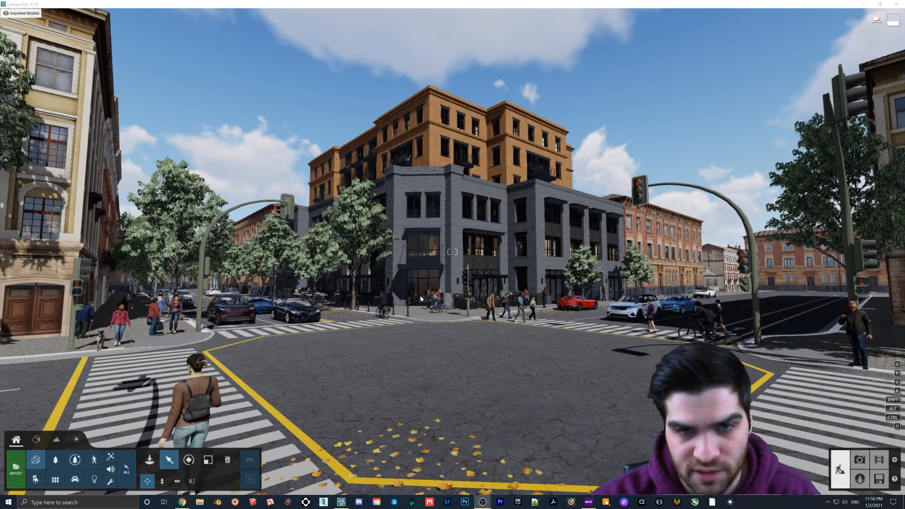
# Look around the street intersection and the corner building in the scene.
pyautogui.moveTo(554, 225); pyautogui.dragTo(665, 142, button='right')
pyautogui.press('w')
pyautogui.press('s')
pyautogui.press('w')
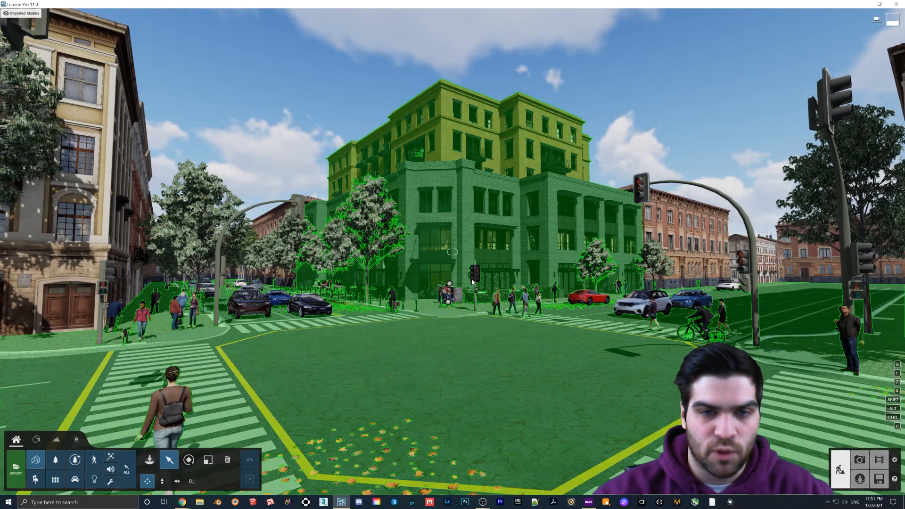
pyautogui.moveTo(608, 208); pyautogui.dragTo(576, 215, button='right')
pyautogui.press('w')
pyautogui.press('s')
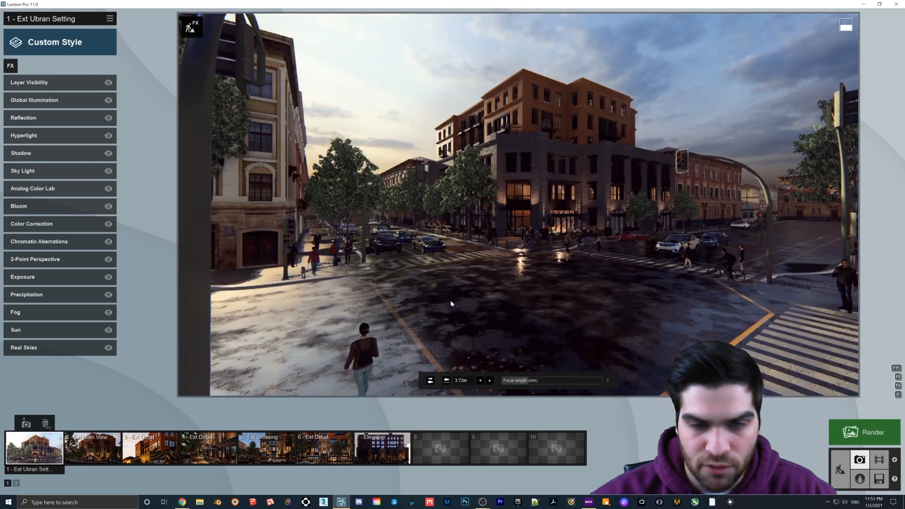
# Reposition the photo camera to a height of about 1.62 m, framing the corner building across the intersection.
pyautogui.moveTo(451, 305); pyautogui.dragTo(474, 255, button='right')
pyautogui.press('w')
pyautogui.press('s')
pyautogui.press('w')
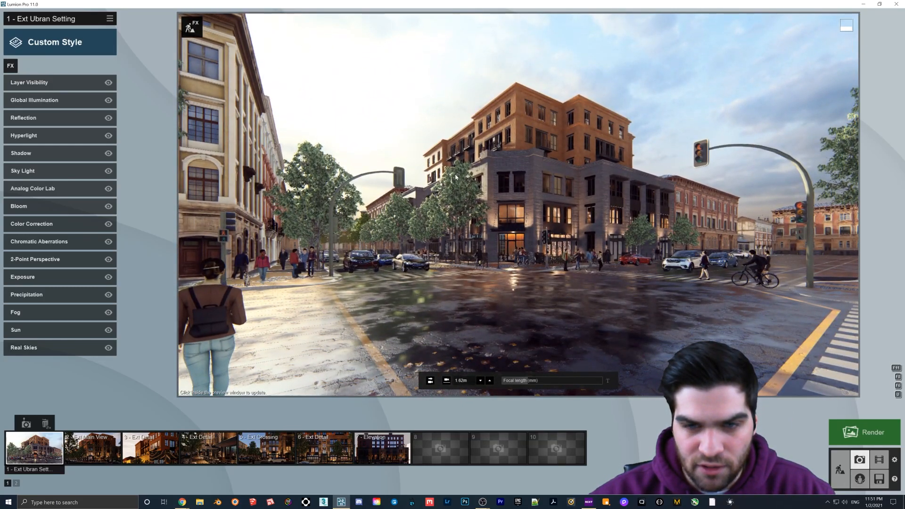
# Remove all seven saved photos from the photo set.
pyautogui.click(45, 423)
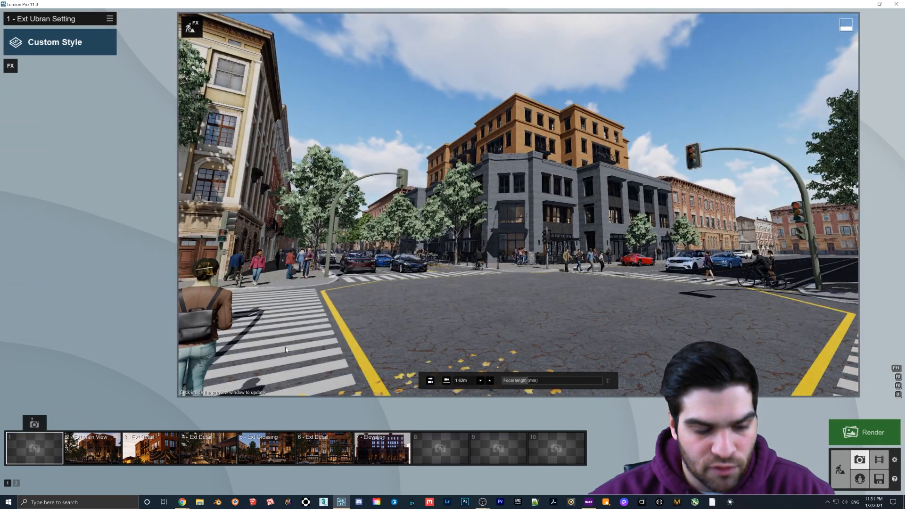
pyautogui.doubleClick(103, 424)
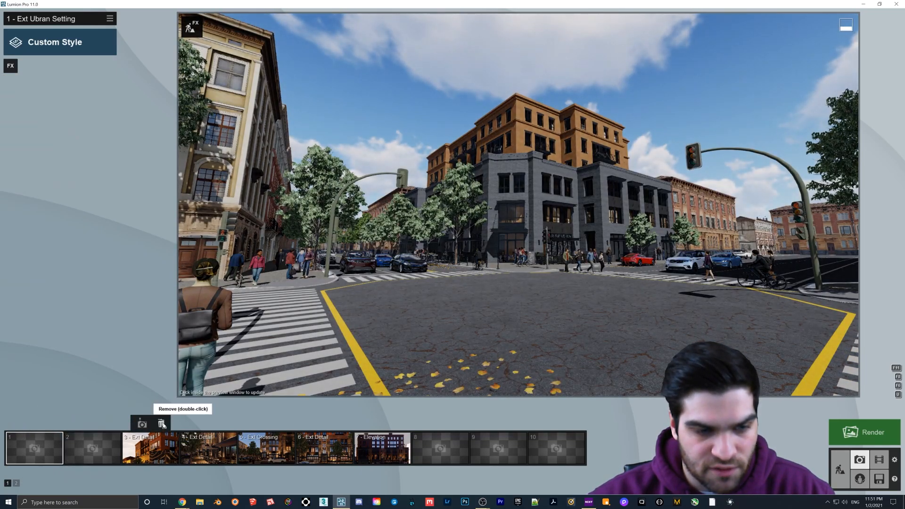
pyautogui.doubleClick(161, 424)
pyautogui.doubleClick(220, 424)
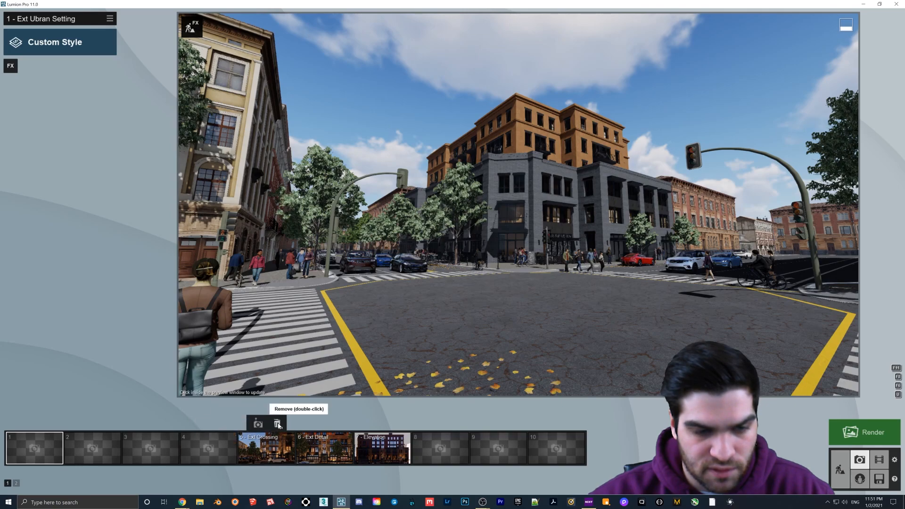
pyautogui.doubleClick(278, 423)
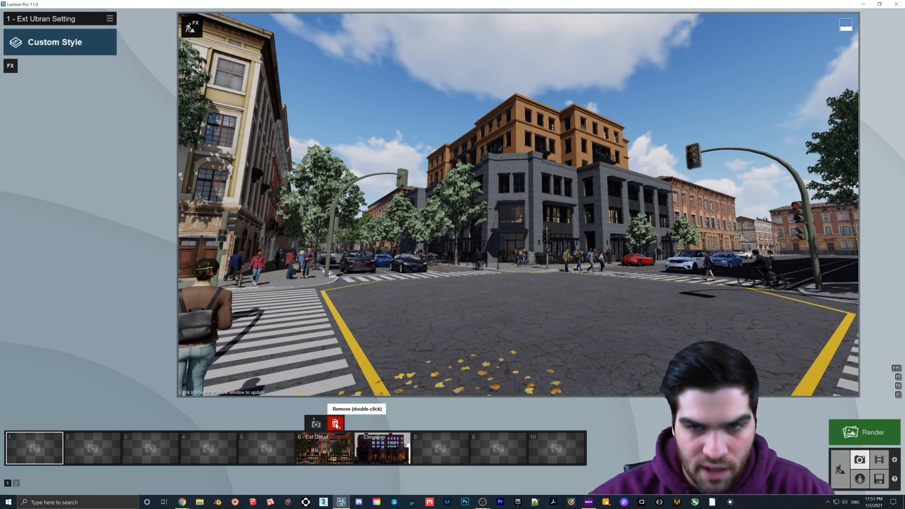
pyautogui.doubleClick(335, 424)
pyautogui.doubleClick(393, 424)
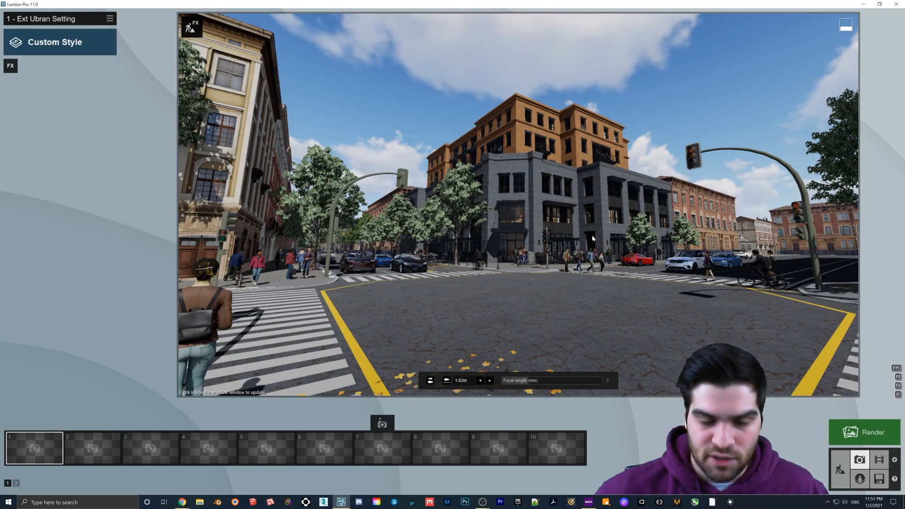
# Raise the camera to about 2.96 m and re-aim it closer to the corner building.
pyautogui.click(490, 381)
pyautogui.click(491, 383)
pyautogui.click(490, 383)
pyautogui.click(491, 383)
pyautogui.moveTo(510, 301); pyautogui.dragTo(527, 298, button='right')
pyautogui.moveTo(527, 241); pyautogui.dragTo(523, 238, button='right')
pyautogui.scroll(2, 525, 240)
# Set the camera's focal length to about 21 mm, fine-tune the framing of the building and save it as photo 1.
pyautogui.click(536, 382)
pyautogui.moveTo(535, 293); pyautogui.dragTo(534, 284, button='right')
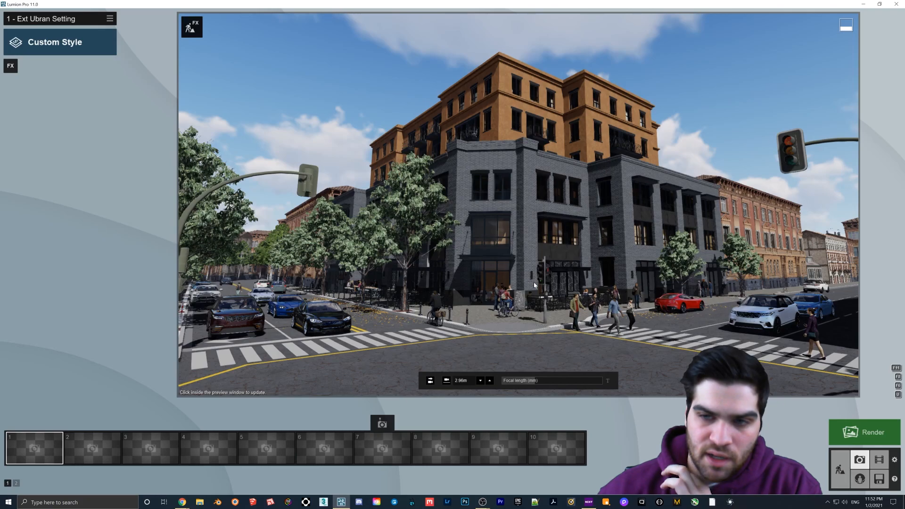
pyautogui.click(520, 383)
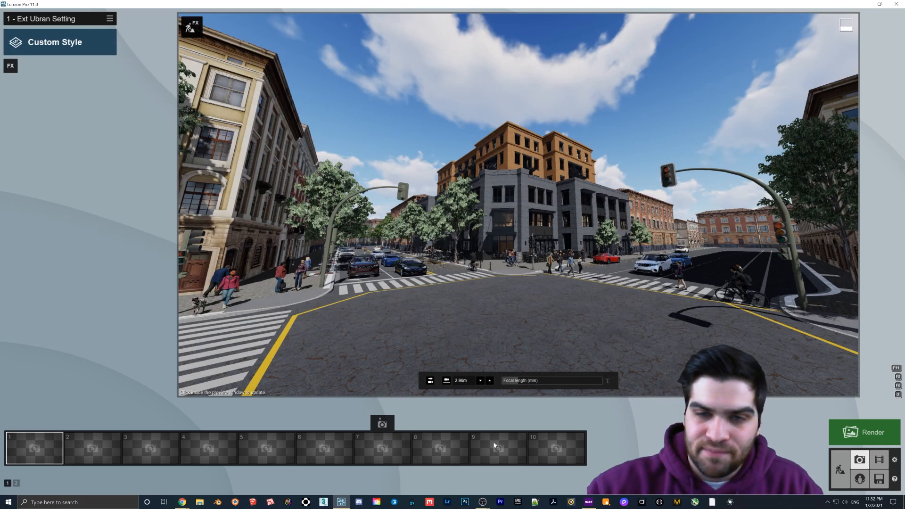
pyautogui.click(536, 382)
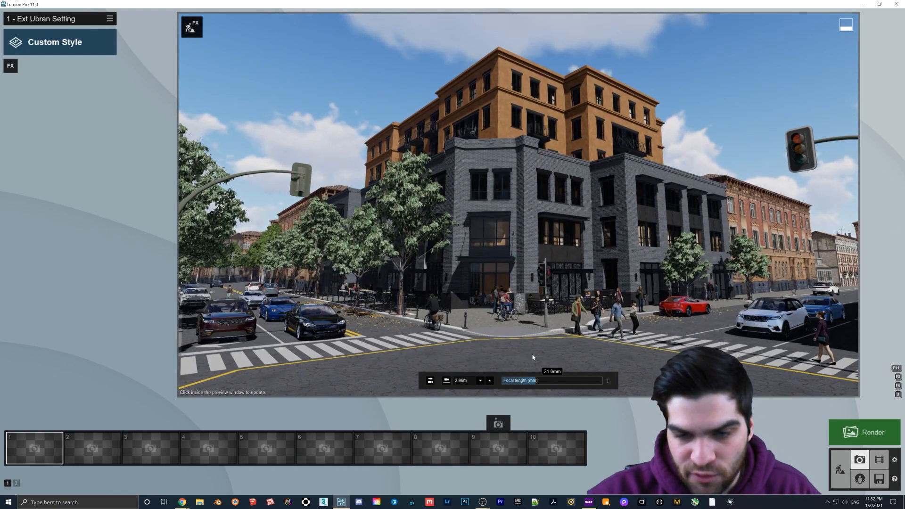
pyautogui.moveTo(481, 229); pyautogui.dragTo(491, 226, button='right')
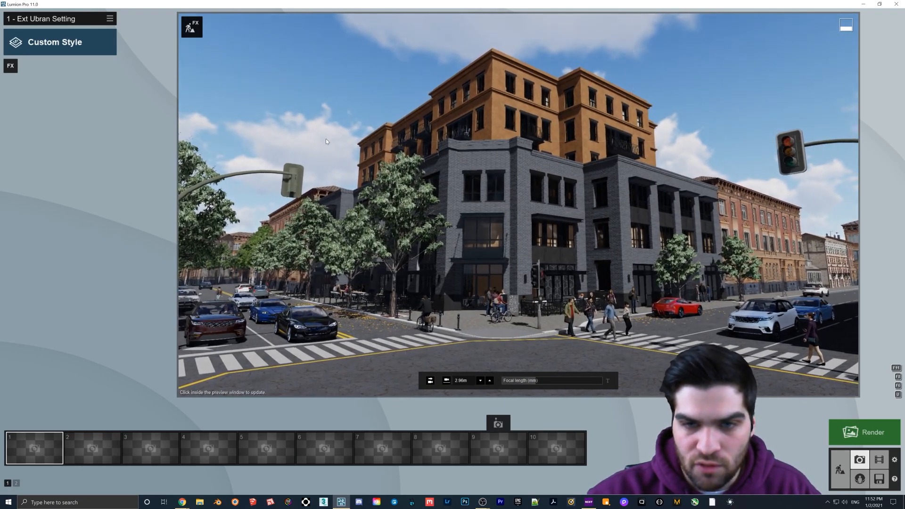
pyautogui.click(33, 425)
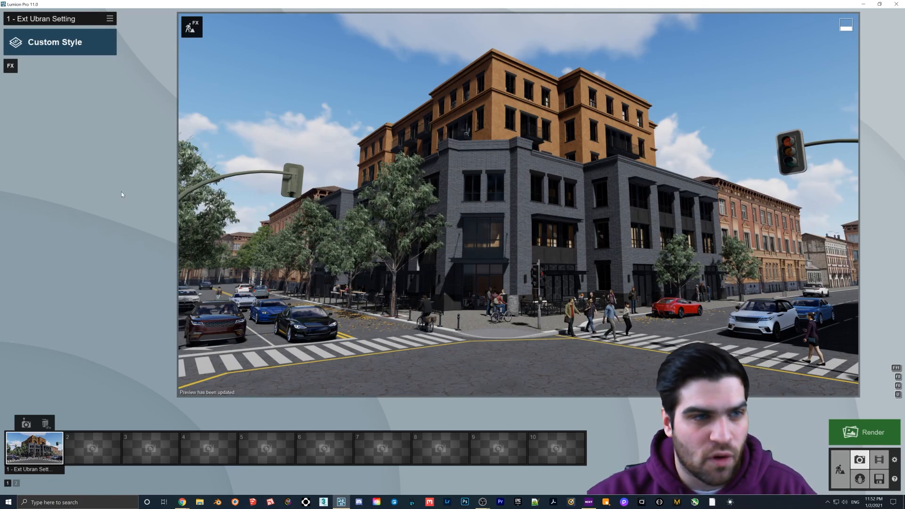
# Add the Real Skies effect to photo 1 with a blue, lightly clouded sky and refresh the preview.
pyautogui.click(11, 66)
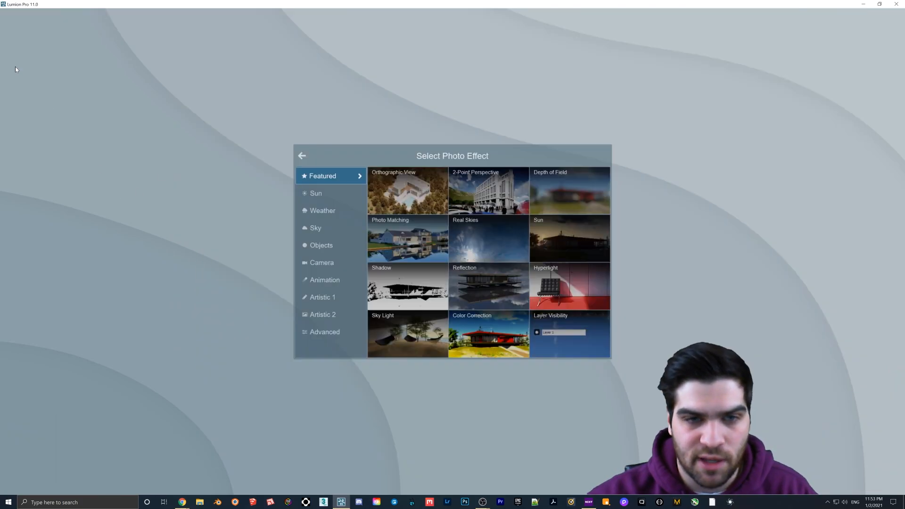
pyautogui.click(491, 247)
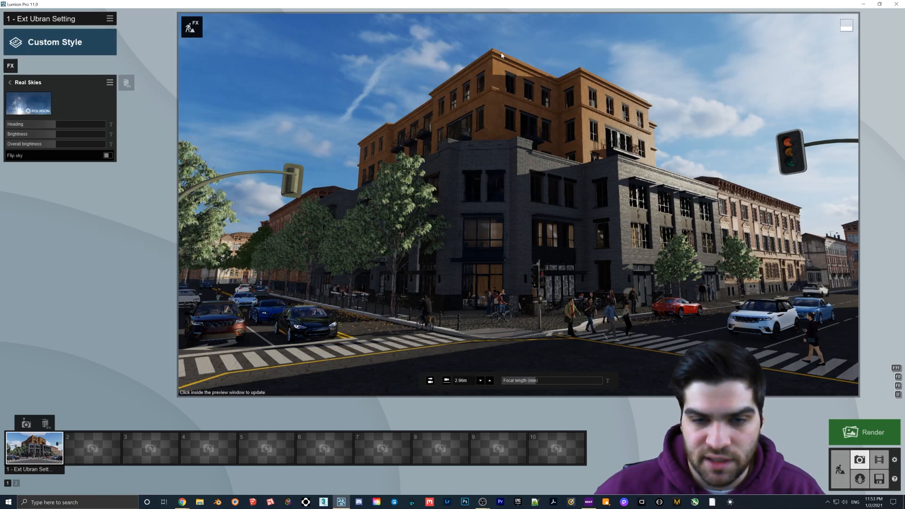
pyautogui.click(564, 184)
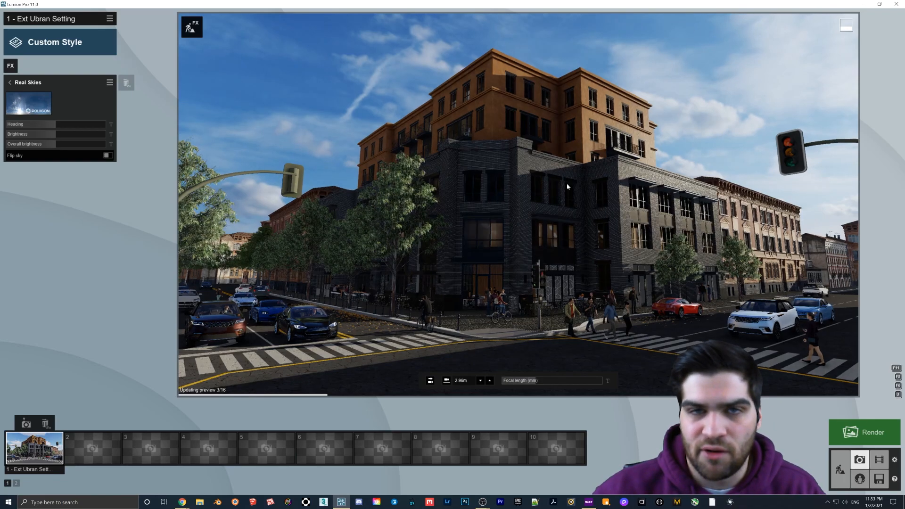
# Restore photo 1's saved camera view and rotate the Real Skies heading until the sun sits beside the traffic light on the far right.
pyautogui.moveTo(564, 184); pyautogui.dragTo(591, 317, button='right')
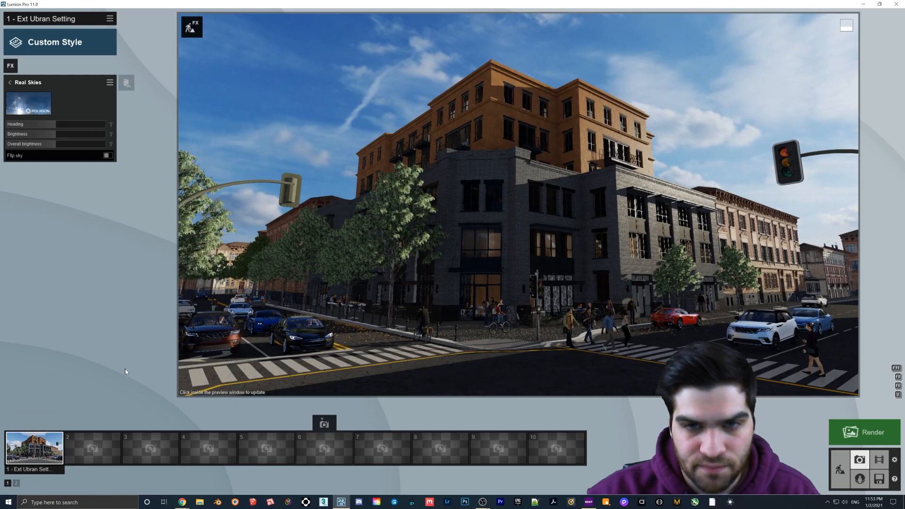
pyautogui.click(35, 447)
pyautogui.moveTo(55, 124); pyautogui.dragTo(80, 124)
pyautogui.moveTo(465, 381)
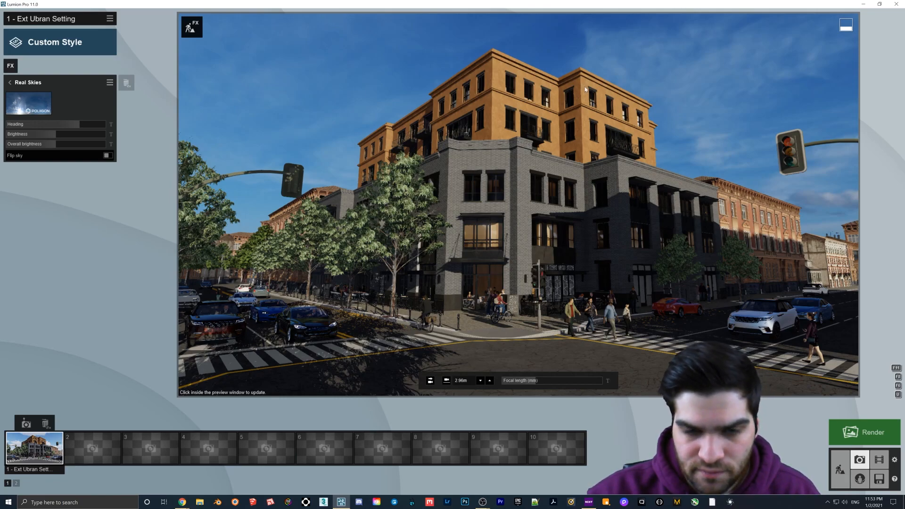
pyautogui.moveTo(78, 124); pyautogui.dragTo(49, 122)
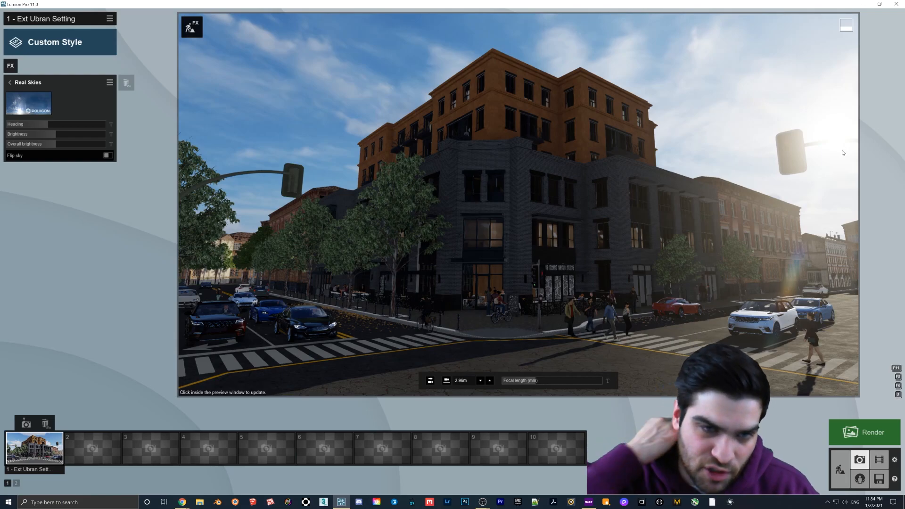
# Save the current view as photo 2 and copy photo 1's effects onto it.
pyautogui.click(90, 421)
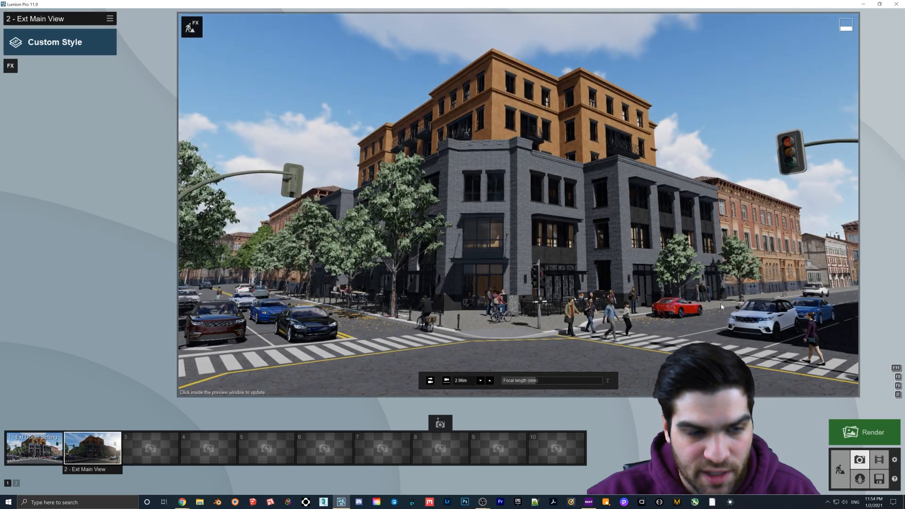
pyautogui.click(34, 448)
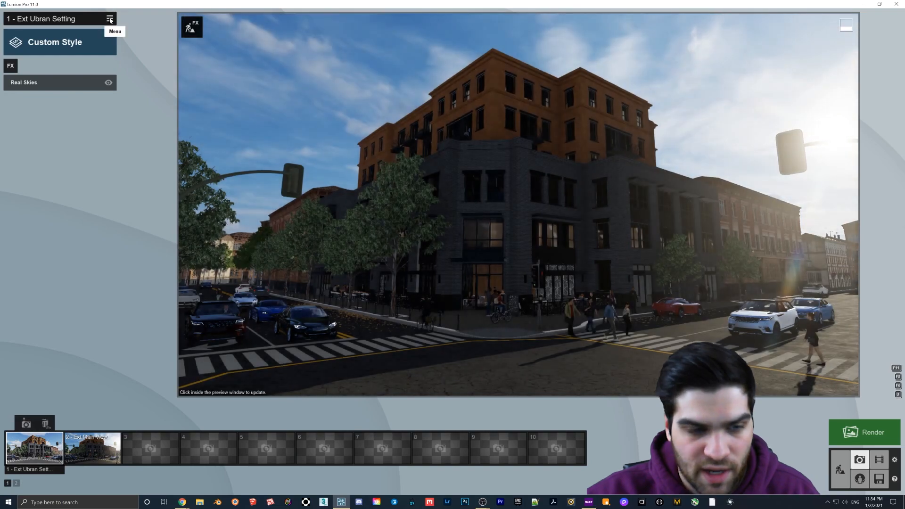
pyautogui.click(110, 18)
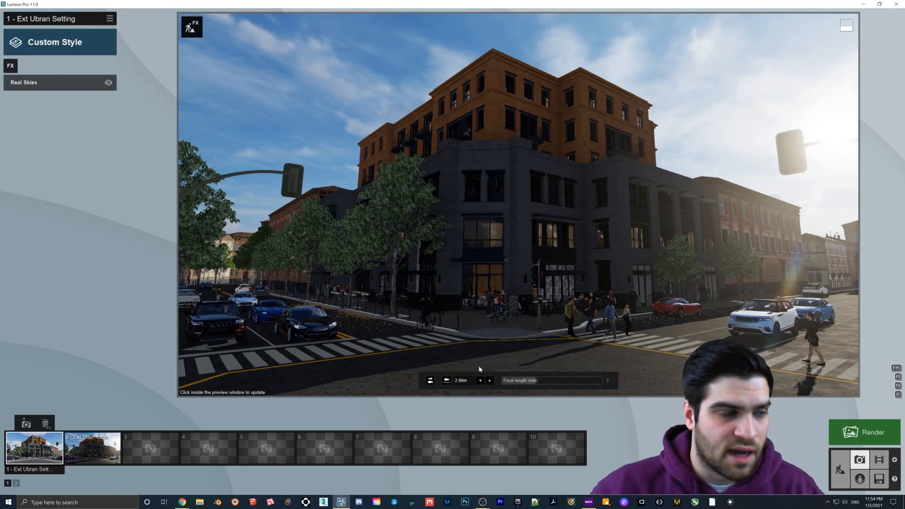
pyautogui.click(92, 448)
pyautogui.click(110, 20)
pyautogui.click(94, 24)
pyautogui.click(126, 25)
pyautogui.click(587, 192)
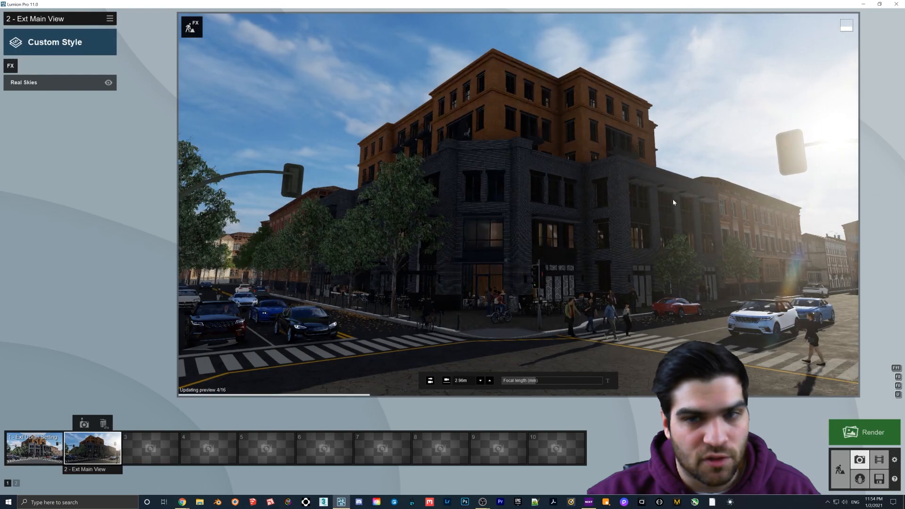
# Set the Real Skies heading of photo 2 to -34.2°.
pyautogui.click(28, 82)
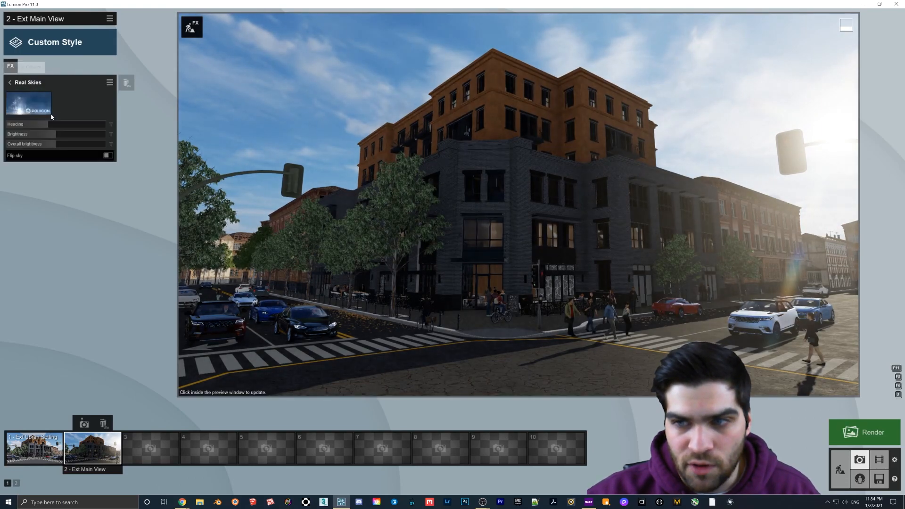
pyautogui.click(47, 124)
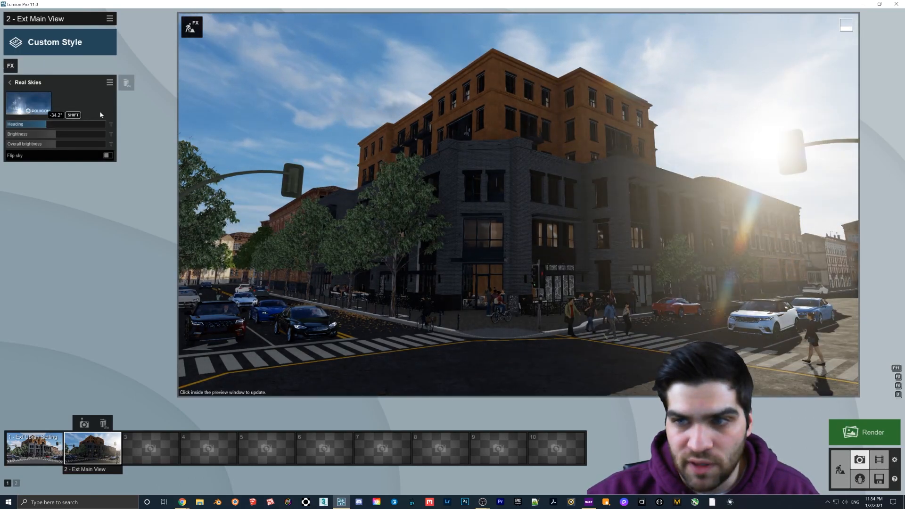
pyautogui.click(18, 83)
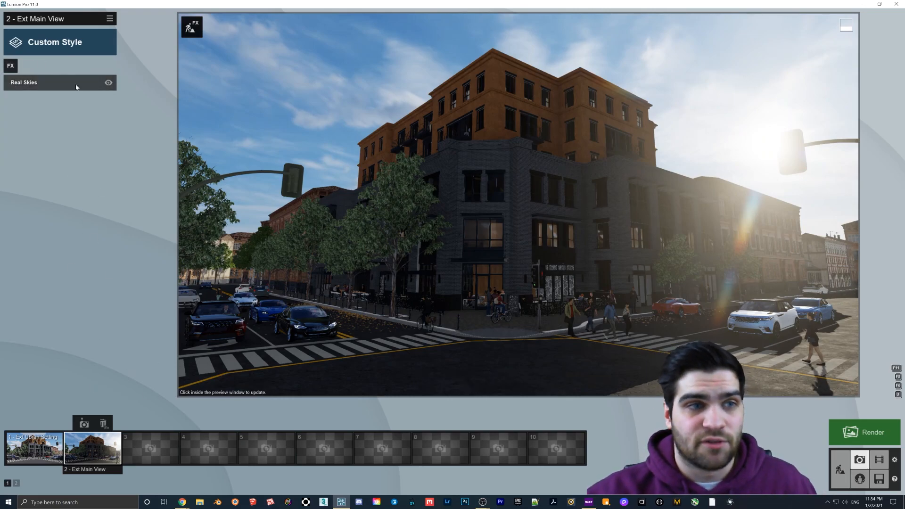
# Add the God Rays effect to photo 2 and test its decay from 0.0 up to the maximum.
pyautogui.click(10, 66)
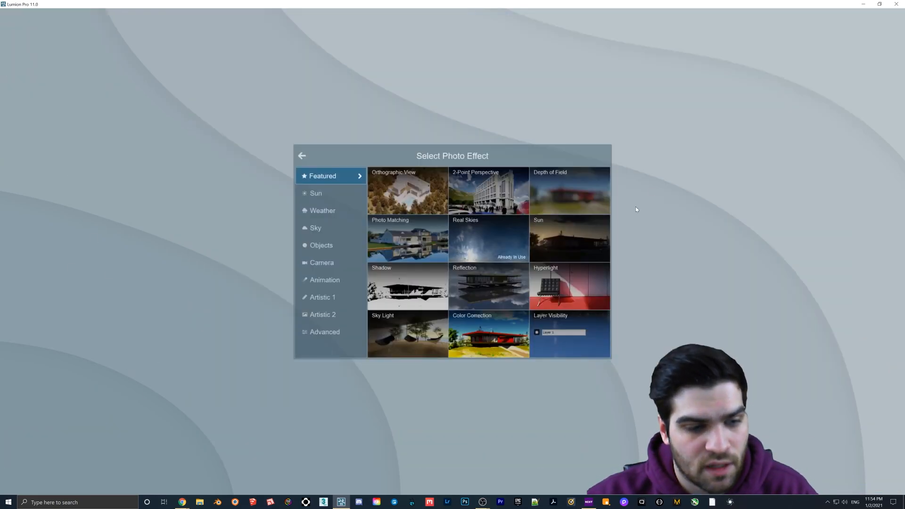
pyautogui.click(334, 199)
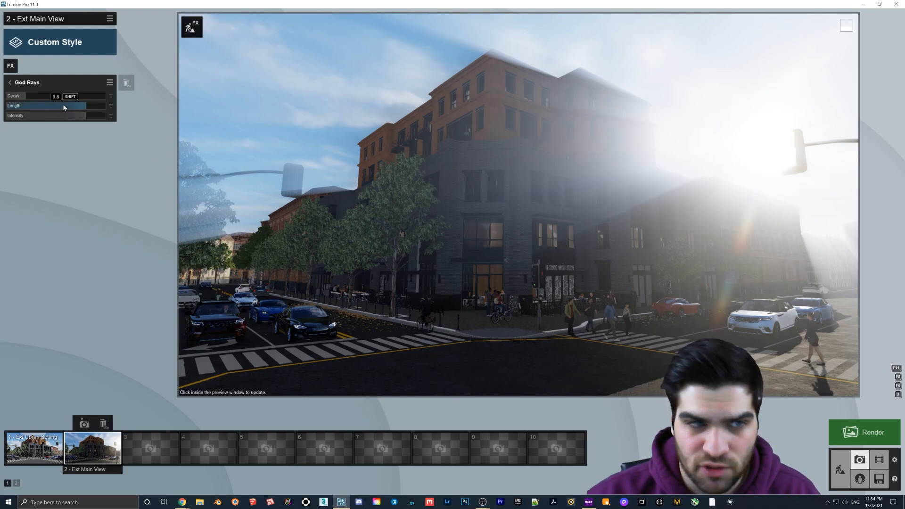
pyautogui.moveTo(30, 95); pyautogui.dragTo(78, 95)
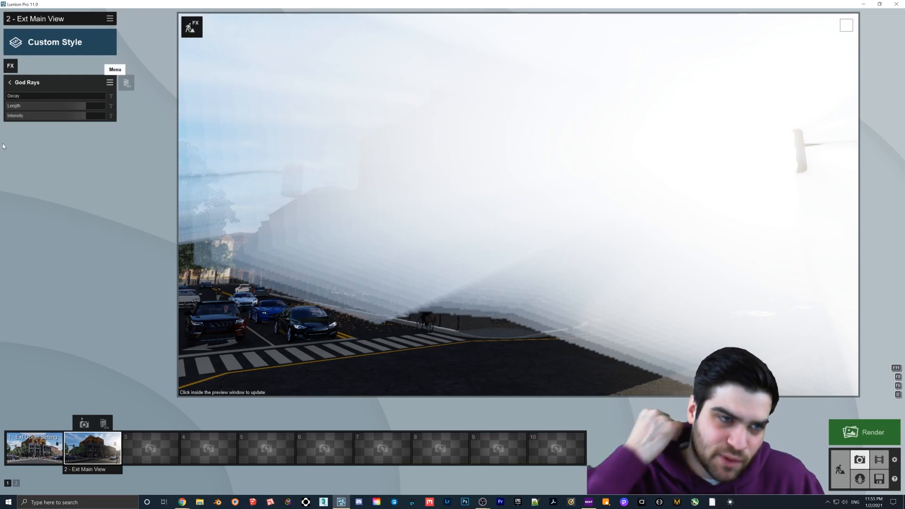
pyautogui.click(44, 96)
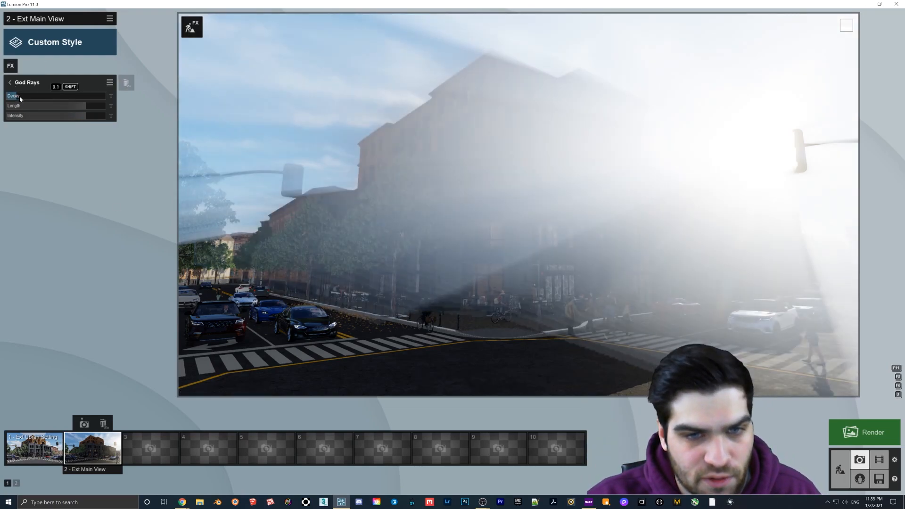
pyautogui.click(6, 97)
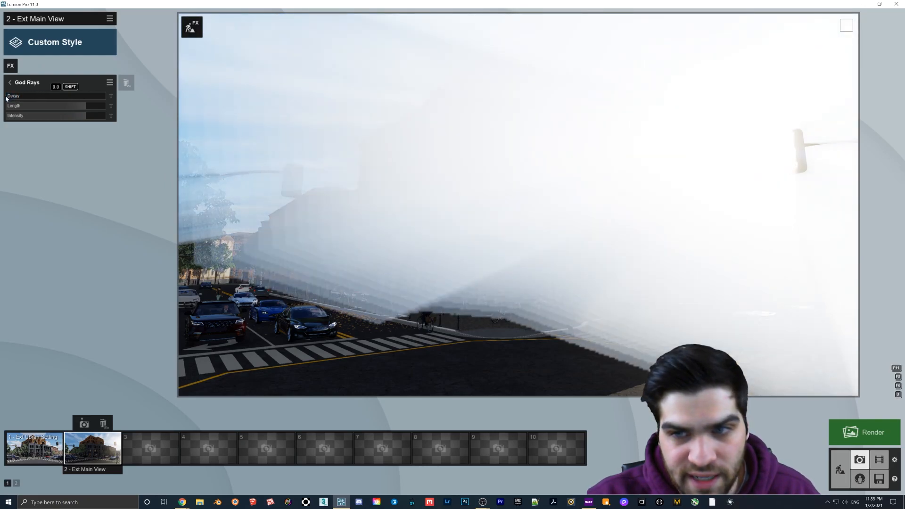
pyautogui.click(37, 96)
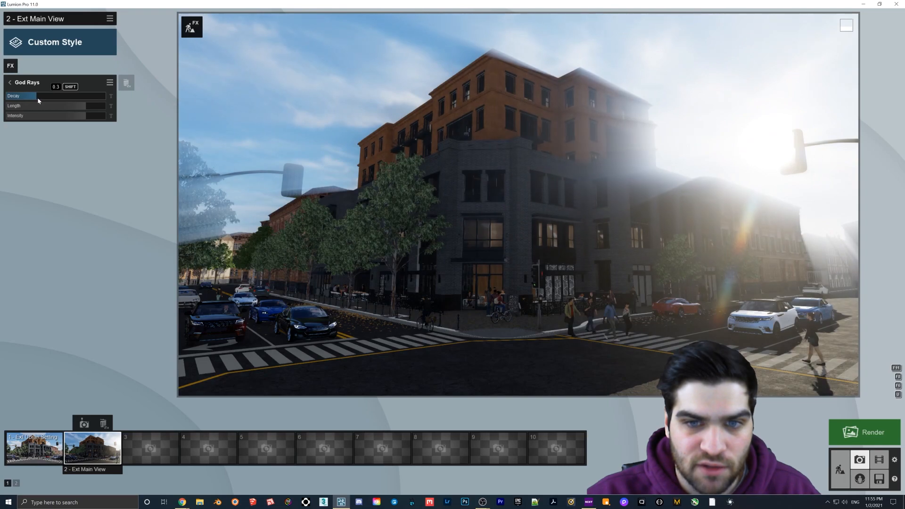
pyautogui.moveTo(38, 98); pyautogui.dragTo(123, 97)
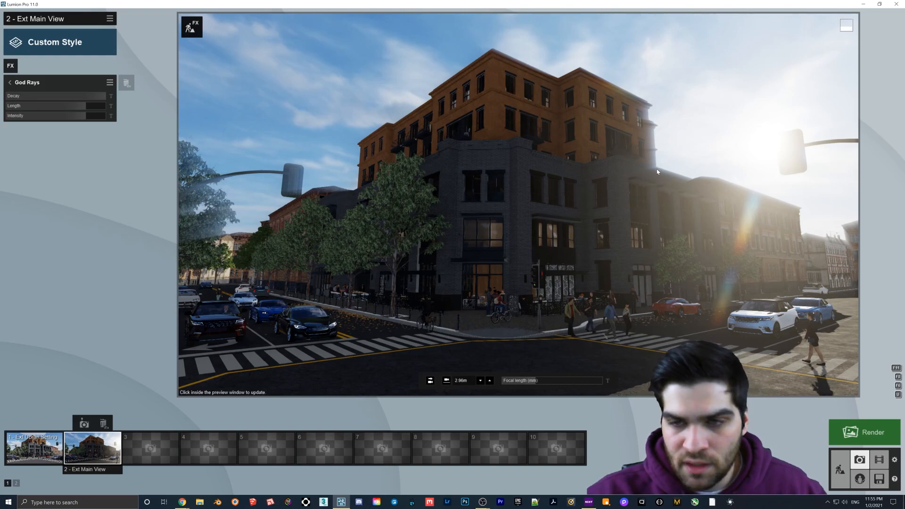
# Reduce the God Rays length to 0.0.
pyautogui.moveTo(87, 97); pyautogui.dragTo(63, 106)
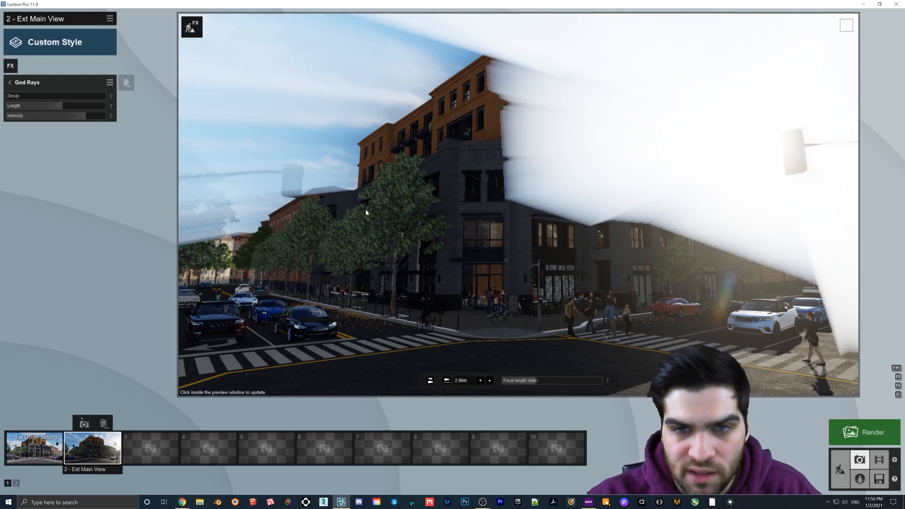
pyautogui.moveTo(61, 106); pyautogui.dragTo(7, 111)
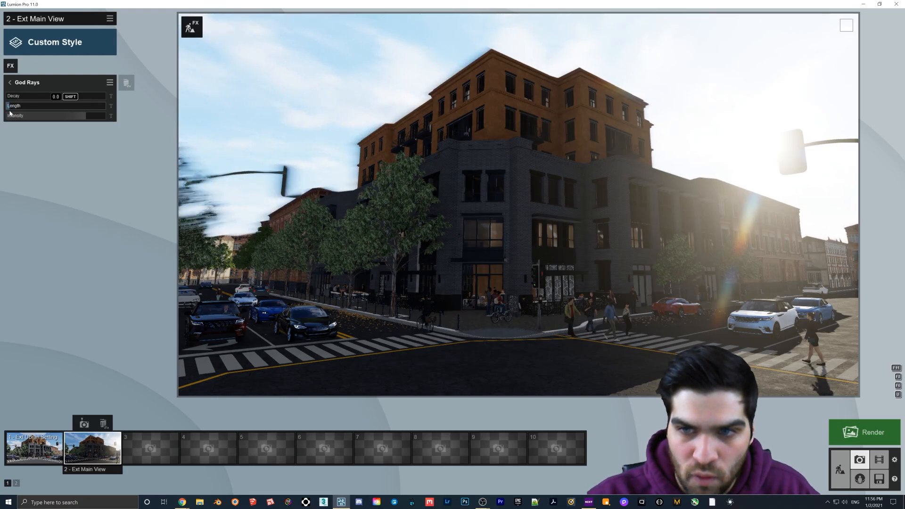
# Try the God Rays effect with a higher decay and the intensity at 10.0, refreshing the photo preview.
pyautogui.moveTo(61, 97); pyautogui.dragTo(129, 104)
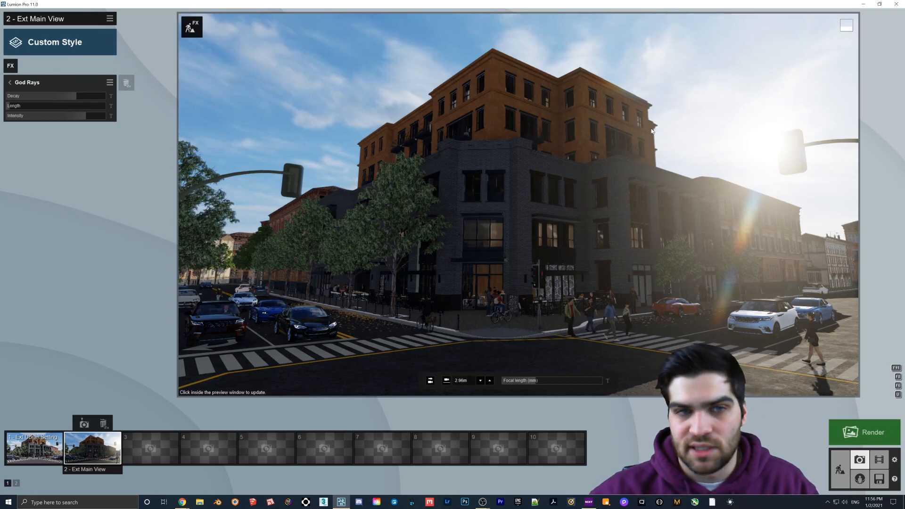
pyautogui.click(671, 151)
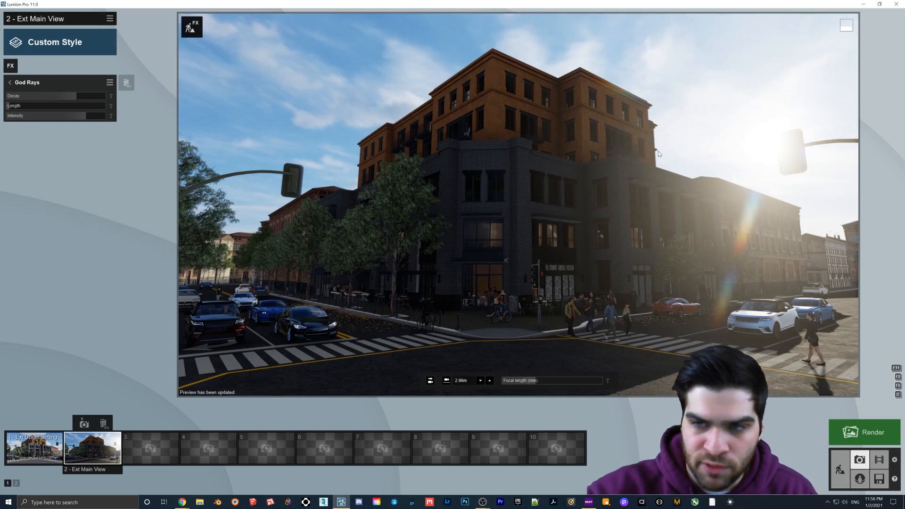
pyautogui.moveTo(86, 117)
pyautogui.mouseDown()
pyautogui.moveTo(18, 118)
pyautogui.moveTo(111, 117)
pyautogui.moveTo(9, 116)
pyautogui.moveTo(86, 116)
pyautogui.mouseUp()
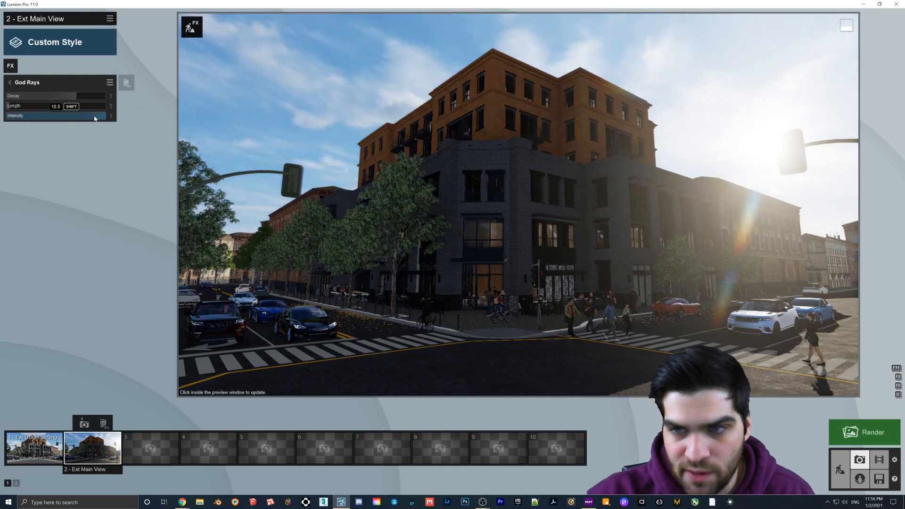
pyautogui.moveTo(95, 118)
pyautogui.mouseDown()
pyautogui.moveTo(1, 118)
pyautogui.moveTo(126, 115)
pyautogui.moveTo(1, 122)
pyautogui.moveTo(107, 119)
pyautogui.moveTo(25, 120)
pyautogui.moveTo(78, 117)
pyautogui.moveTo(33, 96)
pyautogui.moveTo(5, 96)
pyautogui.moveTo(105, 107)
pyautogui.mouseUp()
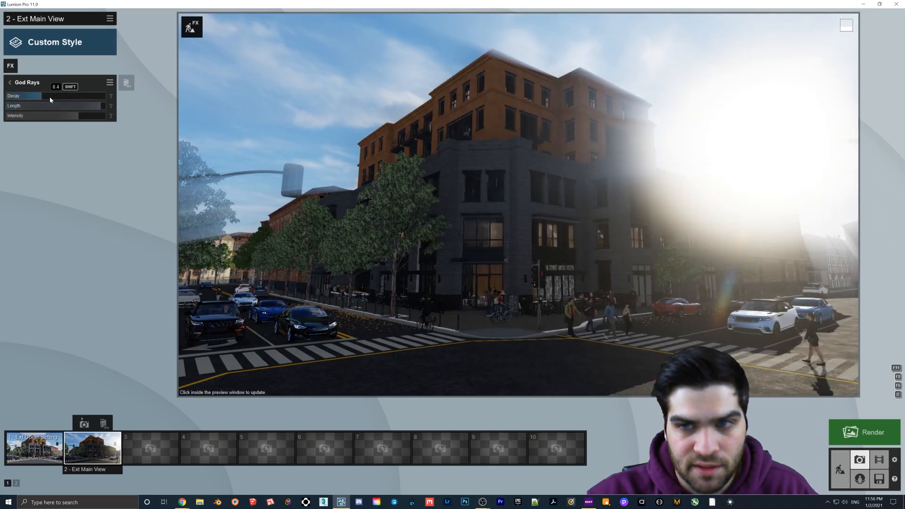
# Test God Rays with the decay lowered to 0.2 and both intensity and length near their maximum.
pyautogui.click(54, 97)
pyautogui.moveTo(53, 97); pyautogui.dragTo(30, 98)
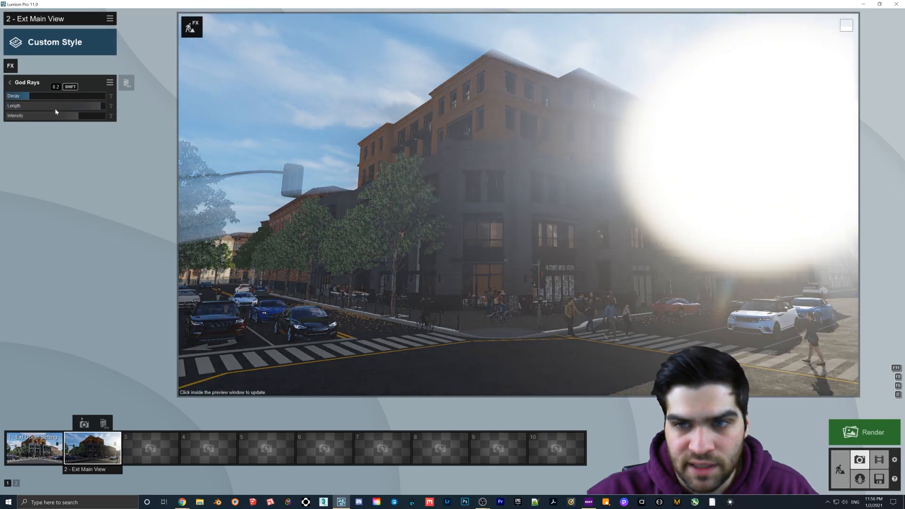
pyautogui.moveTo(78, 114); pyautogui.dragTo(88, 114)
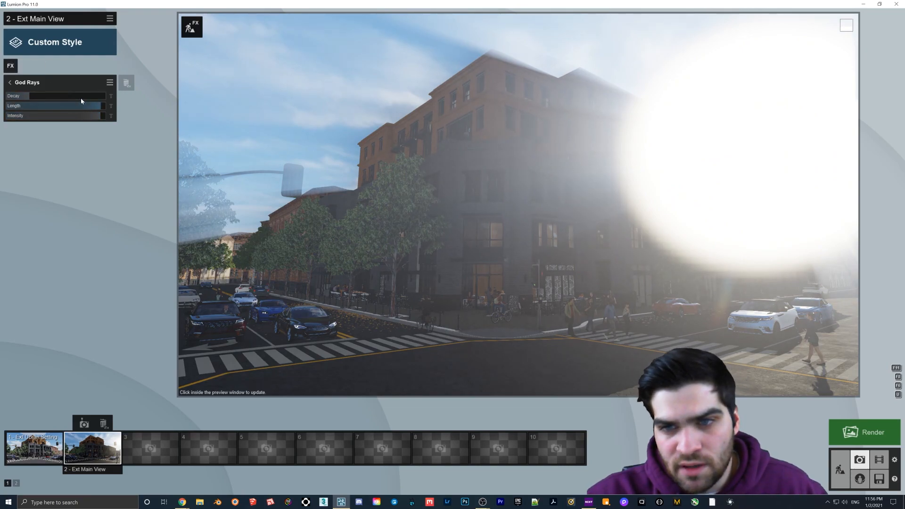
pyautogui.moveTo(95, 106)
pyautogui.mouseDown()
pyautogui.moveTo(63, 106)
pyautogui.moveTo(114, 107)
pyautogui.moveTo(93, 107)
pyautogui.mouseUp()
# Set the God Rays decay to maximum, length to 0.0 and intensity to about half, and leave the effect's settings.
pyautogui.moveTo(32, 97); pyautogui.dragTo(170, 99)
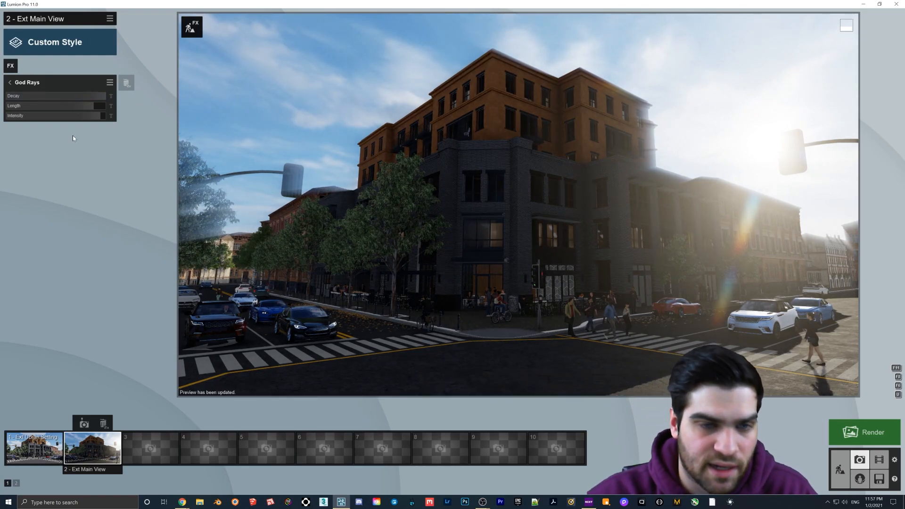
pyautogui.moveTo(89, 99); pyautogui.dragTo(4, 100)
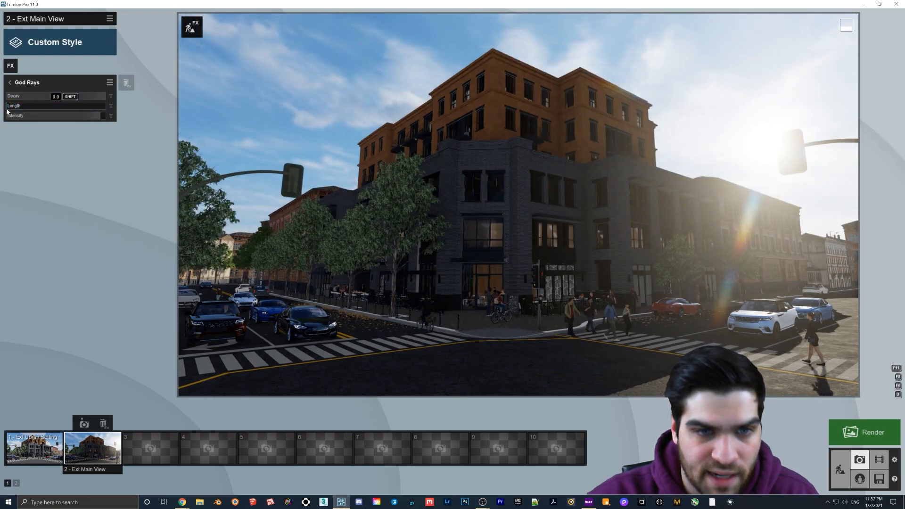
pyautogui.moveTo(96, 117); pyautogui.dragTo(51, 117)
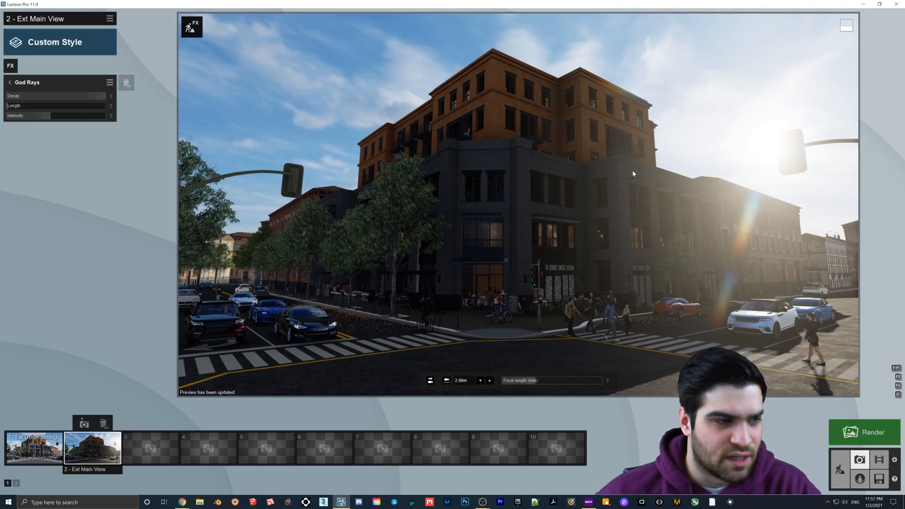
pyautogui.click(10, 82)
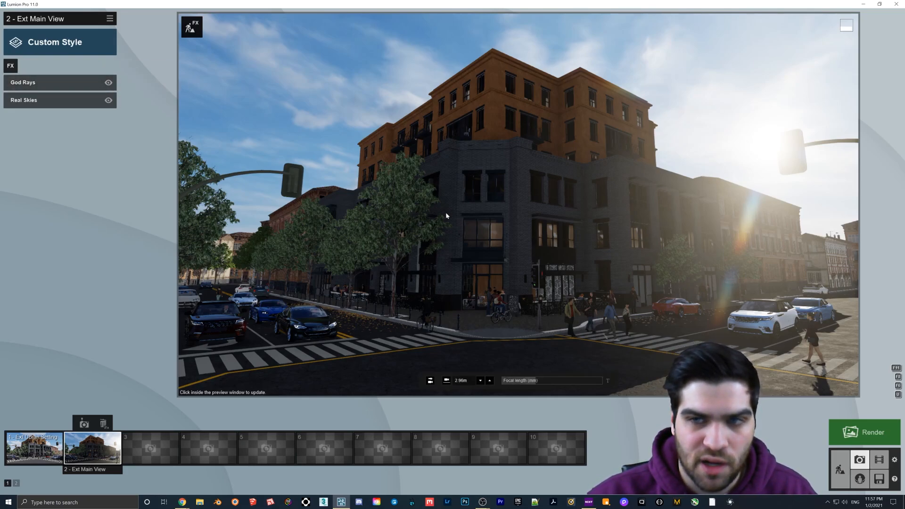
# Add the Volumetric Sunlight effect to photo 2 and disable God Rays.
pyautogui.click(24, 73)
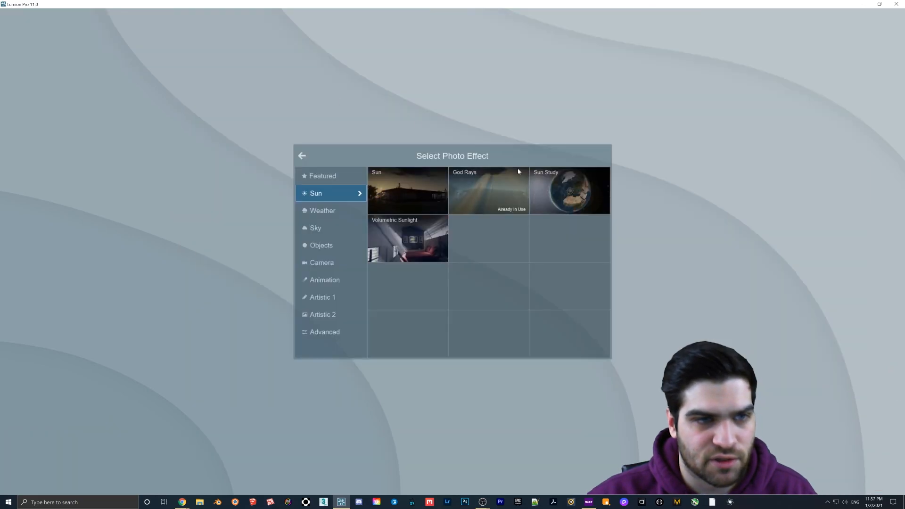
pyautogui.click(429, 243)
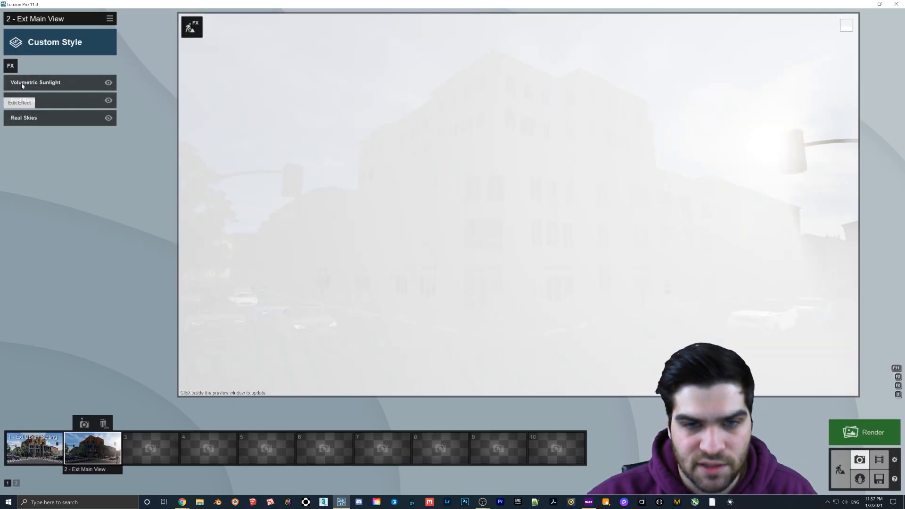
pyautogui.click(108, 101)
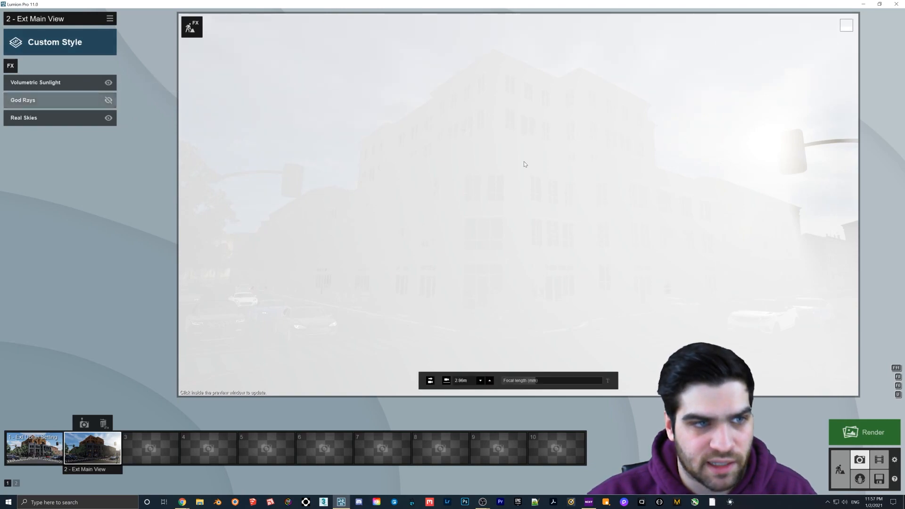
# Lower the Volumetric Sunlight brightness to just above its minimum and raise the range to nearly half.
pyautogui.click(58, 87)
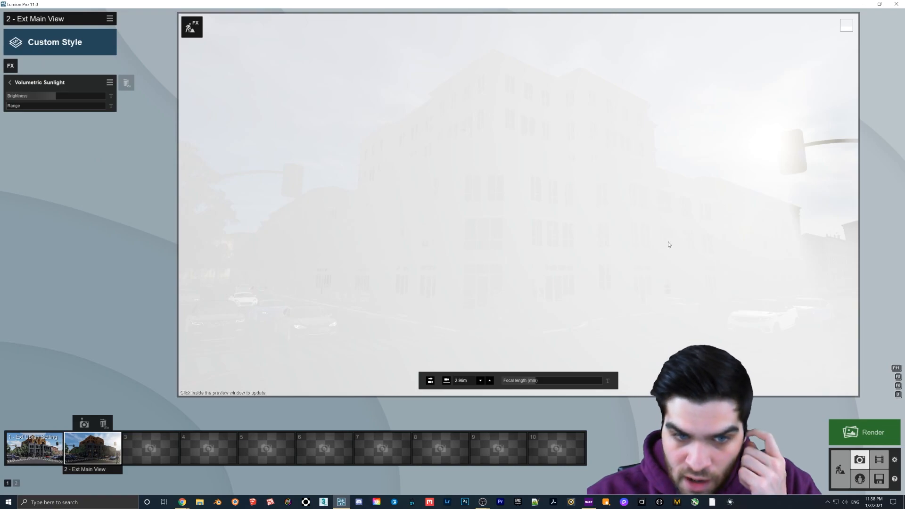
pyautogui.moveTo(56, 97); pyautogui.dragTo(7, 110)
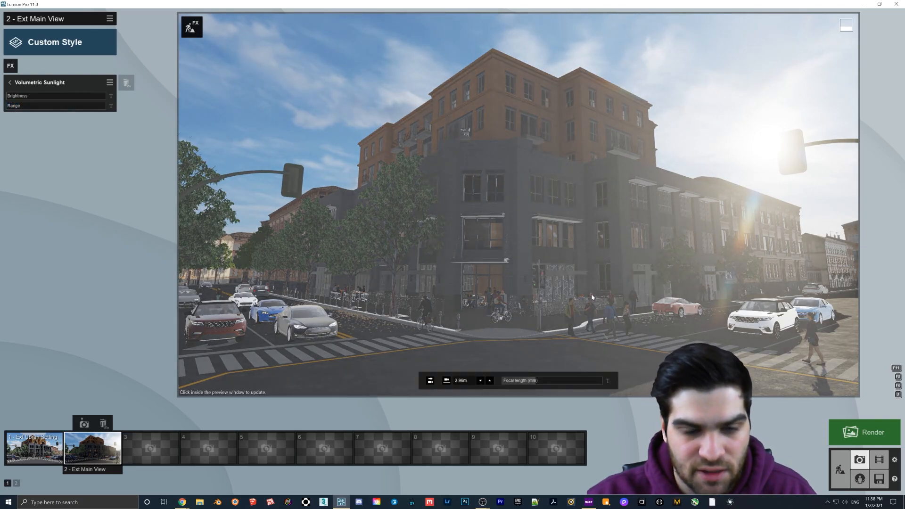
pyautogui.click(13, 97)
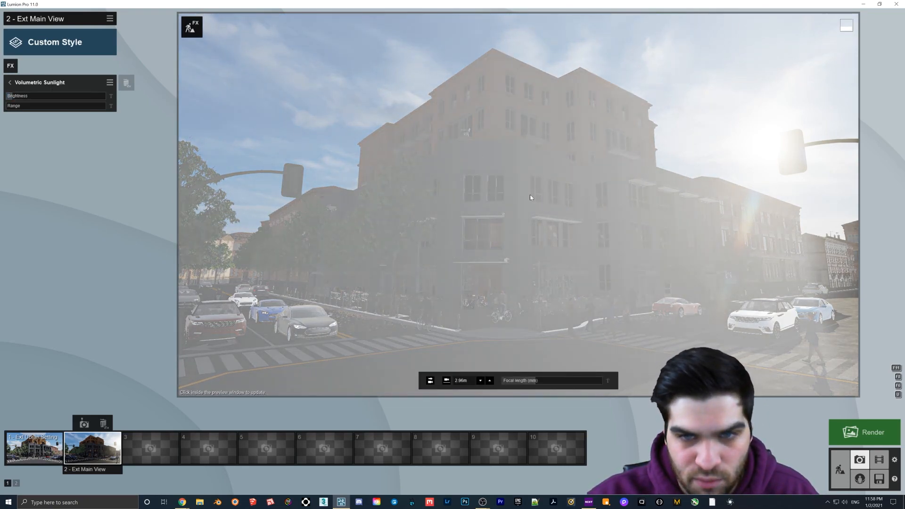
pyautogui.click(16, 107)
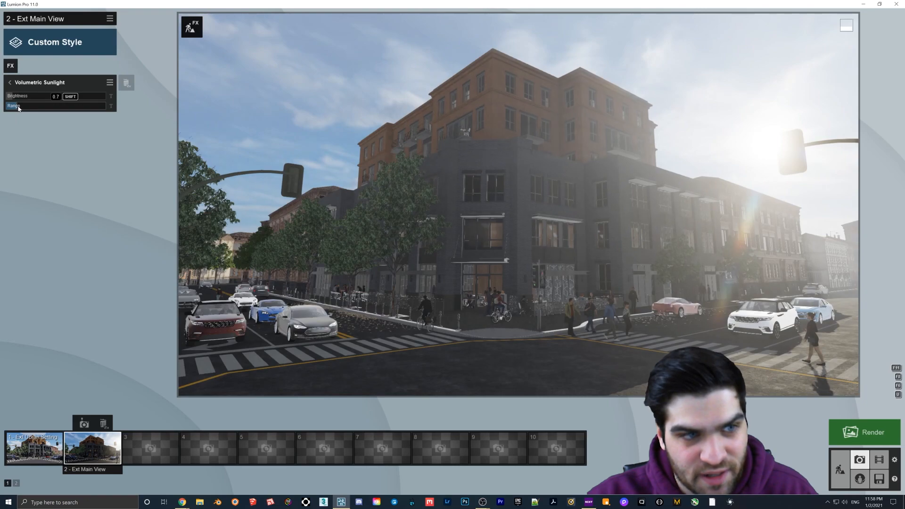
pyautogui.moveTo(18, 108); pyautogui.dragTo(36, 111)
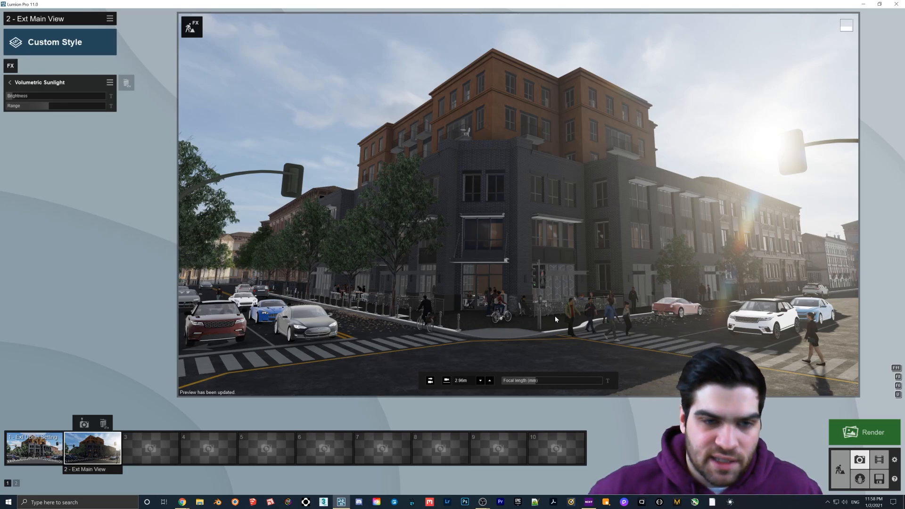
# Fine-tune Volumetric Sunlight to a brightness of 0.1 and a range of about one fifth of the scale, and leave its settings.
pyautogui.click(35, 107)
pyautogui.moveTo(35, 106); pyautogui.dragTo(20, 107)
pyautogui.click(842, 253)
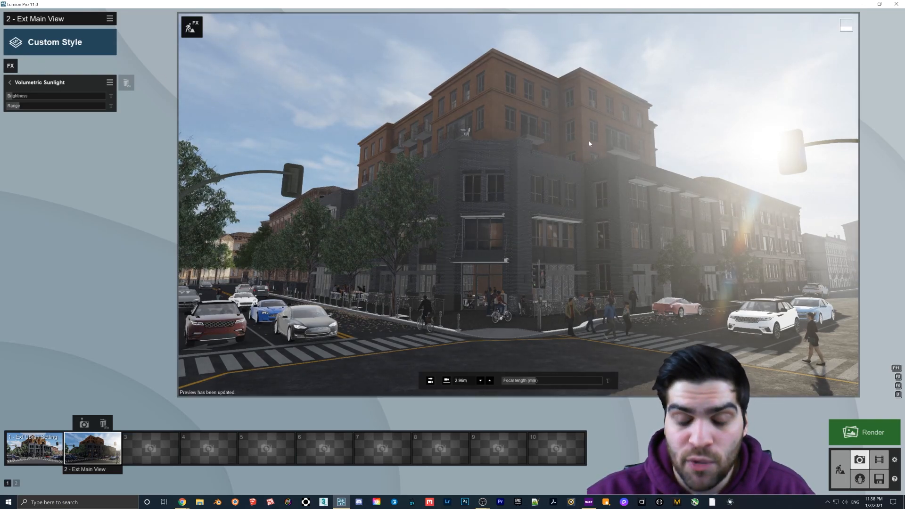
pyautogui.moveTo(19, 106)
pyautogui.mouseDown()
pyautogui.moveTo(32, 106)
pyautogui.moveTo(14, 109)
pyautogui.mouseUp()
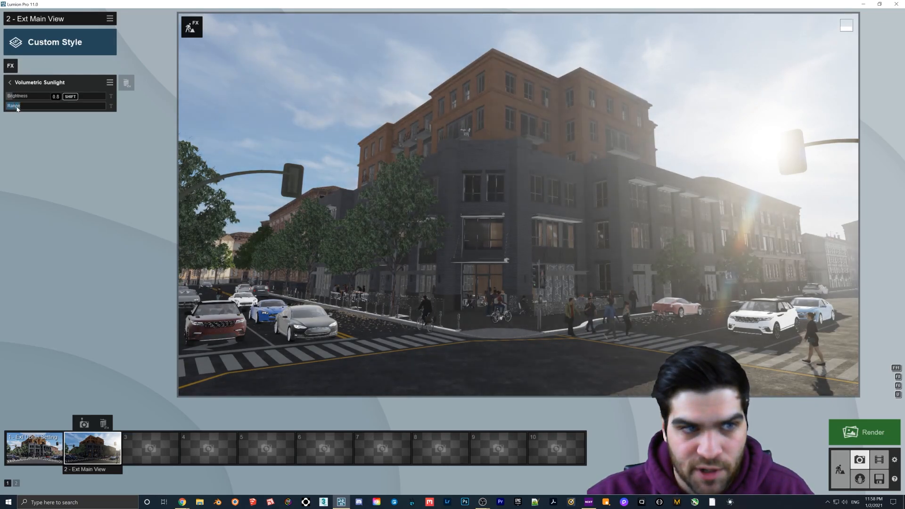
pyautogui.moveTo(17, 108); pyautogui.dragTo(23, 111)
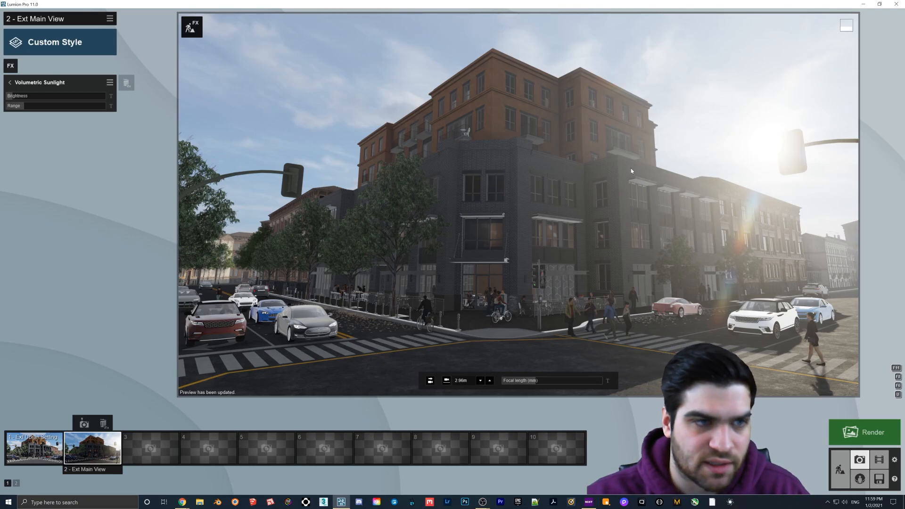
pyautogui.click(16, 97)
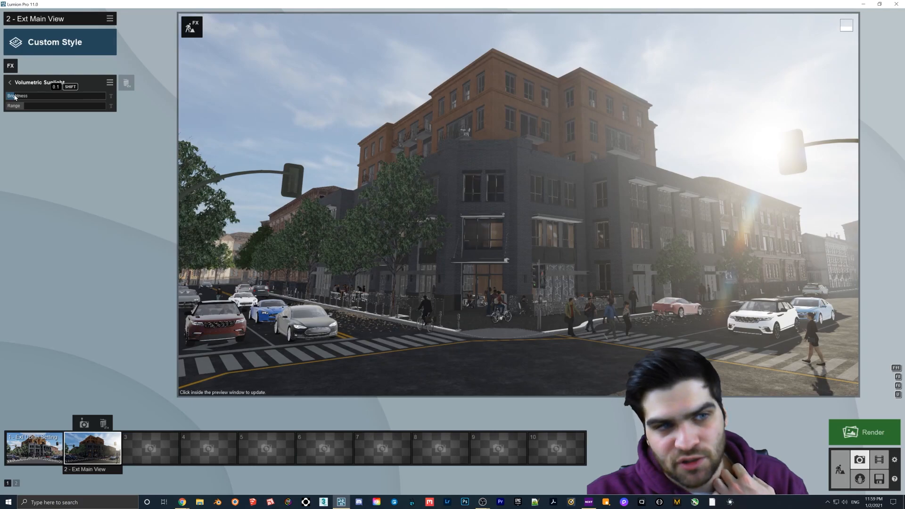
pyautogui.moveTo(27, 108); pyautogui.dragTo(36, 109)
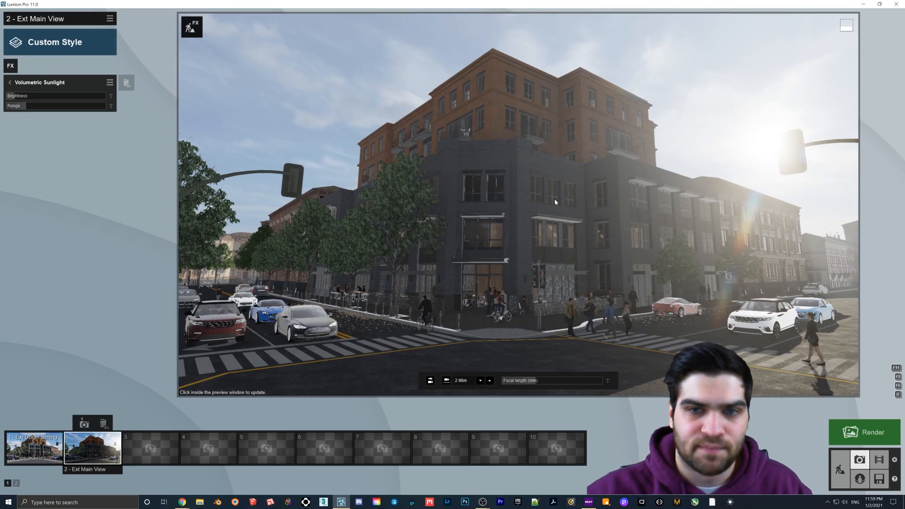
pyautogui.click(9, 82)
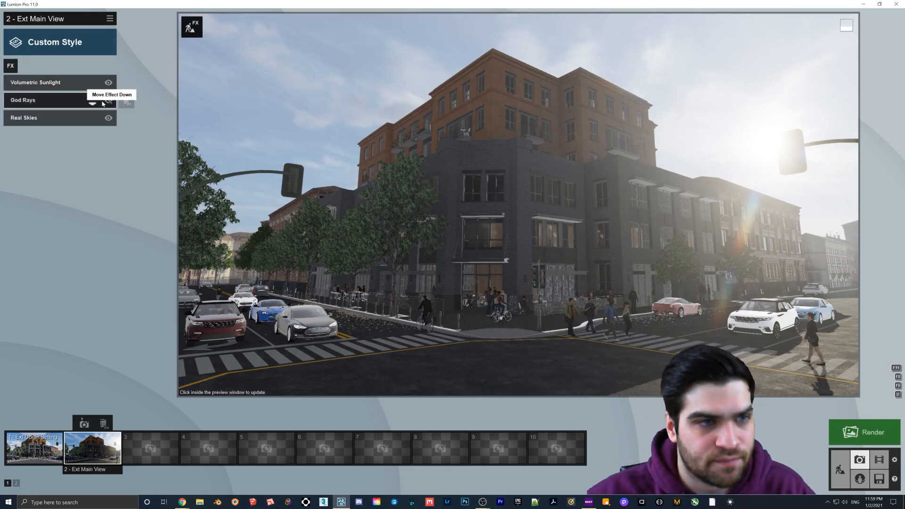
# Compare the photo with Volumetric Sunlight on and off, leaving the effect disabled.
pyautogui.click(108, 82)
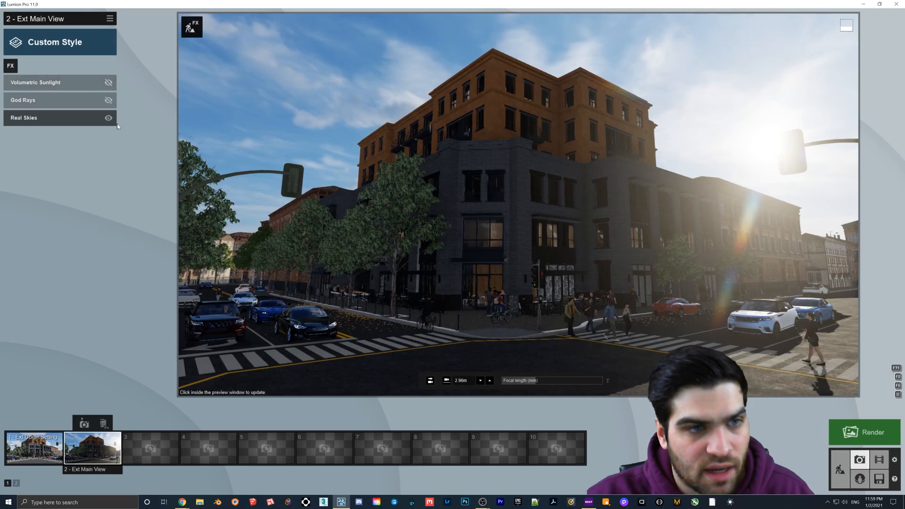
pyautogui.click(109, 83)
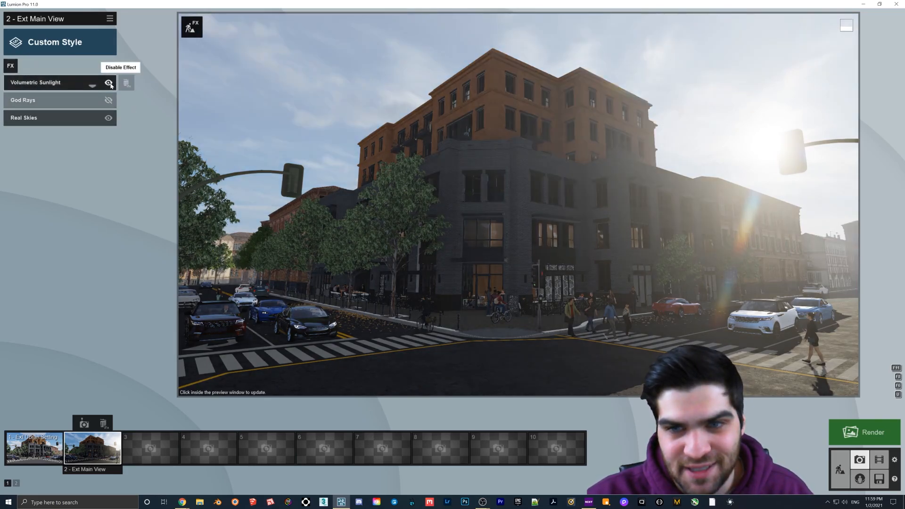
pyautogui.click(109, 83)
pyautogui.click(109, 83)
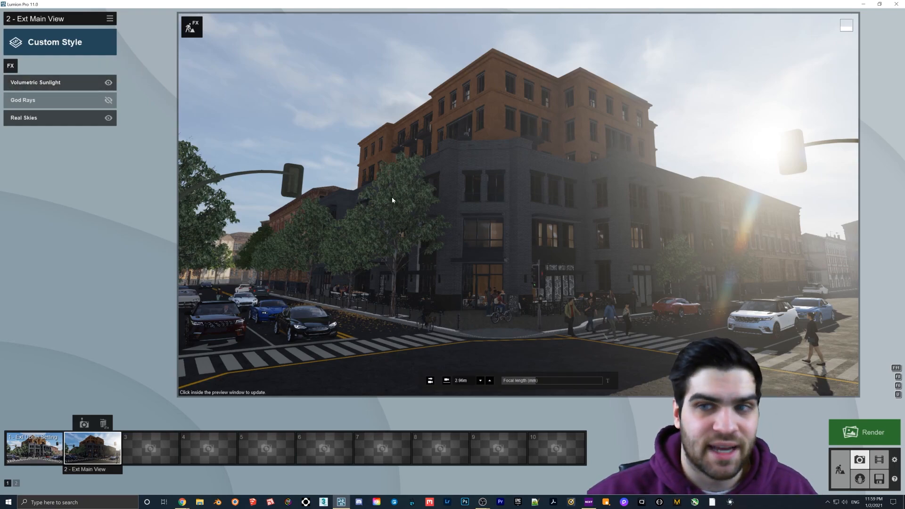
pyautogui.click(109, 83)
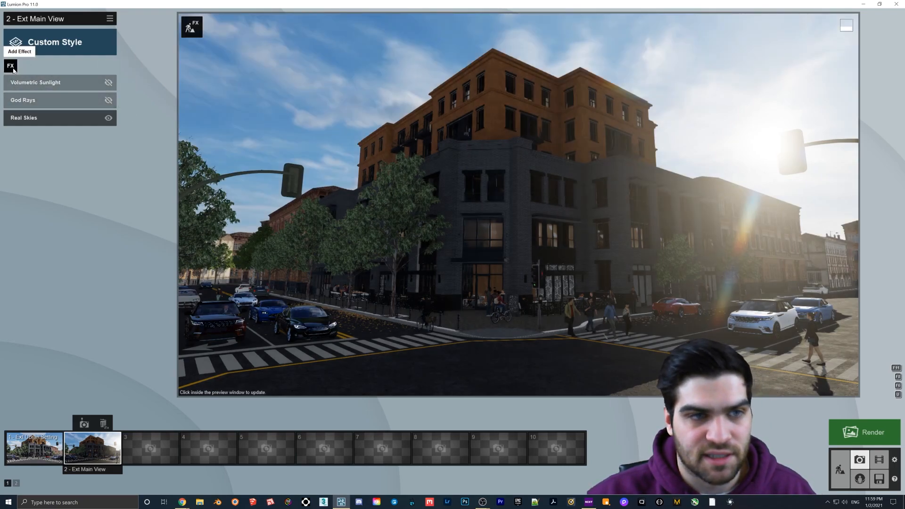
# Add the Sun Study effect to photo 2 and disable Real Skies.
pyautogui.click(47, 118)
pyautogui.click(9, 82)
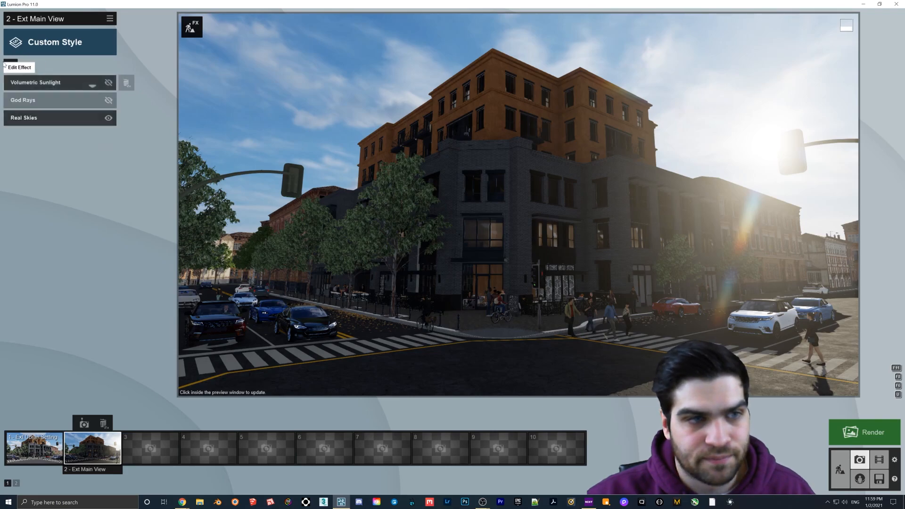
pyautogui.click(11, 66)
pyautogui.click(563, 200)
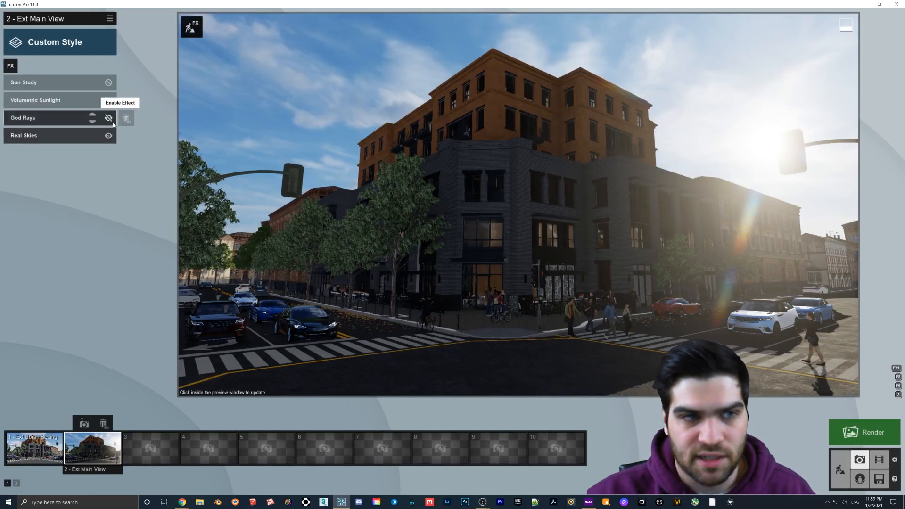
pyautogui.click(109, 135)
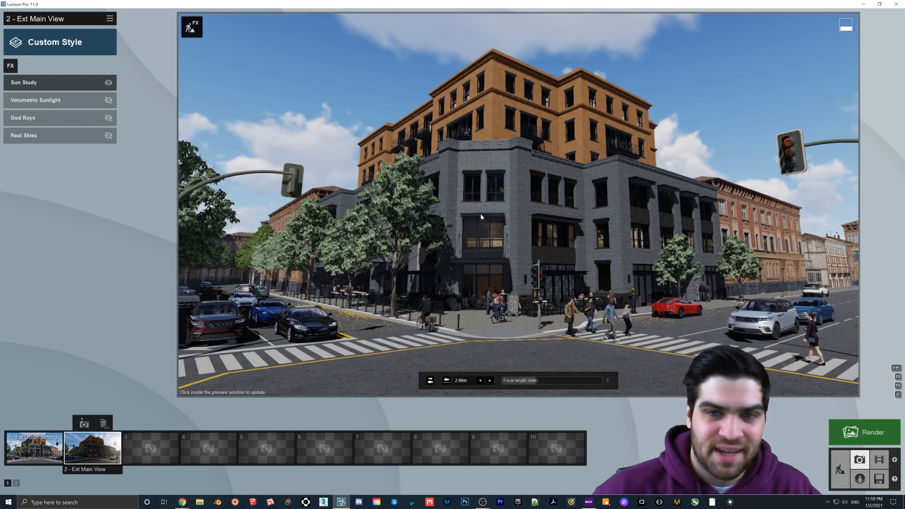
# Set the Sun Study location on the globe to Canada's Atlantic coast, at about 45.27 N / -63.38 W, and return to the photo.
pyautogui.click(35, 86)
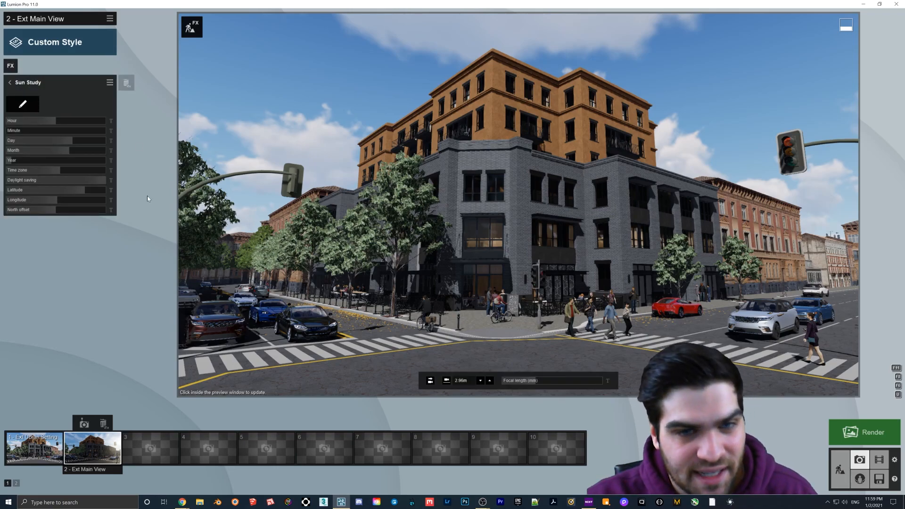
pyautogui.click(22, 104)
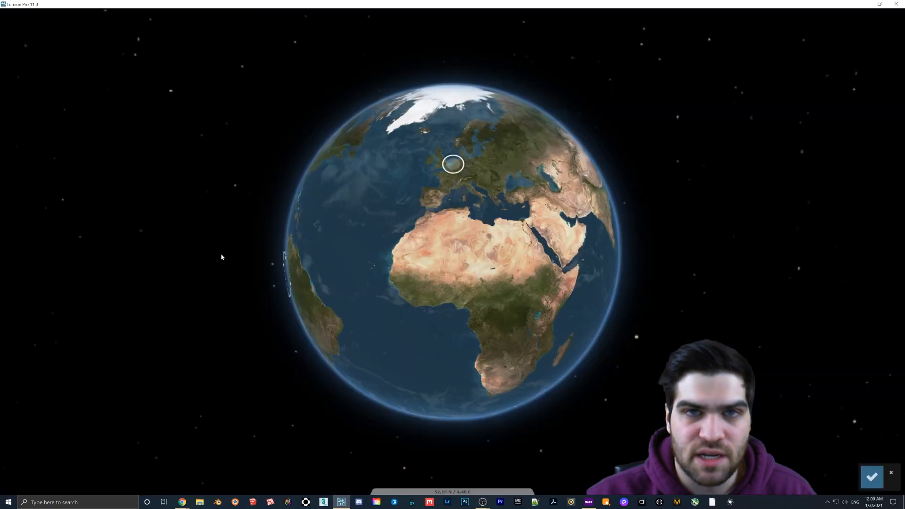
pyautogui.click(375, 165)
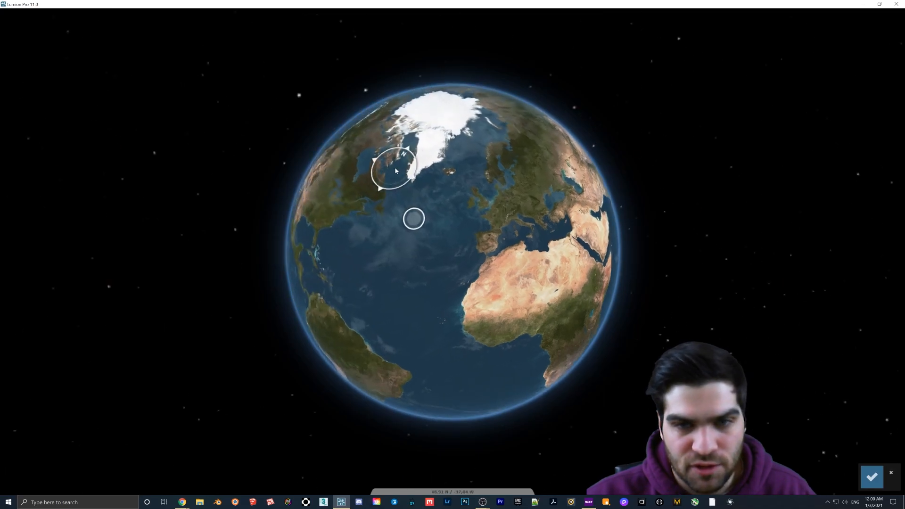
pyautogui.scroll(5, 395, 258)
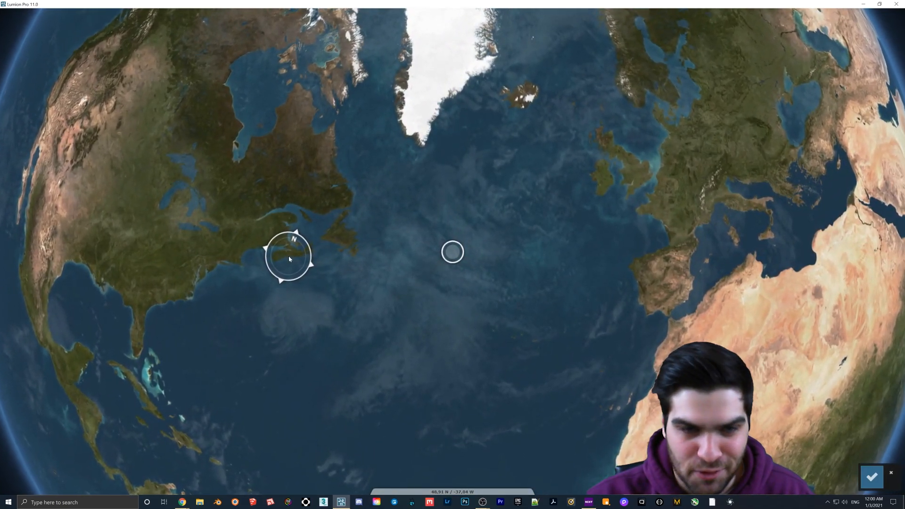
pyautogui.click(290, 257)
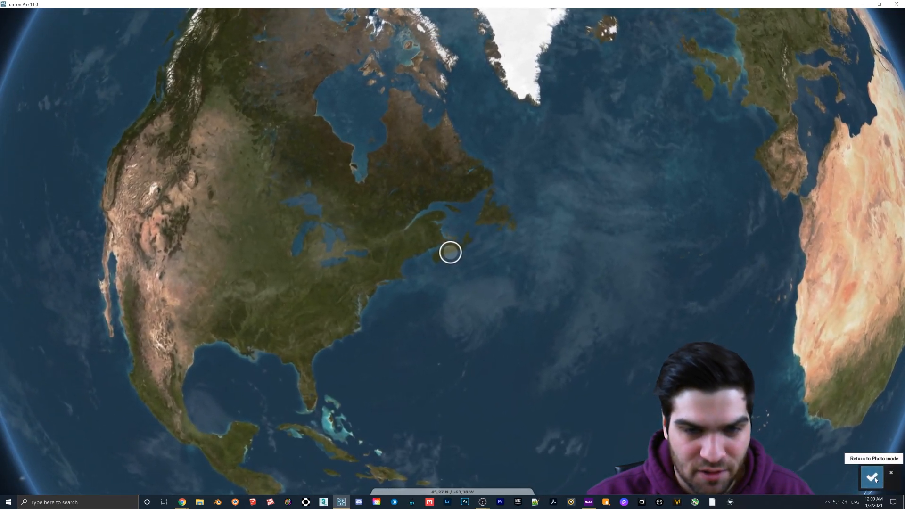
pyautogui.click(872, 478)
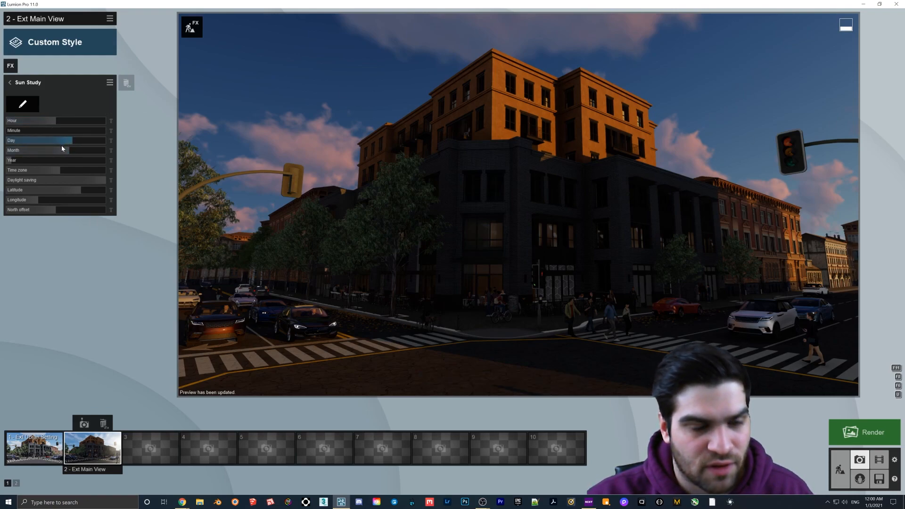
# Set the Sun Study to December with the day at its minimum, the year near one quarter and the hour near two thirds.
pyautogui.moveTo(70, 150); pyautogui.dragTo(92, 152)
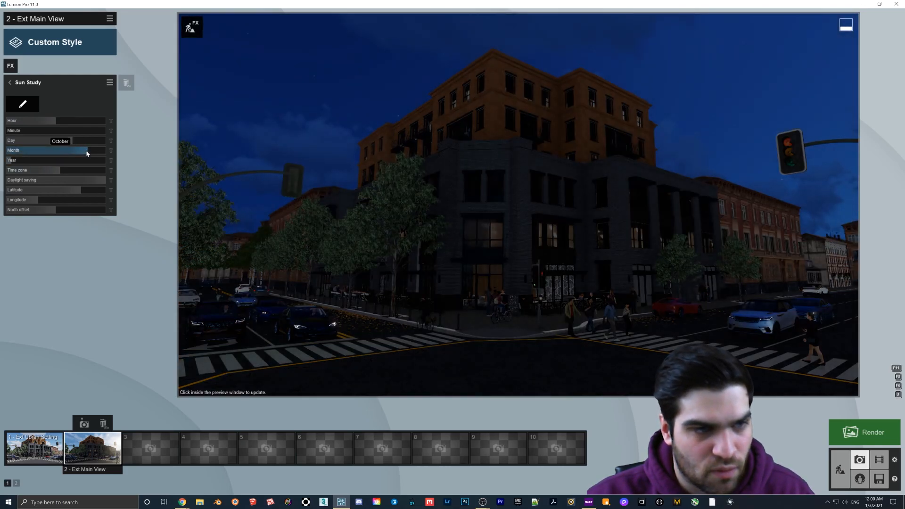
pyautogui.moveTo(89, 151); pyautogui.dragTo(105, 152)
pyautogui.moveTo(15, 162); pyautogui.dragTo(29, 161)
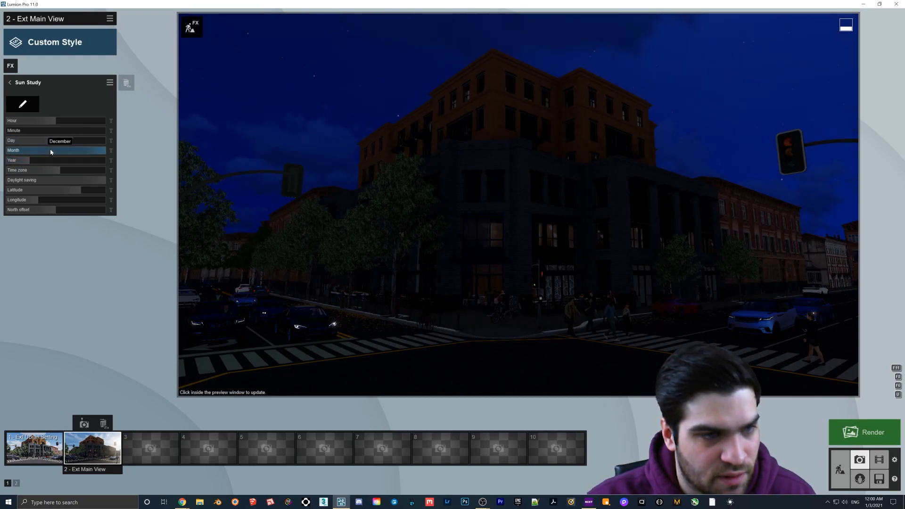
pyautogui.moveTo(75, 142); pyautogui.dragTo(9, 143)
pyautogui.click(332, 160)
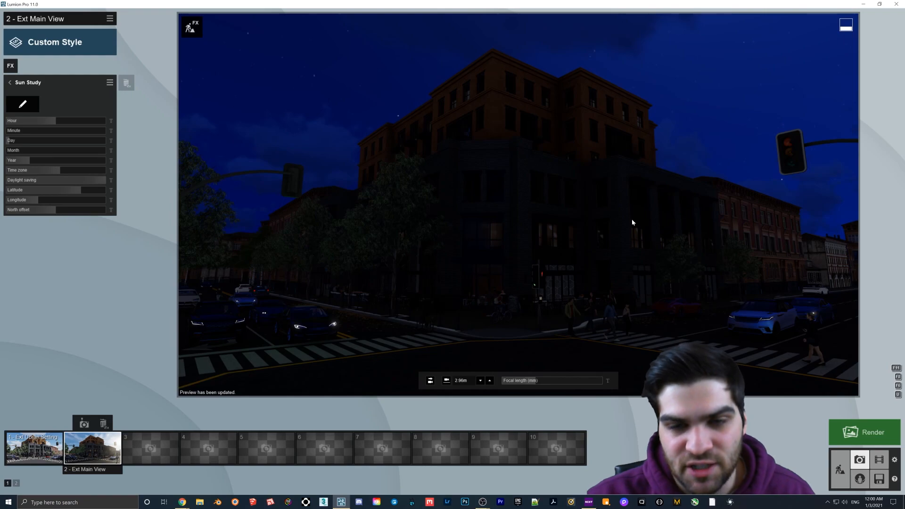
pyautogui.moveTo(59, 121)
pyautogui.mouseDown()
pyautogui.moveTo(17, 125)
pyautogui.moveTo(98, 125)
pyautogui.moveTo(75, 123)
pyautogui.mouseUp()
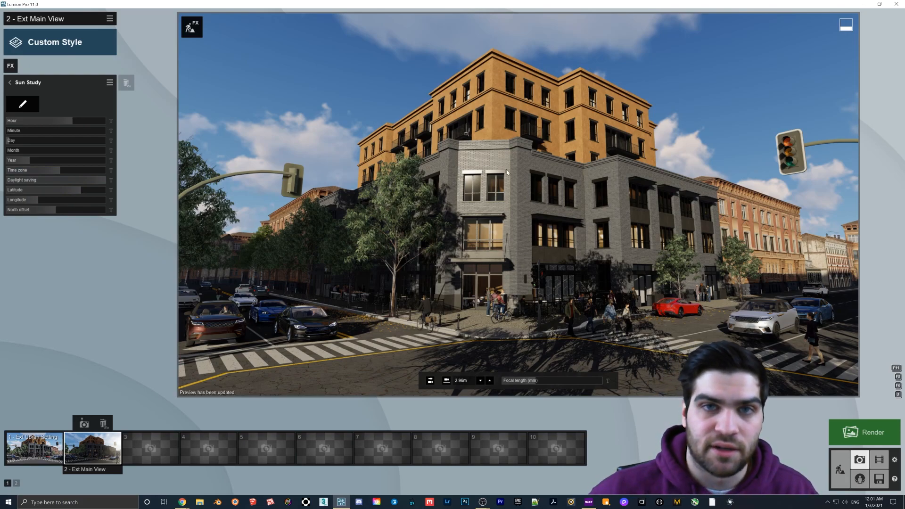
# Replace the Sun Study effect on photo 2 with the Sun effect.
pyautogui.click(10, 83)
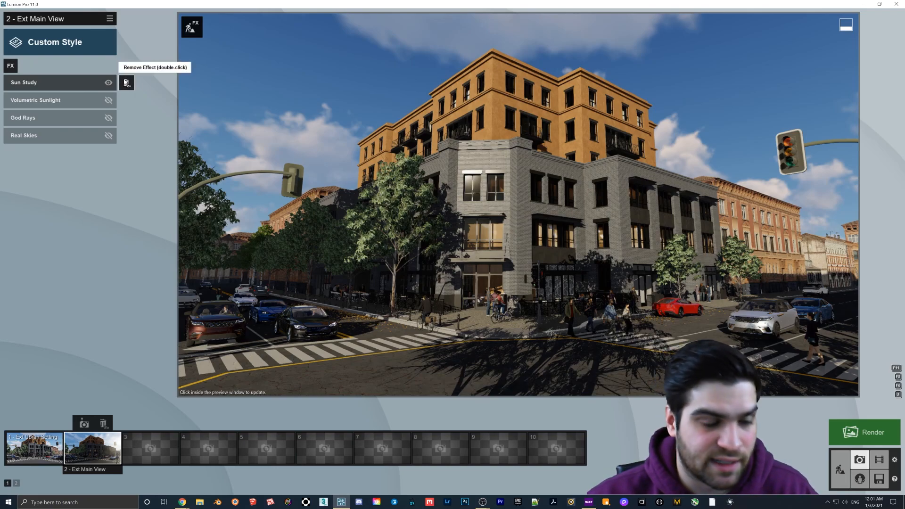
pyautogui.doubleClick(126, 83)
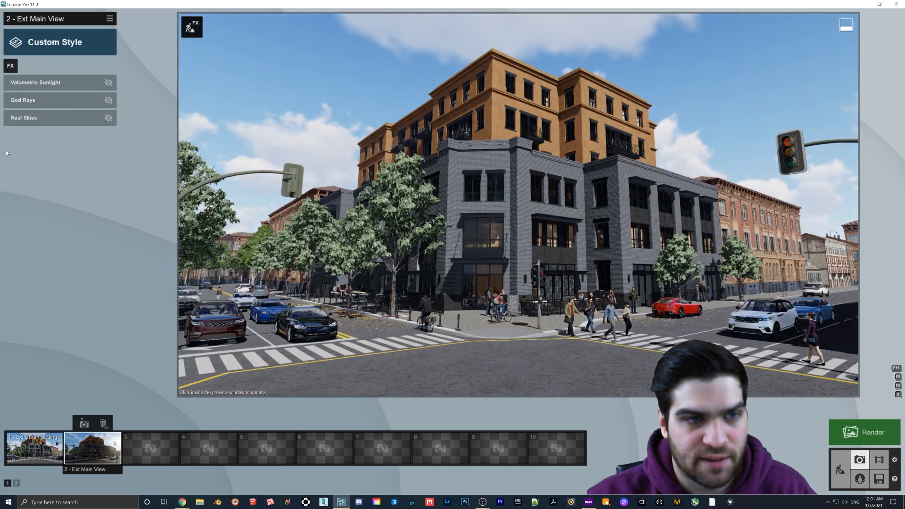
pyautogui.click(11, 65)
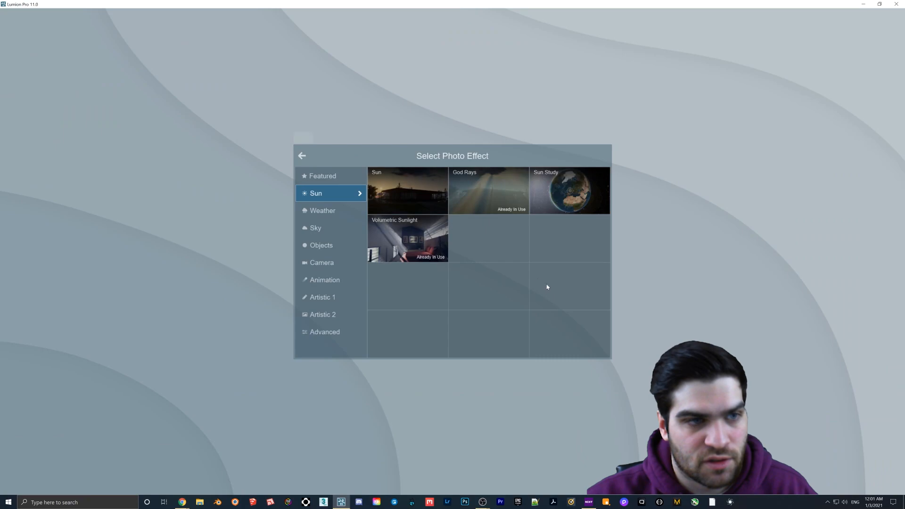
pyautogui.click(423, 203)
# Test the Sun effect with a lower sun height and heading and a 0.3 disk size, and remove the effect.
pyautogui.moveTo(78, 96)
pyautogui.mouseDown()
pyautogui.moveTo(35, 99)
pyautogui.moveTo(79, 101)
pyautogui.mouseUp()
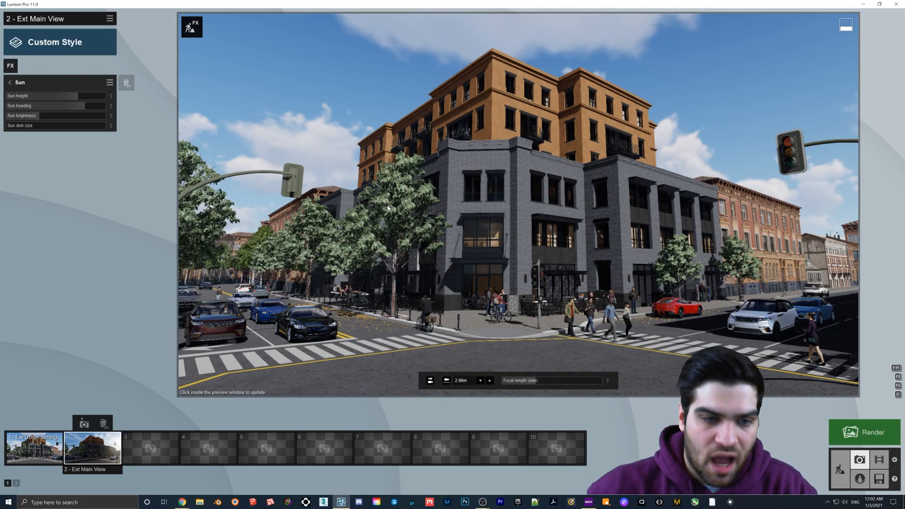
pyautogui.moveTo(77, 96); pyautogui.dragTo(110, 128)
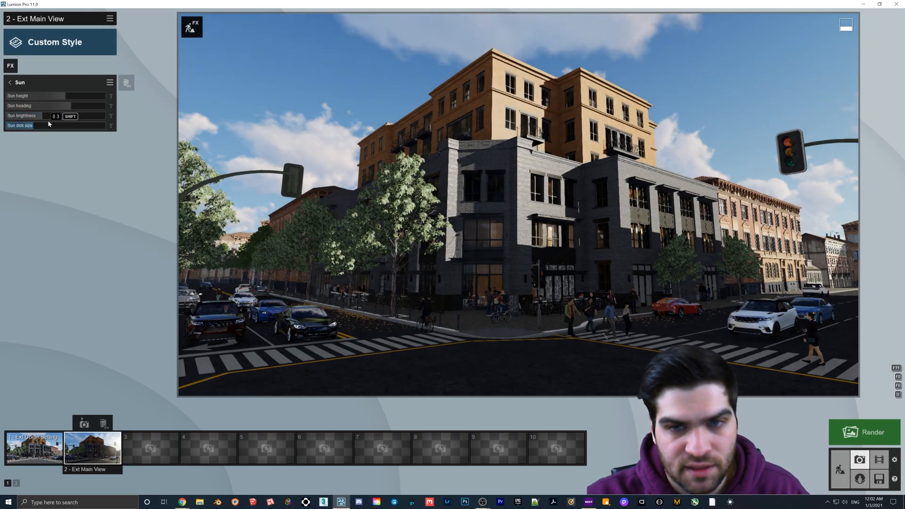
pyautogui.click(10, 82)
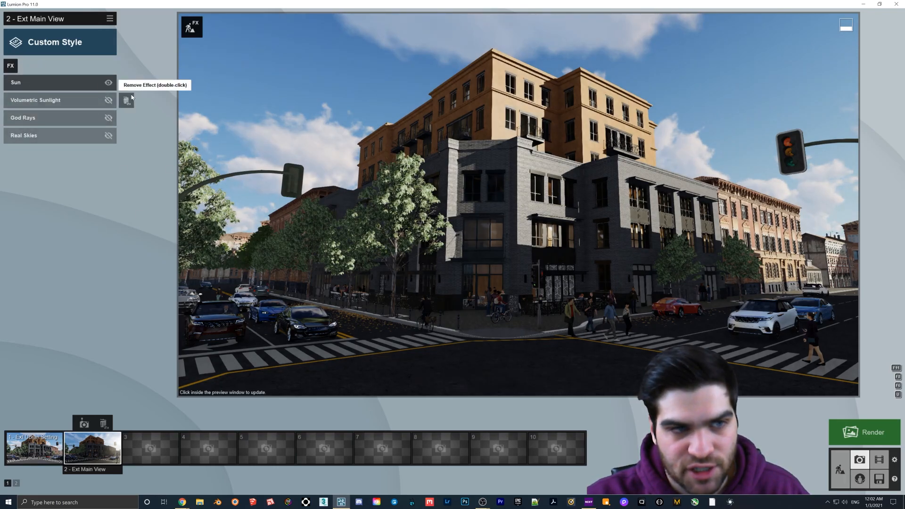
pyautogui.click(126, 83)
# Add the Fog effect with a density of 1.5 and refresh the photo preview.
pyautogui.click(13, 63)
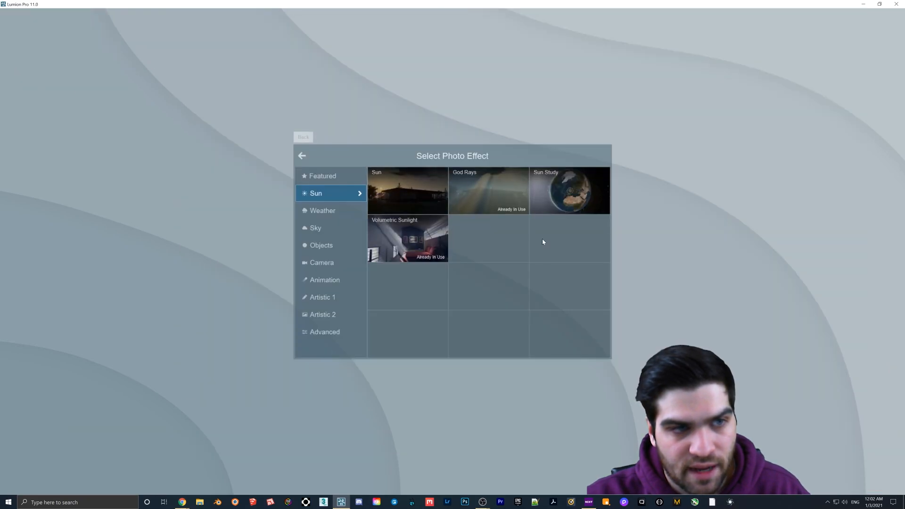
pyautogui.click(330, 210)
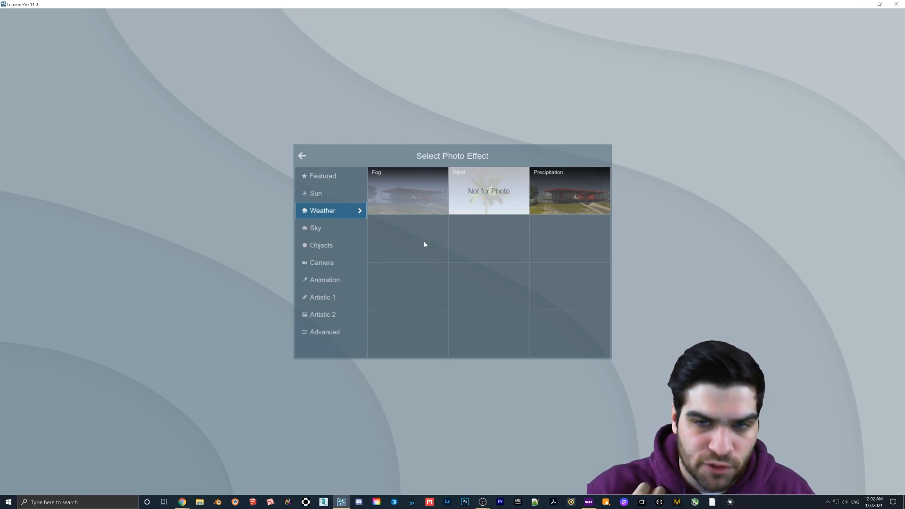
pyautogui.click(415, 198)
pyautogui.moveTo(44, 95); pyautogui.dragTo(65, 103)
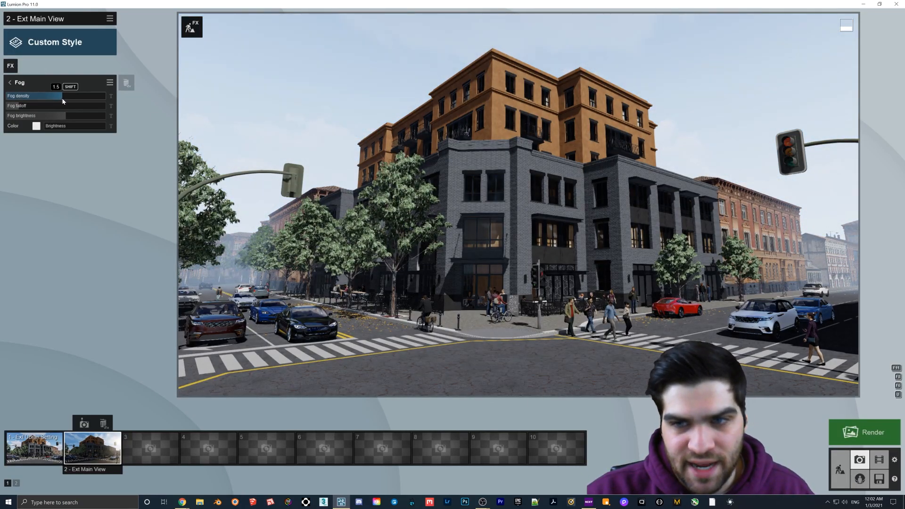
pyautogui.click(445, 128)
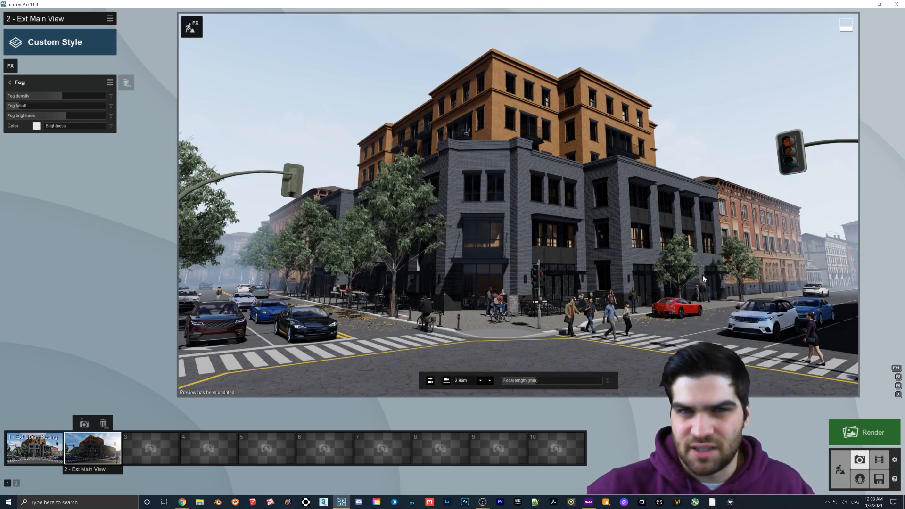
# Lower the fog brightness to just above half of the scale and remove the Fog effect.
pyautogui.moveTo(66, 117)
pyautogui.mouseDown()
pyautogui.moveTo(81, 117)
pyautogui.moveTo(61, 116)
pyautogui.mouseUp()
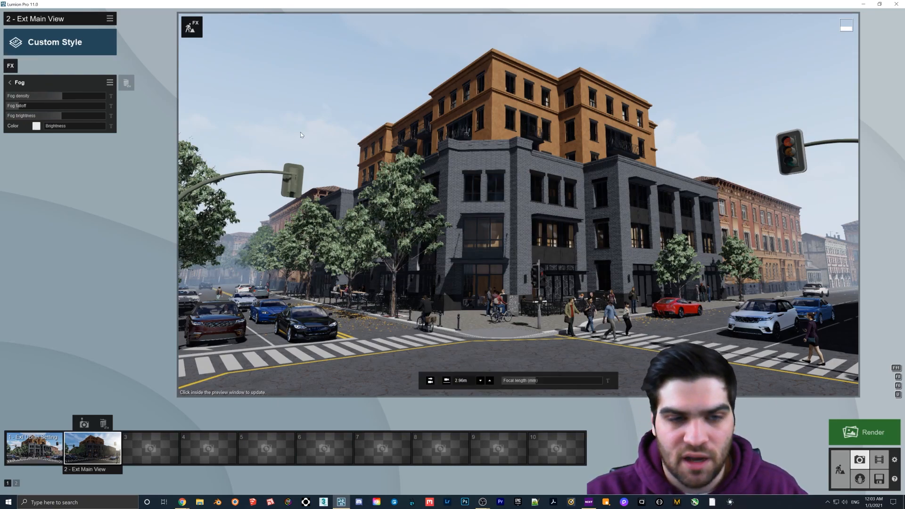
pyautogui.click(10, 82)
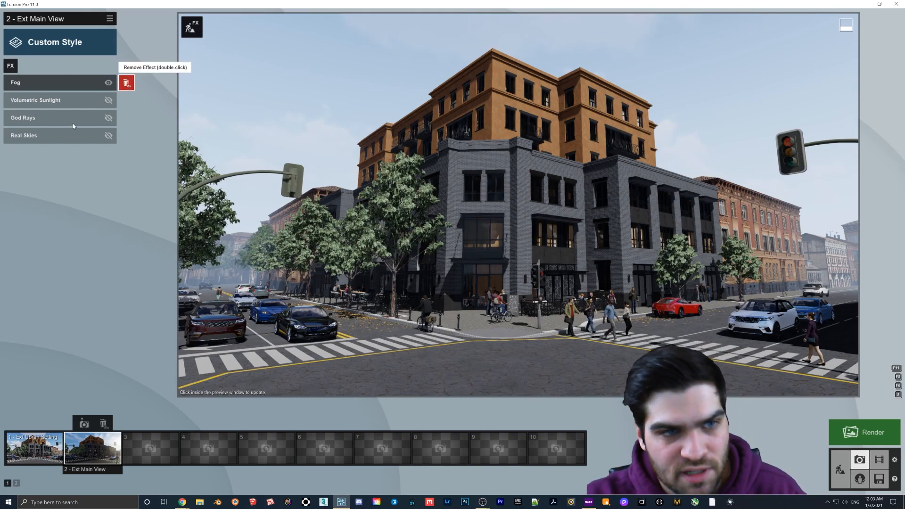
pyautogui.doubleClick(126, 84)
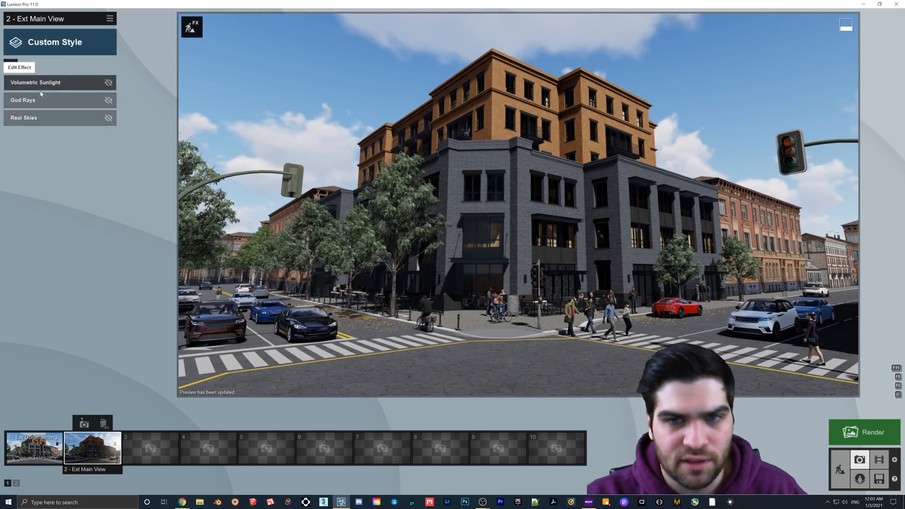
# Add the Precipitation effect to photo 2 and refresh the preview.
pyautogui.click(10, 66)
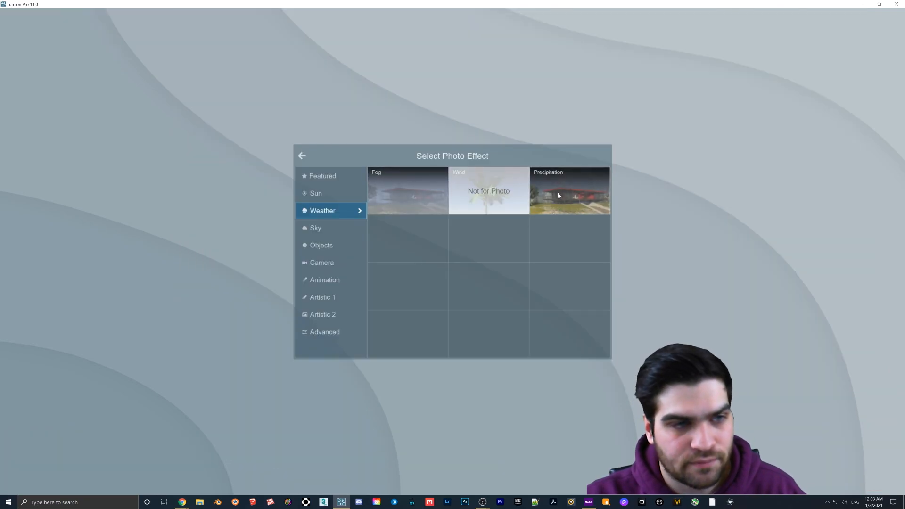
pyautogui.click(555, 197)
pyautogui.click(584, 252)
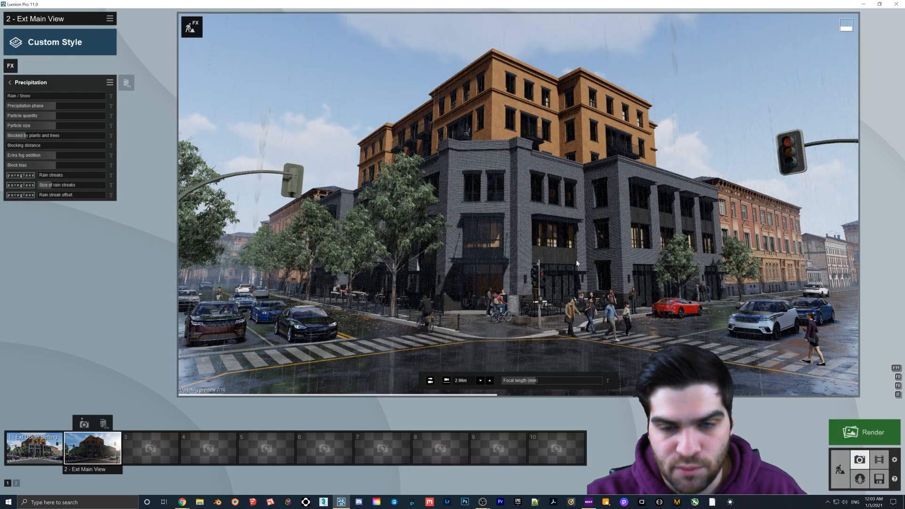
# Set the precipitation's particle quantity and size to 0, inspecting the wet street from farther back before restoring photo 2's saved camera.
pyautogui.press('s')
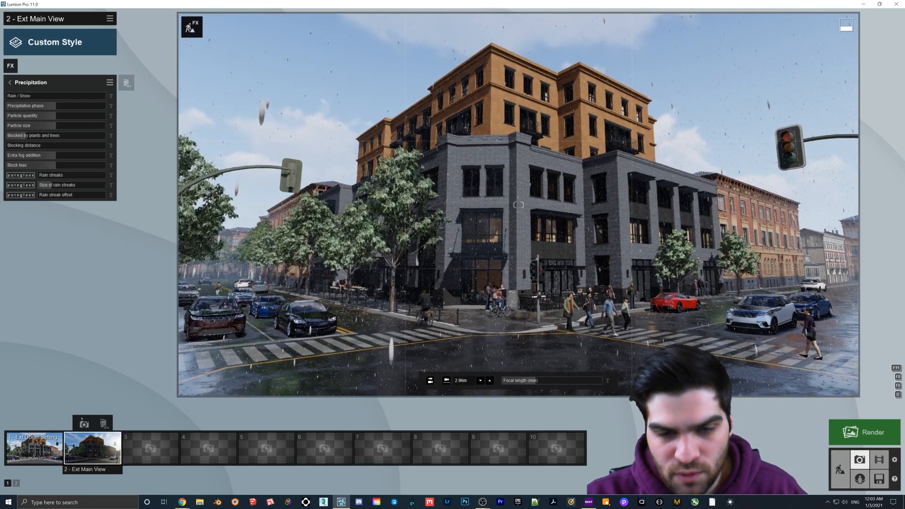
pyautogui.moveTo(527, 285); pyautogui.dragTo(524, 310, button='right')
pyautogui.press('s')
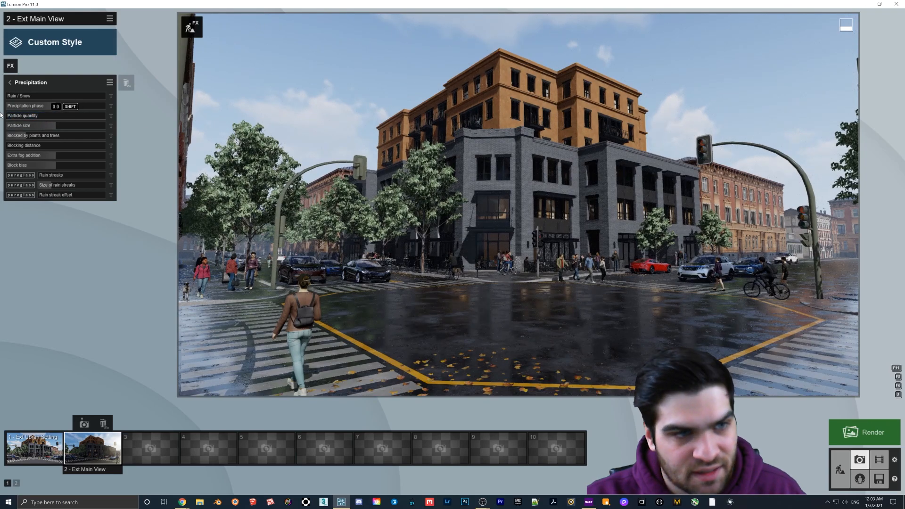
pyautogui.press('w')
pyautogui.press('s')
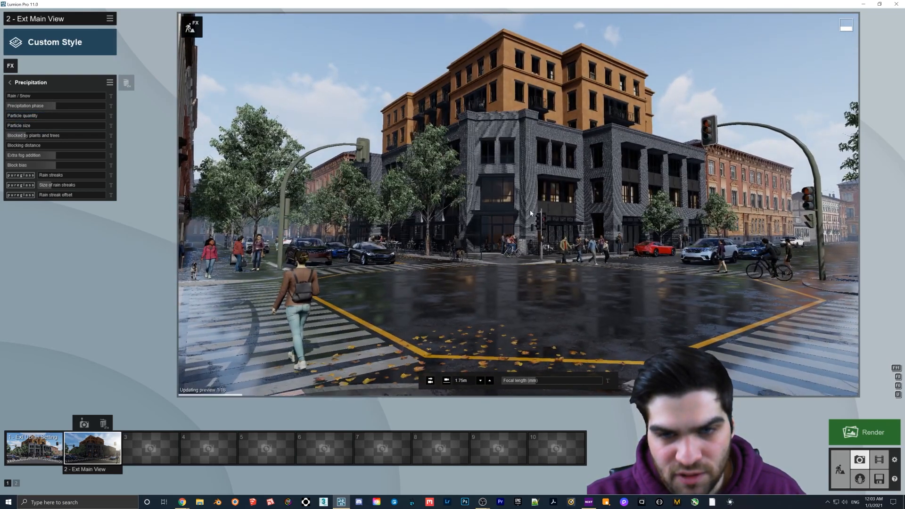
pyautogui.moveTo(591, 207); pyautogui.dragTo(594, 209, button='right')
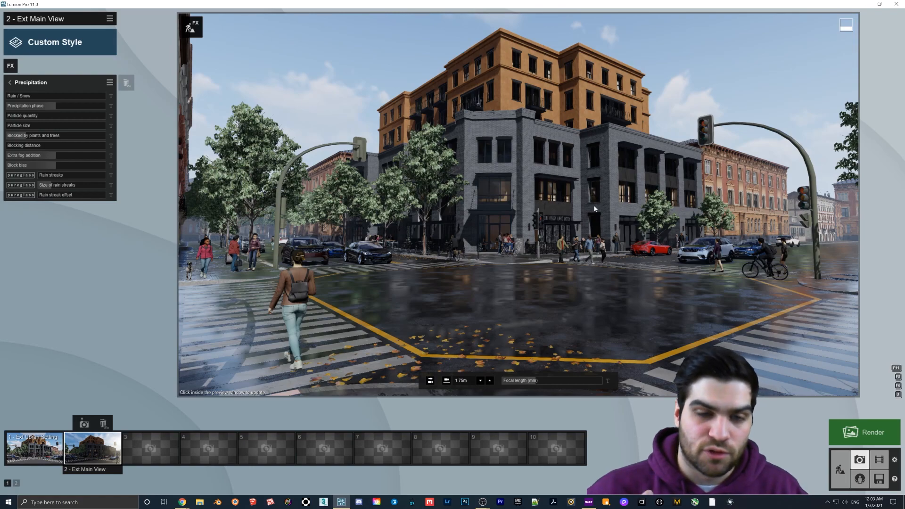
pyautogui.moveTo(597, 204); pyautogui.dragTo(597, 189, button='right')
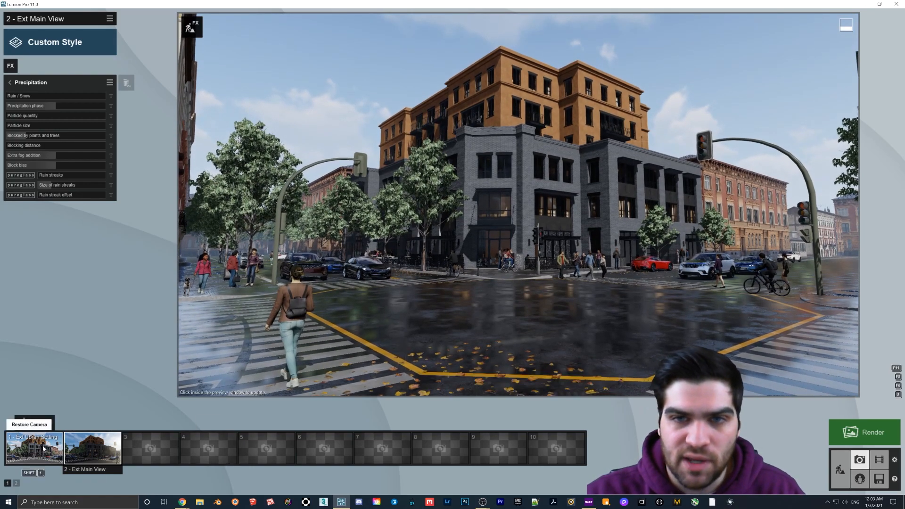
pyautogui.click(93, 453)
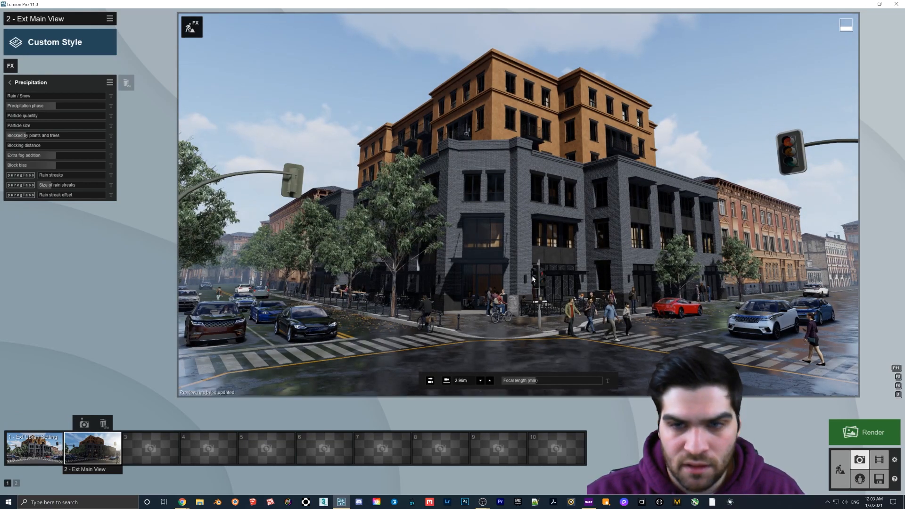
# Leave the Precipitation settings and add the Reflection effect to photo 2.
pyautogui.click(18, 84)
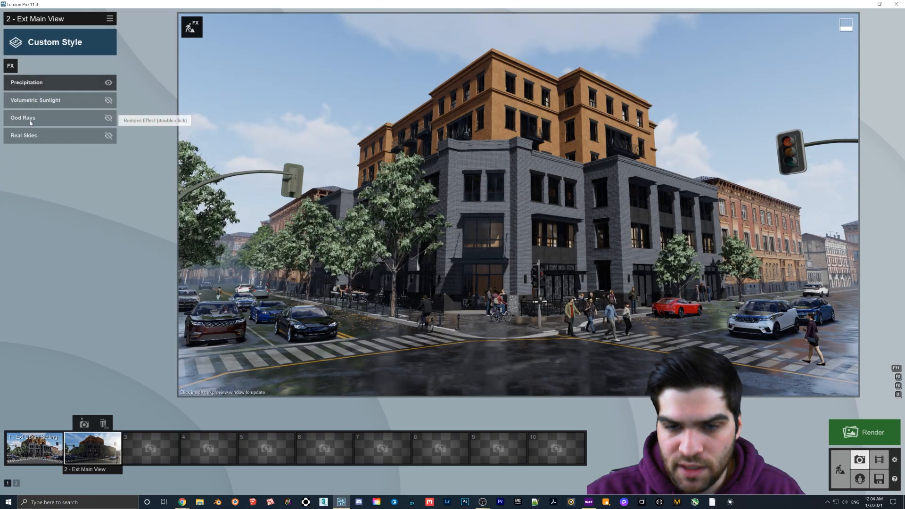
pyautogui.click(11, 66)
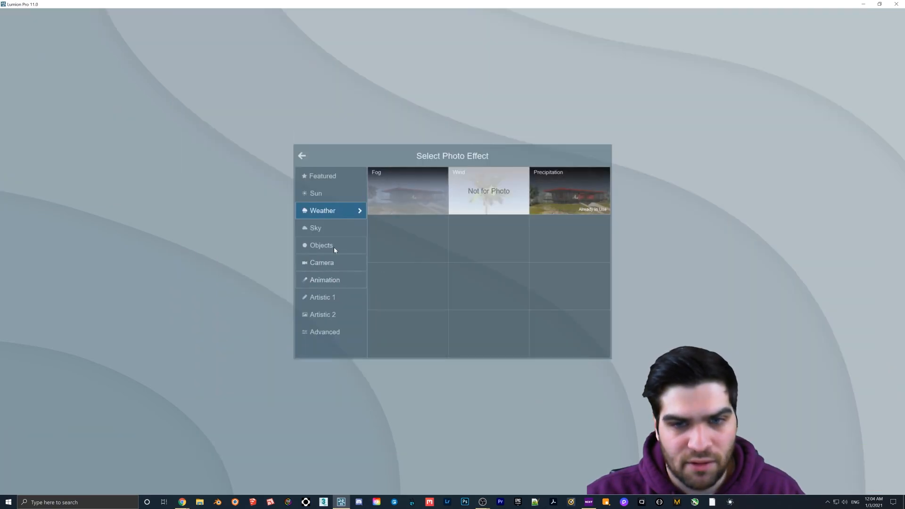
pyautogui.click(326, 334)
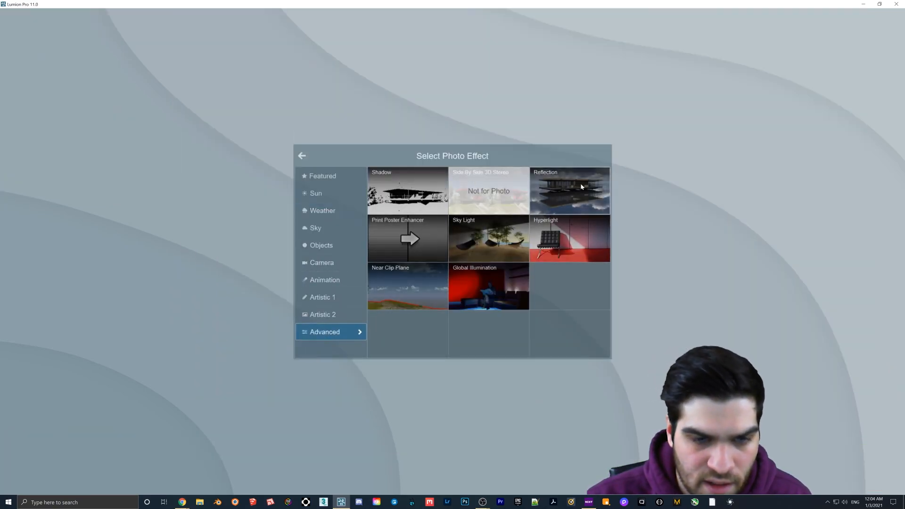
pyautogui.click(587, 196)
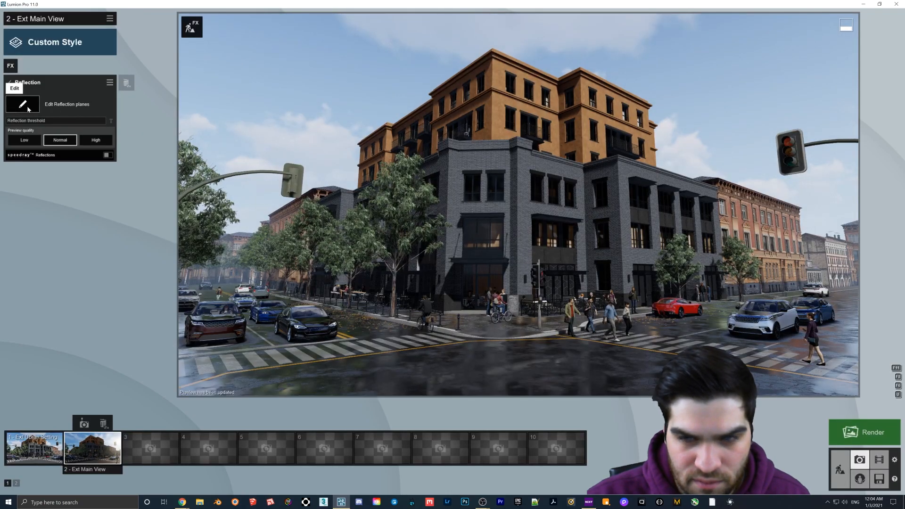
# Add a reflection plane on the street surface in the foreground for photo 2's Reflection effect.
pyautogui.click(23, 97)
pyautogui.click(13, 479)
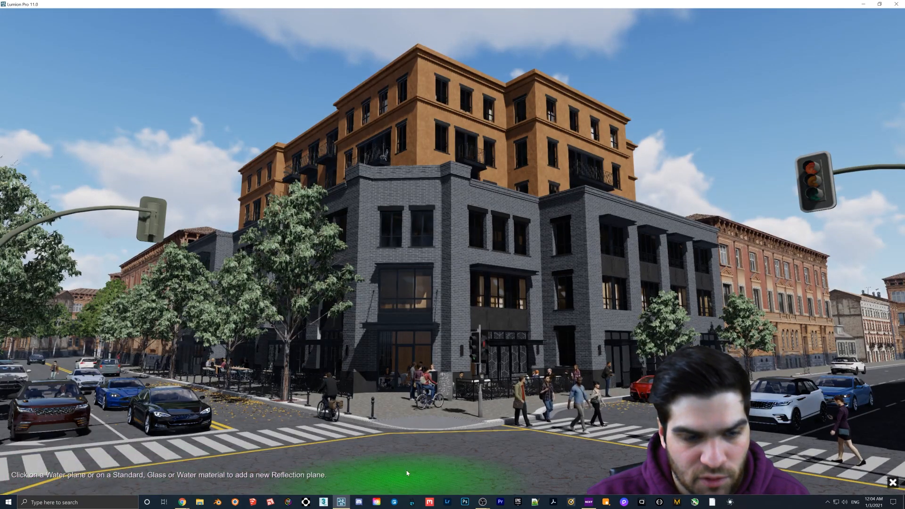
pyautogui.click(513, 467)
pyautogui.click(886, 477)
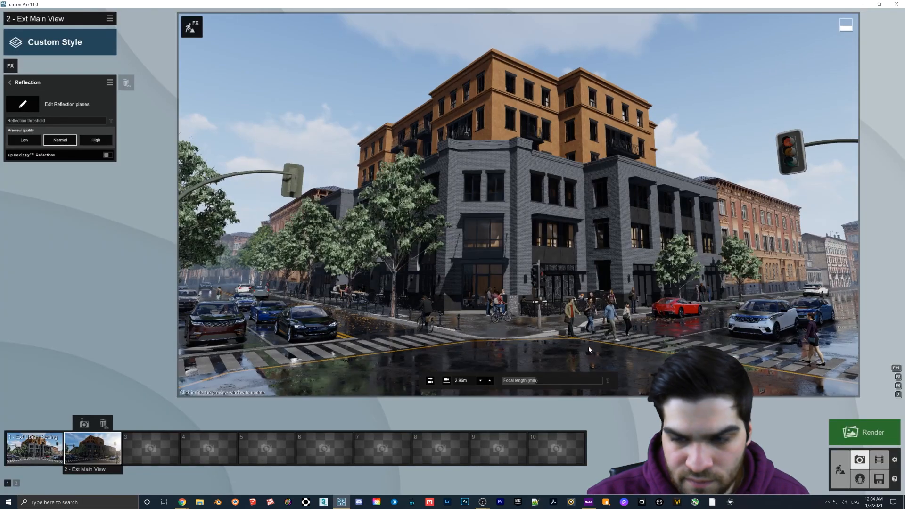
# Try the High reflection preview quality, return it to Normal and enable Speedray reflections, viewing the wet intersection from farther back.
pyautogui.press('s')
pyautogui.moveTo(580, 338); pyautogui.dragTo(563, 315, button='right')
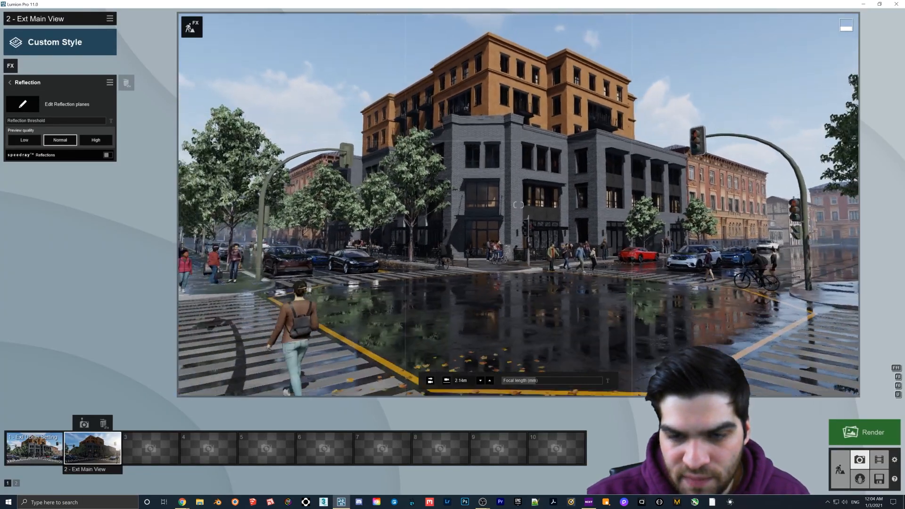
pyautogui.press('w')
pyautogui.click(95, 140)
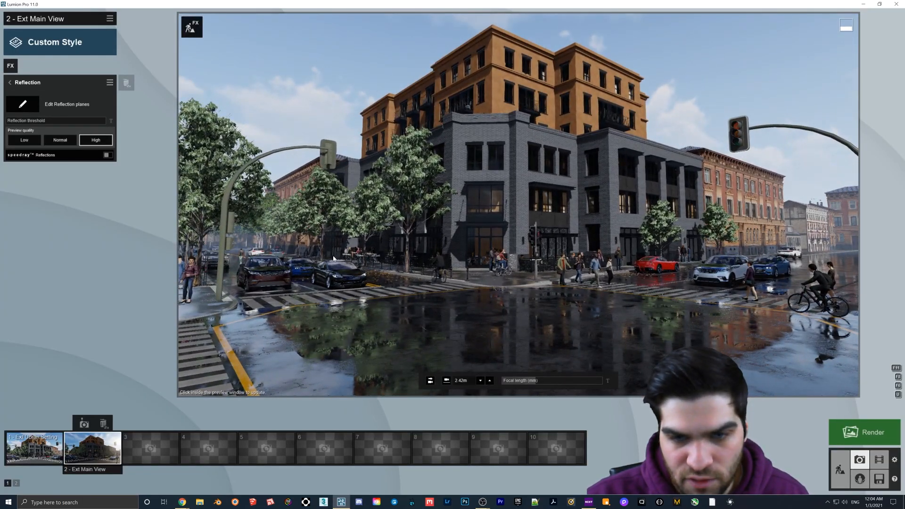
pyautogui.click(60, 140)
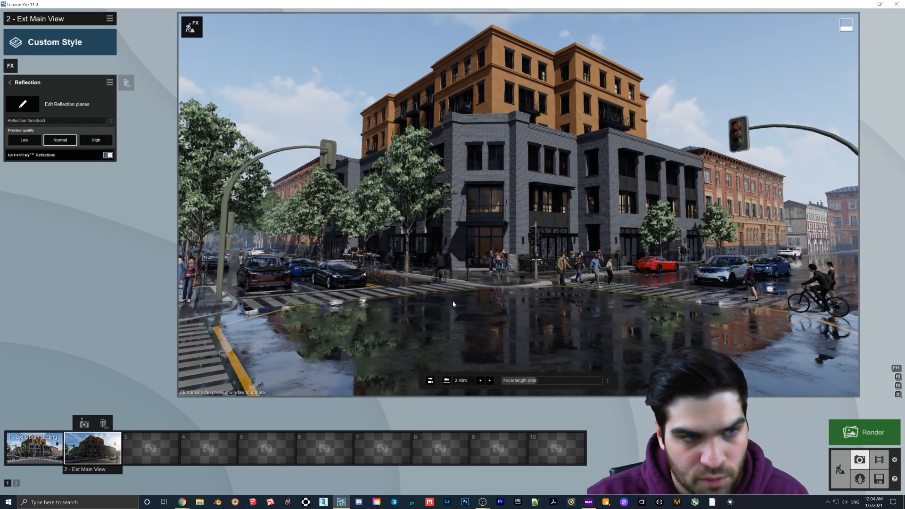
pyautogui.moveTo(398, 173); pyautogui.dragTo(397, 165, button='right')
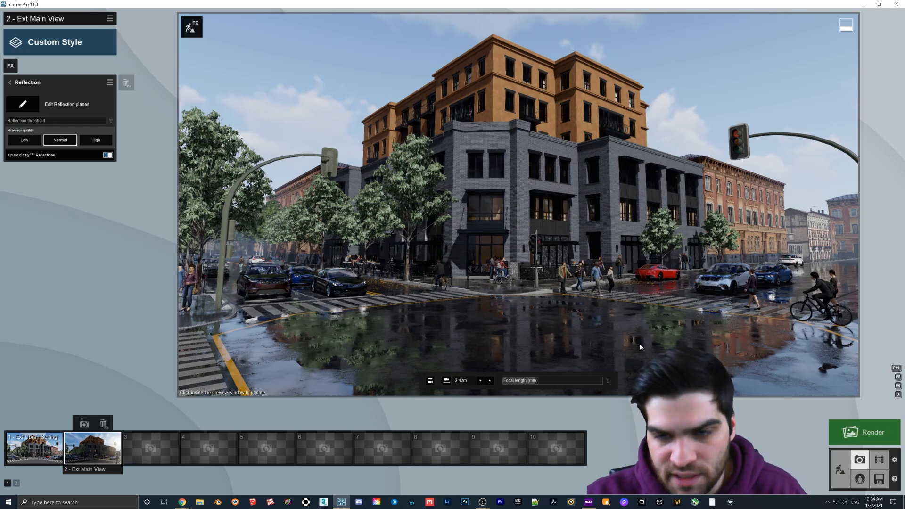
# In Build mode, slightly raise the emissive value of the Color C05 window backdrop material inside the corner building and save it.
pyautogui.click(841, 470)
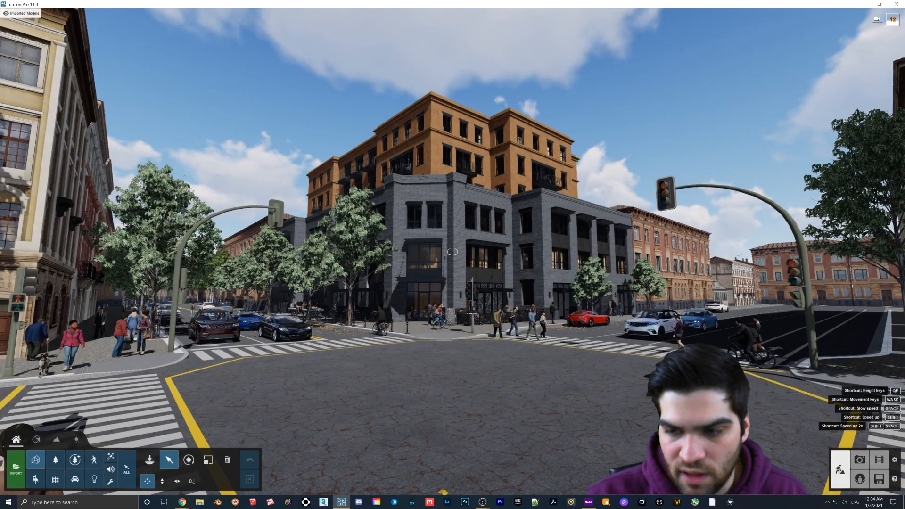
pyautogui.press('w')
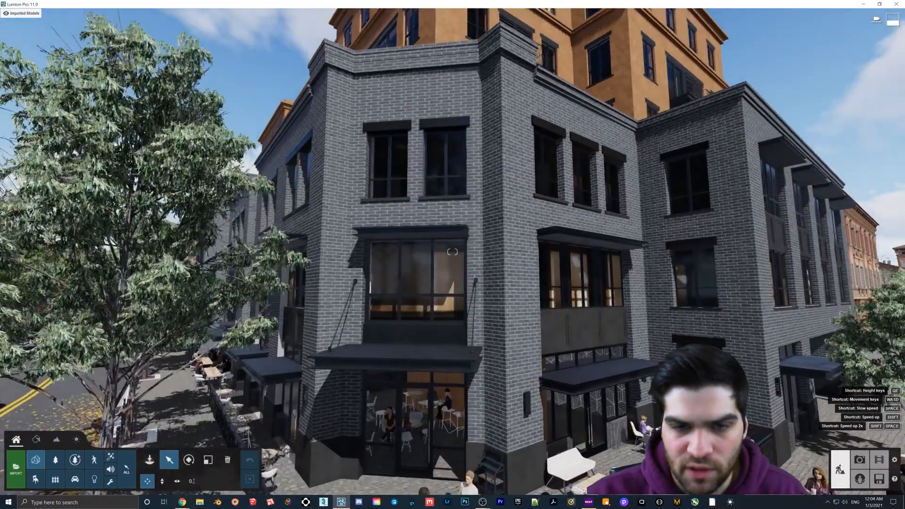
pyautogui.press('w')
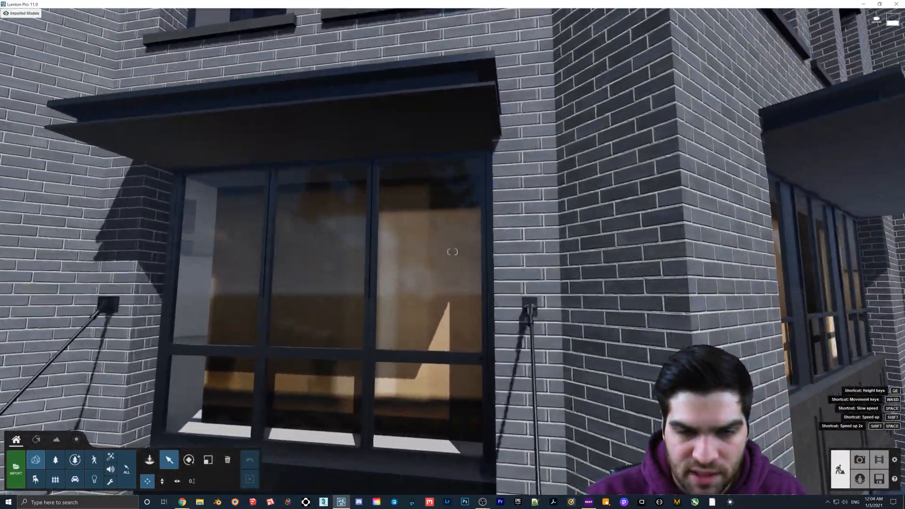
pyautogui.press('w')
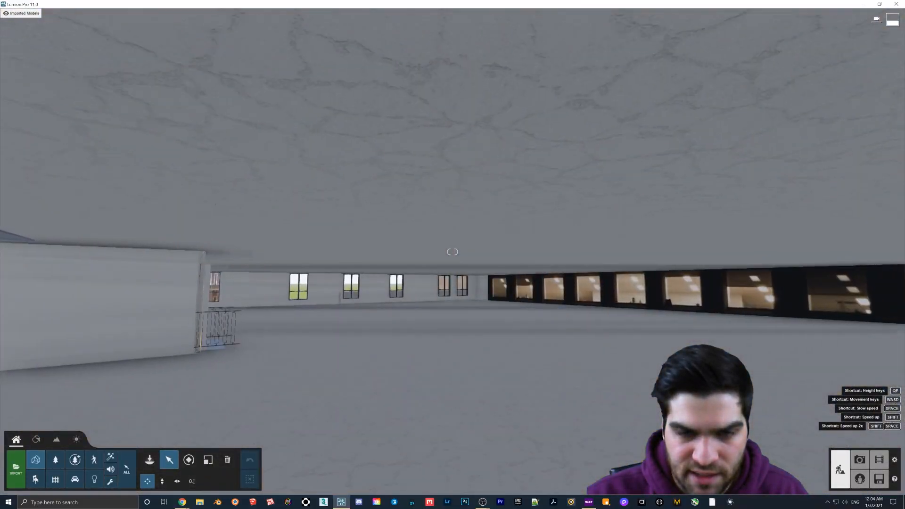
pyautogui.moveTo(453, 254); pyautogui.dragTo(421, 254, button='right')
pyautogui.press('s')
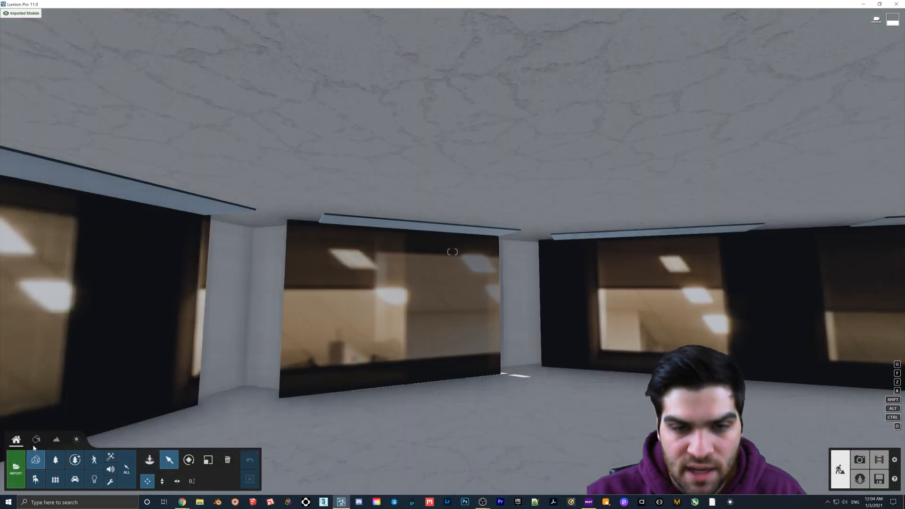
pyautogui.click(36, 439)
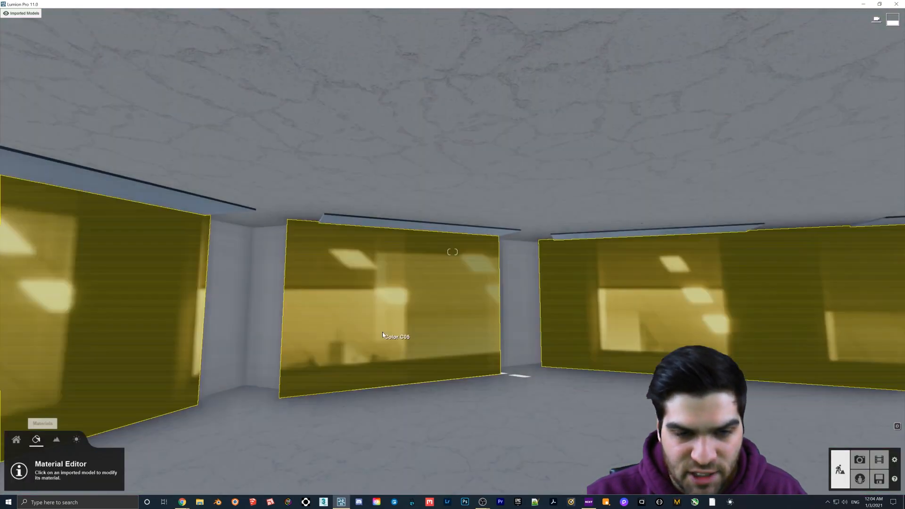
pyautogui.click(621, 302)
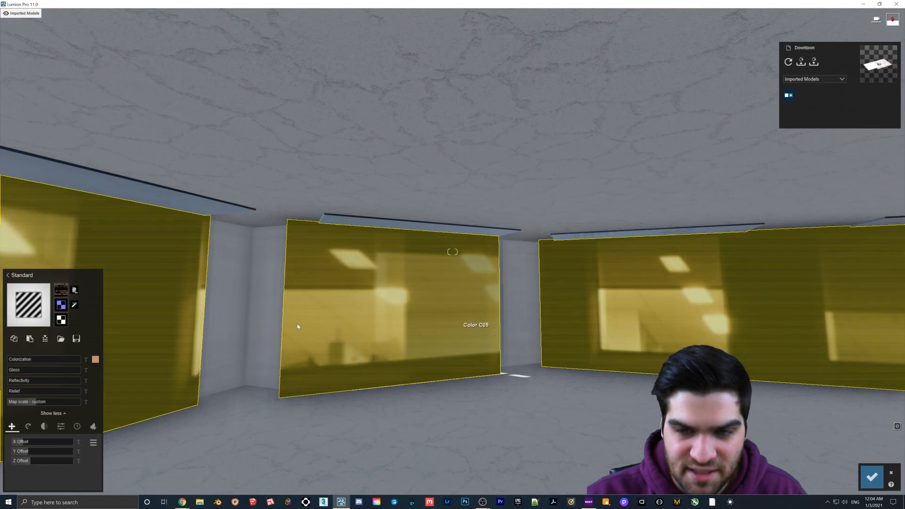
pyautogui.click(45, 426)
pyautogui.click(60, 430)
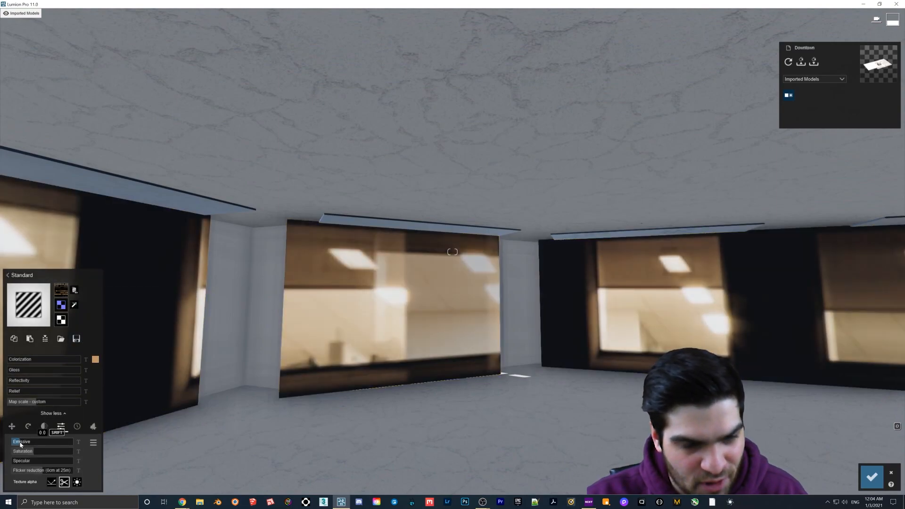
pyautogui.click(873, 477)
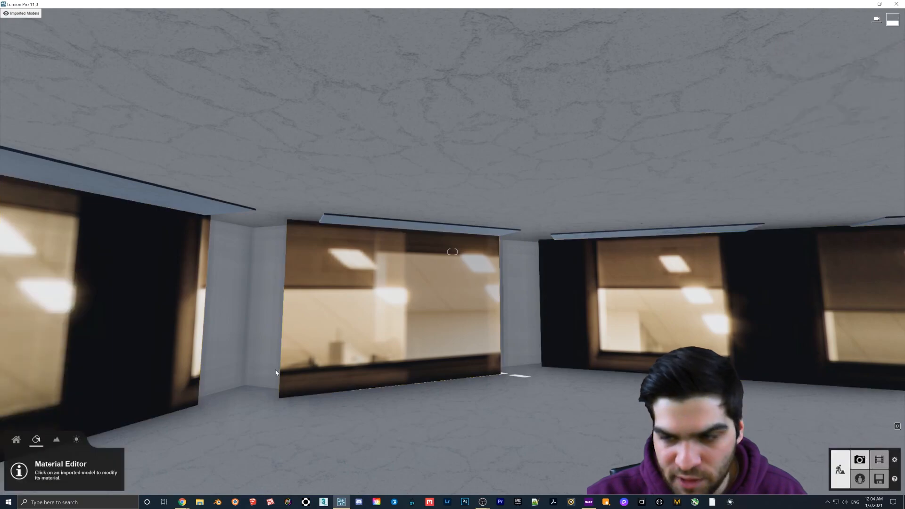
# Return to photo 2 in Photo mode with its saved camera and leave the Reflection settings.
pyautogui.click(860, 460)
pyautogui.click(98, 445)
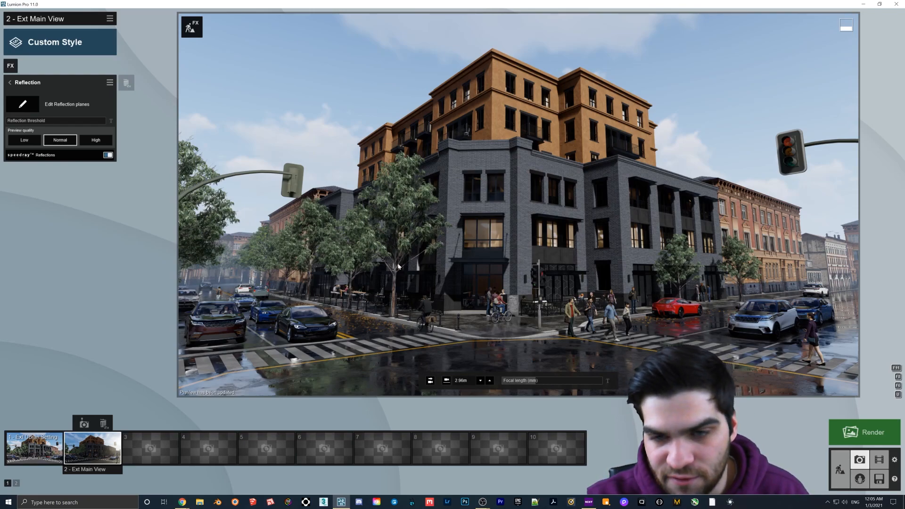
pyautogui.click(9, 82)
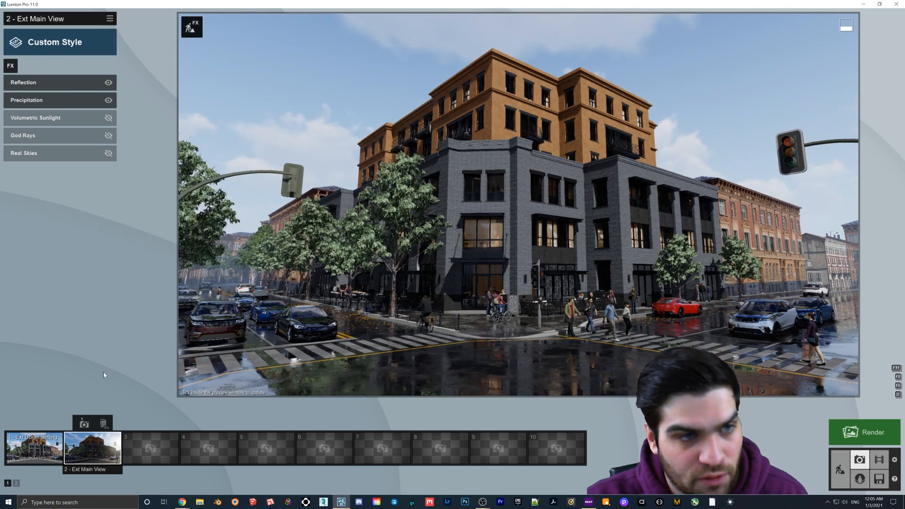
# Switch to photo 1, pull the camera back slightly and set the Real Skies heading to about 20°.
pyautogui.click(35, 448)
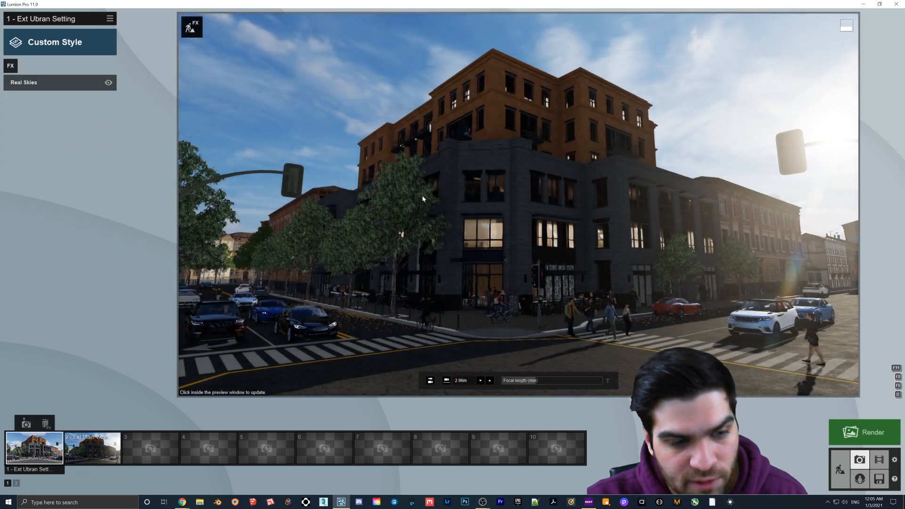
pyautogui.scroll(-3, 499, 200)
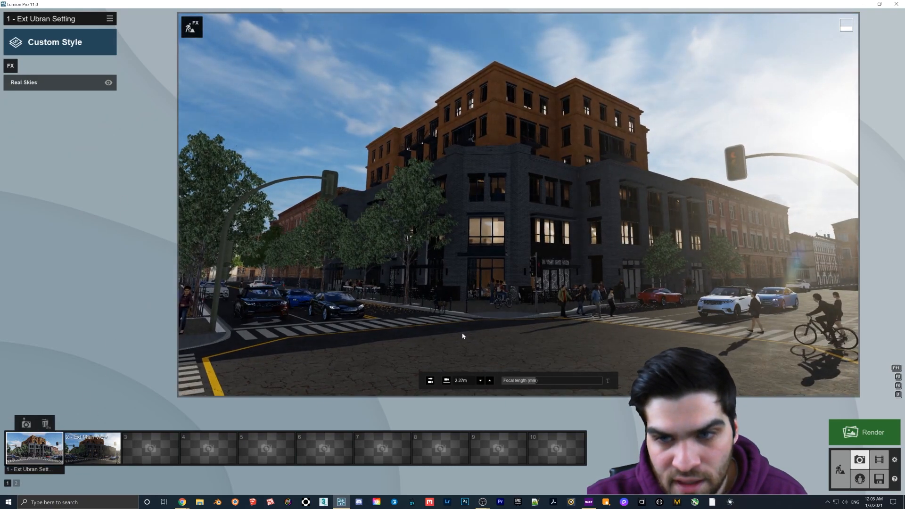
pyautogui.click(52, 83)
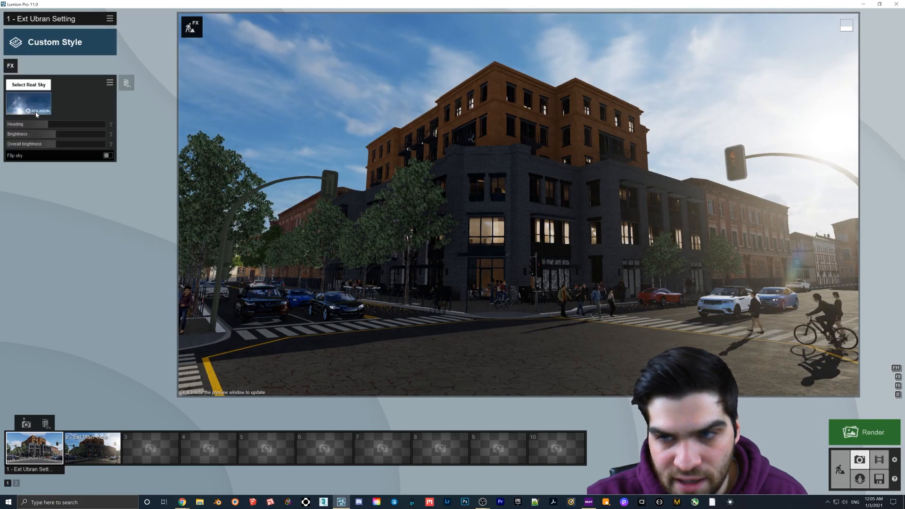
pyautogui.click(58, 125)
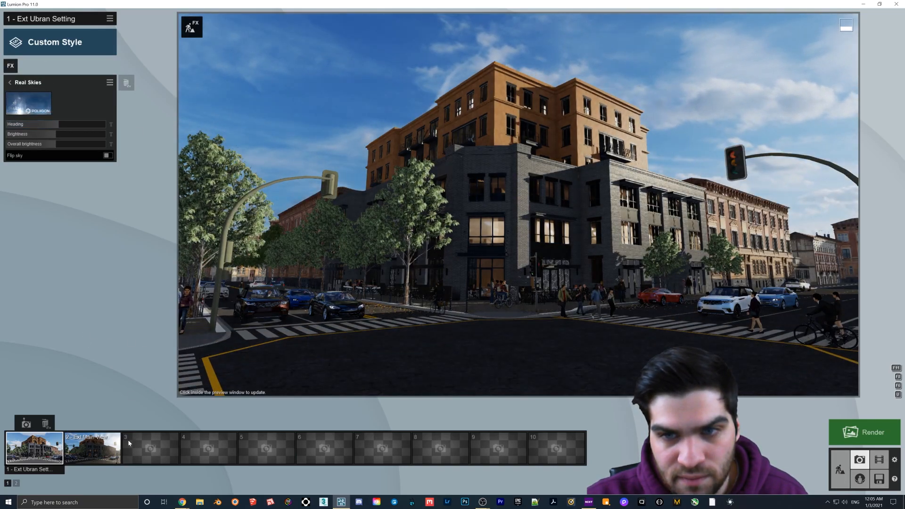
pyautogui.click(63, 125)
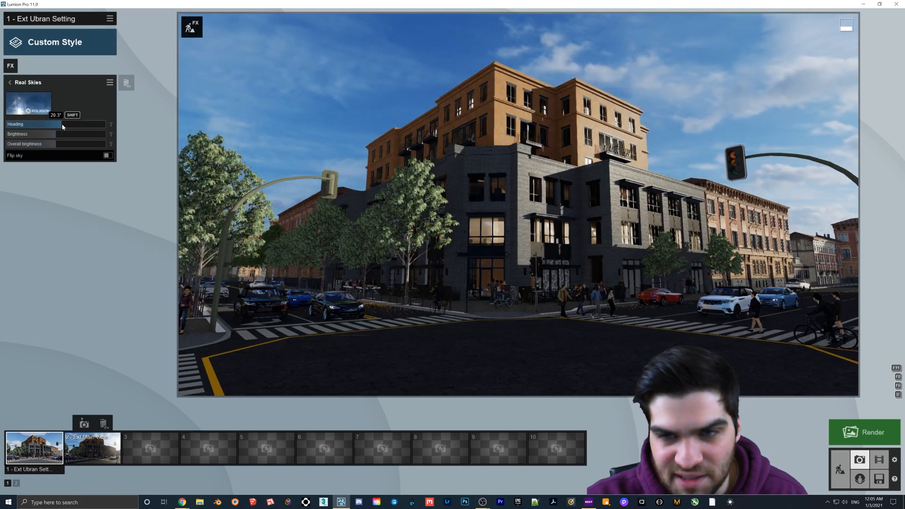
# Try the second Cloudy real sky on photo 1, then replace it with the second Clear sky.
pyautogui.click(28, 103)
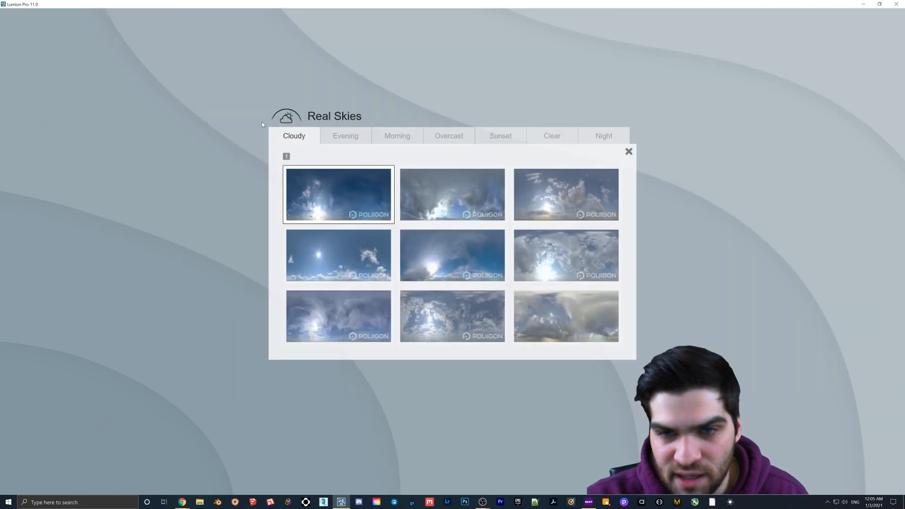
pyautogui.click(462, 190)
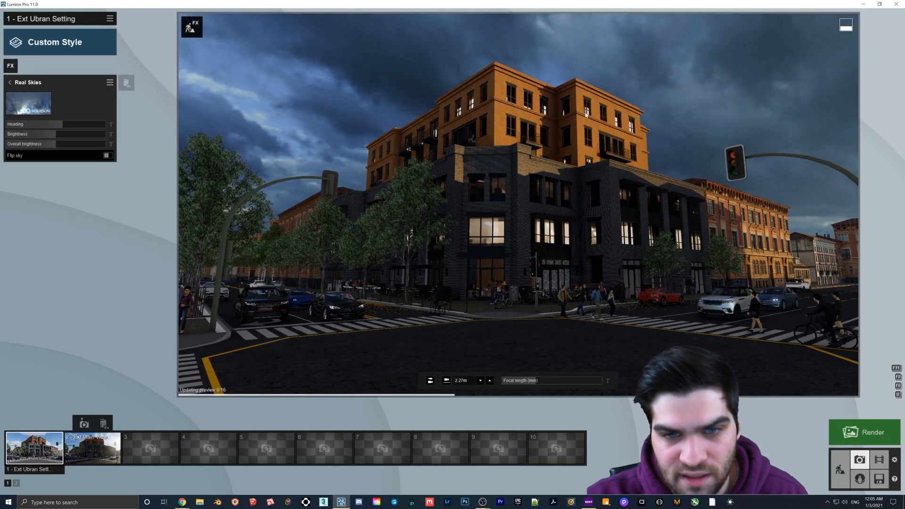
pyautogui.click(29, 104)
pyautogui.click(549, 138)
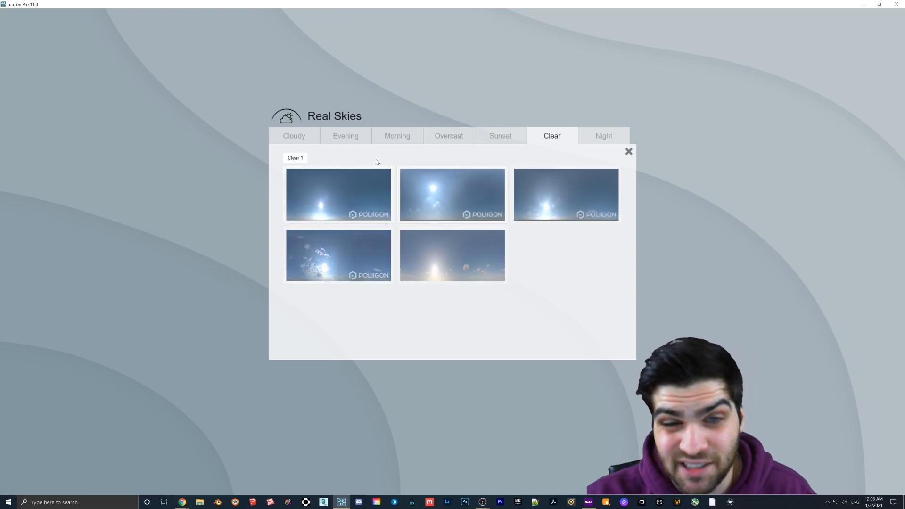
pyautogui.click(447, 190)
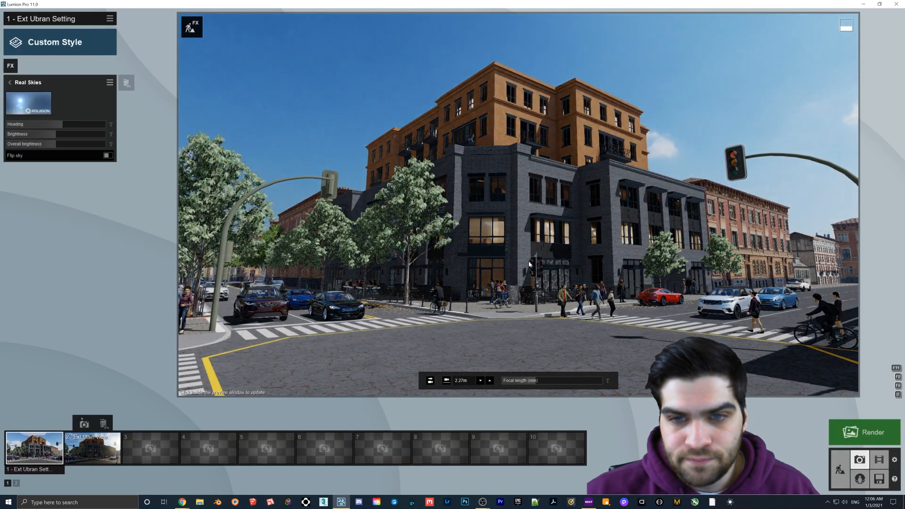
# Turn the clear sky's heading slightly further, set the overall brightness just above mid-scale and leave the Real Skies settings.
pyautogui.moveTo(60, 127)
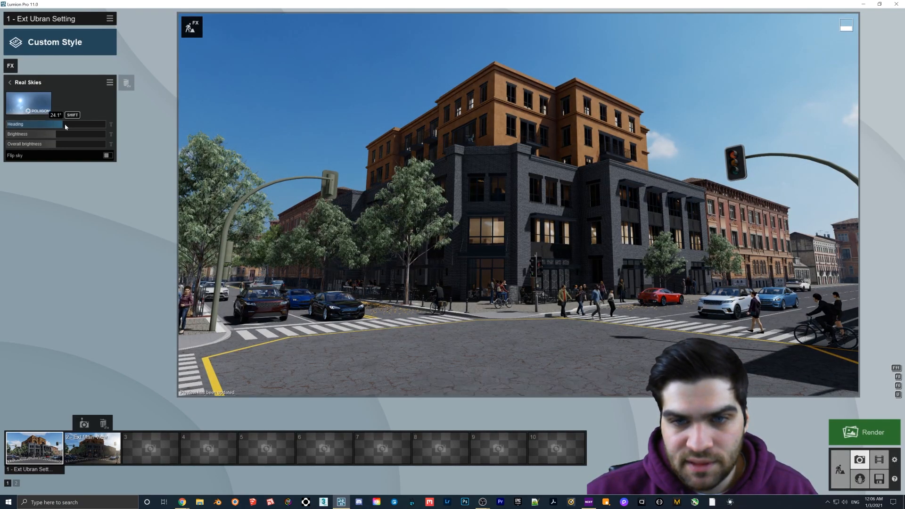
pyautogui.moveTo(64, 127); pyautogui.dragTo(71, 129)
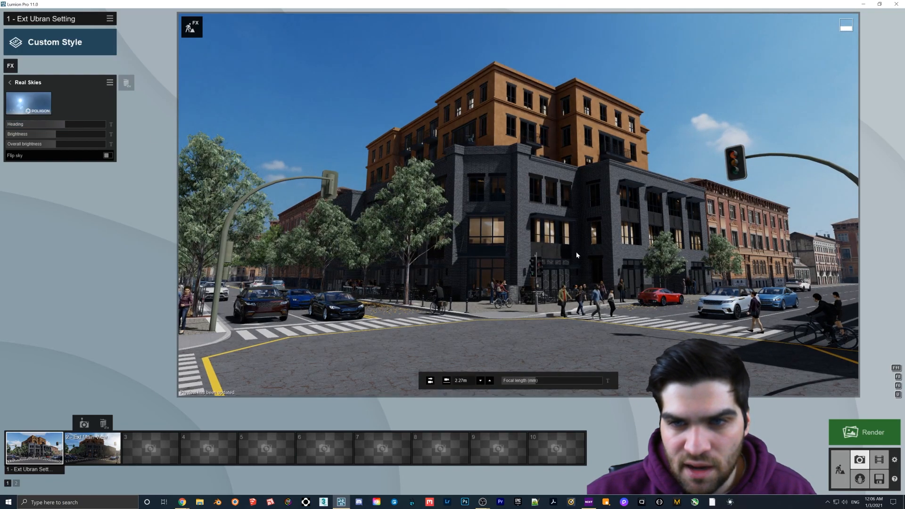
pyautogui.moveTo(56, 133)
pyautogui.mouseDown()
pyautogui.moveTo(41, 133)
pyautogui.moveTo(55, 136)
pyautogui.mouseUp()
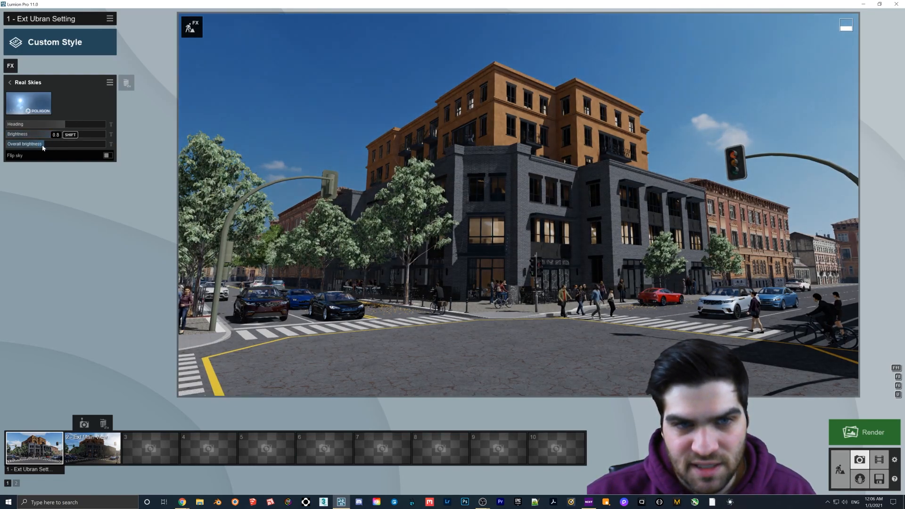
pyautogui.click(446, 174)
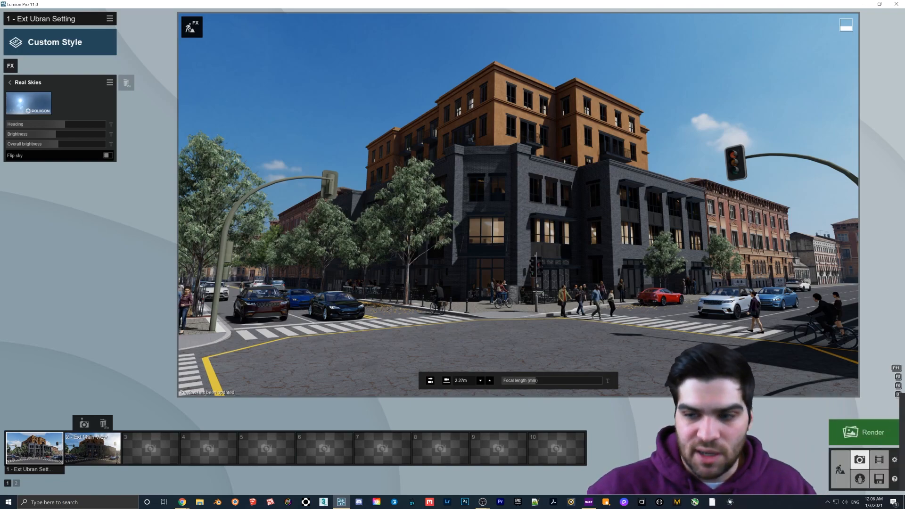
pyautogui.click(25, 85)
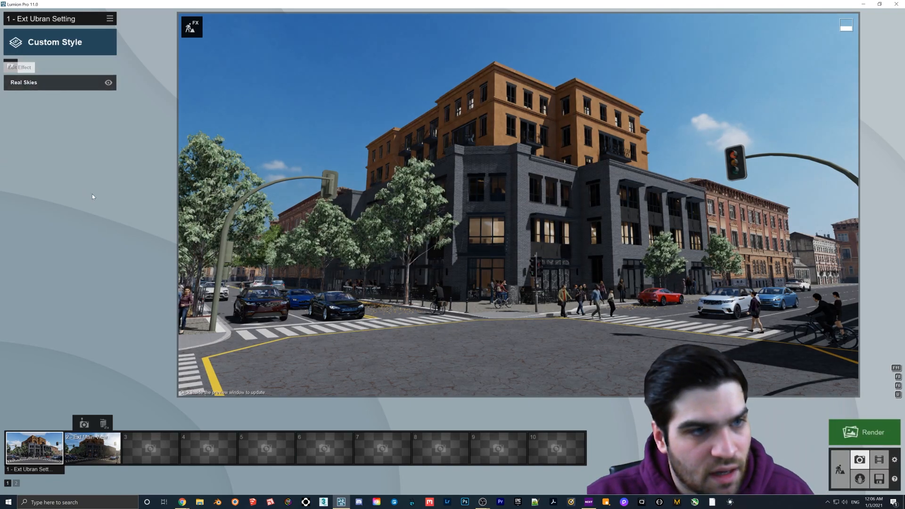
# Reopen photo 1's Real Skies effect, turn the heading back slightly and leave its settings.
pyautogui.click(28, 83)
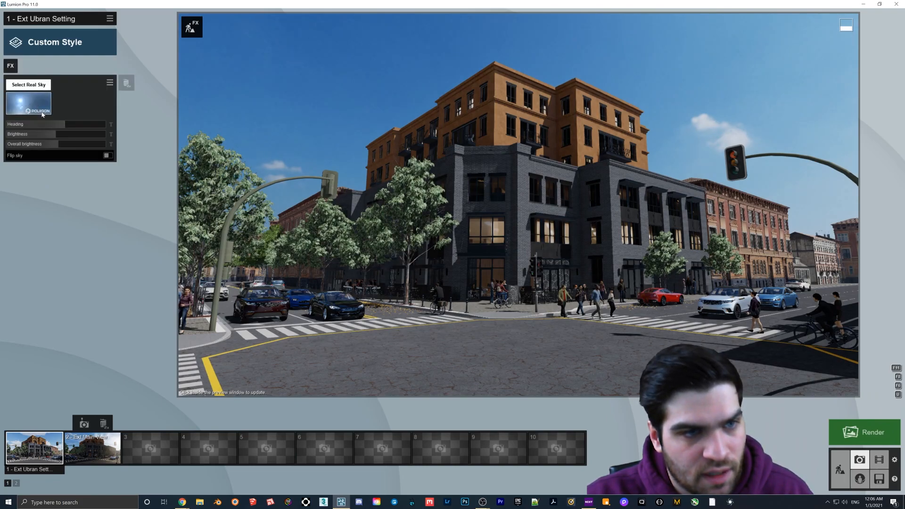
pyautogui.click(61, 124)
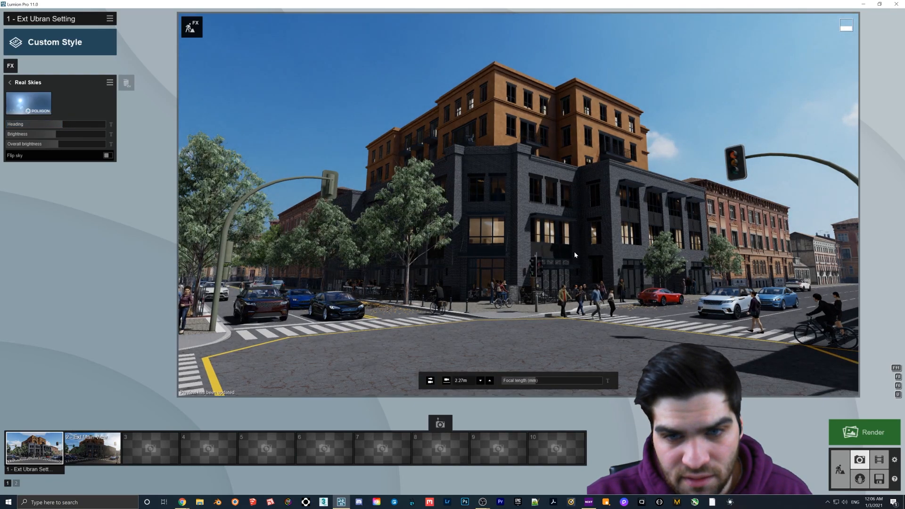
pyautogui.click(21, 80)
# Add the 2-Point Perspective effect from the Camera category to photo 1 and tilt the camera slightly.
pyautogui.click(191, 27)
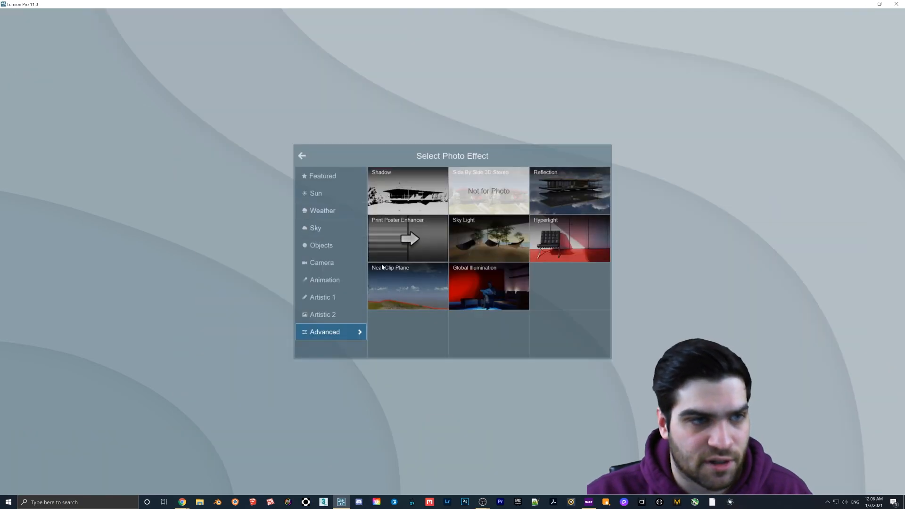
pyautogui.click(326, 210)
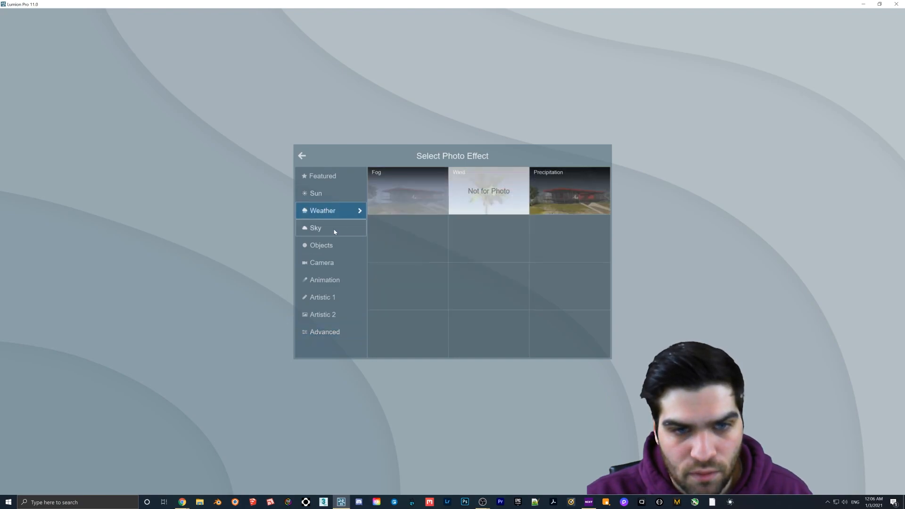
pyautogui.click(332, 228)
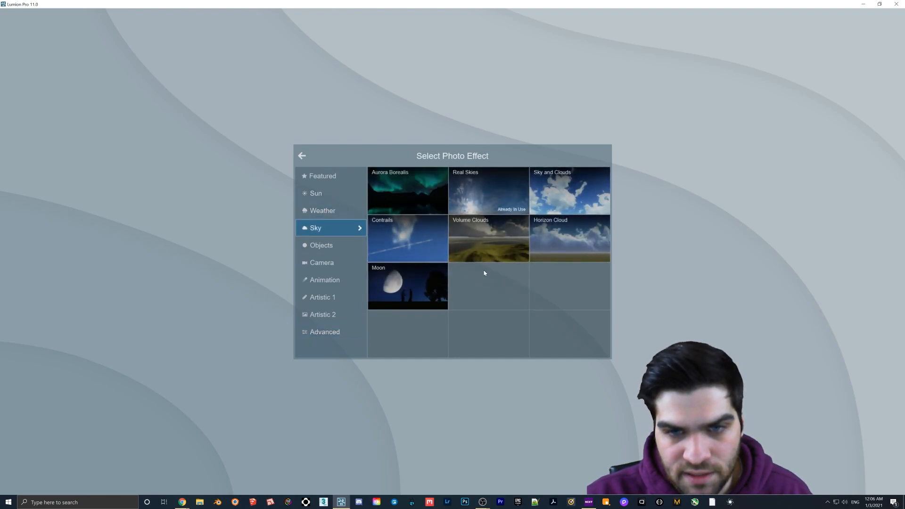
pyautogui.click(323, 245)
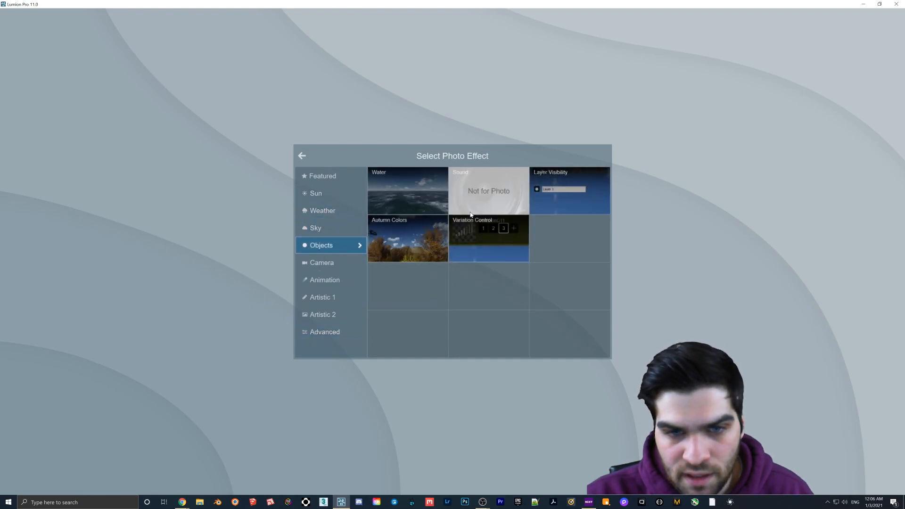
pyautogui.click(333, 265)
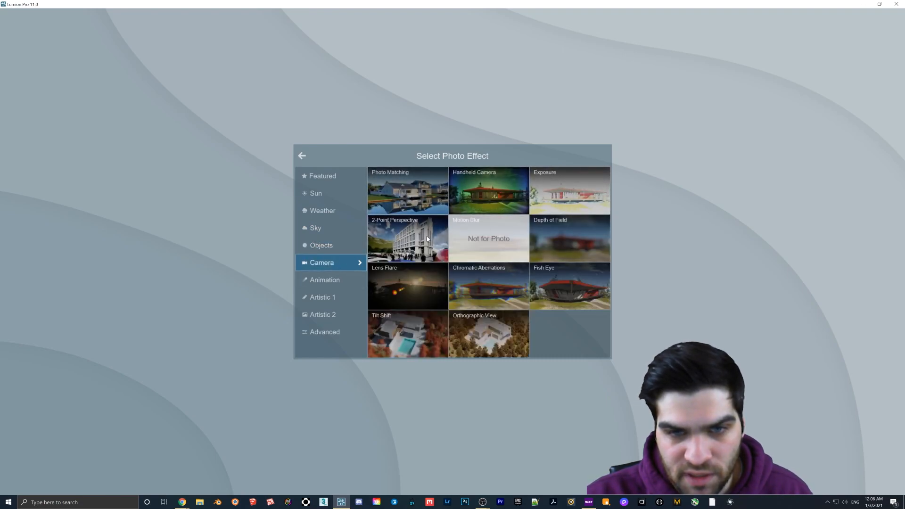
pyautogui.click(406, 238)
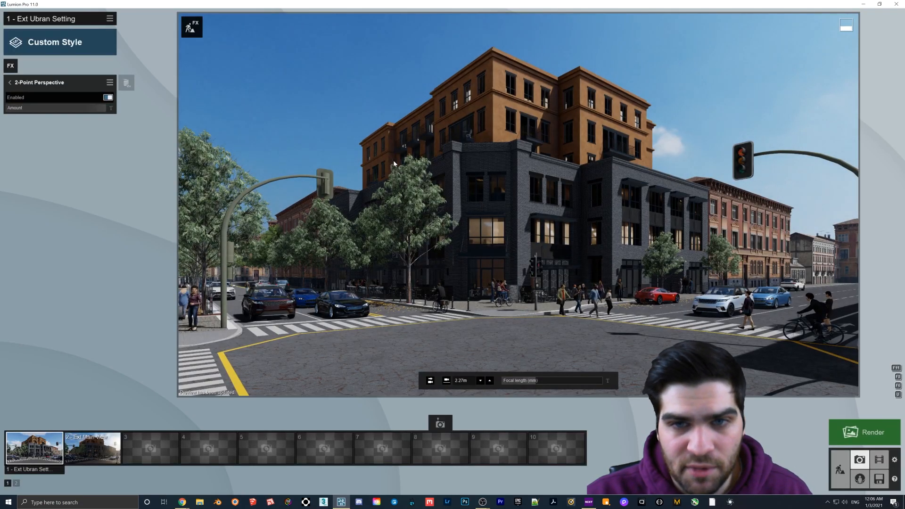
pyautogui.moveTo(493, 287); pyautogui.dragTo(495, 271, button='right')
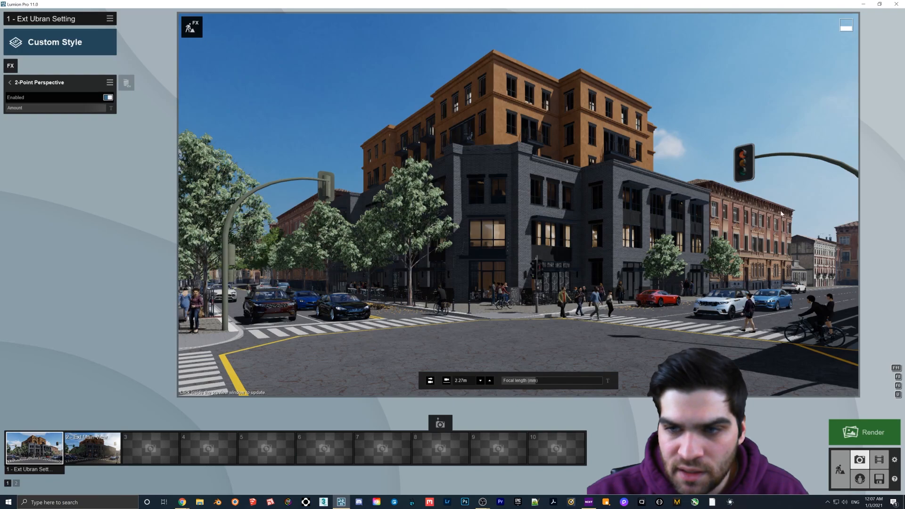
# Compare photo 1 with 2-Point Perspective off and on, leave it enabled, refresh the preview and return to the effects list.
pyautogui.click(96, 97)
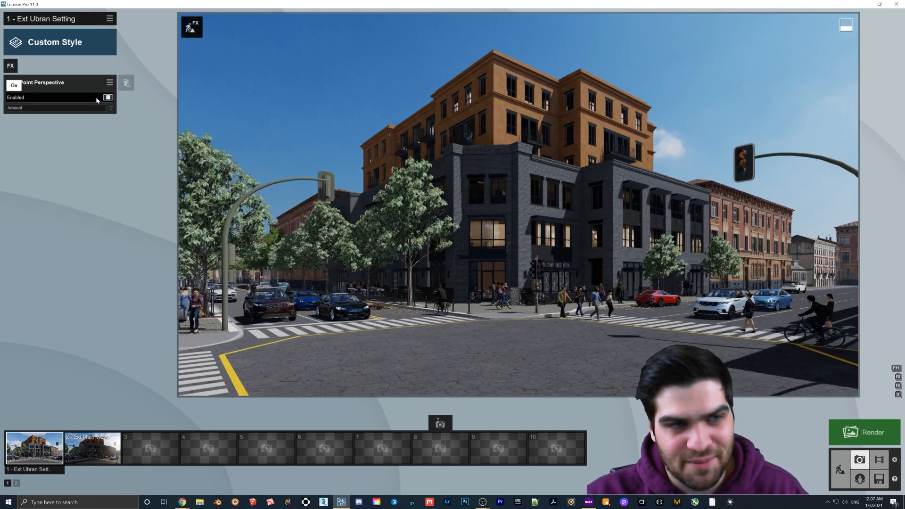
pyautogui.click(97, 100)
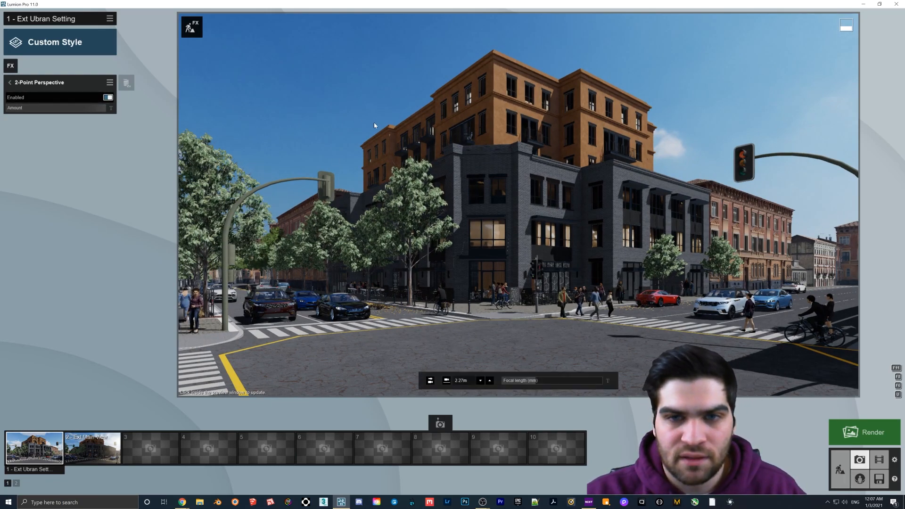
pyautogui.click(92, 97)
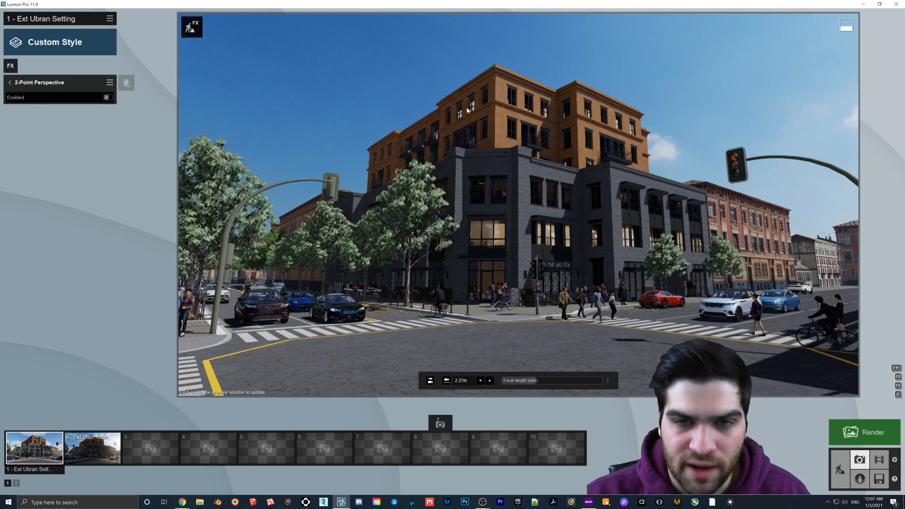
pyautogui.click(106, 97)
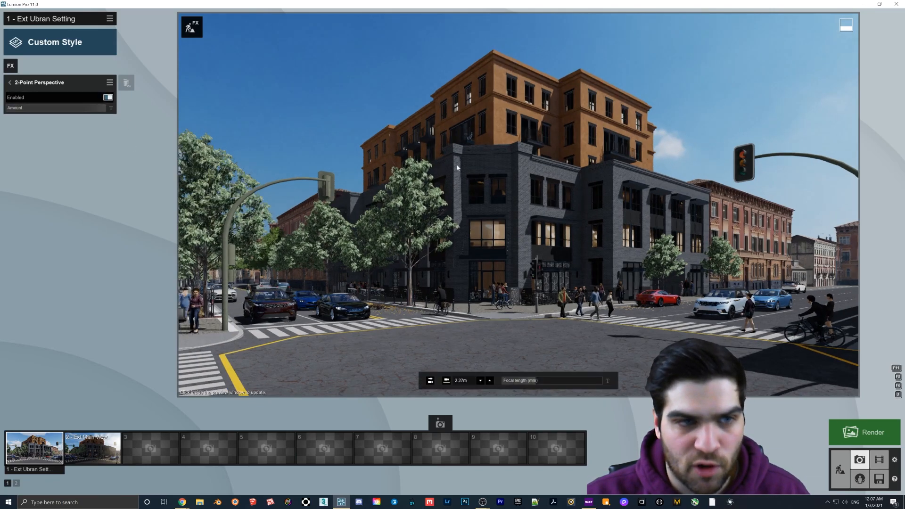
pyautogui.click(496, 180)
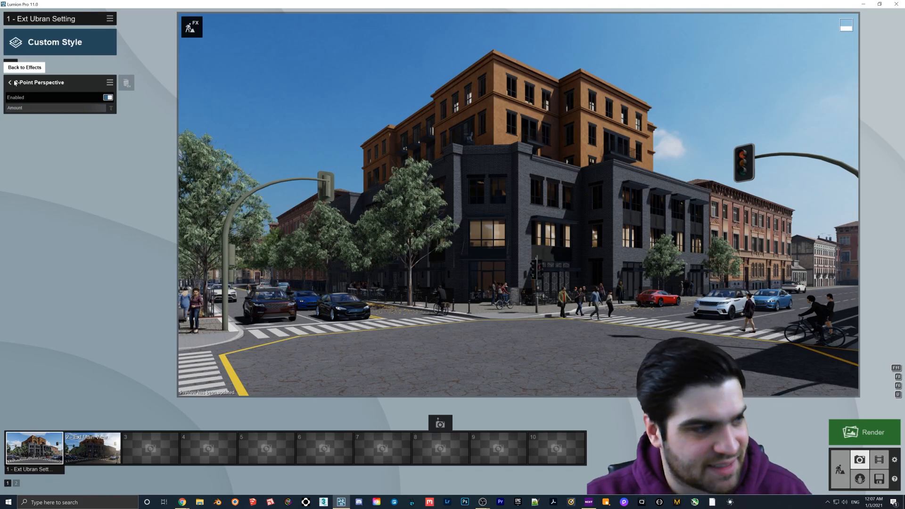
pyautogui.click(10, 82)
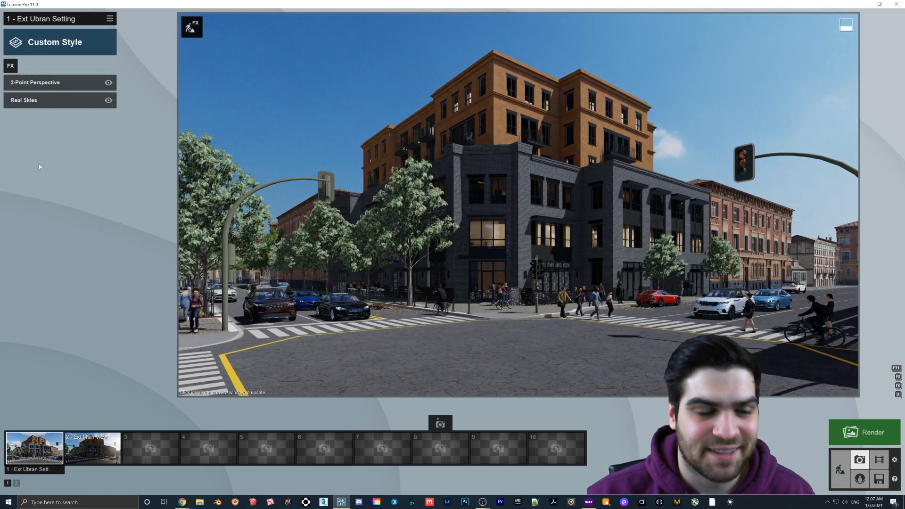
# Add the Bloom effect to photo 1, lower its amount to about a third of the scale and return to the effects list.
pyautogui.click(11, 65)
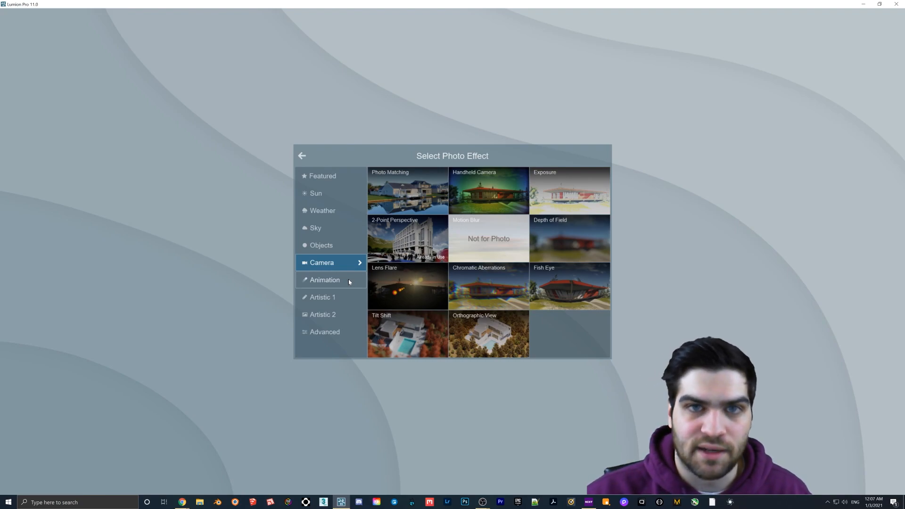
pyautogui.click(332, 297)
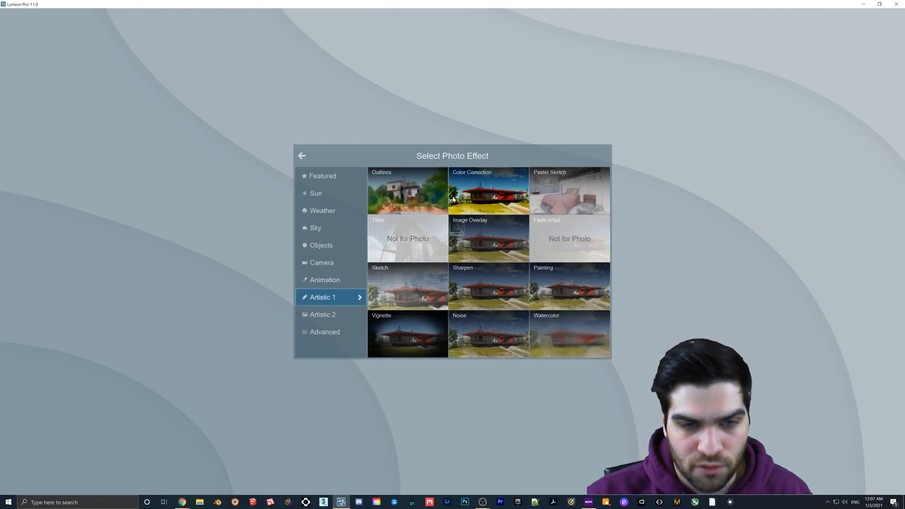
pyautogui.click(350, 313)
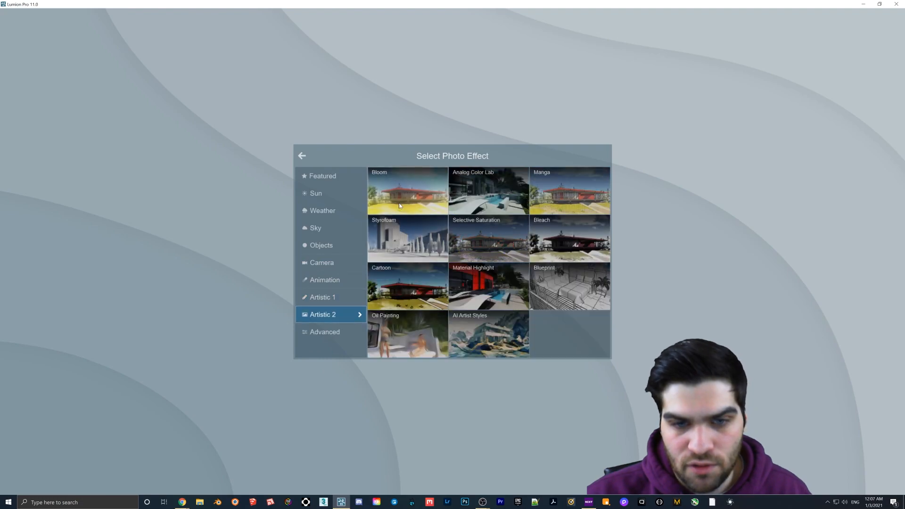
pyautogui.click(408, 188)
pyautogui.moveTo(50, 96)
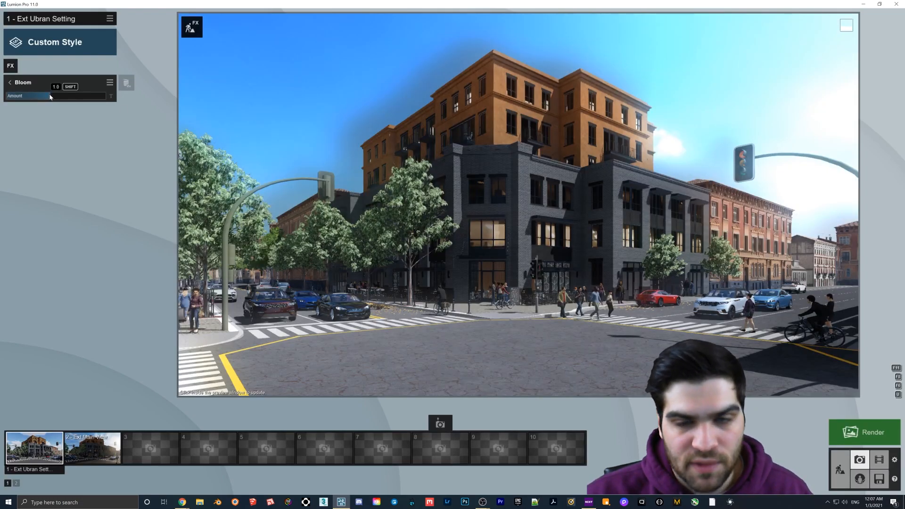
pyautogui.moveTo(51, 96); pyautogui.dragTo(39, 97)
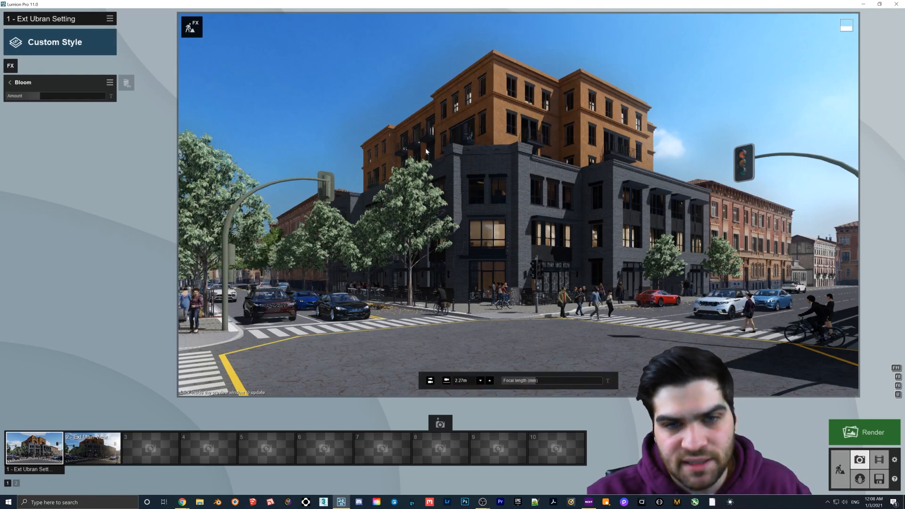
pyautogui.click(22, 82)
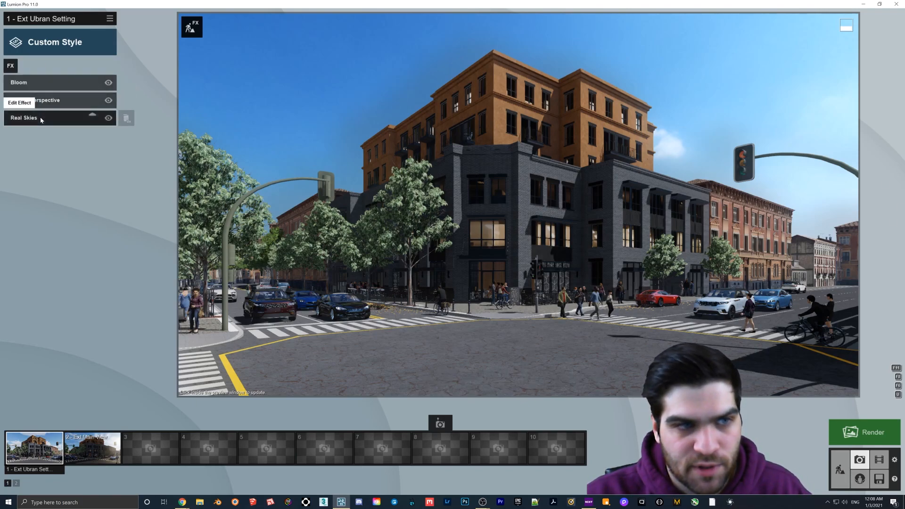
# On photo 2, remove the Reflection, Precipitation, Volumetric Sunlight and God Rays effects and turn Real Skies on.
pyautogui.click(93, 448)
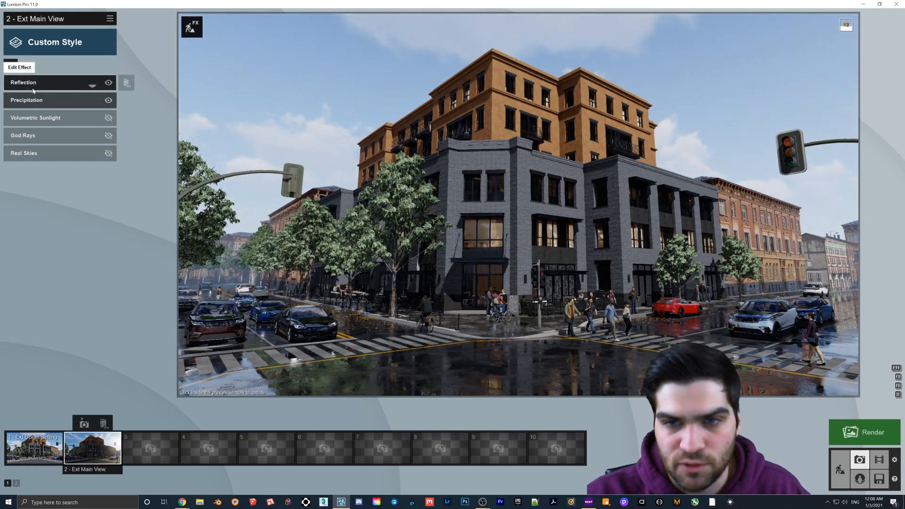
pyautogui.doubleClick(125, 83)
pyautogui.doubleClick(126, 83)
pyautogui.doubleClick(125, 83)
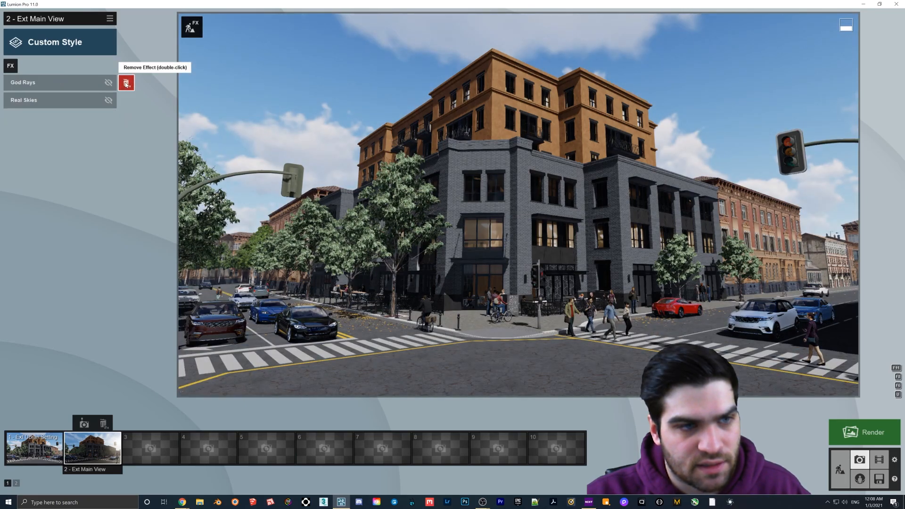
pyautogui.doubleClick(125, 83)
pyautogui.click(108, 83)
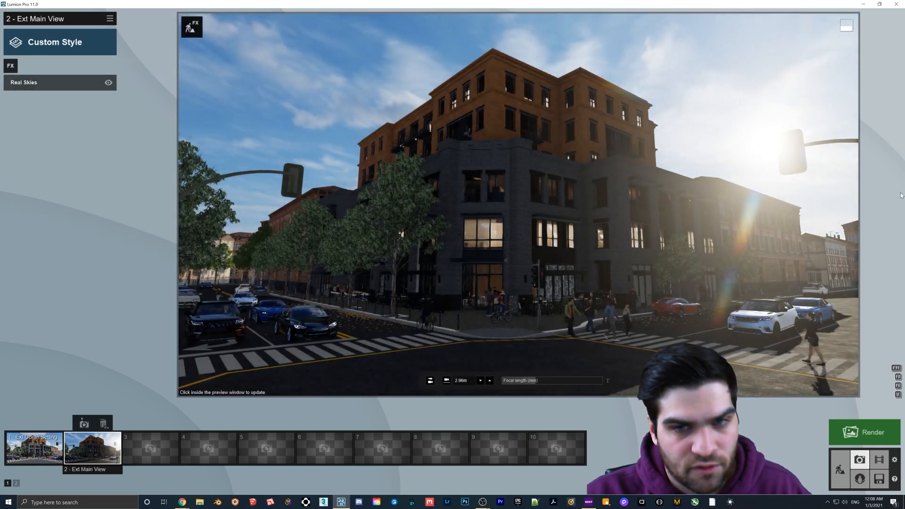
# Add the Bloom effect to photo 2 with an amount of 0.7 and refresh the preview.
pyautogui.click(11, 65)
pyautogui.click(408, 191)
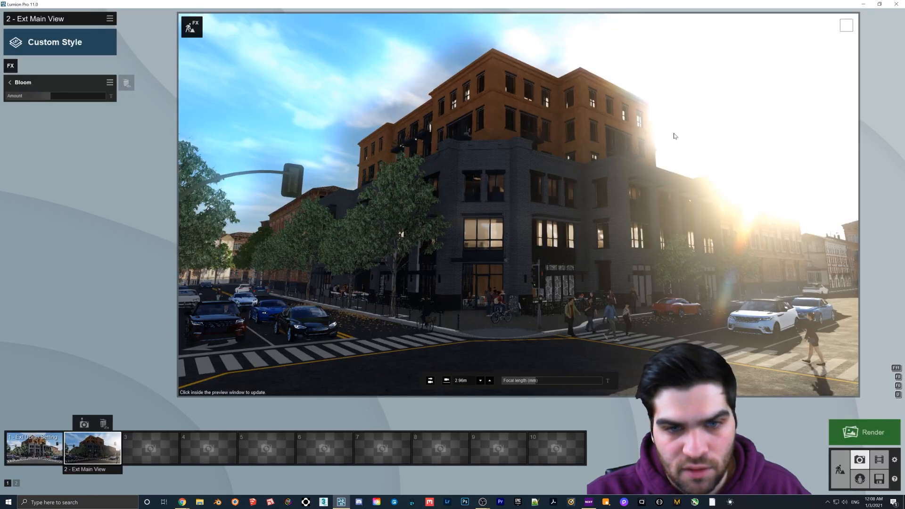
pyautogui.moveTo(50, 97)
pyautogui.mouseDown()
pyautogui.moveTo(5, 96)
pyautogui.moveTo(43, 97)
pyautogui.mouseUp()
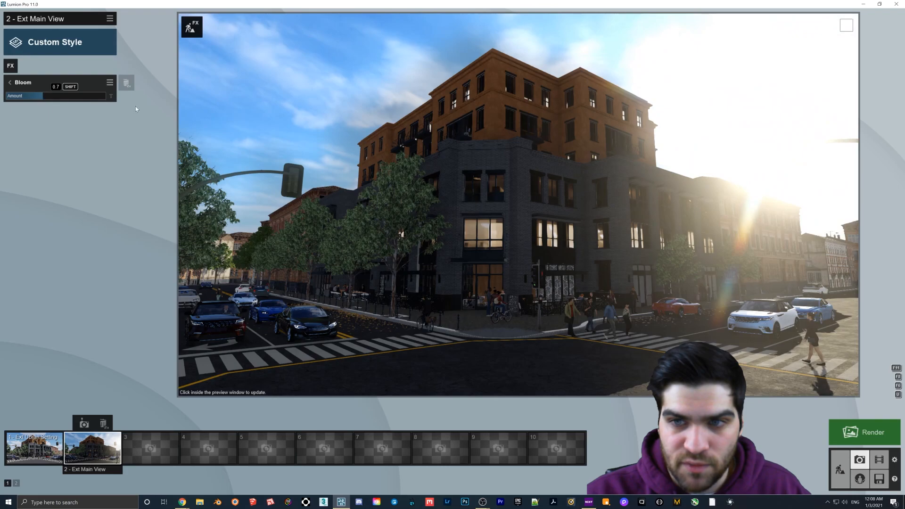
pyautogui.click(655, 132)
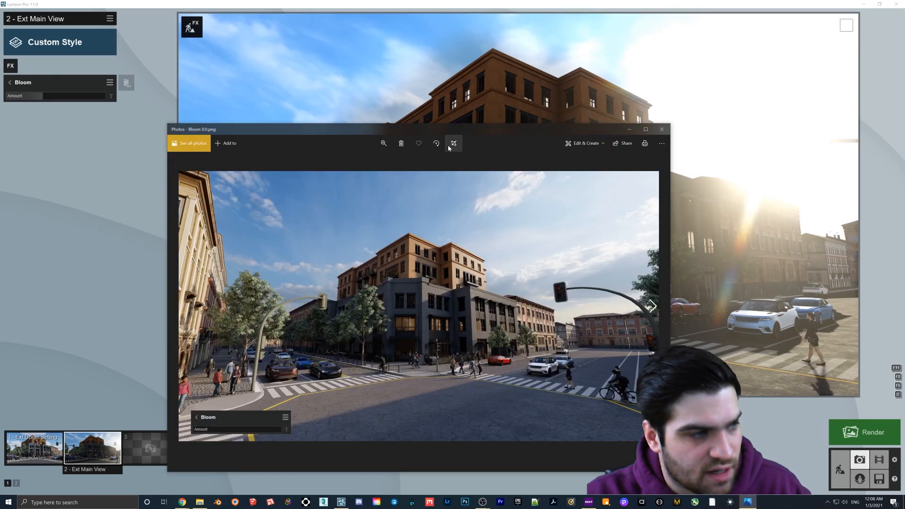
# Enlarge the Photos viewer and examine the Bloom example renders in order from 0.0 up to 5.0.
pyautogui.moveTo(450, 129); pyautogui.dragTo(453, 93)
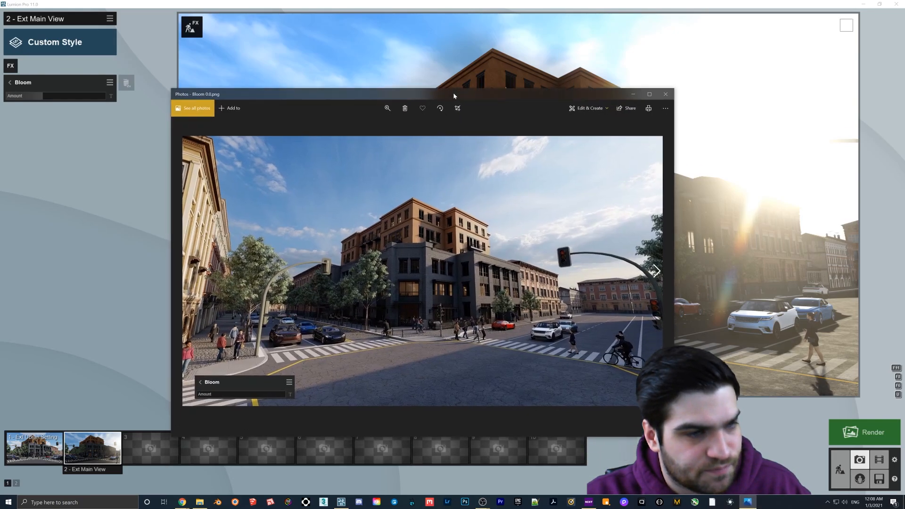
pyautogui.click(650, 94)
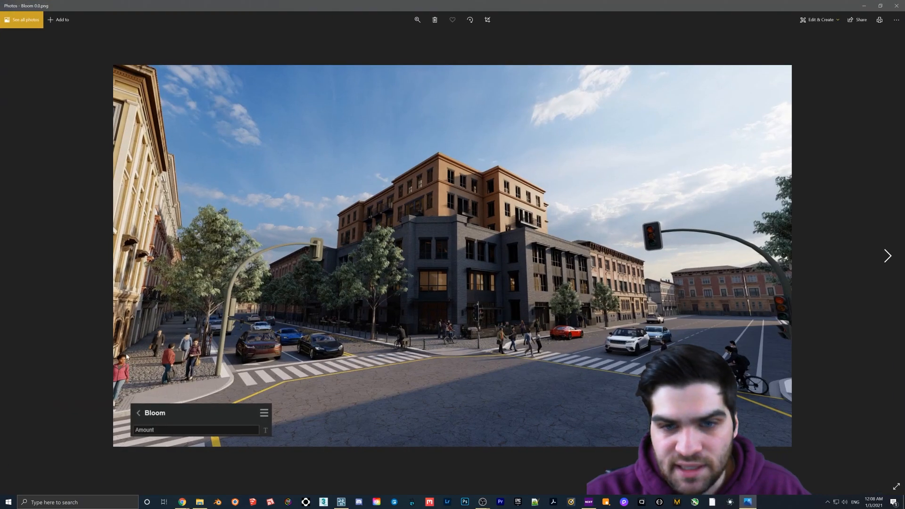
pyautogui.click(888, 256)
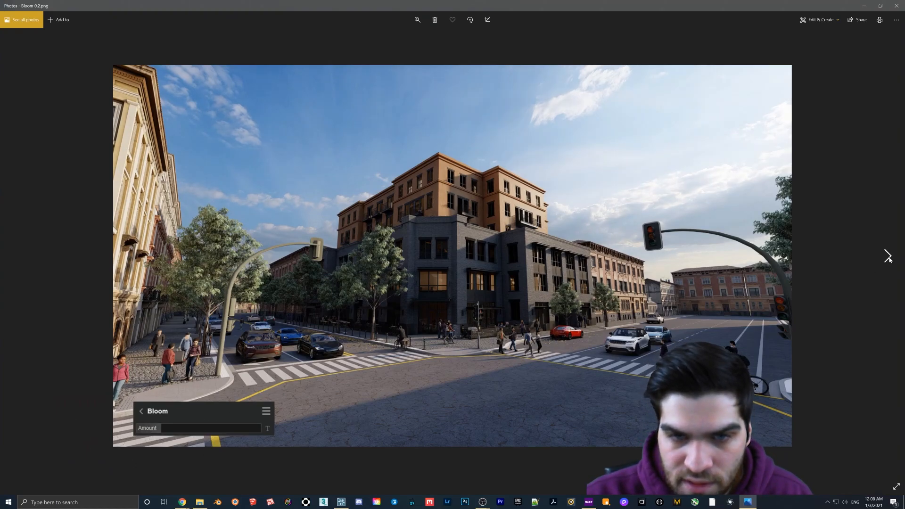
pyautogui.click(888, 256)
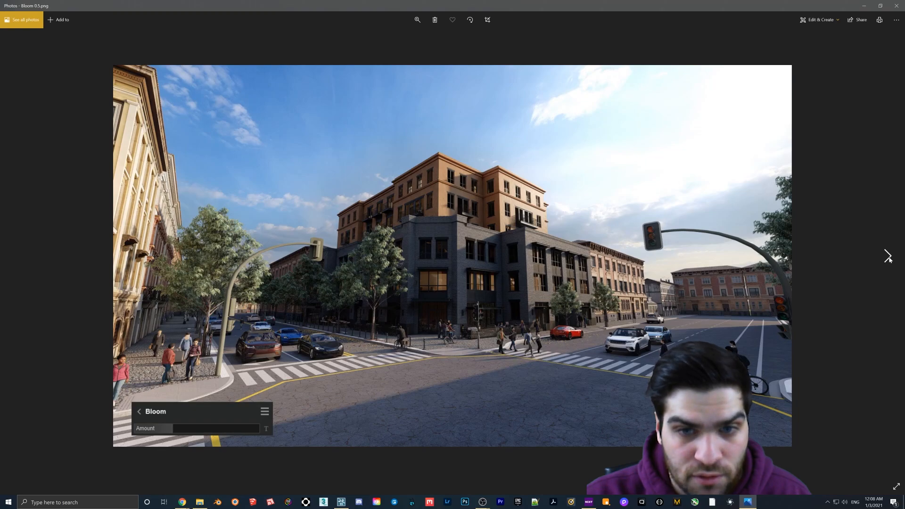
pyautogui.click(888, 257)
pyautogui.click(888, 256)
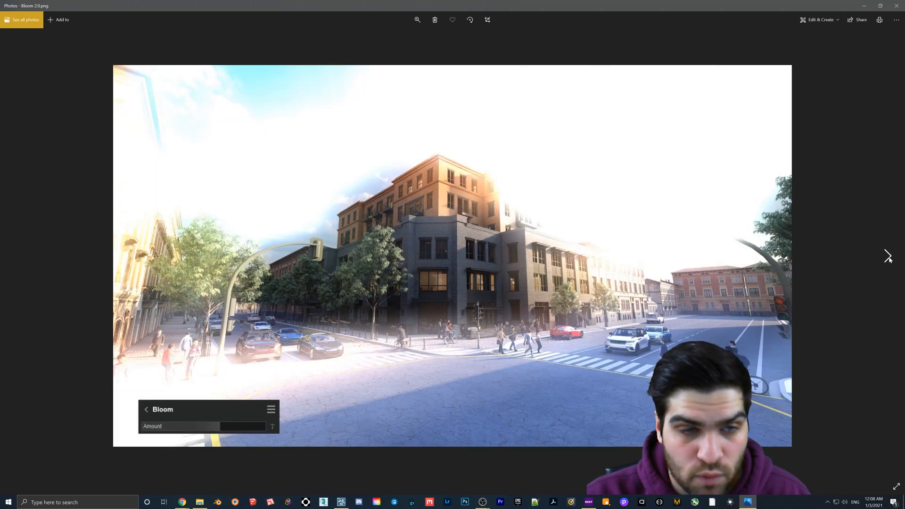
pyautogui.click(888, 257)
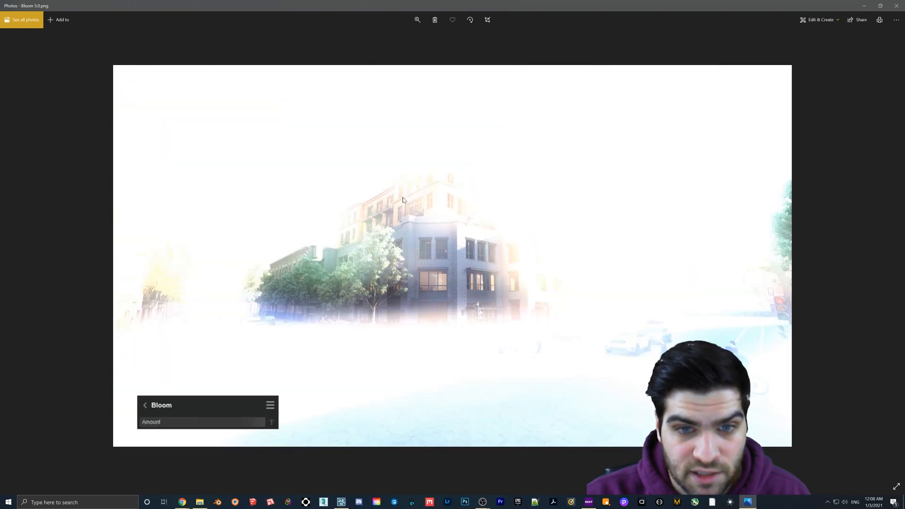
# Go back through the Bloom examples to compare the 0.2 and 0.5 renders, and close the image viewer.
pyautogui.click(18, 257)
pyautogui.click(18, 257)
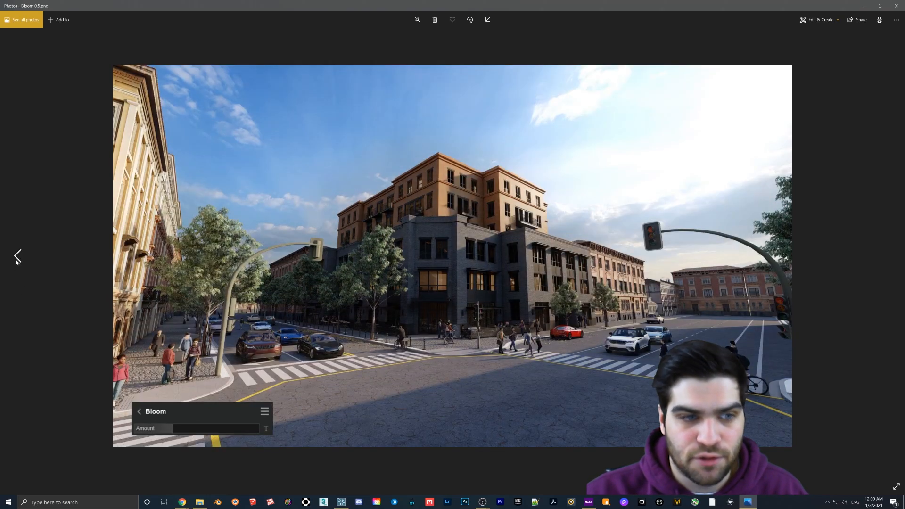
pyautogui.click(17, 257)
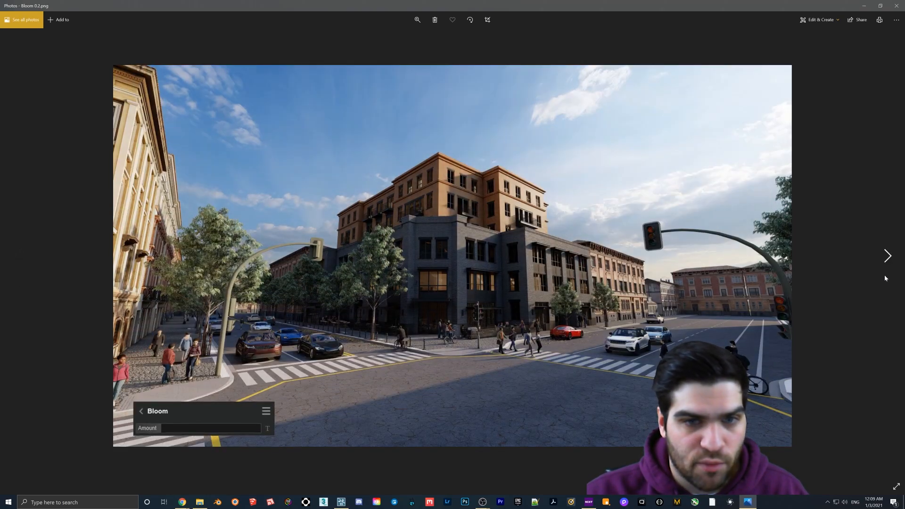
pyautogui.click(888, 256)
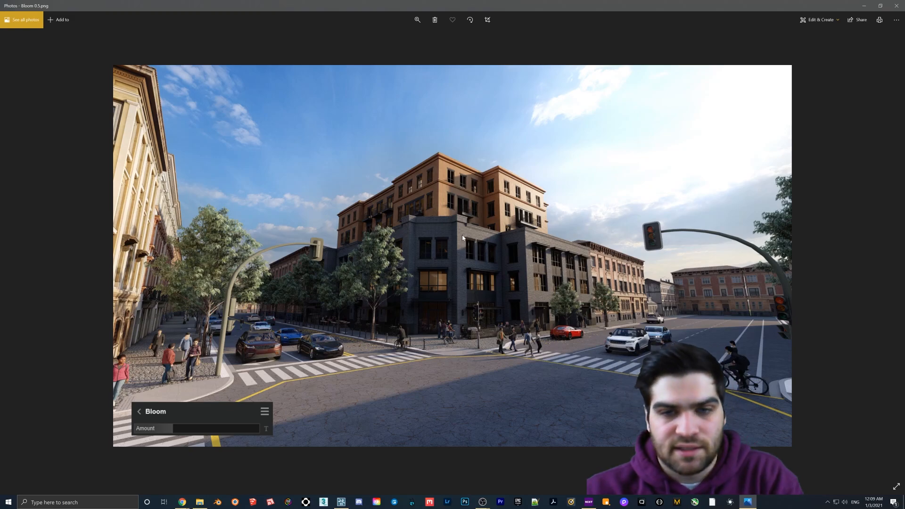
pyautogui.click(897, 6)
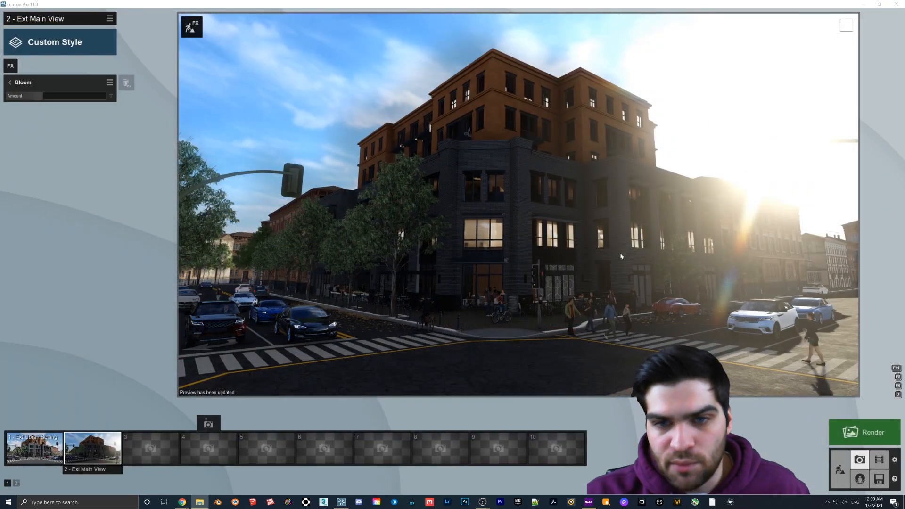
# Lower the Bloom amount on photo 2 slightly, and open the Bloom effect of photo 1.
pyautogui.moveTo(44, 96); pyautogui.dragTo(39, 97)
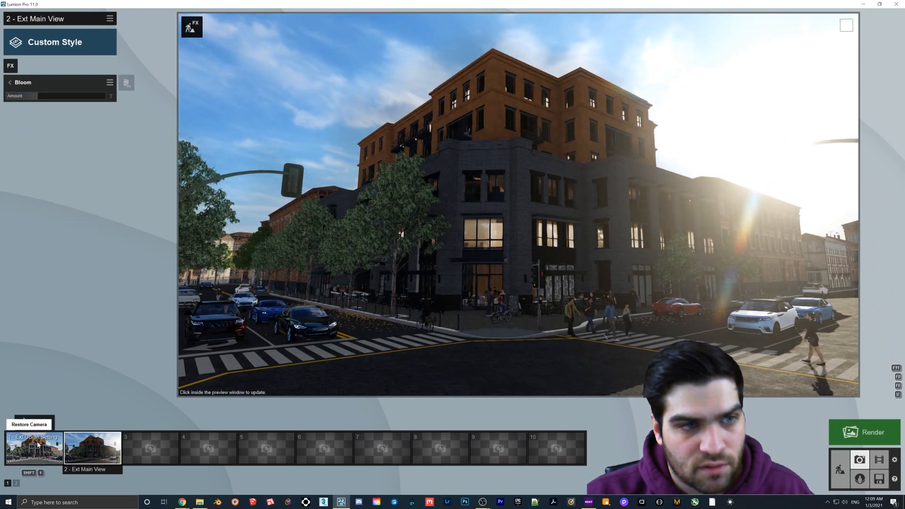
pyautogui.click(33, 448)
pyautogui.click(34, 85)
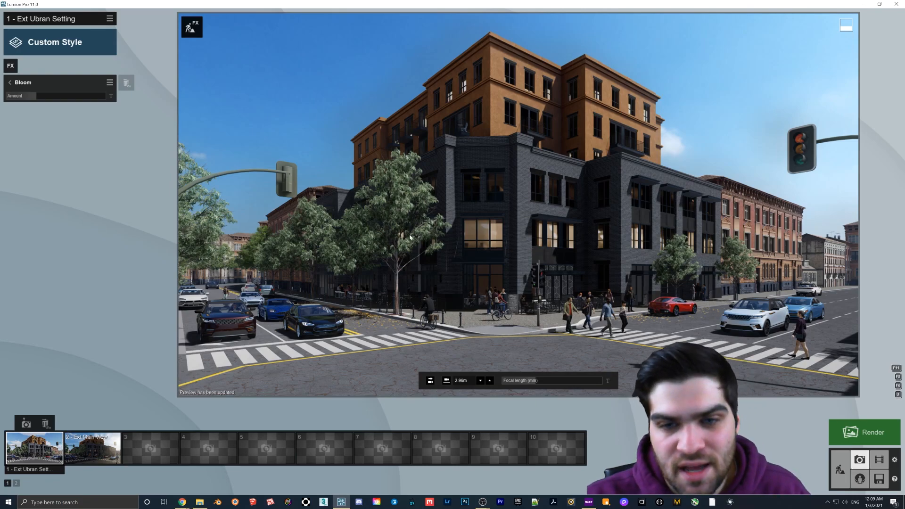
# Add the Styrofoam effect to photo 1 to preview the all-white look, and turn the effect off.
pyautogui.click(9, 83)
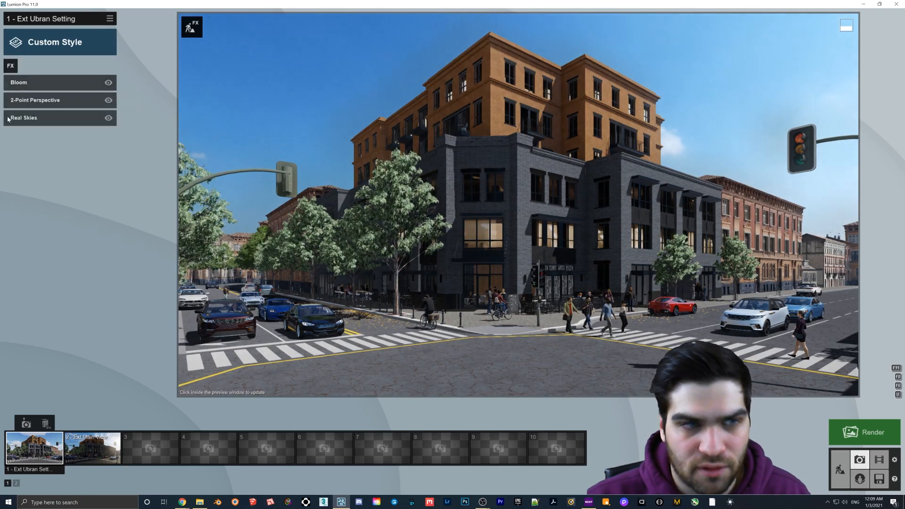
pyautogui.click(9, 66)
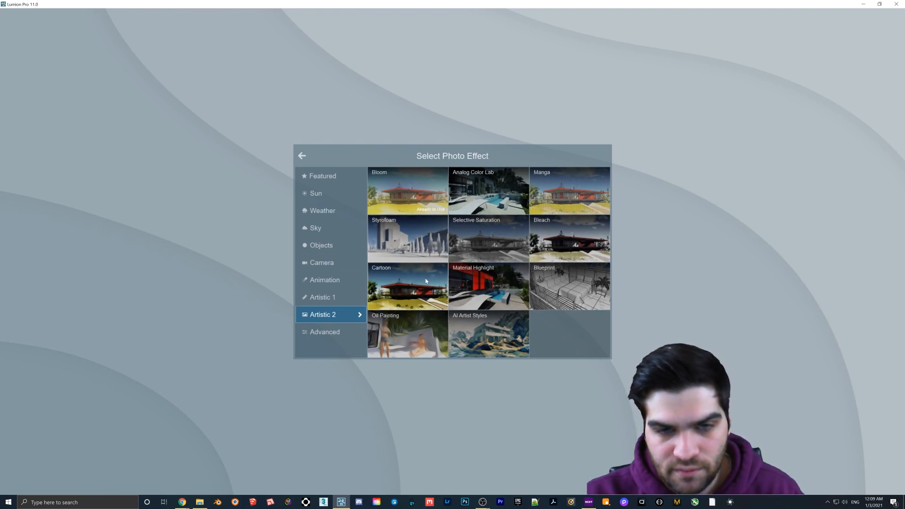
pyautogui.click(410, 243)
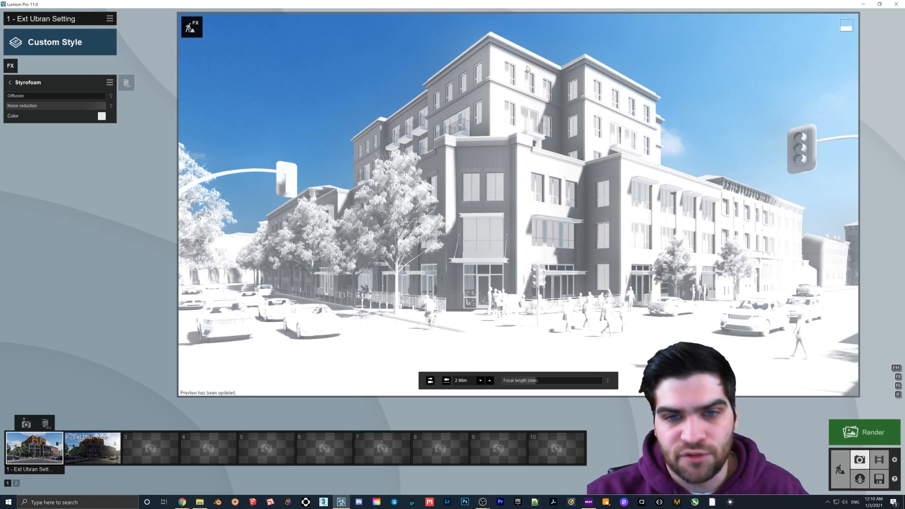
pyautogui.click(10, 82)
pyautogui.click(109, 83)
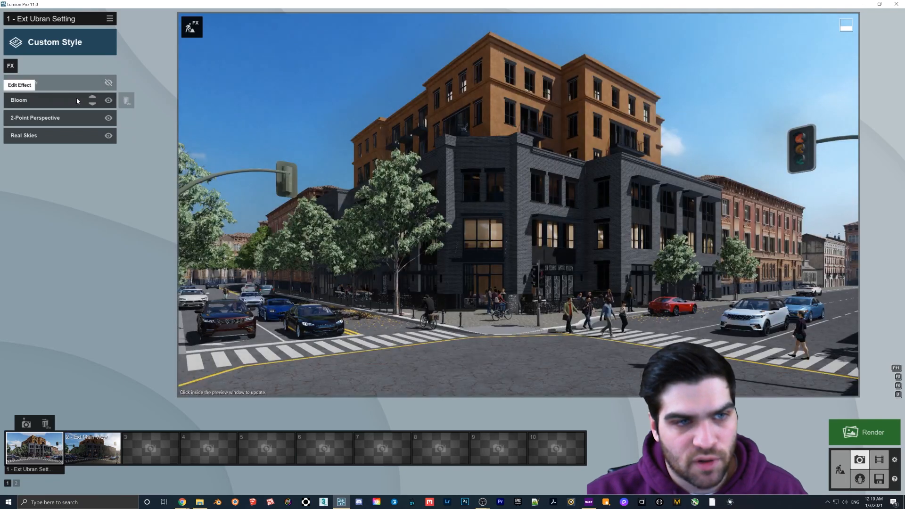
# Add the Sky Light effect to photo 1 at Normal render quality and refresh the preview.
pyautogui.click(11, 66)
pyautogui.click(325, 332)
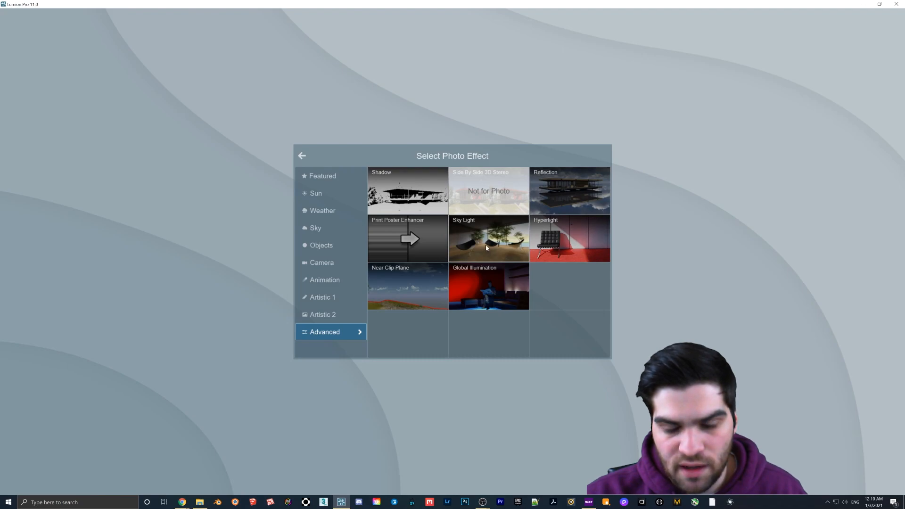
pyautogui.click(473, 257)
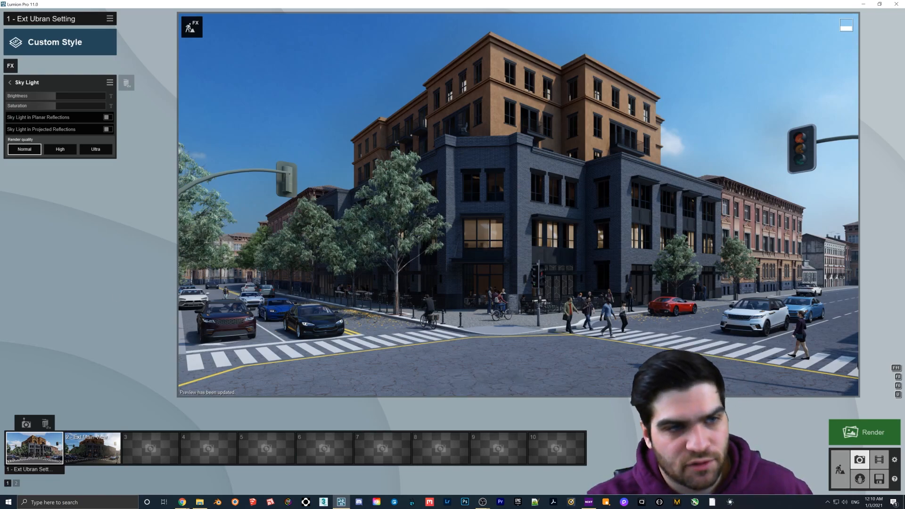
# Switch to Photos and view the Sky Light example renders for Brightness 0.0, 1.0 and 2.0 Ultra.
pyautogui.hotkey('alt', 'Tab')
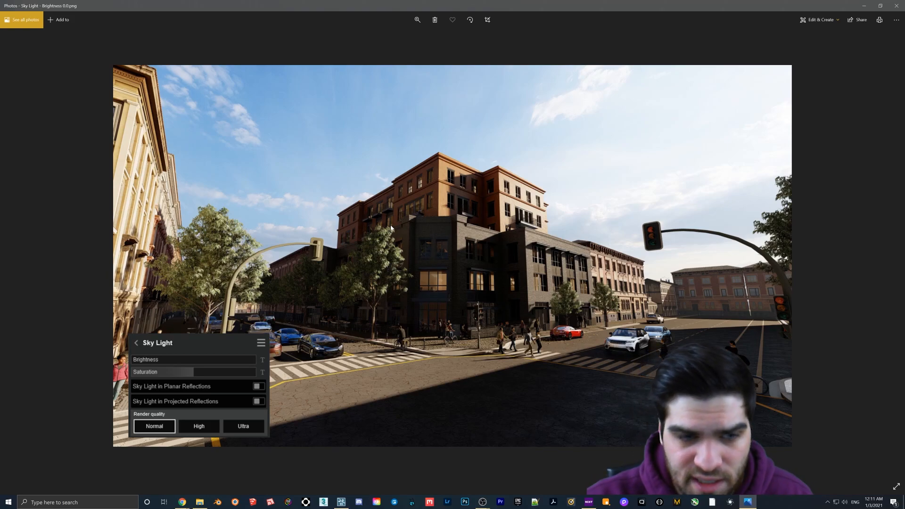
pyautogui.press('Right')
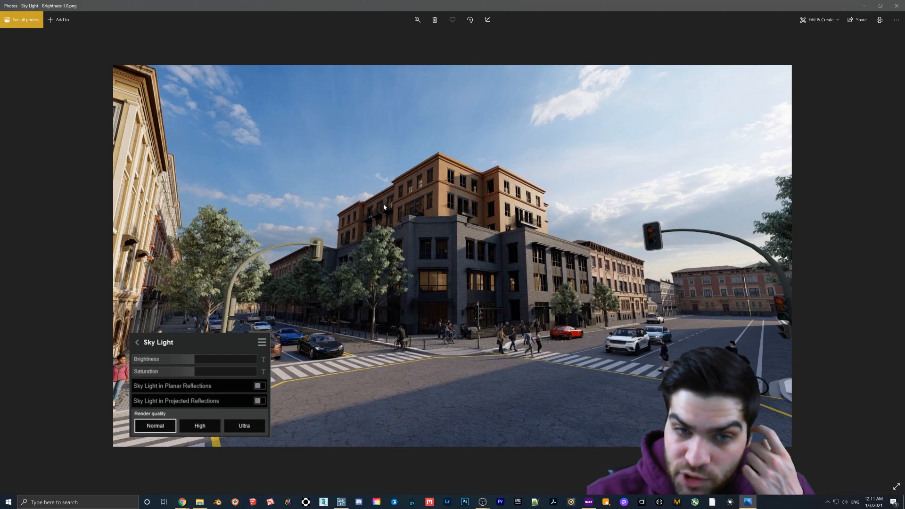
pyautogui.press('Left')
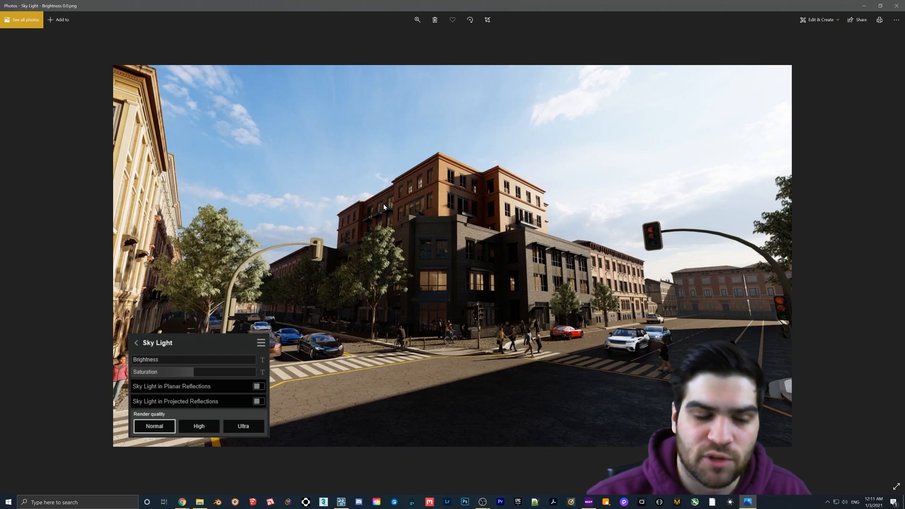
pyautogui.press('Right')
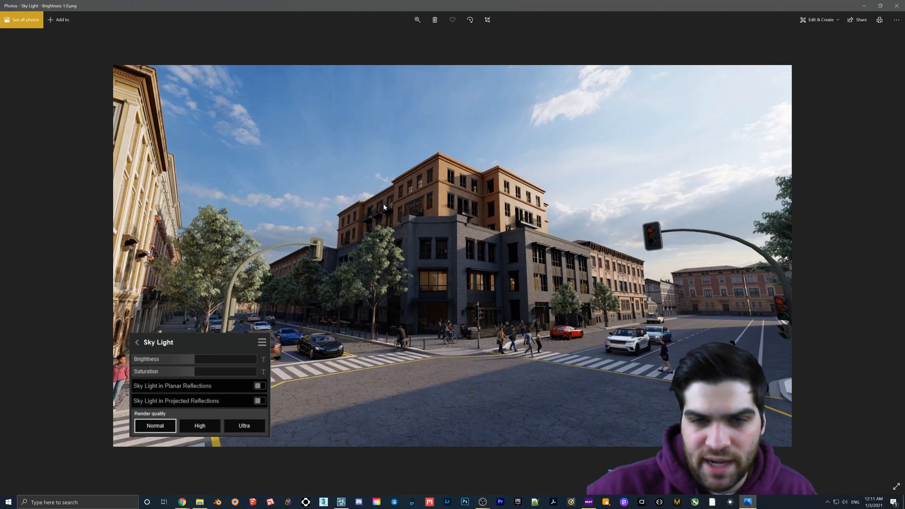
pyautogui.press('Right')
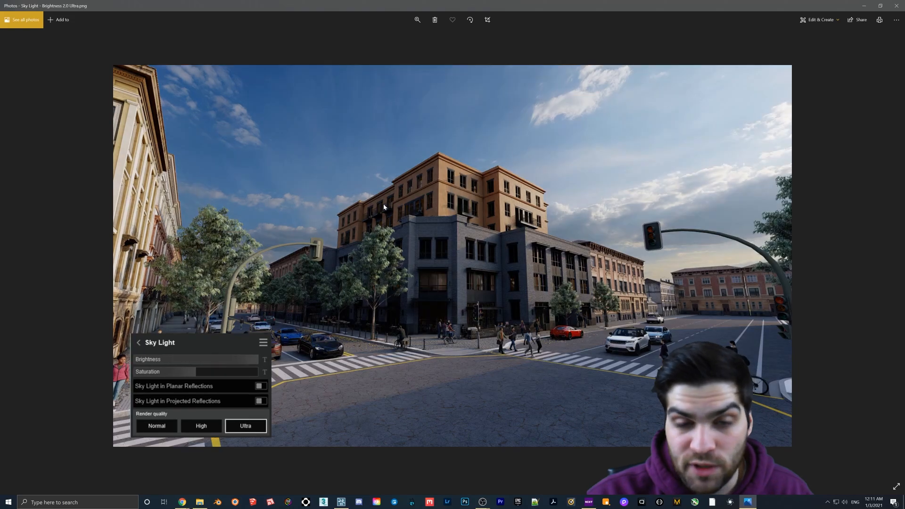
# Compare the Brightness 1.0 and 2.0 Ultra renders back and forth, ending on the Brightness 0.0 render.
pyautogui.press('Left')
pyautogui.press('Right')
pyautogui.press('Left')
pyautogui.press('Right')
pyautogui.press('Left')
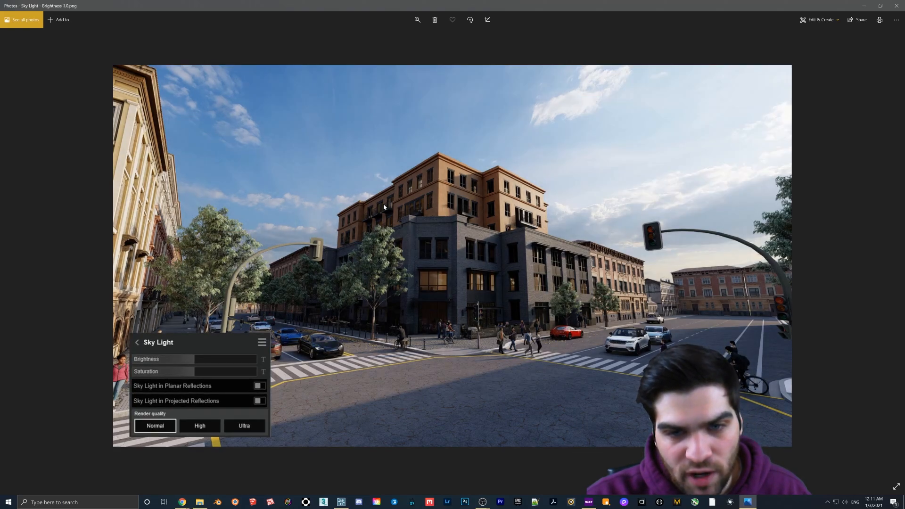
pyautogui.press('Left')
pyautogui.press('Right')
pyautogui.press('Right')
pyautogui.press('Left')
pyautogui.press('Right')
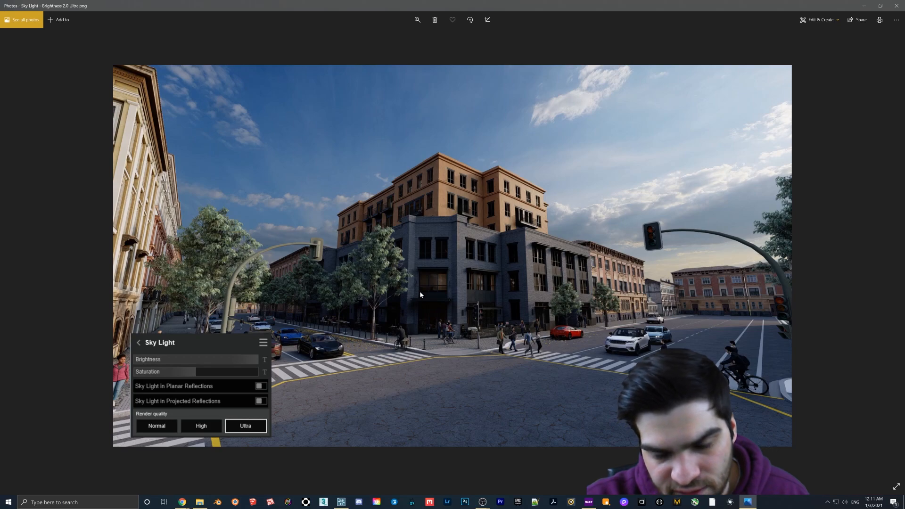
pyautogui.press('Left')
pyautogui.press('Right')
pyautogui.press('Left')
pyautogui.press('Right')
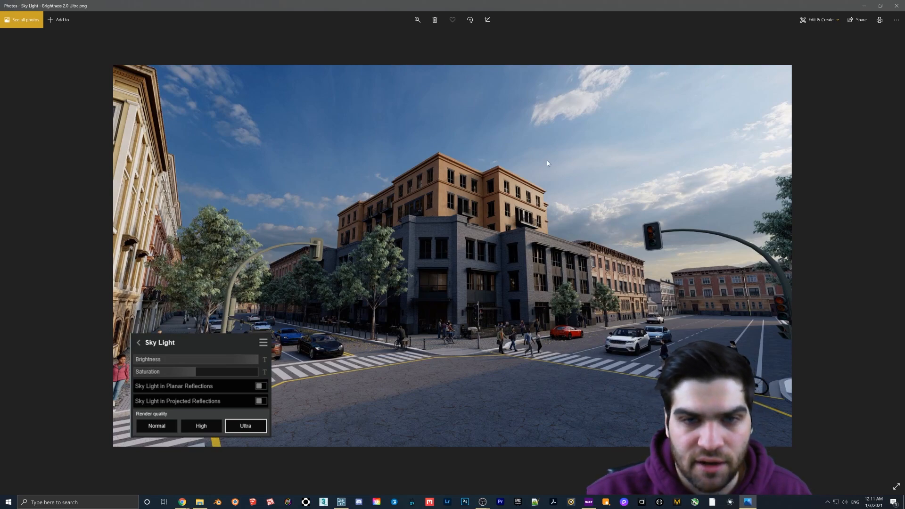
pyautogui.press('Left')
pyautogui.press('Right')
pyautogui.press('Left')
pyautogui.press('Right')
pyautogui.press('Left')
pyautogui.press('Right')
pyautogui.press('Left')
pyautogui.press('Right')
pyautogui.press('Left')
pyautogui.press('Left')
pyautogui.press('Right')
pyautogui.press('Right')
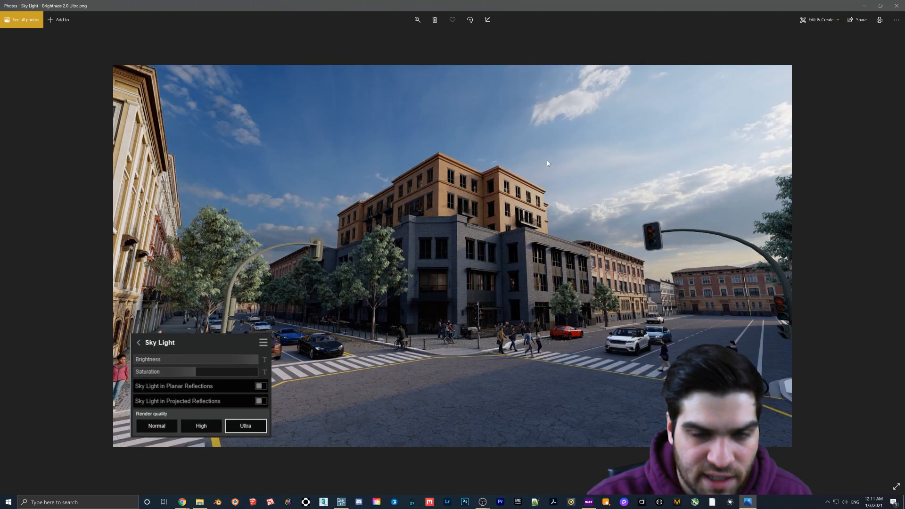
pyautogui.press('Left')
pyautogui.press('Right')
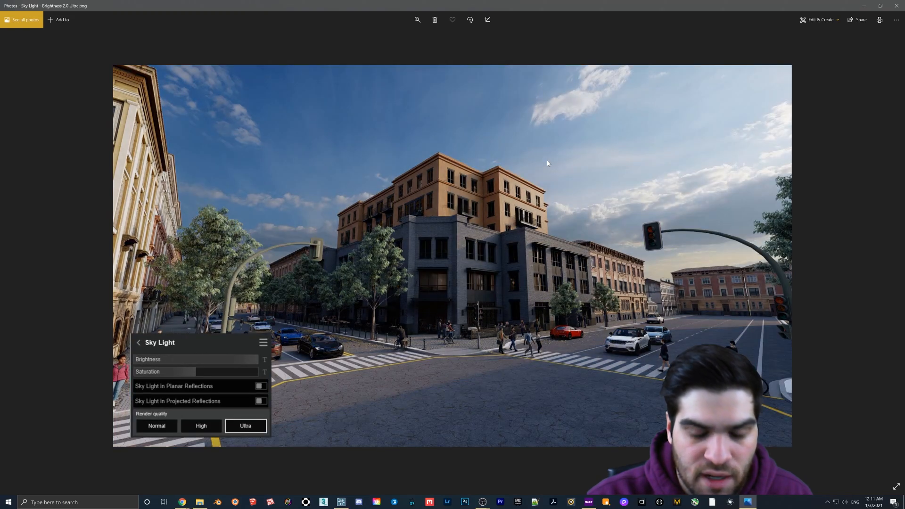
pyautogui.press('Left')
pyautogui.press('Left')
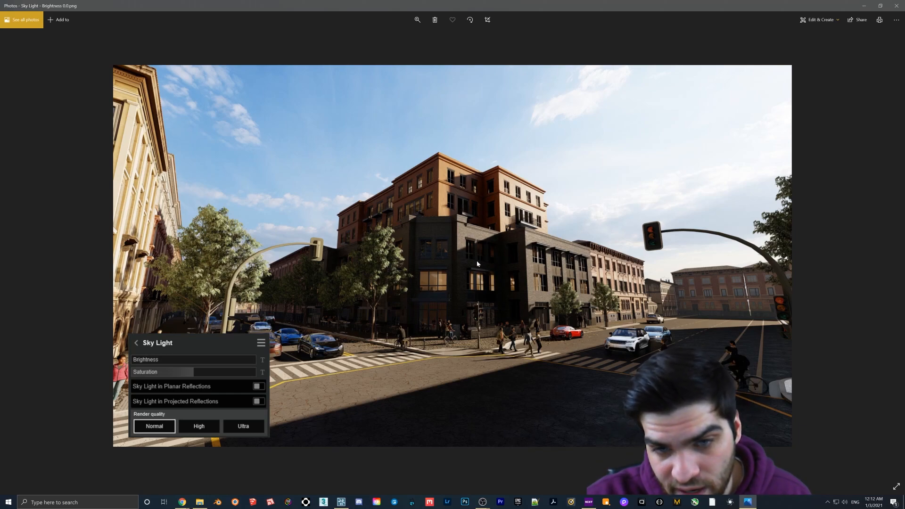
# Go forward through the Brightness renders, comparing 2.0 Ultra with its neighbouring images, up to the Saturation 0.0 render.
pyautogui.press('Right')
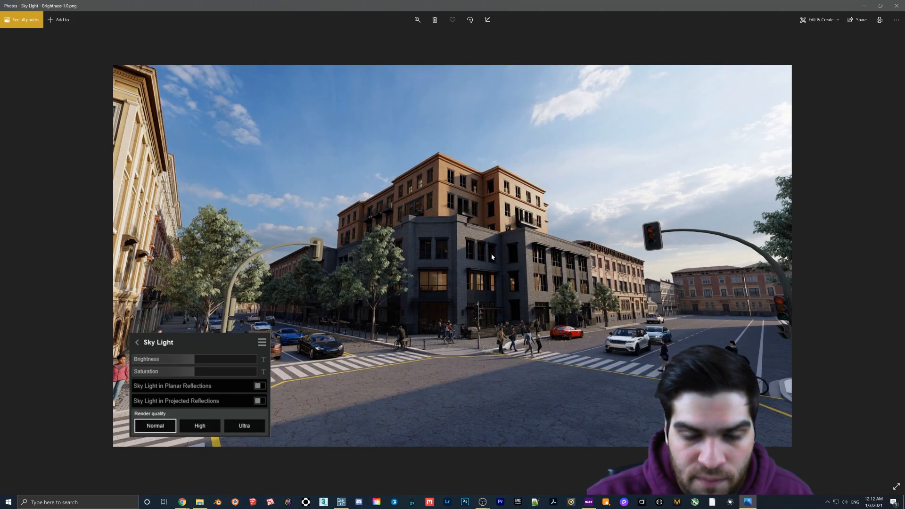
pyautogui.press('Right')
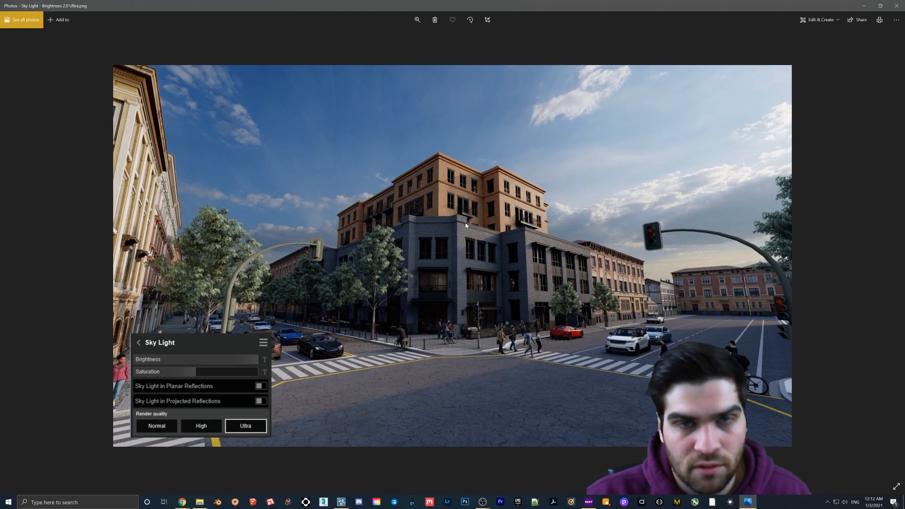
pyautogui.press('Right')
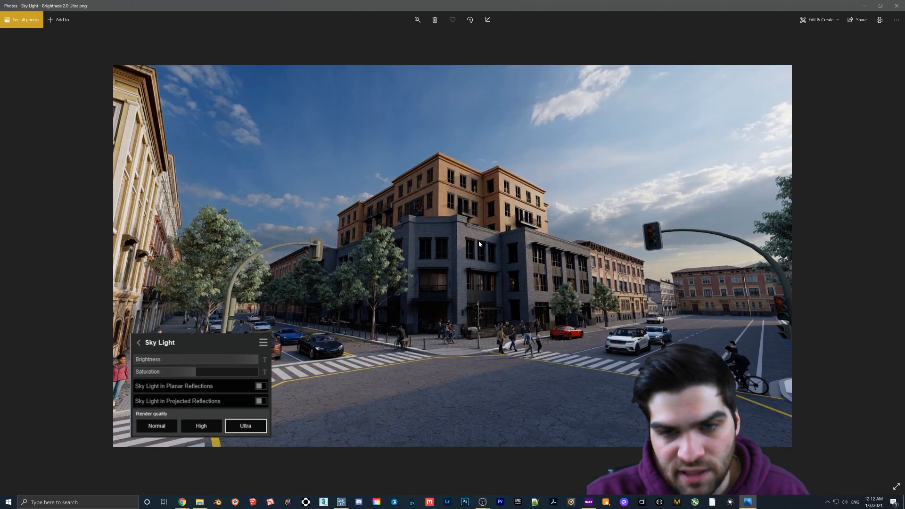
pyautogui.press('Left')
pyautogui.press('Right')
pyautogui.press('Left')
pyautogui.press('Right')
pyautogui.press('Left')
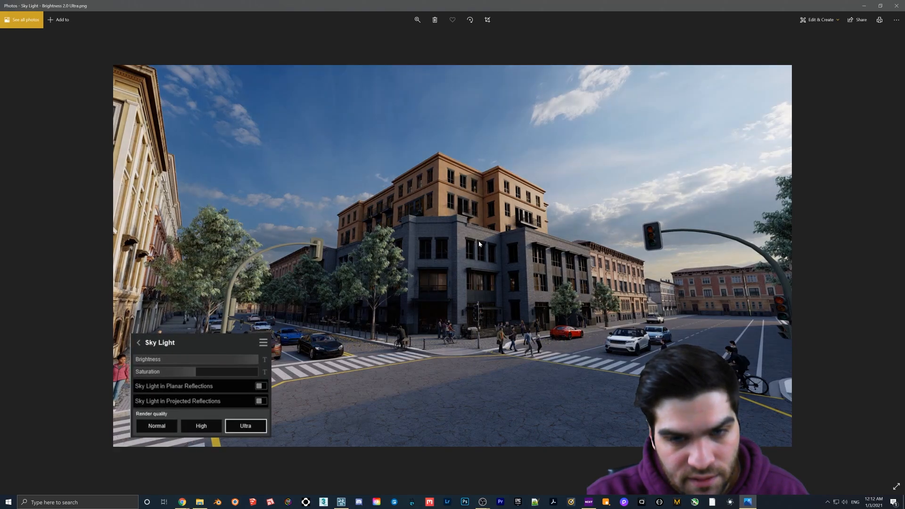
pyautogui.press('Right')
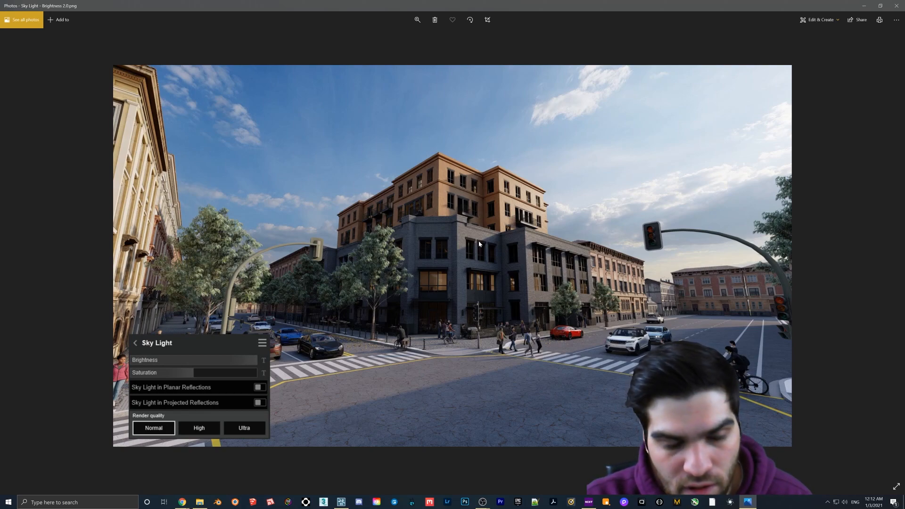
pyautogui.press('Right')
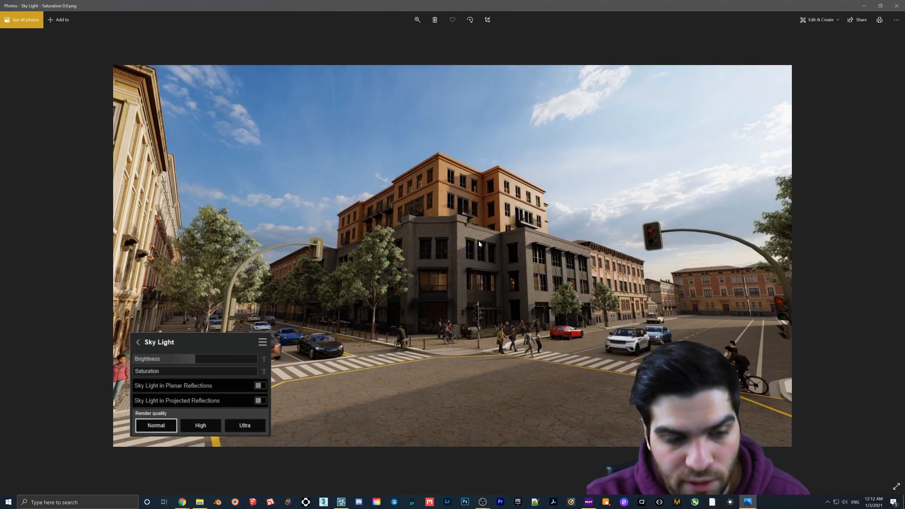
# Return to the Brightness 2.0 Ultra render, compare it with the lower Brightness and 2.0 Normal renders, and close the image viewer.
pyautogui.press('Left')
pyautogui.press('Left')
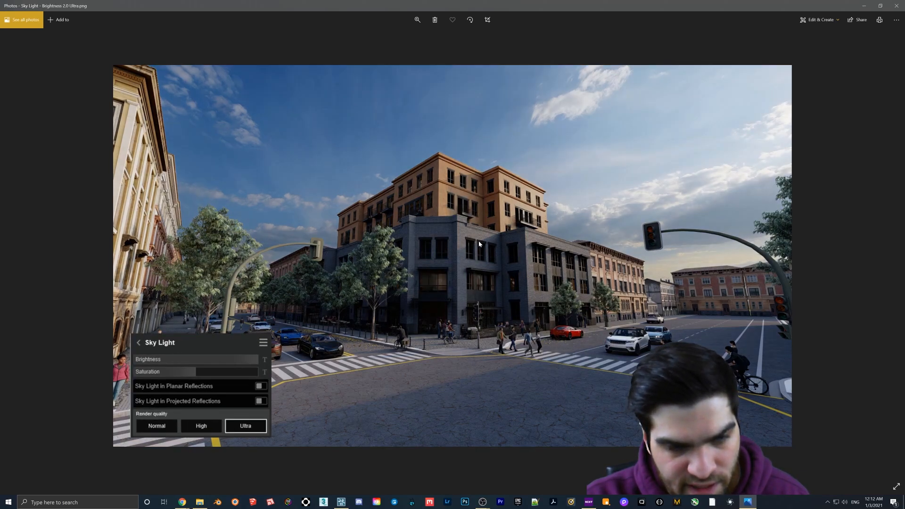
pyautogui.press('Left')
pyautogui.press('Right')
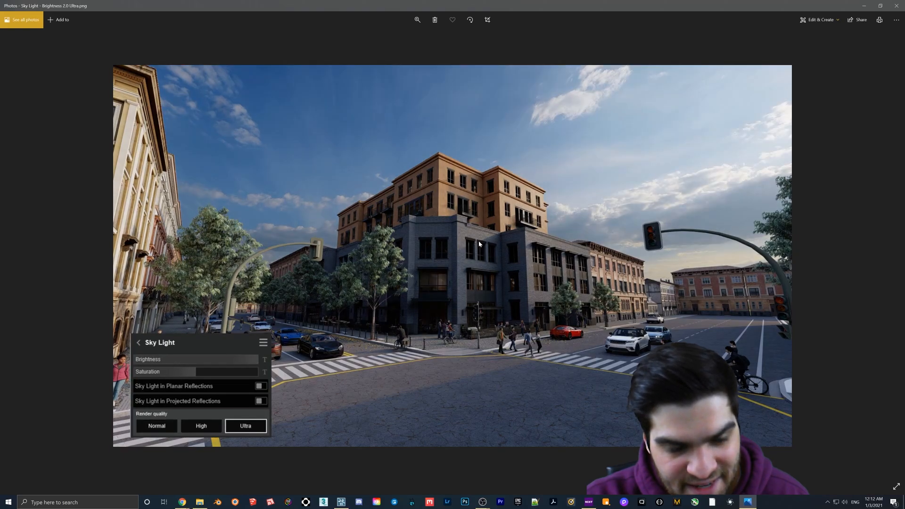
pyautogui.press('Left')
pyautogui.press('Right')
pyautogui.press('Left')
pyautogui.press('Right')
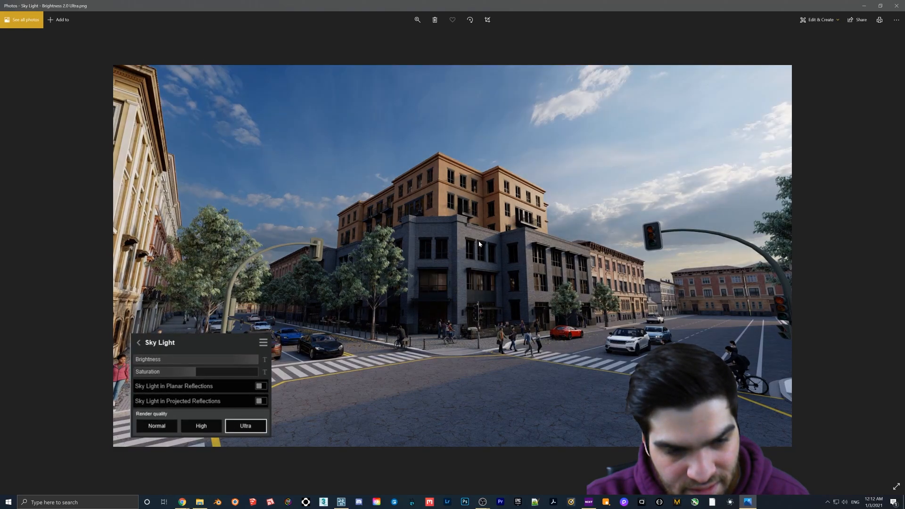
pyautogui.press('Left')
pyautogui.press('Left')
pyautogui.press('Right')
pyautogui.press('Right')
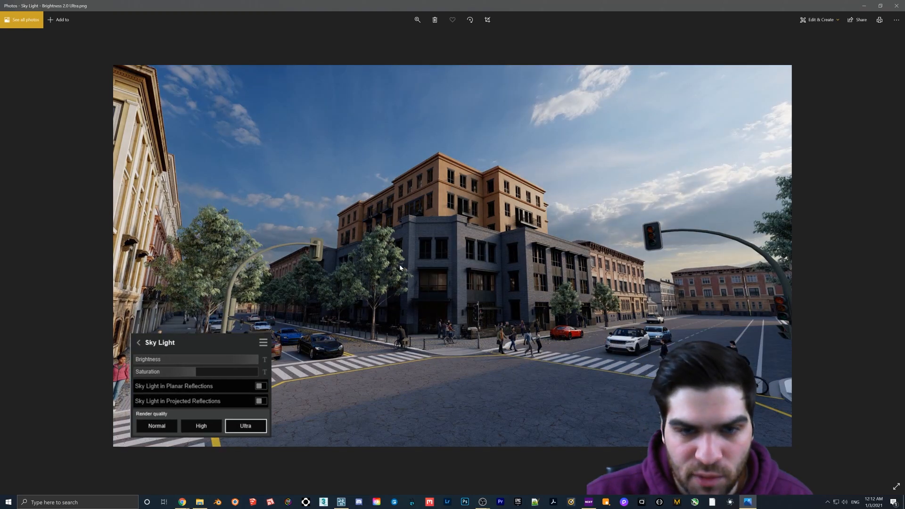
pyautogui.press('Left')
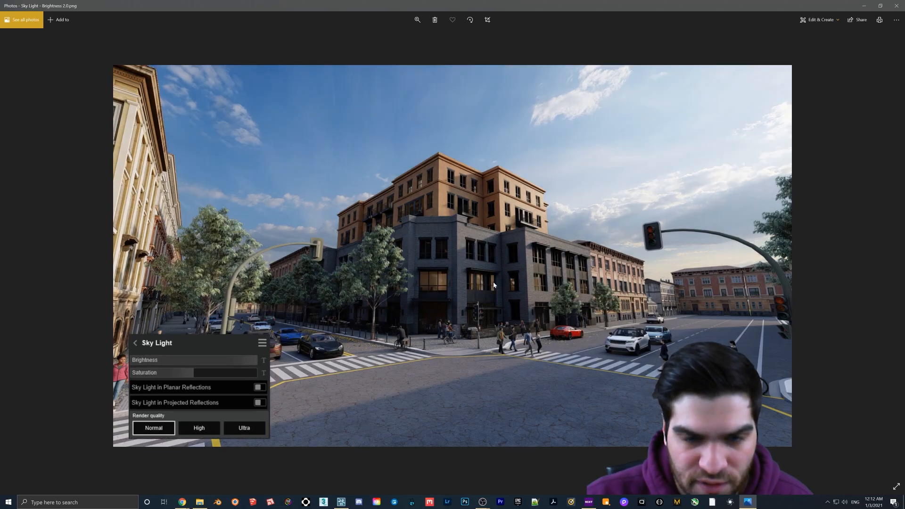
pyautogui.press('Right')
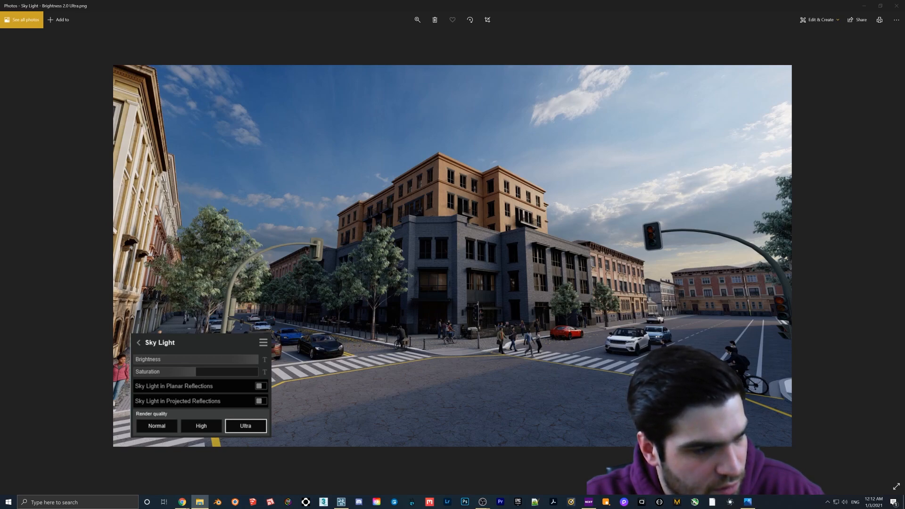
pyautogui.click(897, 5)
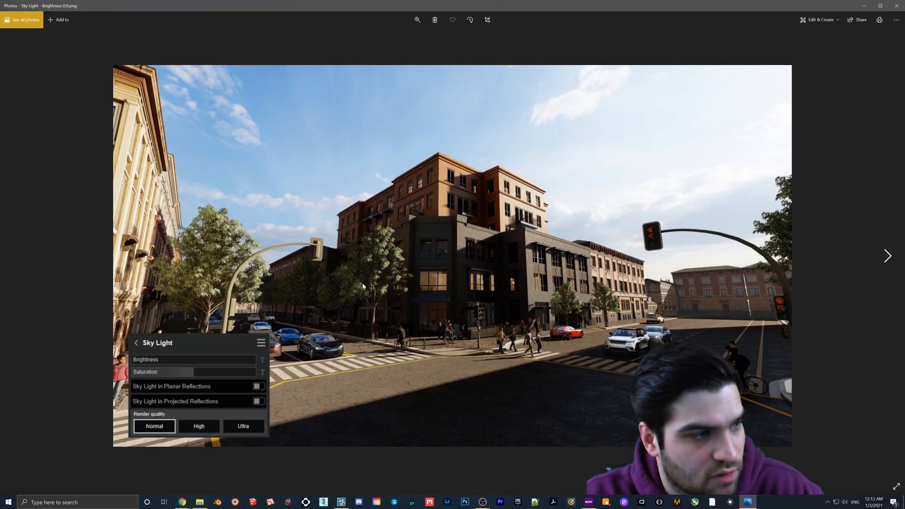
# From the reopened Brightness 0.0 render, compare the Brightness 1.0 and 2.0 renders at Normal quality.
pyautogui.press('Right')
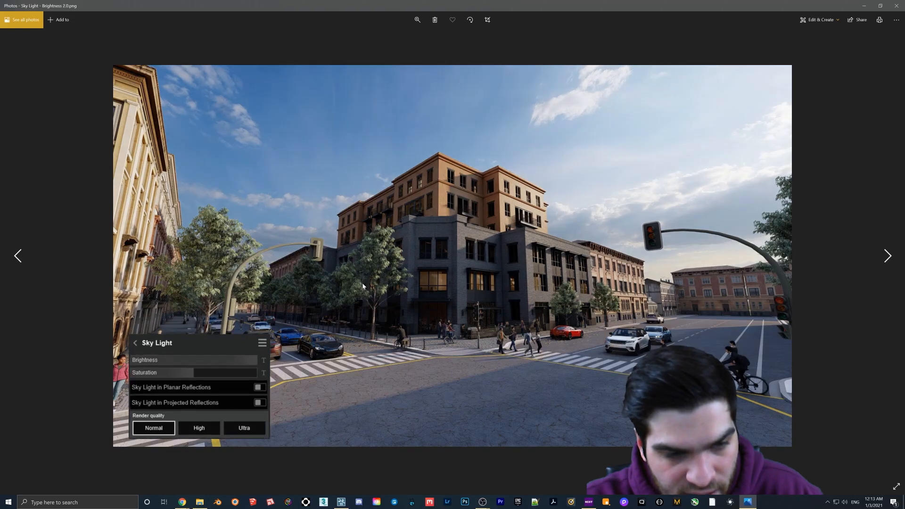
pyautogui.press('Left')
pyautogui.press('Right')
pyautogui.press('Left')
pyautogui.press('Right')
pyautogui.press('Left')
pyautogui.press('Left')
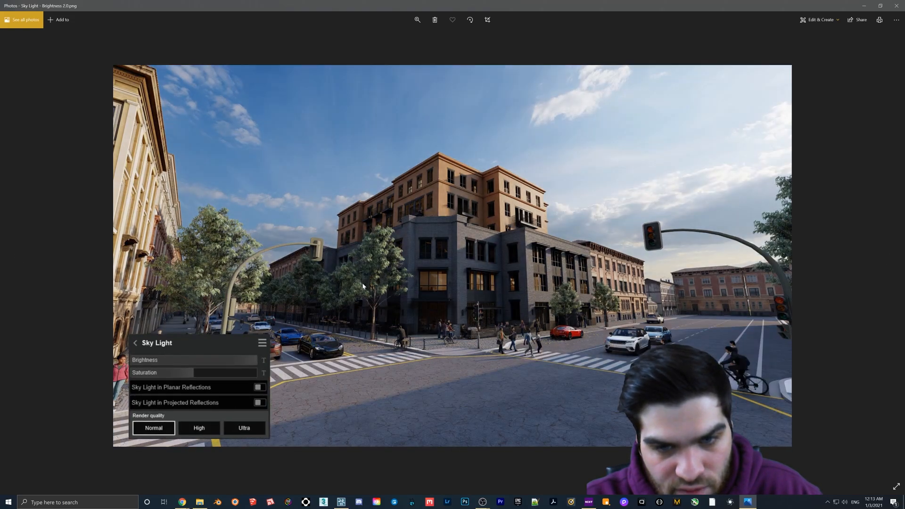
pyautogui.press('Right')
pyautogui.press('Left')
pyautogui.press('Right')
pyautogui.press('Right')
pyautogui.press('Left')
pyautogui.press('Right')
pyautogui.press('Left')
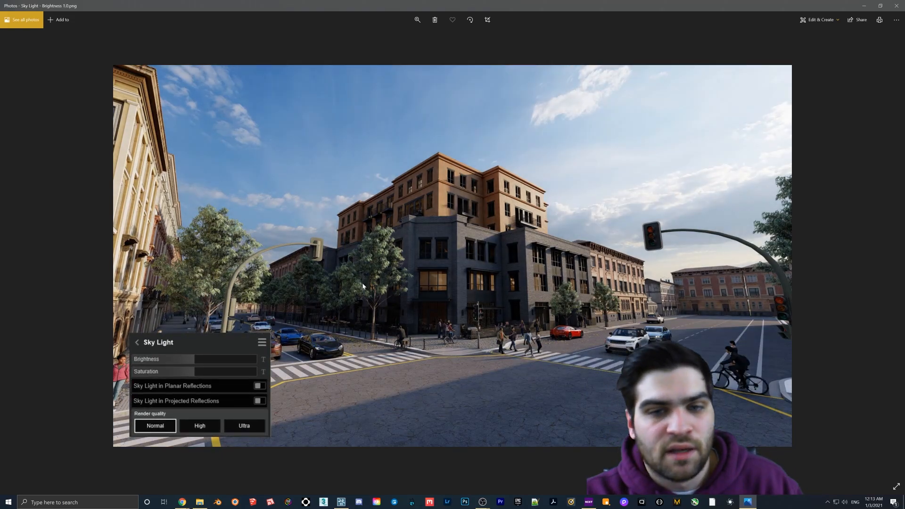
# Compare the Sky Light Brightness 1.0 and 2.0 renders at Normal quality repeatedly, focusing on the shaded facades and street.
pyautogui.press('Right')
pyautogui.press('Right')
pyautogui.press('Left')
pyautogui.press('Right')
pyautogui.press('Left')
pyautogui.press('Right')
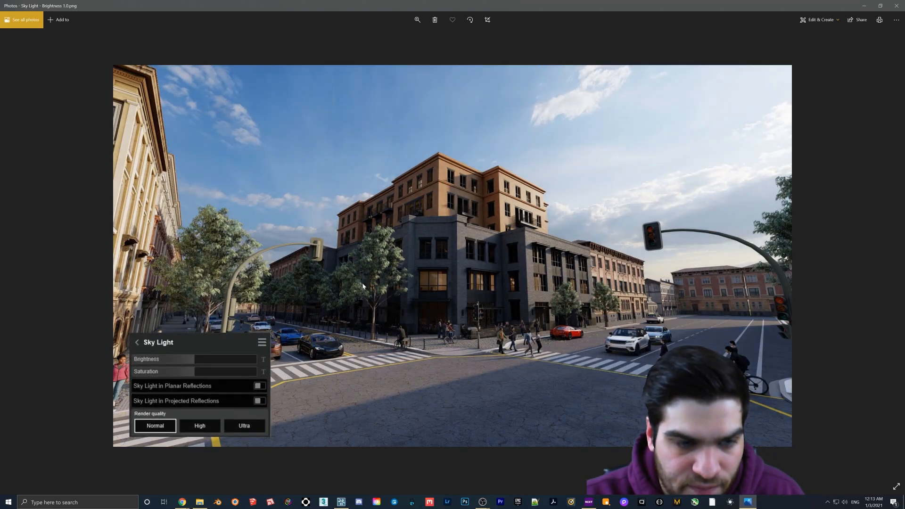
pyautogui.press('Left')
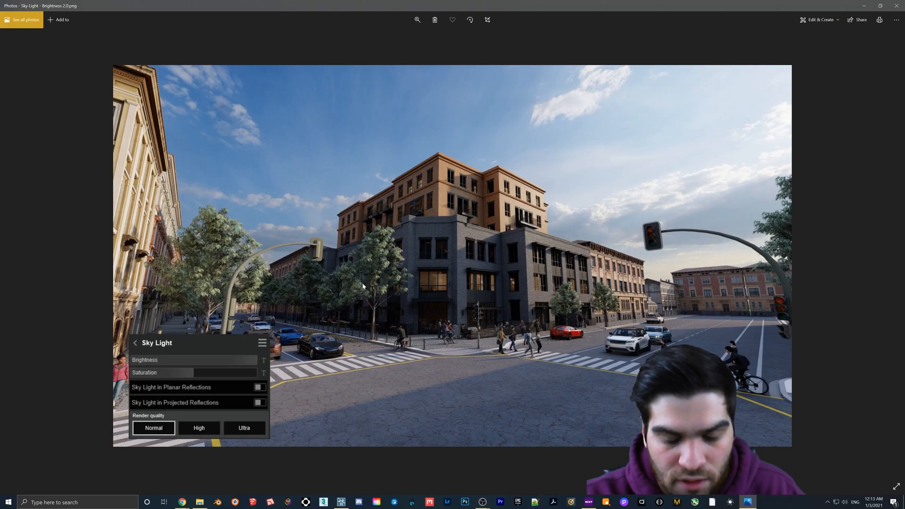
pyautogui.press('Left')
pyautogui.press('Left')
pyautogui.press('Right')
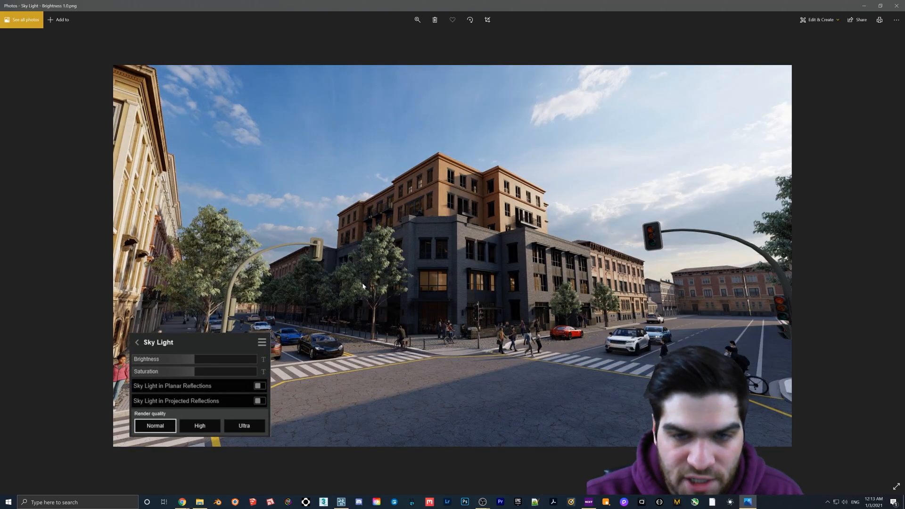
pyautogui.press('Right')
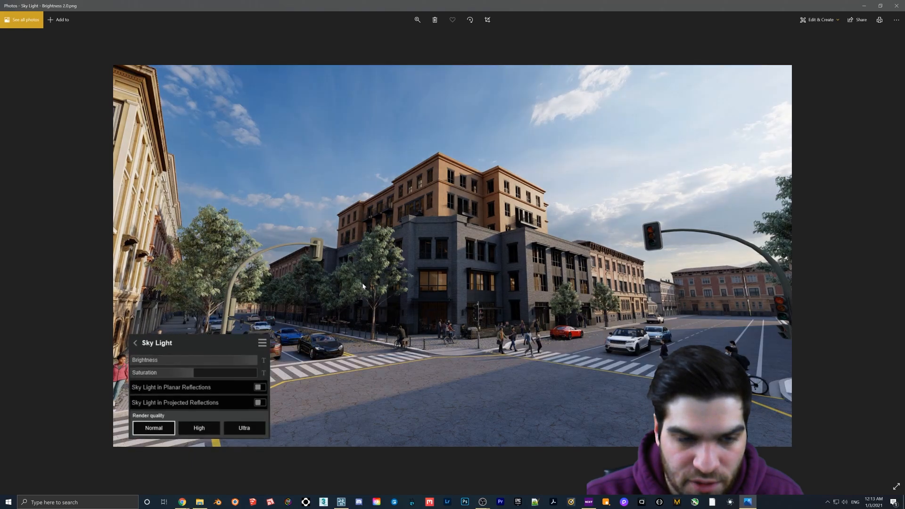
pyautogui.press('Left')
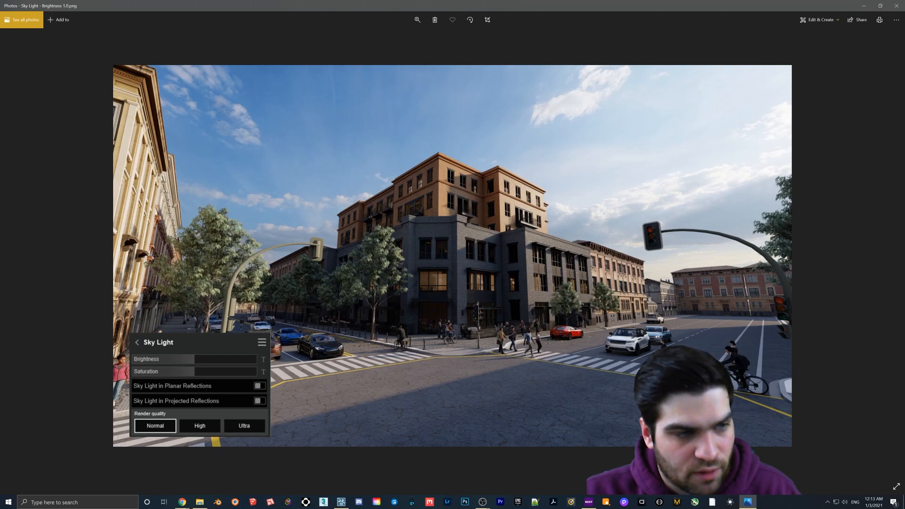
pyautogui.press('Left')
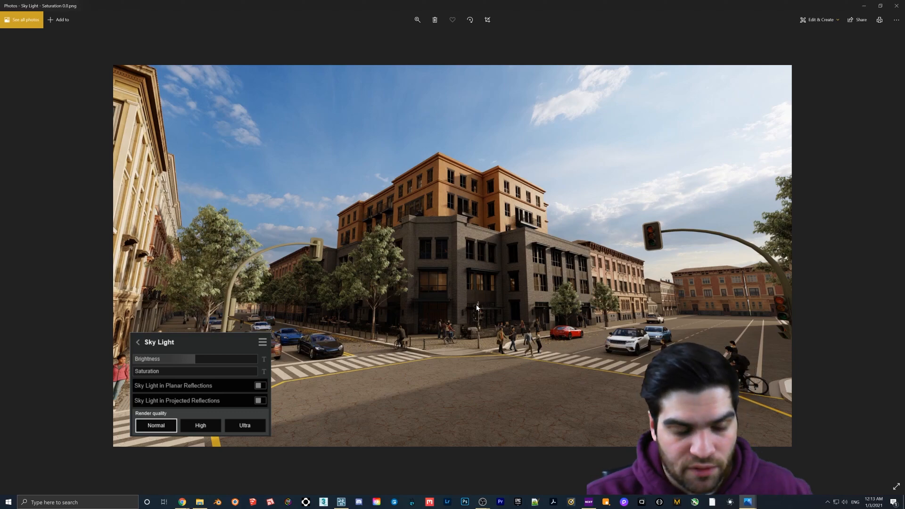
# Compare the Sky Light Saturation 0.0 and 2.0 renders, and bring up the Ultra quality render.
pyautogui.press('Right')
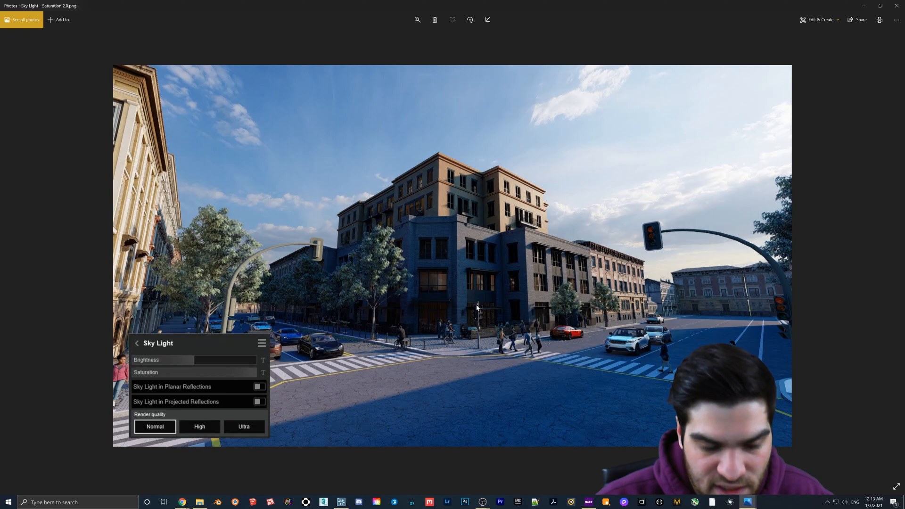
pyautogui.press('Left')
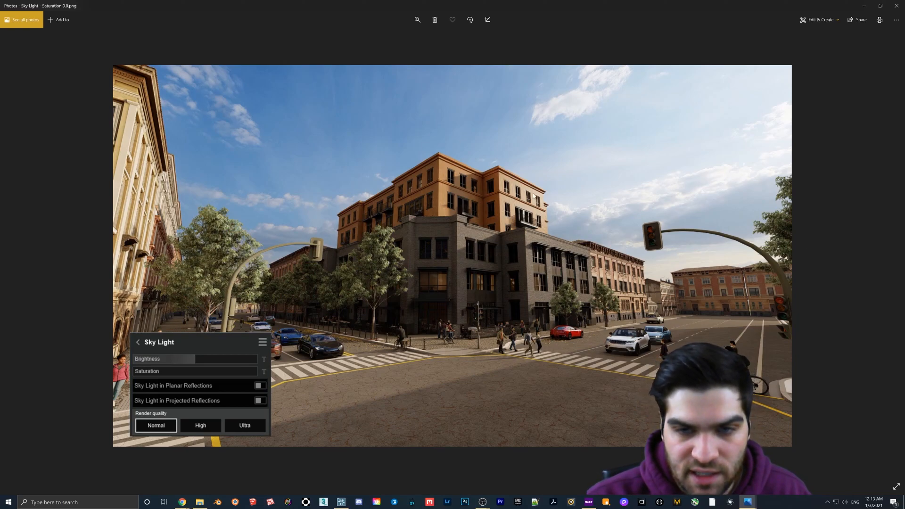
pyautogui.press('Right')
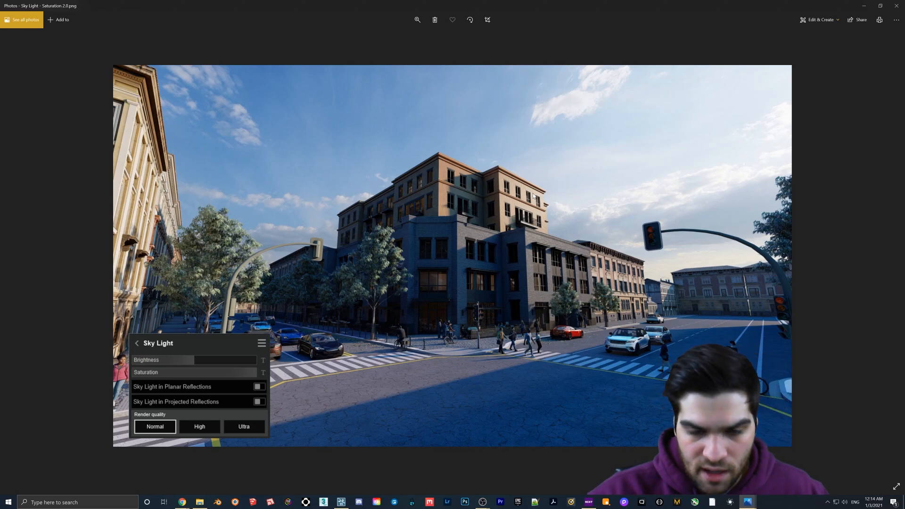
pyautogui.press('Right')
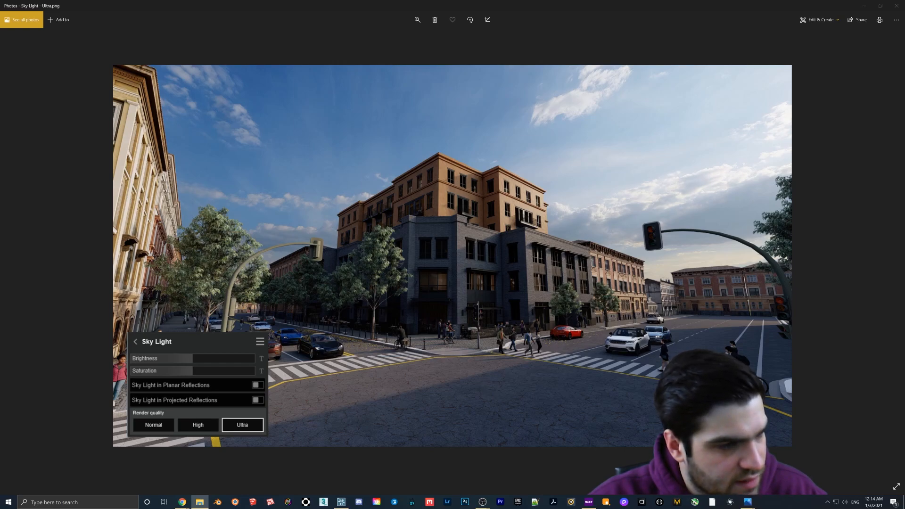
# Open the Styrofoam Saturation 0.0 render and flip back and forth between it and the Saturation 2.0 version.
pyautogui.press('Right')
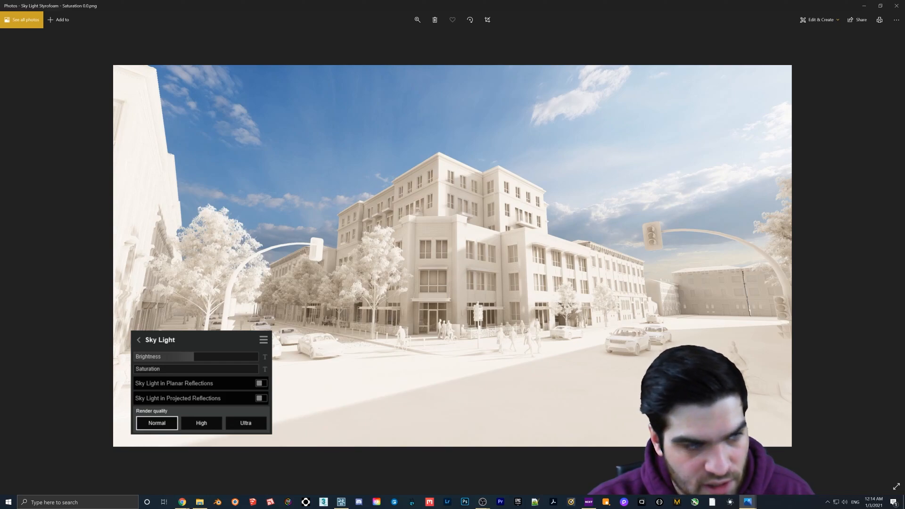
pyautogui.press('Right')
pyautogui.press('Right')
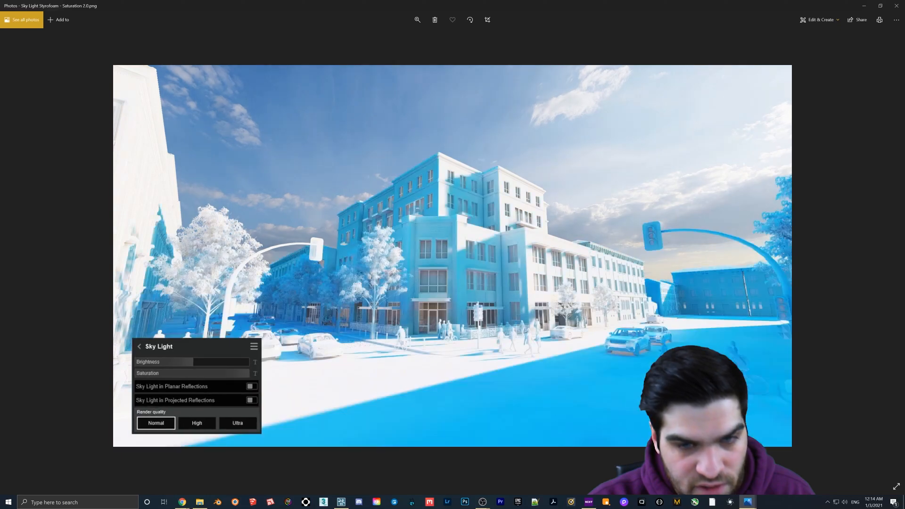
pyautogui.press('Left')
pyautogui.press('Left')
pyautogui.press('Right')
pyautogui.press('Right')
pyautogui.press('Left')
pyautogui.press('Left')
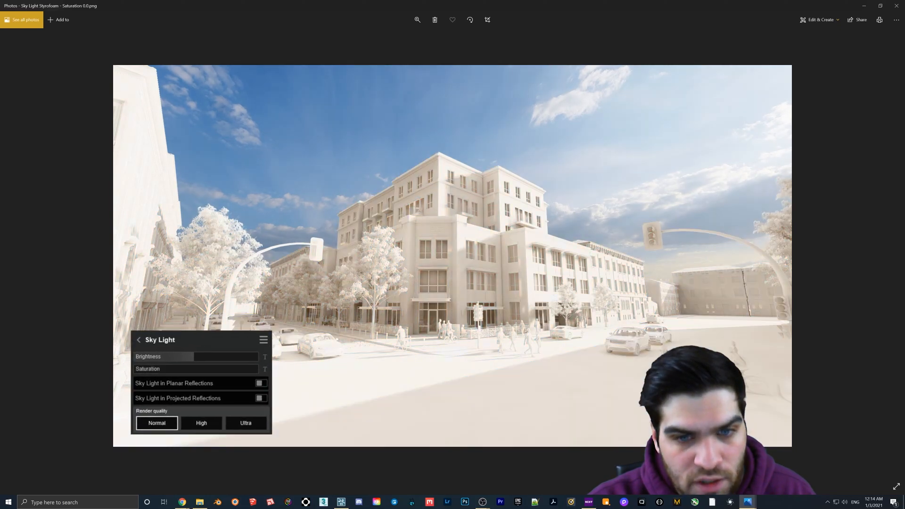
pyautogui.press('Right')
pyautogui.press('Right')
pyautogui.press('Left')
pyautogui.press('Left')
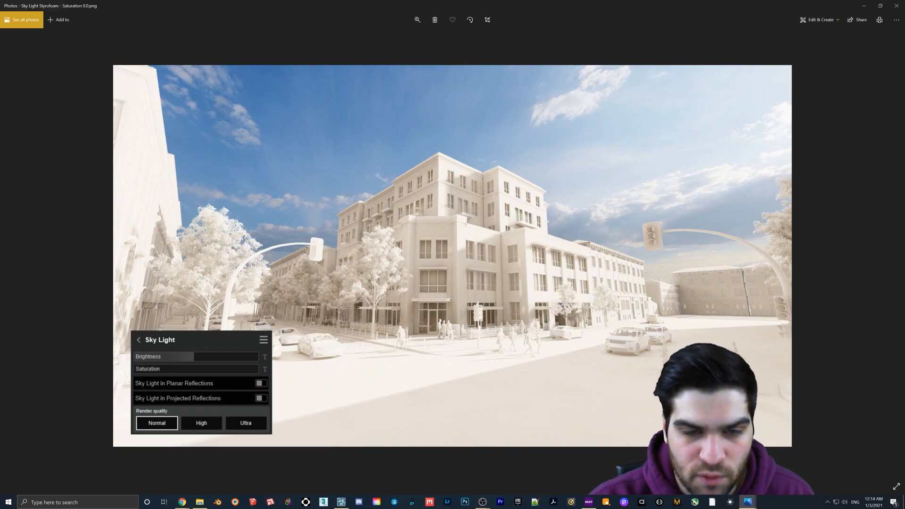
# Examine the Styrofoam renders at Saturation 0.0, 1.0 and 2.0 one after another to judge the shadow tint.
pyautogui.press('Right')
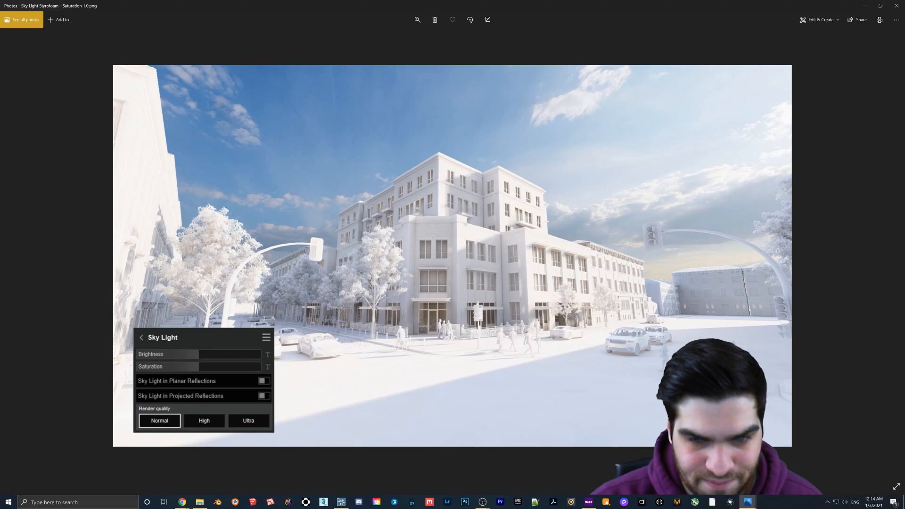
pyautogui.press('Right')
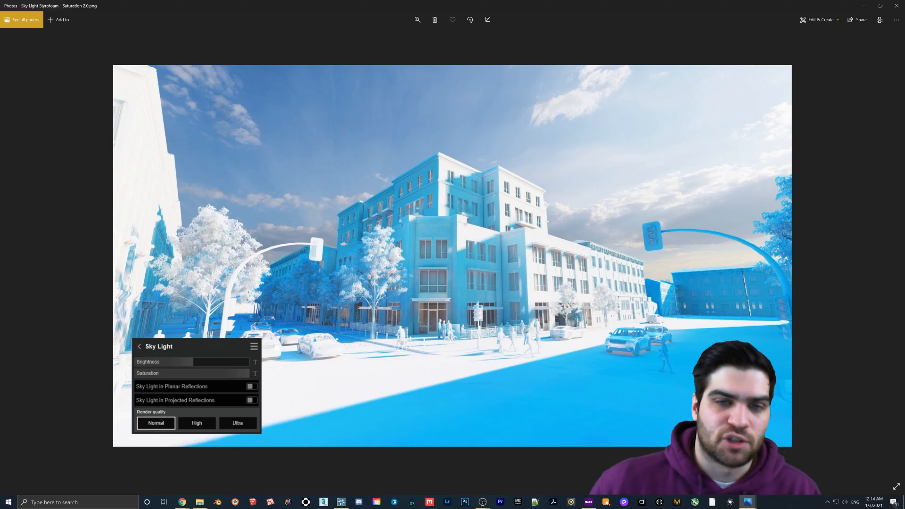
pyautogui.press('Left')
pyautogui.press('Left')
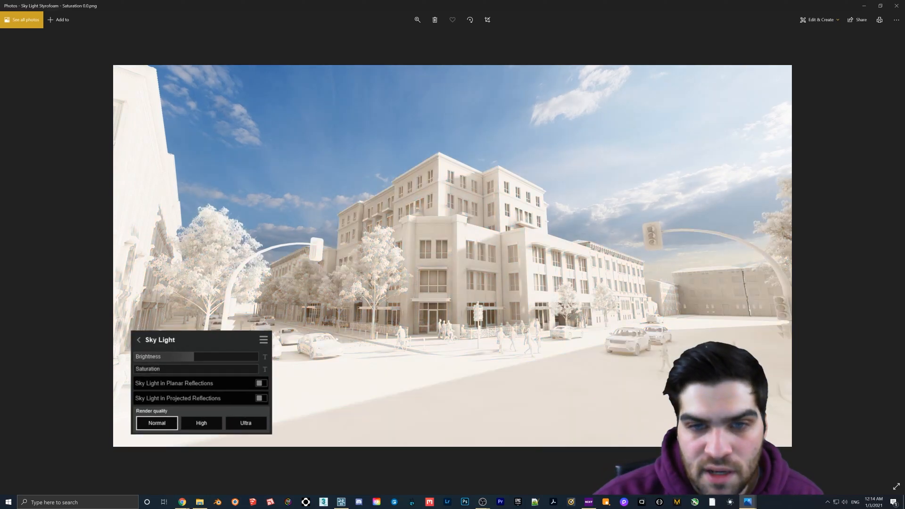
pyautogui.press('Right')
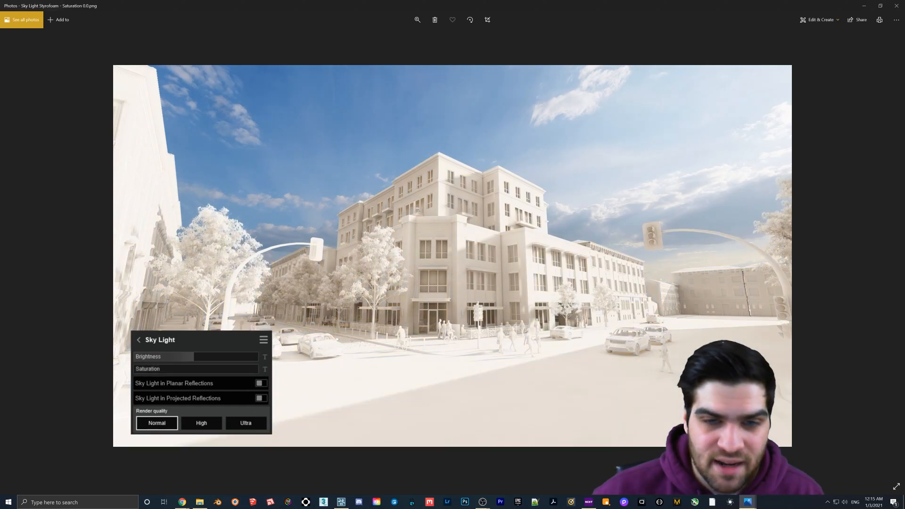
pyautogui.press('Right')
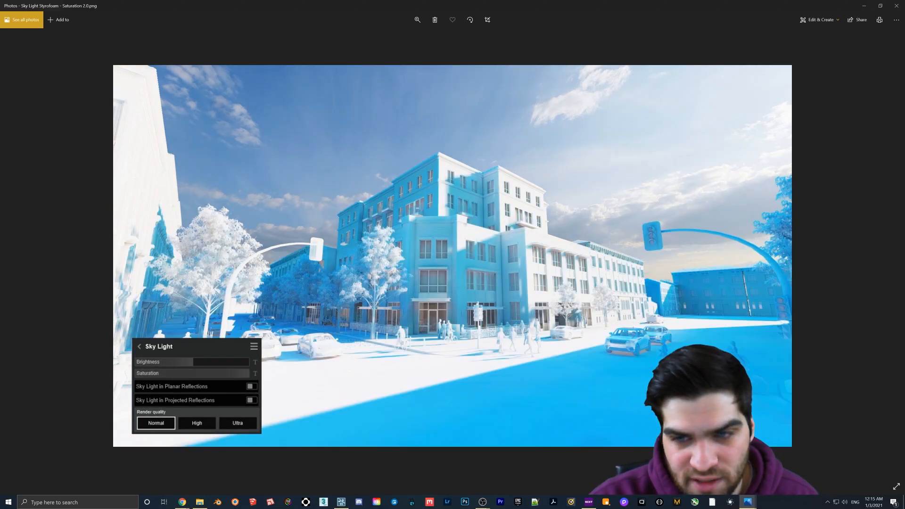
# Bring up the Sky Light Ultra render and compare it with the Brightness 2.0 Ultra and Brightness 1.0 High renders.
pyautogui.press('Right')
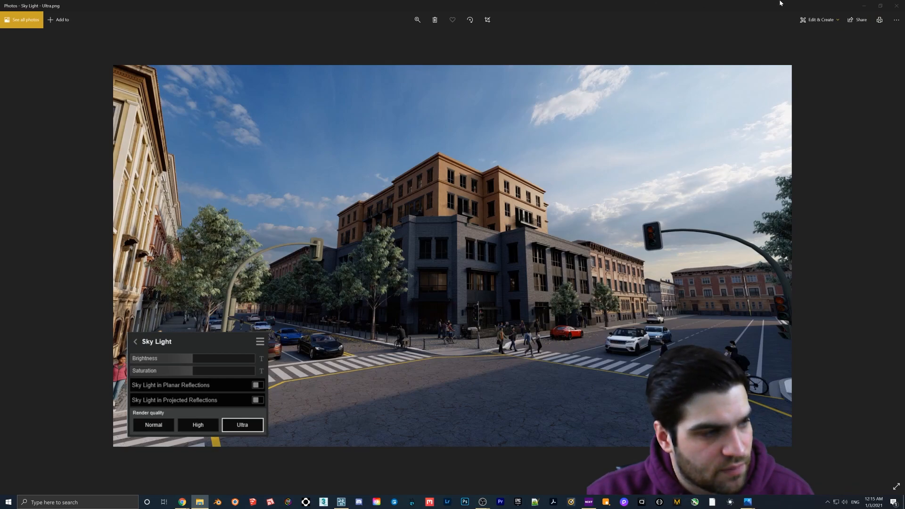
pyautogui.press('Right')
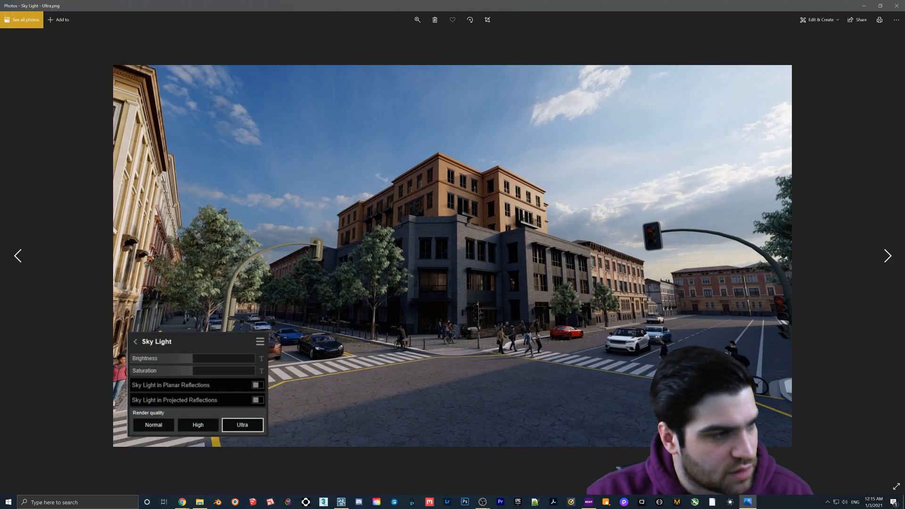
pyautogui.press('Right')
pyautogui.press('Left')
pyautogui.press('Left')
pyautogui.press('Left')
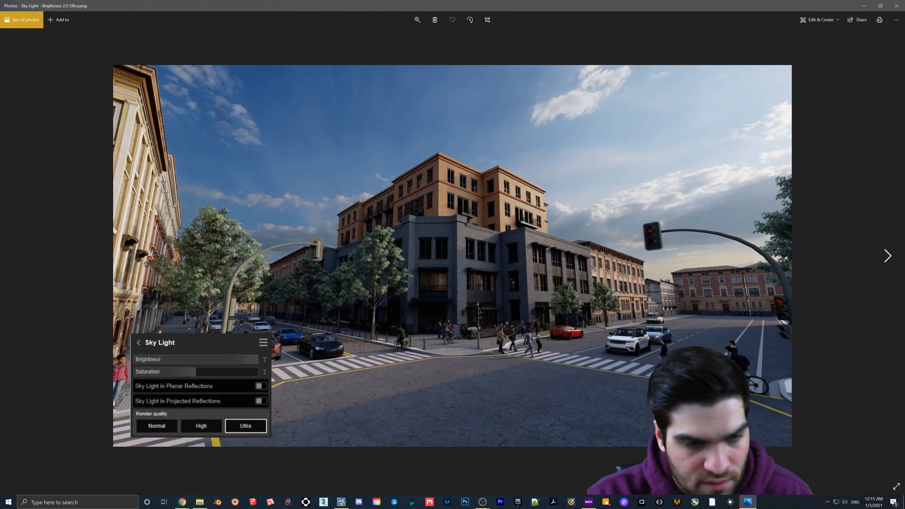
pyautogui.press('Right')
pyautogui.press('Right')
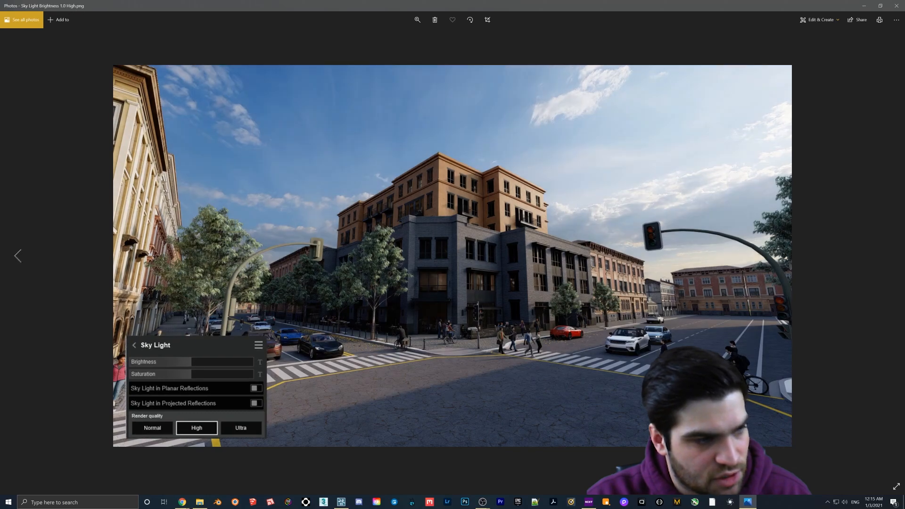
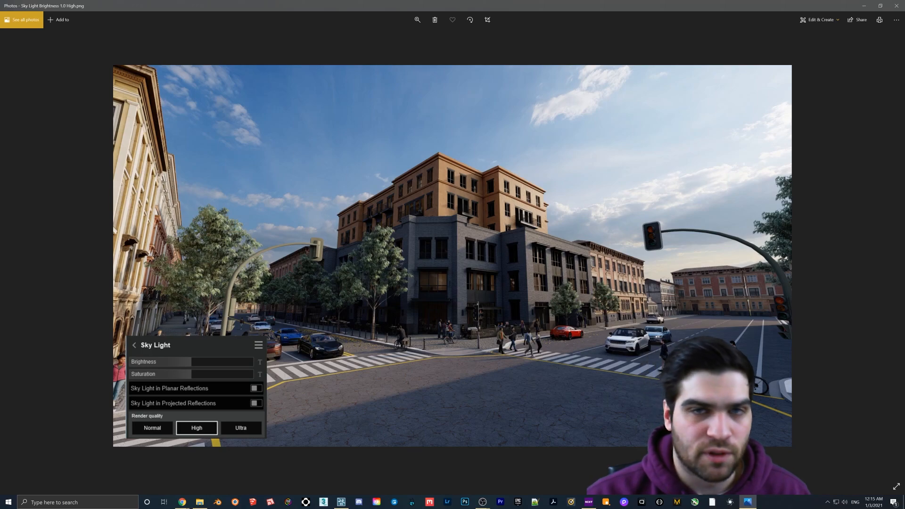
# From the Brightness 1.0 High render, compare the Ultra and Brightness 2.0 Ultra renders repeatedly, and close the image viewer.
pyautogui.press('Right')
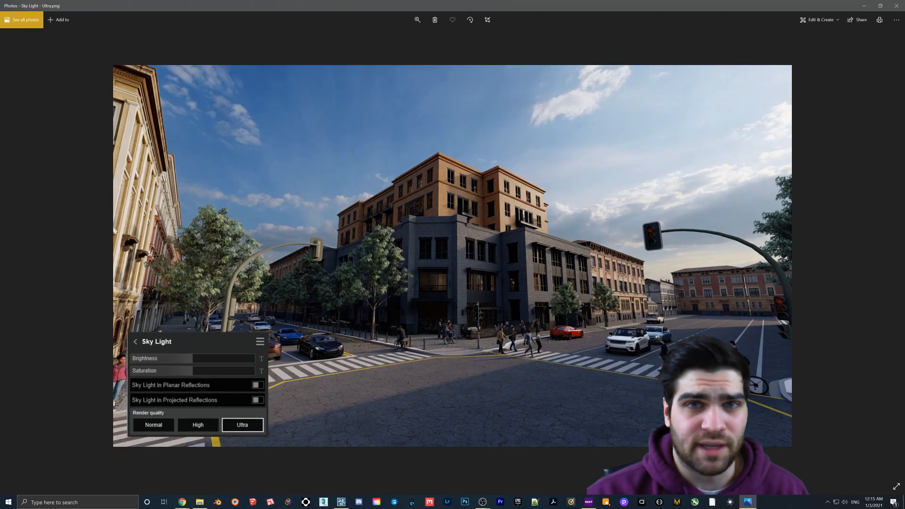
pyautogui.press('Left')
pyautogui.press('Right')
pyautogui.press('Right')
pyautogui.press('Right')
pyautogui.press('Left')
pyautogui.press('Right')
pyautogui.press('Left')
pyautogui.press('Right')
pyautogui.press('Left')
pyautogui.press('Right')
pyautogui.press('Left')
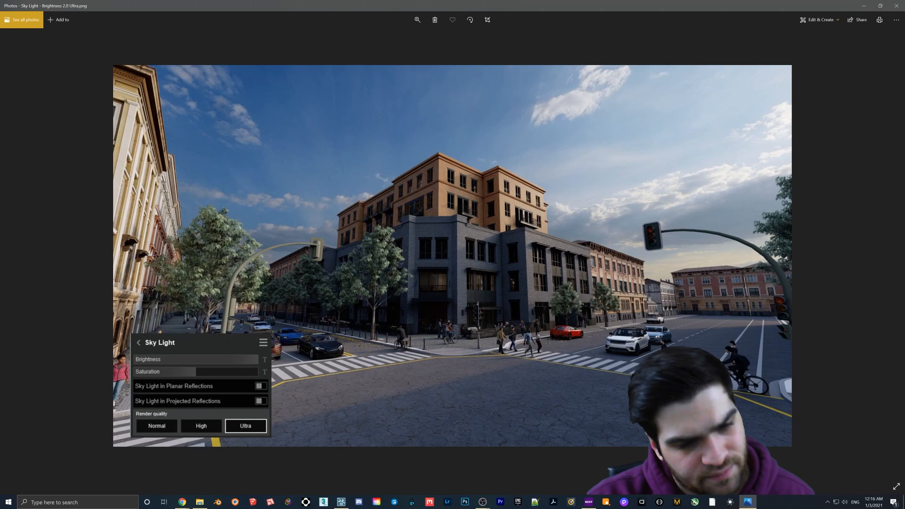
pyautogui.press('Right')
pyautogui.press('Left')
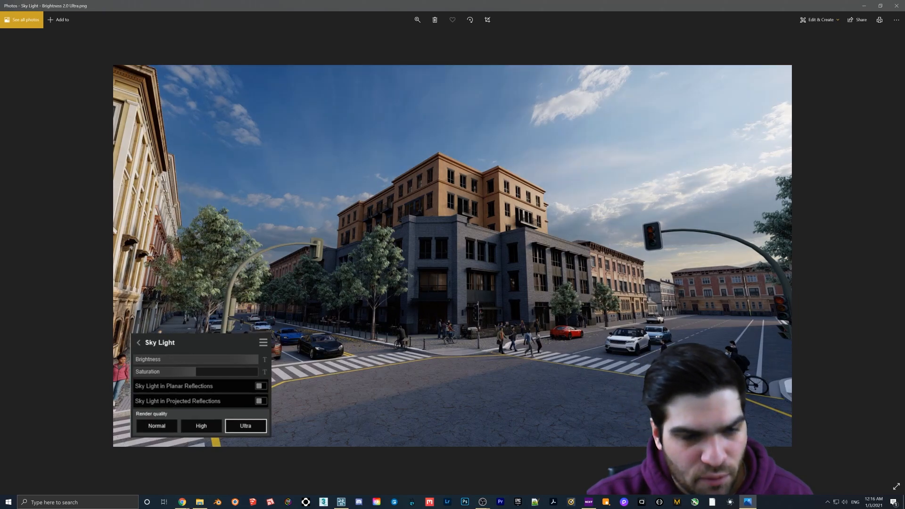
pyautogui.press('Right')
pyautogui.press('Left')
pyautogui.press('Right')
pyautogui.press('Left')
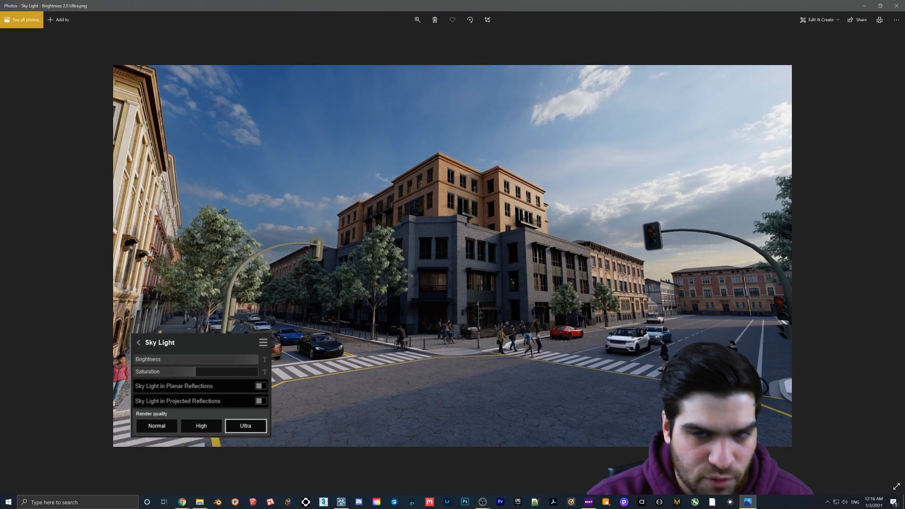
pyautogui.press('Right')
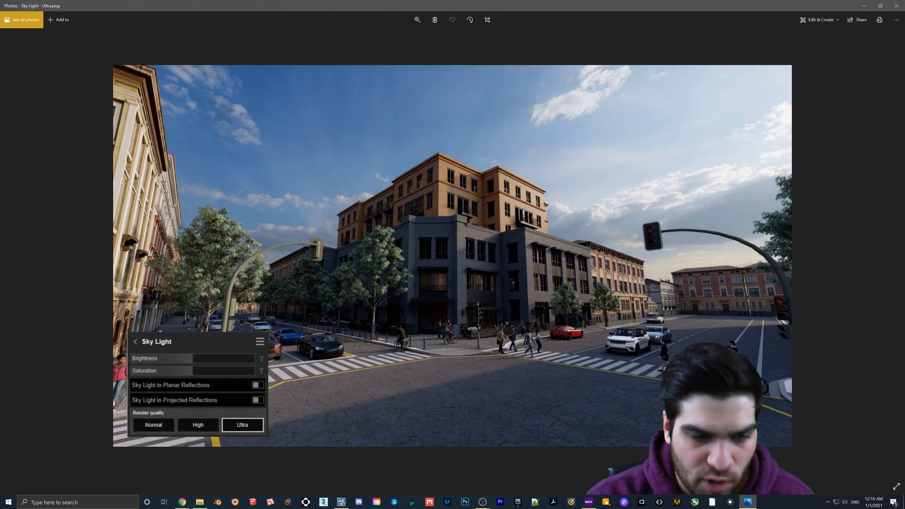
pyautogui.press('Left')
pyautogui.press('Right')
pyautogui.press('Left')
pyautogui.press('Right')
pyautogui.press('Left')
pyautogui.press('Right')
pyautogui.press('Left')
pyautogui.press('Right')
pyautogui.press('Left')
pyautogui.press('Right')
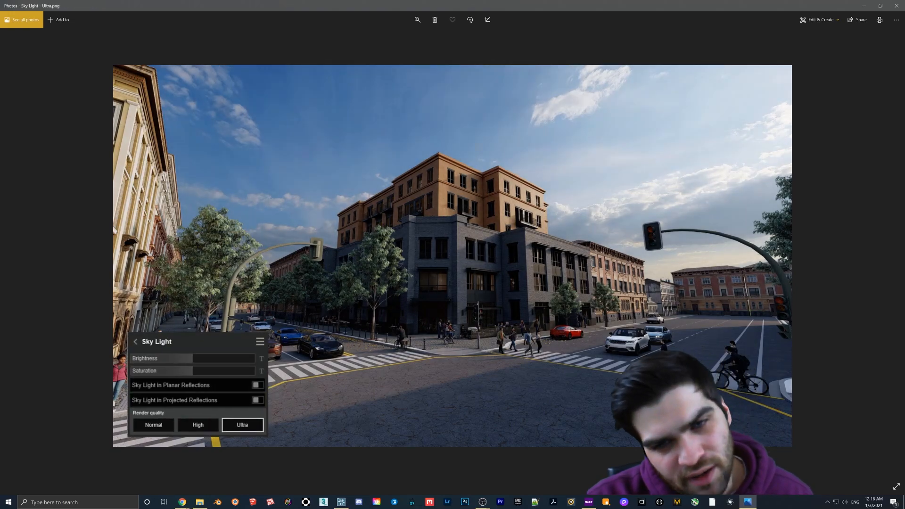
pyautogui.press('Left')
pyautogui.press('Right')
pyautogui.press('Left')
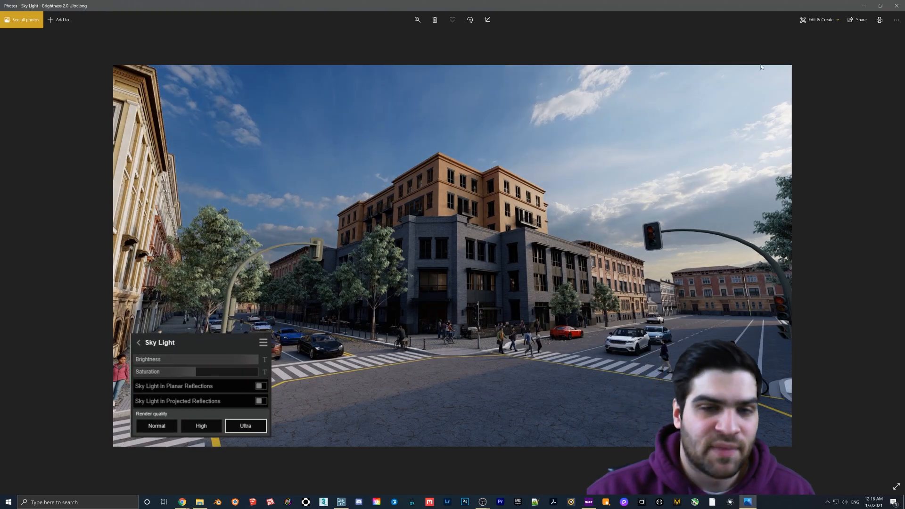
pyautogui.click(897, 6)
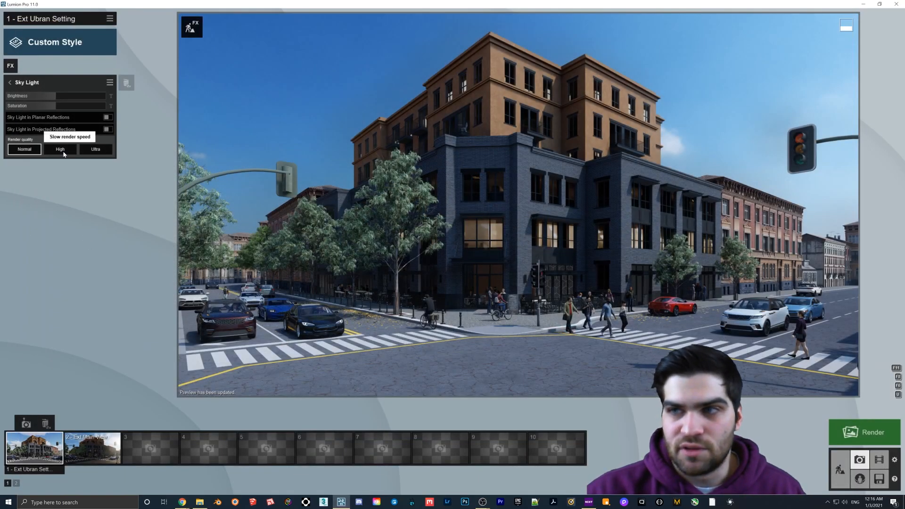
# In Lumion, raise Sky Light Brightness slightly, lower its Saturation slightly, and enable Sky Light in Planar and Projected Reflections.
pyautogui.moveTo(58, 96); pyautogui.dragTo(66, 97)
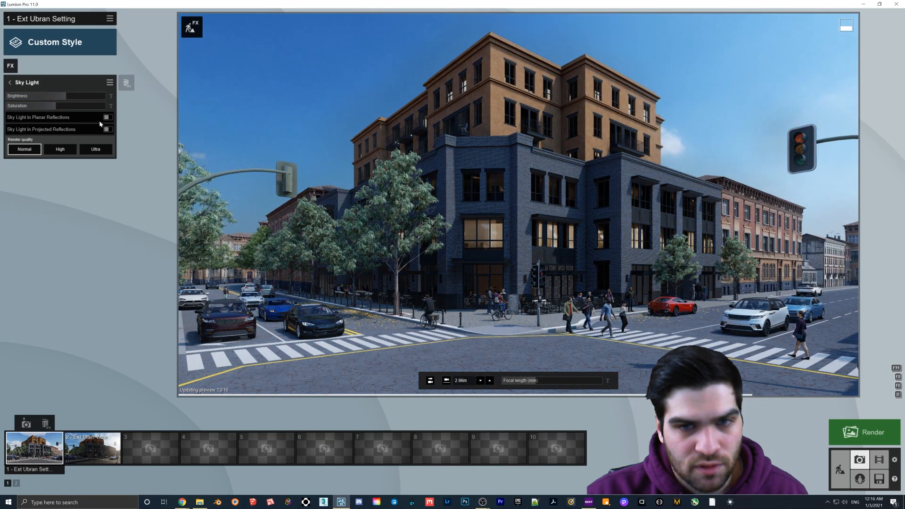
pyautogui.moveTo(56, 108); pyautogui.dragTo(45, 103)
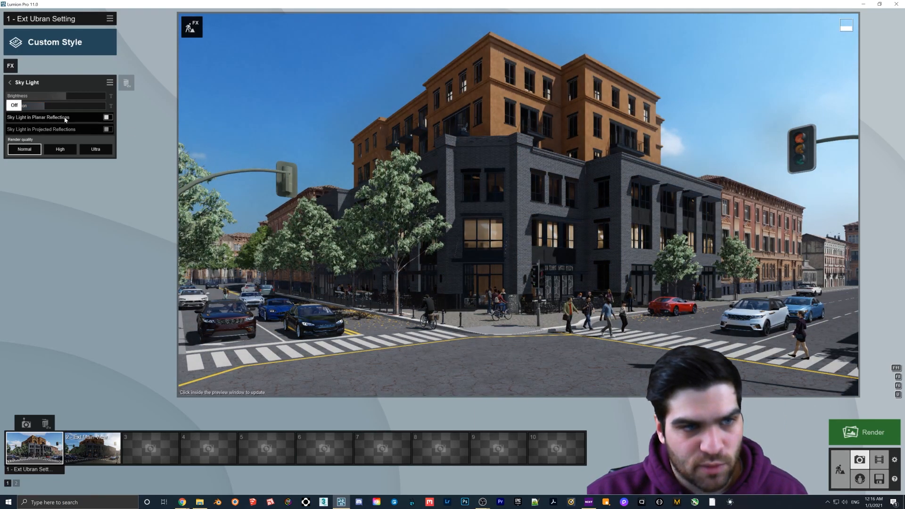
pyautogui.click(108, 117)
pyautogui.click(108, 129)
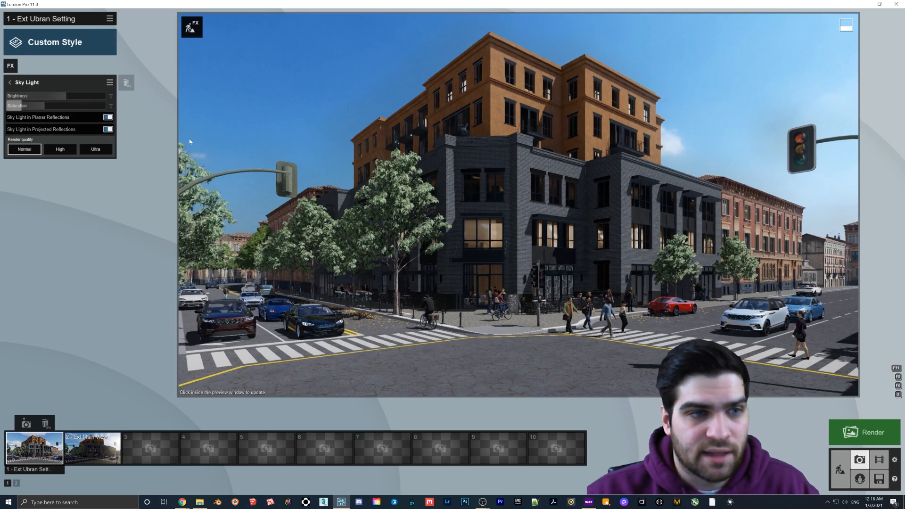
# Refresh the photo preview with the Sky Light settings, add the Hyperlight effect, and enable it in preview.
pyautogui.click(396, 230)
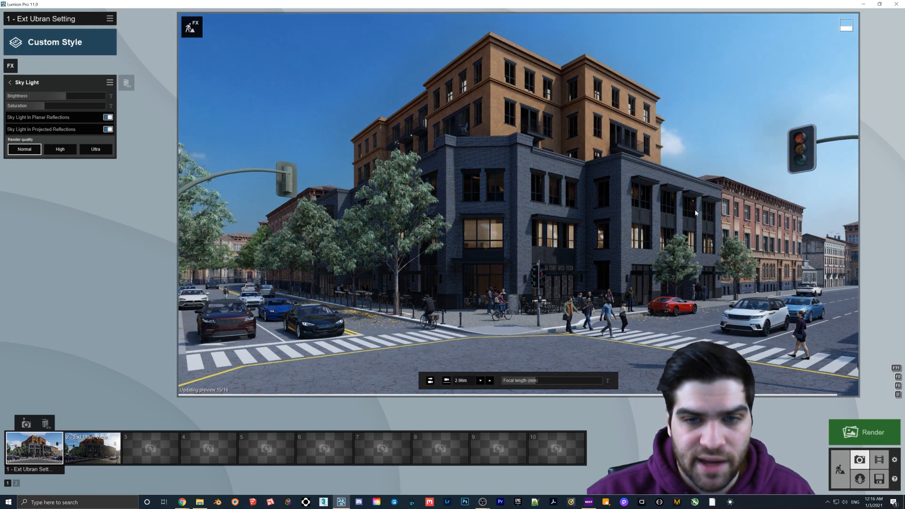
pyautogui.click(9, 82)
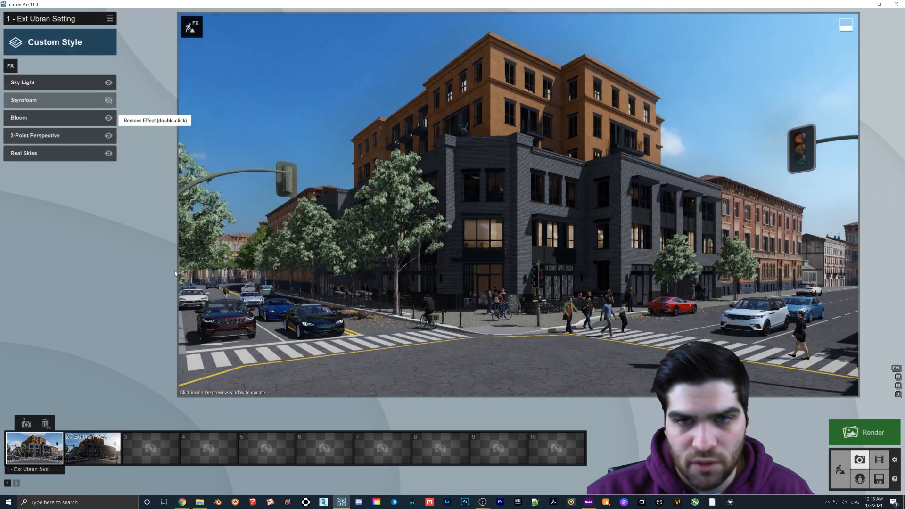
pyautogui.click(11, 66)
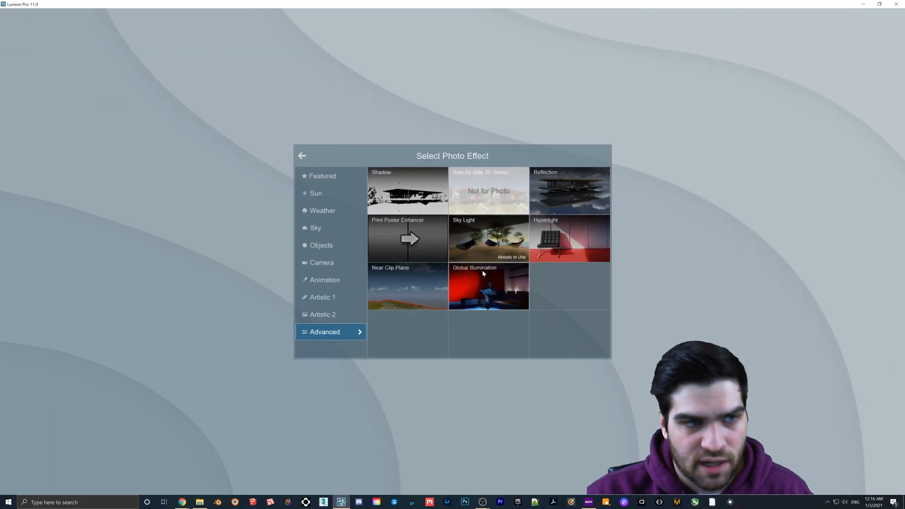
pyautogui.click(574, 256)
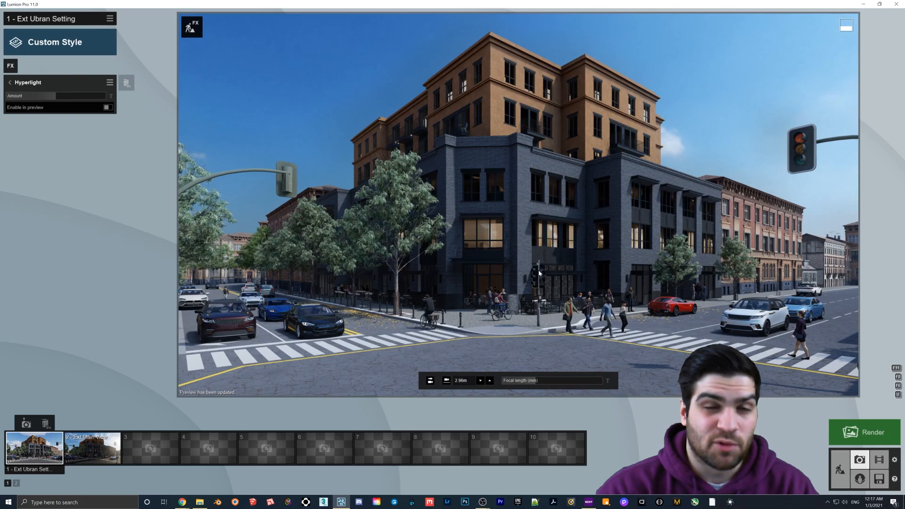
pyautogui.click(107, 107)
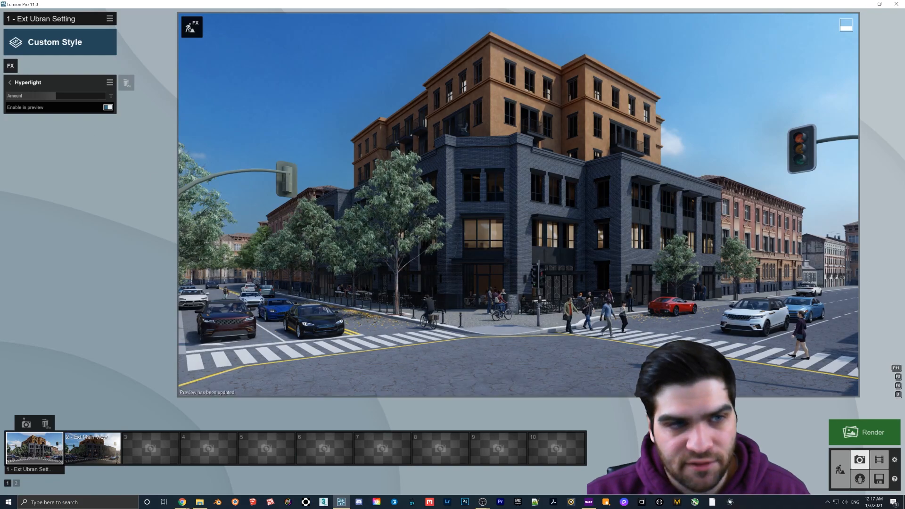
# Try the Hyperlight Amount at 100.0% and 0.0%, refresh the preview to judge it, and return it to about half.
pyautogui.moveTo(57, 96); pyautogui.dragTo(274, 100)
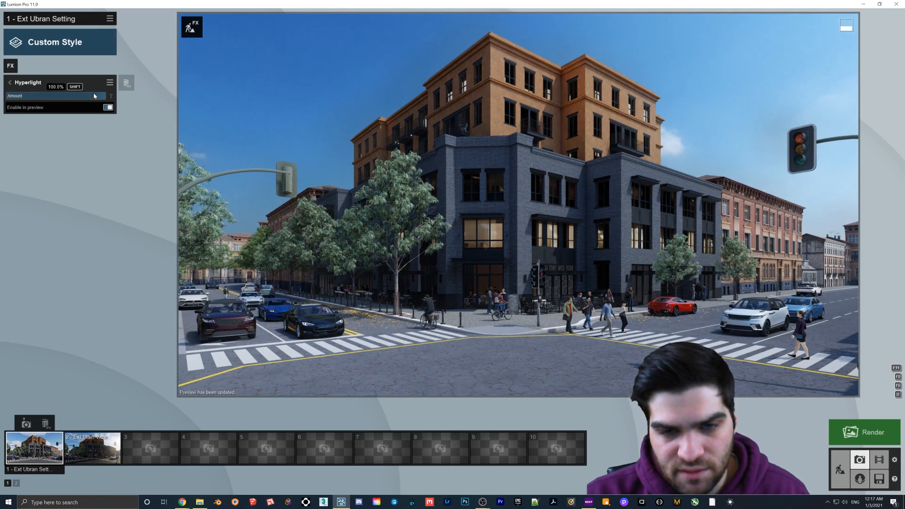
pyautogui.moveTo(97, 96); pyautogui.dragTo(5, 96)
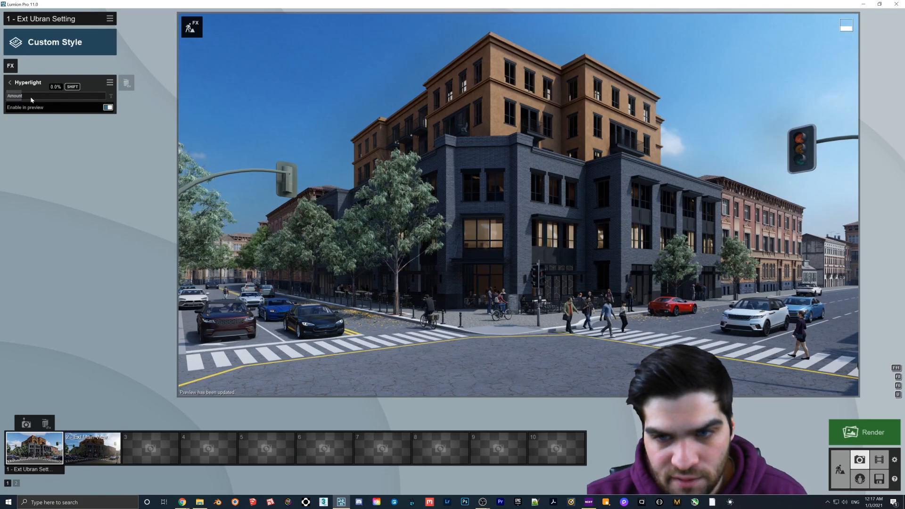
pyautogui.moveTo(26, 97); pyautogui.dragTo(469, 127)
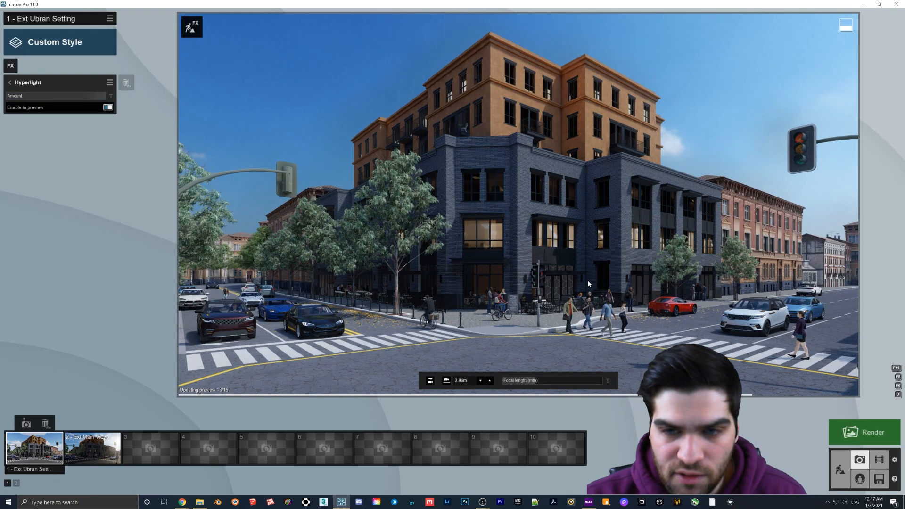
pyautogui.moveTo(46, 100)
pyautogui.mouseDown()
pyautogui.moveTo(71, 97)
pyautogui.moveTo(56, 98)
pyautogui.mouseUp()
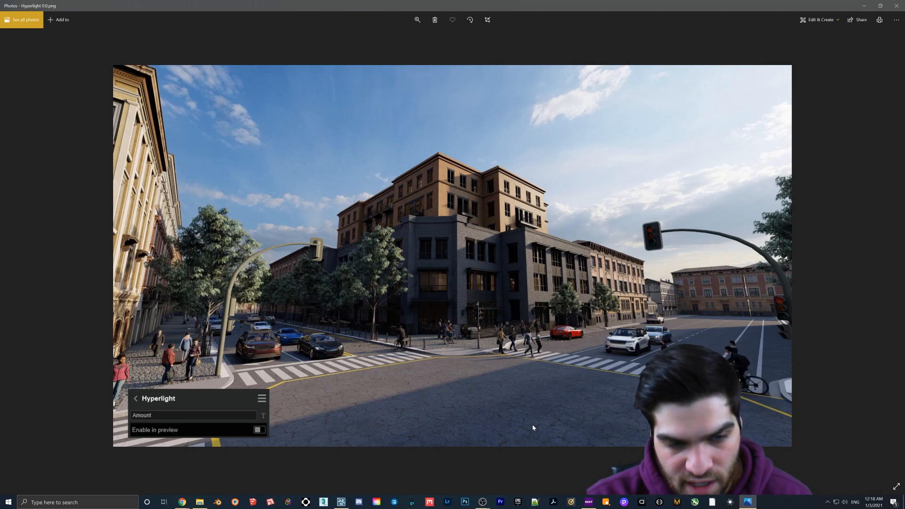
# Step through the Hyperlight renders from Amount 0.0 past 50.0 to 100.0, and return to the 0.0 render.
pyautogui.press('Right')
pyautogui.press('Right')
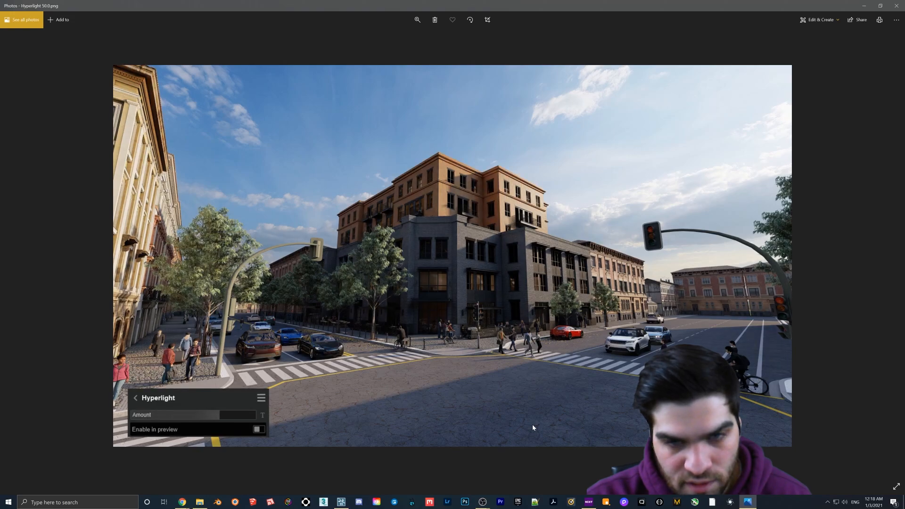
pyautogui.press('Right')
pyautogui.press('Right')
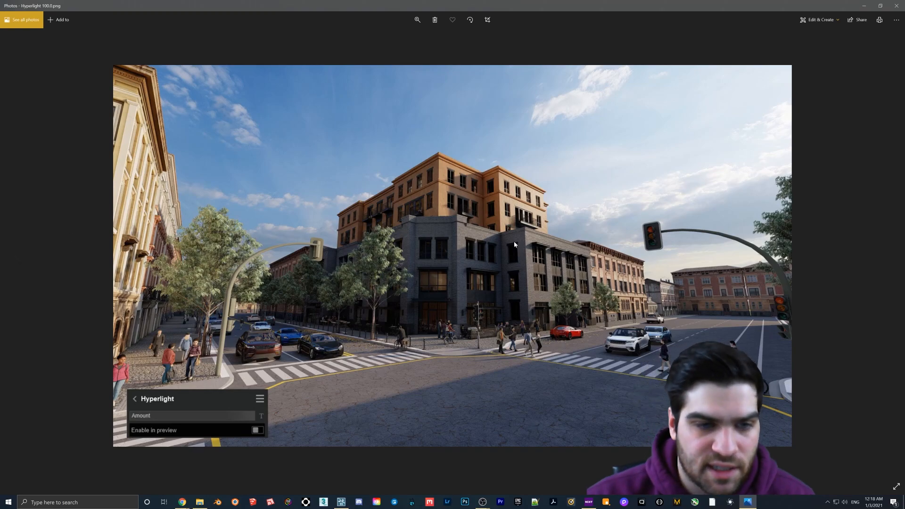
pyautogui.press('Left')
pyautogui.press('Left')
pyautogui.press('Left')
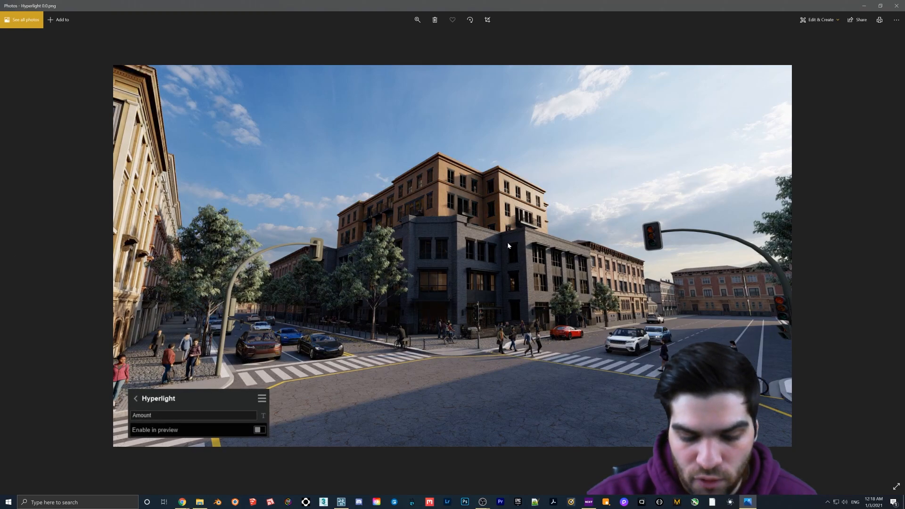
# Compare the Hyperlight 50.0 render with the 0.0 render by going back and forth through the series.
pyautogui.press('Right')
pyautogui.press('Right')
pyautogui.press('Right')
pyautogui.press('Right')
pyautogui.press('Right')
pyautogui.press('Right')
pyautogui.press('Right')
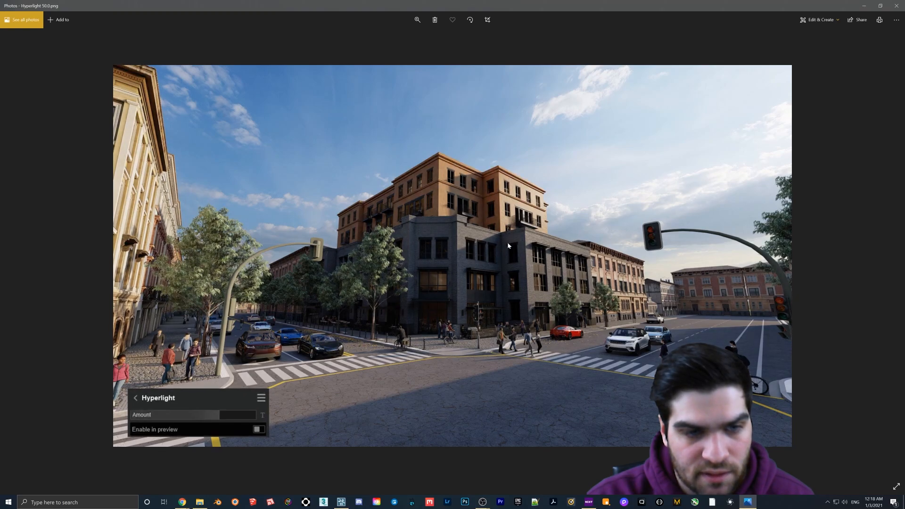
pyautogui.press('Left')
pyautogui.press('Left')
pyautogui.press('Left')
pyautogui.press('Left')
pyautogui.press('Left')
pyautogui.press('Left')
pyautogui.press('Left')
pyautogui.press('Left')
pyautogui.press('Left')
pyautogui.press('Left')
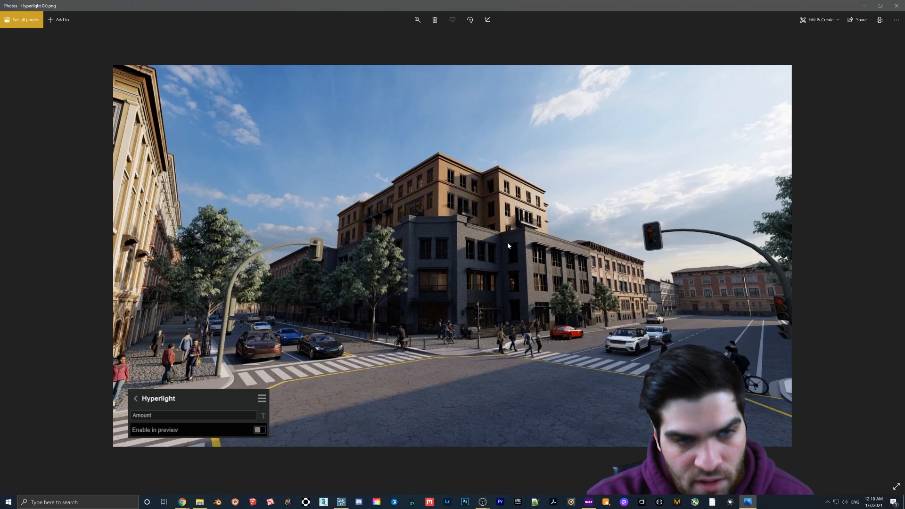
# Move up through the Hyperlight renders from 0.0 to 100.0 to judge the brightening of the shaded facades.
pyautogui.press('Right')
pyautogui.press('Right')
pyautogui.press('Right')
pyautogui.press('Right')
pyautogui.press('Right')
pyautogui.press('Right')
pyautogui.press('Right')
pyautogui.press('Right')
pyautogui.press('Right')
pyautogui.press('Right')
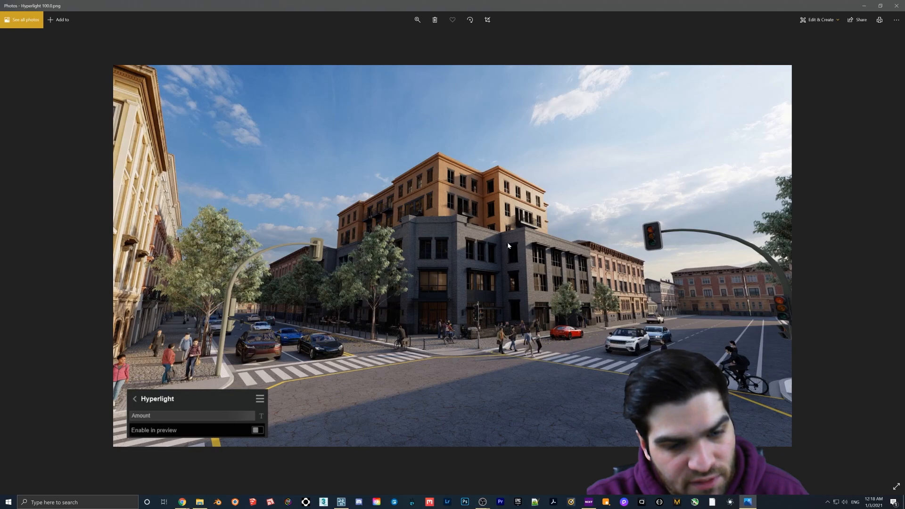
# Go back down from the Hyperlight 100.0 render through 25.0 to the 0.0 render.
pyautogui.press('Left')
pyautogui.press('Left')
pyautogui.press('Left')
pyautogui.press('Left')
pyautogui.press('Left')
pyautogui.press('Left')
pyautogui.press('Left')
pyautogui.press('Left')
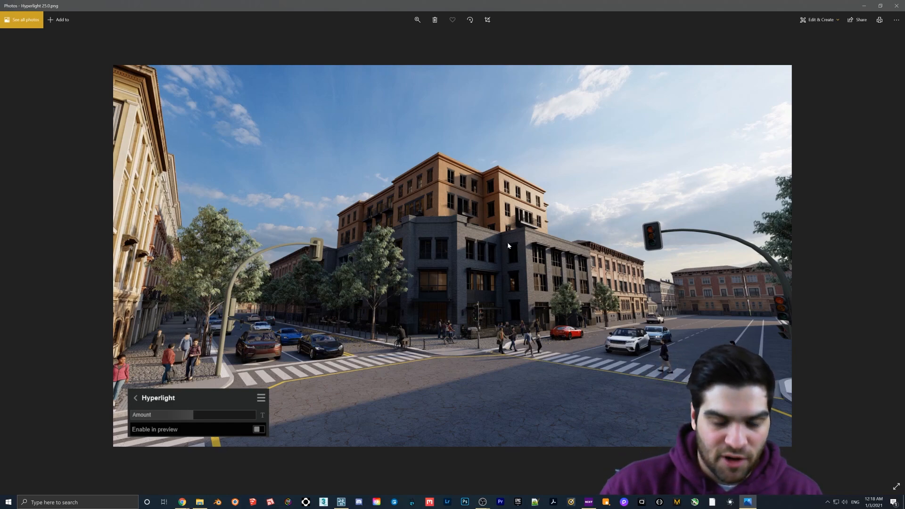
pyautogui.press('Left')
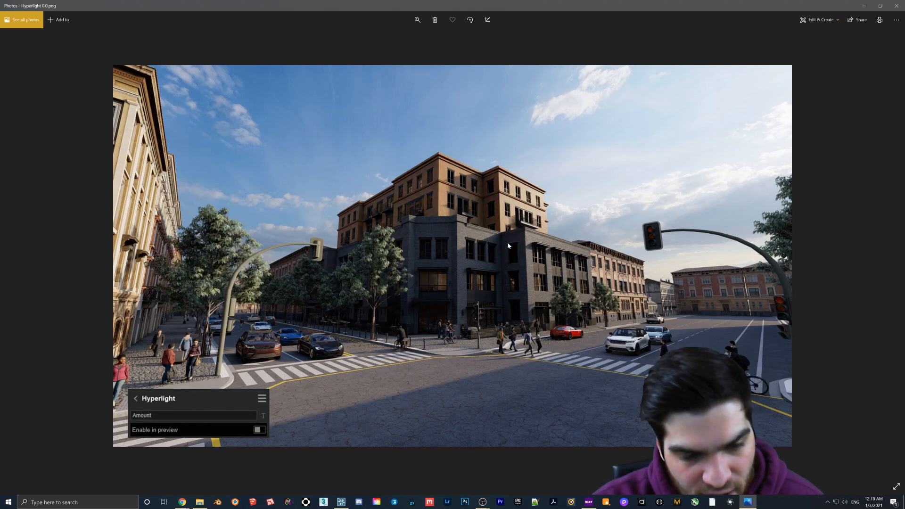
# Switch repeatedly between the Hyperlight 0.0 and 25.0 renders to judge the difference at a low Amount.
pyautogui.press('Right')
pyautogui.press('Left')
pyautogui.press('Right')
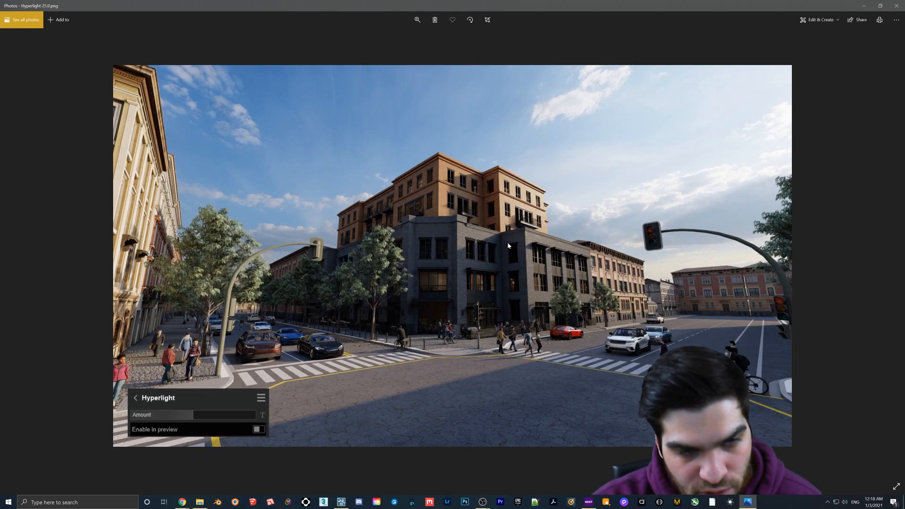
pyautogui.press('Left')
pyautogui.press('Right')
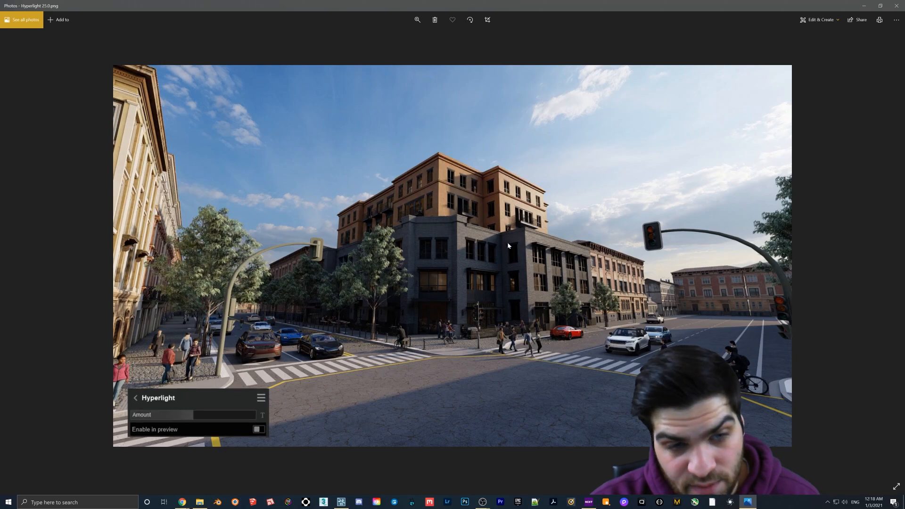
pyautogui.press('Left')
pyautogui.press('Right')
pyautogui.press('Left')
pyautogui.press('Right')
pyautogui.press('Left')
pyautogui.press('Right')
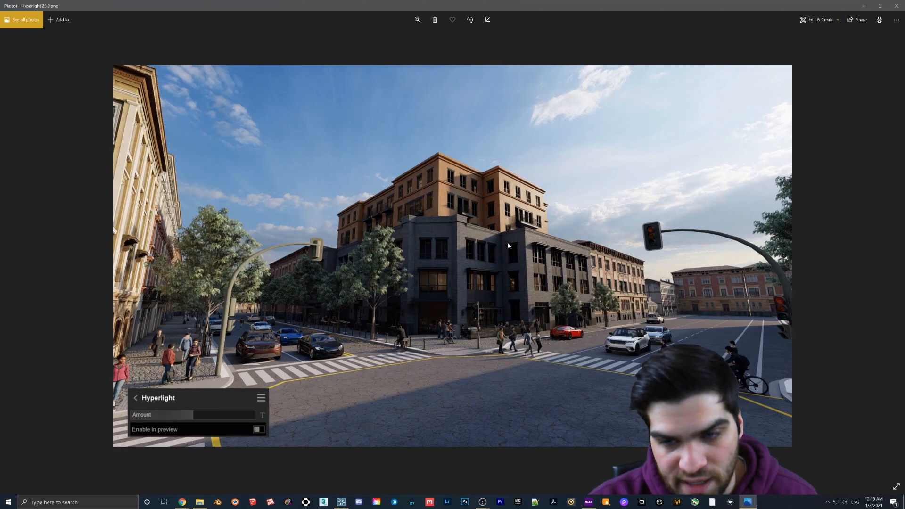
# Compare the Hyperlight 75.0 and 100.0 renders repeatedly, and close the image viewer.
pyautogui.press('Right')
pyautogui.press('Right')
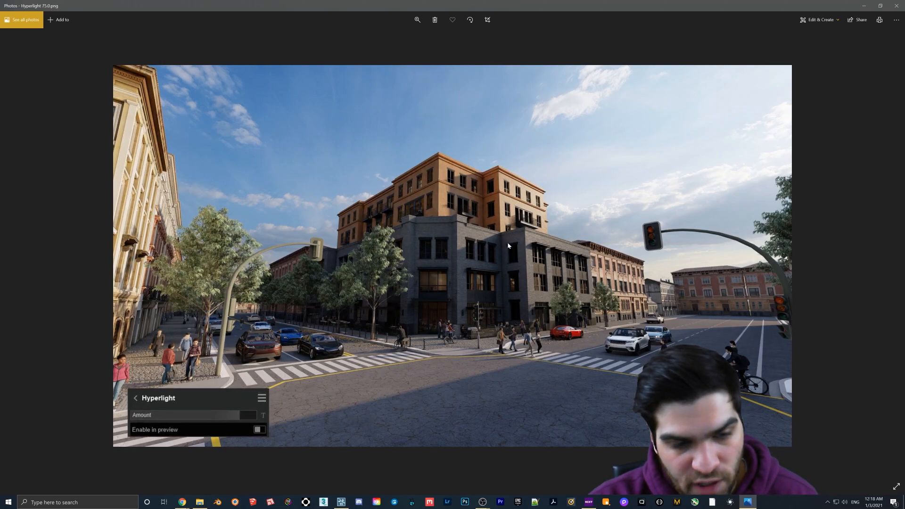
pyautogui.press('Right')
pyautogui.press('Left')
pyautogui.press('Right')
pyautogui.press('Left')
pyautogui.press('Right')
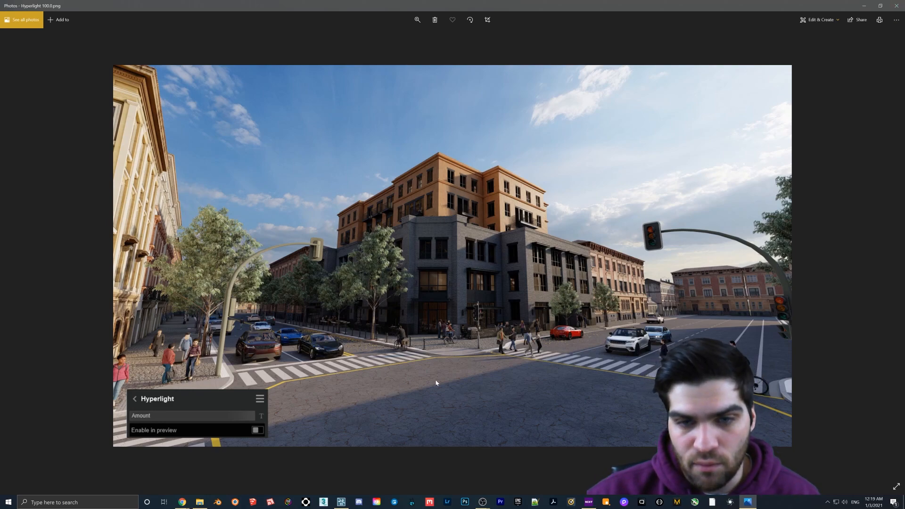
pyautogui.click(897, 5)
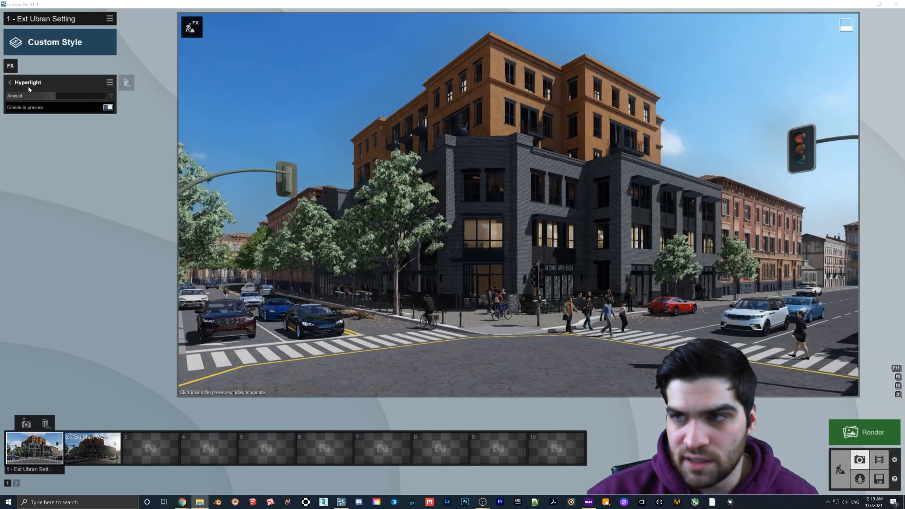
# In Lumion, set the Hyperlight Amount to 25 and return to the effect list.
pyautogui.moveTo(54, 96); pyautogui.dragTo(152, 95)
pyautogui.click(110, 96)
pyautogui.write('25')
pyautogui.press('Return')
pyautogui.click(14, 86)
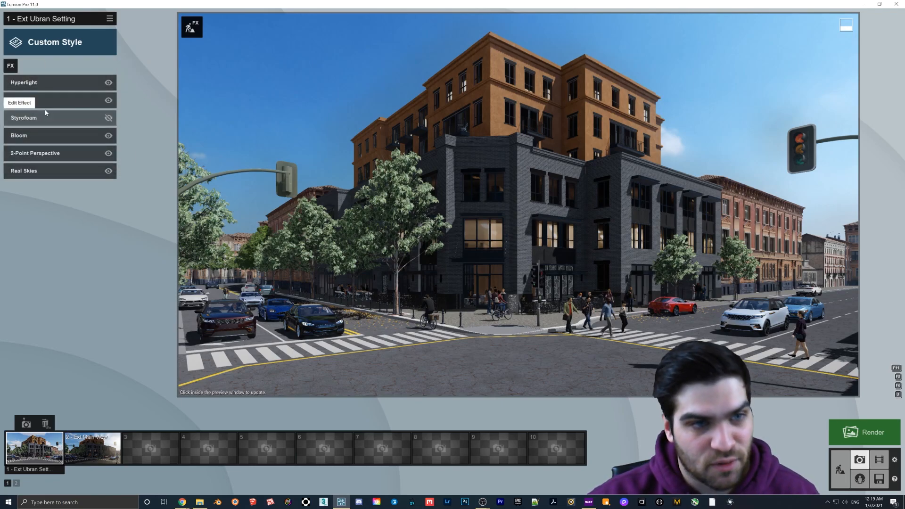
# Leave Styrofoam switched off and shorten the camera's focal length slightly below 20.6 mm to widen the street view.
pyautogui.click(108, 118)
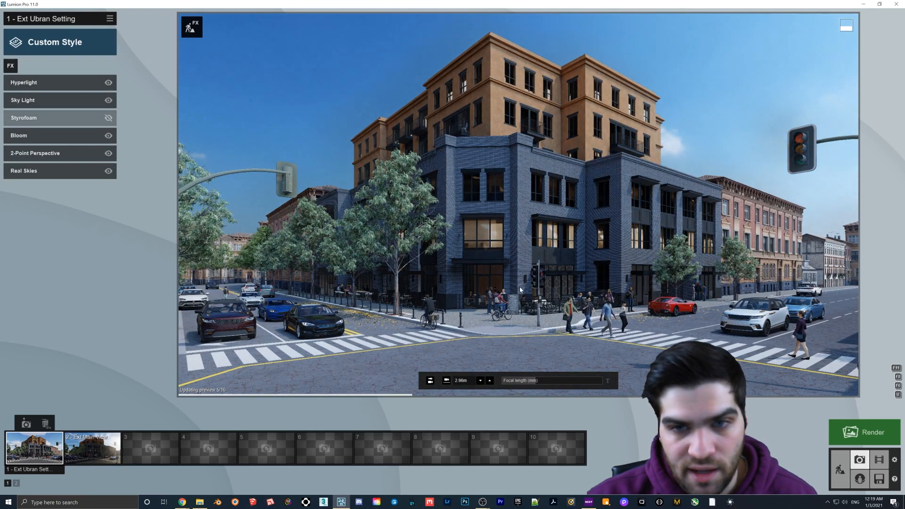
pyautogui.moveTo(536, 382)
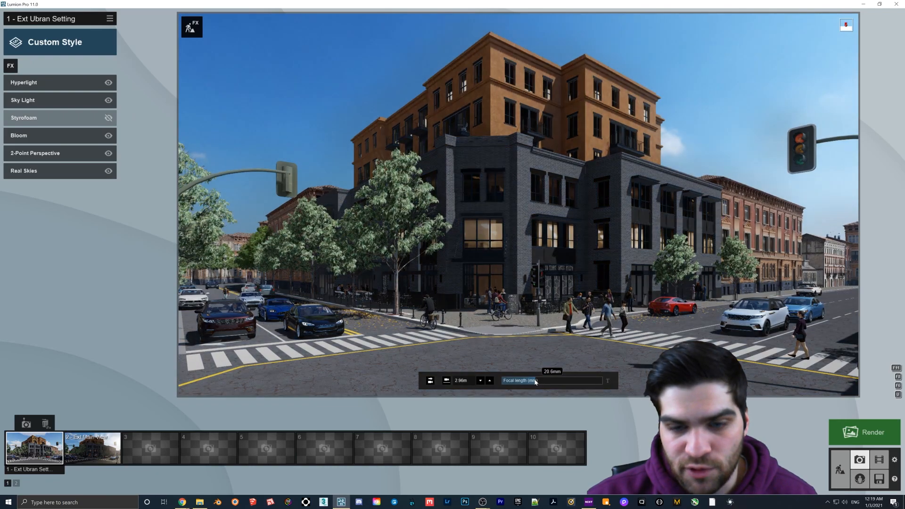
pyautogui.moveTo(536, 382); pyautogui.dragTo(534, 382)
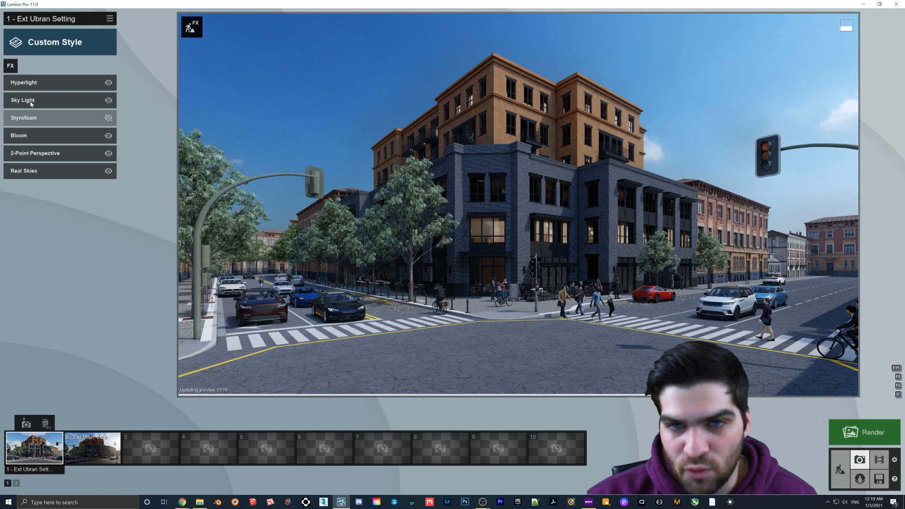
# Look at the Clear presets of the Real Skies effect, keep the selected sky, and return to the effect list.
pyautogui.click(24, 170)
pyautogui.click(41, 109)
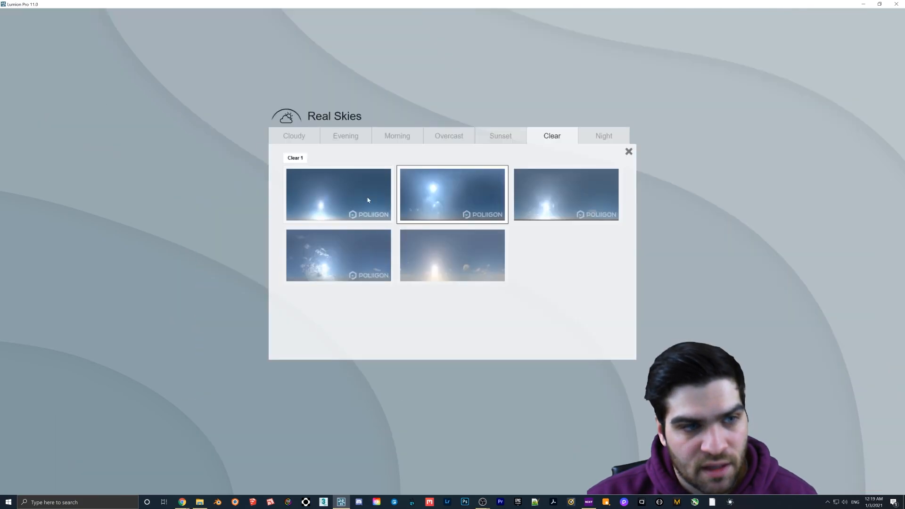
pyautogui.click(628, 149)
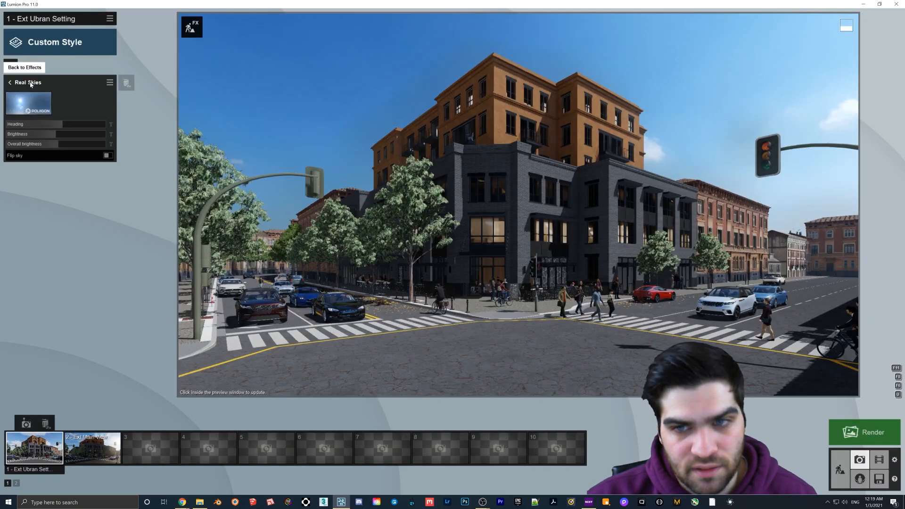
pyautogui.click(11, 66)
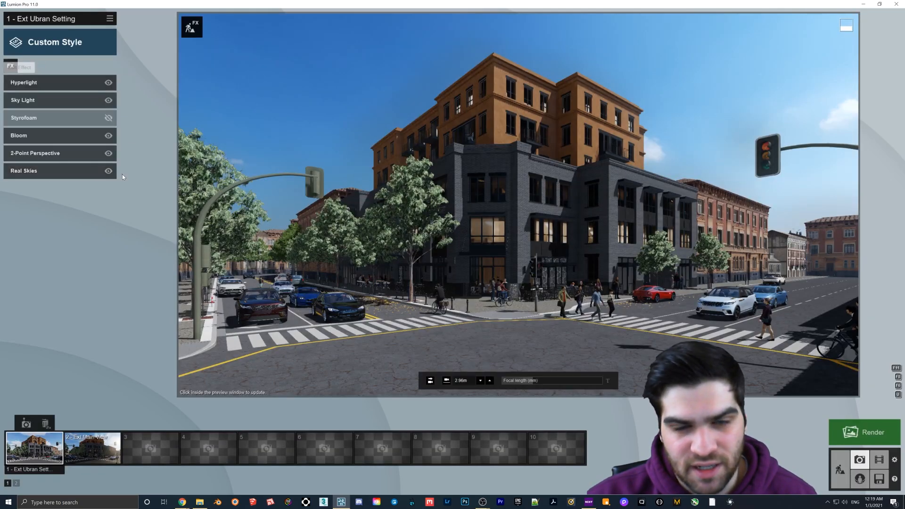
# Switch to Build mode and reposition the camera over the intersection to view the whole street corner.
pyautogui.click(842, 469)
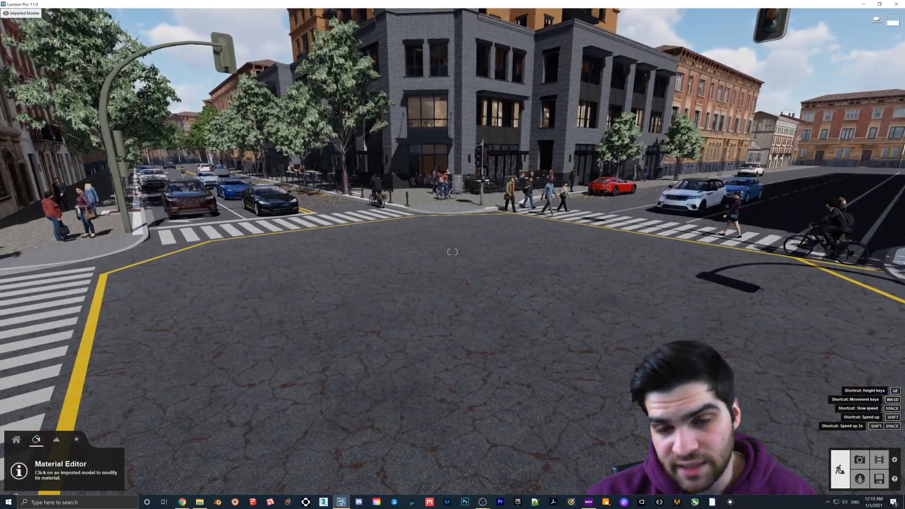
pyautogui.moveTo(472, 368); pyautogui.dragTo(473, 316, button='right')
pyautogui.press('s')
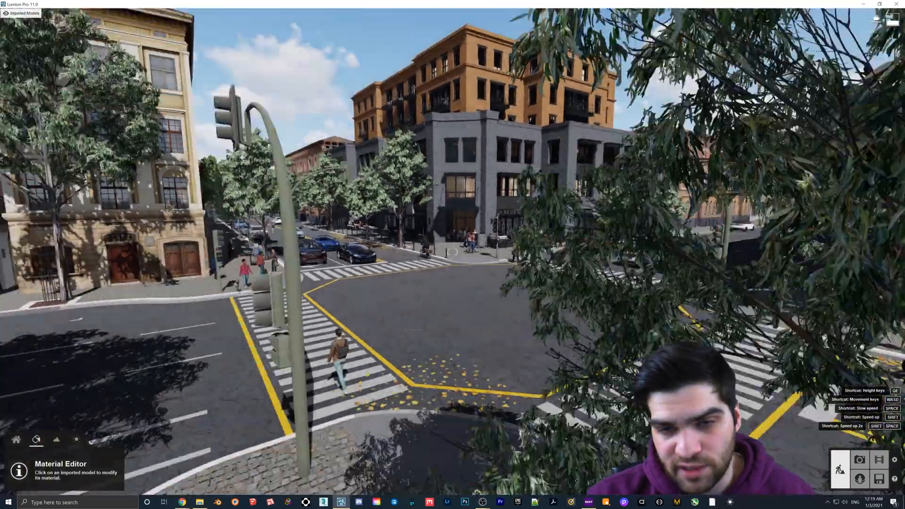
pyautogui.press('w')
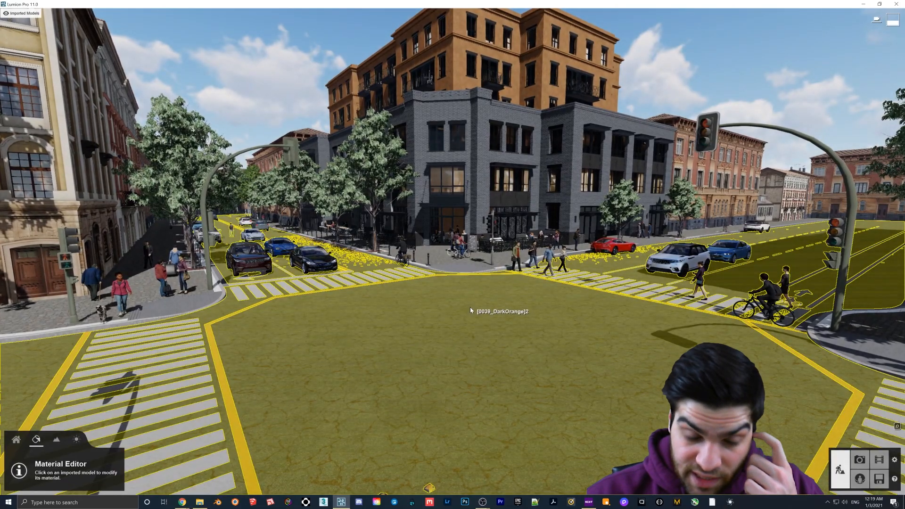
# Place the imported HDRI sphere model in the middle of the street intersection.
pyautogui.press('s')
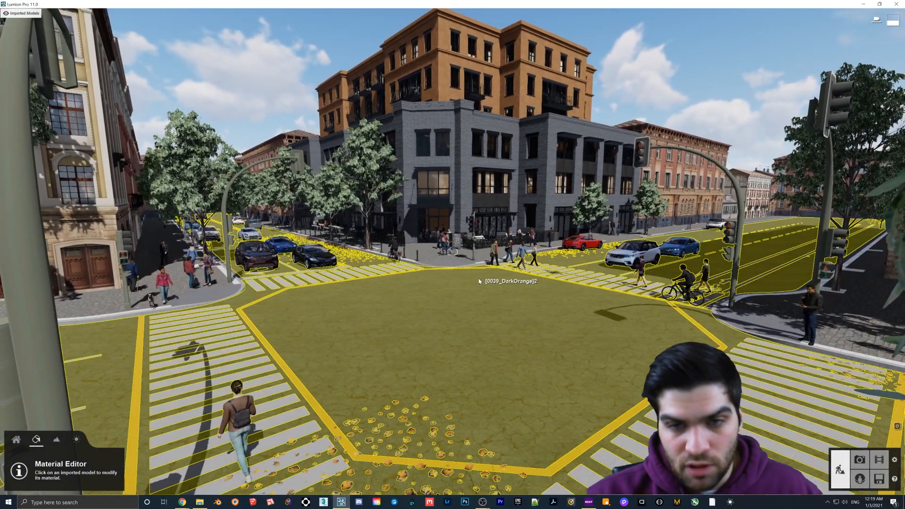
pyautogui.click(17, 440)
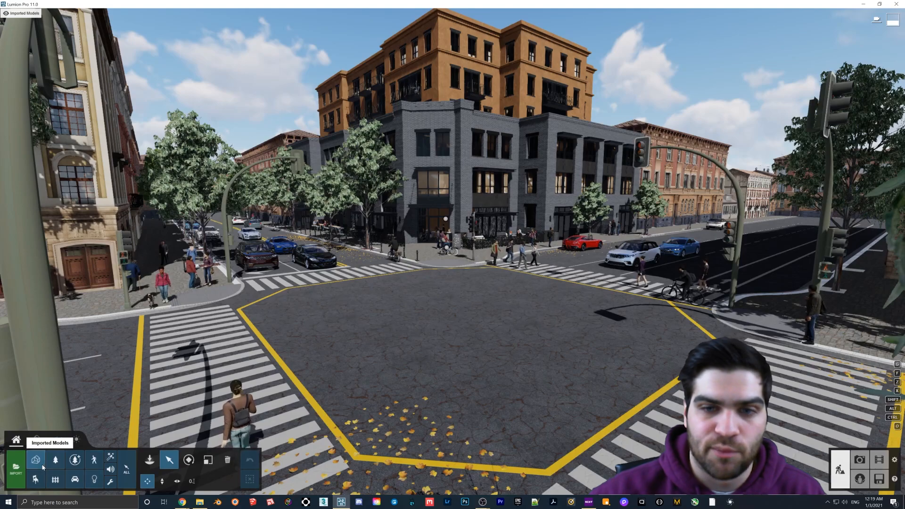
pyautogui.click(150, 460)
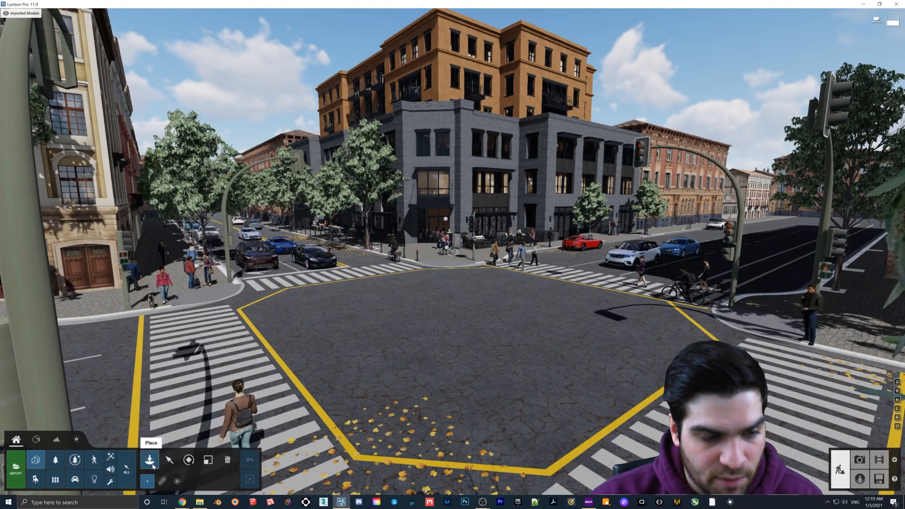
pyautogui.click(22, 106)
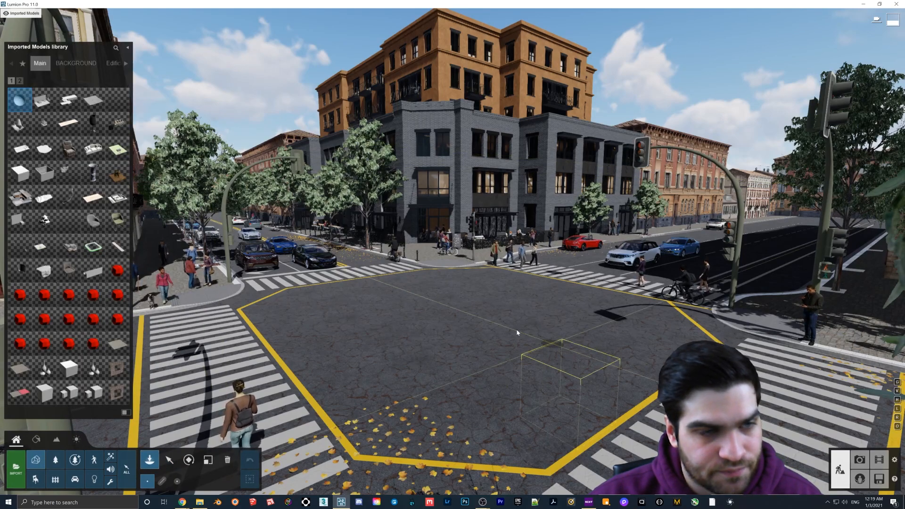
pyautogui.click(464, 320)
# Raise the small HDRI sphere vertically from the intersection into the sky in front of the corner building.
pyautogui.click(173, 463)
pyautogui.press('s')
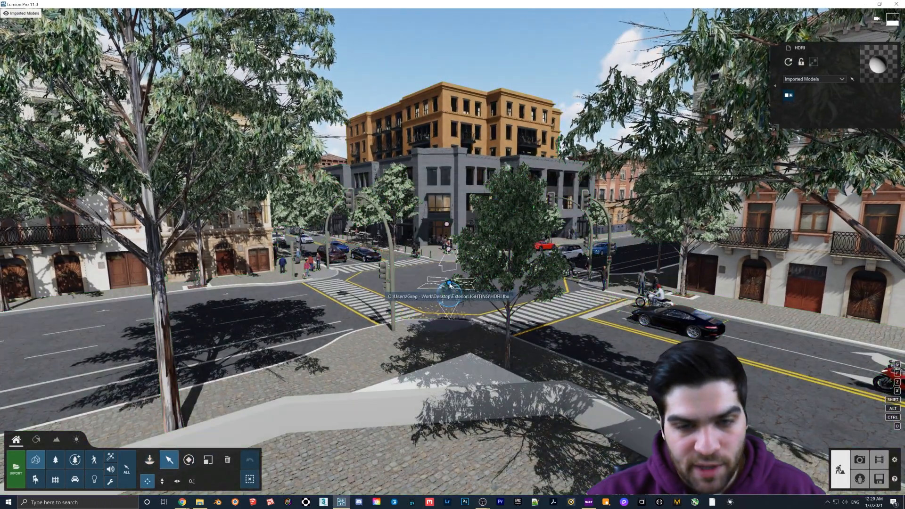
pyautogui.moveTo(451, 285); pyautogui.dragTo(452, 206)
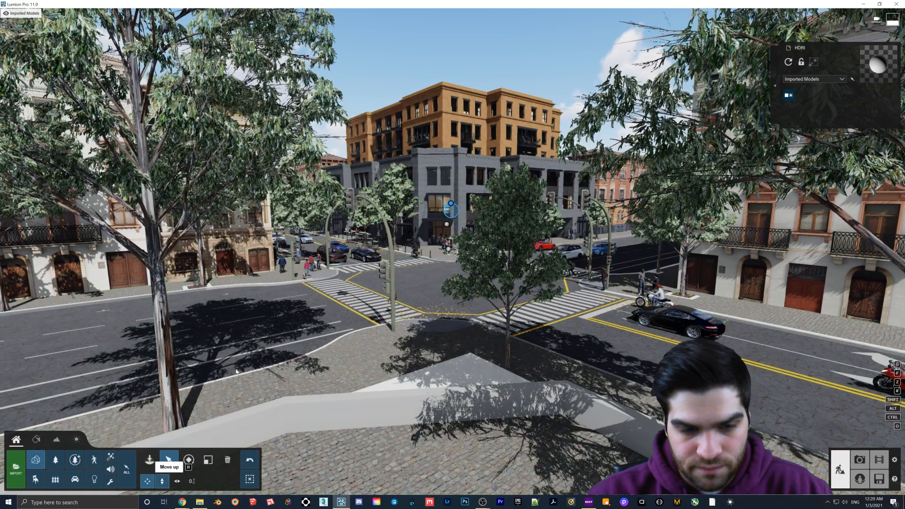
pyautogui.click(162, 481)
pyautogui.click(257, 464)
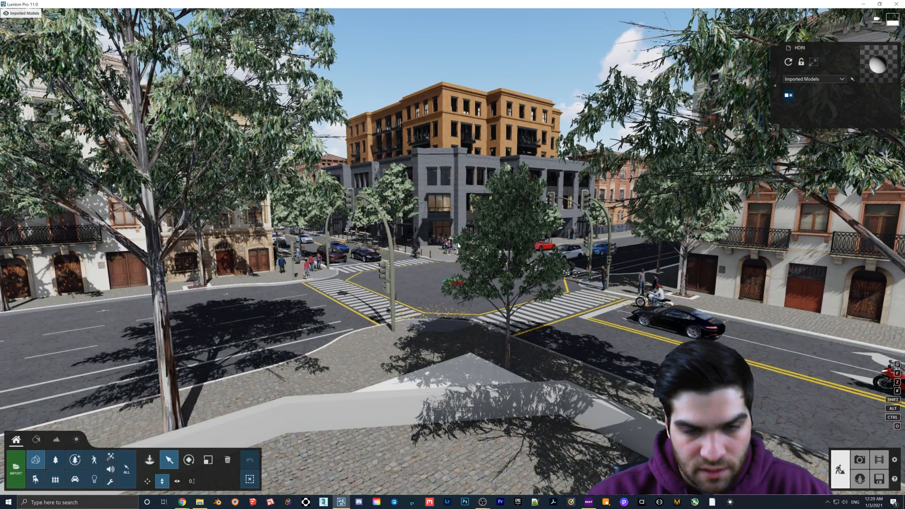
pyautogui.moveTo(451, 285); pyautogui.dragTo(453, 4)
pyautogui.moveTo(452, 252); pyautogui.dragTo(450, 102, button='right')
# Scale the HDRI sphere up until its dome spans the surrounding city blocks.
pyautogui.press('l')
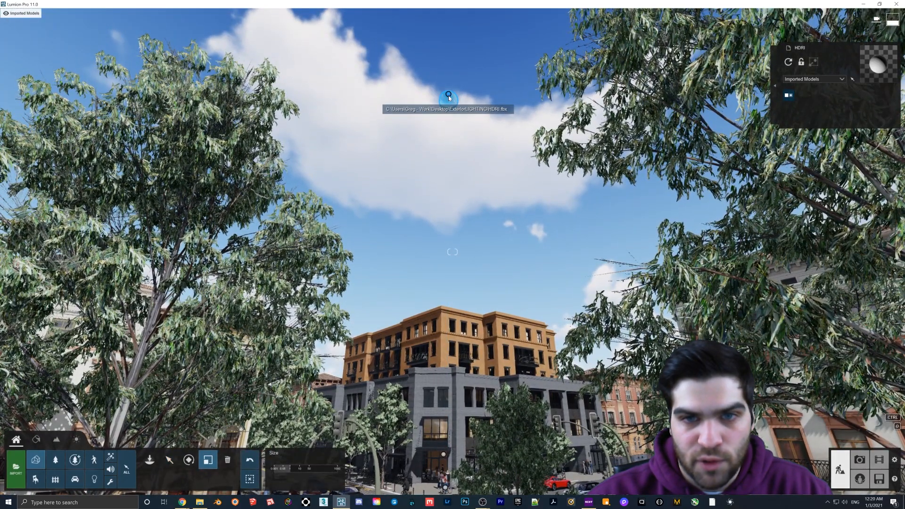
pyautogui.moveTo(449, 98); pyautogui.dragTo(501, 96)
pyautogui.moveTo(535, 121); pyautogui.dragTo(0, 1)
pyautogui.moveTo(438, 166); pyautogui.dragTo(413, 243, button='right')
pyautogui.hotkey('shift', 's')
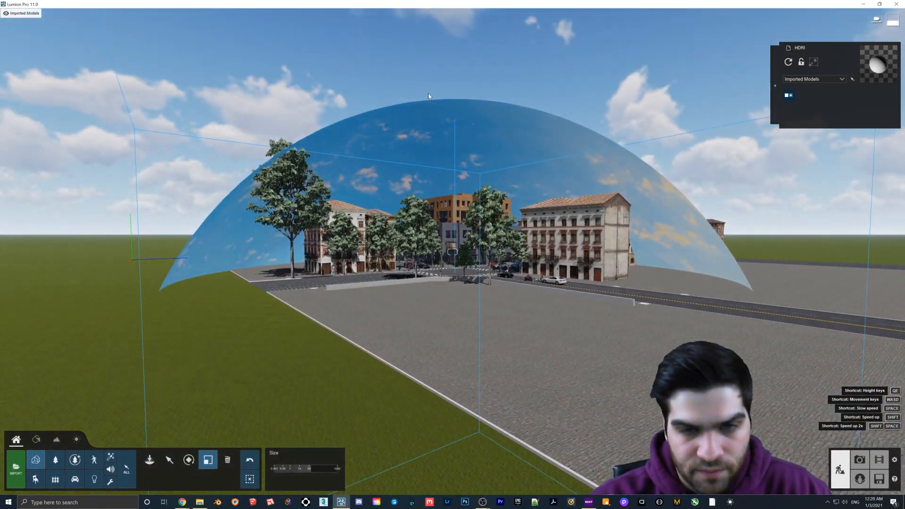
# Raise the enlarged HDRI sphere vertically so its panorama horizon sits higher around the buildings.
pyautogui.click(170, 462)
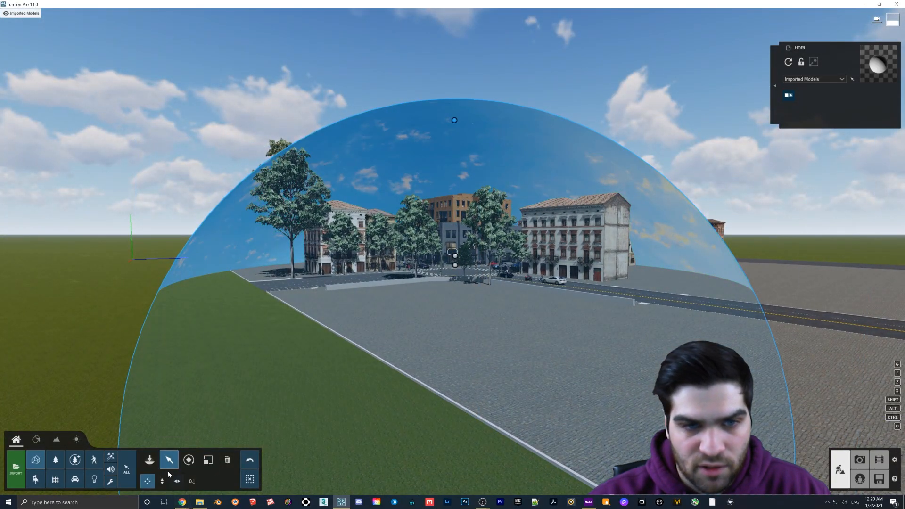
pyautogui.moveTo(455, 120); pyautogui.dragTo(282, 3)
pyautogui.moveTo(448, 217); pyautogui.dragTo(477, 50, button='right')
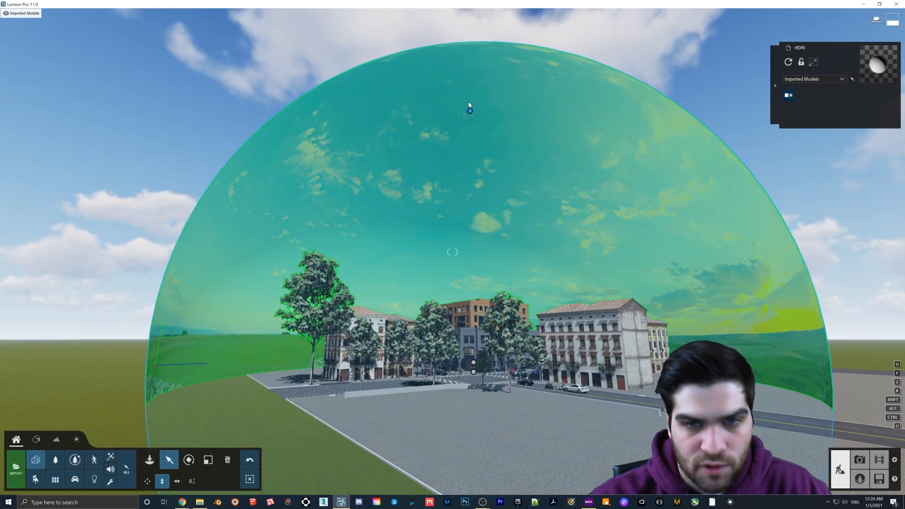
pyautogui.click(469, 113)
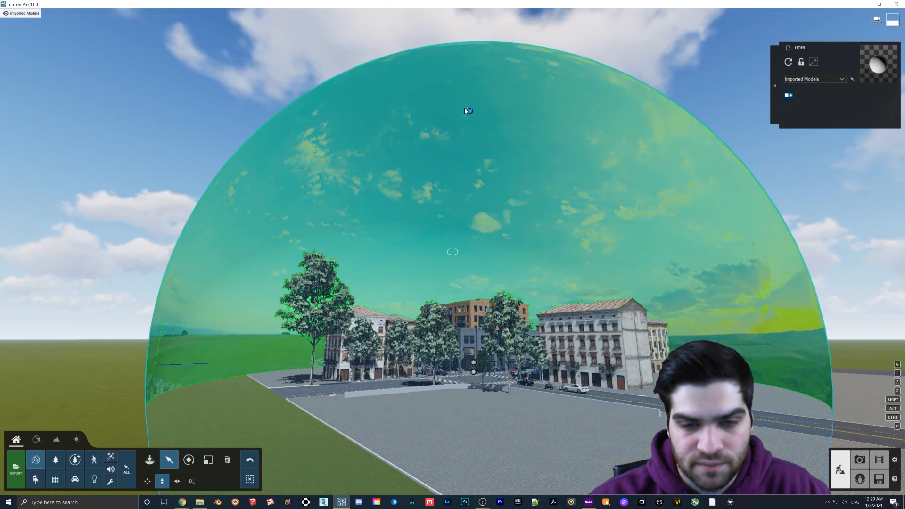
pyautogui.moveTo(470, 111); pyautogui.dragTo(445, 18)
pyautogui.moveTo(546, 372); pyautogui.dragTo(571, 255, button='right')
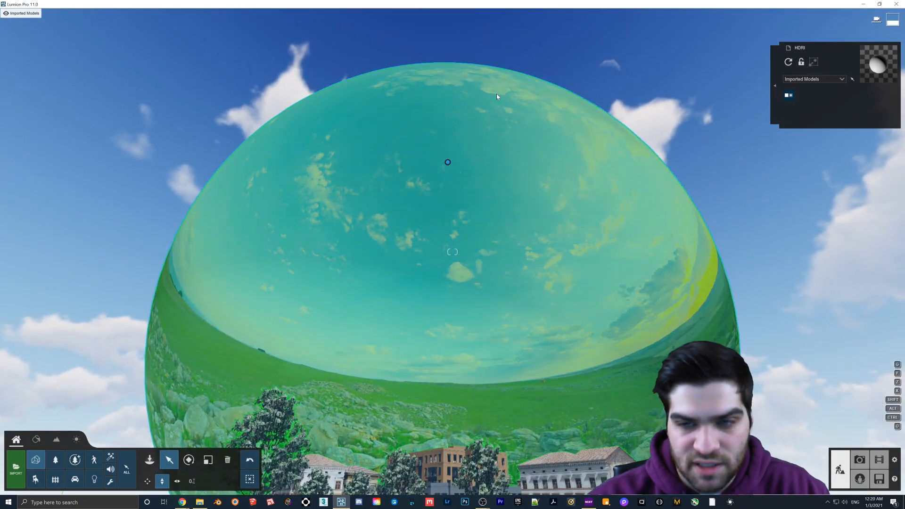
# Enlarge the HDRI sphere further so its sky surrounds the whole scene.
pyautogui.press('l')
pyautogui.moveTo(462, 175); pyautogui.dragTo(109, 0)
pyautogui.moveTo(1, 1); pyautogui.dragTo(0, 0)
pyautogui.moveTo(446, 162); pyautogui.dragTo(408, 230, button='right')
# Shift the enlarged HDRI sphere horizontally over the city scene.
pyautogui.click(170, 460)
pyautogui.moveTo(505, 264); pyautogui.dragTo(502, 116, button='right')
pyautogui.moveTo(452, 139); pyautogui.dragTo(450, 193)
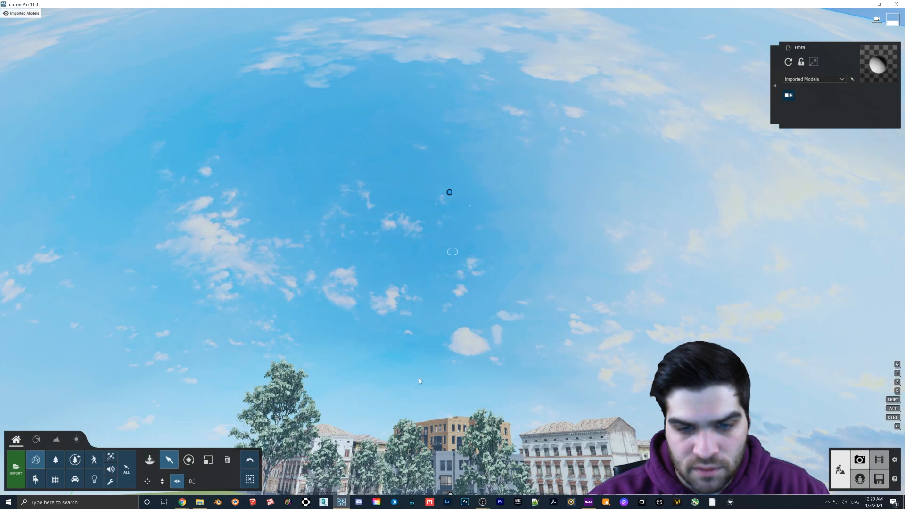
# Restore the "1 - Ext Ubran Setting" camera in Photo mode and preview the effects with the view tilted slightly up.
pyautogui.click(859, 460)
pyautogui.click(34, 448)
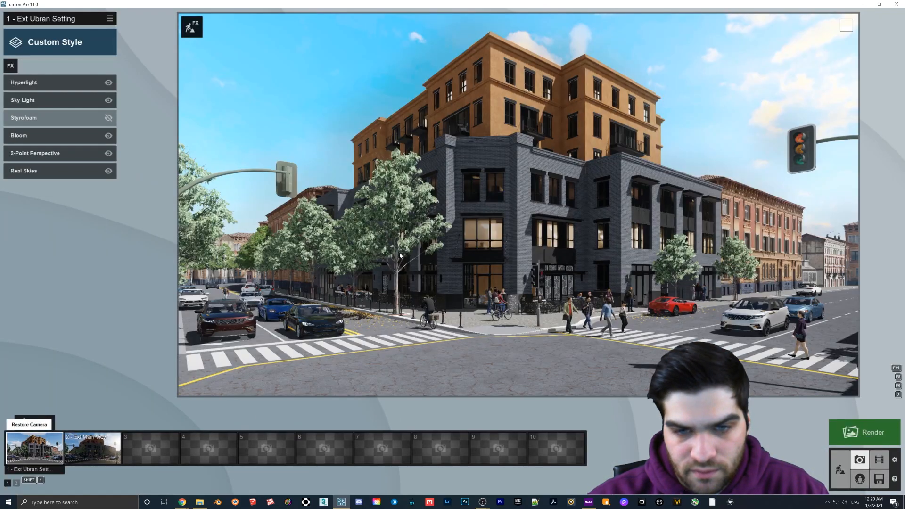
pyautogui.click(452, 218)
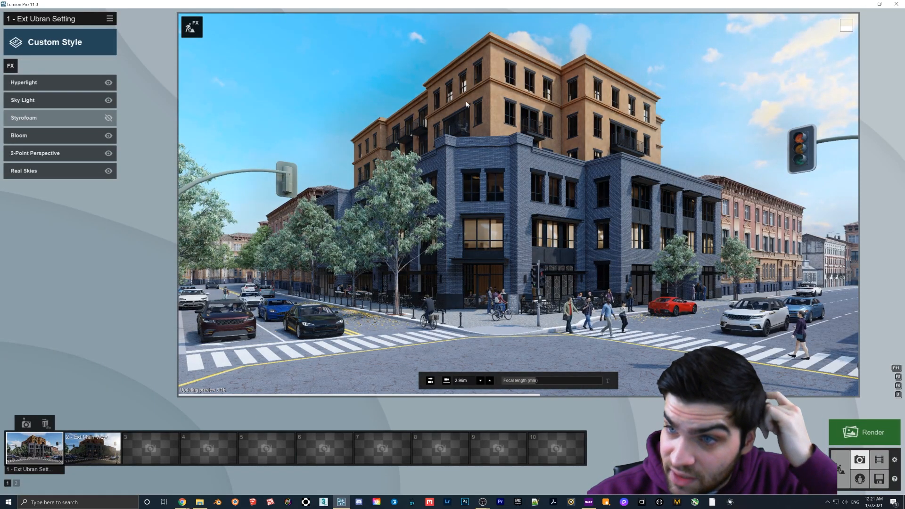
pyautogui.moveTo(502, 127); pyautogui.dragTo(497, 107, button='right')
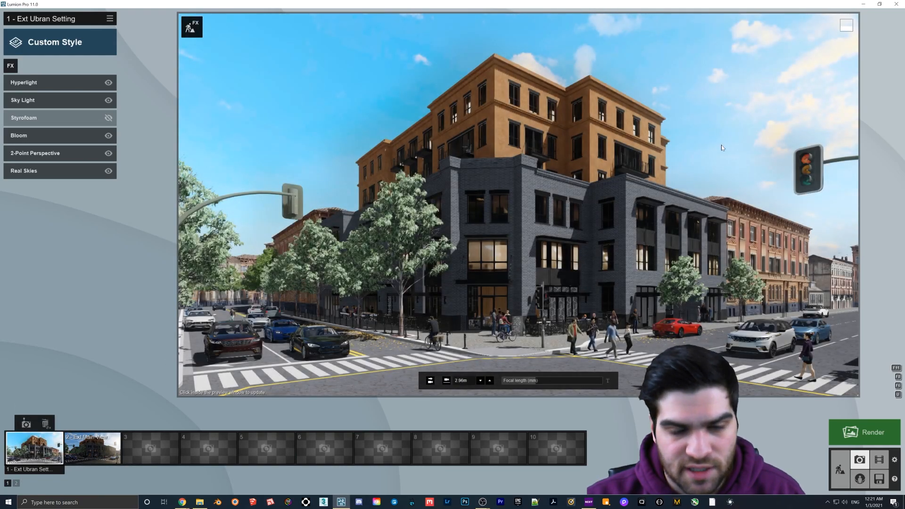
pyautogui.click(721, 147)
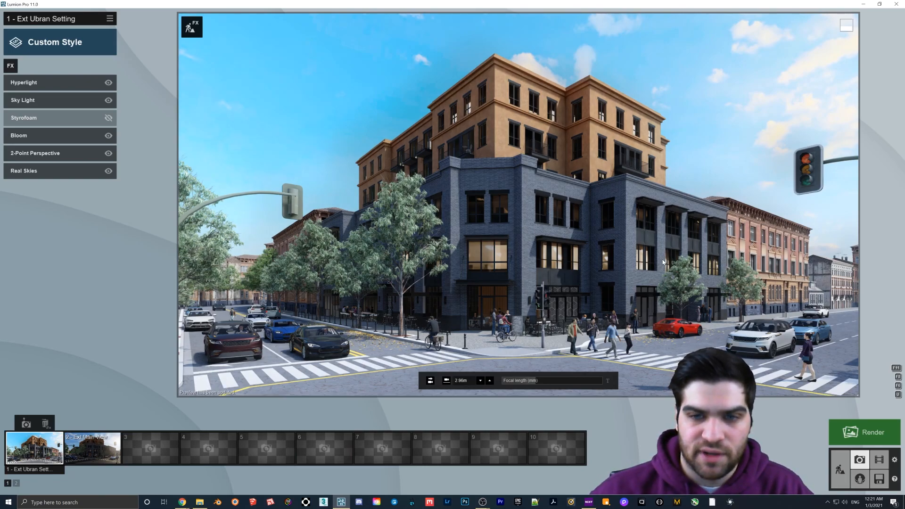
# Switch to Chrome and open the Nature category on HDRI Haven.
pyautogui.moveTo(185, 504)
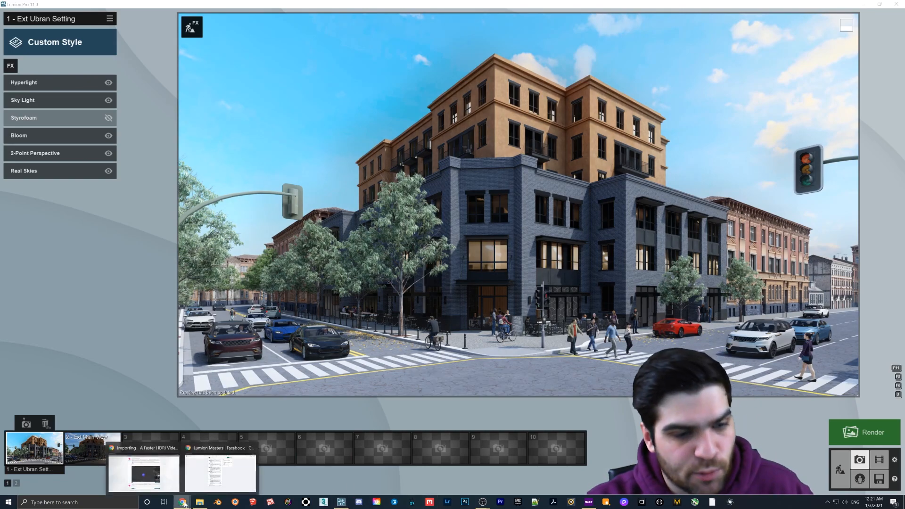
pyautogui.click(253, 448)
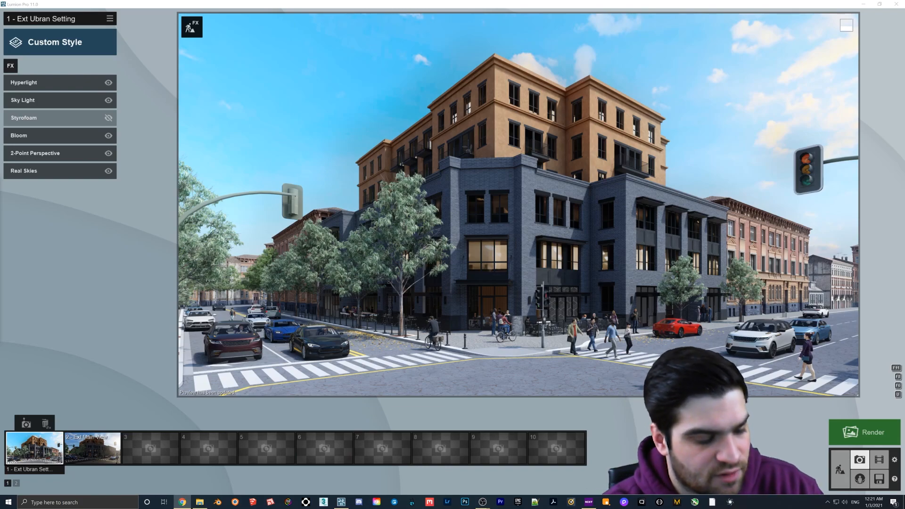
pyautogui.click(182, 502)
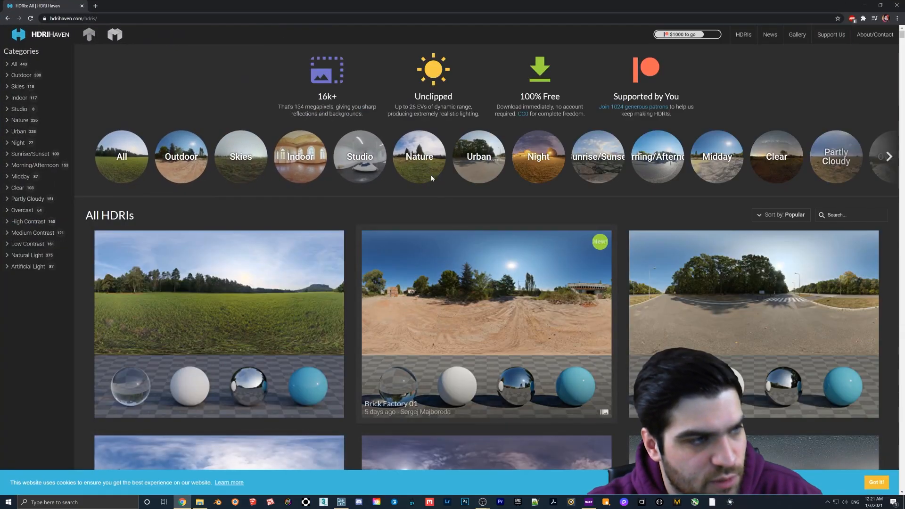
pyautogui.click(419, 161)
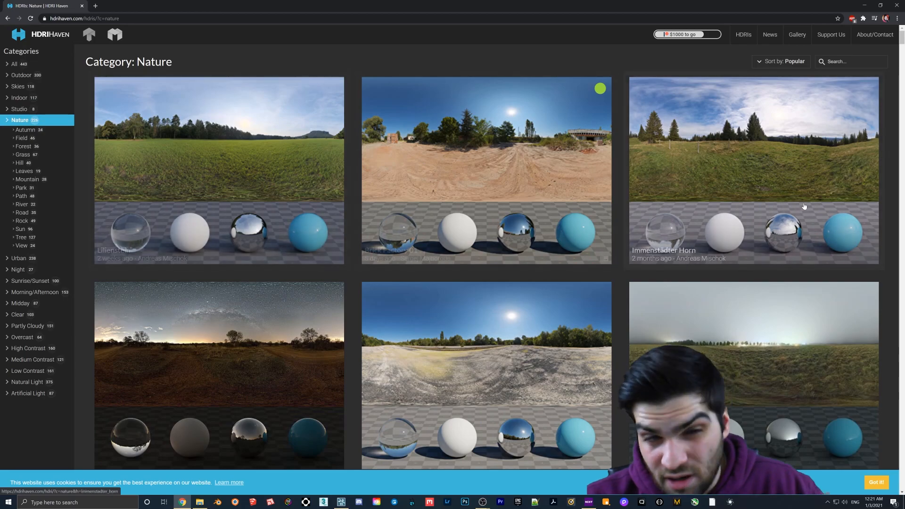
# Browse the Nature category thumbnails for an HDRI with a suitable sky and ground.
pyautogui.scroll(-8, 657, 197)
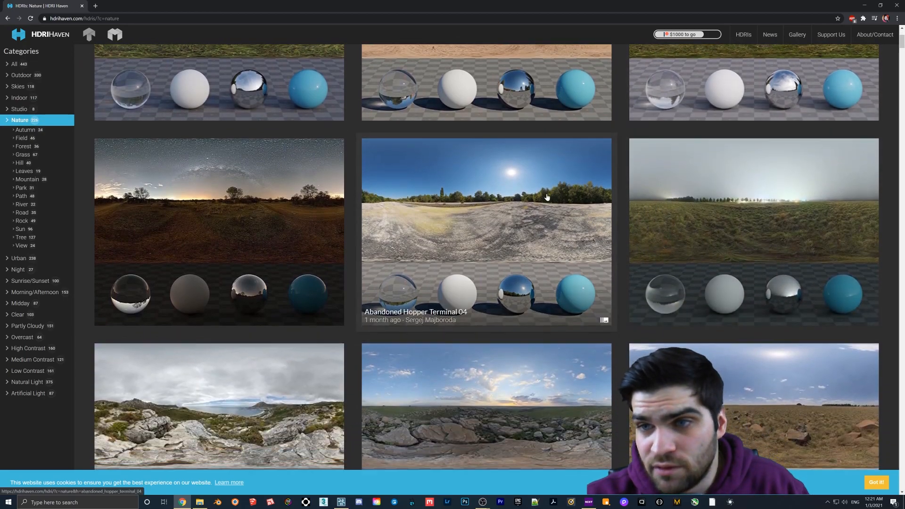
pyautogui.scroll(-2, 544, 194)
pyautogui.scroll(1, 528, 104)
pyautogui.scroll(-3, 491, 155)
pyautogui.scroll(-5, 499, 198)
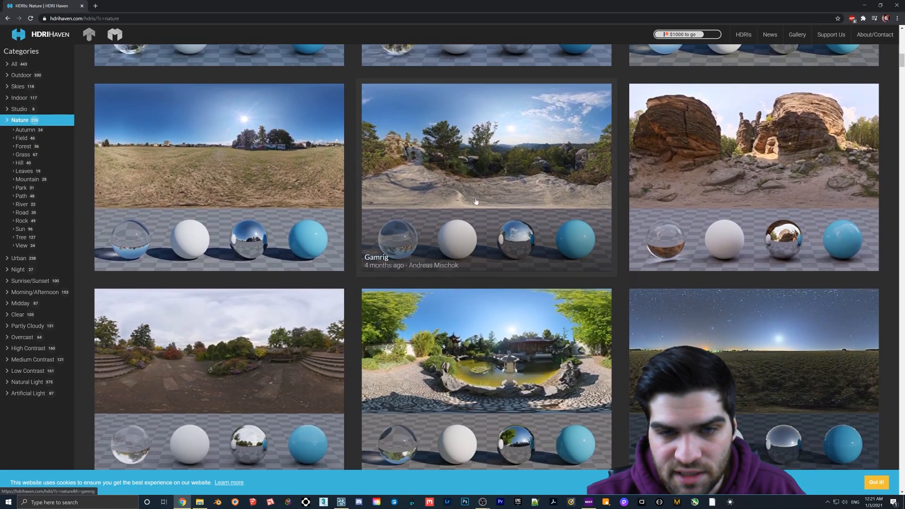
pyautogui.scroll(-3, 460, 212)
pyautogui.scroll(-3, 474, 226)
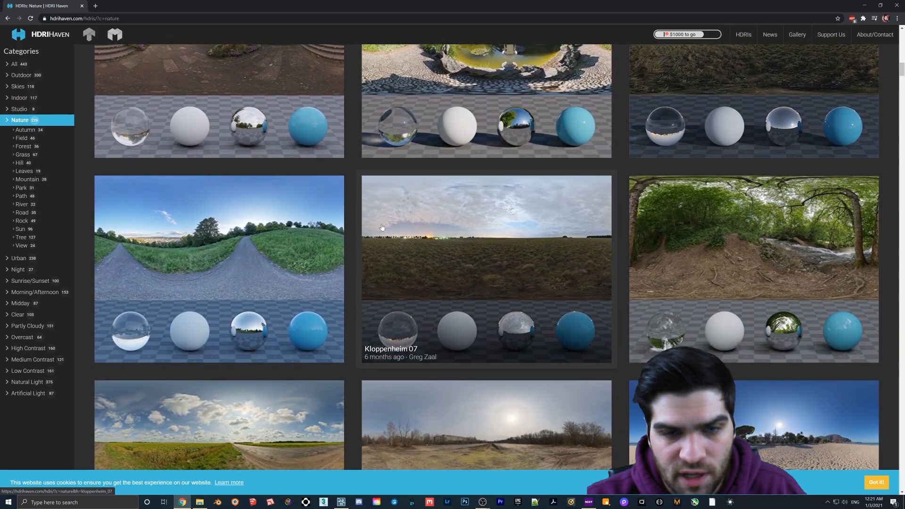
pyautogui.scroll(-1, 485, 232)
pyautogui.scroll(-8, 543, 197)
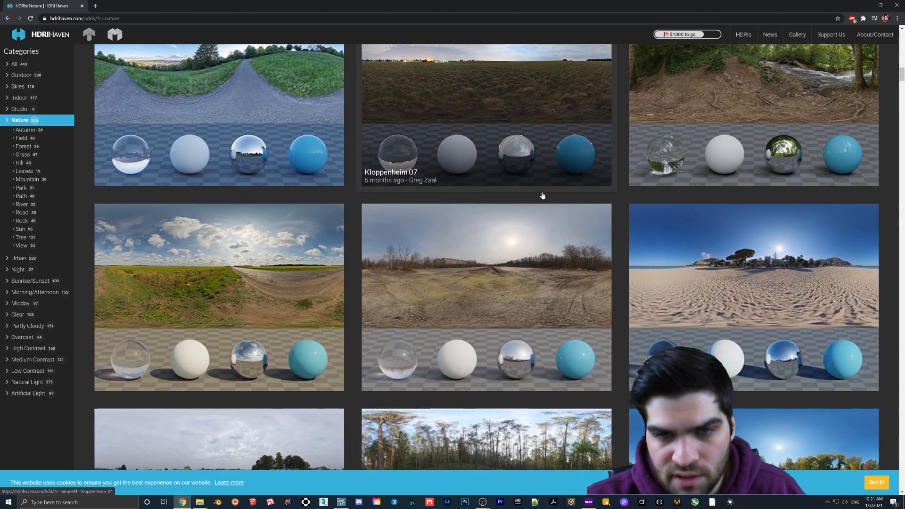
pyautogui.scroll(-1, 543, 197)
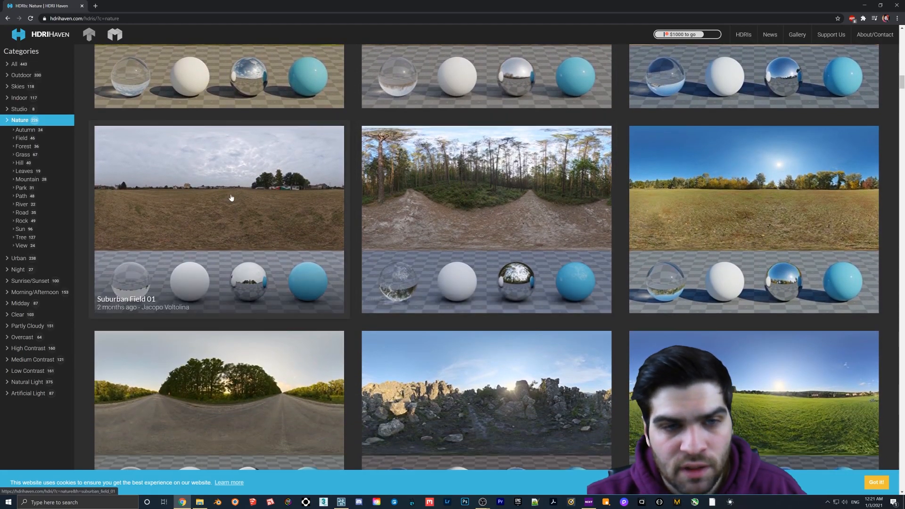
pyautogui.scroll(-7, 232, 197)
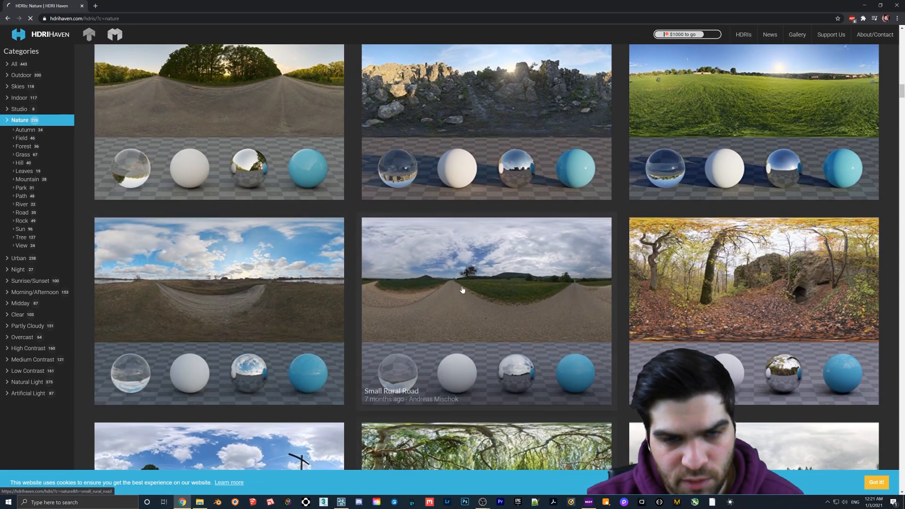
# Open the Small Rural Road HDRI and download its 8K Tonemapped JPG.
pyautogui.click(450, 312)
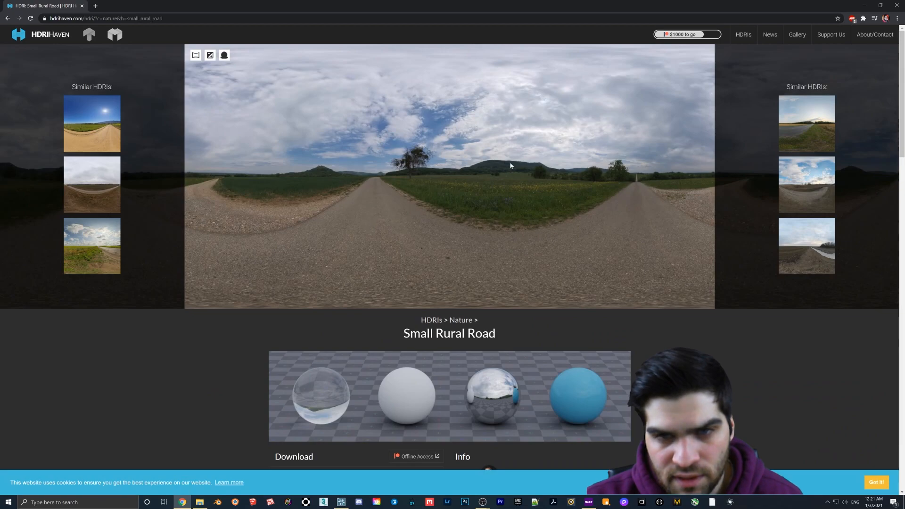
pyautogui.scroll(-3, 487, 159)
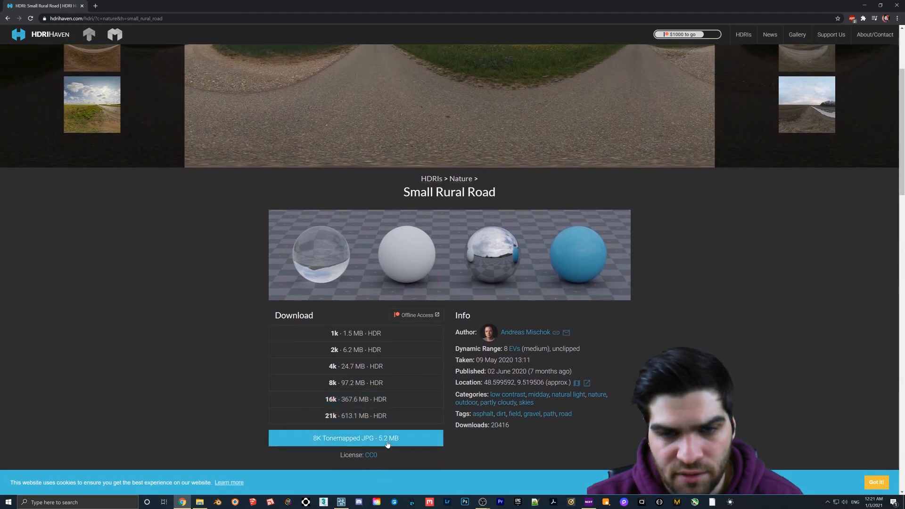
pyautogui.click(387, 443)
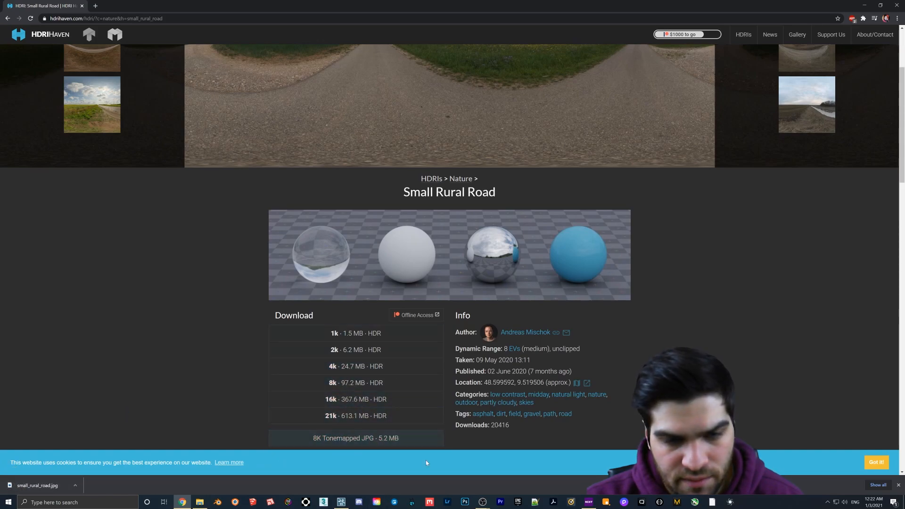
# Switch to Lumion and replace the color map of the sky sphere's material with the downloaded small_rural_road.jpg.
pyautogui.click(340, 502)
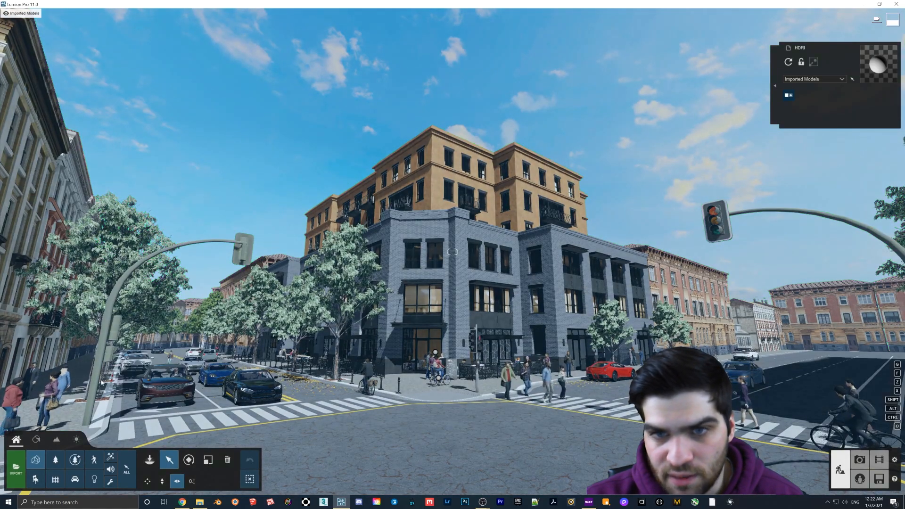
pyautogui.click(35, 439)
pyautogui.click(290, 88)
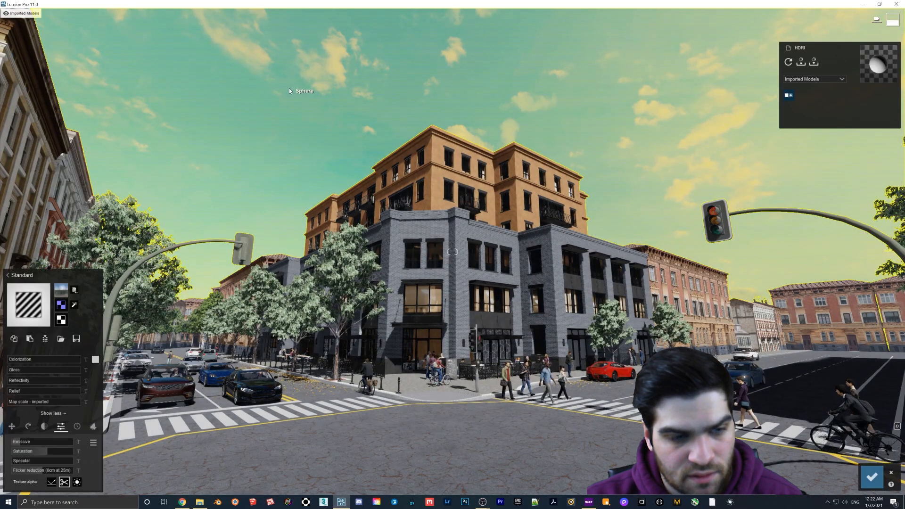
pyautogui.click(61, 290)
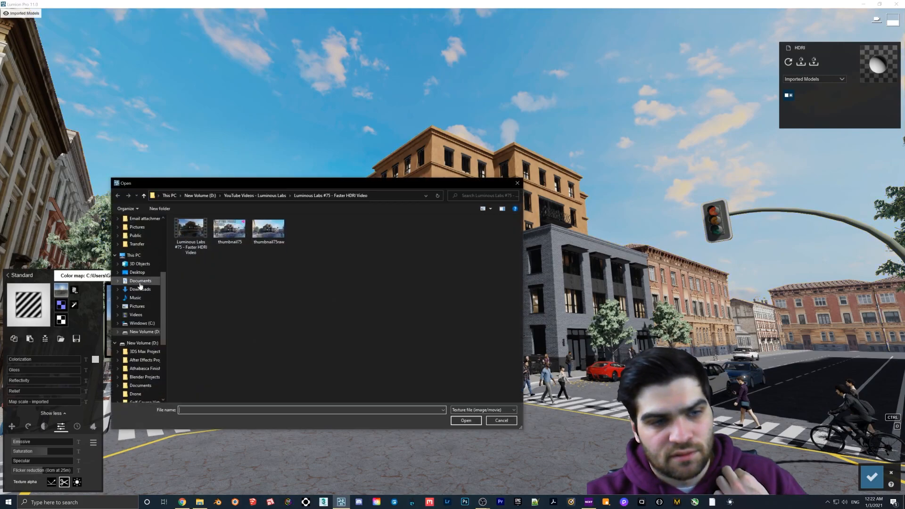
pyautogui.scroll(5, 145, 267)
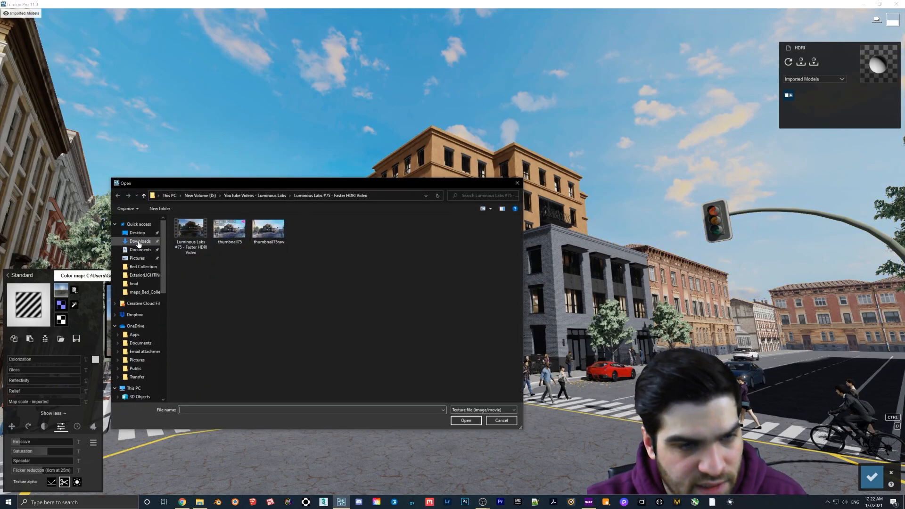
pyautogui.click(140, 241)
pyautogui.doubleClick(219, 233)
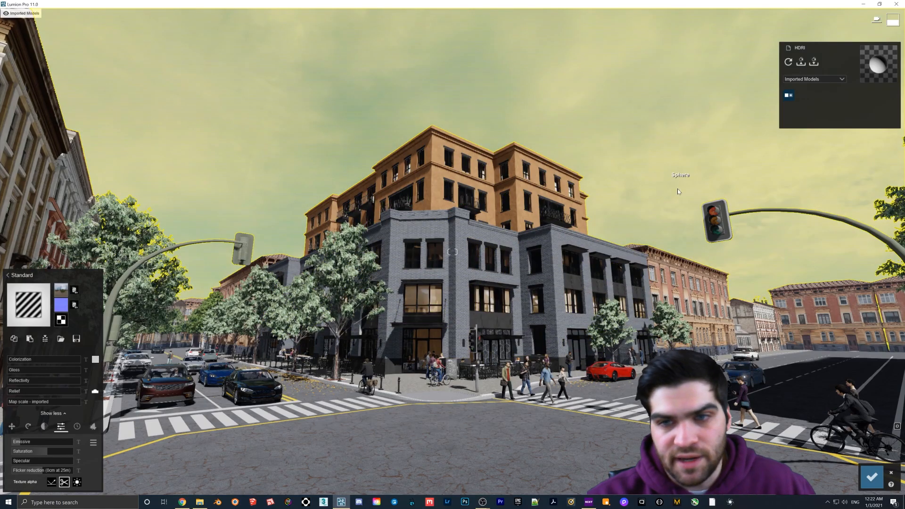
# Adjust the heading of the sphere's texture and save the material changes.
pyautogui.moveTo(678, 188); pyautogui.dragTo(649, 179, button='right')
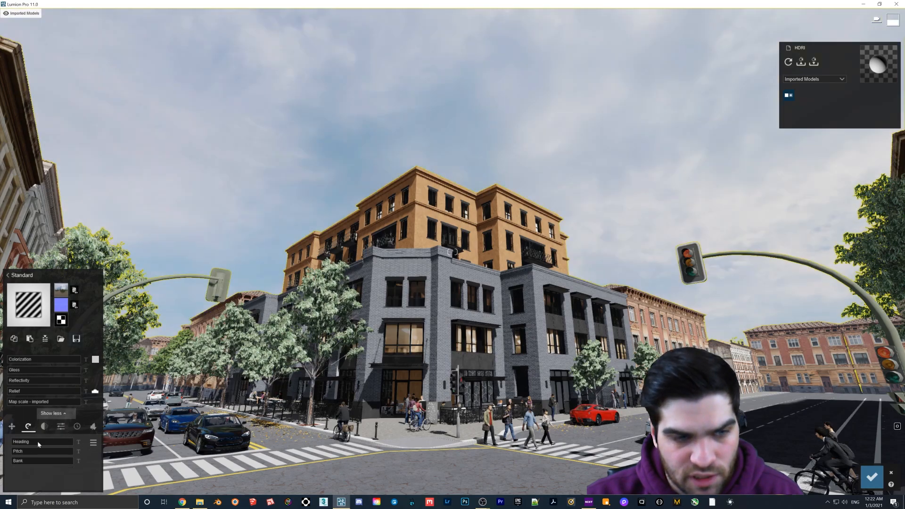
pyautogui.moveTo(22, 442); pyautogui.dragTo(20, 442)
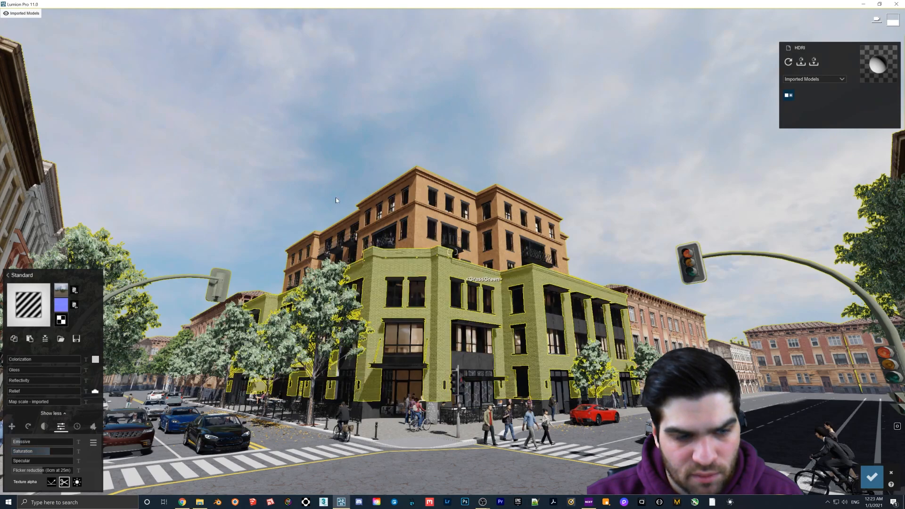
pyautogui.click(394, 213)
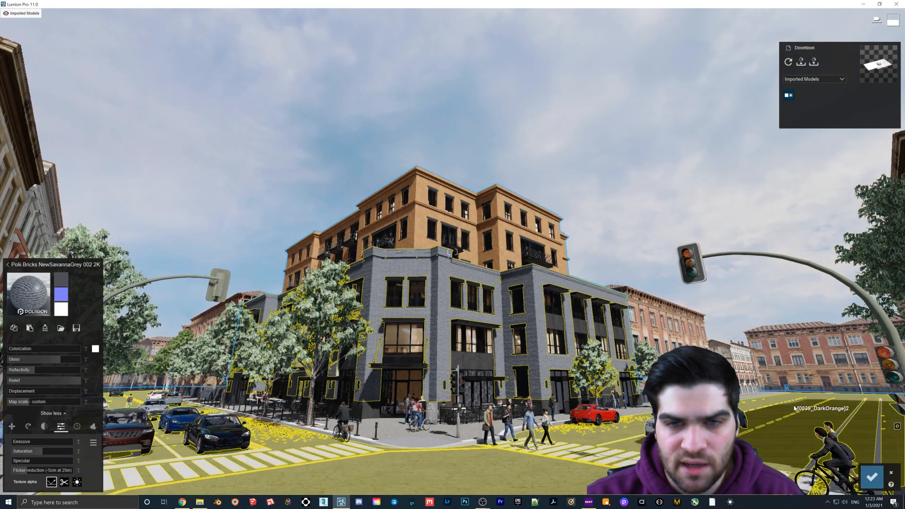
pyautogui.click(869, 486)
# Preview the effects in Photo mode and restore the "1 - Ext Ubran Setting" camera.
pyautogui.click(861, 461)
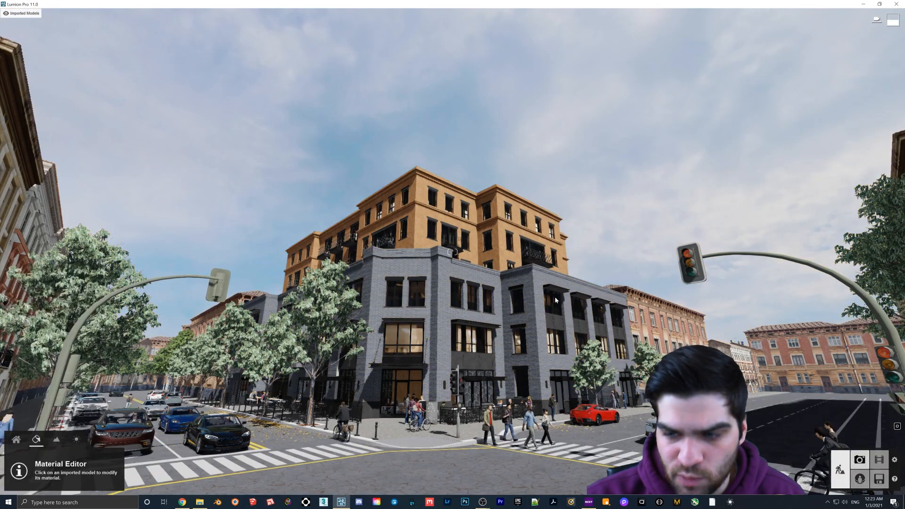
pyautogui.click(557, 295)
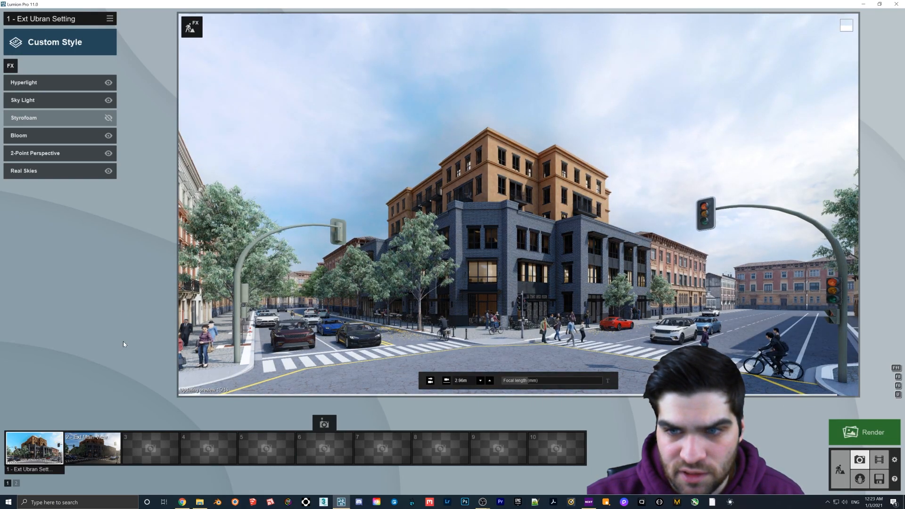
pyautogui.click(34, 448)
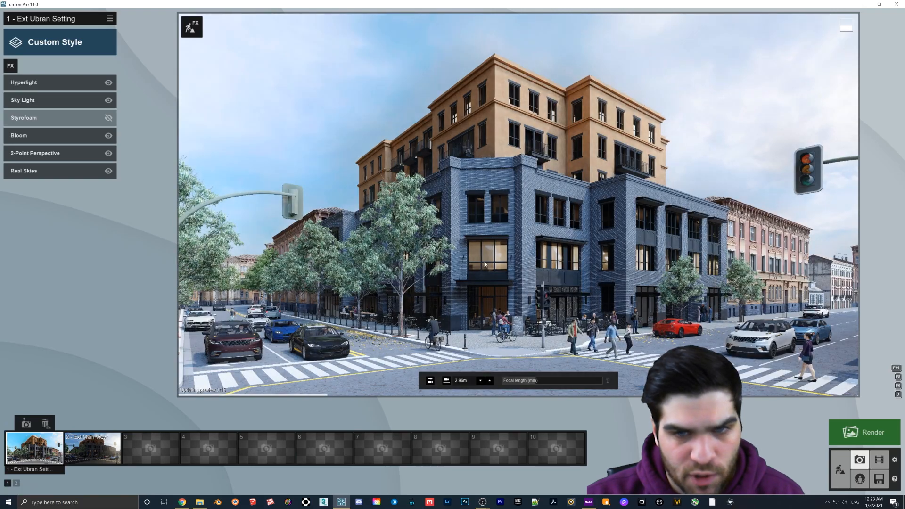
# Rotate the HDRI sphere's heading in Build mode and preview the new sky from the "1 - Ext Ubran Setting" photo camera.
pyautogui.click(840, 469)
pyautogui.moveTo(765, 405); pyautogui.dragTo(118, 375, button='right')
pyautogui.press('q')
pyautogui.press('s')
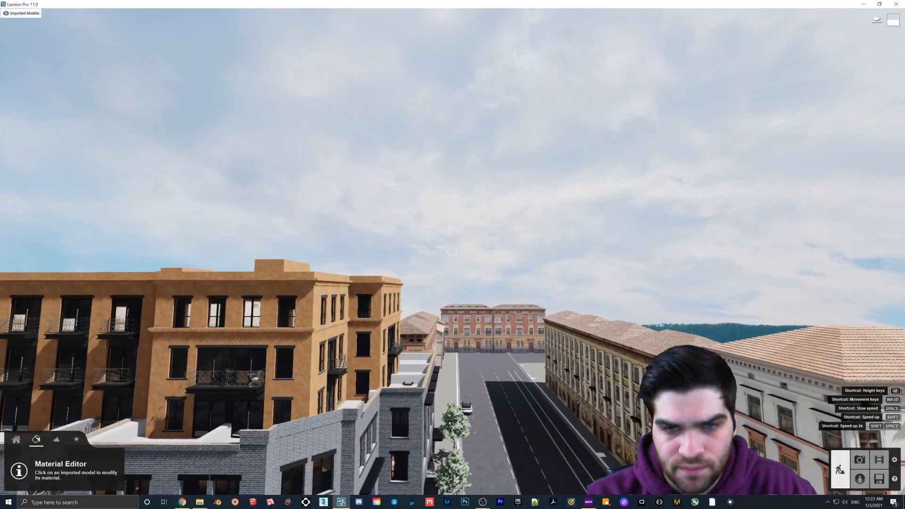
pyautogui.press('s')
pyautogui.moveTo(418, 250); pyautogui.dragTo(507, 144, button='right')
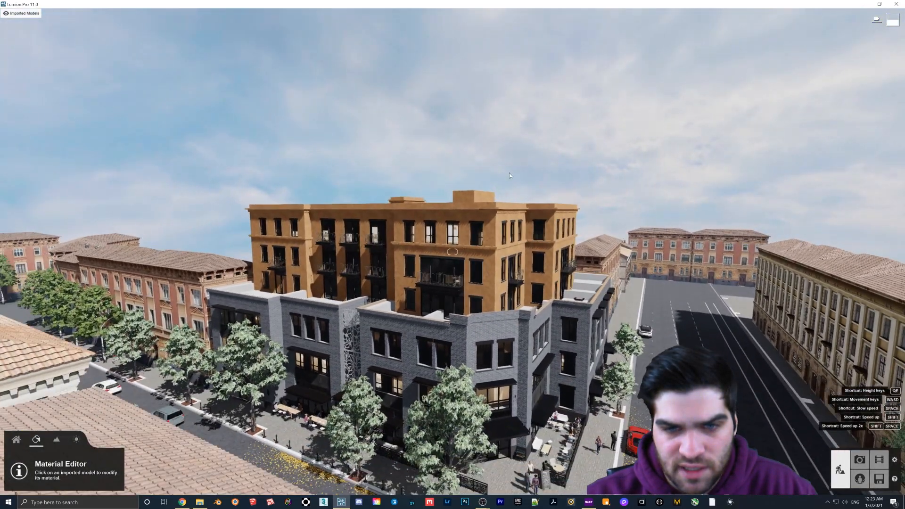
pyautogui.moveTo(590, 141); pyautogui.dragTo(412, 171, button='right')
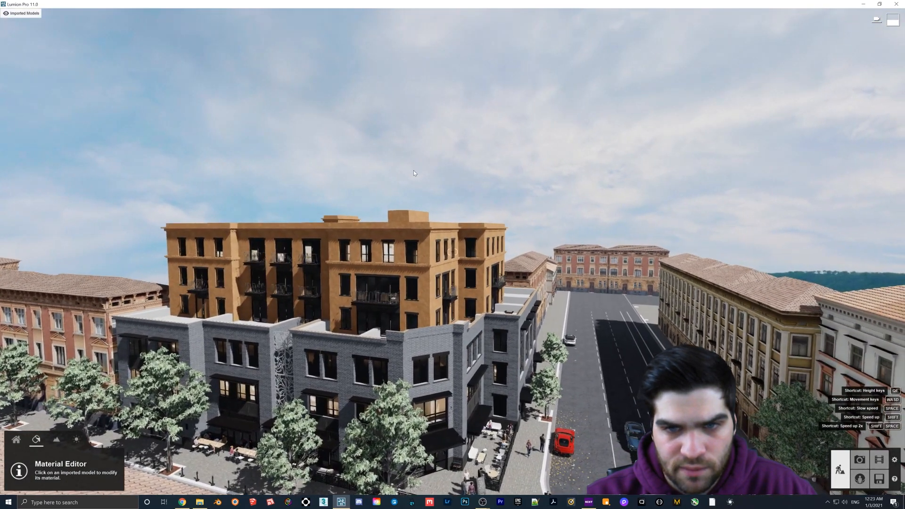
pyautogui.click(17, 445)
pyautogui.click(189, 460)
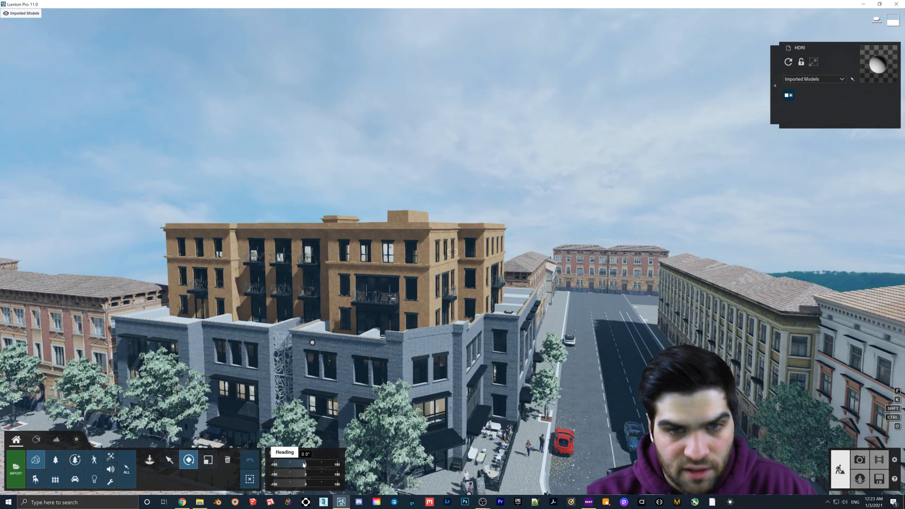
pyautogui.moveTo(308, 462); pyautogui.dragTo(313, 463)
pyautogui.moveTo(306, 466); pyautogui.dragTo(296, 467)
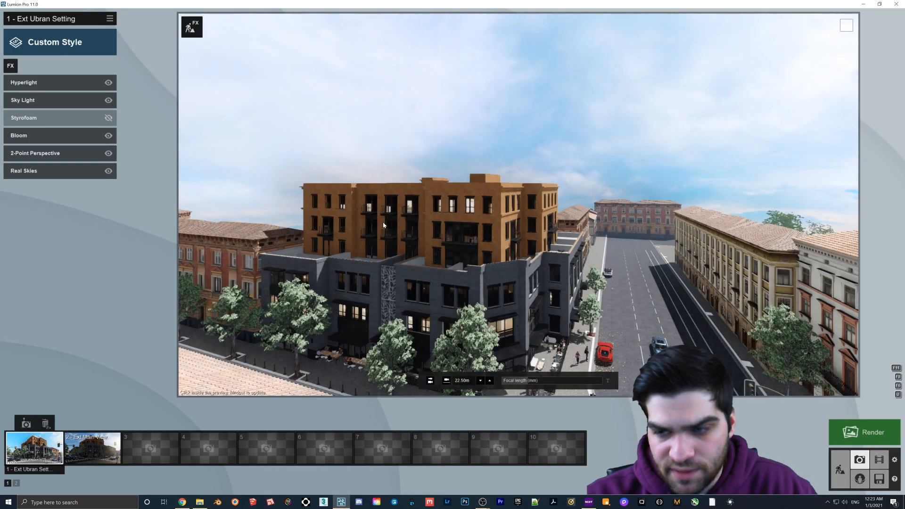
pyautogui.click(42, 447)
pyautogui.click(456, 217)
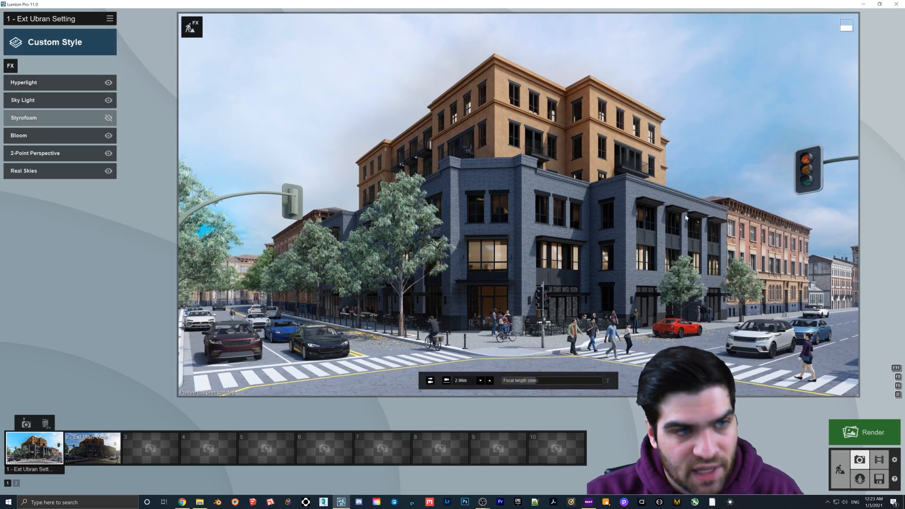
# Set the Sky Light effect's render quality to Ultra and test its brightness at maximum before lowering it to slightly above half.
pyautogui.click(44, 101)
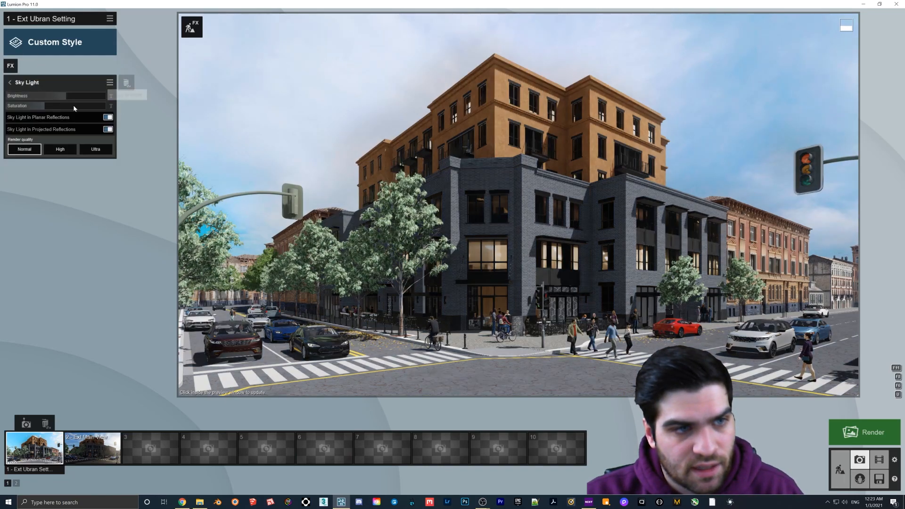
pyautogui.click(96, 149)
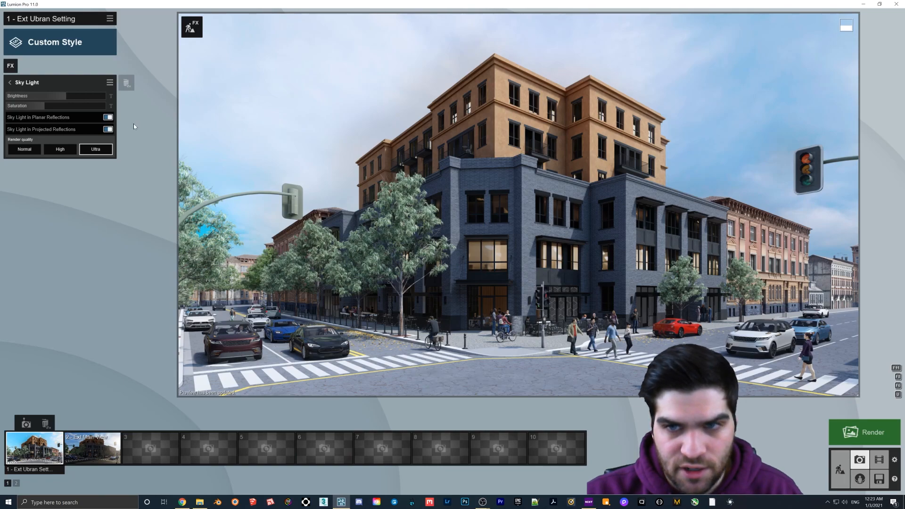
pyautogui.moveTo(68, 98); pyautogui.dragTo(106, 97)
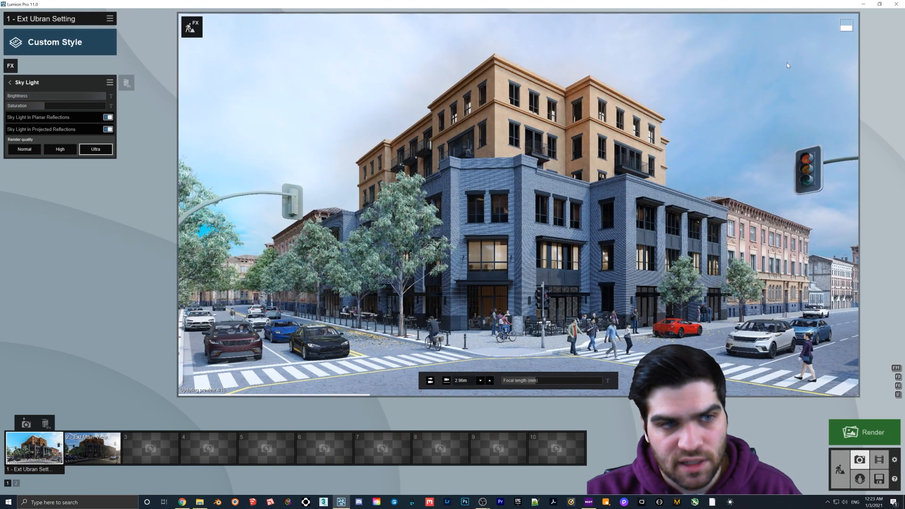
pyautogui.click(64, 97)
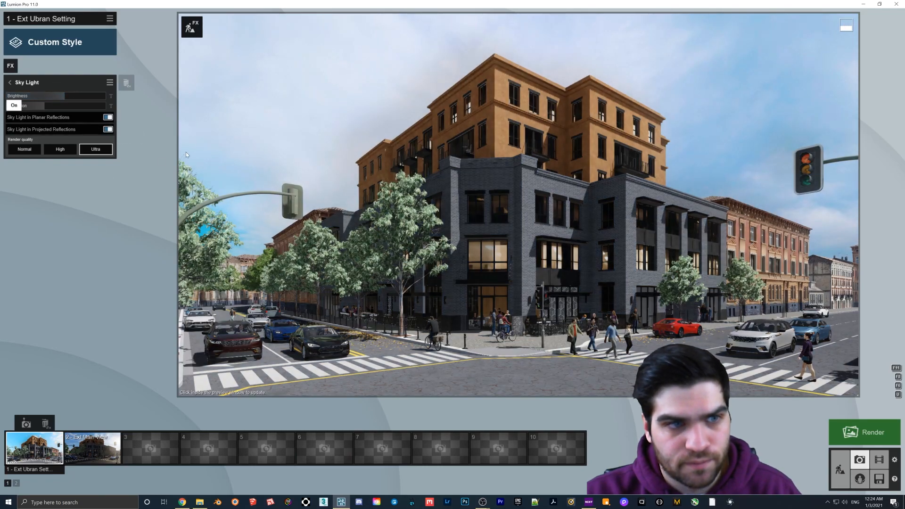
# Turn off Sky Light in planar and projected reflections, refresh the preview, and return to the effects list.
pyautogui.click(109, 117)
pyautogui.click(108, 129)
pyautogui.click(647, 181)
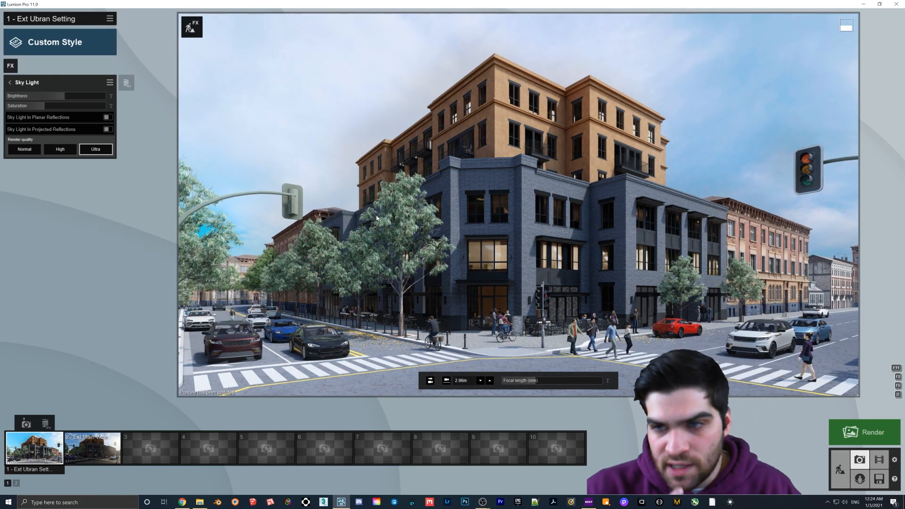
pyautogui.click(30, 86)
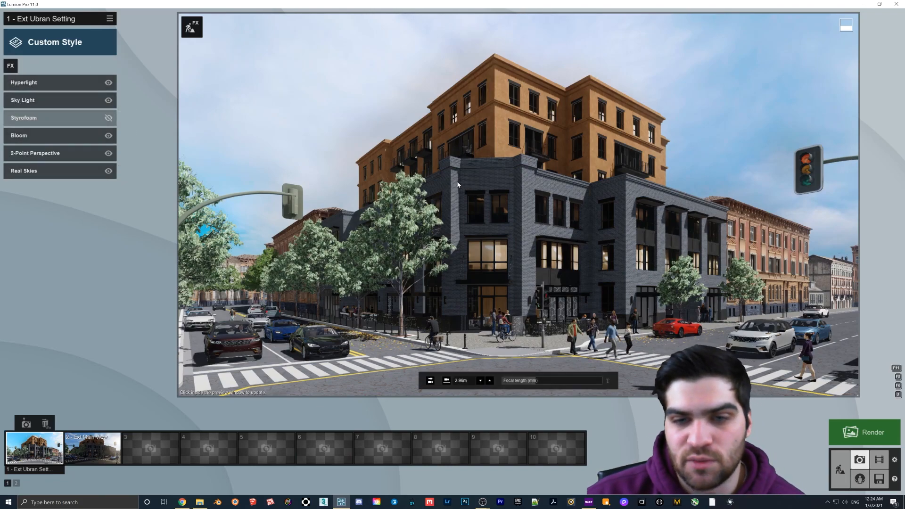
# Add the Global Illumination effect and raise its sun amount, spot reduction and sun max effect distance.
pyautogui.click(11, 66)
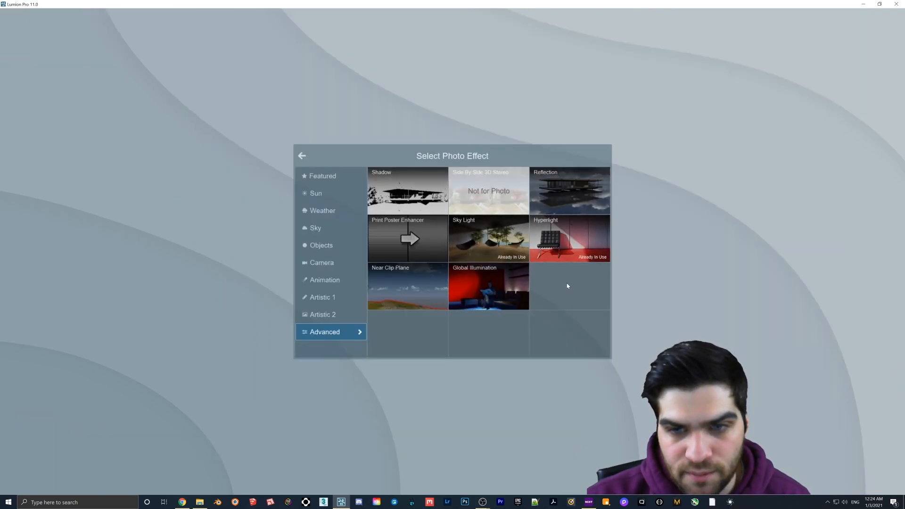
pyautogui.click(498, 302)
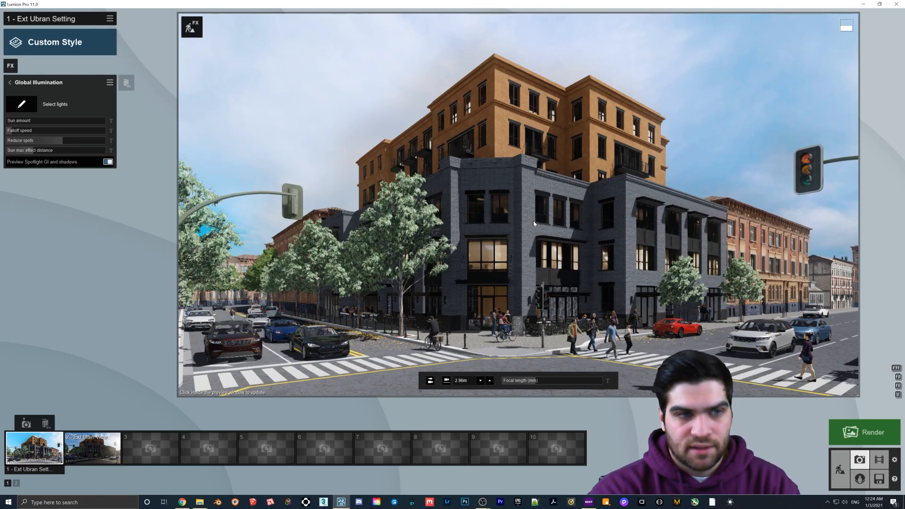
pyautogui.moveTo(9, 122); pyautogui.dragTo(13, 141)
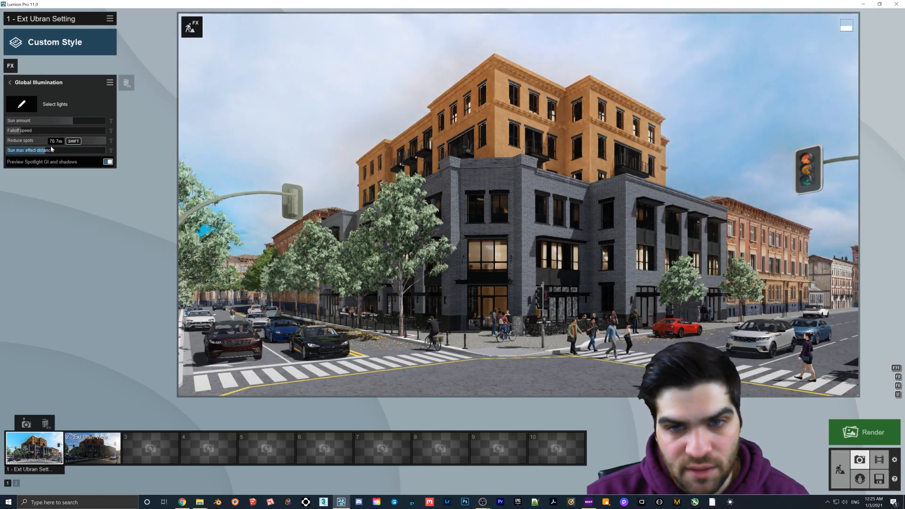
pyautogui.click(65, 150)
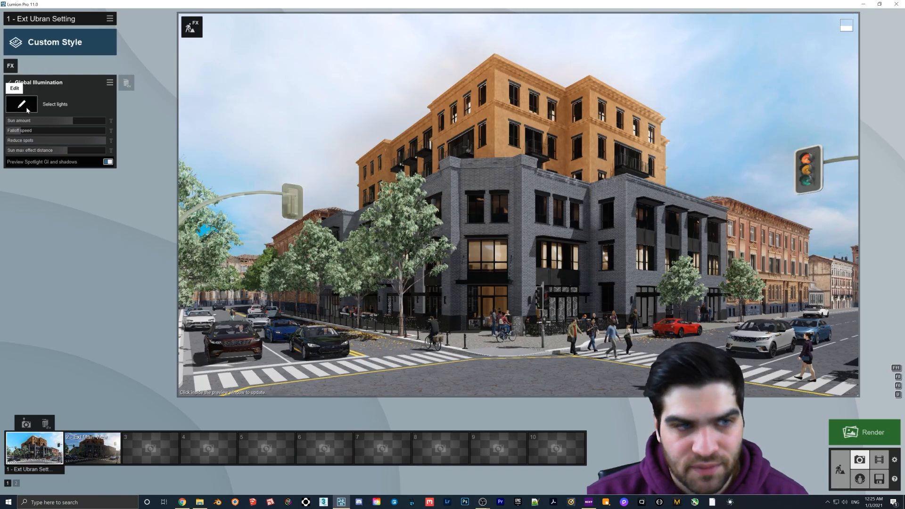
# Inspect the building and street in Global Illumination's light selection view, leaving it without picking any spotlight.
pyautogui.moveTo(537, 238)
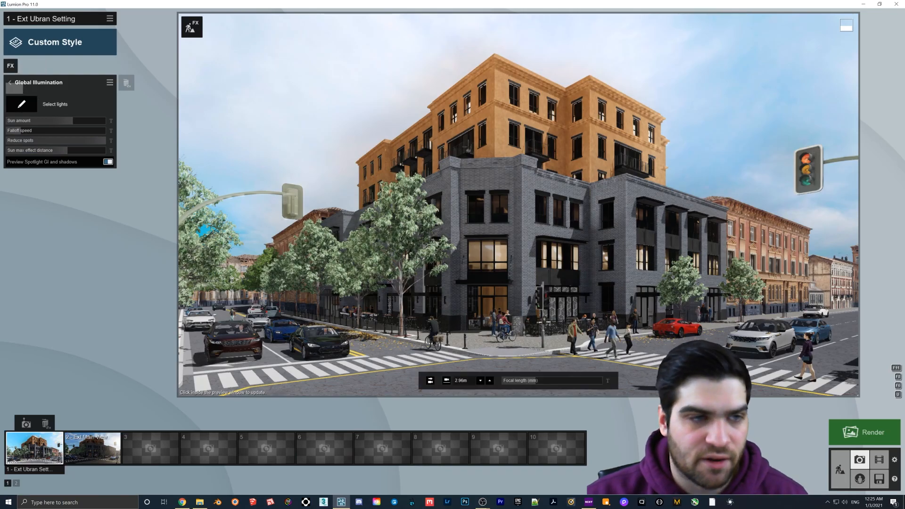
pyautogui.click(21, 104)
pyautogui.moveTo(477, 305); pyautogui.dragTo(454, 368, button='right')
pyautogui.hotkey('shift', 'w')
pyautogui.hotkey('shift', 's')
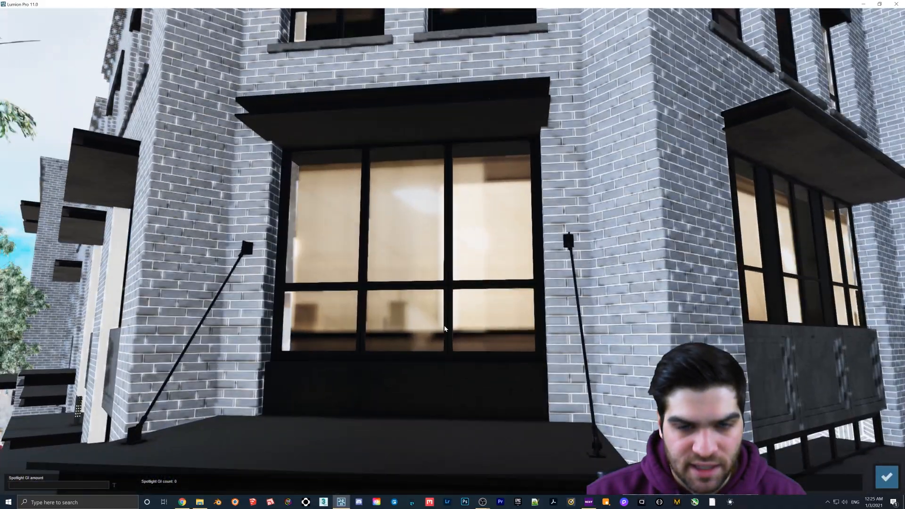
pyautogui.hotkey('shift', 's')
pyautogui.press('w')
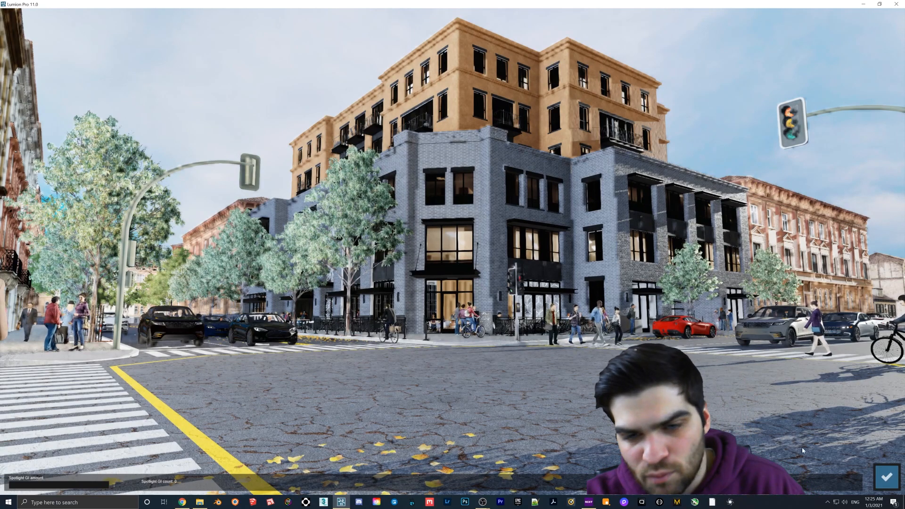
pyautogui.click(887, 477)
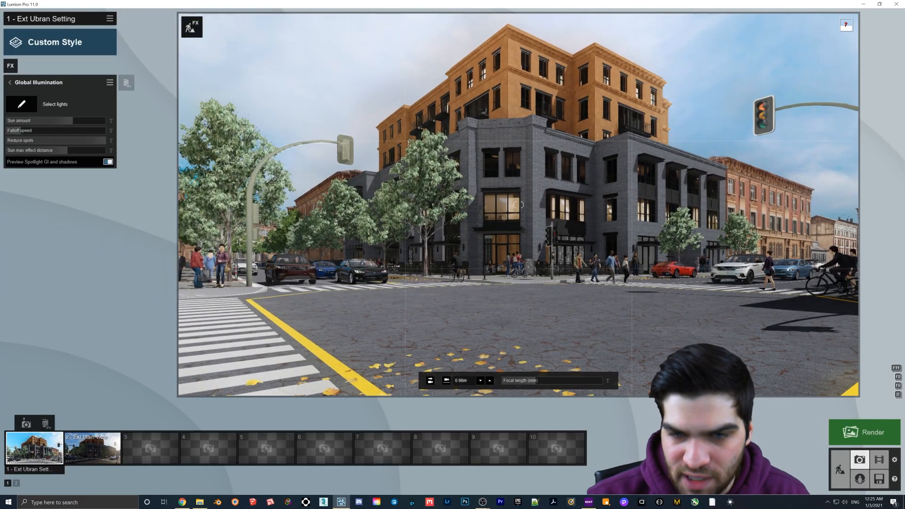
# Restore the first saved camera and delete the Global Illumination effect from the photo.
pyautogui.moveTo(408, 269); pyautogui.dragTo(416, 241, button='right')
pyautogui.hotkey('shift', '1')
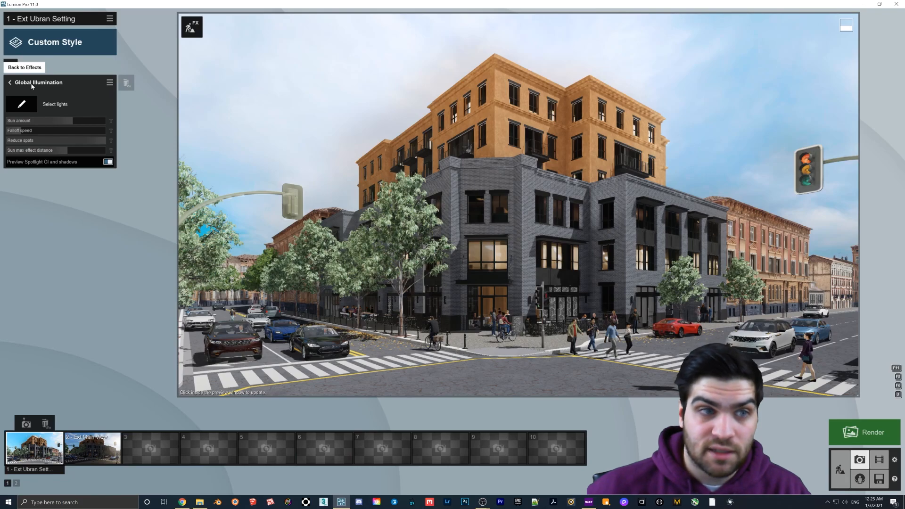
pyautogui.click(126, 83)
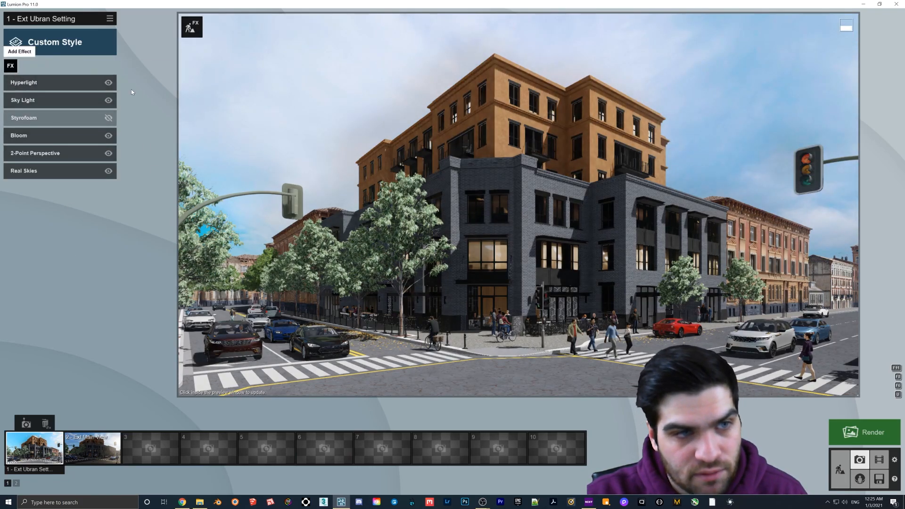
# Look through the advanced and artistic photo effects and add the Shadow effect to the first photo.
pyautogui.moveTo(532, 177); pyautogui.dragTo(547, 179, button='right')
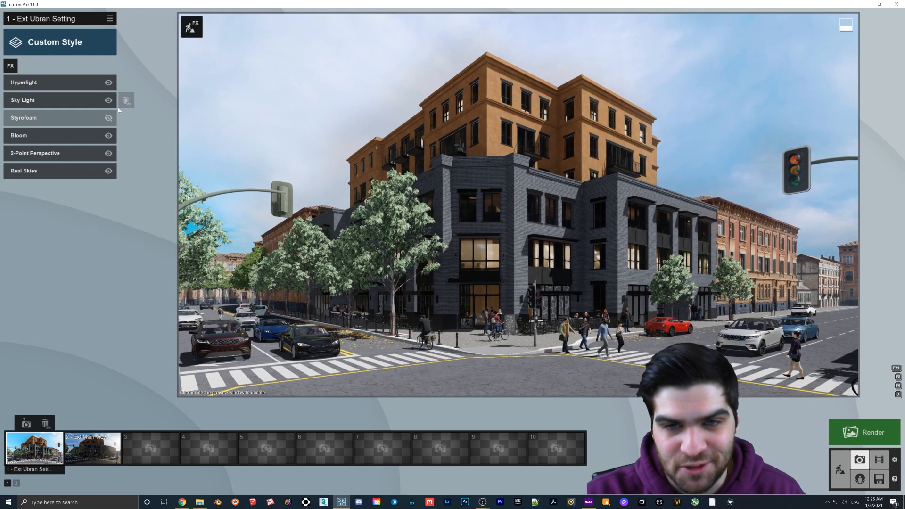
pyautogui.click(10, 65)
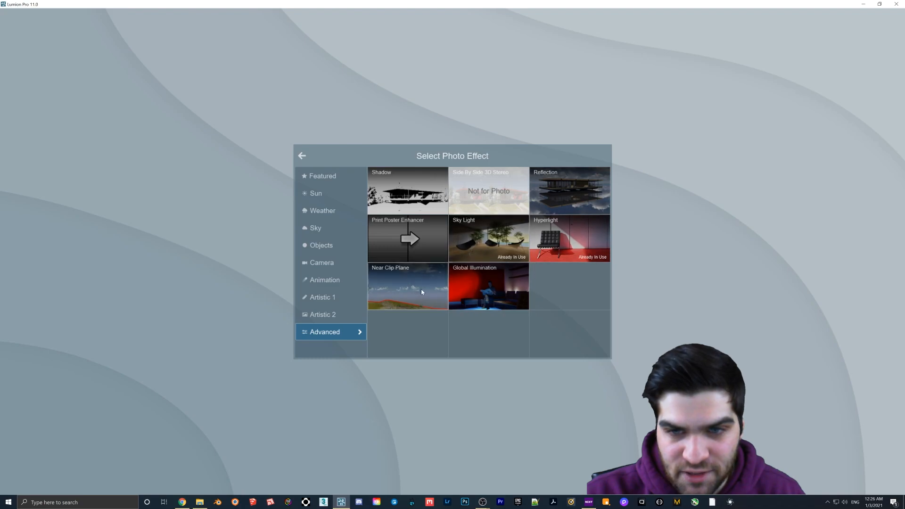
pyautogui.click(325, 312)
pyautogui.click(323, 299)
pyautogui.hotkey('alt', 'Tab')
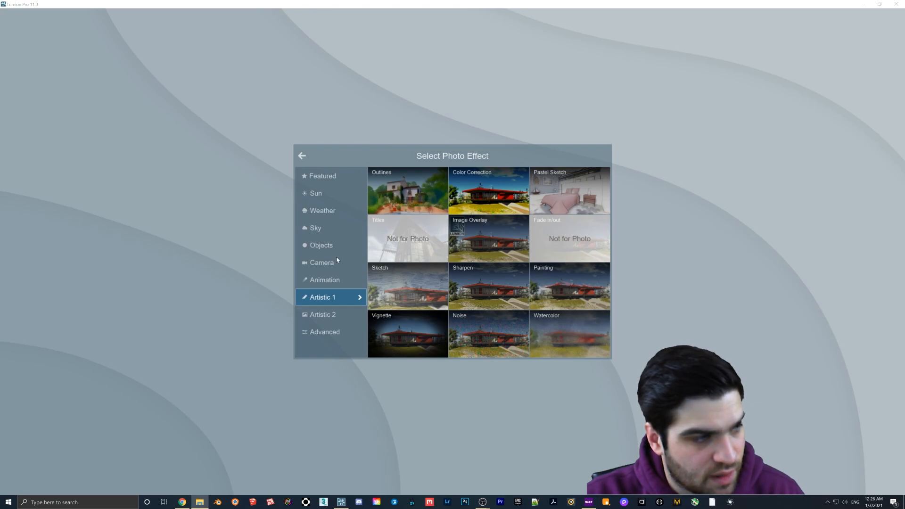
pyautogui.hotkey('alt', 'Tab')
pyautogui.click(328, 315)
pyautogui.click(331, 333)
pyautogui.click(406, 212)
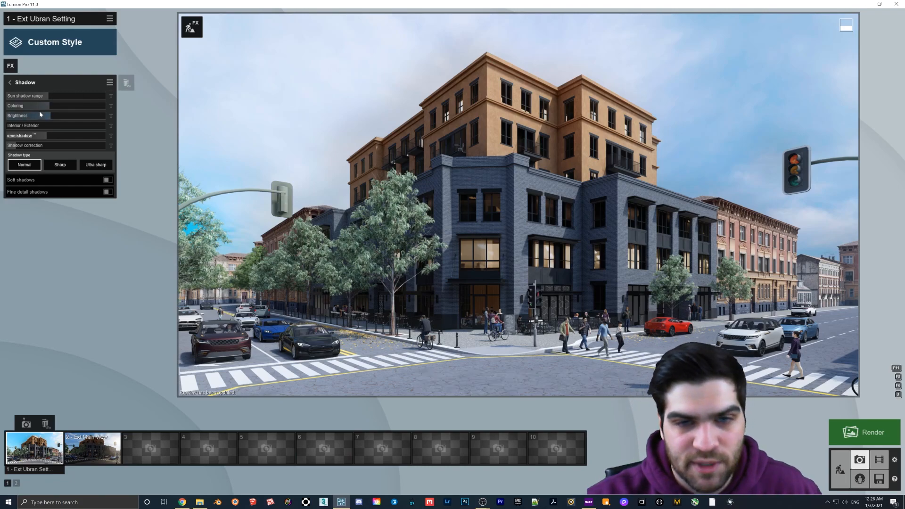
# Test the Shadow effect's brightness at its minimum and maximum, and set it to about 30 percent of its range.
pyautogui.moveTo(47, 119); pyautogui.dragTo(2, 116)
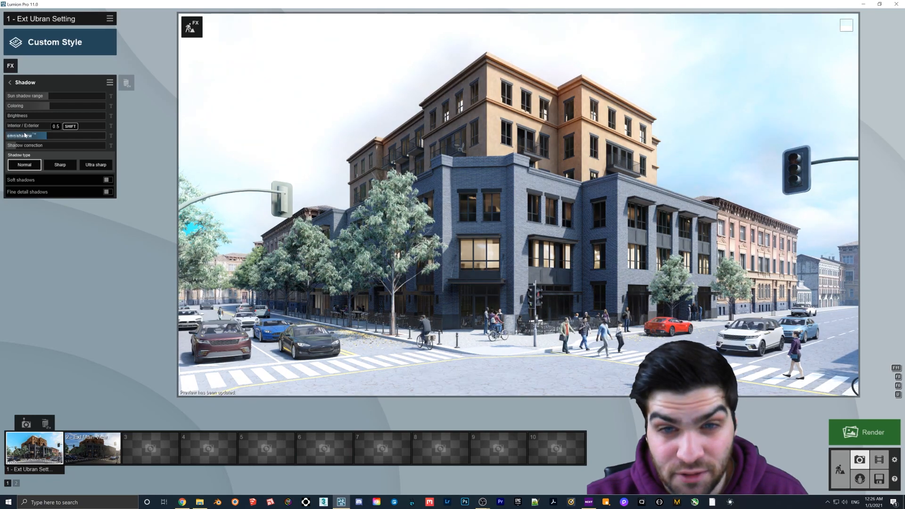
pyautogui.moveTo(14, 117); pyautogui.dragTo(155, 116)
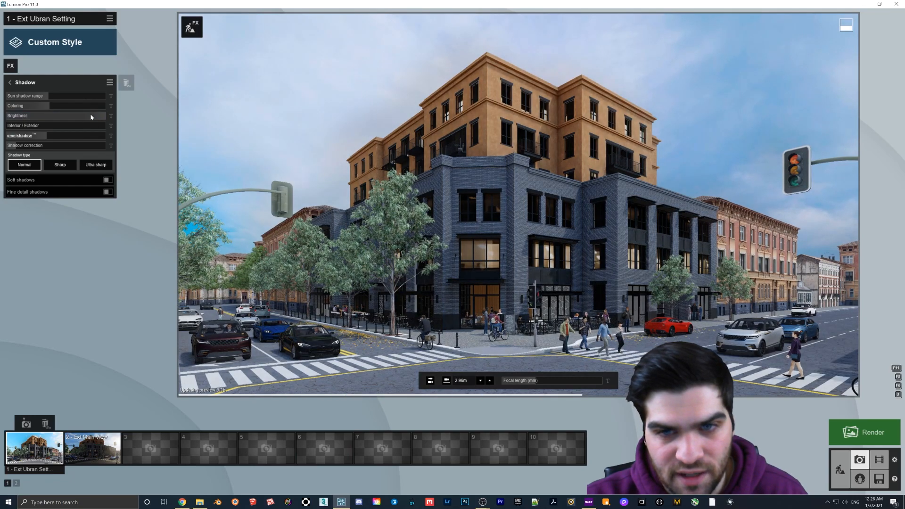
pyautogui.click(56, 116)
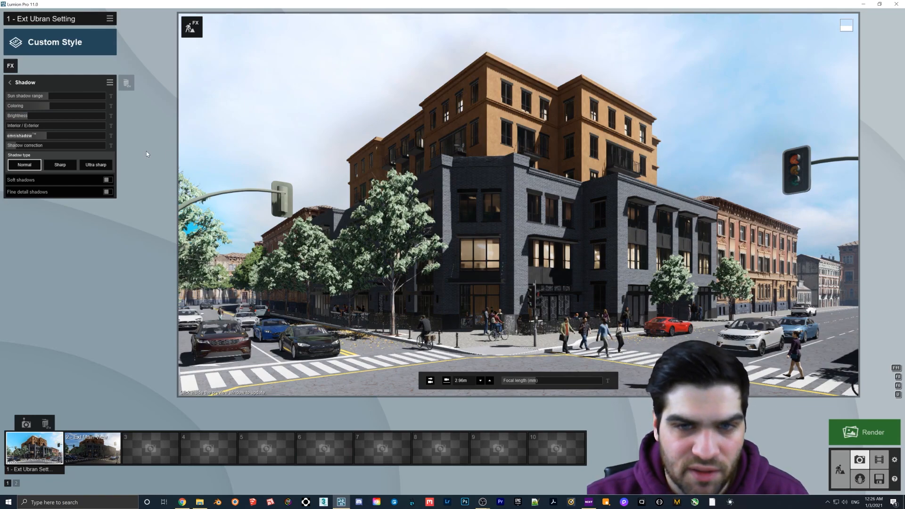
pyautogui.moveTo(27, 116)
pyautogui.mouseDown()
pyautogui.moveTo(5, 116)
pyautogui.moveTo(154, 115)
pyautogui.moveTo(3, 125)
pyautogui.moveTo(40, 124)
pyautogui.moveTo(19, 125)
pyautogui.moveTo(18, 116)
pyautogui.mouseUp()
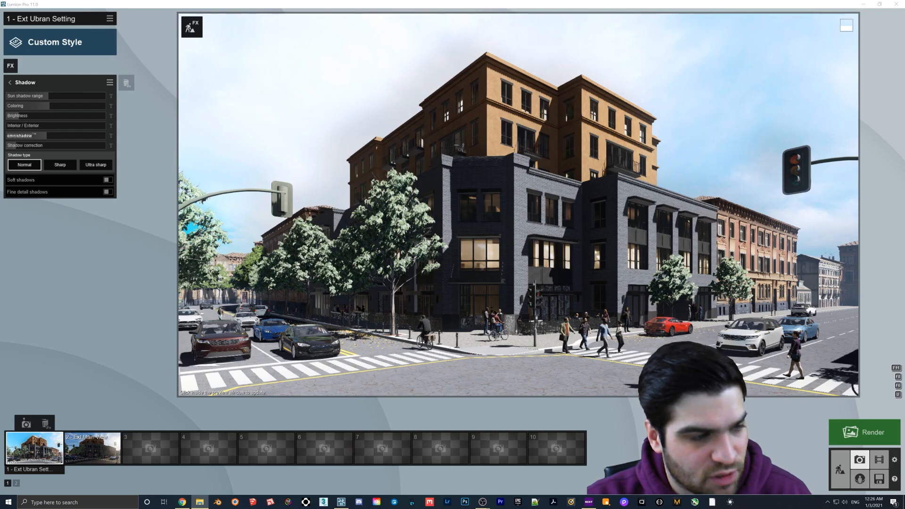
pyautogui.click(424, 283)
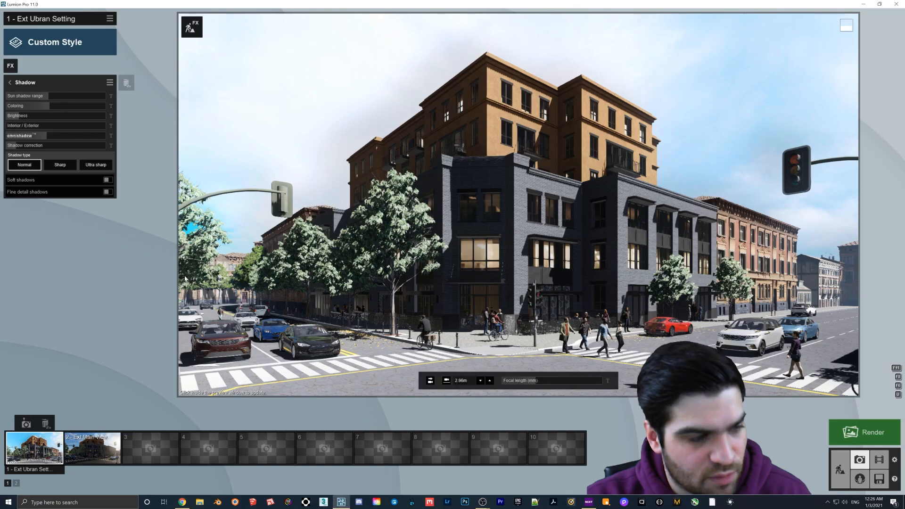
pyautogui.moveTo(26, 116)
pyautogui.mouseDown()
pyautogui.moveTo(44, 118)
pyautogui.moveTo(37, 117)
pyautogui.mouseUp()
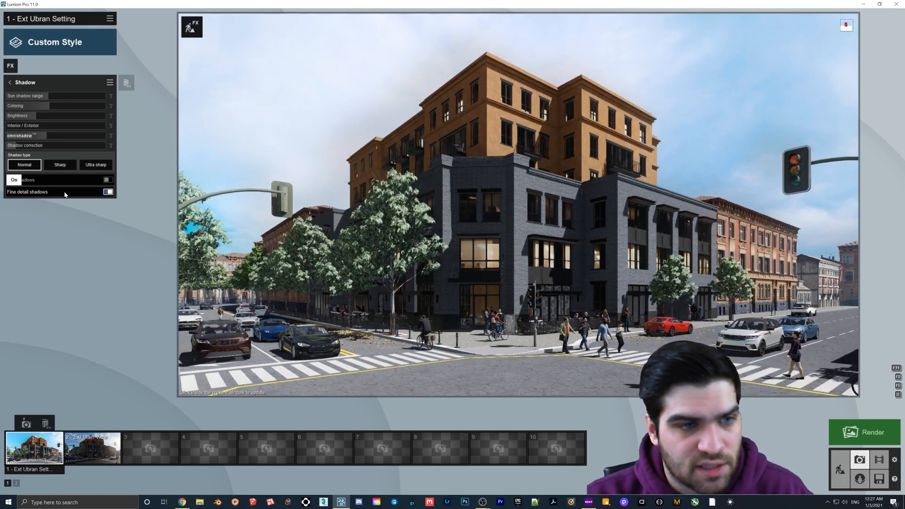
# Turn on fine detail shadows in the Shadow effect and refresh the photo preview.
pyautogui.click(65, 194)
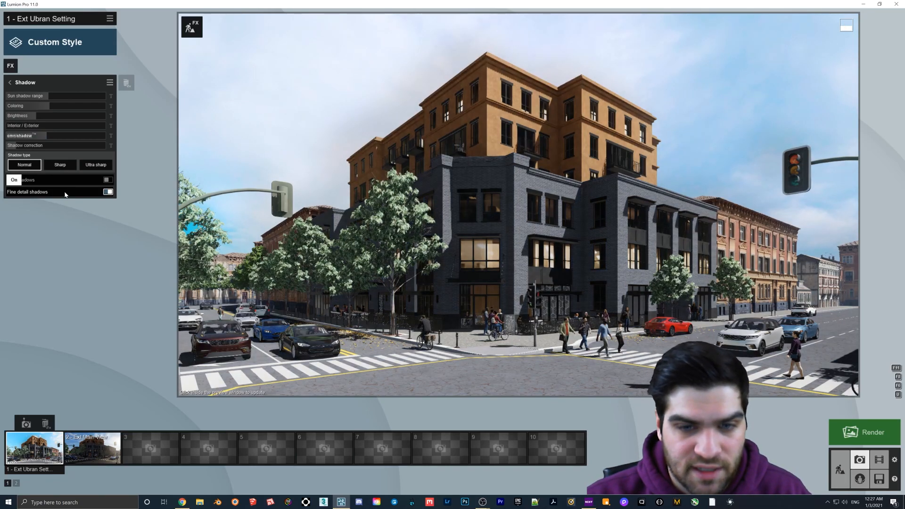
pyautogui.click(522, 149)
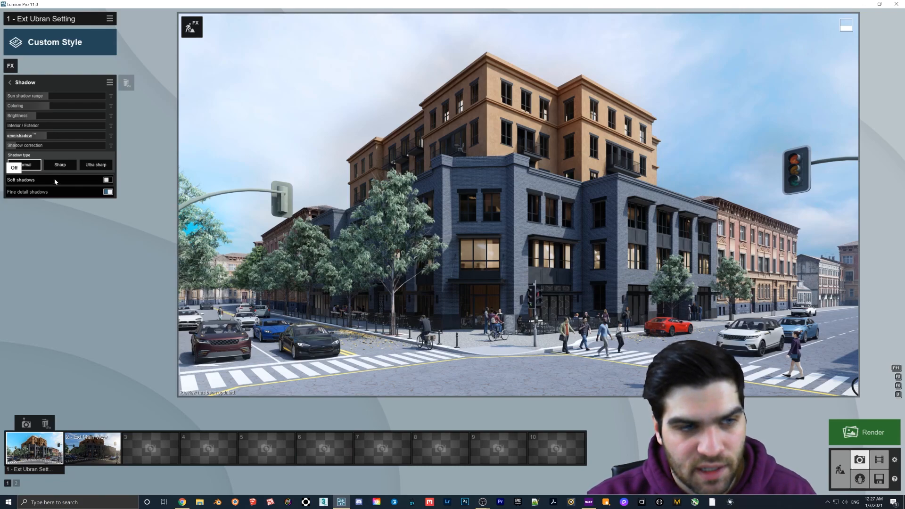
# Set the shadow type to Sharp and raise the sun shadow range to about 75 percent of its range.
pyautogui.click(58, 166)
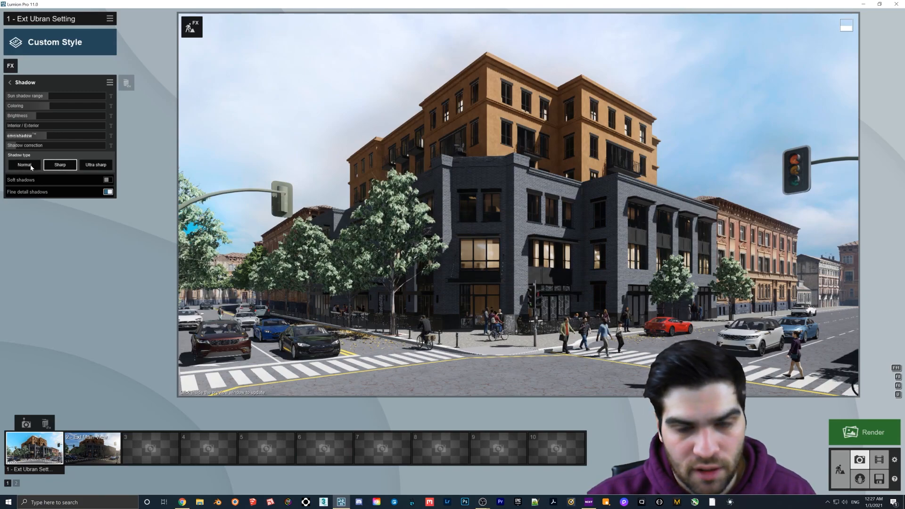
pyautogui.click(368, 235)
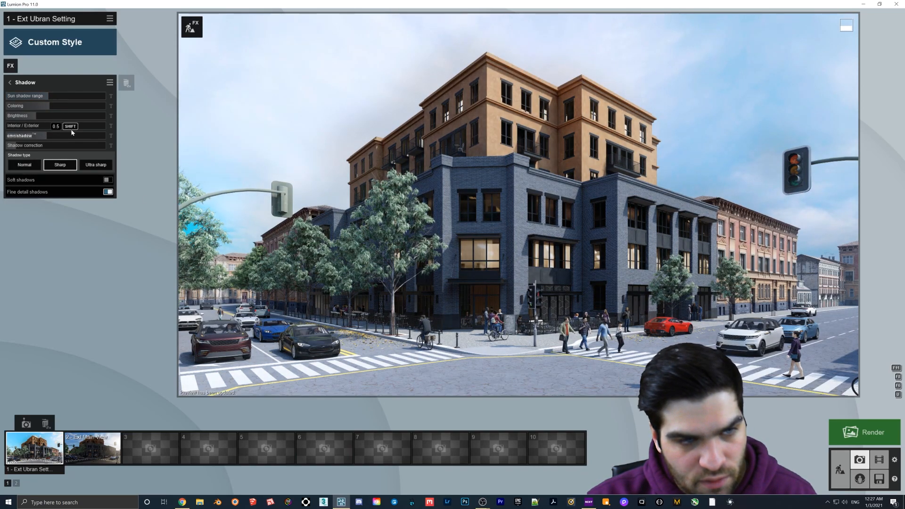
pyautogui.moveTo(55, 96); pyautogui.dragTo(81, 96)
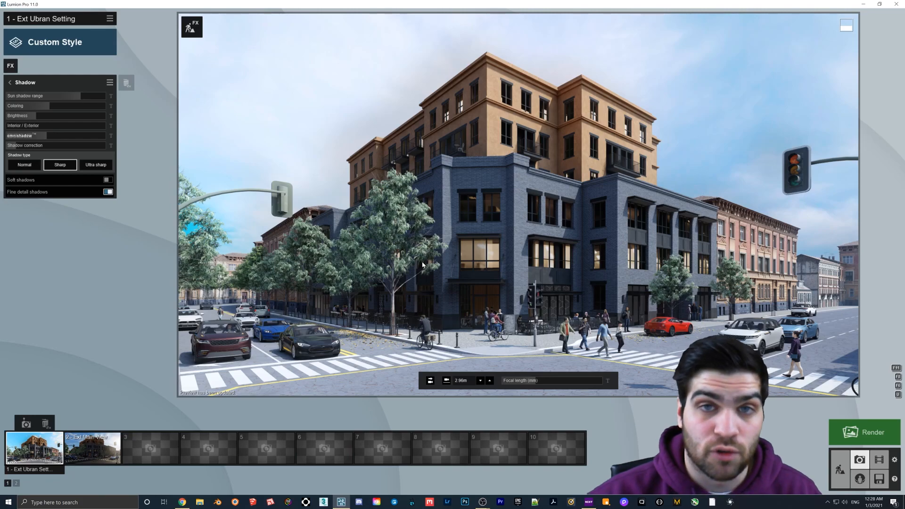
# Switch to Photos, compare the Sun Shadow sample renders at 0m, 1000m and 4000m, and close the viewer.
pyautogui.click(200, 503)
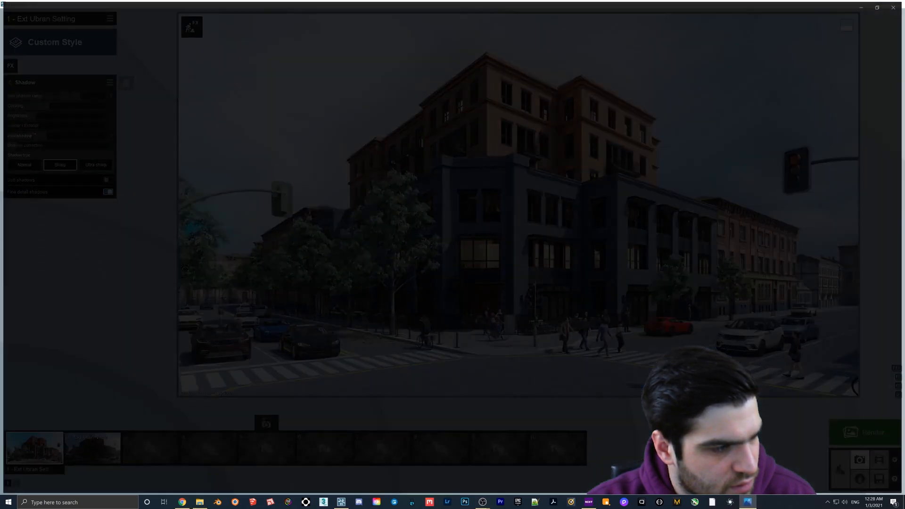
pyautogui.press('Right')
pyautogui.press('Right')
pyautogui.press('Right')
pyautogui.press('Right')
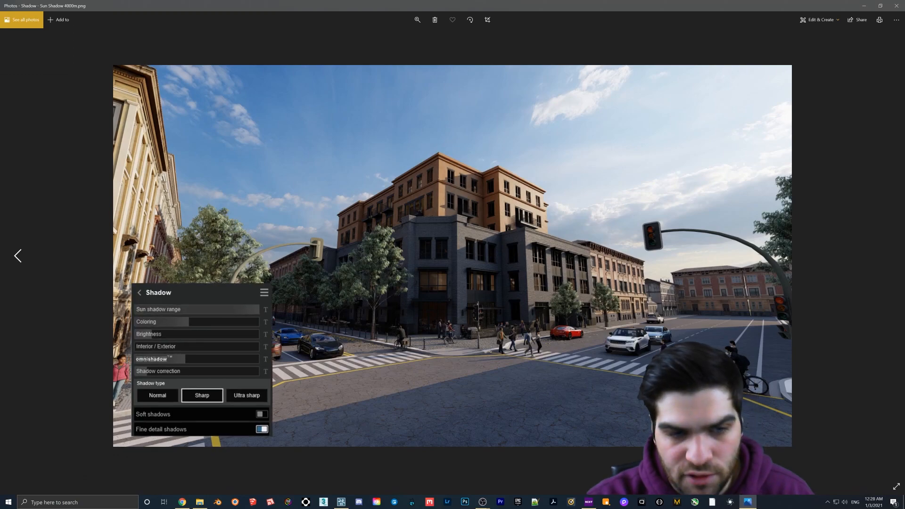
pyautogui.press('Left')
pyautogui.press('Right')
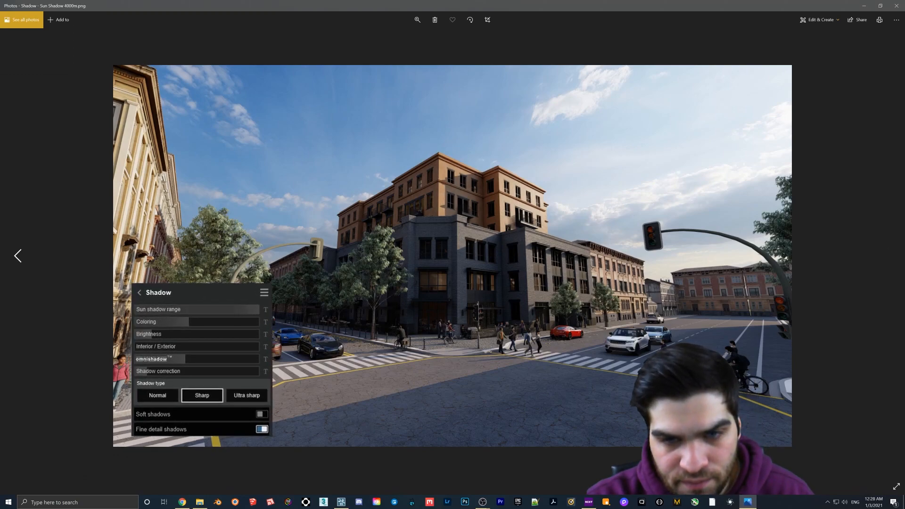
pyautogui.press('Left')
pyautogui.press('Right')
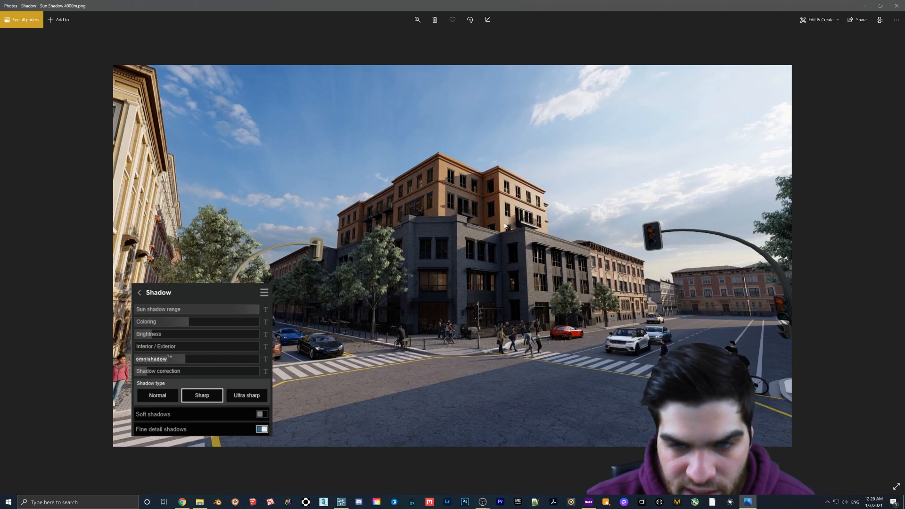
pyautogui.press('Left')
pyautogui.press('Left')
pyautogui.press('Left')
pyautogui.press('Left')
pyautogui.press('Left')
pyautogui.press('Left')
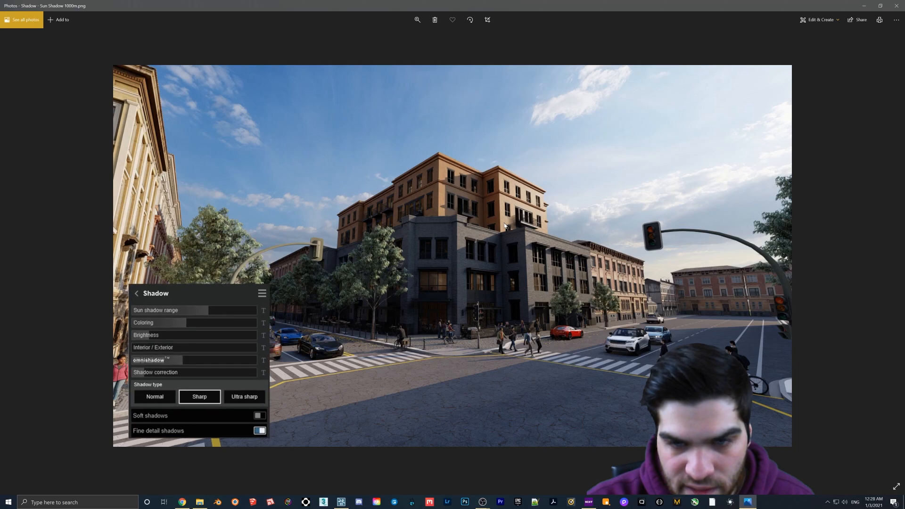
pyautogui.press('Right')
pyautogui.press('Right')
pyautogui.press('Right')
pyautogui.press('Right')
pyautogui.press('Right')
pyautogui.press('Right')
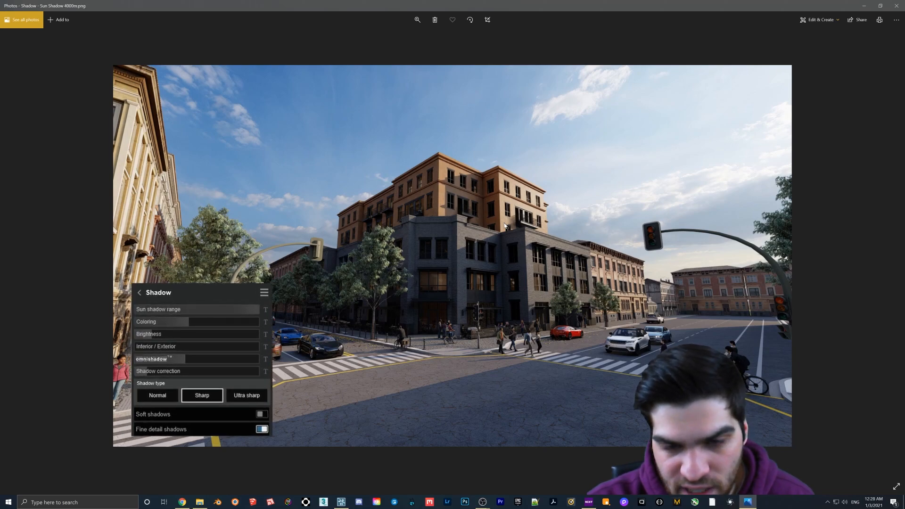
pyautogui.press('Left')
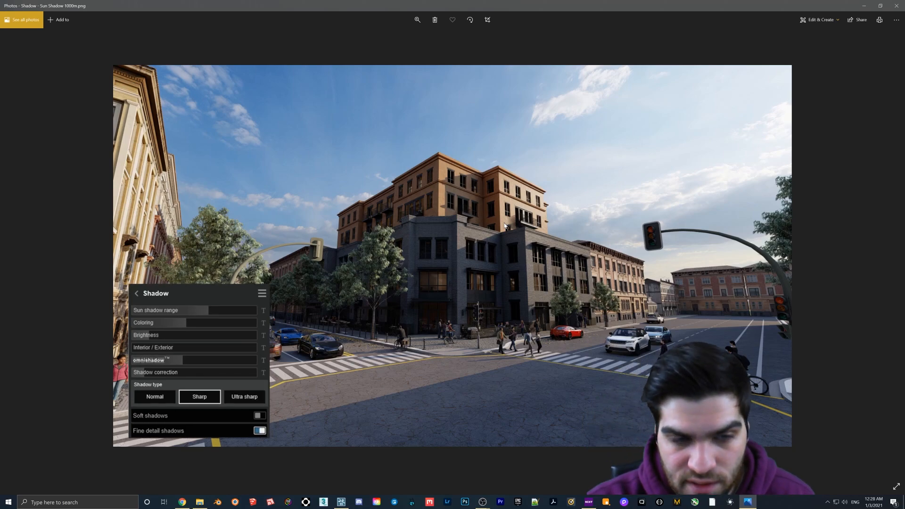
pyautogui.press('Right')
pyautogui.press('Right')
pyautogui.press('Left')
pyautogui.press('Left')
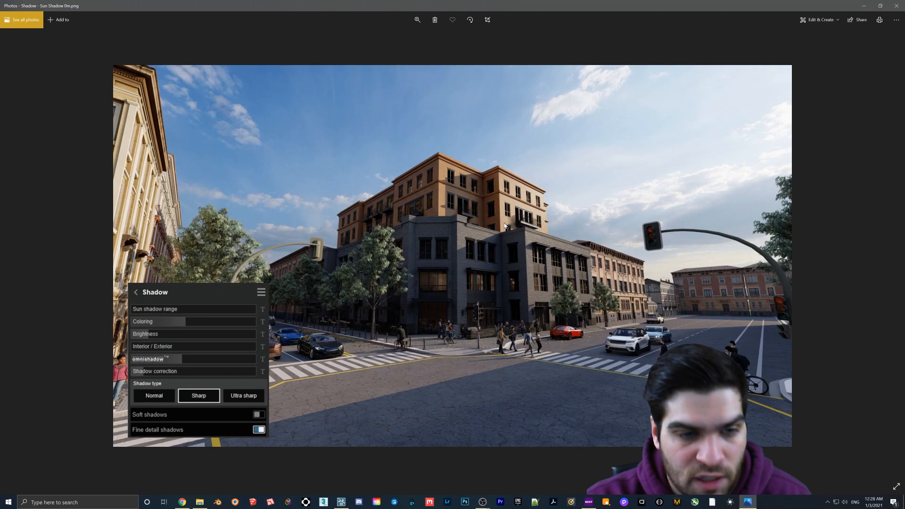
pyautogui.press('Right')
pyautogui.press('Right')
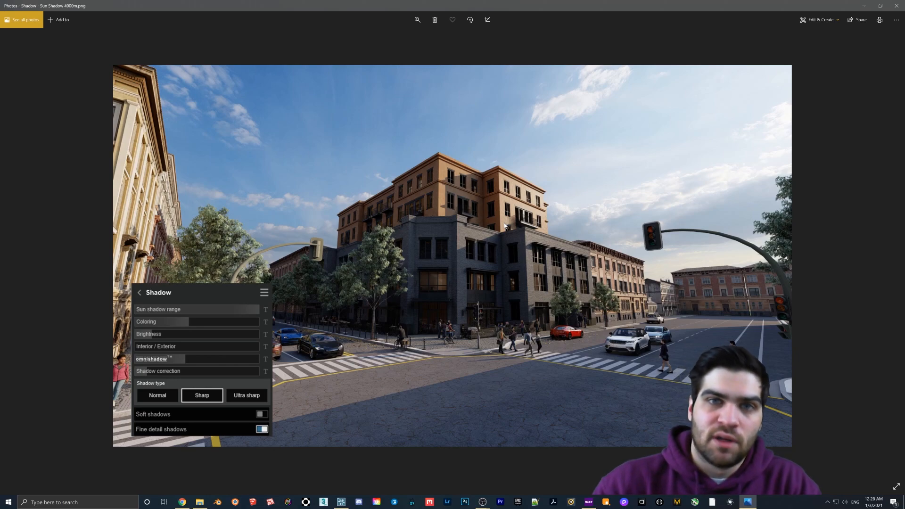
pyautogui.press('Left')
pyautogui.press('Left')
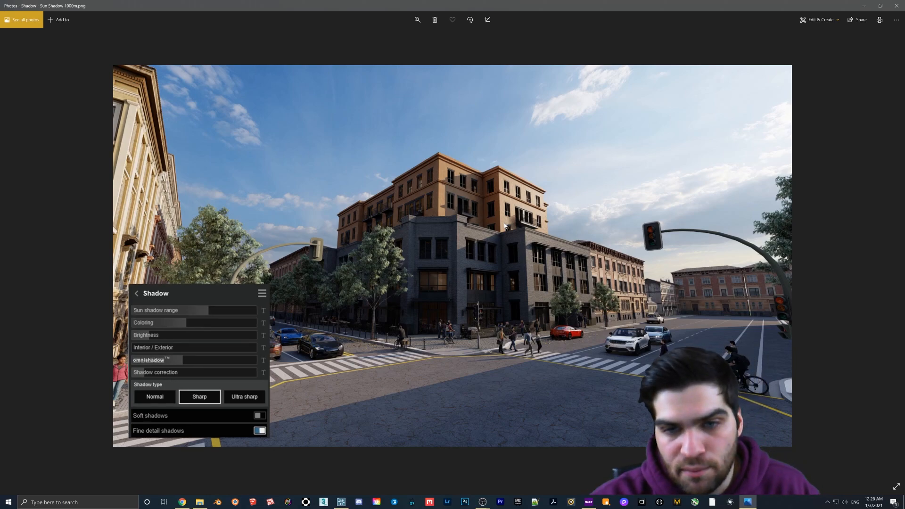
pyautogui.press('Left')
pyautogui.press('Right')
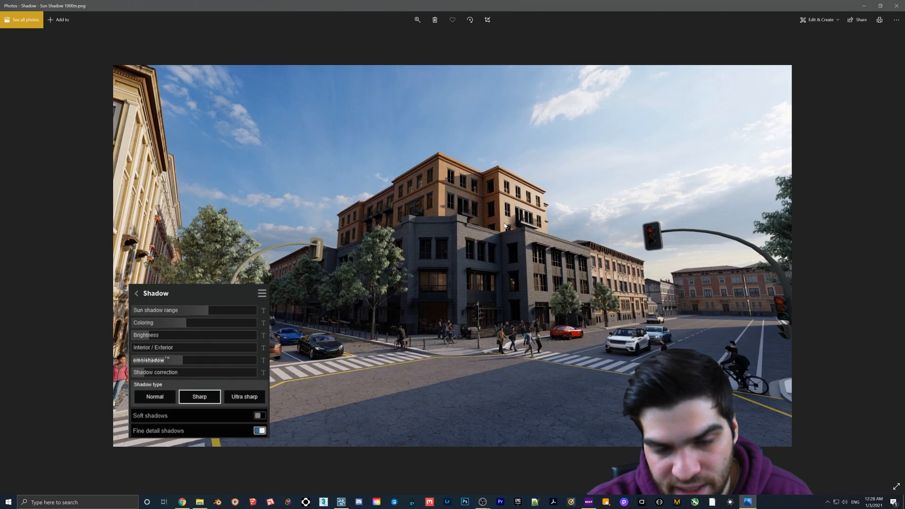
pyautogui.press('Left')
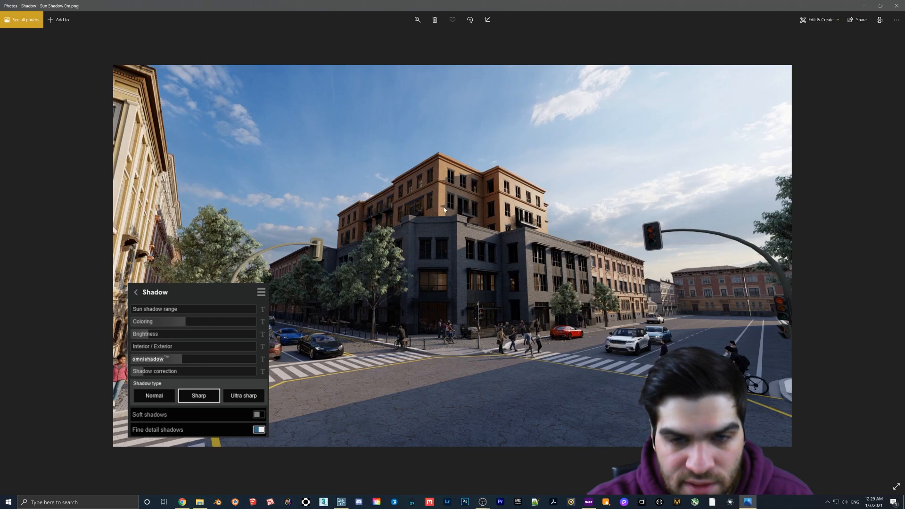
pyautogui.press('Right')
pyautogui.press('Right')
pyautogui.press('Right')
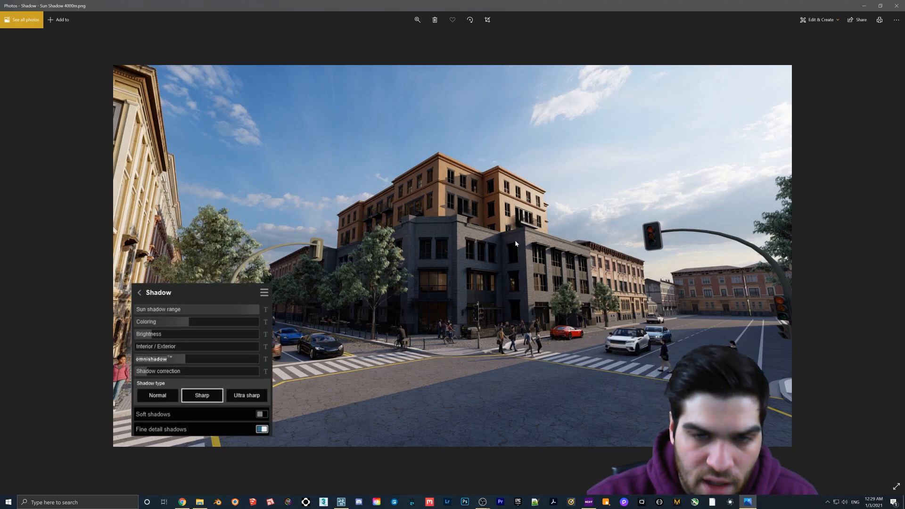
pyautogui.press('Left')
pyautogui.press('Left')
pyautogui.press('Left')
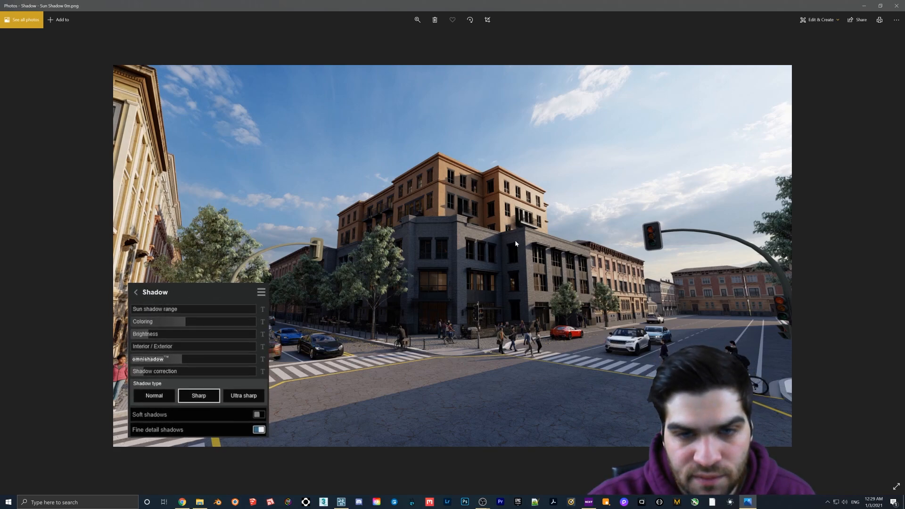
pyautogui.press('Right')
pyautogui.press('Right')
pyautogui.press('Right')
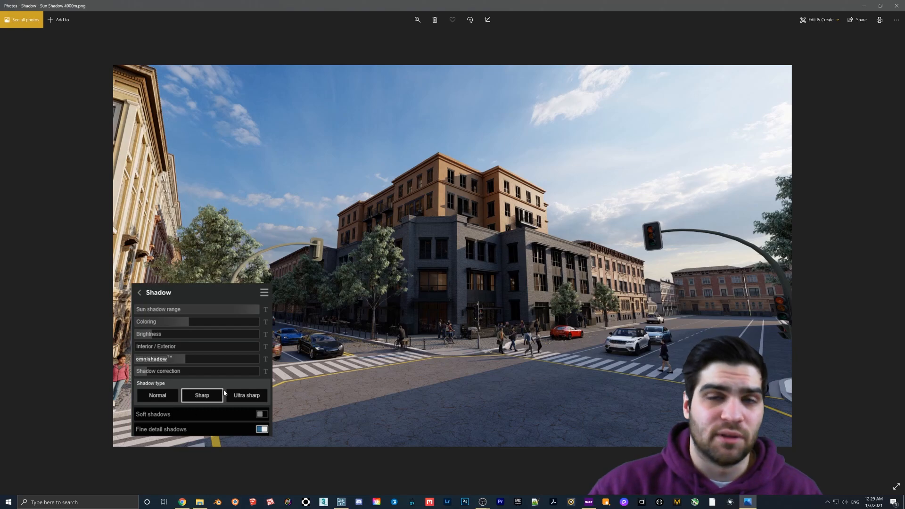
pyautogui.click(897, 4)
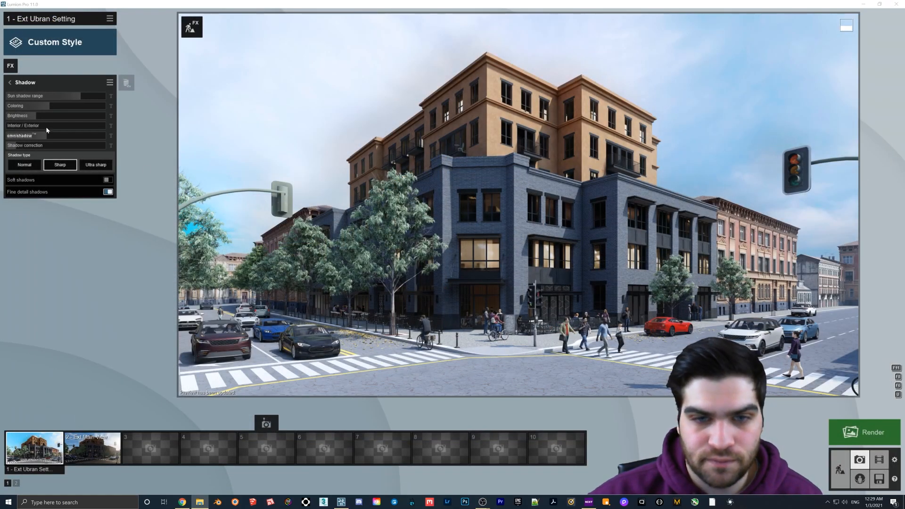
# Raise the Shadow effect's omnishadow slightly to about 45 percent of its range.
pyautogui.moveTo(49, 135)
pyautogui.mouseDown()
pyautogui.moveTo(37, 135)
pyautogui.moveTo(107, 137)
pyautogui.moveTo(52, 134)
pyautogui.mouseUp()
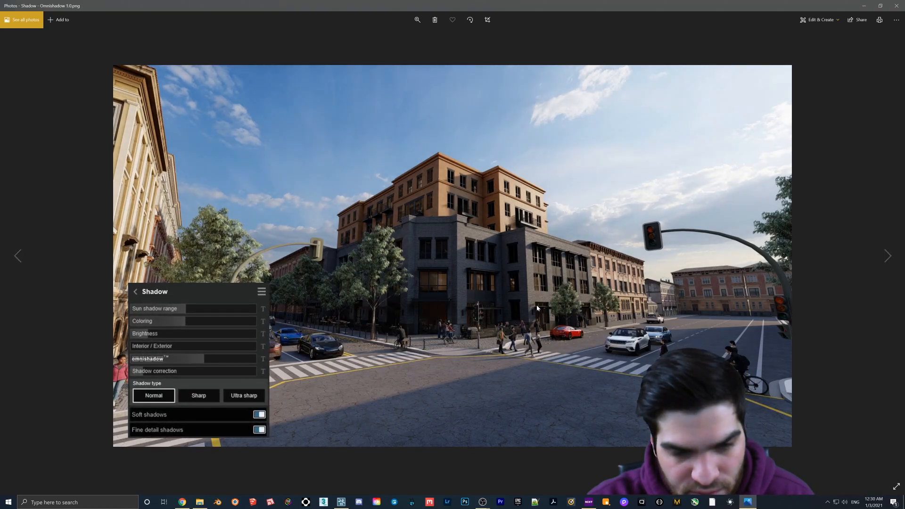
# Switch to Photos, compare the Omnishadow sample renders at 0.0, 1.0 and 2.0, and close the viewer.
pyautogui.press('Right')
pyautogui.press('Left')
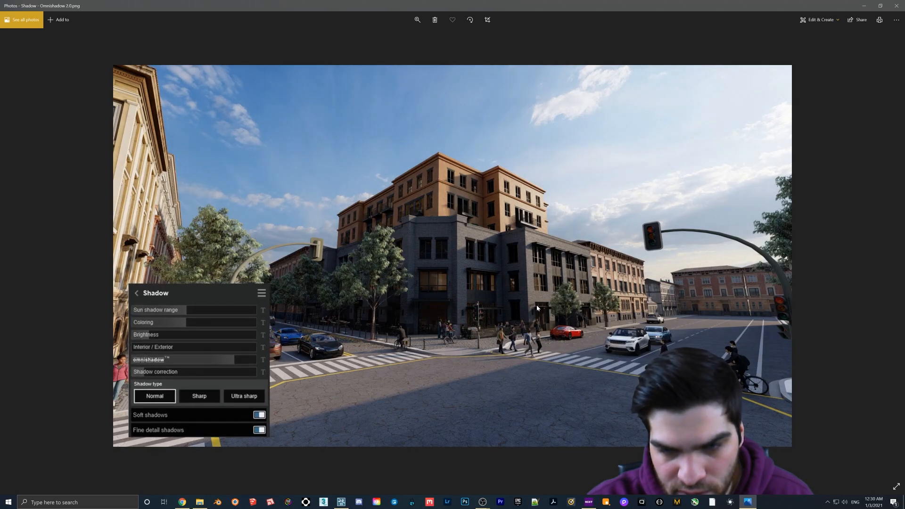
pyautogui.press('Left')
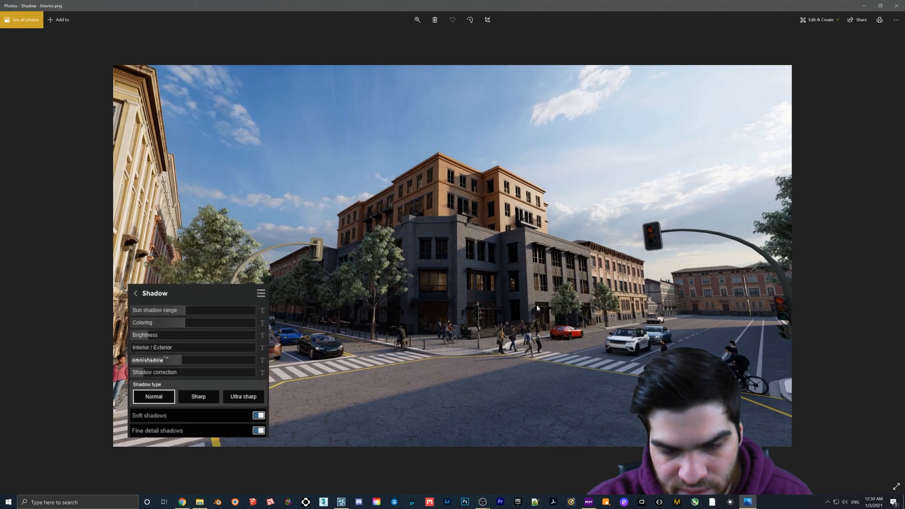
pyautogui.press('Right')
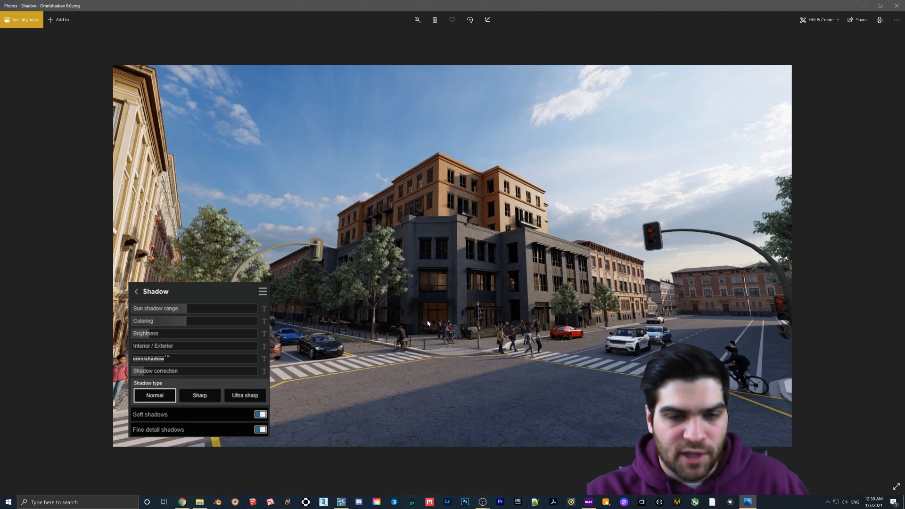
pyautogui.press('Right')
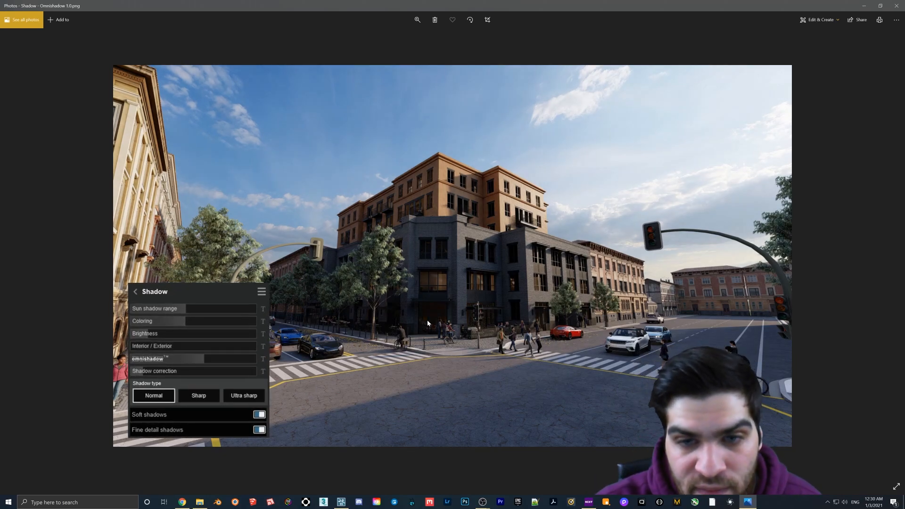
pyautogui.press('Left')
pyautogui.press('Right')
pyautogui.press('Left')
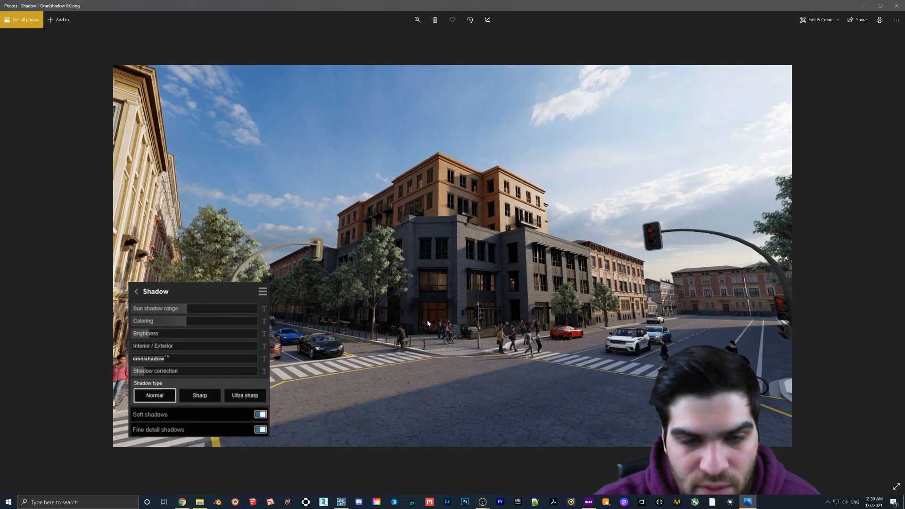
pyautogui.press('Right')
pyautogui.press('Right')
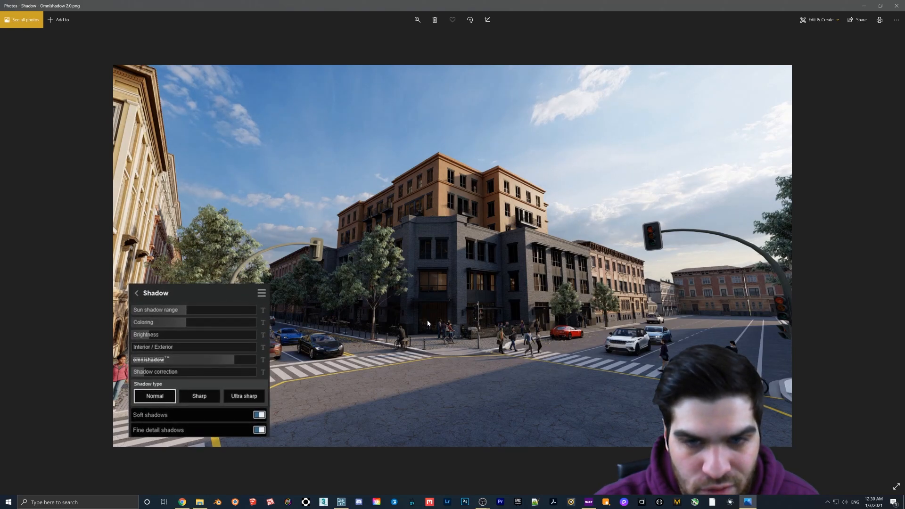
pyautogui.press('Left')
pyautogui.press('Left')
pyautogui.press('Right')
pyautogui.press('Left')
pyautogui.press('Right')
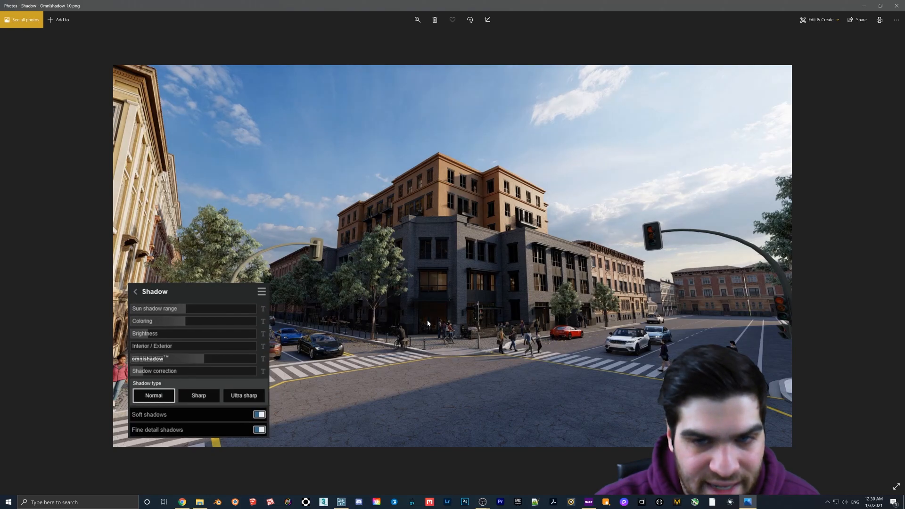
pyautogui.press('Left')
pyautogui.press('Right')
pyautogui.press('Left')
pyautogui.press('Right')
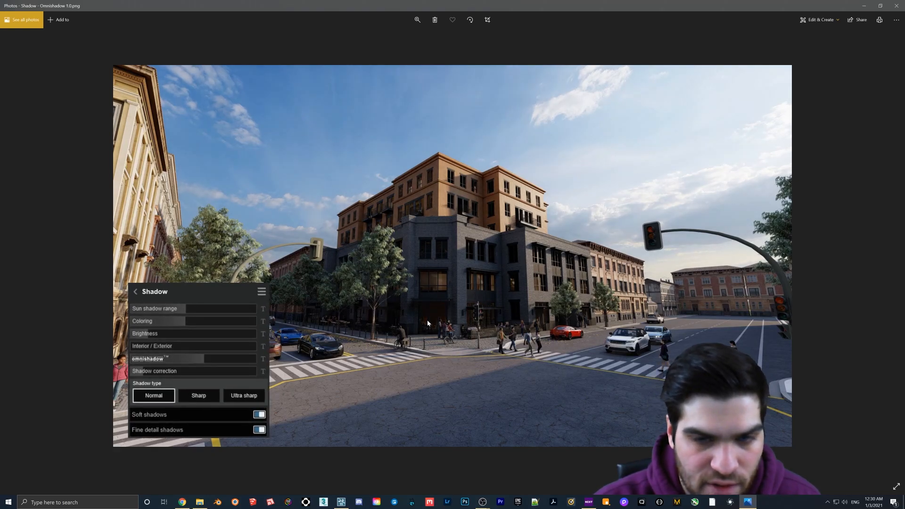
pyautogui.press('Right')
pyautogui.press('Right')
pyautogui.press('Left')
pyautogui.press('Left')
pyautogui.press('Right')
pyautogui.press('Right')
pyautogui.press('Left')
pyautogui.press('Left')
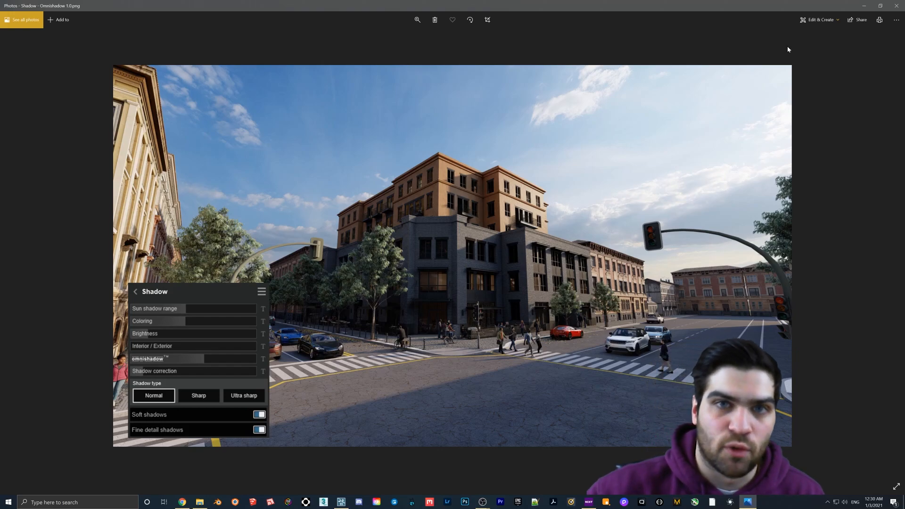
pyautogui.click(896, 6)
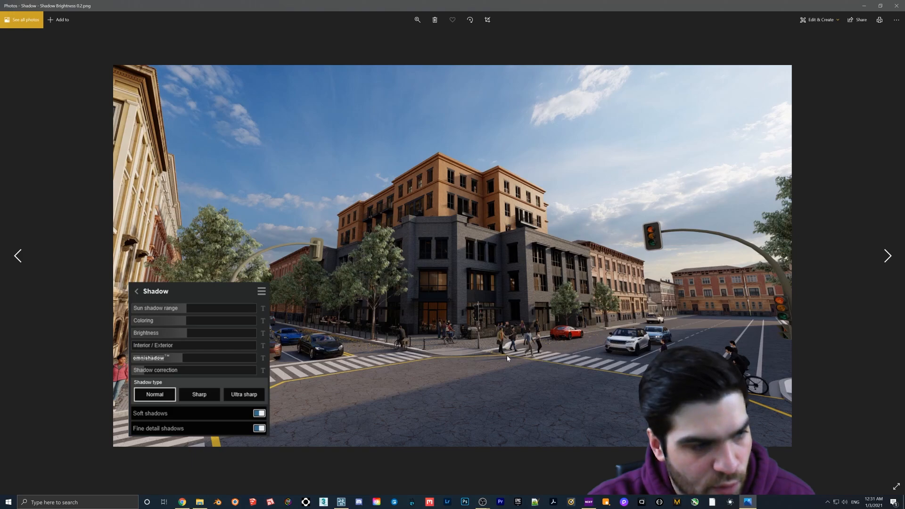
# Compare the Shadow Brightness sample renders at 0.2, 0.5 and 1.0 in Photos, and close the viewer.
pyautogui.press('Right')
pyautogui.press('Left')
pyautogui.press('Right')
pyautogui.press('Right')
pyautogui.press('Left')
pyautogui.press('Left')
pyautogui.press('Right')
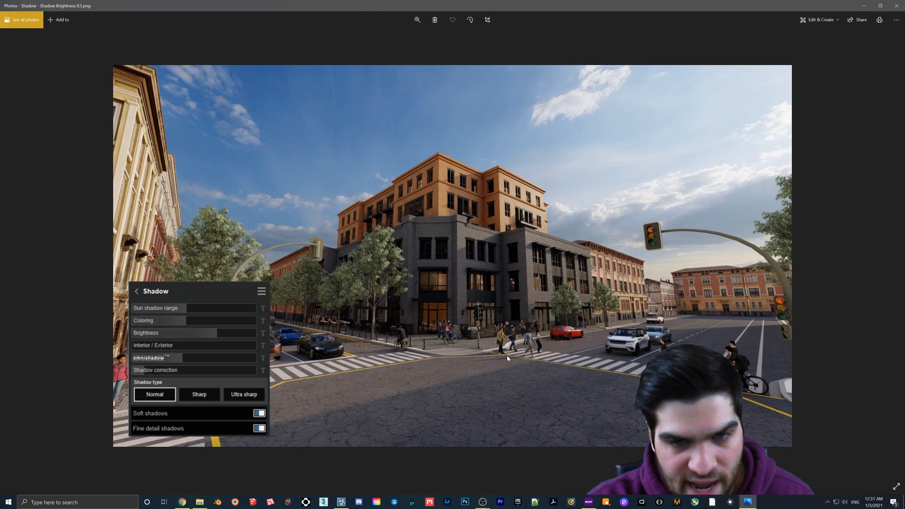
pyautogui.press('Right')
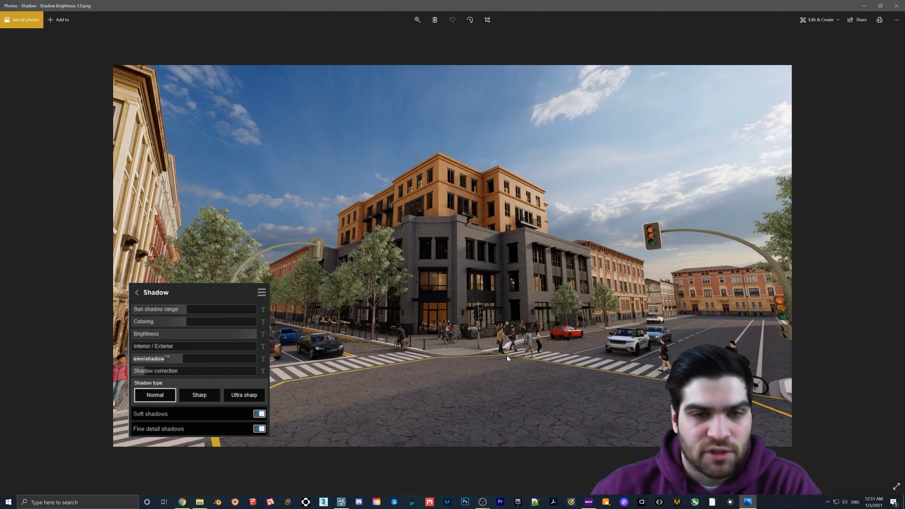
pyautogui.press('Left')
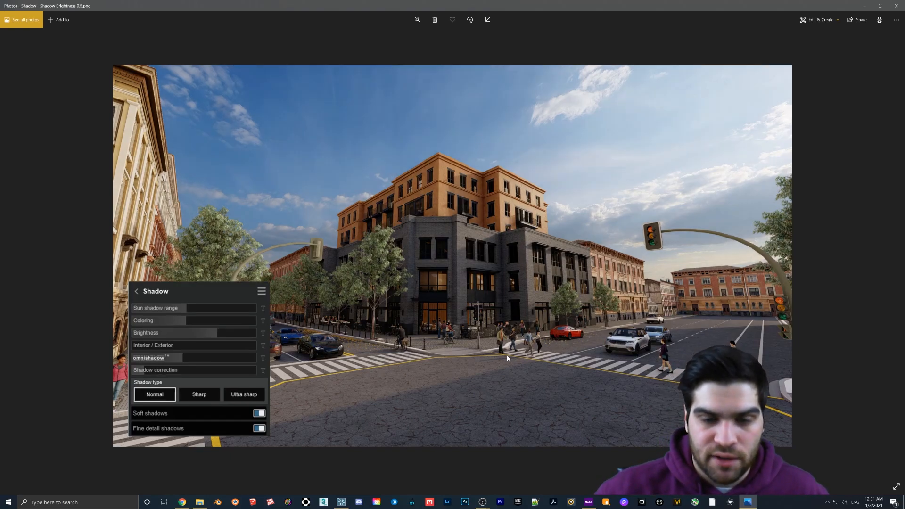
pyautogui.press('Left')
pyautogui.press('Right')
pyautogui.press('Right')
pyautogui.press('Left')
pyautogui.press('Left')
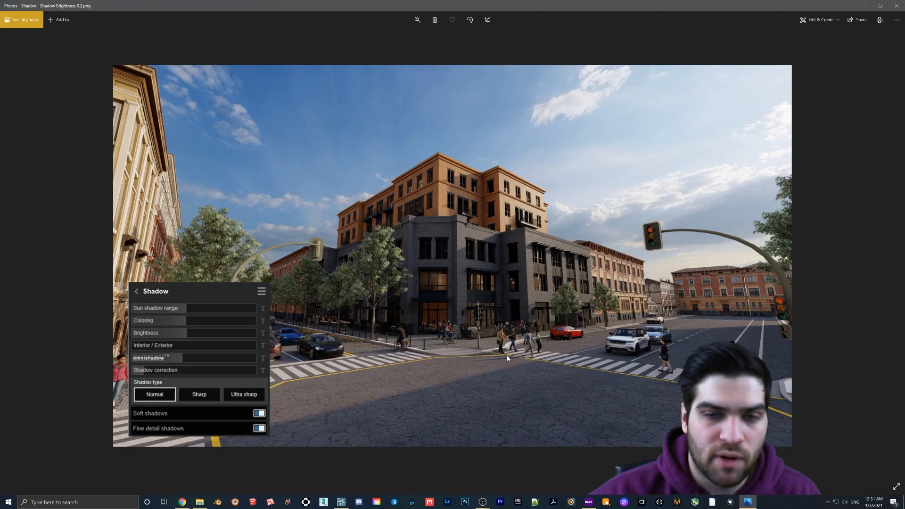
pyautogui.press('Right')
pyautogui.press('Right')
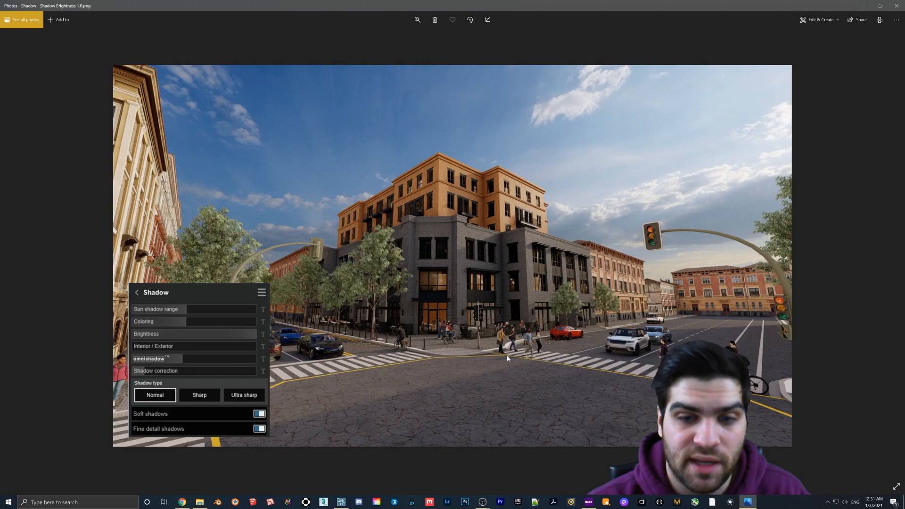
pyautogui.press('Left')
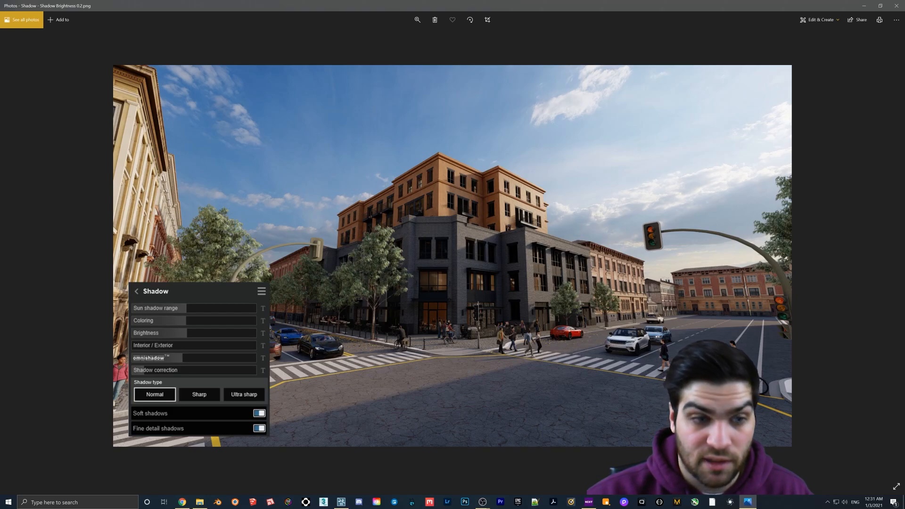
pyautogui.click(897, 5)
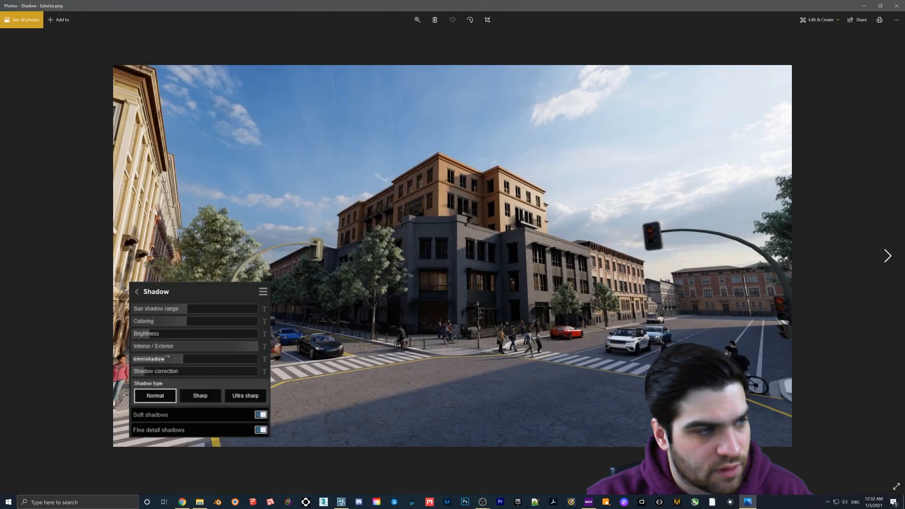
# Compare the Exterior and Interior shadow sample renders by switching back and forth between them in Photos.
pyautogui.press('Left')
pyautogui.press('Right')
pyautogui.press('Left')
pyautogui.press('Right')
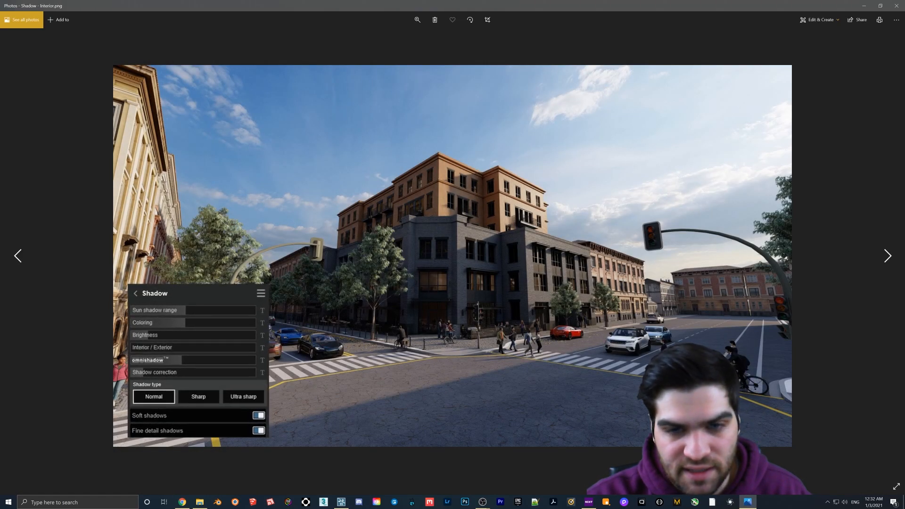
pyautogui.press('Left')
pyautogui.press('Right')
pyautogui.press('Left')
pyautogui.press('Right')
pyautogui.press('Left')
pyautogui.press('Right')
pyautogui.press('Left')
pyautogui.press('Right')
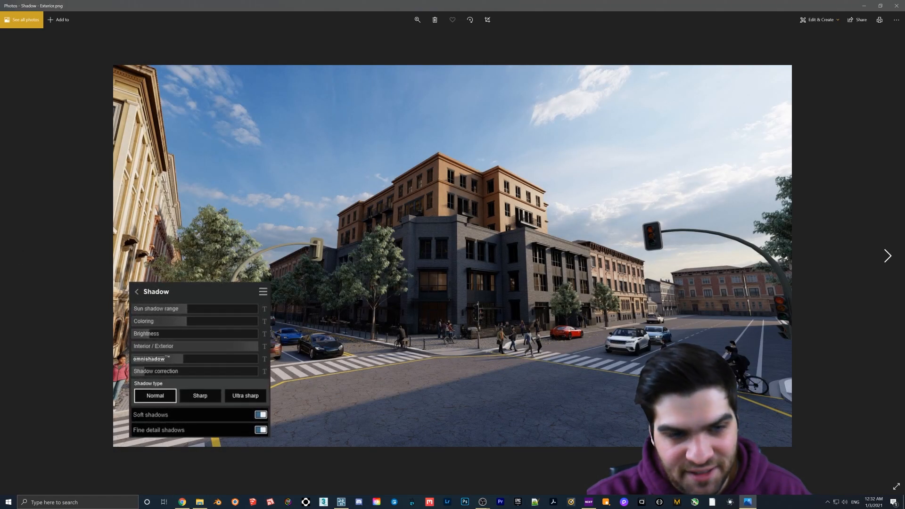
pyautogui.press('Left')
pyautogui.press('Right')
pyautogui.press('Left')
pyautogui.press('Right')
pyautogui.press('Left')
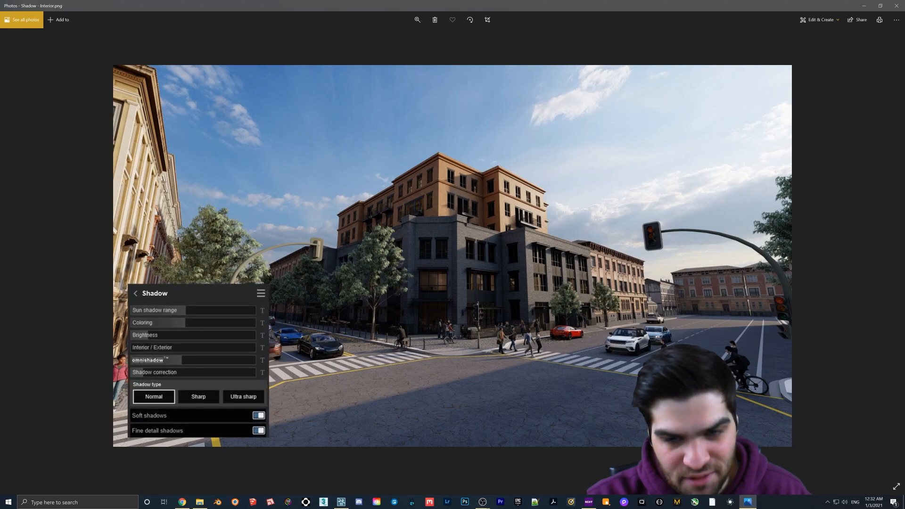
pyautogui.press('Right')
pyautogui.press('Left')
pyautogui.press('Right')
pyautogui.press('Left')
pyautogui.press('Right')
pyautogui.press('Left')
pyautogui.press('Right')
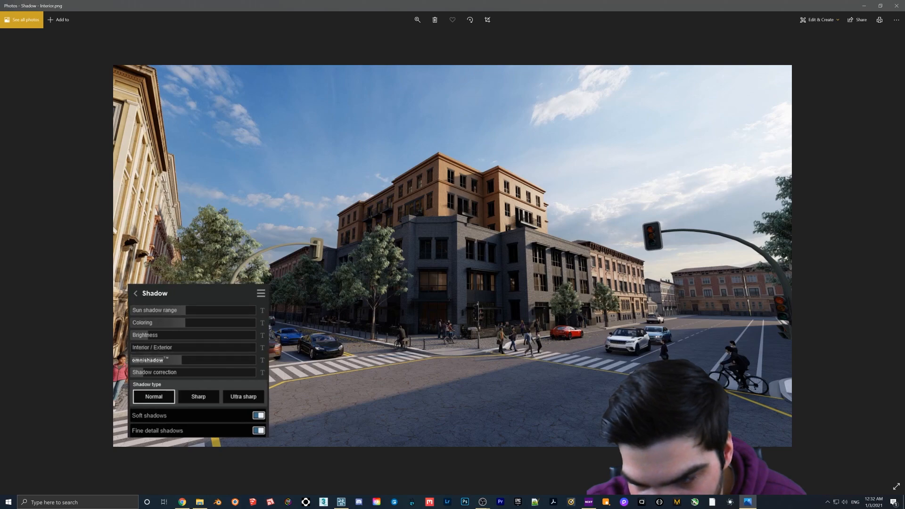
pyautogui.press('Left')
pyautogui.press('Right')
# Compare the Interior shadow sample render with the Omnishadow 0.0 sample.
pyautogui.press('Right')
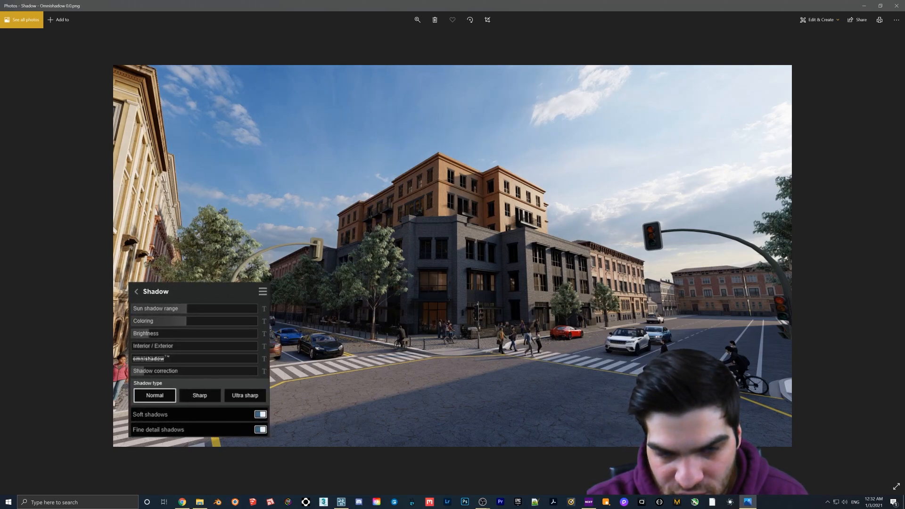
pyautogui.press('Left')
pyautogui.press('Right')
pyautogui.press('Left')
pyautogui.press('Right')
pyautogui.press('Left')
pyautogui.press('Right')
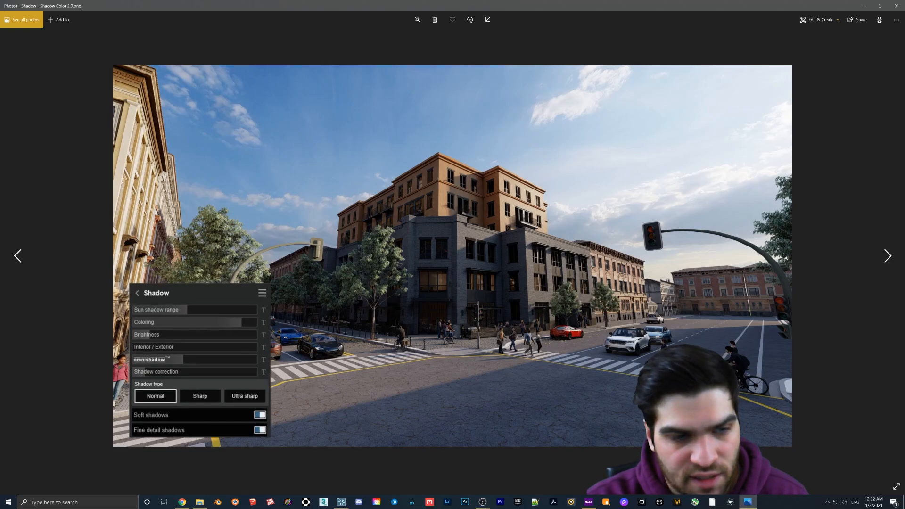
# Compare the Shadow Color sample renders at 1.0, 2.0 and 3.0 in Photos, and close the viewer.
pyautogui.press('Left')
pyautogui.press('Right')
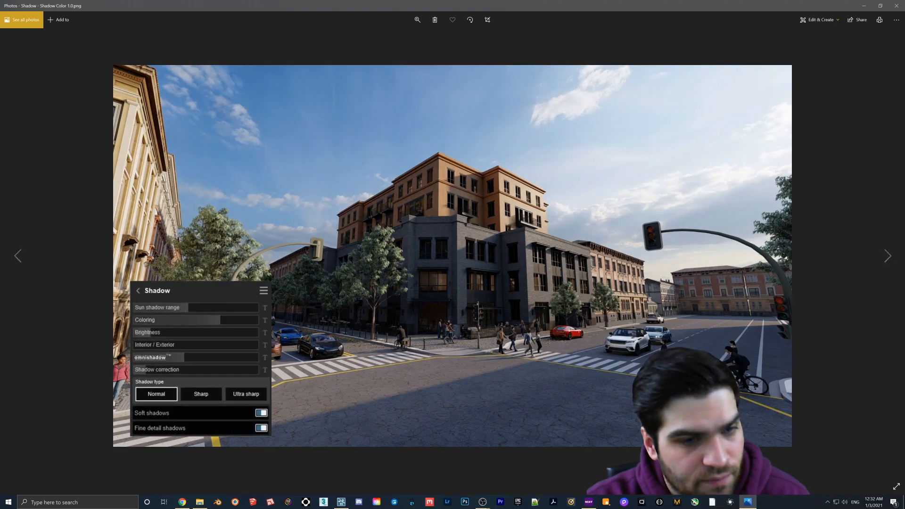
pyautogui.press('Right')
pyautogui.press('Right')
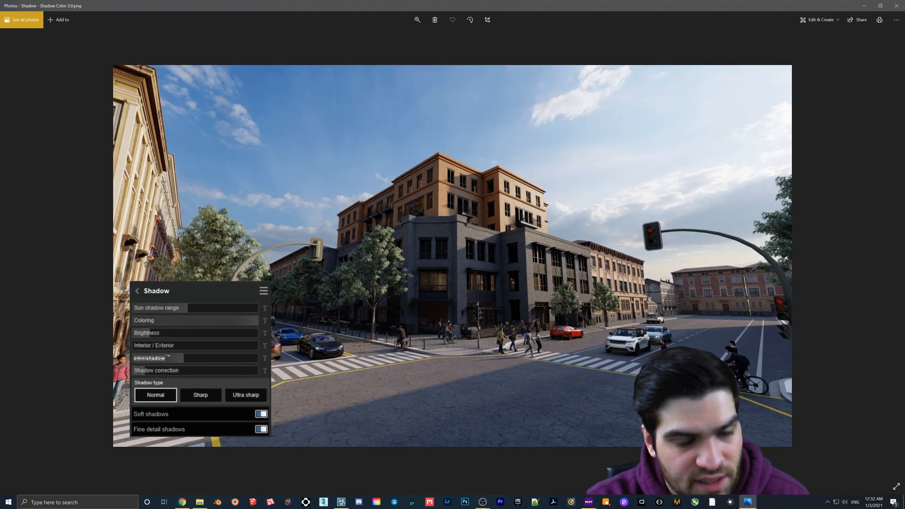
pyautogui.press('Left')
pyautogui.press('Left')
pyautogui.press('Right')
pyautogui.press('Right')
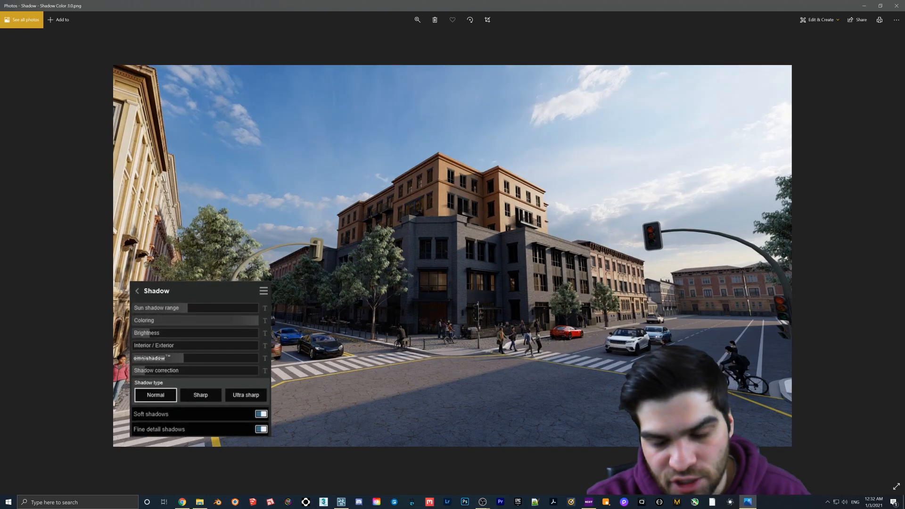
pyautogui.press('Left')
pyautogui.press('Left')
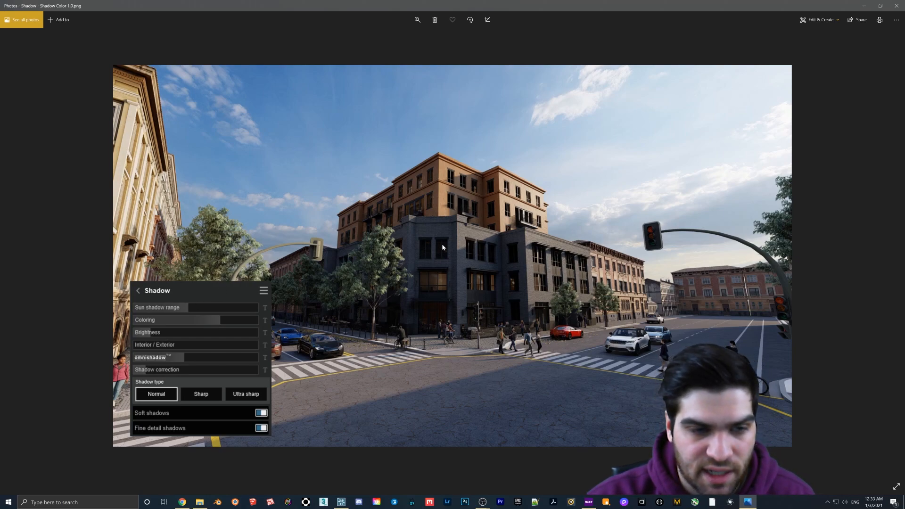
pyautogui.click(897, 6)
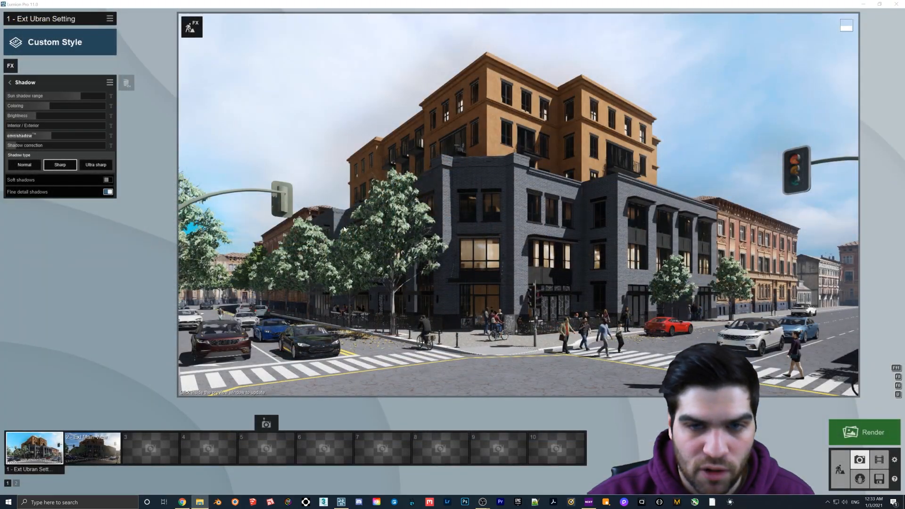
# Set the Shadow effect's brightness to 0.0 and return to the photo's list of effects.
pyautogui.moveTo(38, 118); pyautogui.dragTo(28, 118)
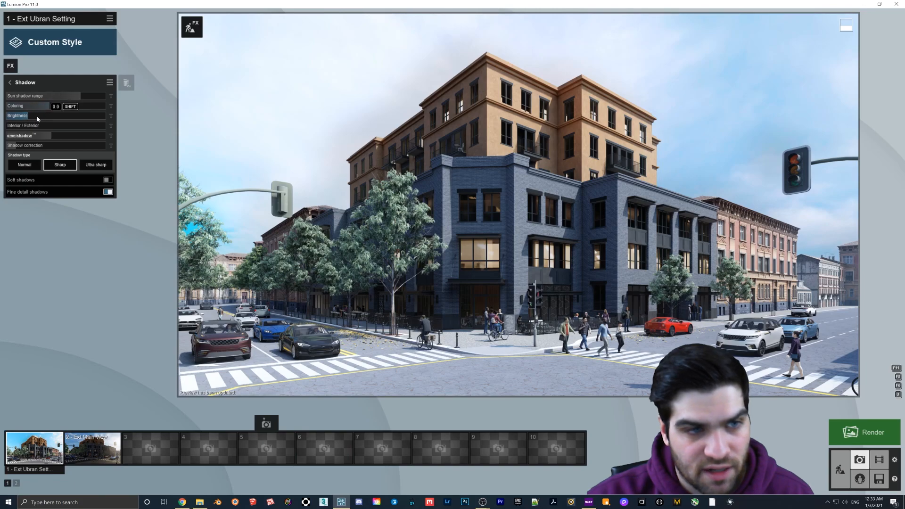
pyautogui.click(111, 117)
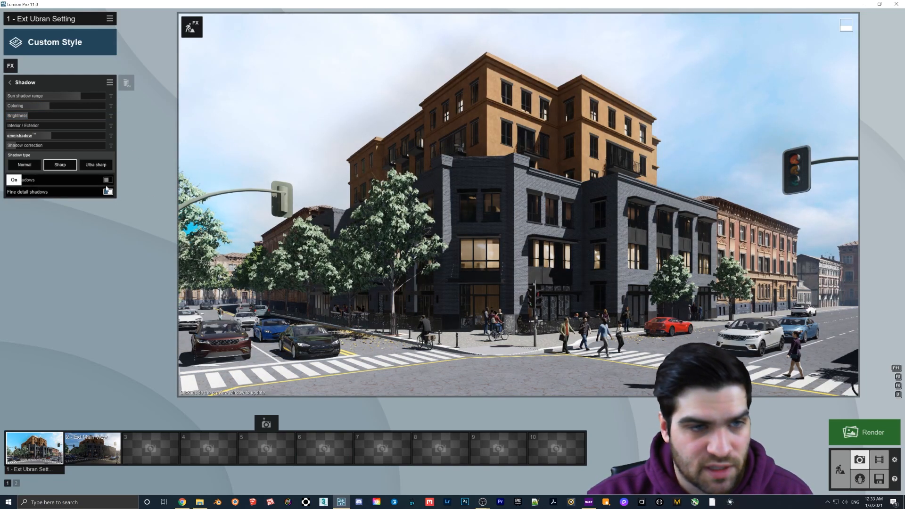
pyautogui.click(27, 85)
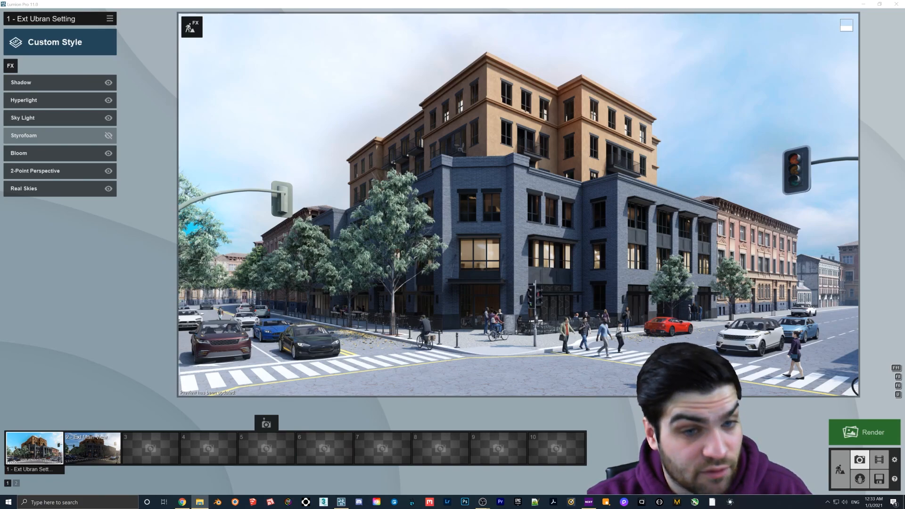
# Add the Exposure camera effect to the photo.
pyautogui.click(10, 66)
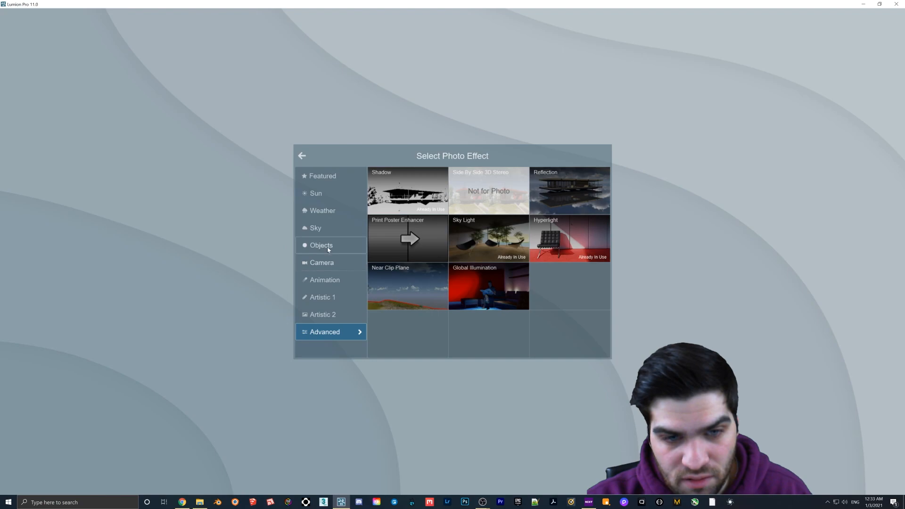
pyautogui.click(332, 263)
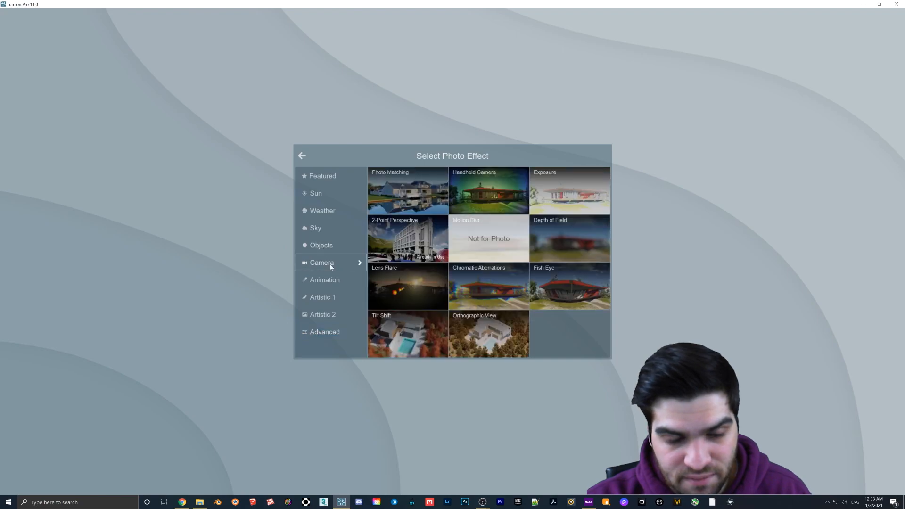
pyautogui.click(560, 200)
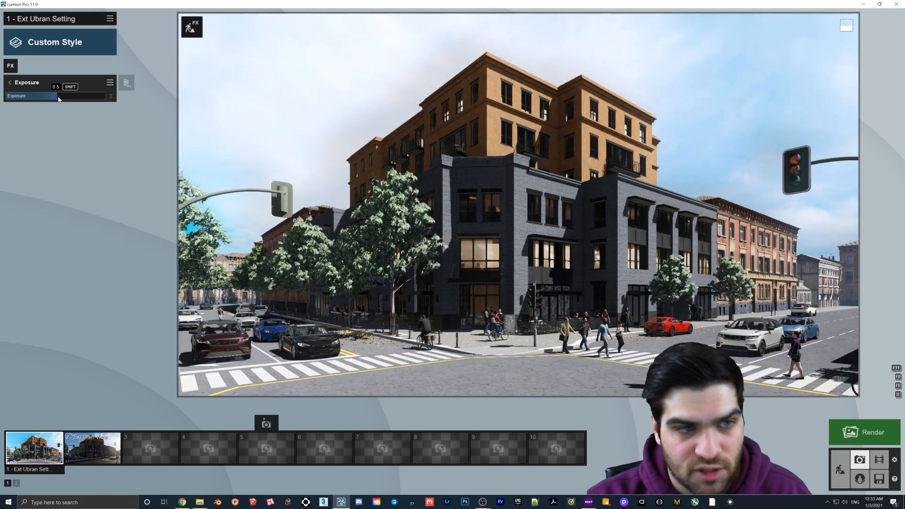
# Lower the exposure slightly, compare the Exposure sample renders at 0.0, 0.5 and 1.0 in Photos, and close the viewer.
pyautogui.moveTo(59, 98); pyautogui.dragTo(53, 98)
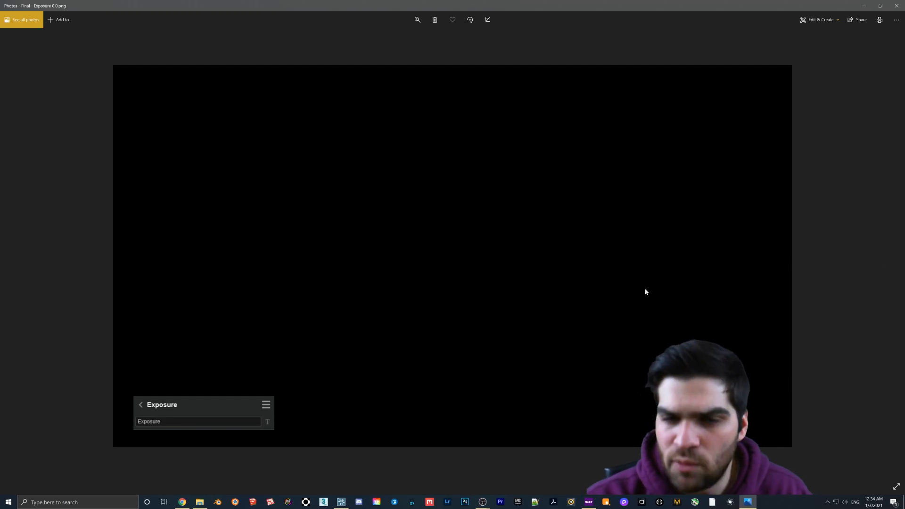
pyautogui.press('Right')
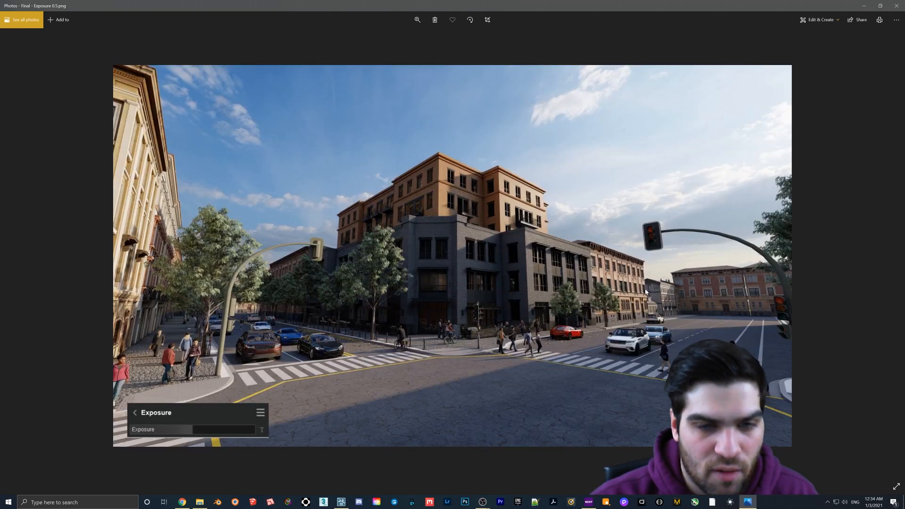
pyautogui.press('Right')
pyautogui.press('Right')
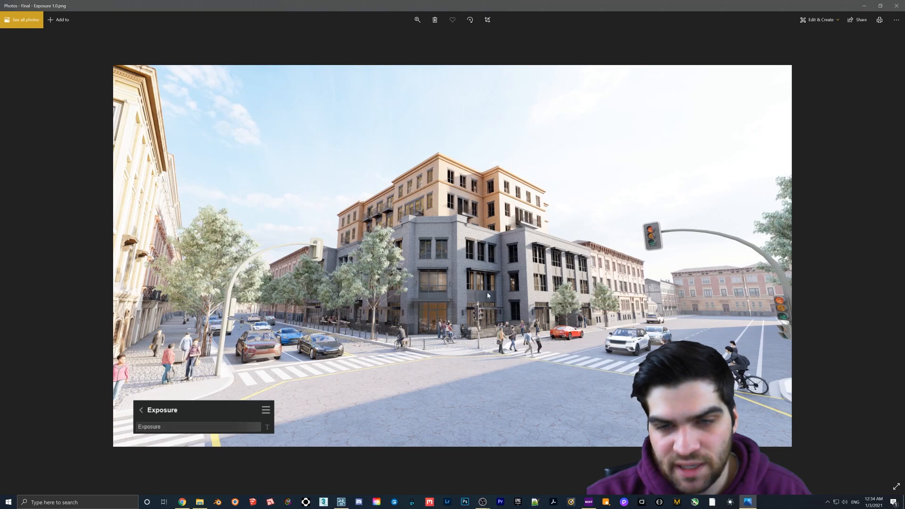
pyautogui.click(897, 5)
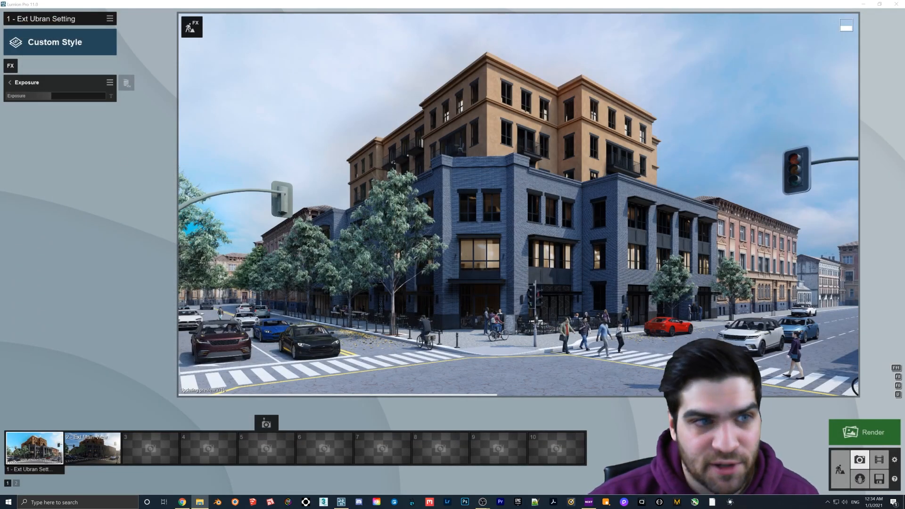
# Set the photo's Exposure effect to about 0.5, update the preview, and return to the list of effects.
pyautogui.click(53, 97)
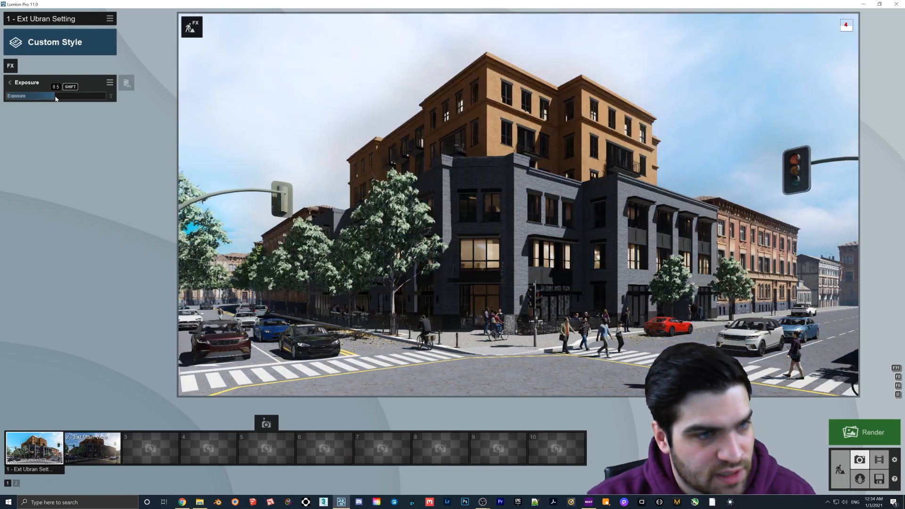
pyautogui.click(315, 122)
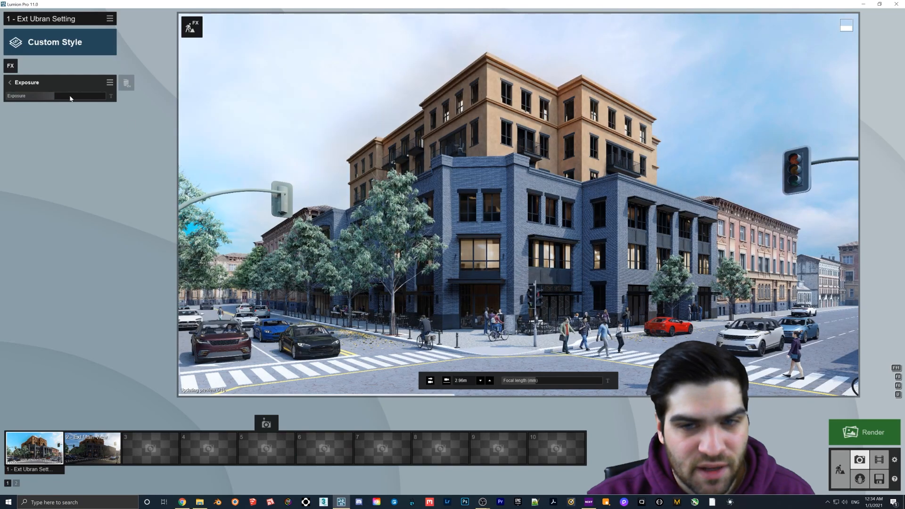
pyautogui.click(11, 83)
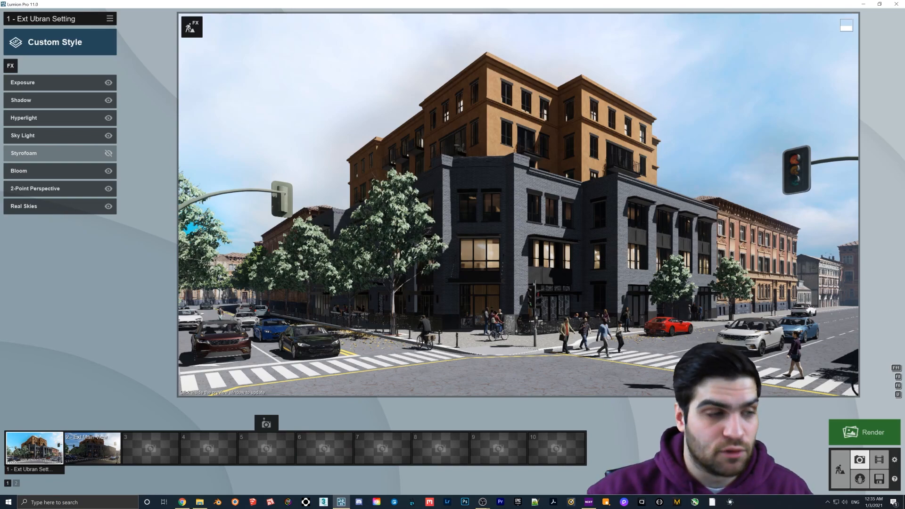
# Browse the Animation, Artistic and Advanced photo effects and add Color Correction to the photo.
pyautogui.hotkey('alt', 'Tab')
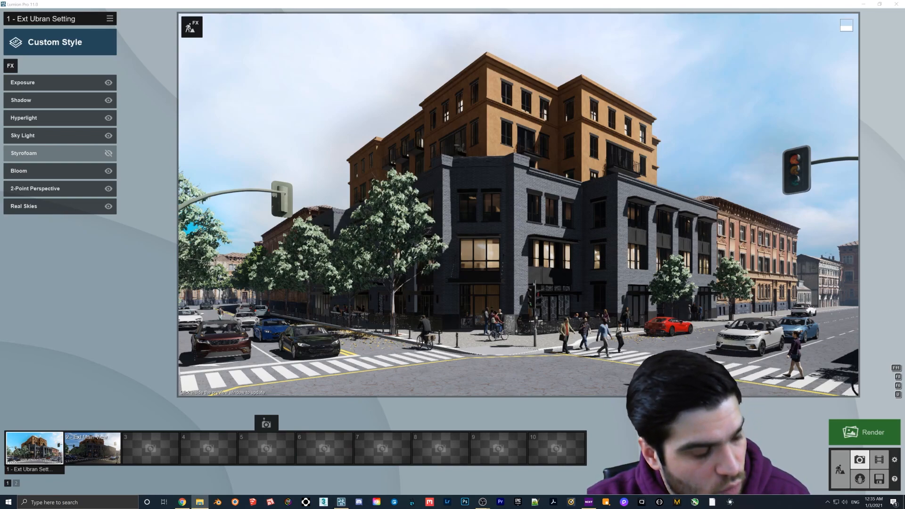
pyautogui.click(10, 65)
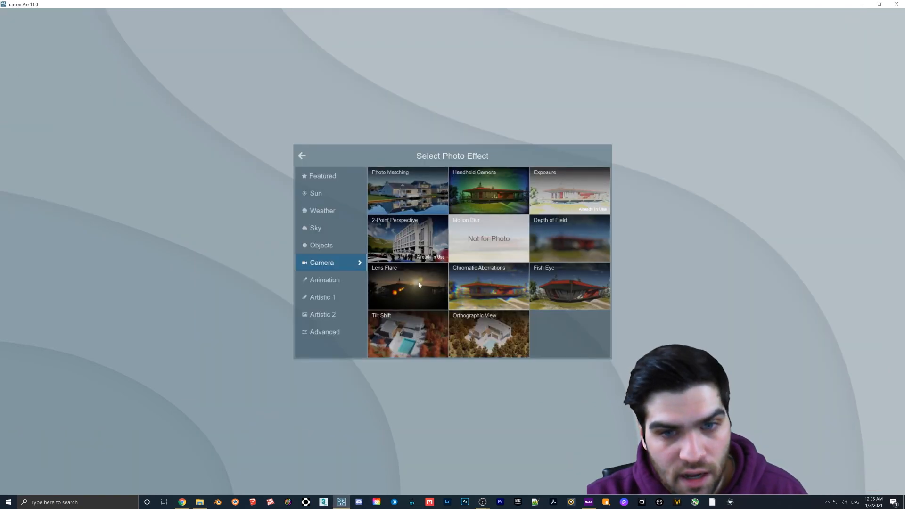
pyautogui.click(344, 284)
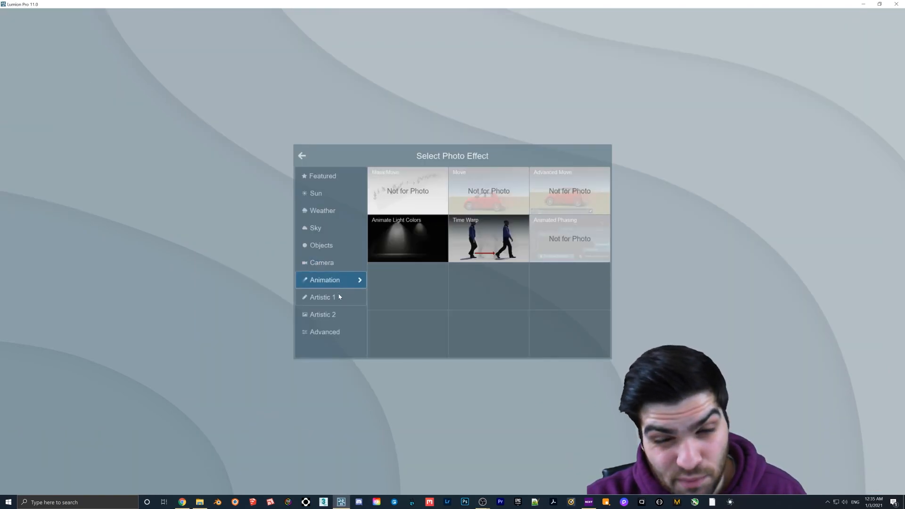
pyautogui.click(339, 298)
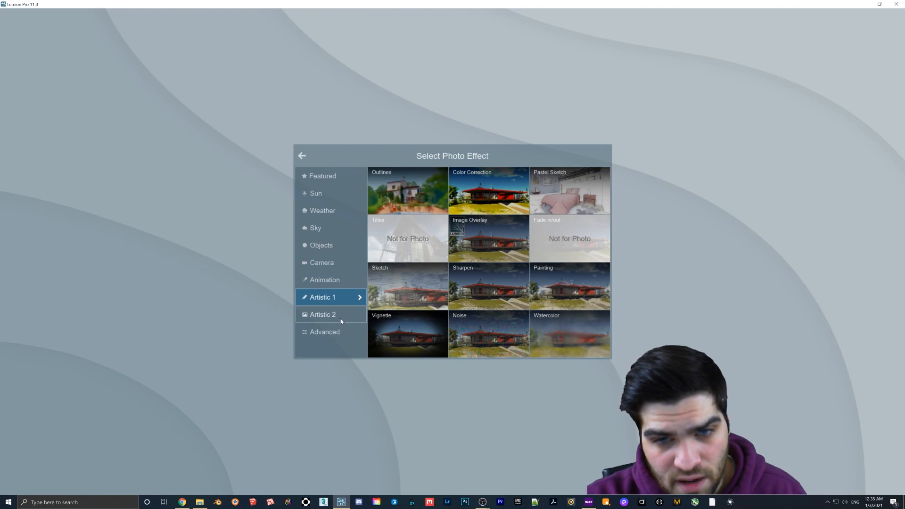
pyautogui.click(341, 319)
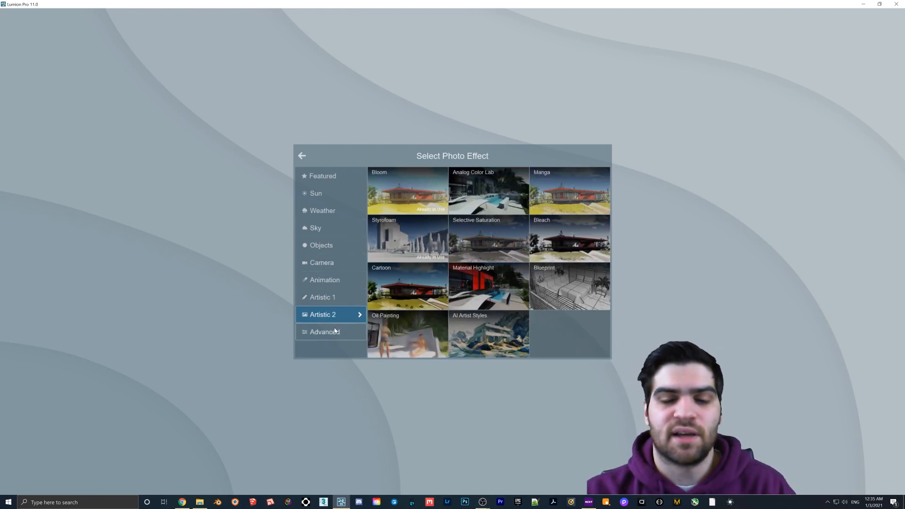
pyautogui.click(335, 332)
pyautogui.click(333, 292)
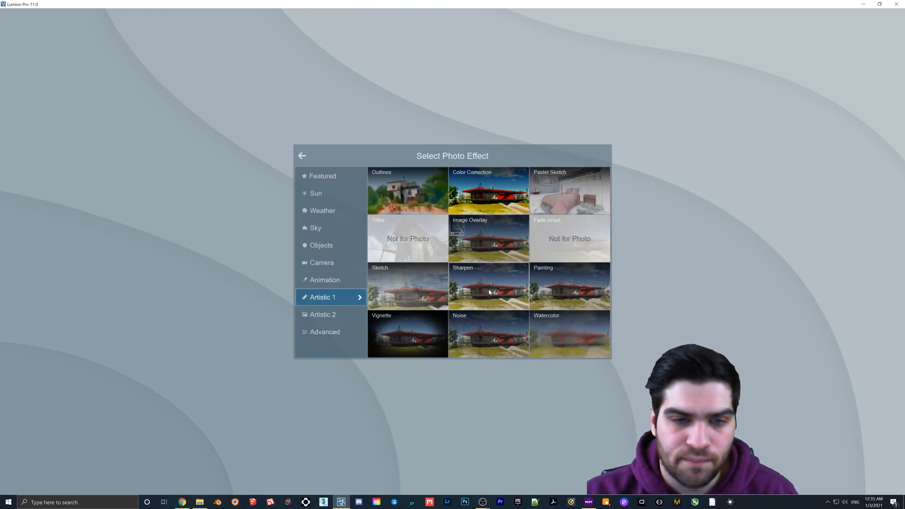
pyautogui.click(490, 190)
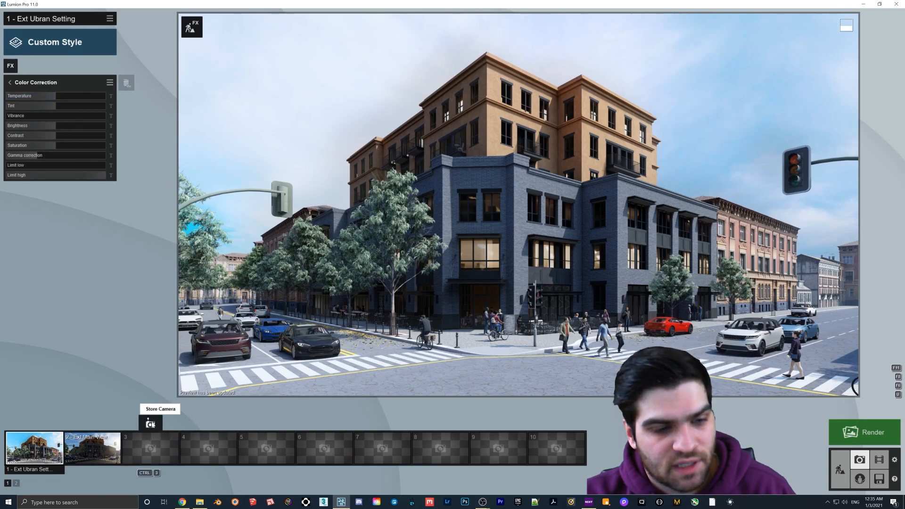
# Store the current camera view as photo 3 and apply the Realistic style to it.
pyautogui.click(150, 424)
pyautogui.click(60, 42)
pyautogui.click(454, 228)
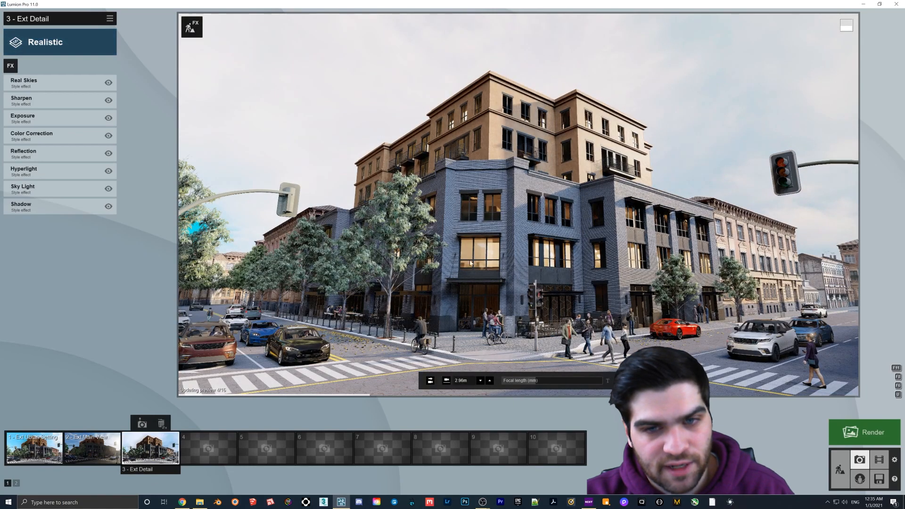
# Open the Realistic style's Color Correction effect, lower its temperature, and test small changes to the tint.
pyautogui.click(45, 136)
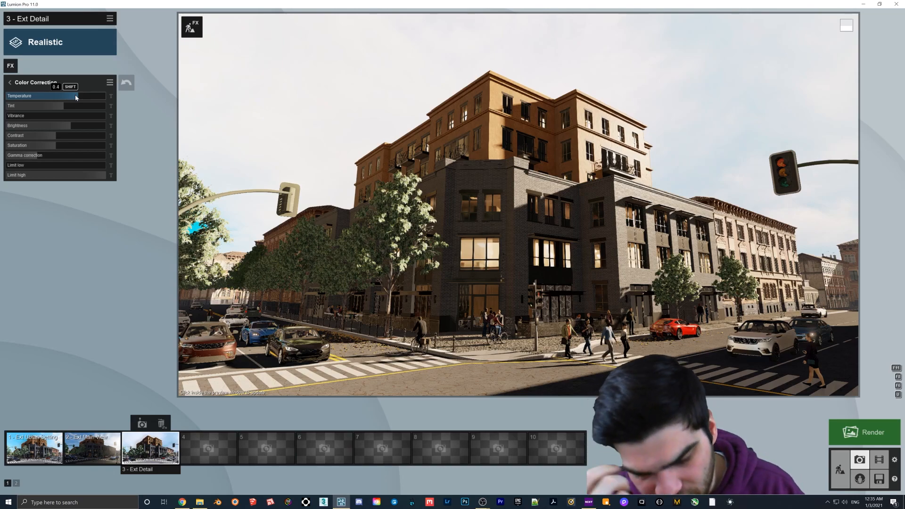
pyautogui.moveTo(76, 97); pyautogui.dragTo(68, 97)
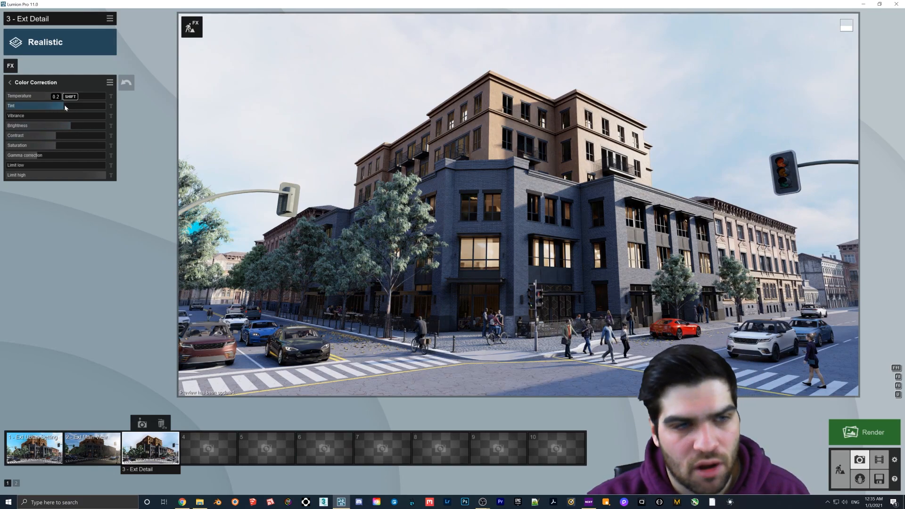
pyautogui.moveTo(65, 107); pyautogui.dragTo(58, 107)
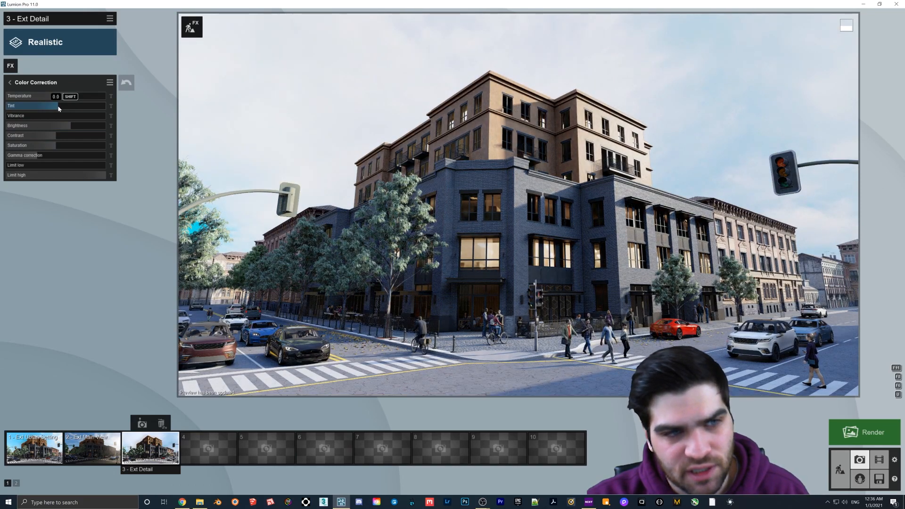
pyautogui.moveTo(58, 107); pyautogui.dragTo(69, 107)
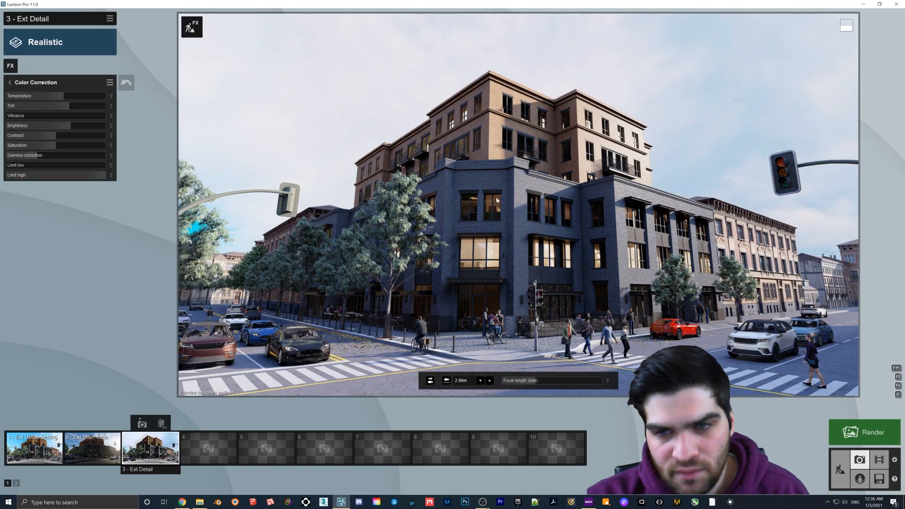
# Try the Color Correction tint at its maximum and minimum, and set it just above the neutral 0.0.
pyautogui.moveTo(68, 106); pyautogui.dragTo(116, 110)
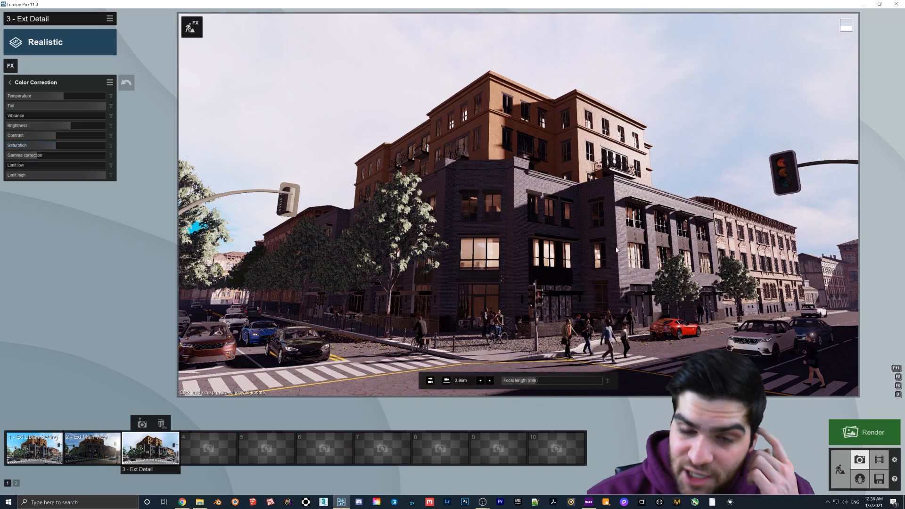
pyautogui.moveTo(90, 108); pyautogui.dragTo(5, 108)
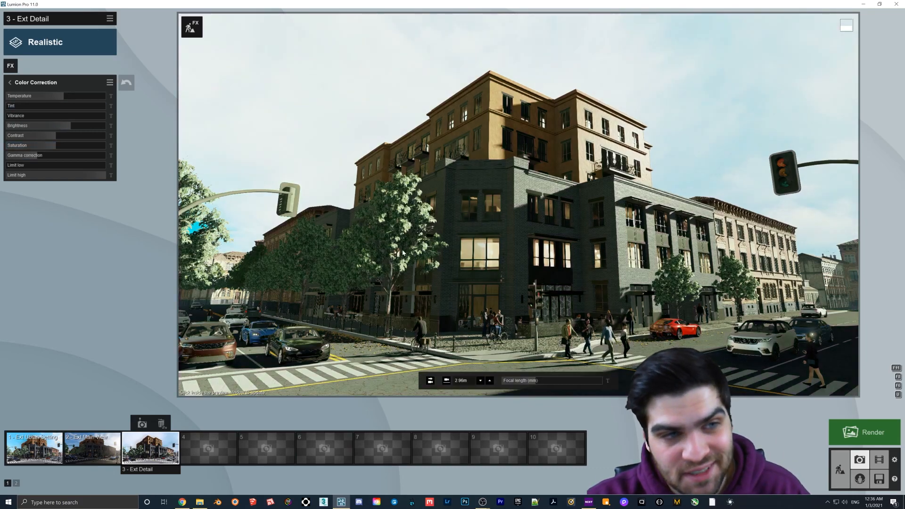
pyautogui.click(61, 105)
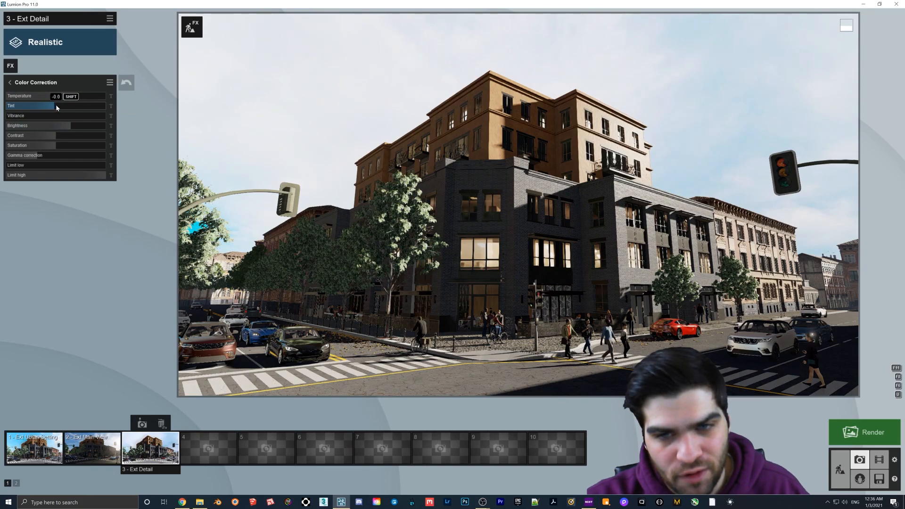
pyautogui.click(59, 109)
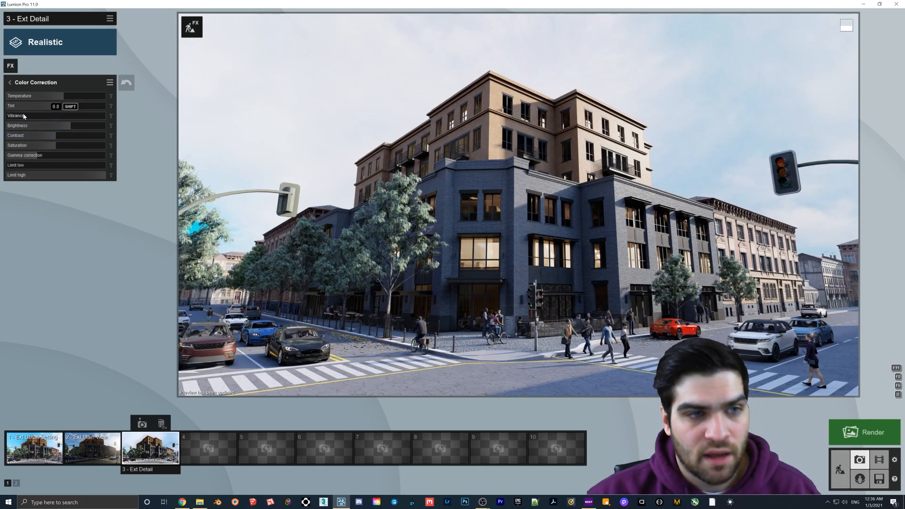
# Try the Color Correction vibrance at its maximum and at a low value, and return it to 0.0.
pyautogui.moveTo(20, 118); pyautogui.dragTo(166, 127)
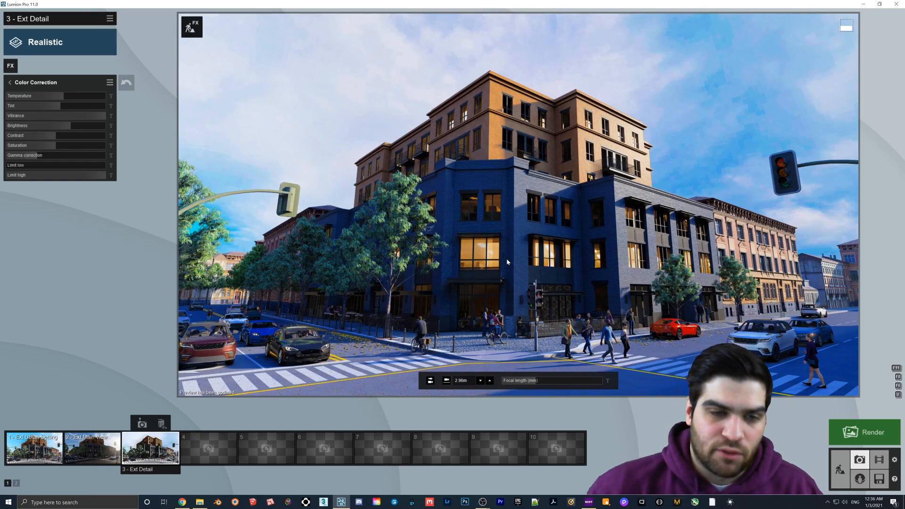
pyautogui.moveTo(100, 117); pyautogui.dragTo(234, 118)
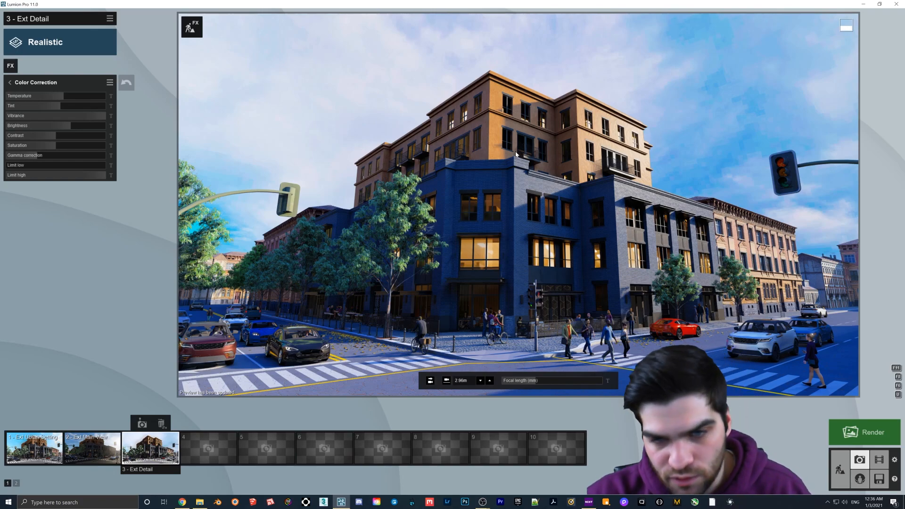
pyautogui.moveTo(80, 116); pyautogui.dragTo(23, 119)
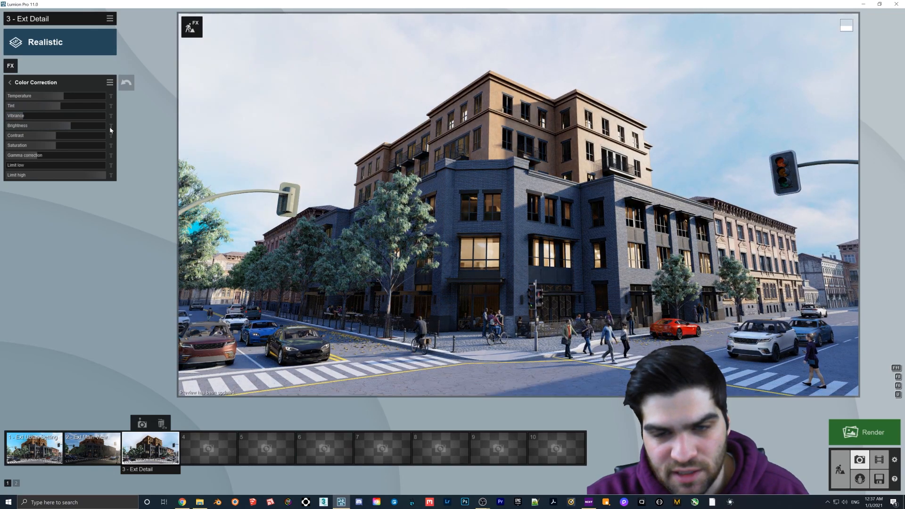
pyautogui.moveTo(23, 119); pyautogui.dragTo(5, 119)
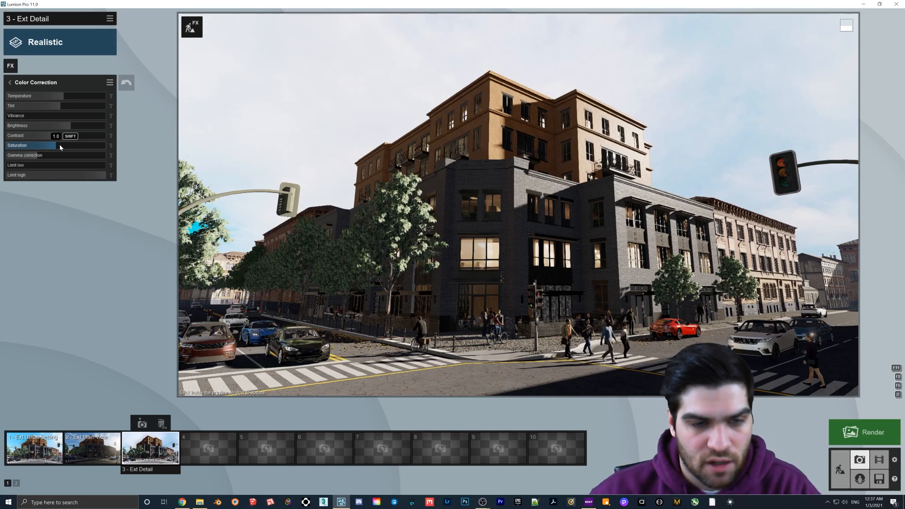
# Try the saturation at 0.0 and at its maximum, combine the maximum with a vibrance of 2.0, and reset the vibrance.
pyautogui.moveTo(60, 146); pyautogui.dragTo(7, 145)
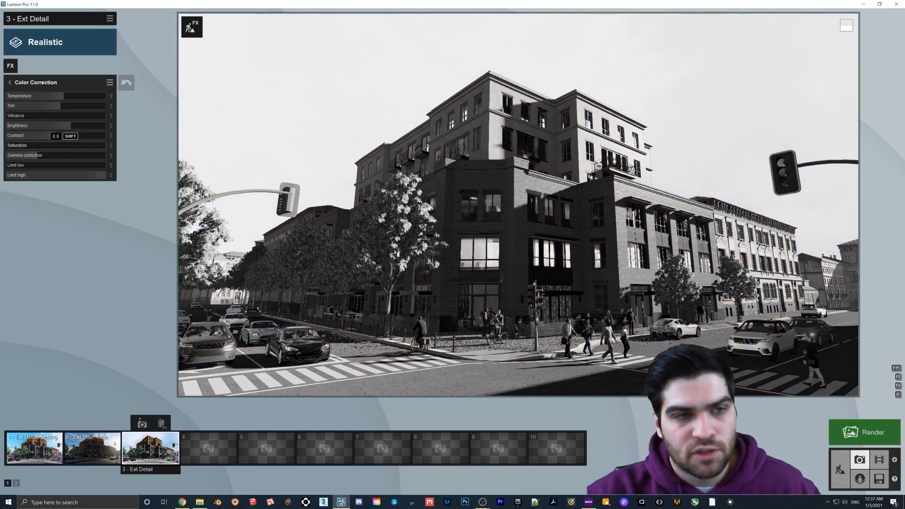
pyautogui.click(522, 229)
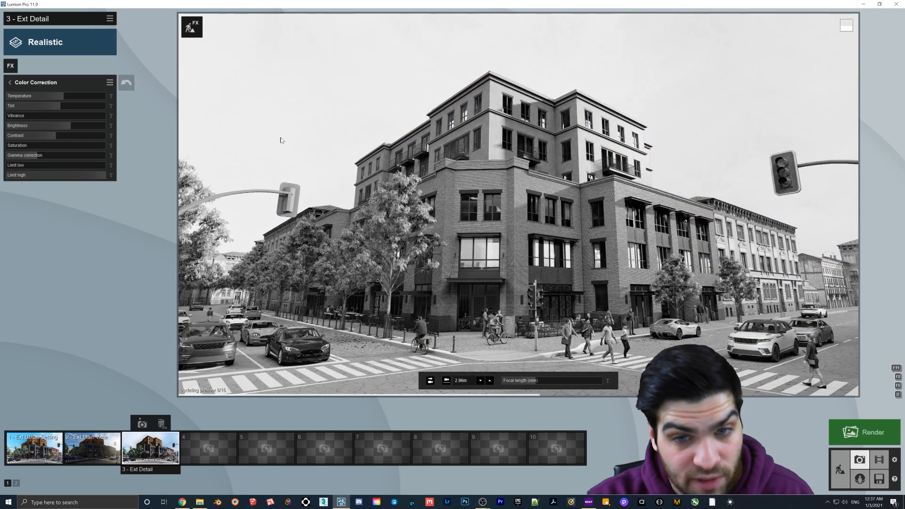
pyautogui.moveTo(31, 146); pyautogui.dragTo(89, 145)
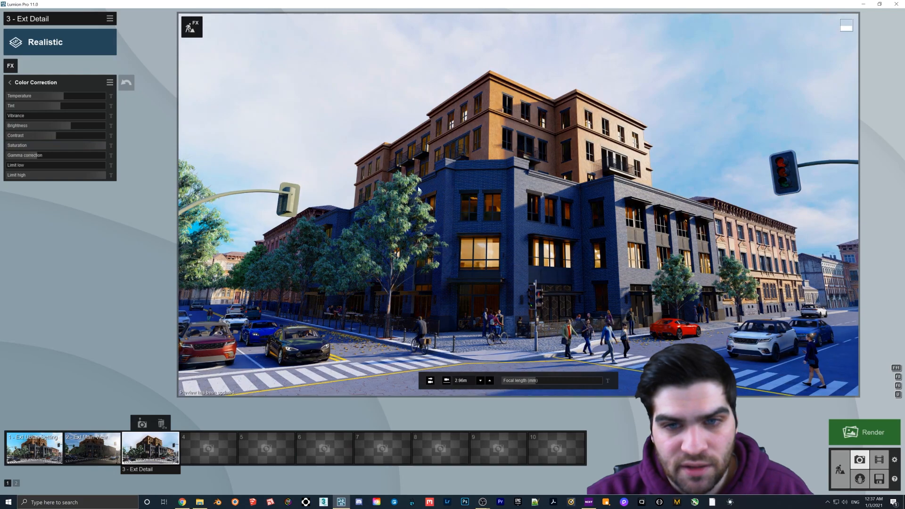
pyautogui.moveTo(18, 115); pyautogui.dragTo(194, 123)
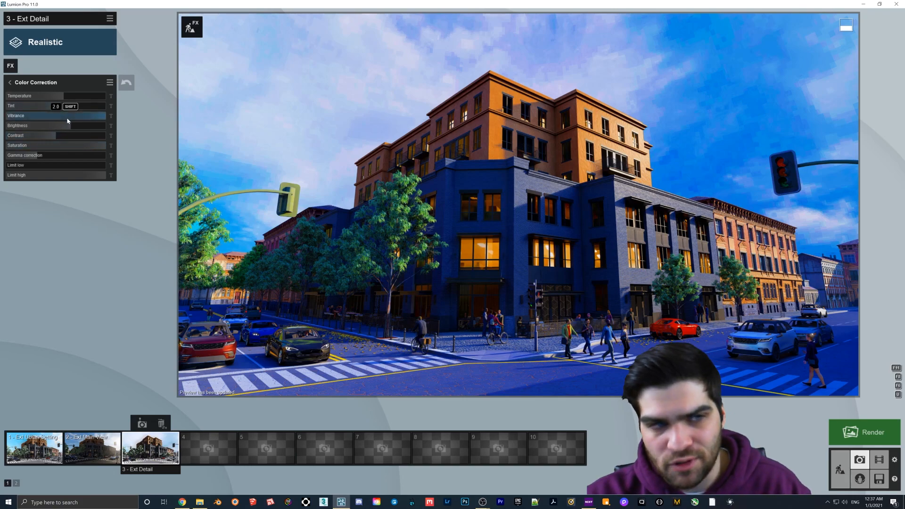
pyautogui.moveTo(66, 119); pyautogui.dragTo(5, 115)
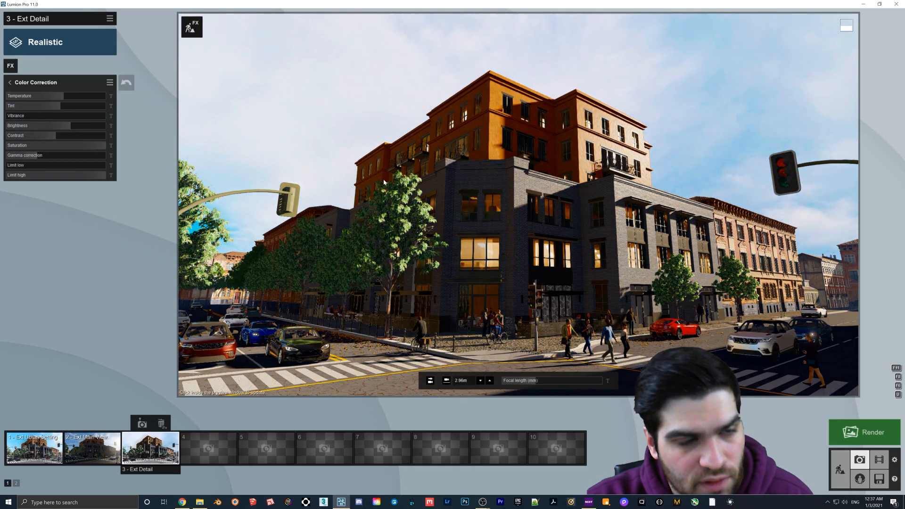
# Set the Color Correction saturation to about 1.1 and update the preview.
pyautogui.moveTo(79, 147); pyautogui.dragTo(57, 146)
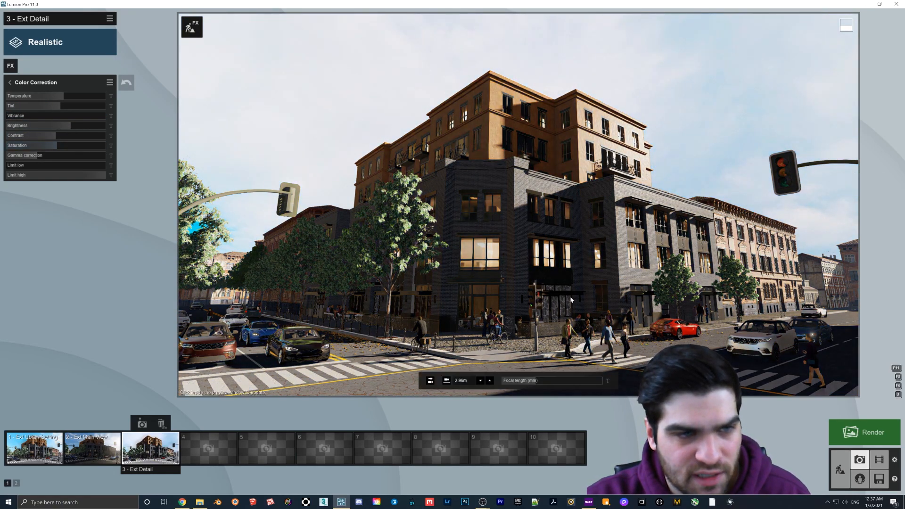
pyautogui.click(572, 300)
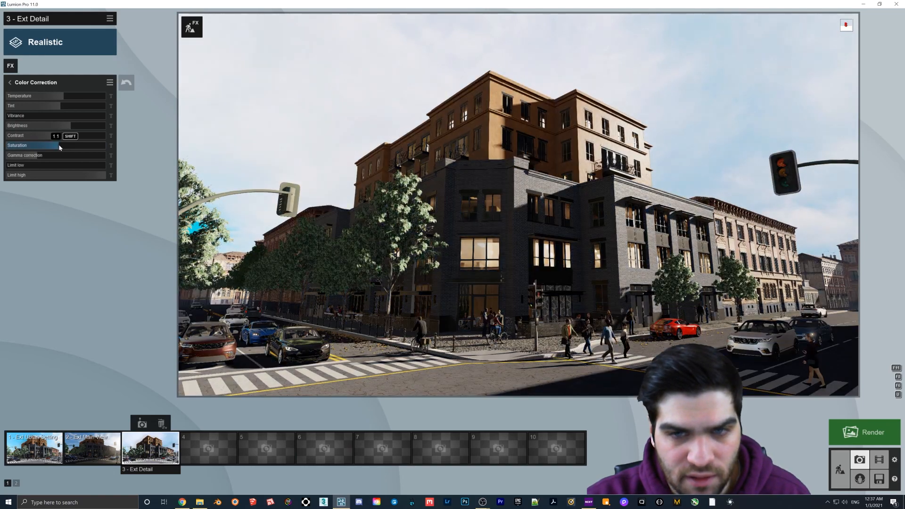
pyautogui.click(64, 145)
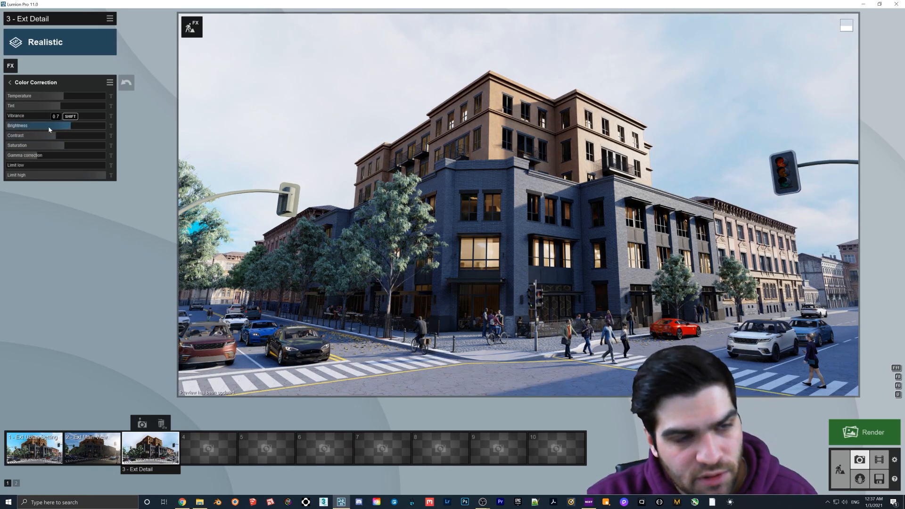
# Try the Color Correction brightness at 0.5, at its minimum and at its maximum, updating the preview for the extremes.
pyautogui.moveTo(49, 126)
pyautogui.mouseDown()
pyautogui.moveTo(26, 121)
pyautogui.moveTo(60, 124)
pyautogui.mouseUp()
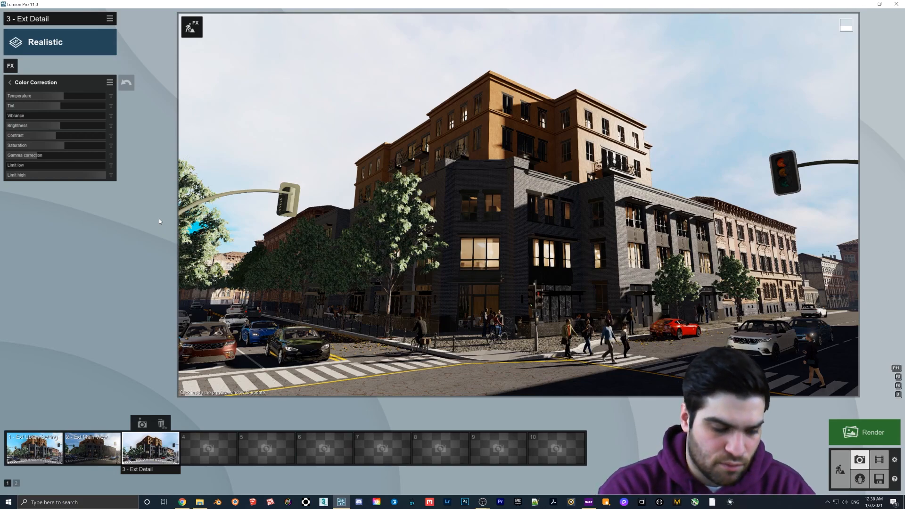
pyautogui.moveTo(59, 125)
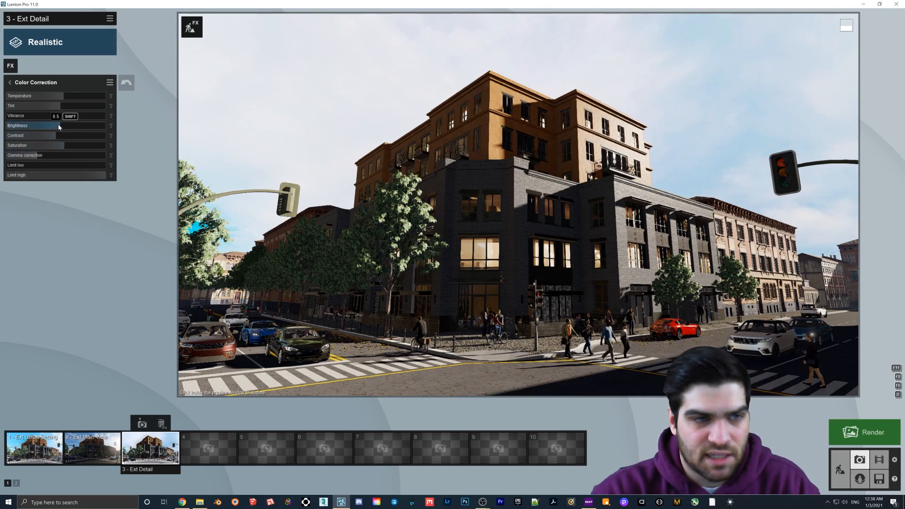
pyautogui.moveTo(60, 125); pyautogui.dragTo(5, 126)
pyautogui.click(501, 183)
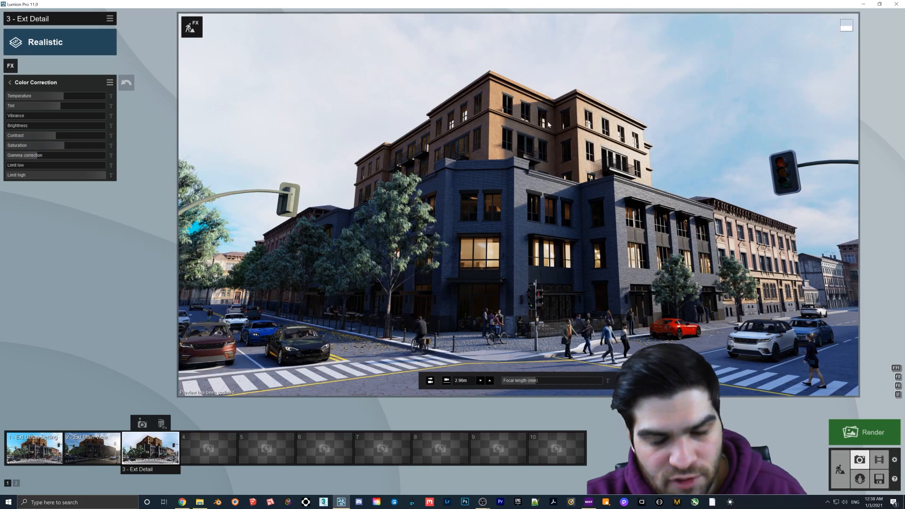
pyautogui.moveTo(11, 126); pyautogui.dragTo(123, 127)
pyautogui.click(371, 283)
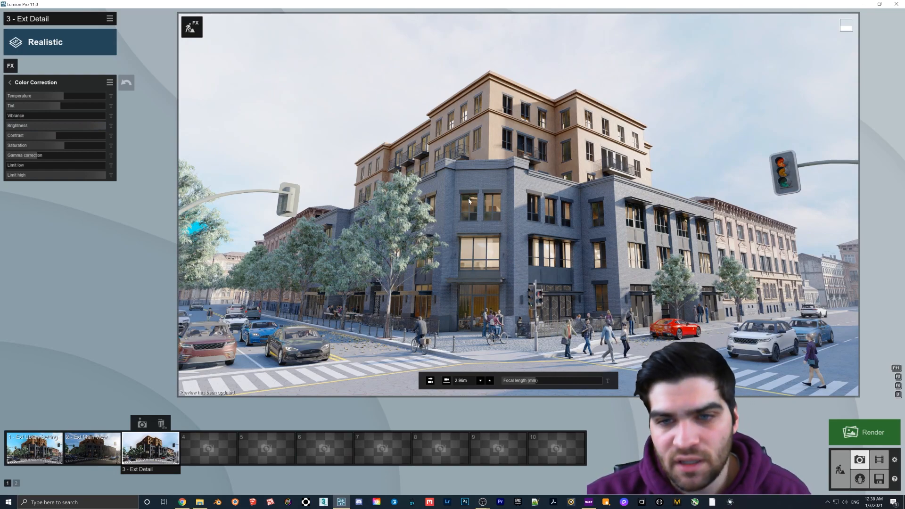
# Set the Color Correction brightness to 0.5 and update the preview.
pyautogui.click(55, 126)
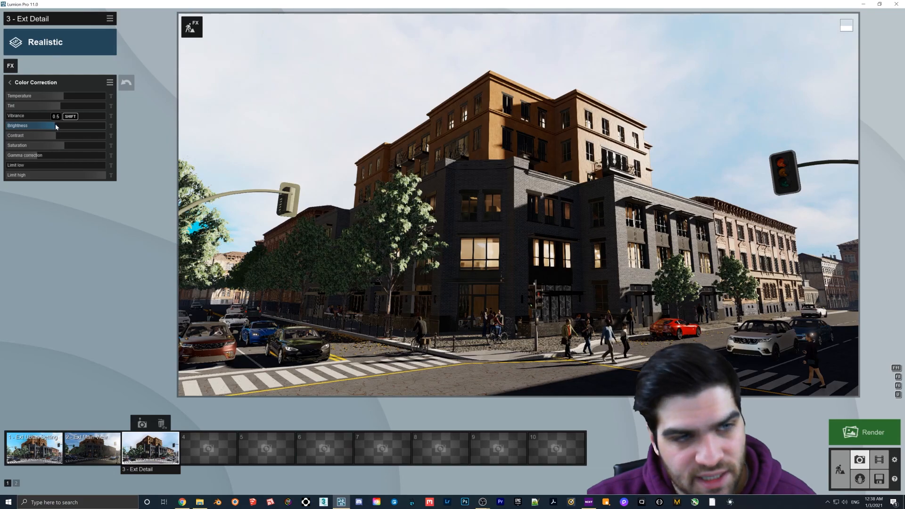
pyautogui.click(399, 226)
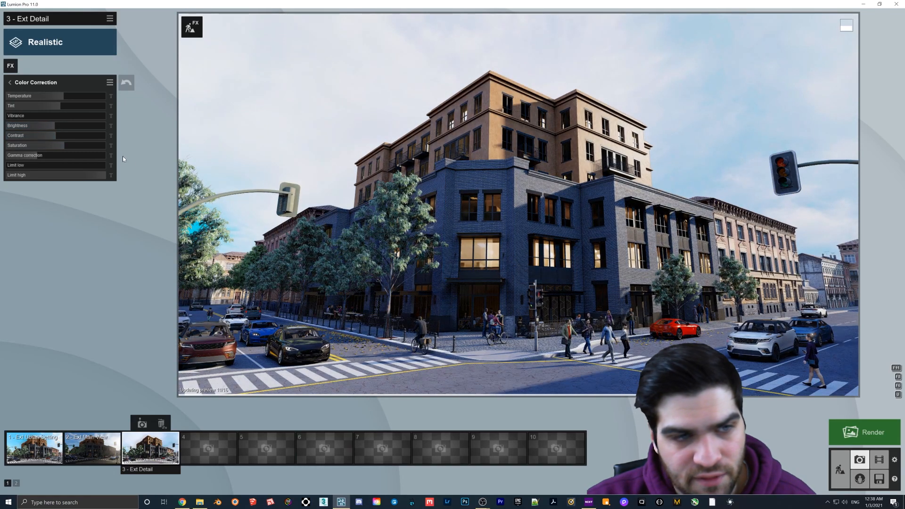
pyautogui.click(55, 125)
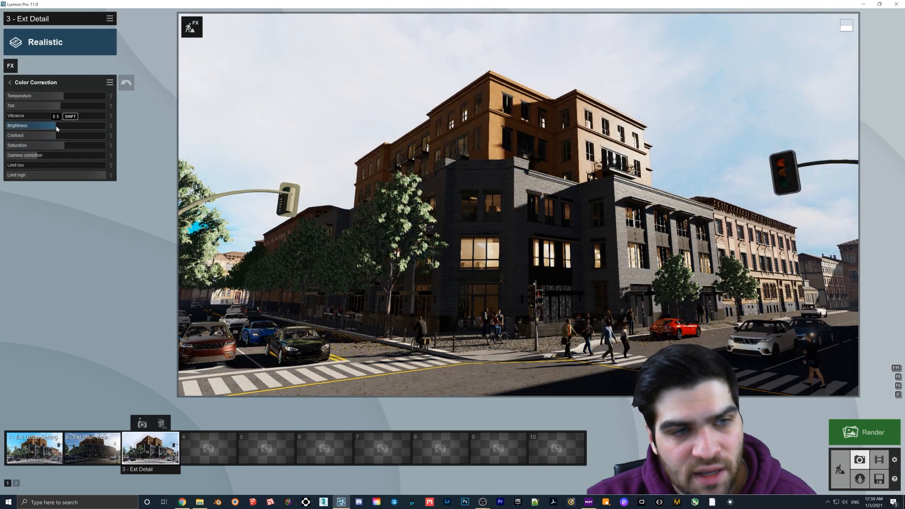
pyautogui.click(491, 210)
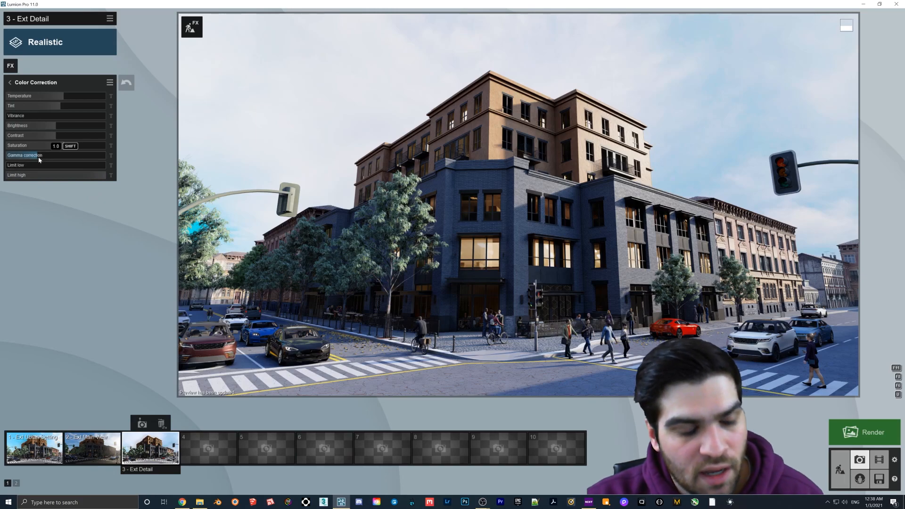
# Try the gamma correction slightly below 1.0, at 1.2, at its maximum and at a low value, updating the preview.
pyautogui.moveTo(37, 156); pyautogui.dragTo(33, 155)
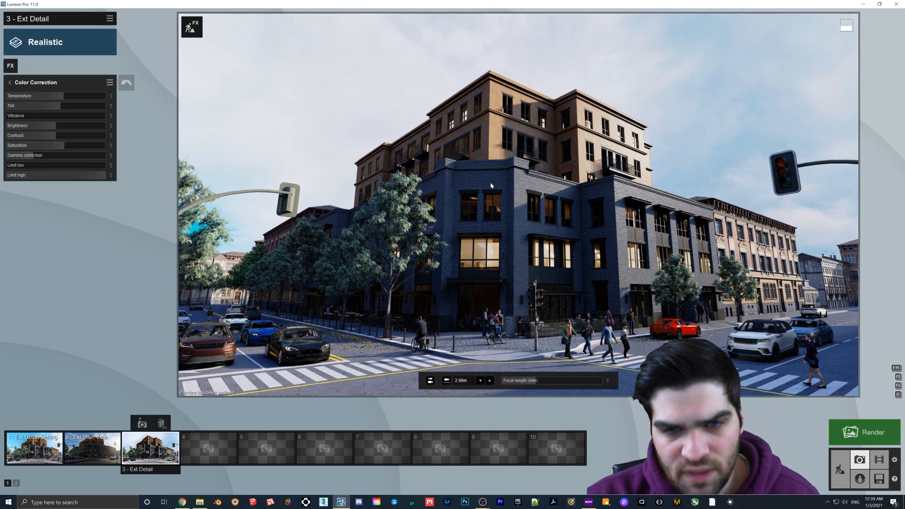
pyautogui.moveTo(38, 155); pyautogui.dragTo(45, 155)
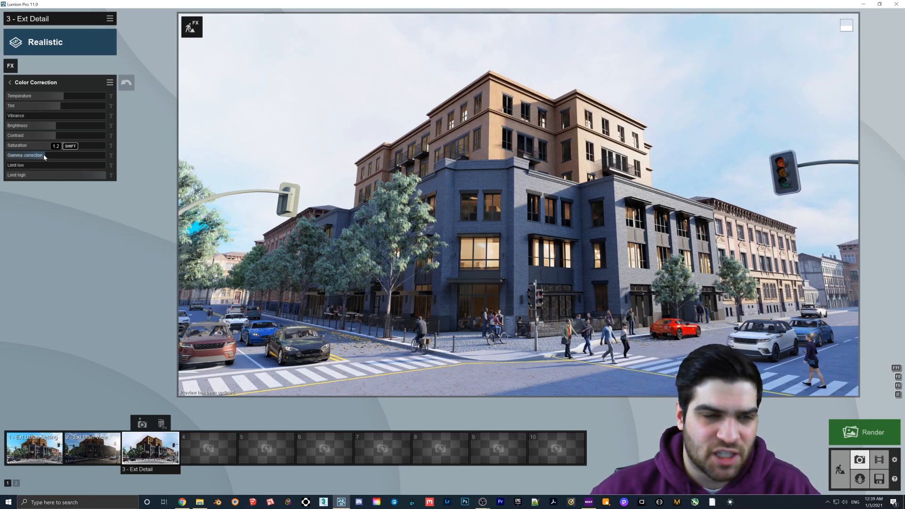
pyautogui.moveTo(50, 156); pyautogui.dragTo(105, 155)
pyautogui.moveTo(50, 155); pyautogui.dragTo(21, 156)
pyautogui.click(502, 214)
pyautogui.click(413, 231)
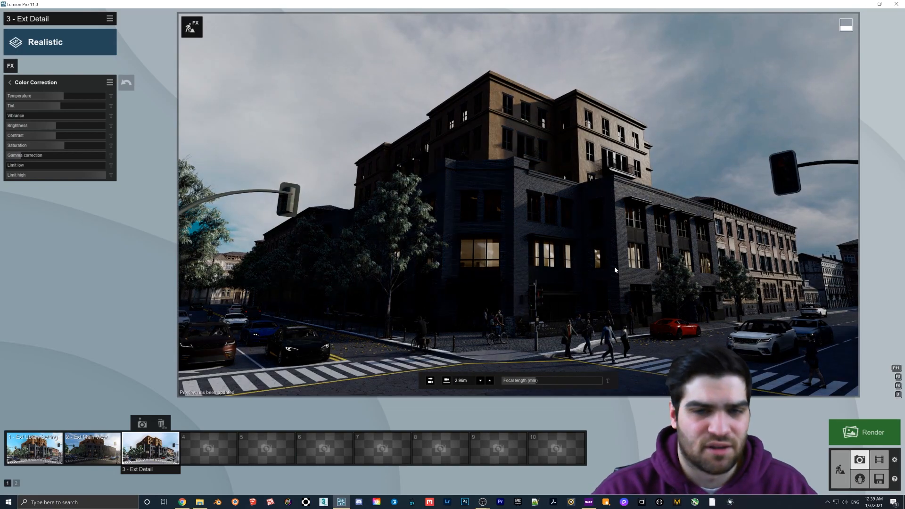
# Set the gamma correction just below 1.0 and update the preview.
pyautogui.moveTo(29, 156); pyautogui.dragTo(35, 156)
pyautogui.click(415, 221)
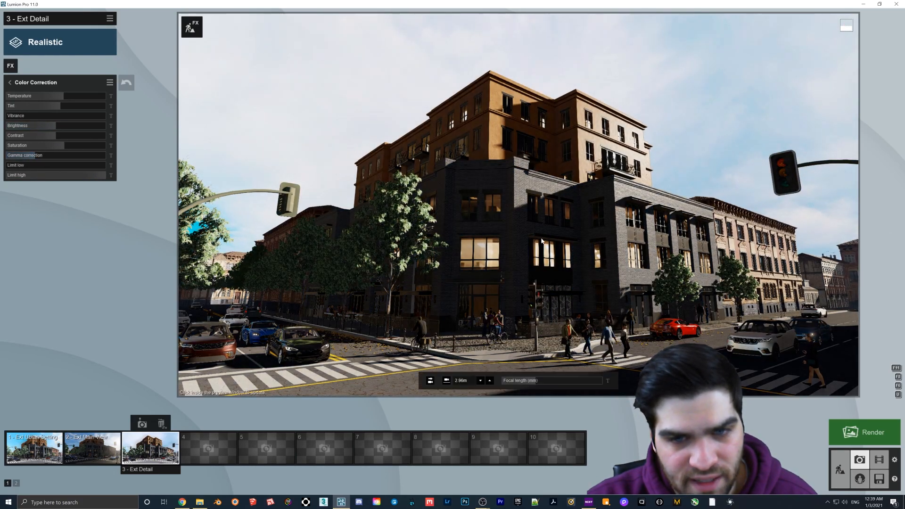
pyautogui.click(415, 207)
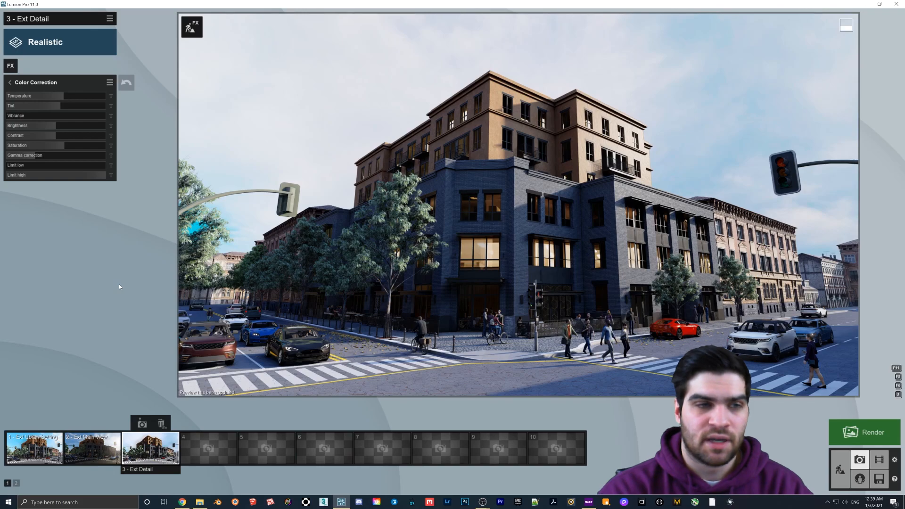
# Try raising Limit low and lowering Limit high to about 0.7, and return them to 0.0 and the maximum.
pyautogui.click(18, 166)
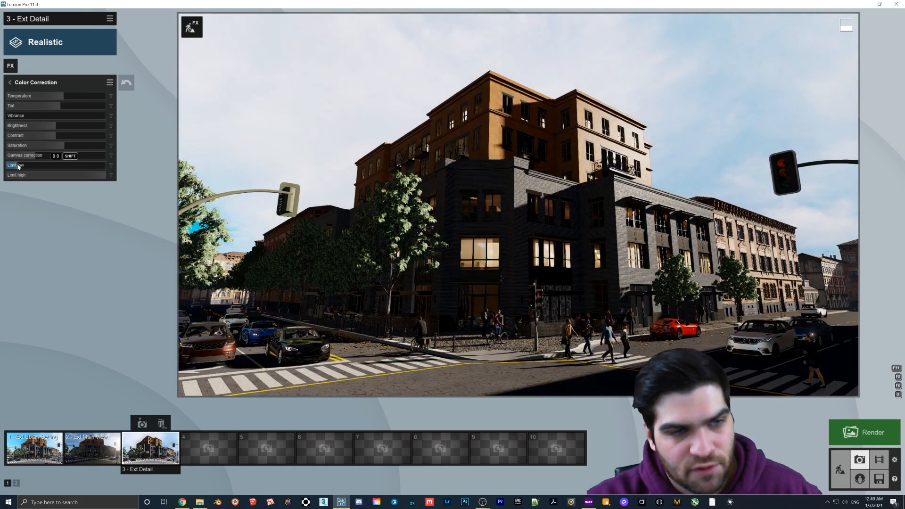
pyautogui.moveTo(17, 169); pyautogui.dragTo(31, 167)
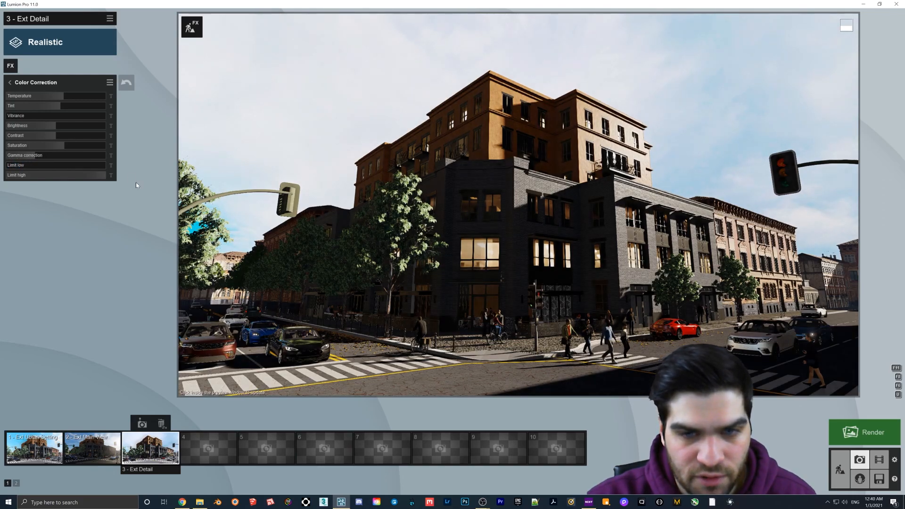
pyautogui.moveTo(102, 178); pyautogui.dragTo(80, 178)
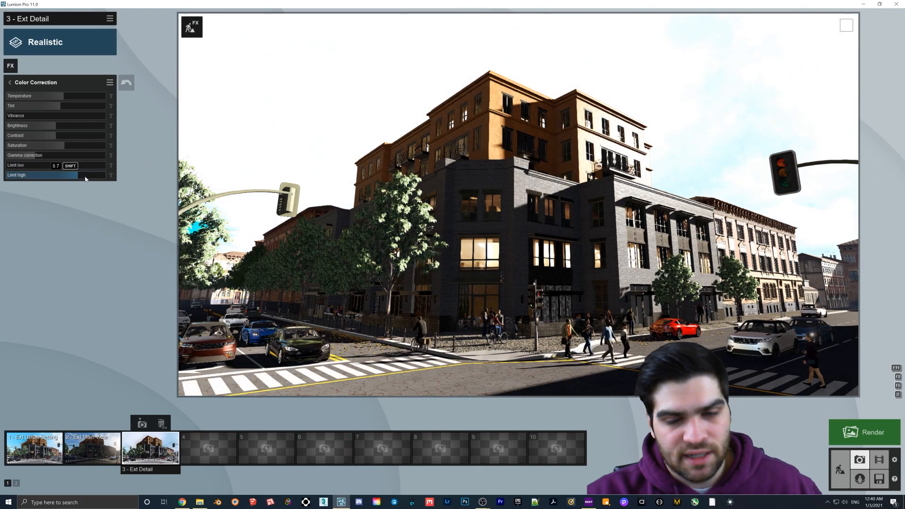
pyautogui.moveTo(84, 180); pyautogui.dragTo(105, 185)
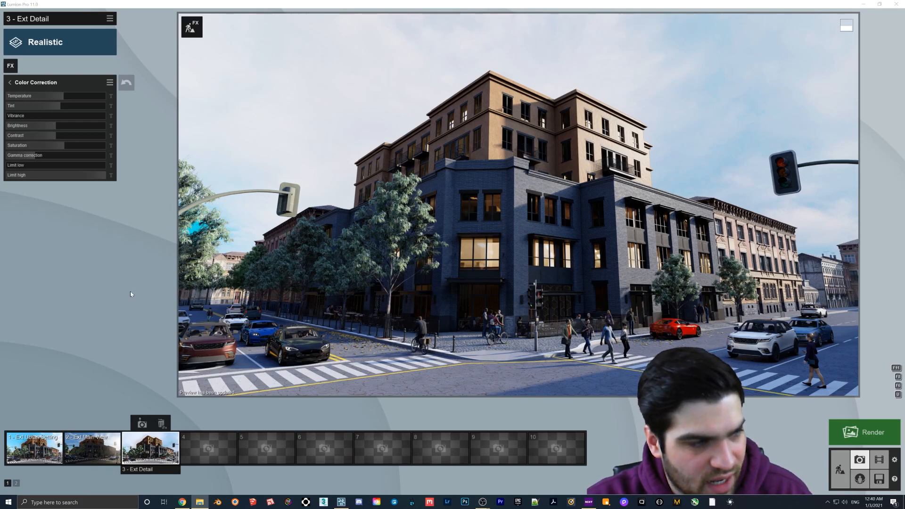
# Try the Color Correction contrast at about 0.7 and return it to about 0.5.
pyautogui.click(45, 281)
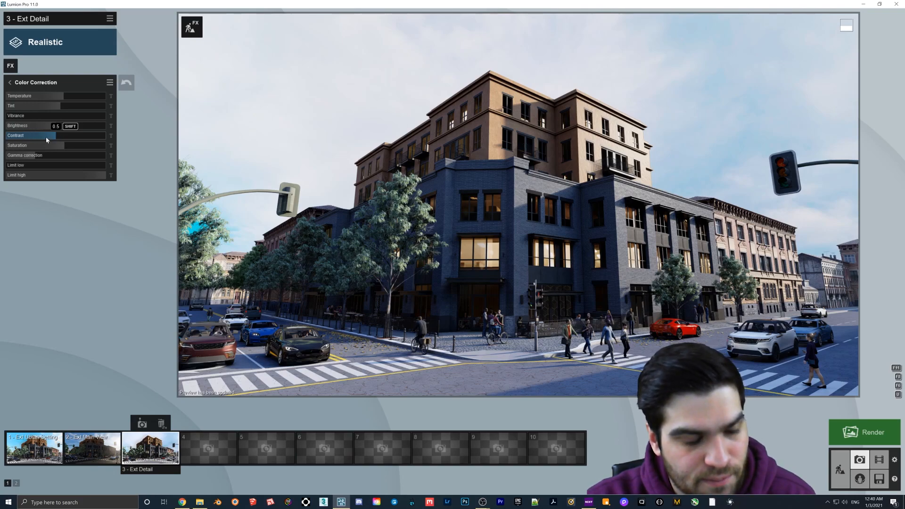
pyautogui.moveTo(57, 137); pyautogui.dragTo(73, 136)
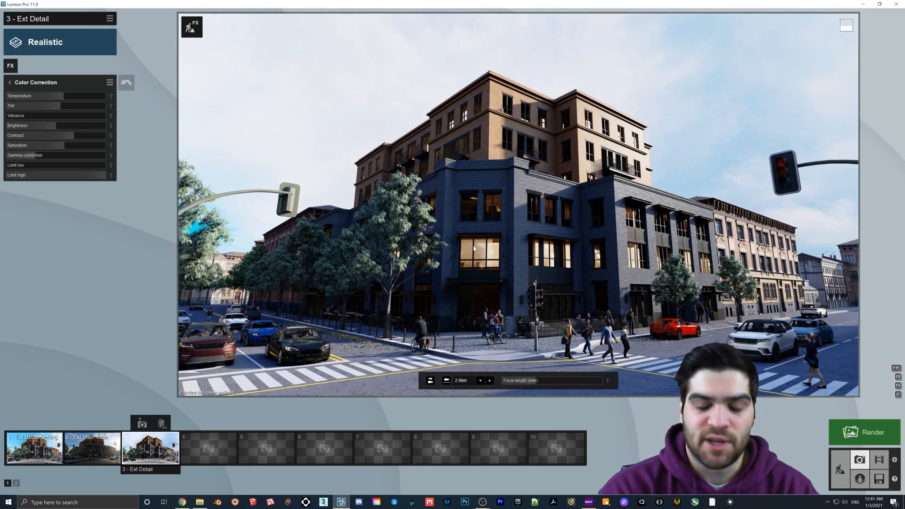
pyautogui.moveTo(75, 136); pyautogui.dragTo(59, 136)
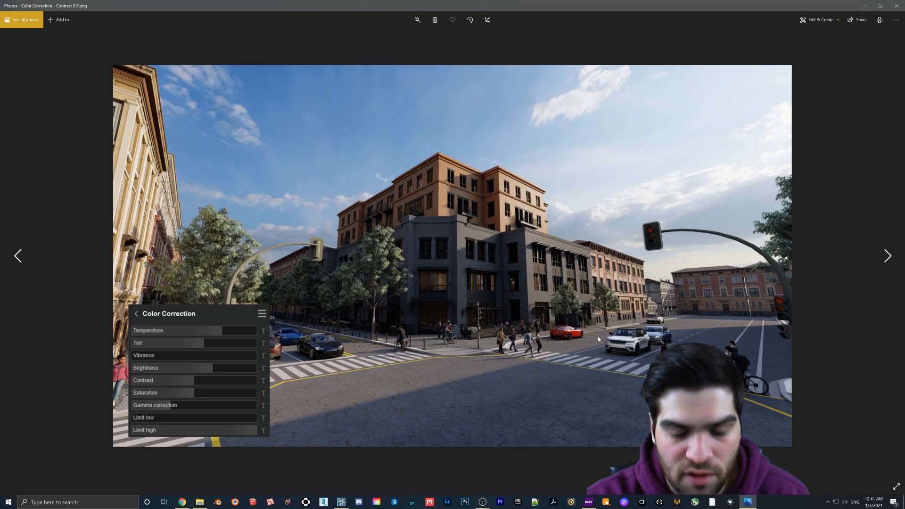
# In Photos, compare the sample renders with contrast 0.5, 0.7 and 1.0, and close the image.
pyautogui.press('Right')
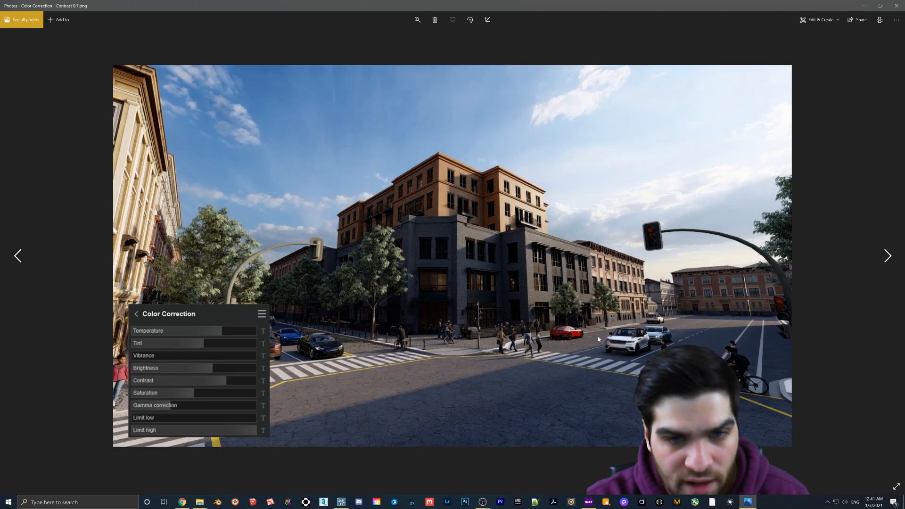
pyautogui.press('Right')
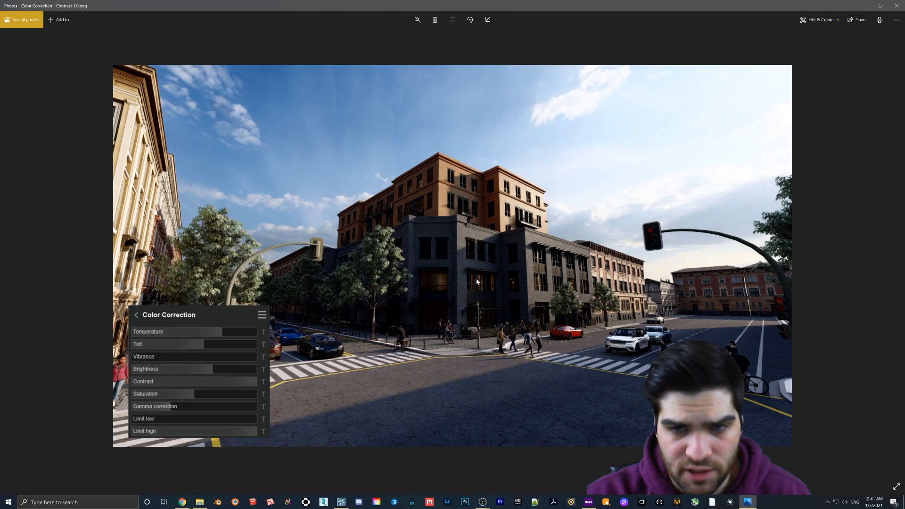
pyautogui.press('Left')
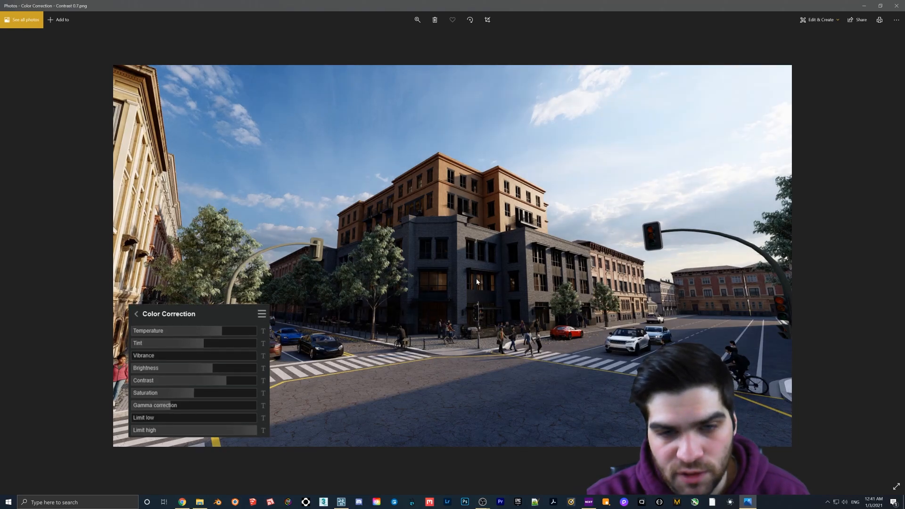
pyautogui.press('Left')
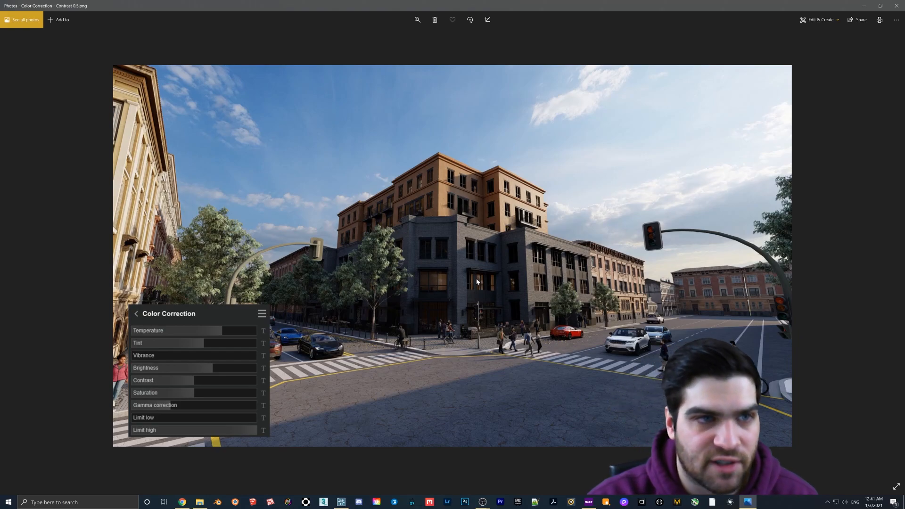
pyautogui.press('Right')
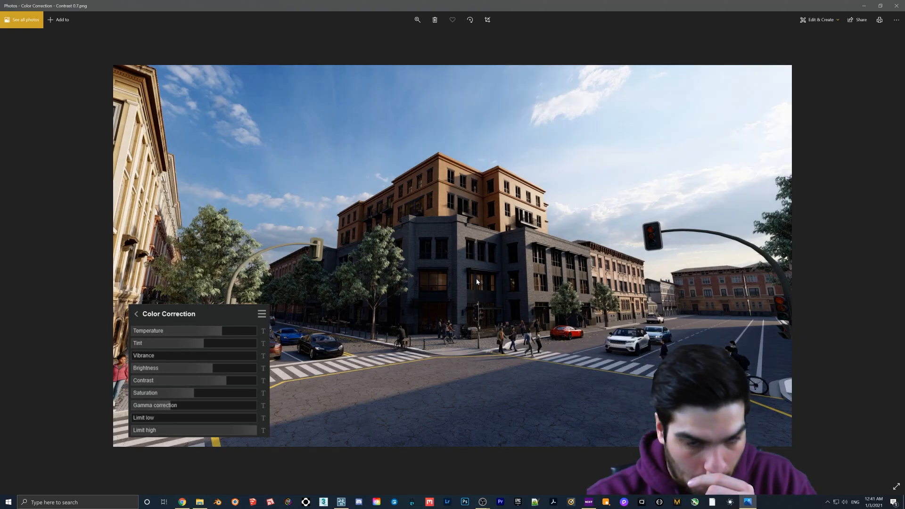
pyautogui.press('Left')
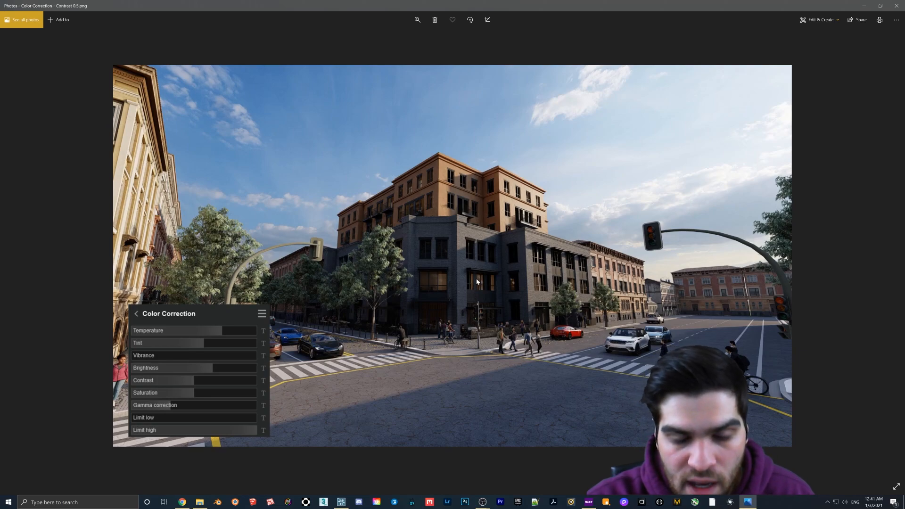
pyautogui.press('Right')
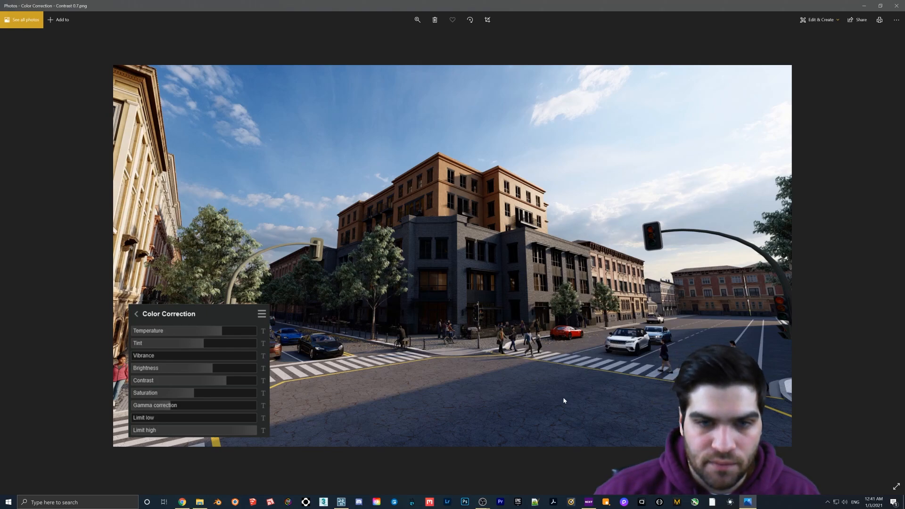
pyautogui.press('Left')
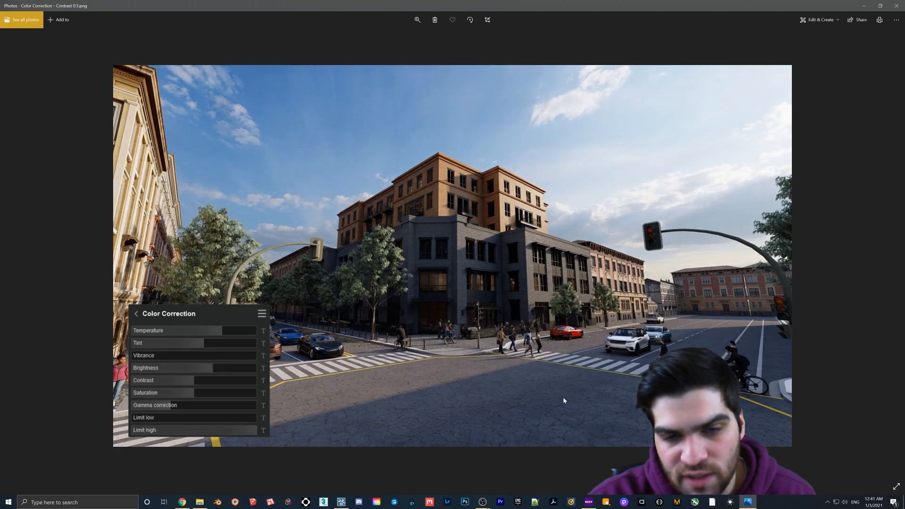
pyautogui.press('Right')
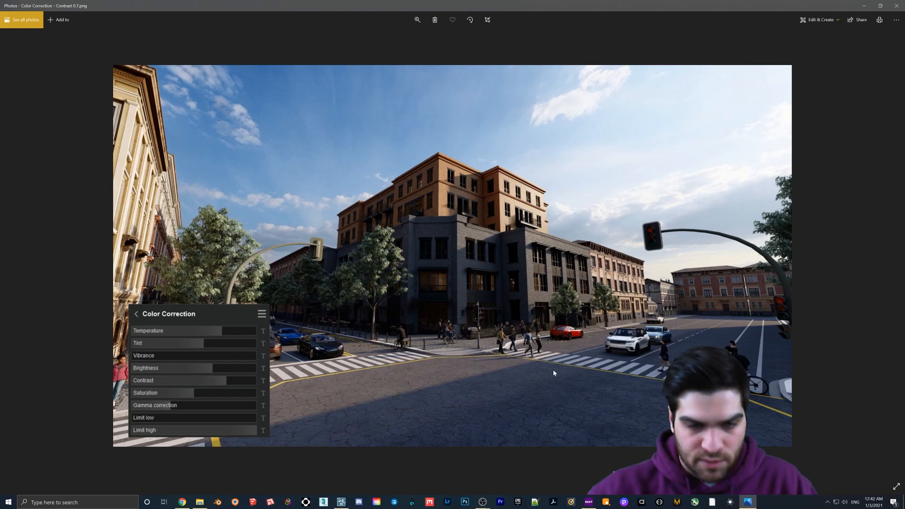
pyautogui.click(897, 5)
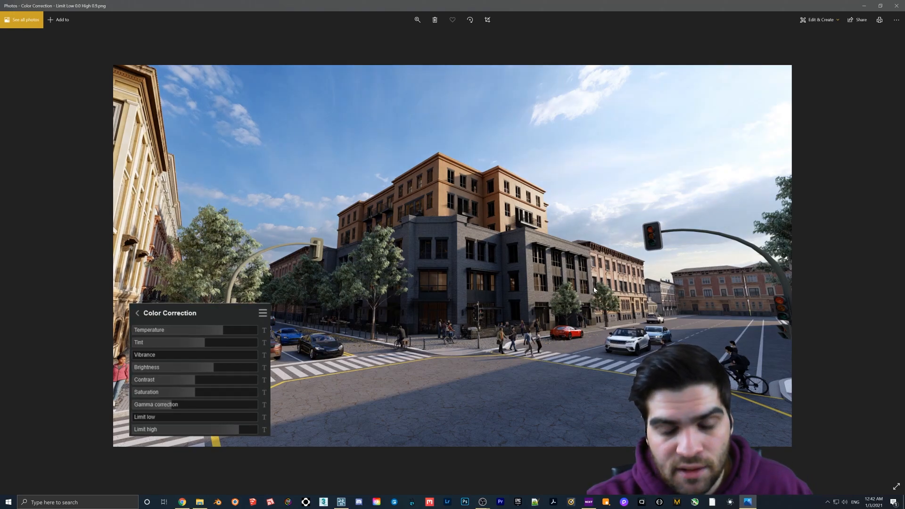
# Compare the sample renders with Limit low 0.0 and high 0.9 against Limit low 0.1 and high 1.0.
pyautogui.press('Right')
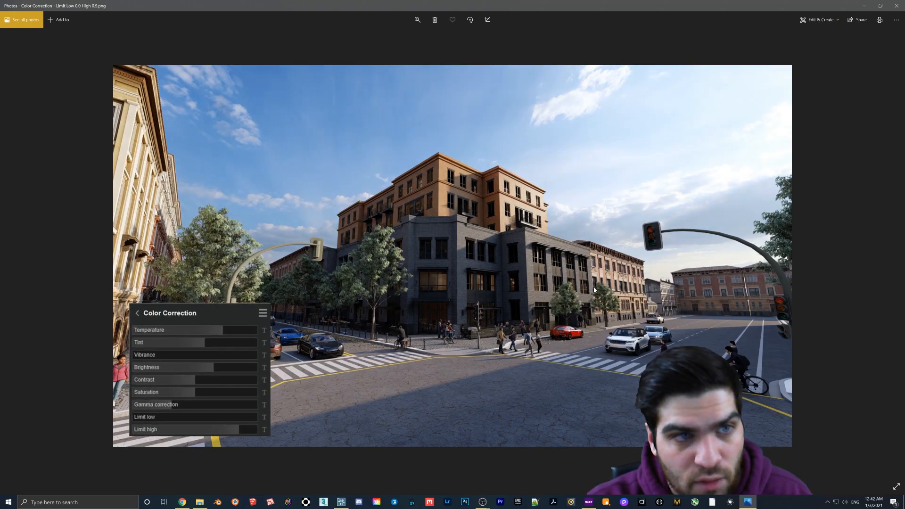
pyautogui.press('Right')
pyautogui.press('Left')
pyautogui.press('Right')
pyautogui.press('Left')
pyautogui.press('Right')
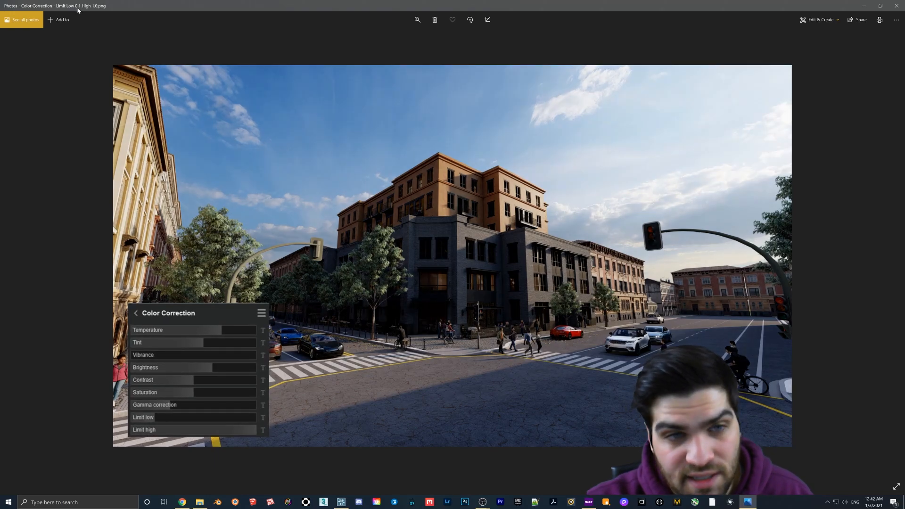
pyautogui.press('Left')
pyautogui.press('Right')
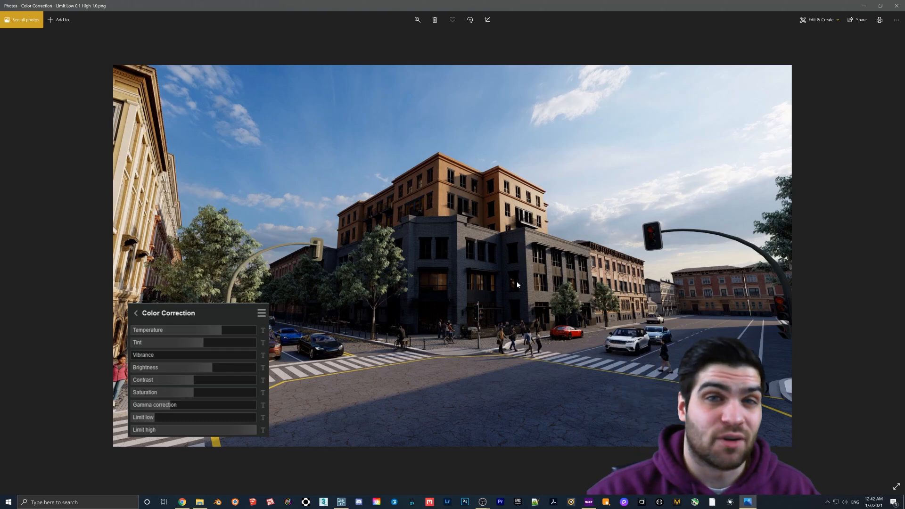
# Flip repeatedly between the remaining limit sample renders, comparing the one with Limit low 0.2 and high 0.8 with its neighbour.
pyautogui.press('Right')
pyautogui.press('Right')
pyautogui.press('Right')
pyautogui.press('Left')
pyautogui.press('Right')
pyautogui.press('Left')
pyautogui.press('Right')
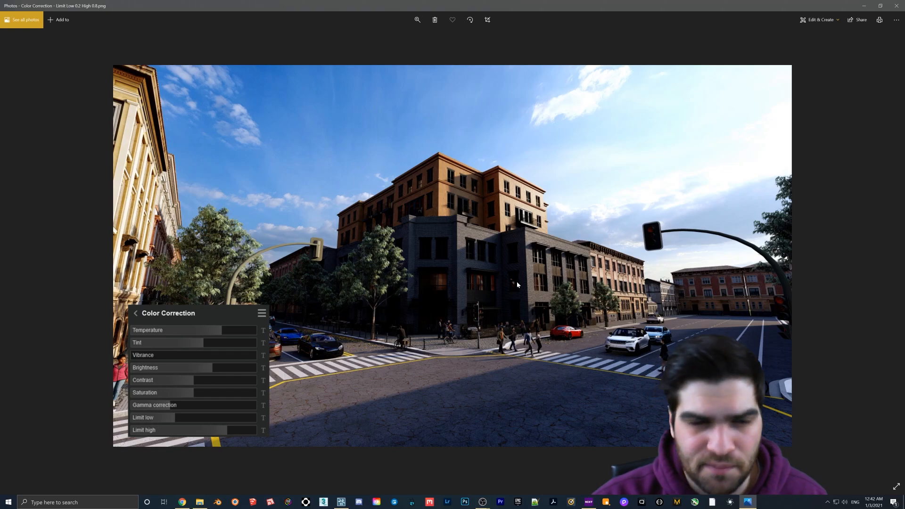
pyautogui.press('Left')
pyautogui.press('Right')
pyautogui.press('Left')
pyautogui.press('Right')
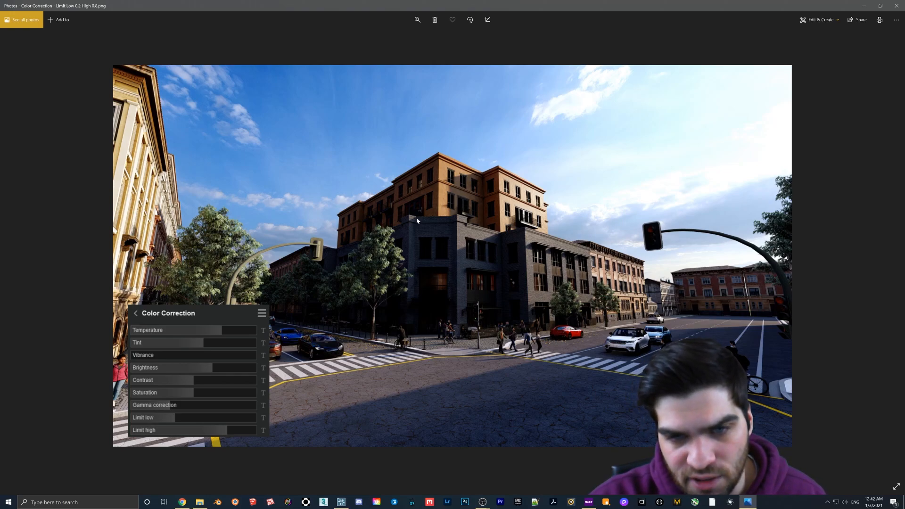
# Compare the limit sample renders with low 0.1 and 0.2 at high 1.0, view the Saturation 0.0 render, and close the image.
pyautogui.press('Left')
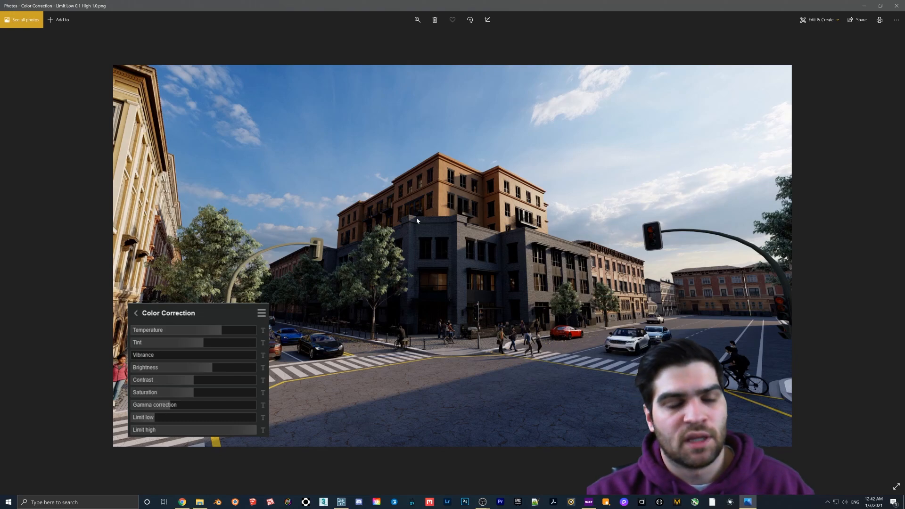
pyautogui.press('Right')
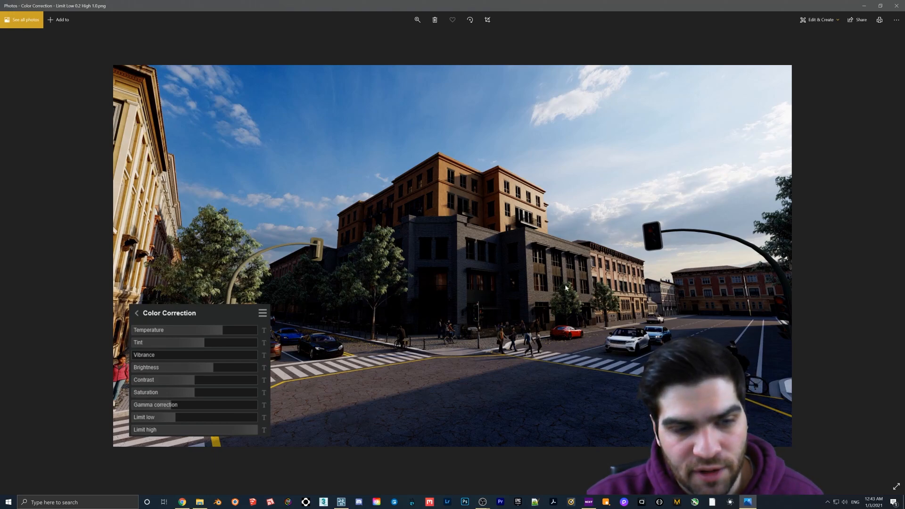
pyautogui.press('Right')
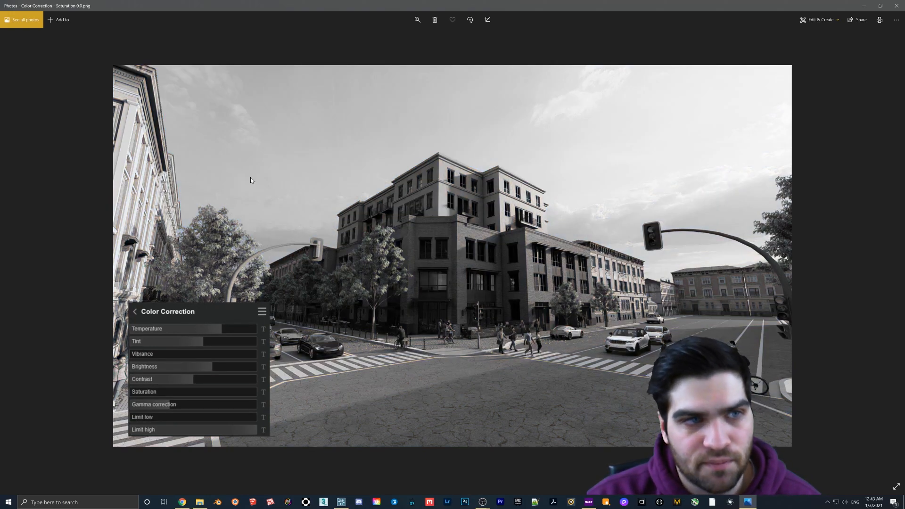
pyautogui.hotkey('alt', 'F4')
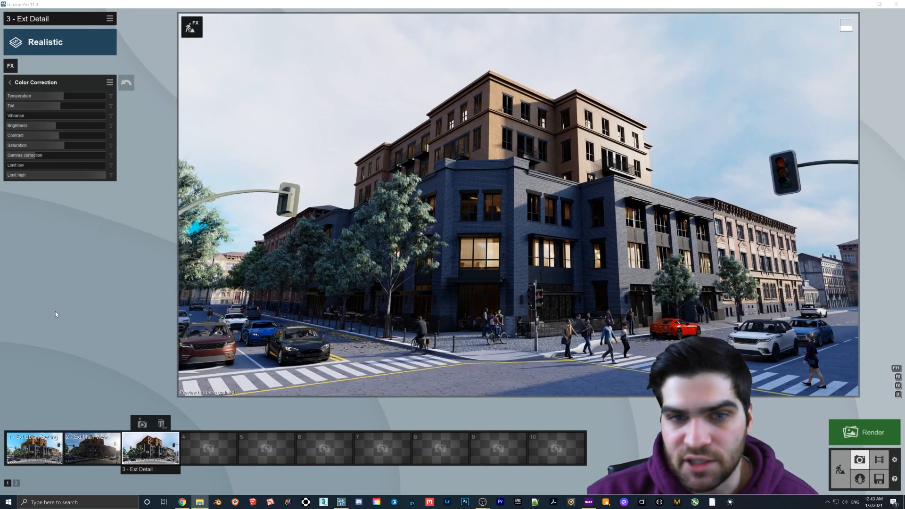
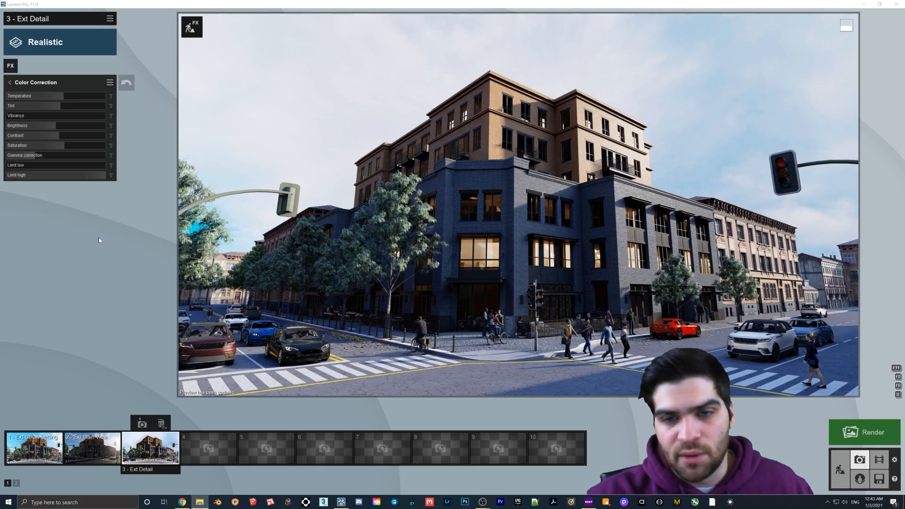
# Switch to the first photo, Ext Ubran Setting, and slightly lower the saturation in its Color Correction effect.
pyautogui.click(10, 83)
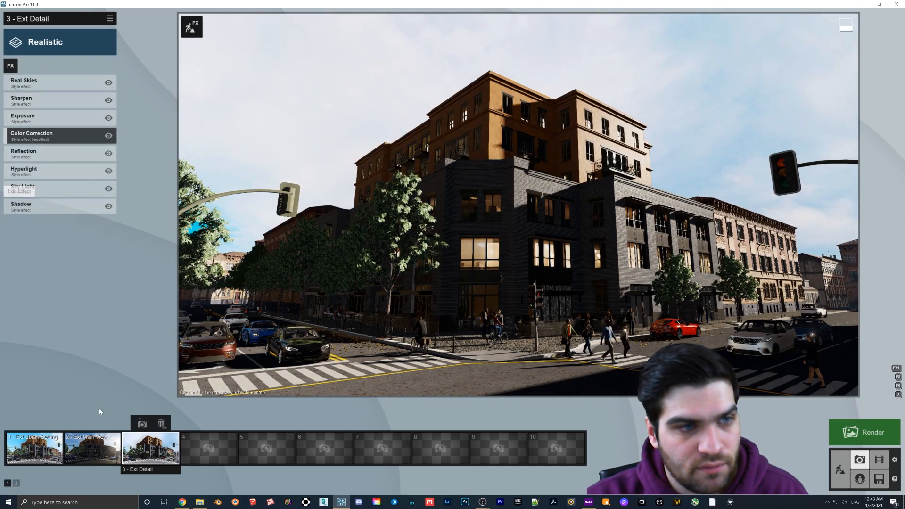
pyautogui.click(43, 451)
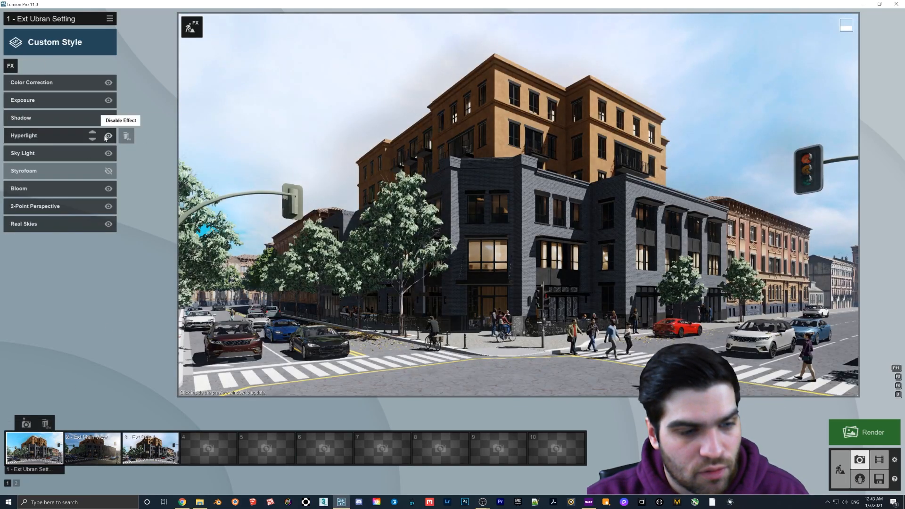
pyautogui.click(54, 83)
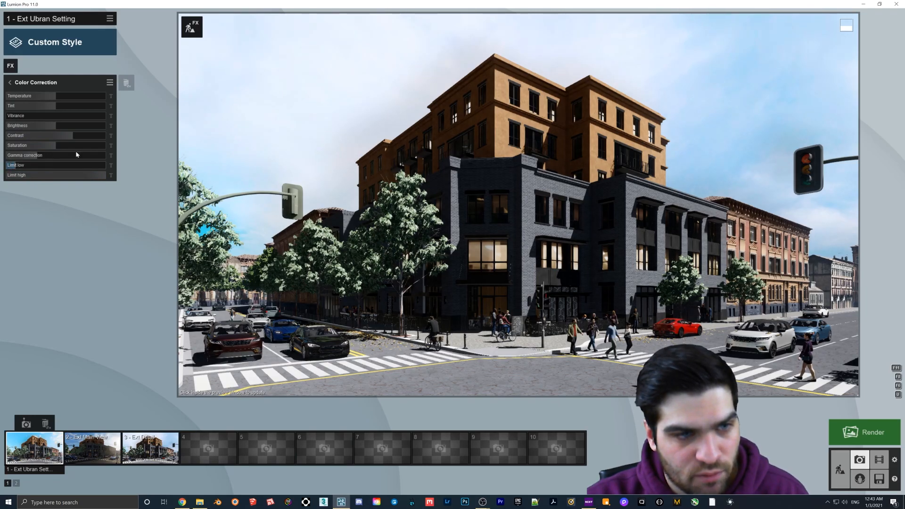
pyautogui.moveTo(56, 146); pyautogui.dragTo(48, 147)
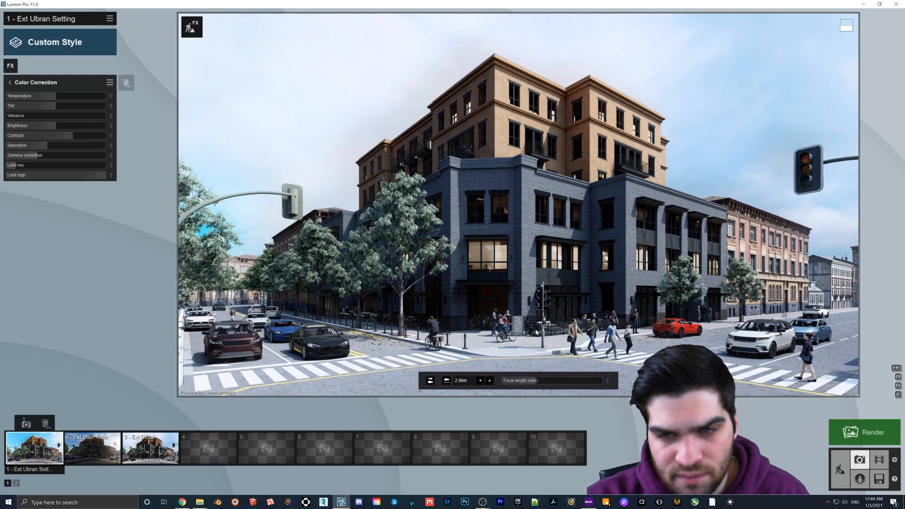
pyautogui.click(10, 82)
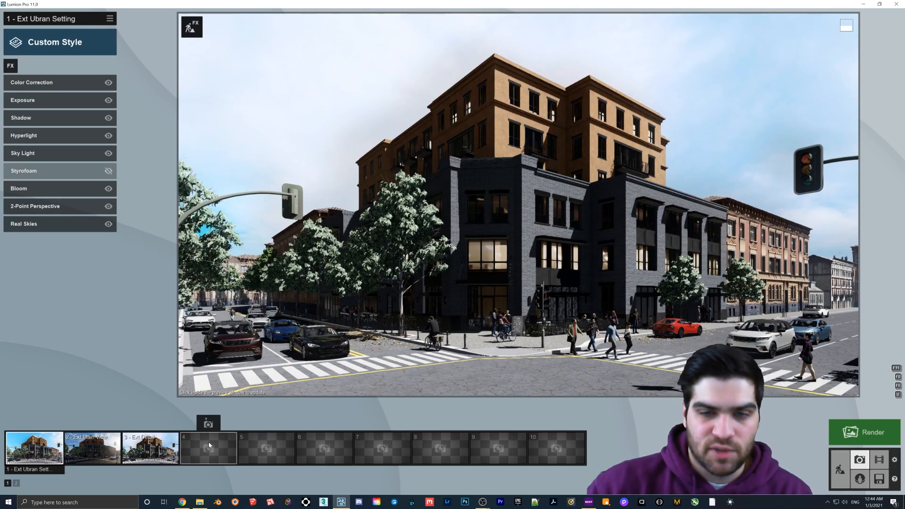
# Store the current camera view in photo slot 4 and apply the Night style to it.
pyautogui.click(209, 425)
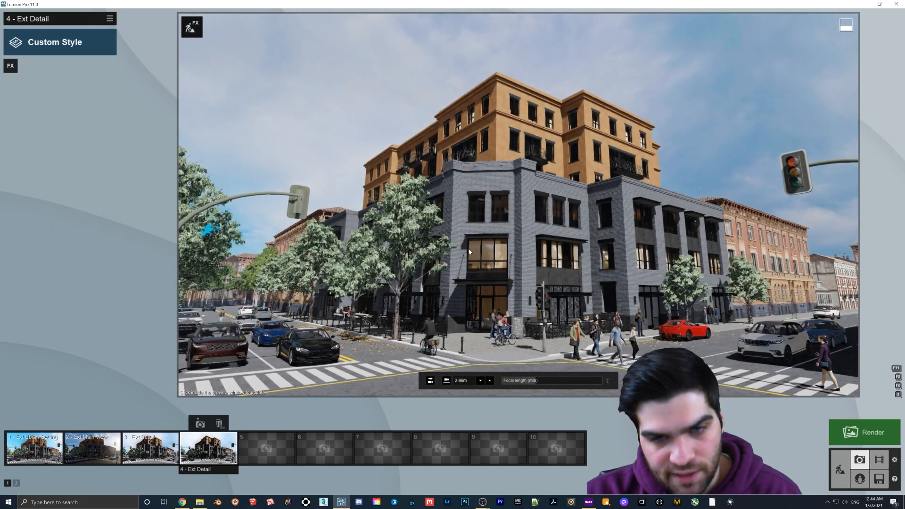
pyautogui.click(44, 50)
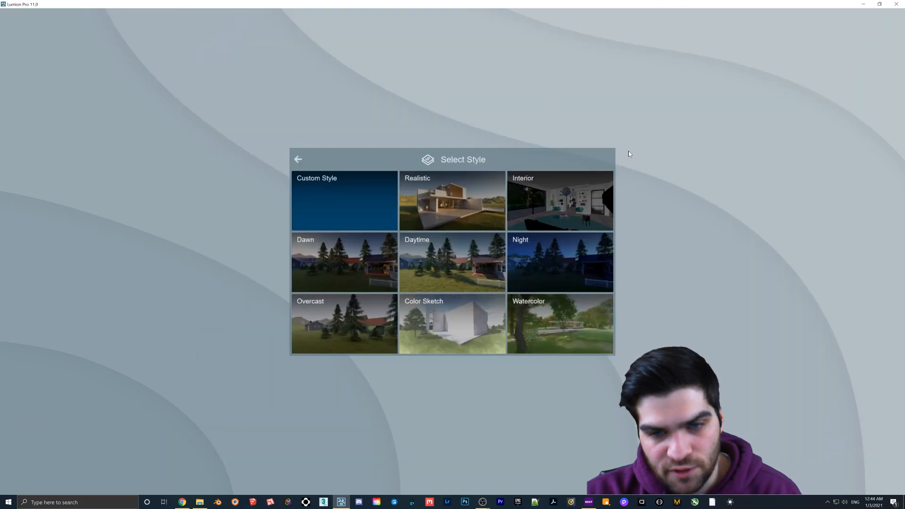
pyautogui.click(583, 269)
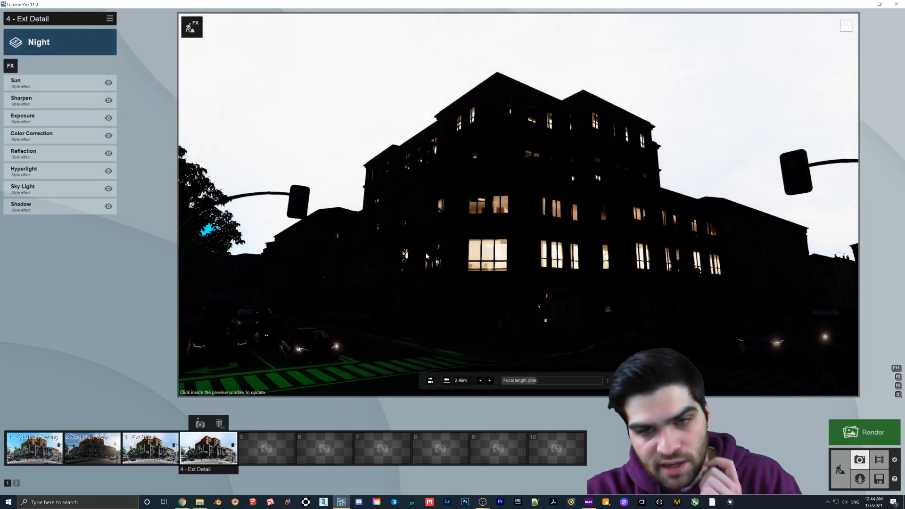
# Add the 2-Point Perspective camera effect to the fourth photo and return to its effects list.
pyautogui.click(11, 66)
pyautogui.click(340, 280)
pyautogui.click(337, 297)
pyautogui.click(338, 315)
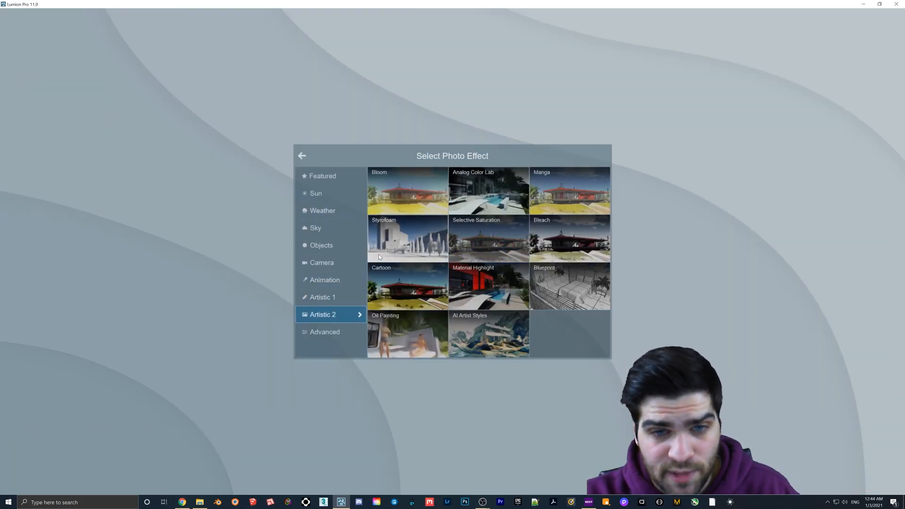
pyautogui.click(346, 262)
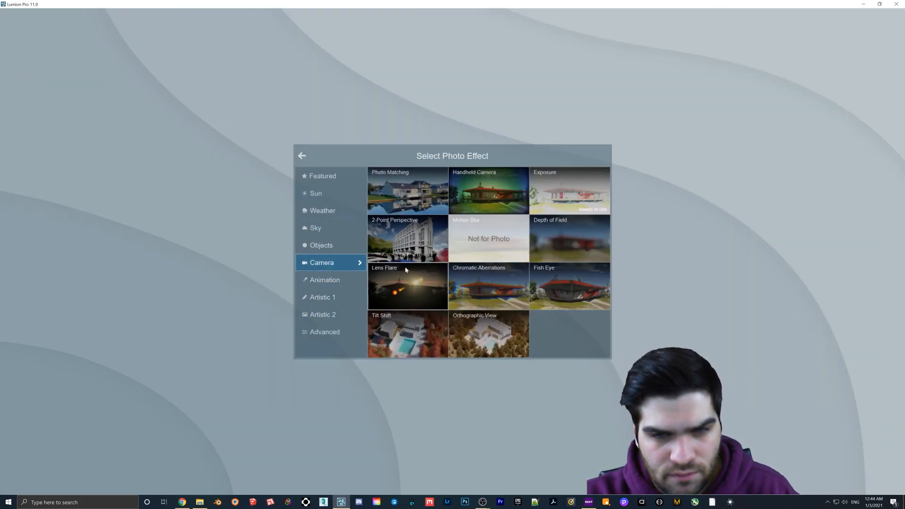
pyautogui.click(402, 241)
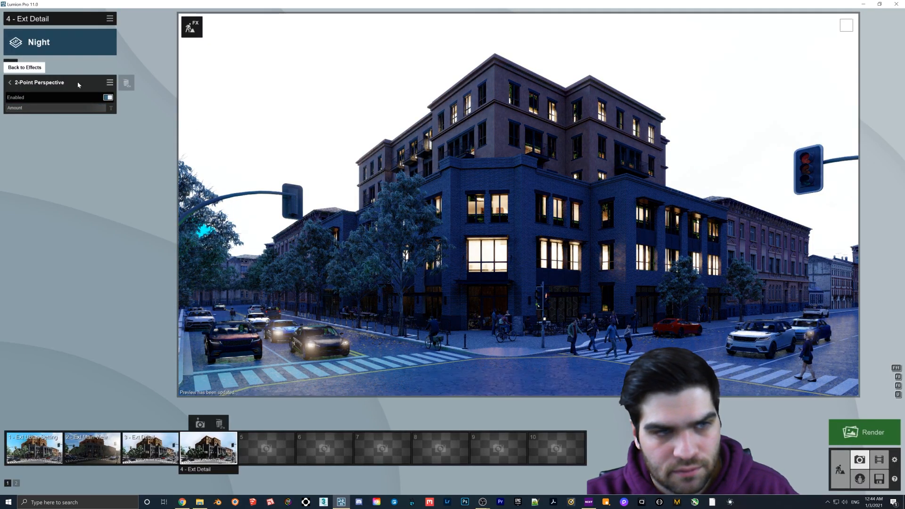
pyautogui.click(10, 82)
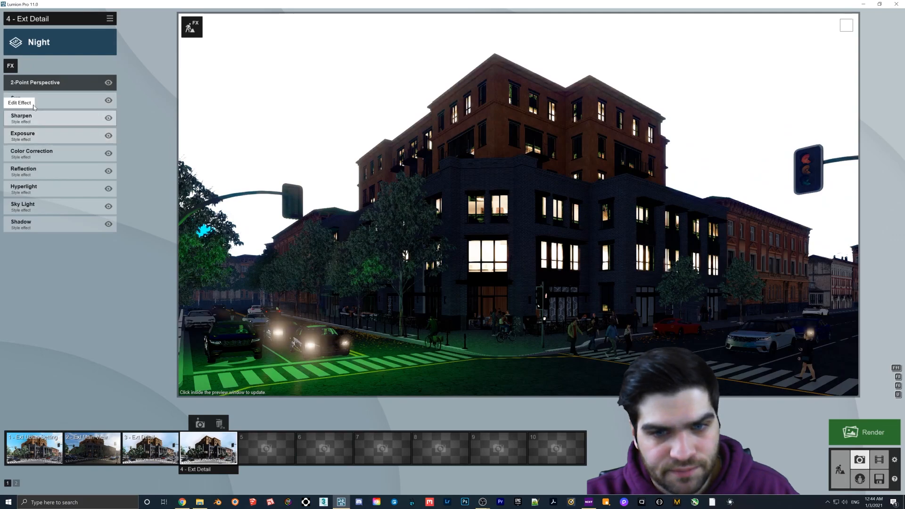
# Disable the Night style's Sun effect and add a Real Skies effect with a night sky.
pyautogui.click(109, 100)
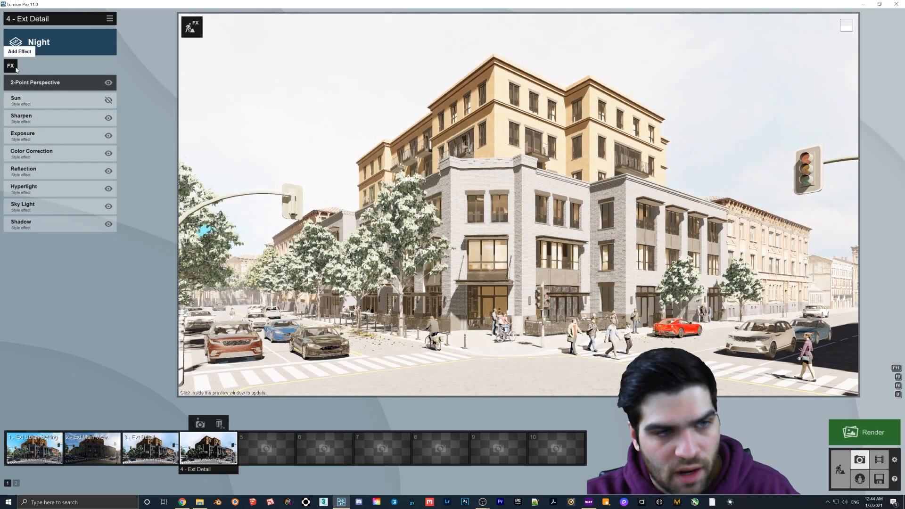
pyautogui.click(10, 66)
pyautogui.click(325, 210)
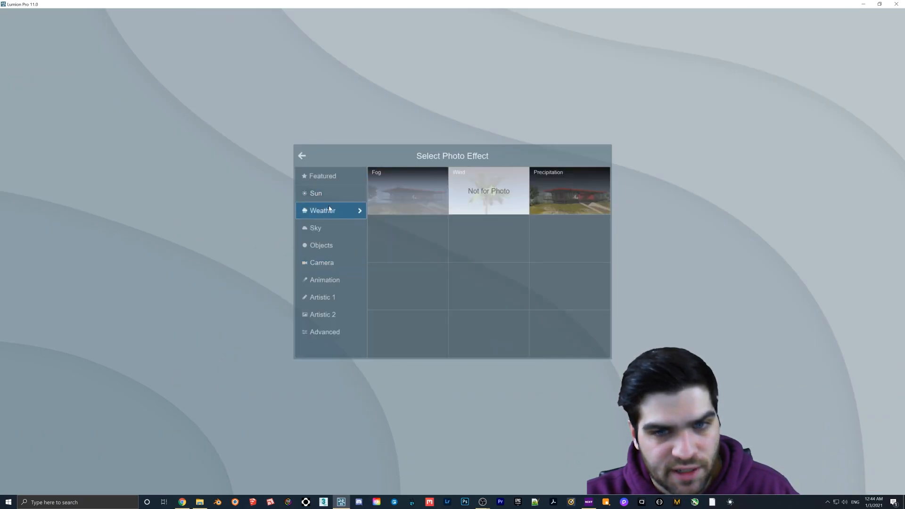
pyautogui.click(347, 228)
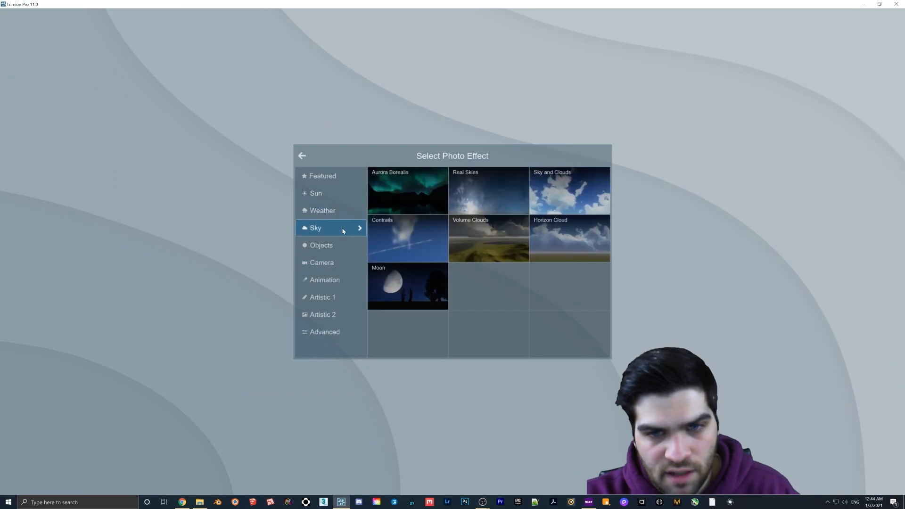
pyautogui.click(503, 189)
pyautogui.click(31, 95)
pyautogui.click(605, 138)
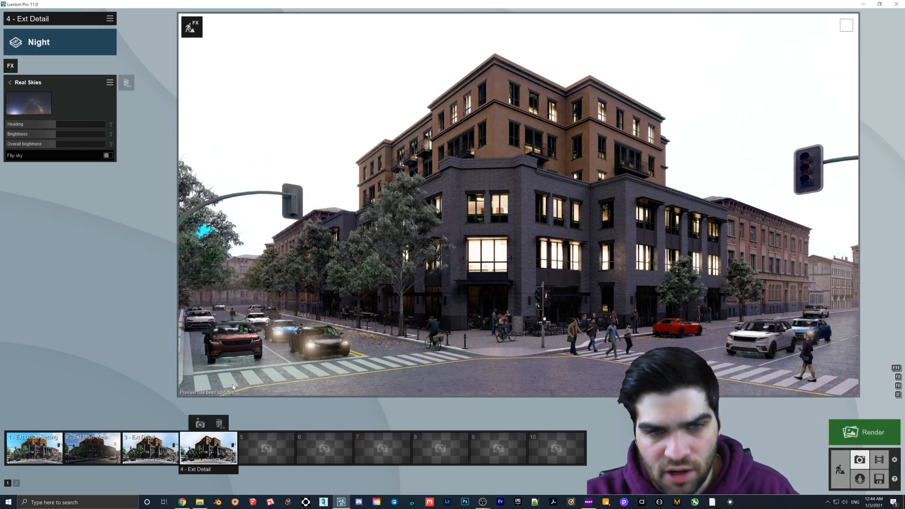
# Switch to HDRI Haven in Chrome and browse the Night category of HDRIs.
pyautogui.click(178, 502)
pyautogui.scroll(3, 313, 131)
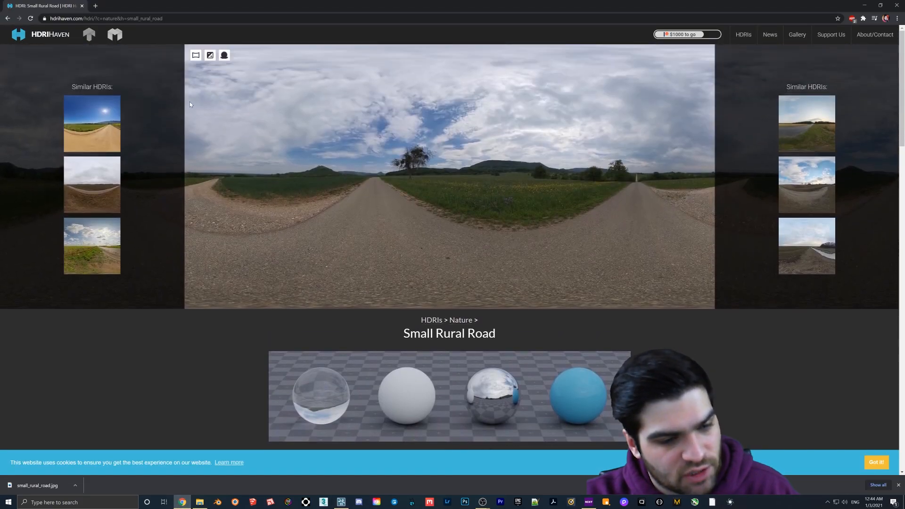
pyautogui.click(33, 37)
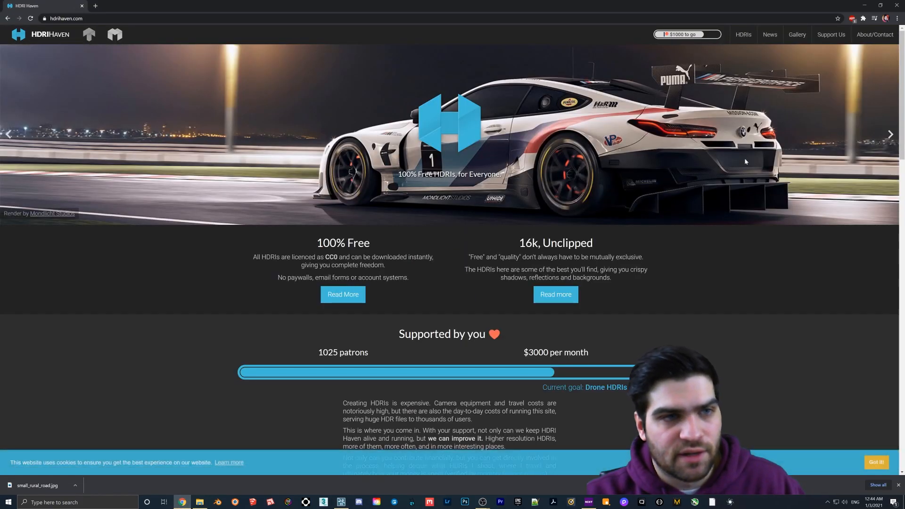
pyautogui.click(743, 34)
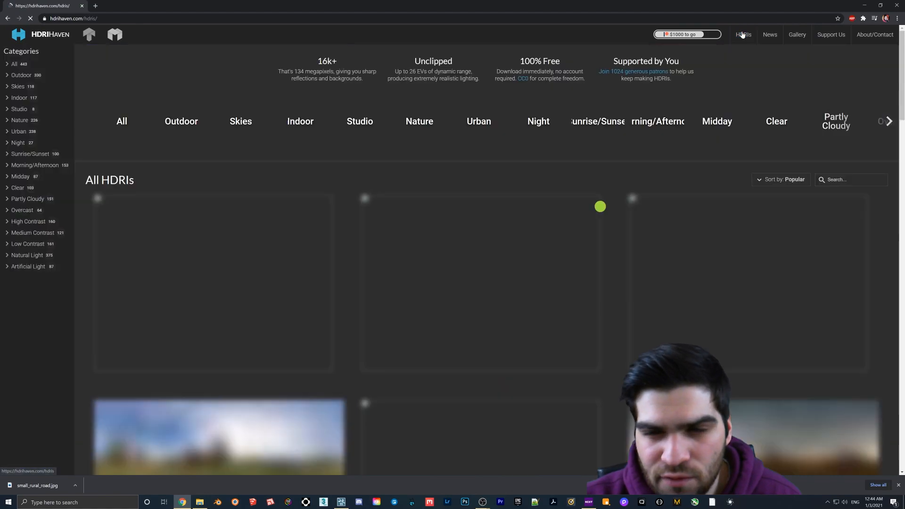
pyautogui.scroll(-2, 472, 174)
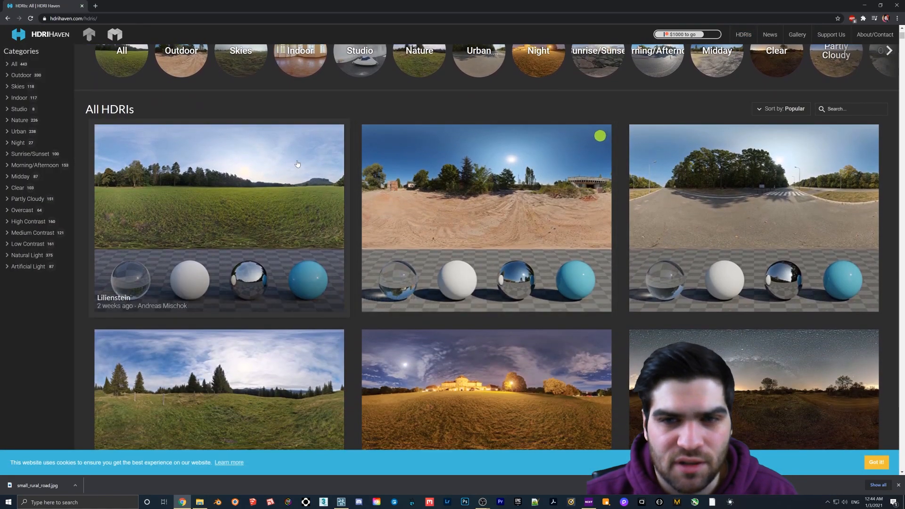
pyautogui.click(18, 143)
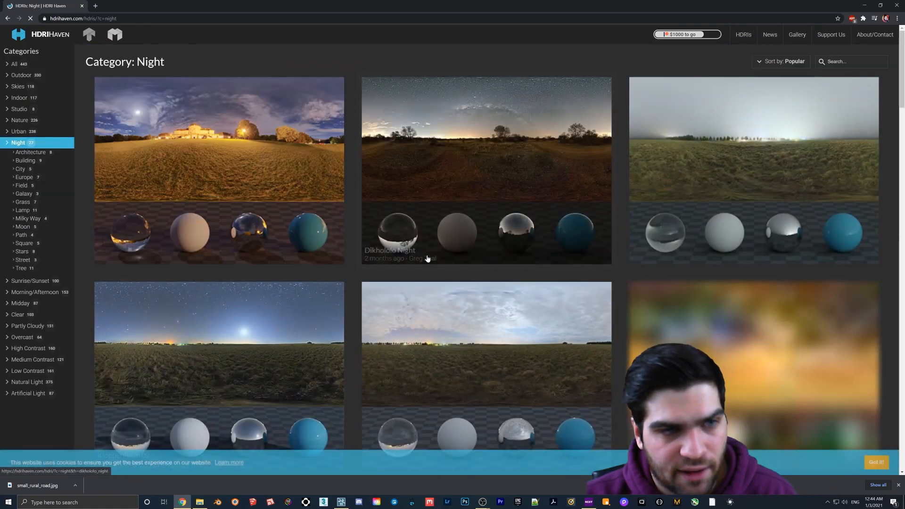
pyautogui.scroll(-1, 465, 243)
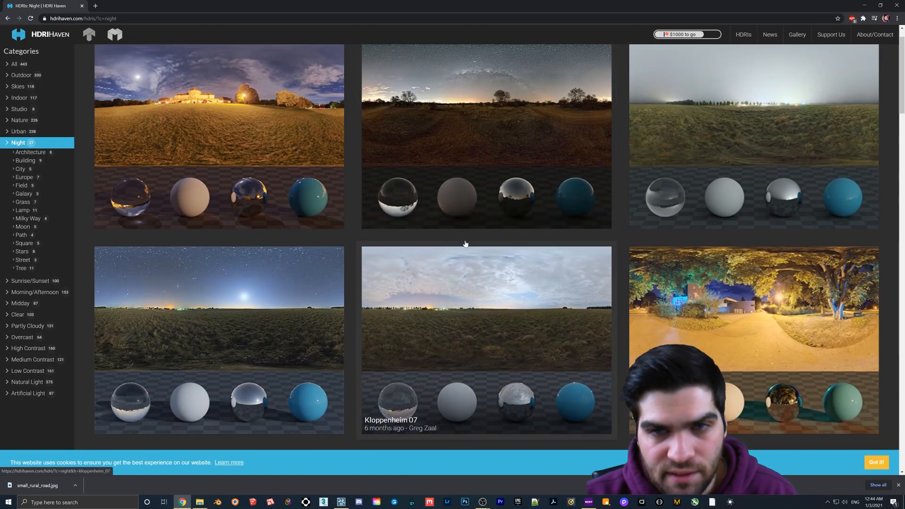
pyautogui.scroll(-5, 466, 243)
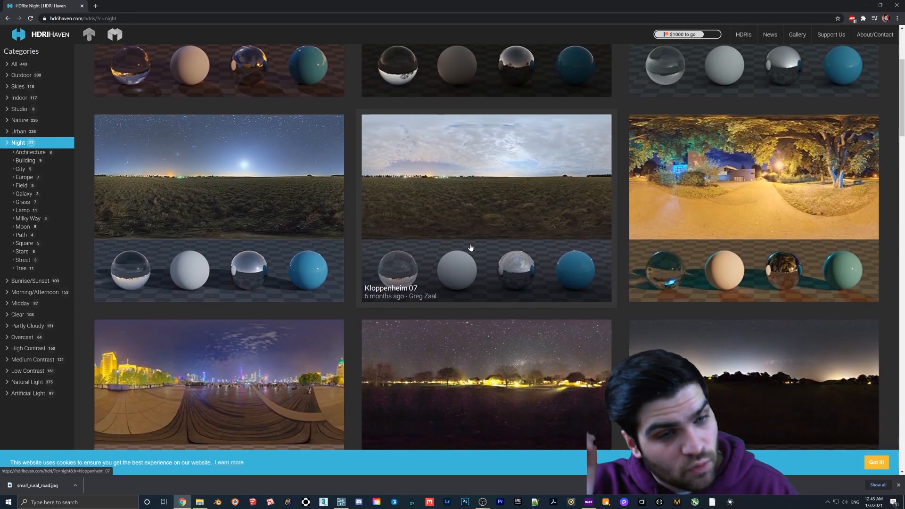
# Open the Satara Night HDRI and download its 8K Tonemapped JPG.
pyautogui.click(513, 289)
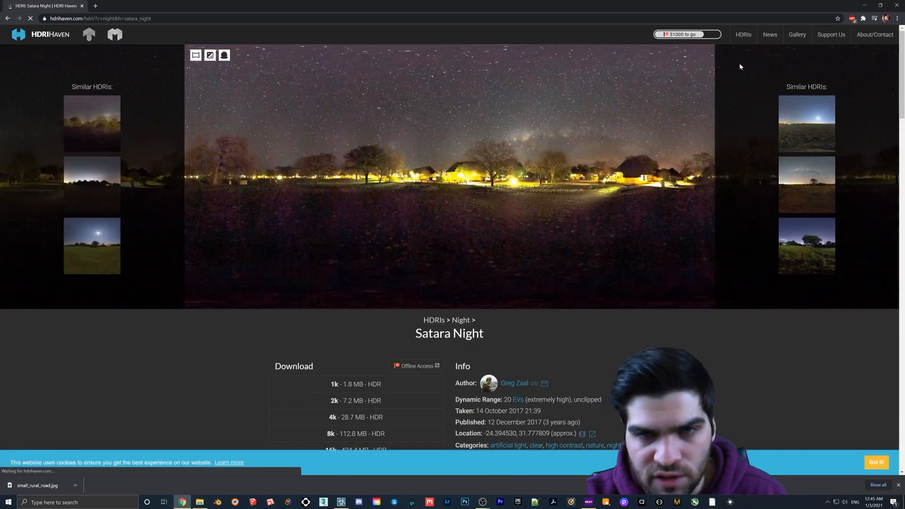
pyautogui.scroll(-2, 398, 376)
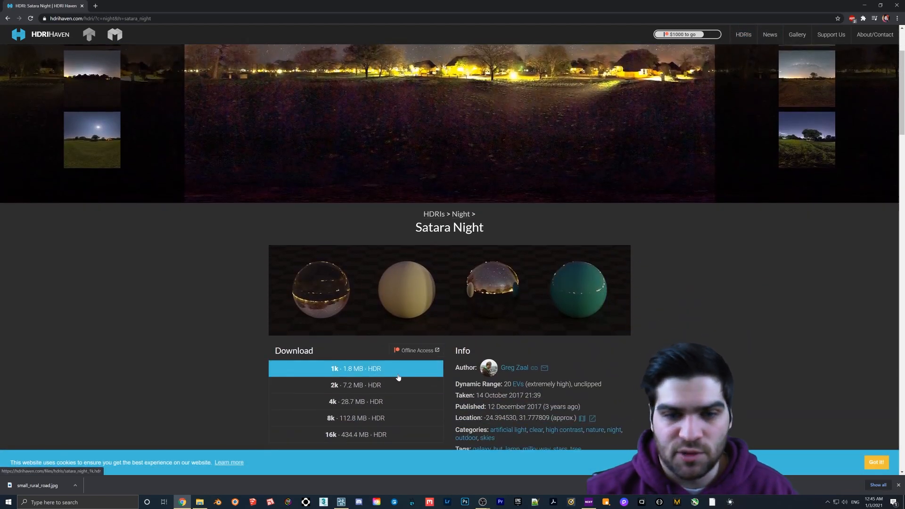
pyautogui.scroll(-2, 399, 376)
pyautogui.click(382, 396)
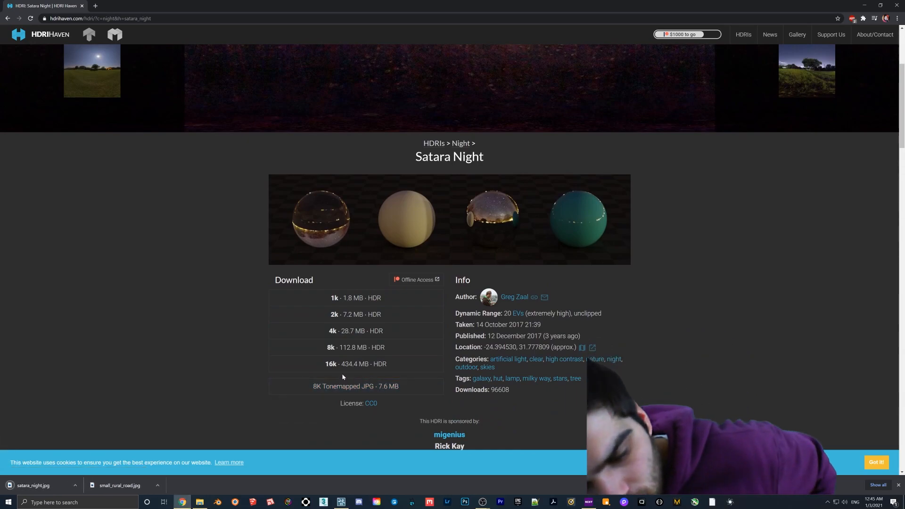
# Switch to Lumion and replace the HDRI sphere material's color map with the satara_night JPG.
pyautogui.click(342, 502)
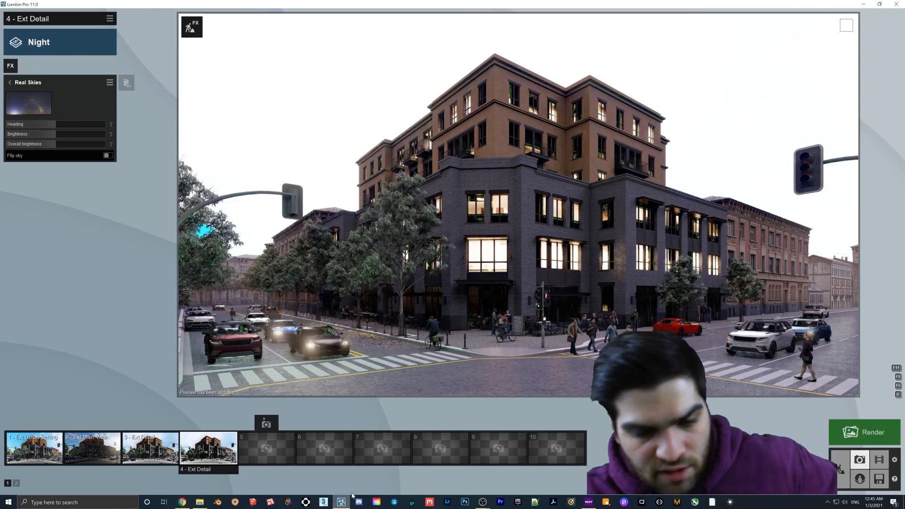
pyautogui.click(841, 468)
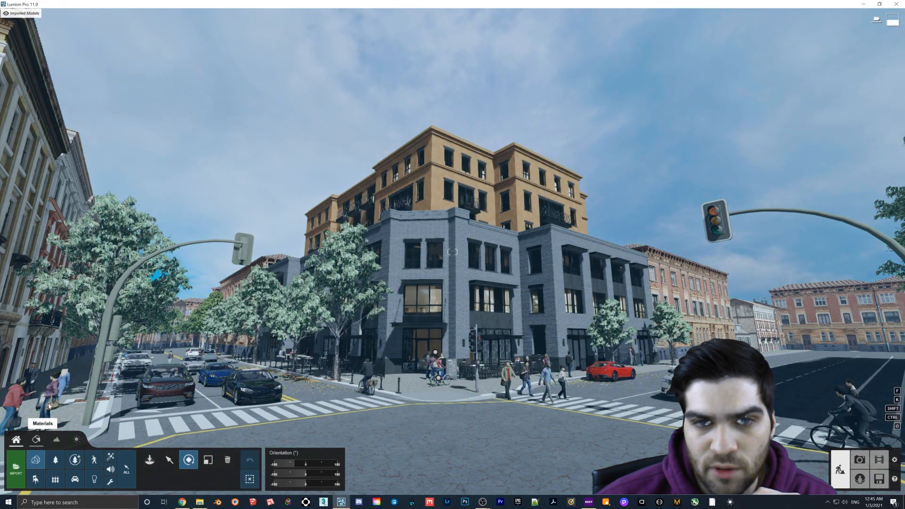
pyautogui.click(36, 440)
pyautogui.click(310, 146)
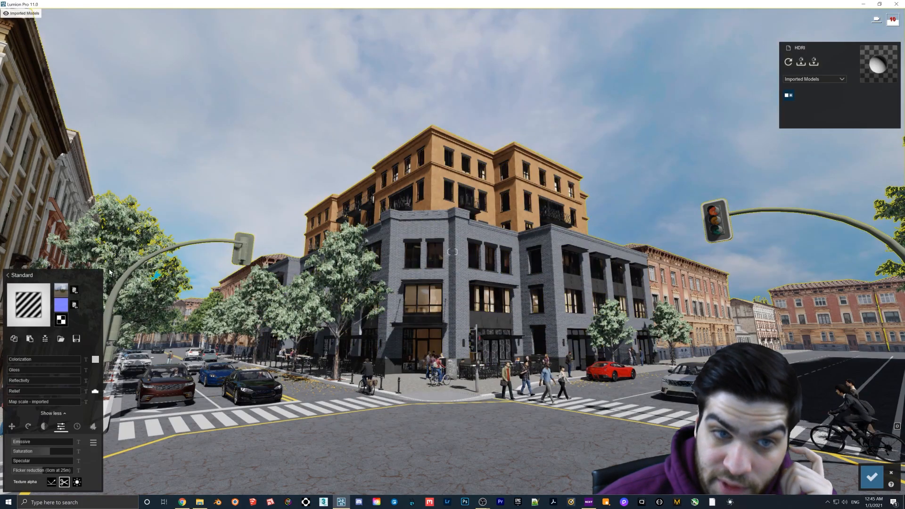
pyautogui.click(61, 289)
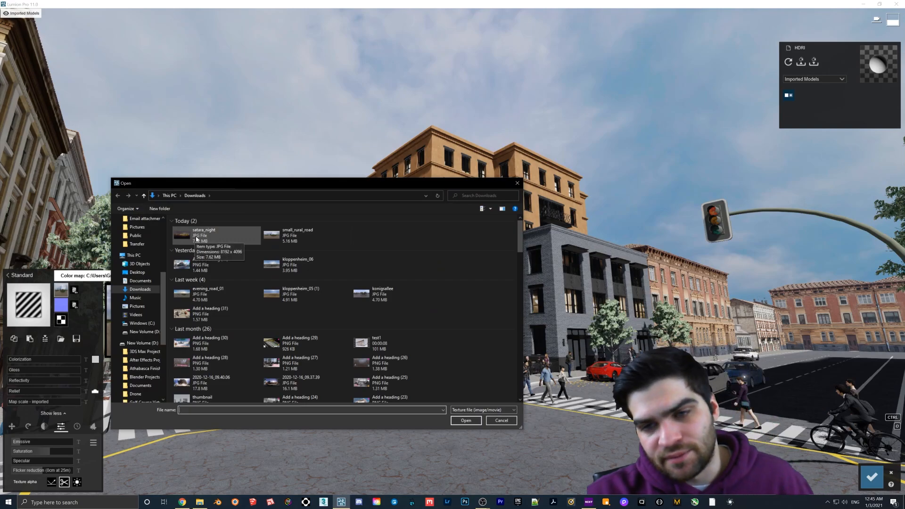
pyautogui.doubleClick(279, 235)
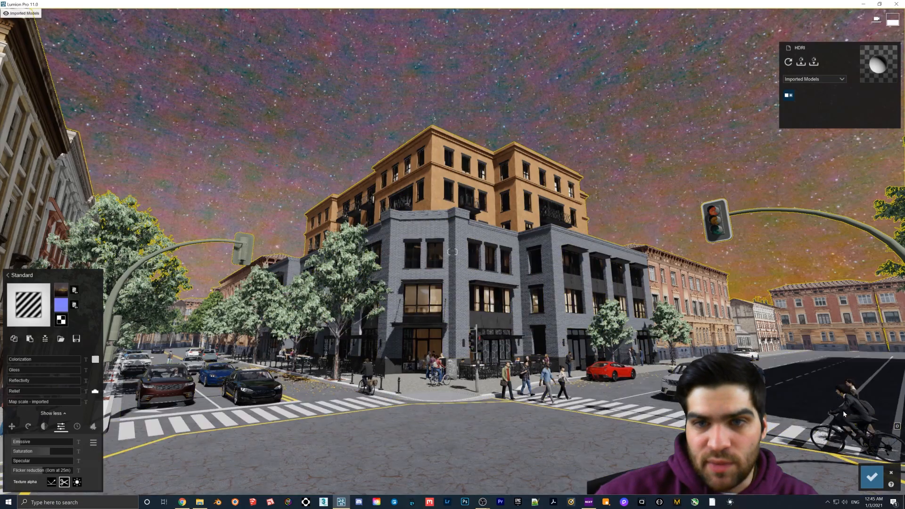
pyautogui.click(870, 474)
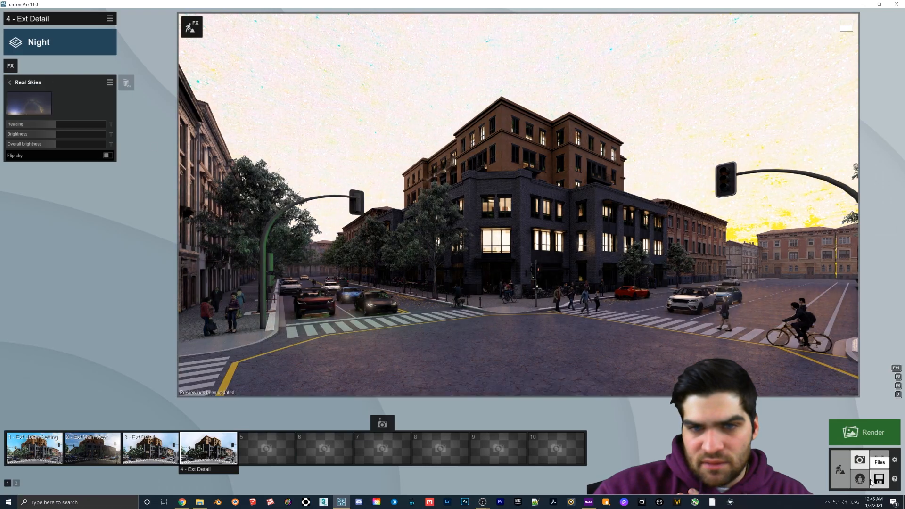
# Change the HDRI sphere's material to Invisible, save it and update the fourth photo's preview.
pyautogui.click(840, 470)
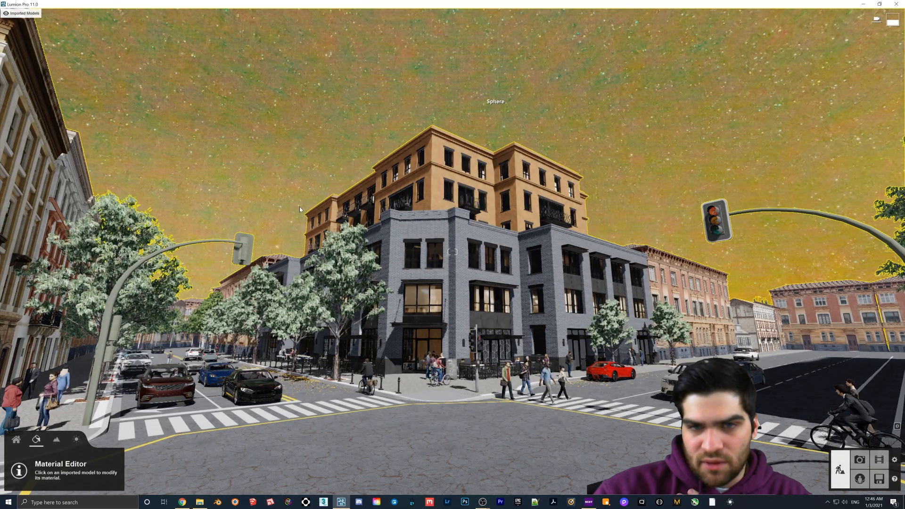
pyautogui.click(299, 207)
pyautogui.click(27, 299)
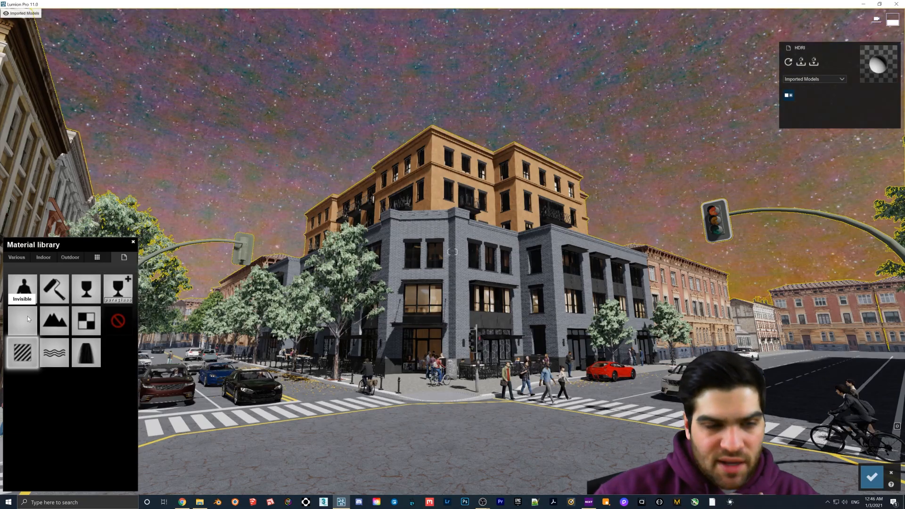
pyautogui.click(27, 316)
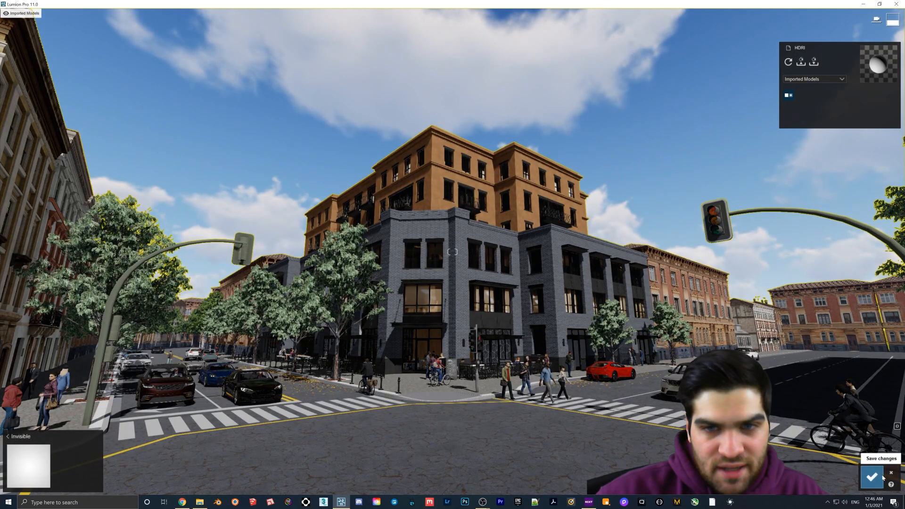
pyautogui.click(871, 478)
pyautogui.click(860, 459)
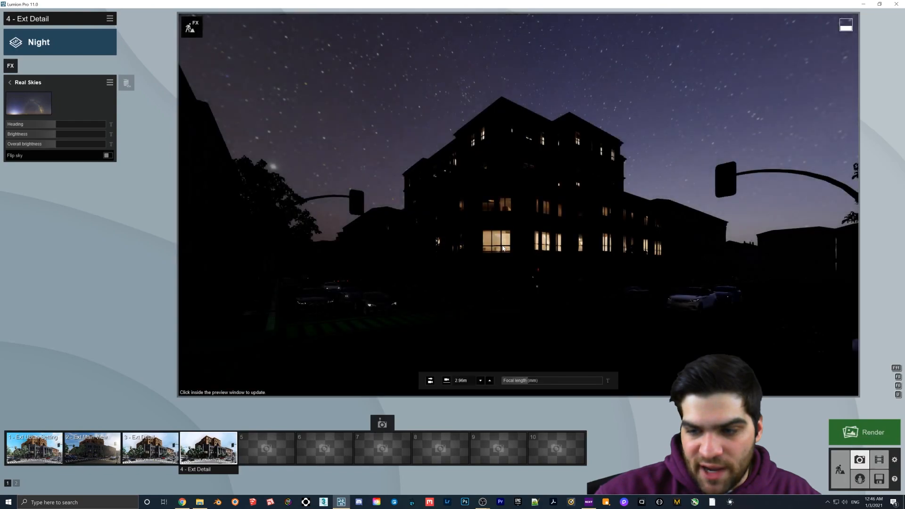
pyautogui.click(533, 253)
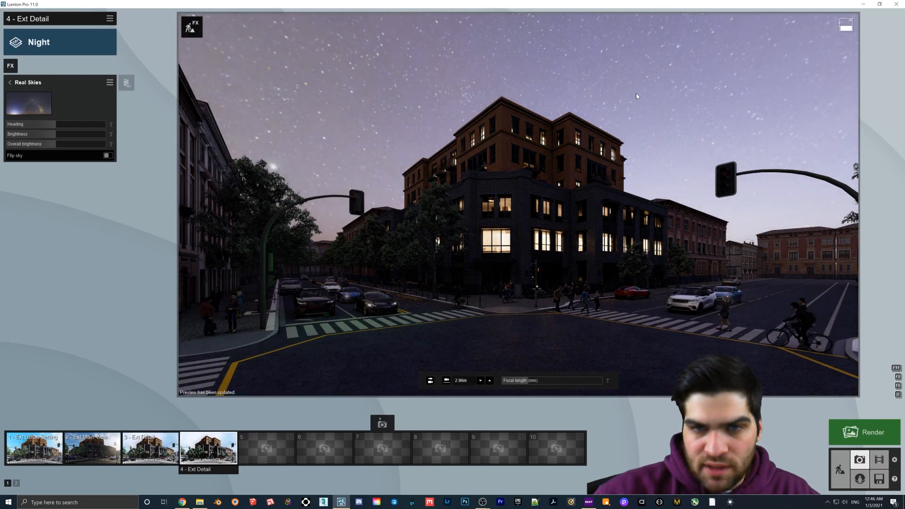
# Change Real Skies to the night sky with the purple Milky Way arch, lower its overall brightness and slightly raise its brightness.
pyautogui.click(29, 103)
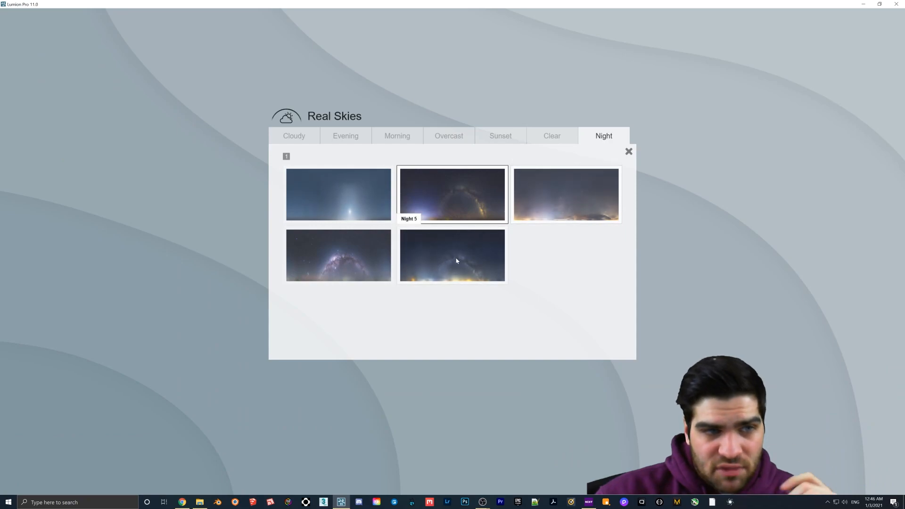
pyautogui.click(359, 251)
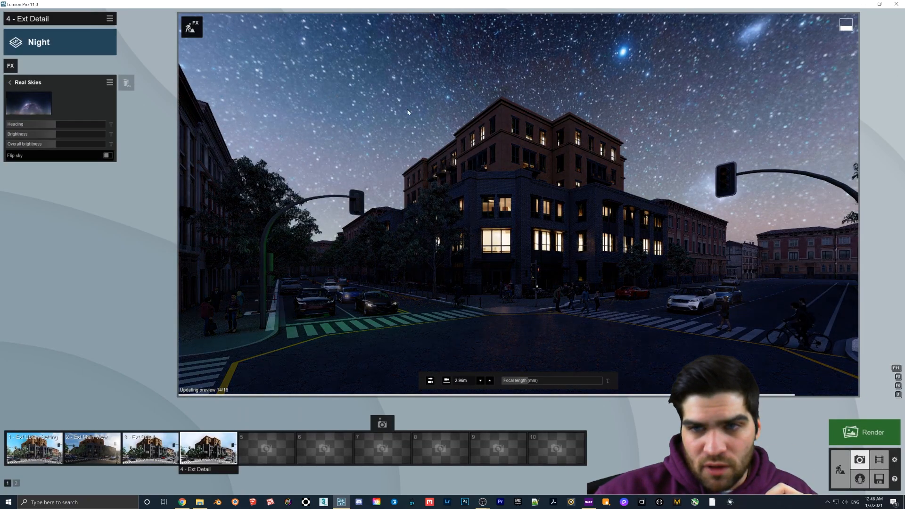
pyautogui.moveTo(58, 135); pyautogui.dragTo(33, 144)
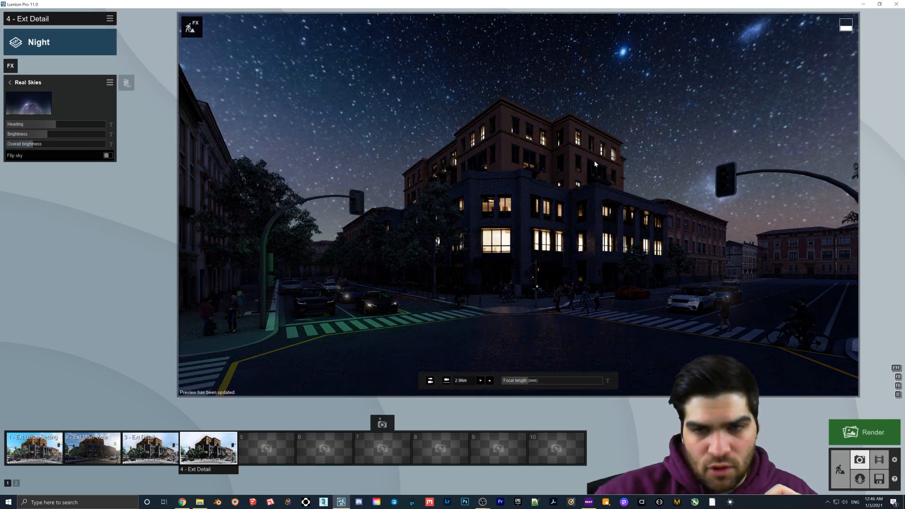
pyautogui.moveTo(49, 134)
pyautogui.mouseDown()
pyautogui.moveTo(75, 136)
pyautogui.moveTo(63, 134)
pyautogui.mouseUp()
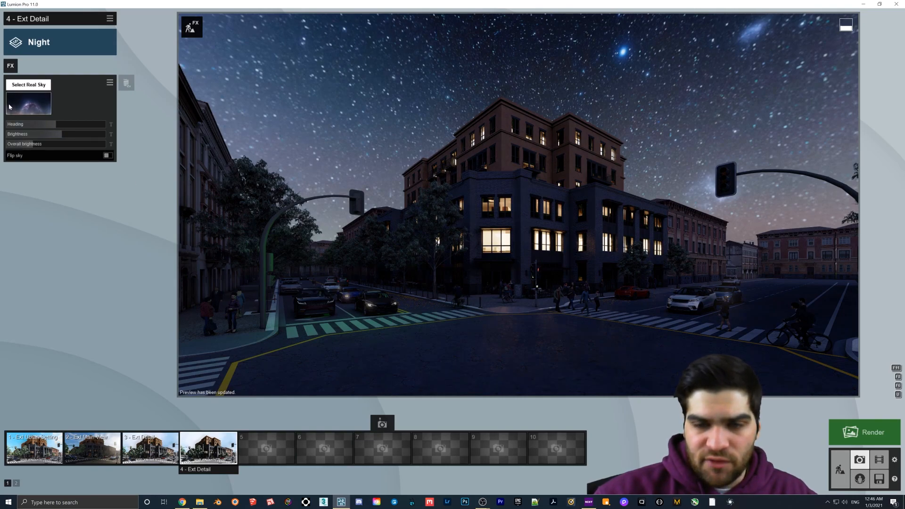
pyautogui.click(10, 82)
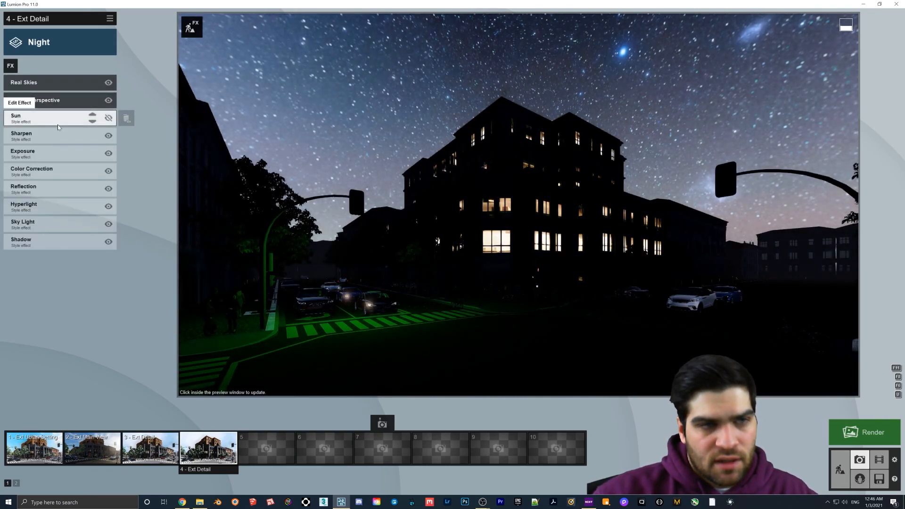
# Adjust the Night style's Sharpen intensity and set the Color Correction contrast to about 0.7.
pyautogui.click(29, 134)
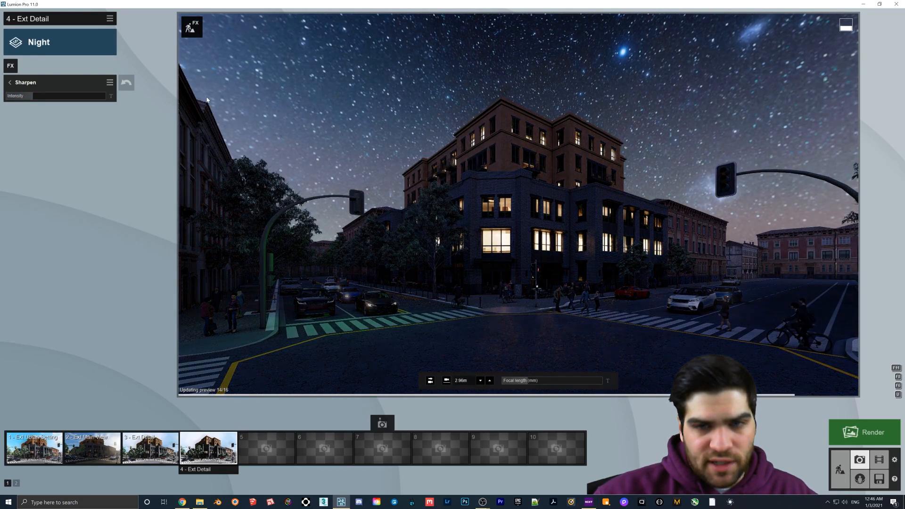
pyautogui.click(10, 82)
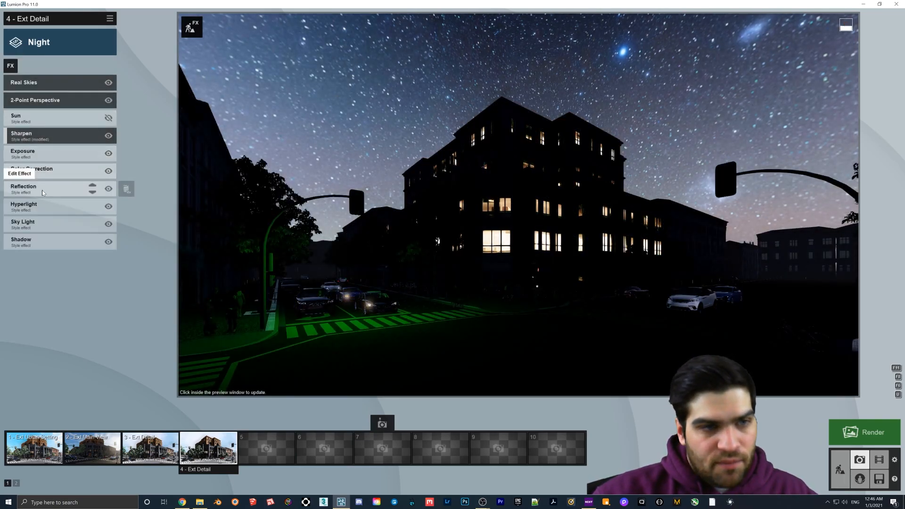
pyautogui.click(32, 170)
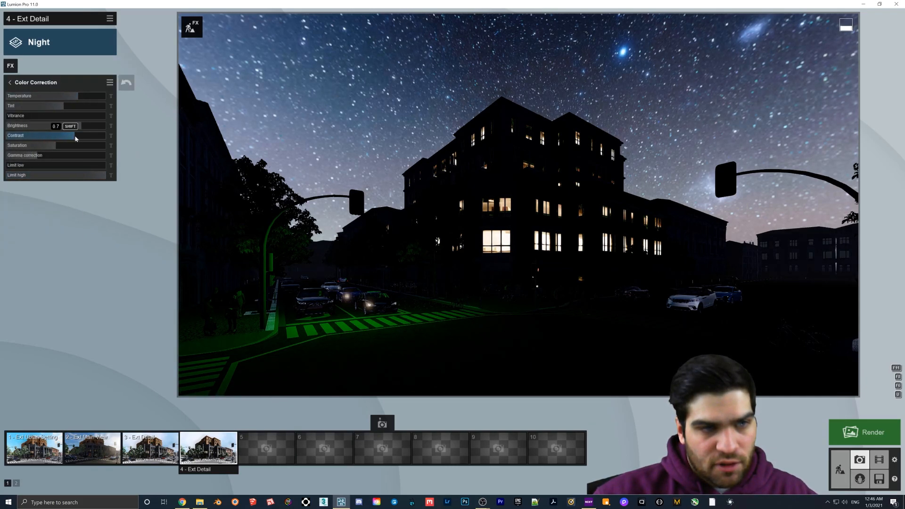
pyautogui.click(10, 82)
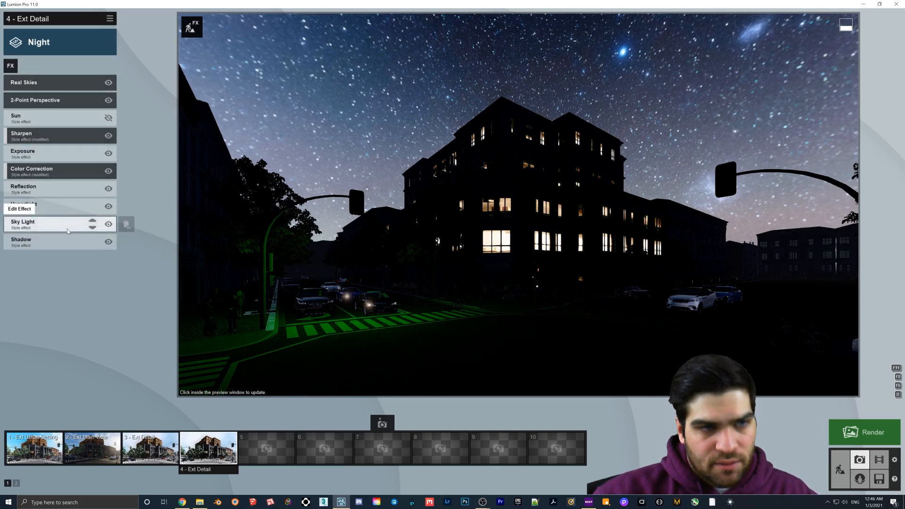
# Compare the photo with Sky Light off and on, and set its render quality to Ultra.
pyautogui.click(109, 224)
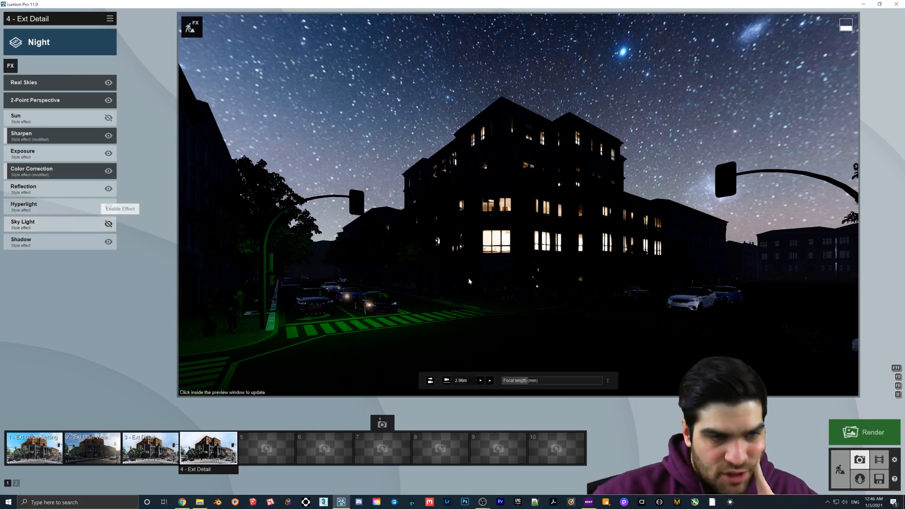
pyautogui.click(109, 224)
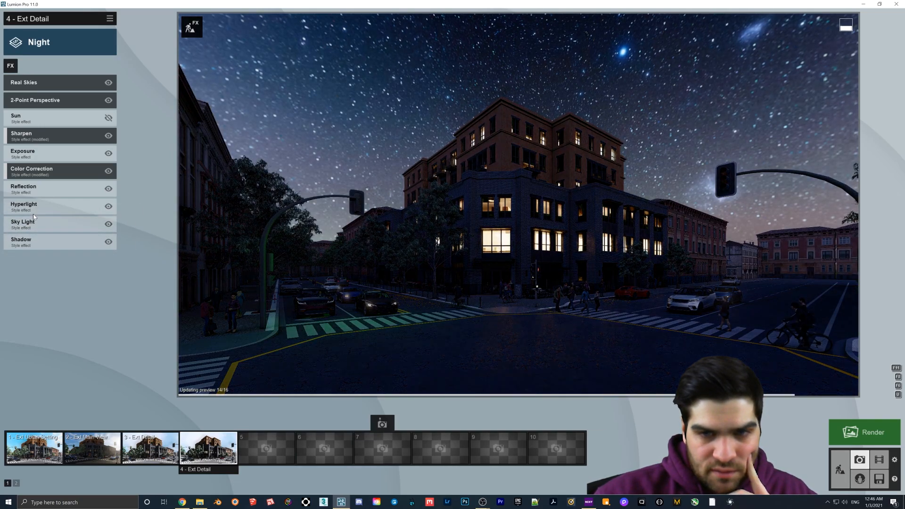
pyautogui.click(23, 222)
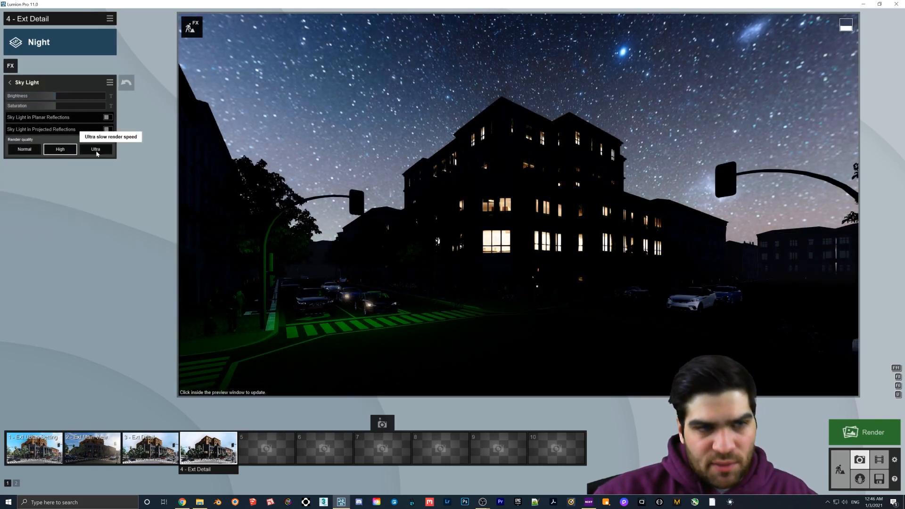
pyautogui.click(95, 149)
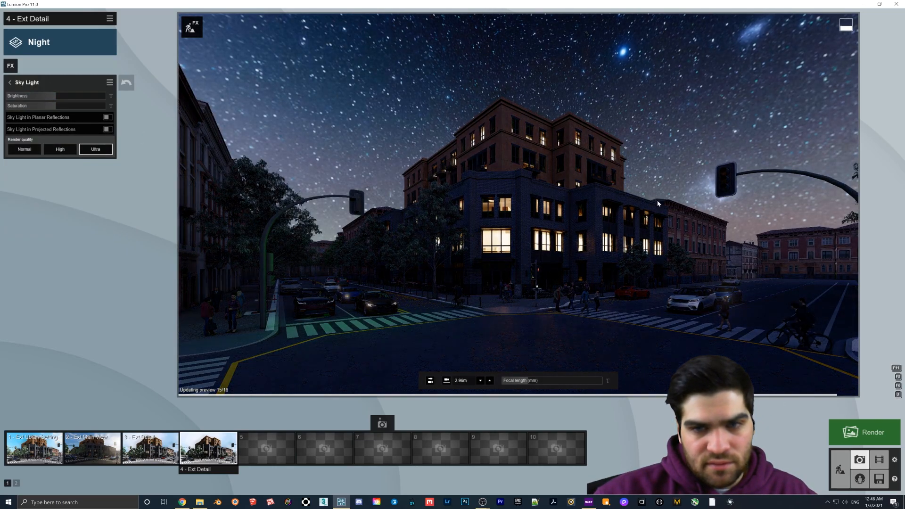
pyautogui.click(17, 85)
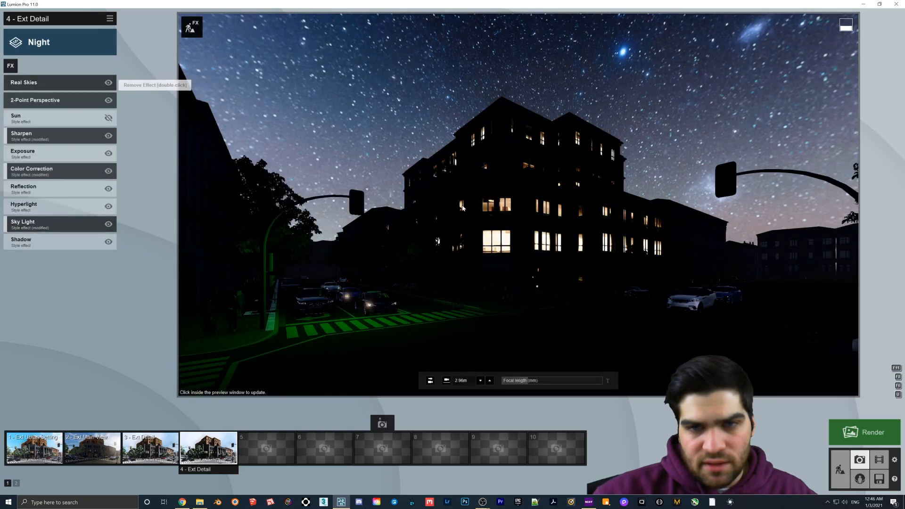
# Enable the Night style's Hyperlight effect in the preview and return to the effects list.
pyautogui.click(10, 65)
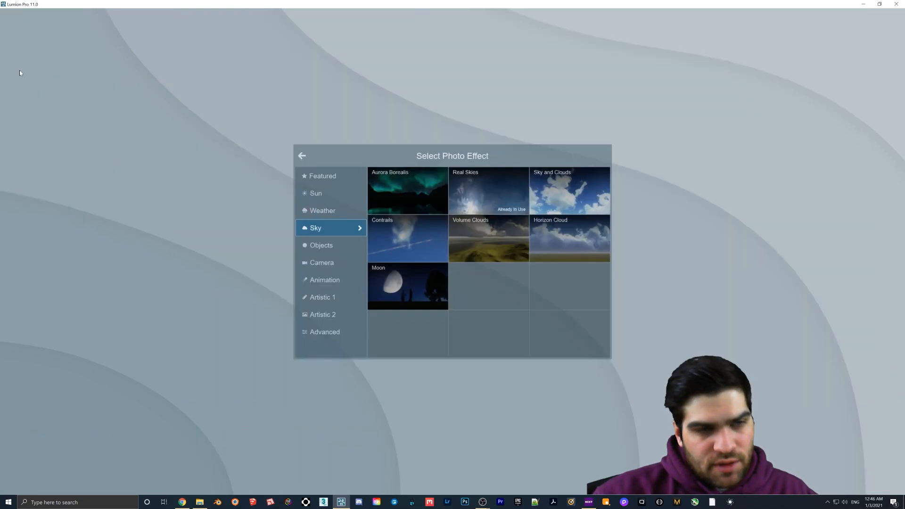
pyautogui.click(182, 161)
pyautogui.click(42, 200)
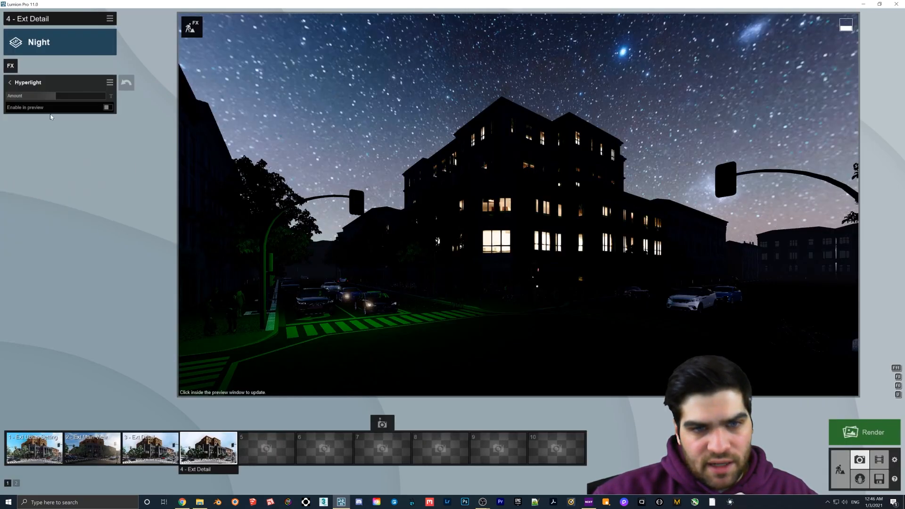
pyautogui.click(359, 171)
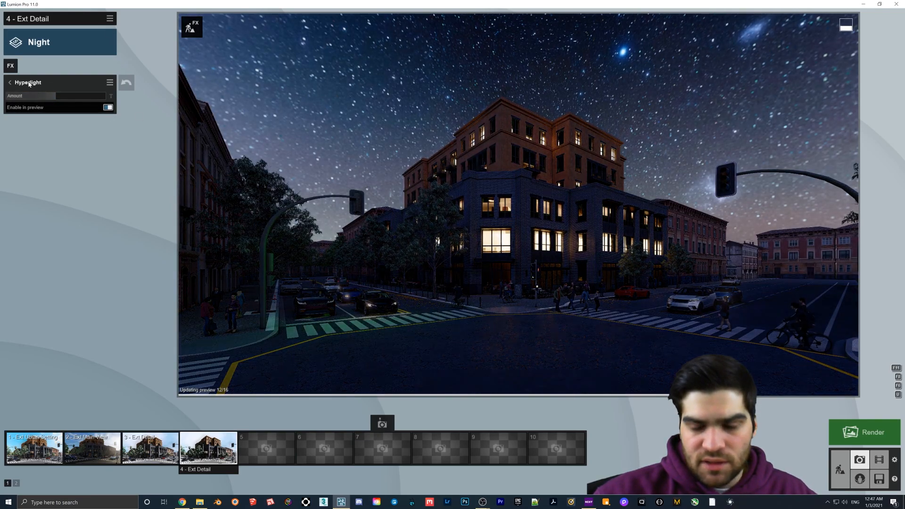
pyautogui.click(10, 82)
# Add a Precipitation effect to the fourth photo and reduce its particle quantity and particle size to the minimum.
pyautogui.click(11, 66)
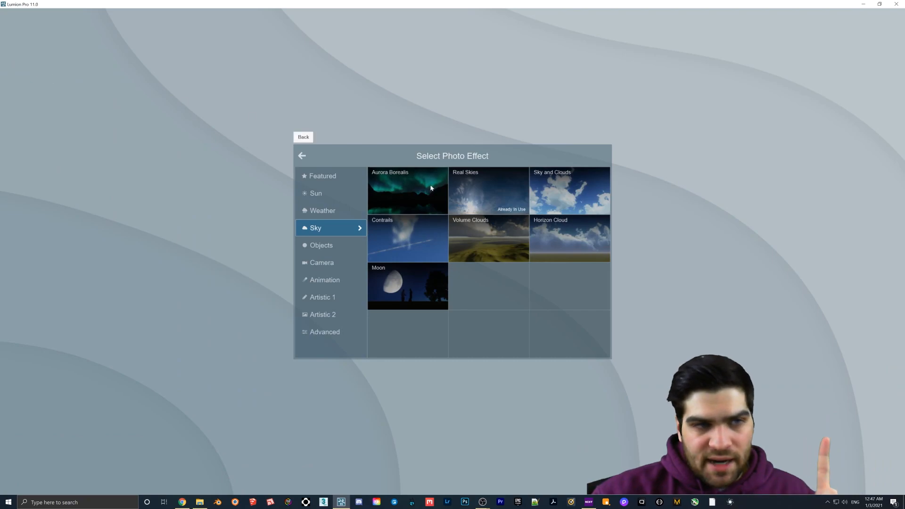
pyautogui.click(333, 194)
pyautogui.click(339, 210)
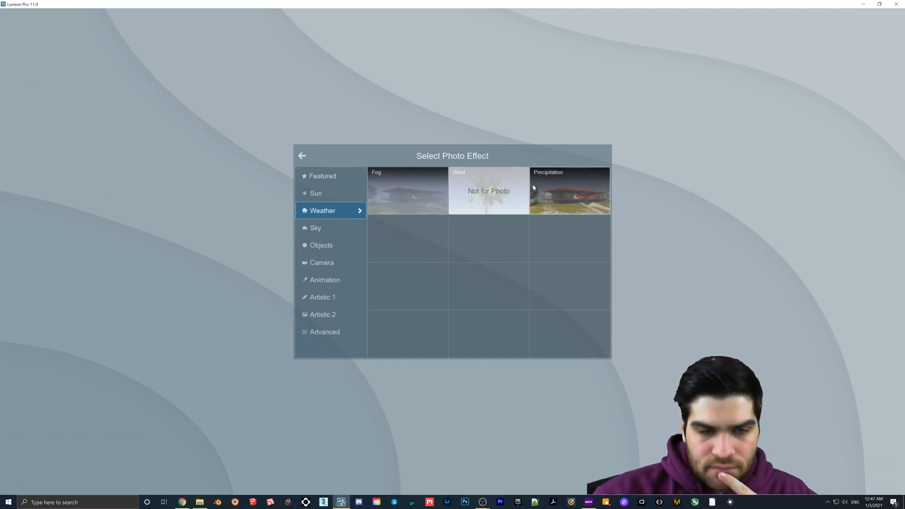
pyautogui.click(554, 187)
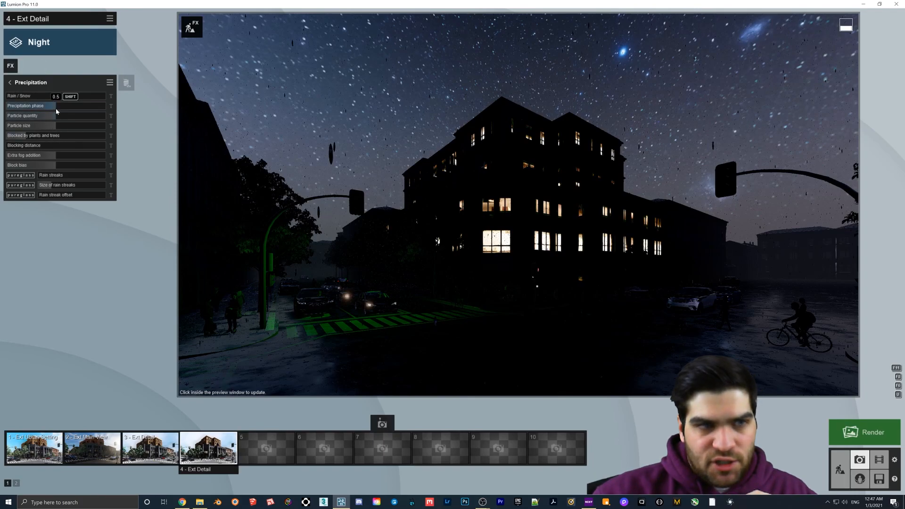
pyautogui.click(414, 296)
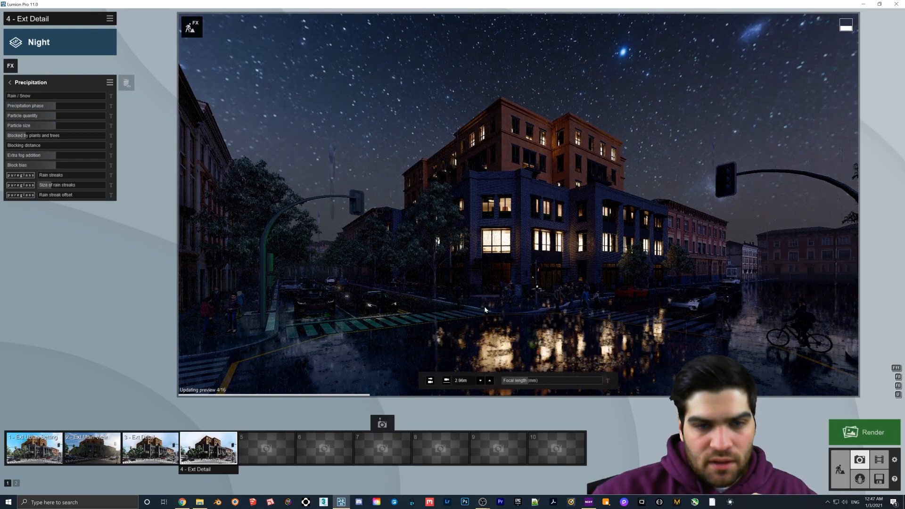
pyautogui.click(55, 116)
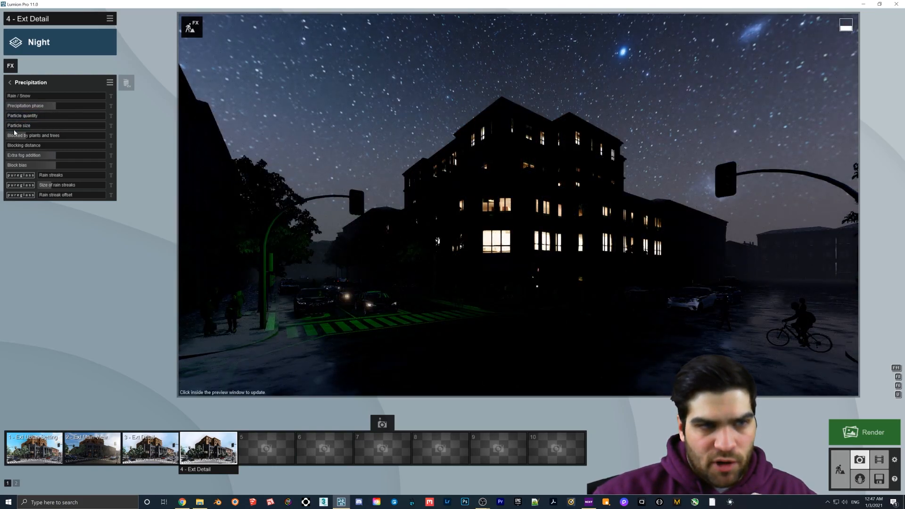
pyautogui.click(419, 196)
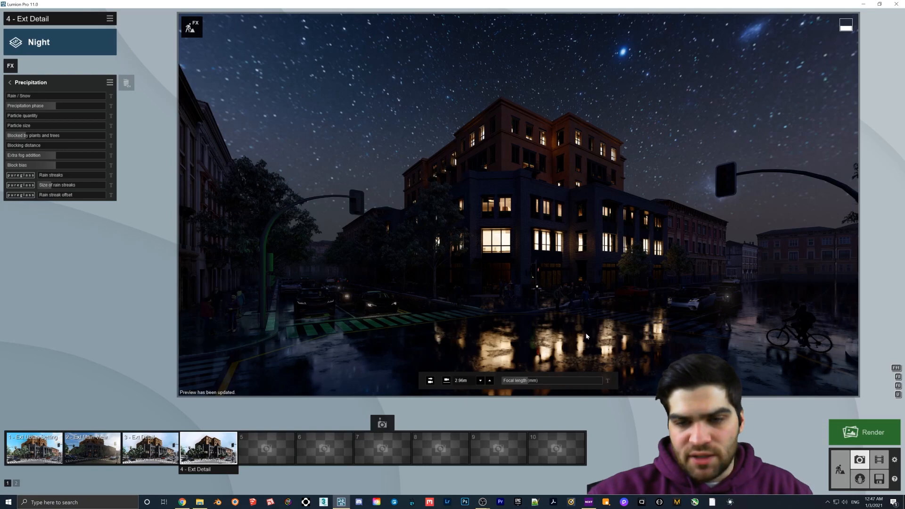
pyautogui.click(10, 82)
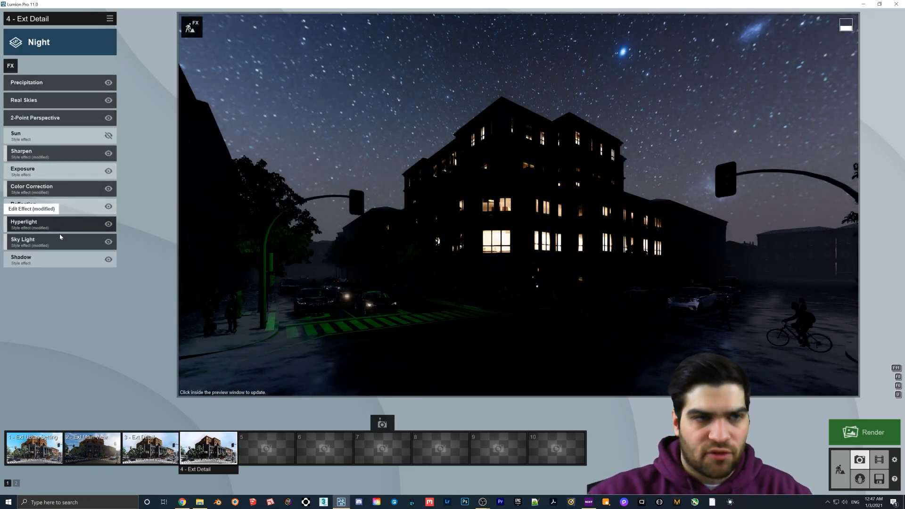
# Compare the wet street in the preview with the Reflection effect's Speedray Reflections disabled and enabled.
pyautogui.click(51, 200)
pyautogui.click(108, 155)
pyautogui.click(488, 295)
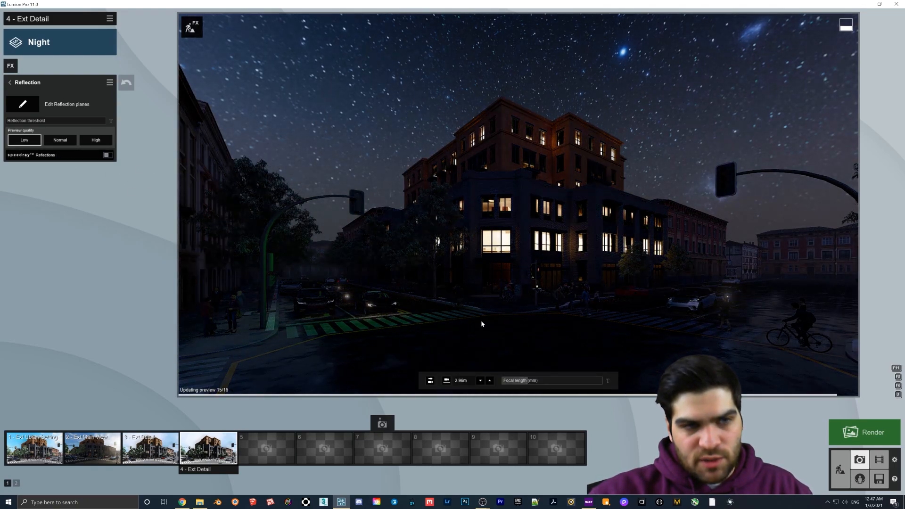
pyautogui.click(108, 155)
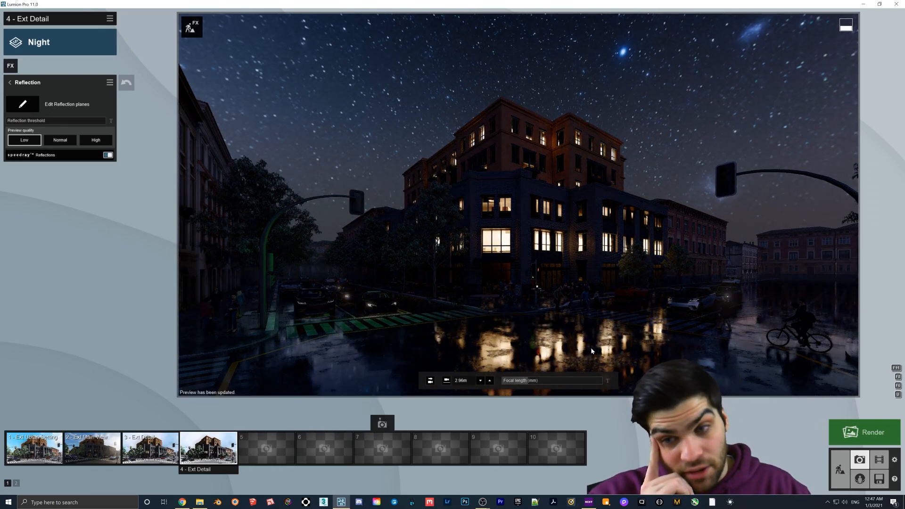
# Add a reflection plane on the street surface in the Reflection effect and save it.
pyautogui.click(34, 104)
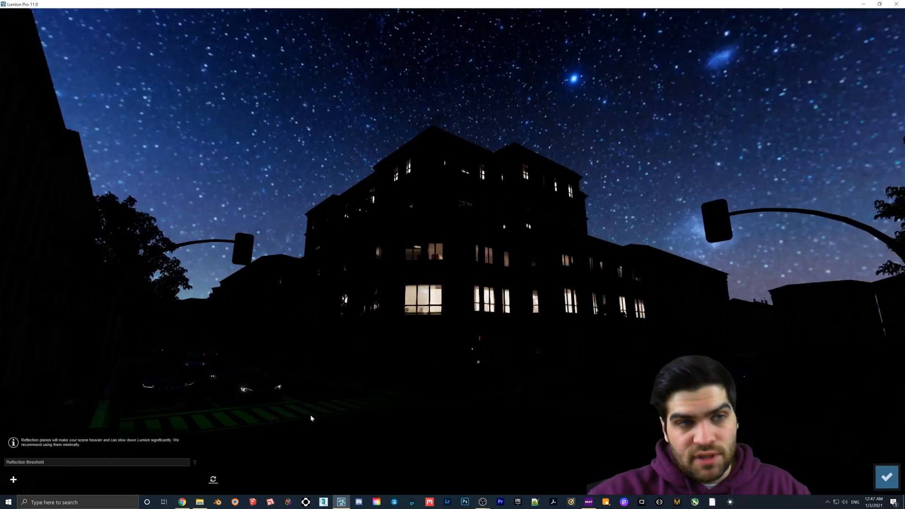
pyautogui.click(13, 480)
pyautogui.click(354, 455)
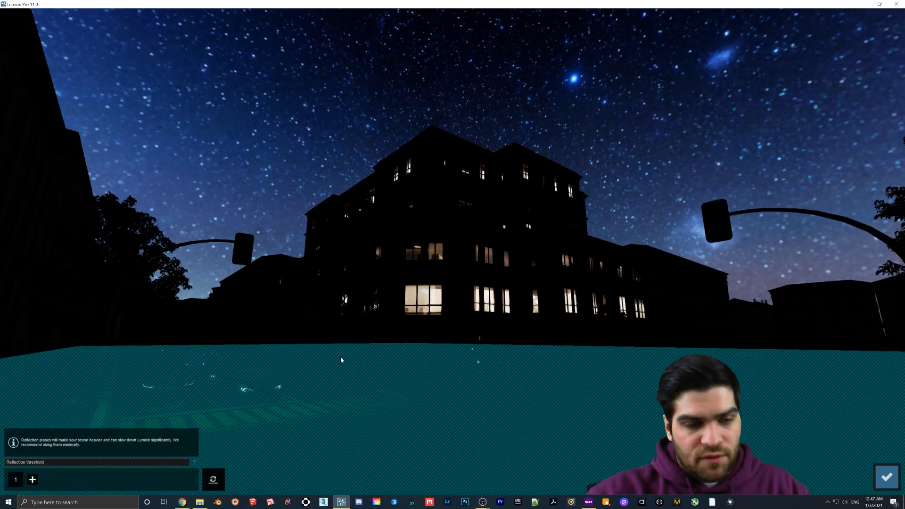
pyautogui.click(887, 478)
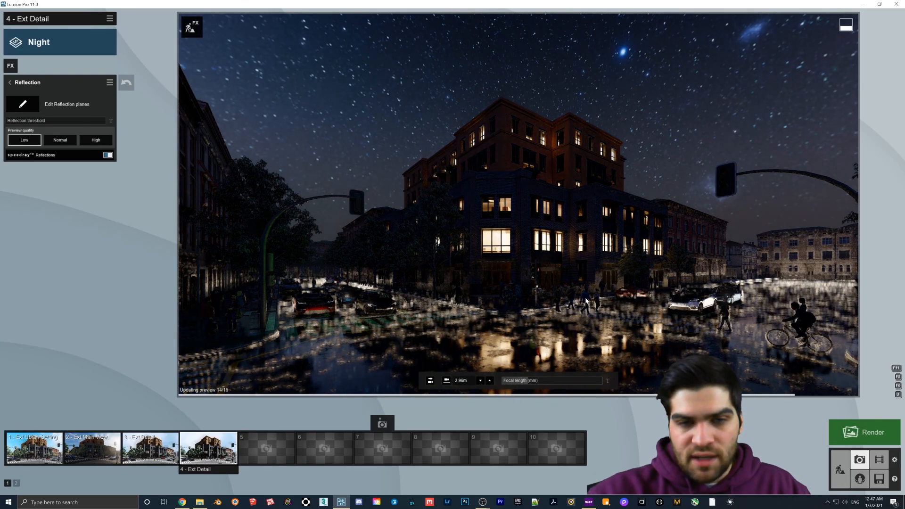
# Set the Reflection effect's preview quality to Normal, refresh the preview, and return to the effects list.
pyautogui.click(60, 140)
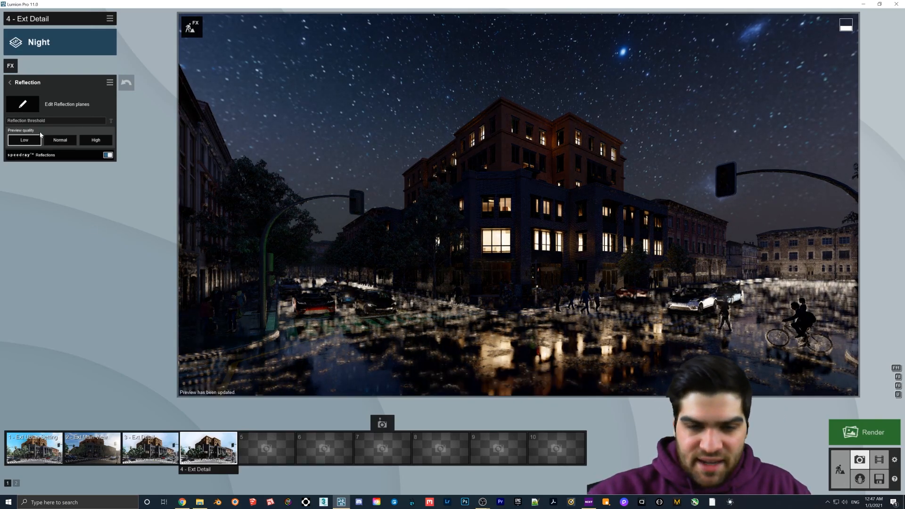
pyautogui.click(485, 290)
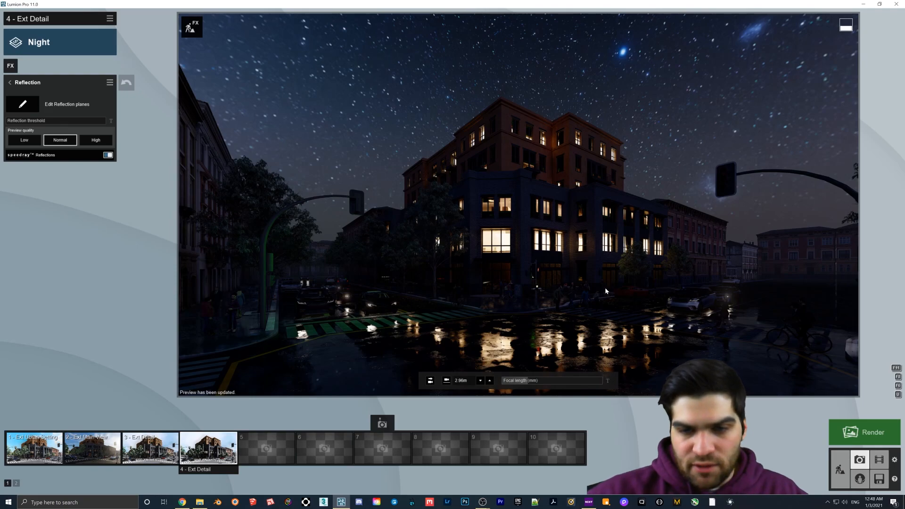
pyautogui.click(9, 82)
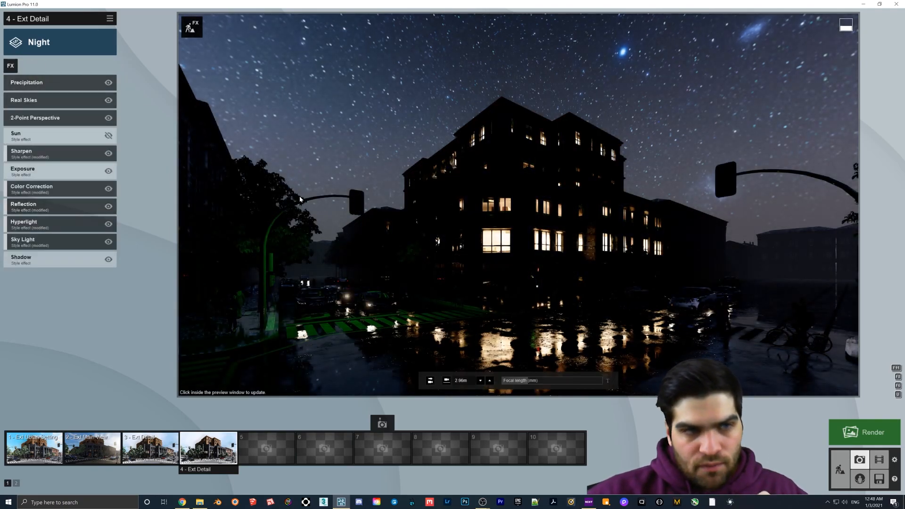
# Add the Lens Flare camera effect to the Night photo, raise its master brightness slightly, and update the preview.
pyautogui.click(10, 67)
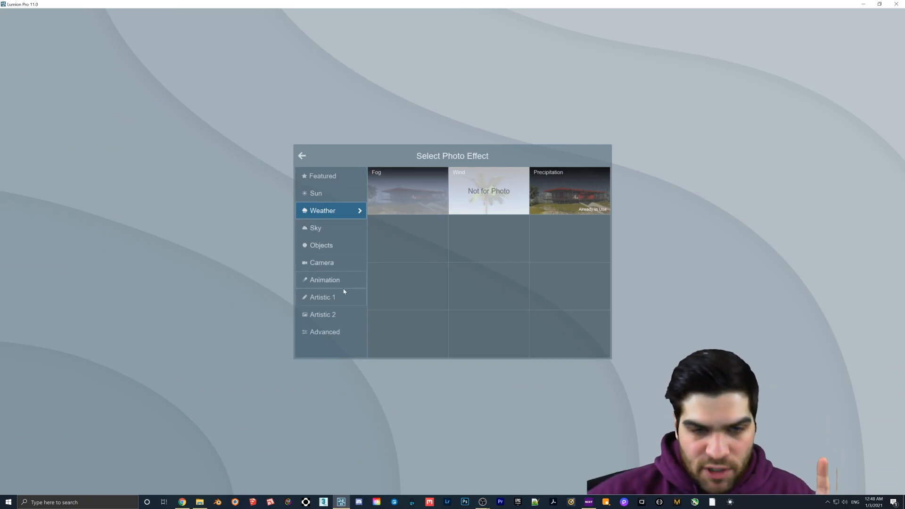
pyautogui.click(341, 317)
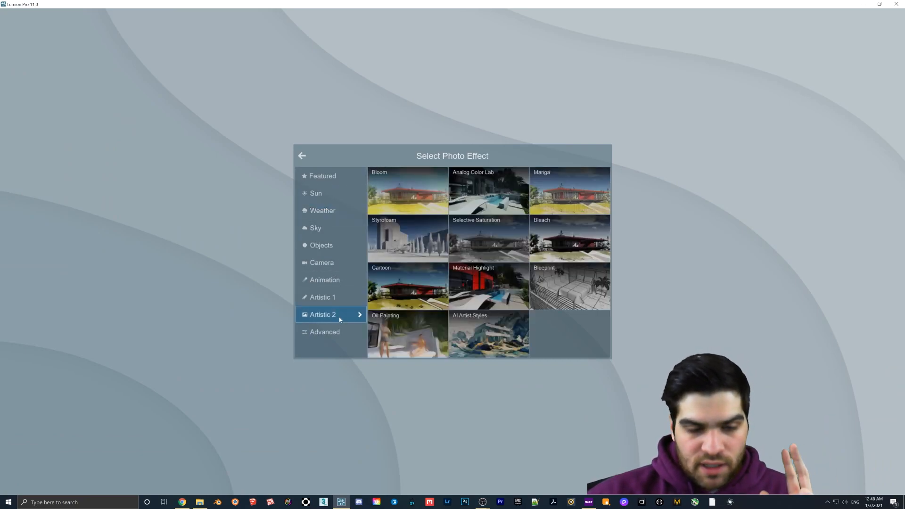
pyautogui.click(334, 299)
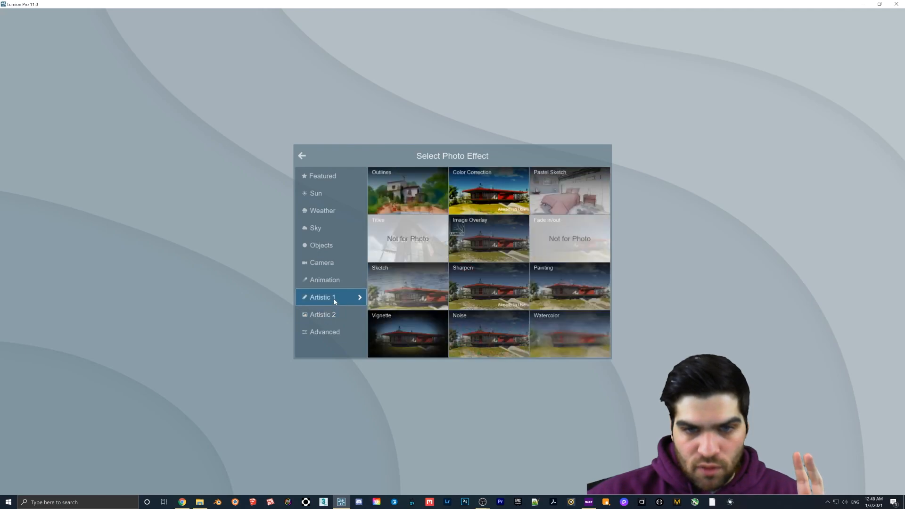
pyautogui.click(329, 275)
pyautogui.click(330, 265)
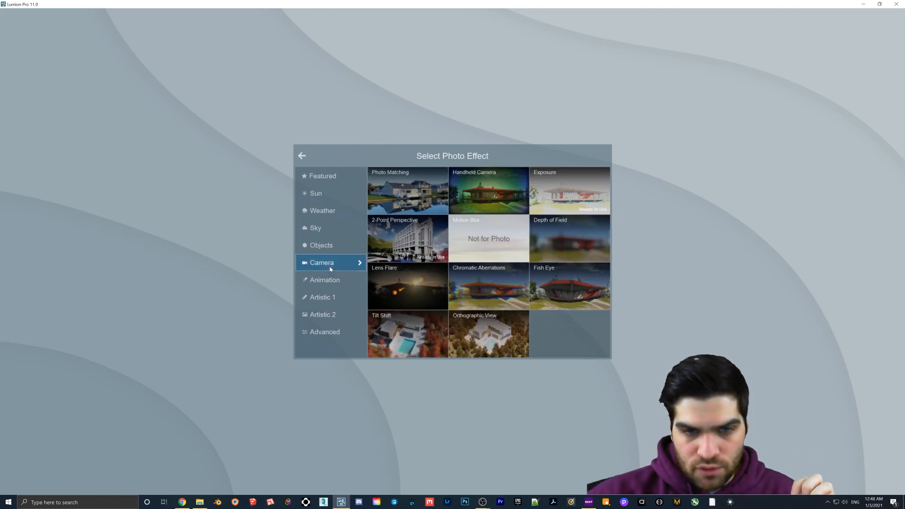
pyautogui.click(405, 286)
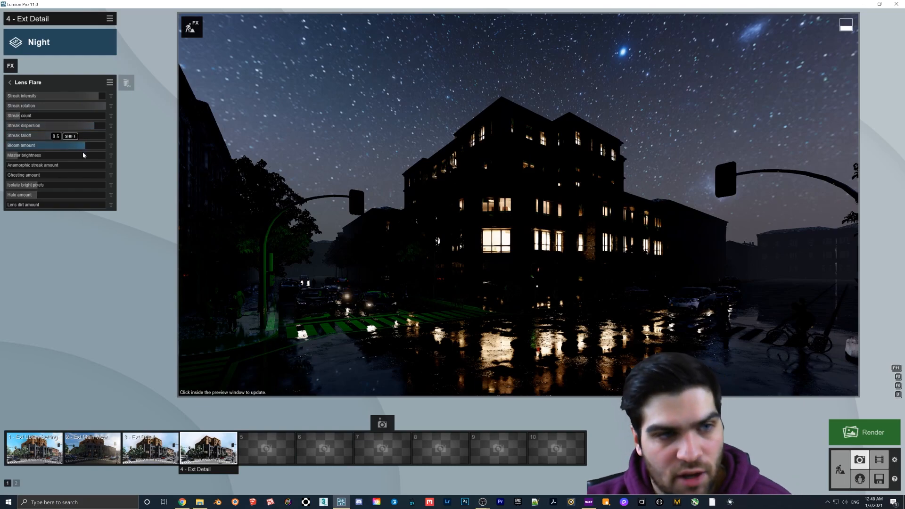
pyautogui.moveTo(29, 158)
pyautogui.mouseDown()
pyautogui.moveTo(113, 161)
pyautogui.moveTo(84, 152)
pyautogui.moveTo(6, 156)
pyautogui.moveTo(33, 152)
pyautogui.mouseUp()
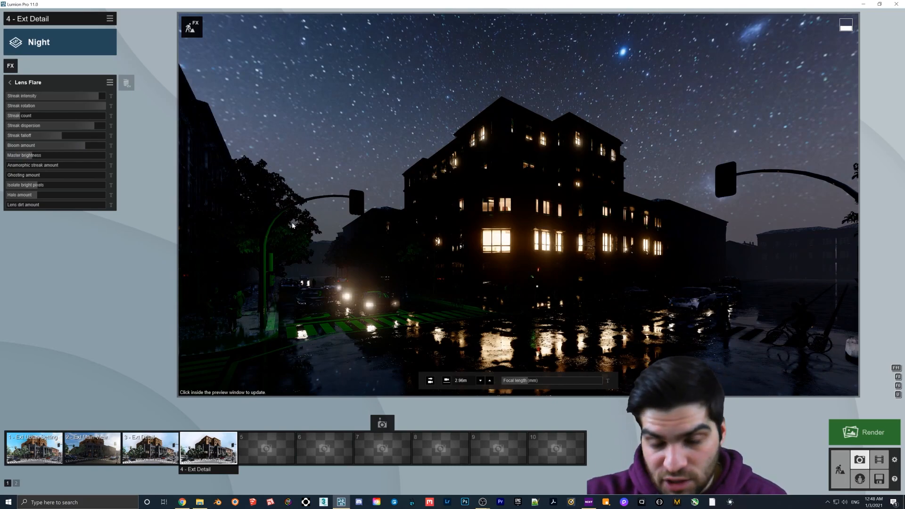
pyautogui.click(722, 256)
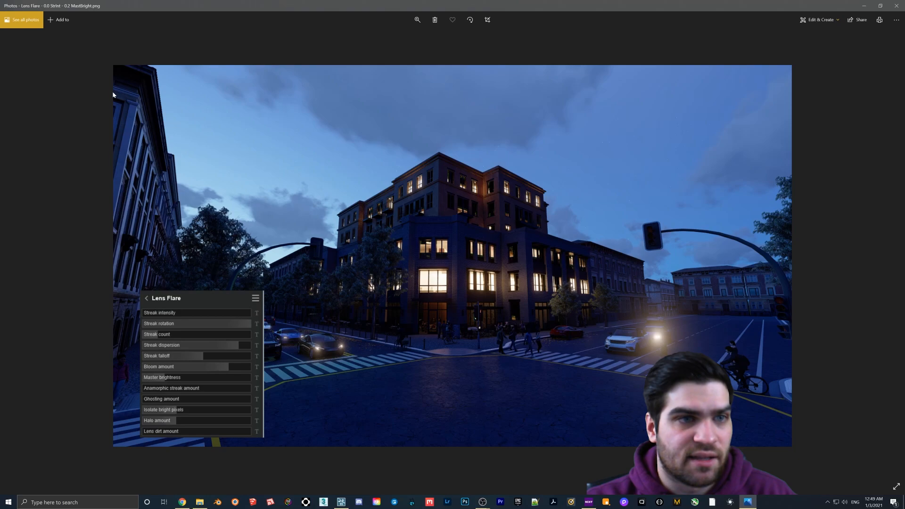
# In Photos, view the Lens Flare comparison renders from 0.2 up to 101.0 master brightness.
pyautogui.press('Right')
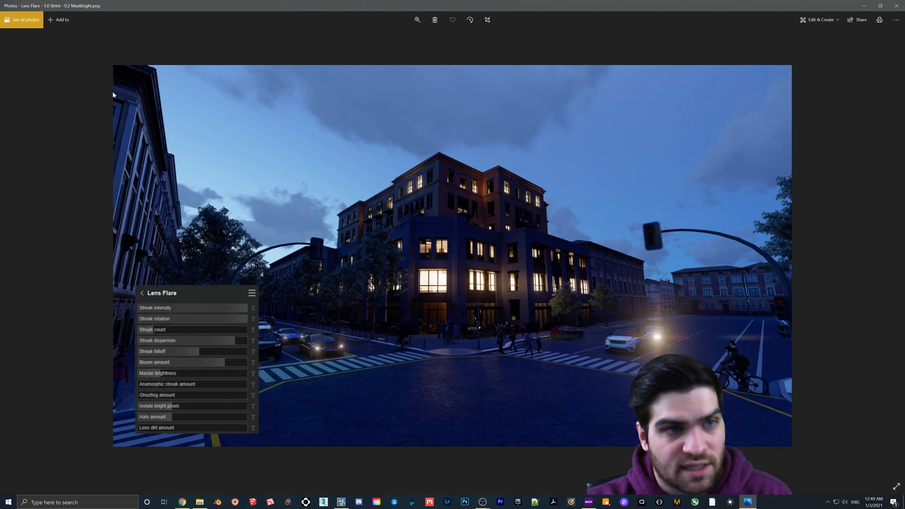
pyautogui.press('Right')
pyautogui.press('Right')
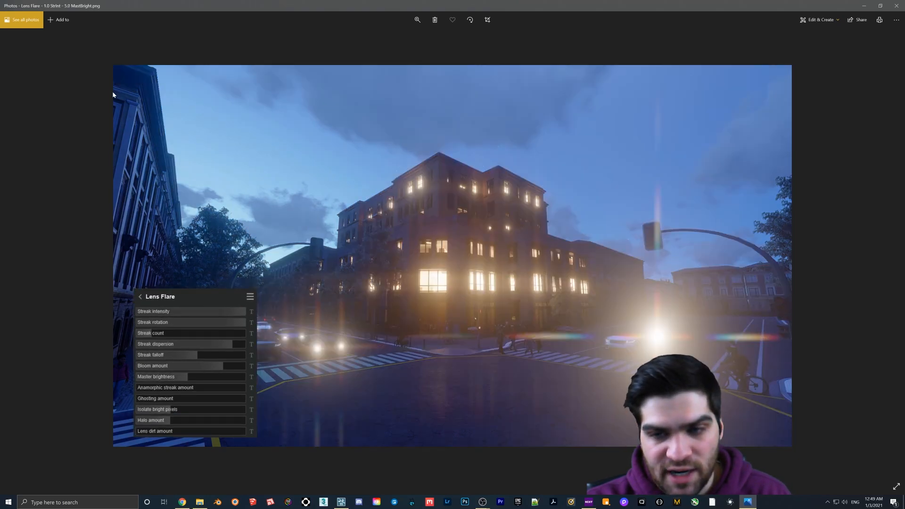
pyautogui.press('Right')
pyautogui.press('Right')
pyautogui.press('Right')
pyautogui.press('Right')
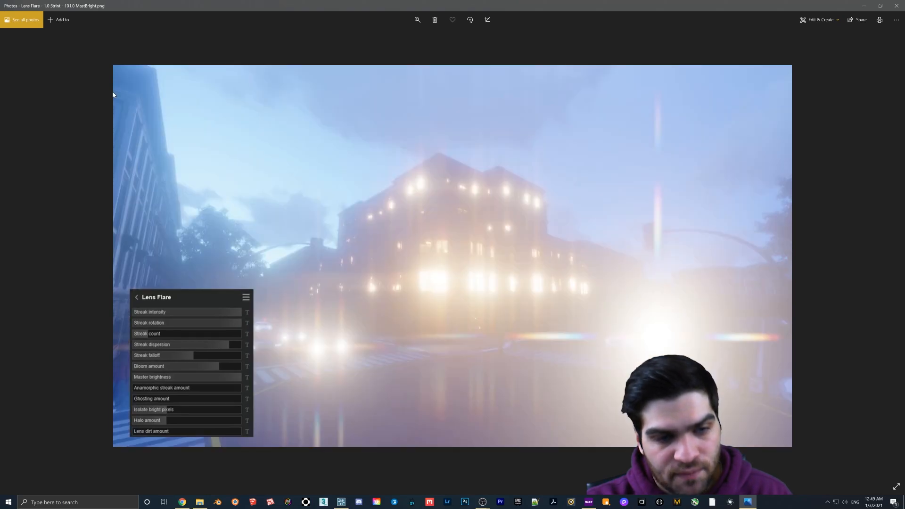
# Go back to the render with 1.0 streak intensity and 0.2 master brightness, and compare it with the 5.0 brightness one.
pyautogui.press('Left')
pyautogui.press('Left')
pyautogui.press('Left')
pyautogui.press('Left')
pyautogui.press('Left')
pyautogui.press('Left')
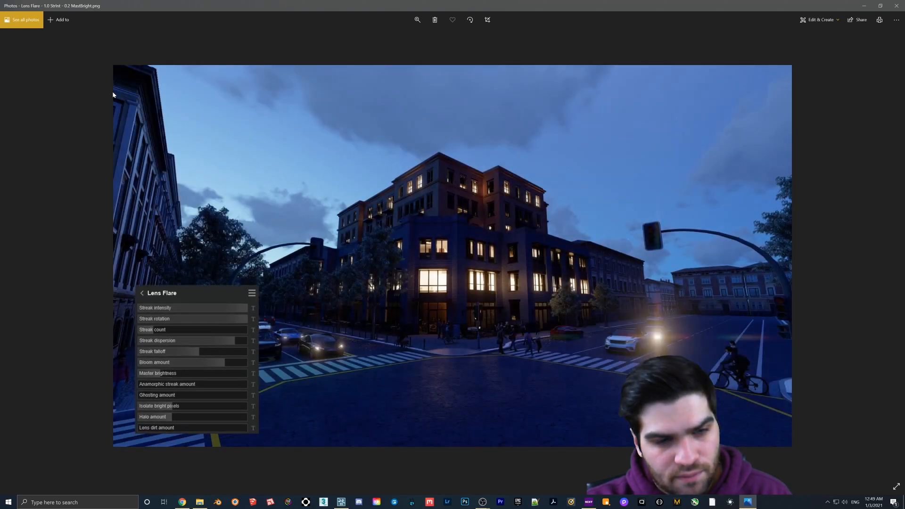
pyautogui.press('Right')
pyautogui.press('Right')
pyautogui.press('Right')
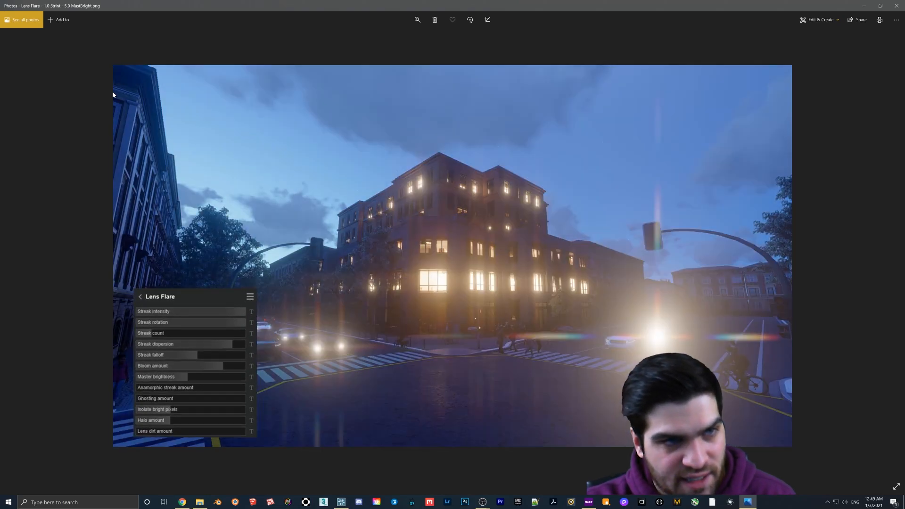
# Compare the 5.0 master brightness render repeatedly with the lower-brightness ones, including 1.0.
pyautogui.press('Left')
pyautogui.press('Left')
pyautogui.press('Right')
pyautogui.press('Right')
pyautogui.press('Left')
pyautogui.press('Left')
pyautogui.press('Right')
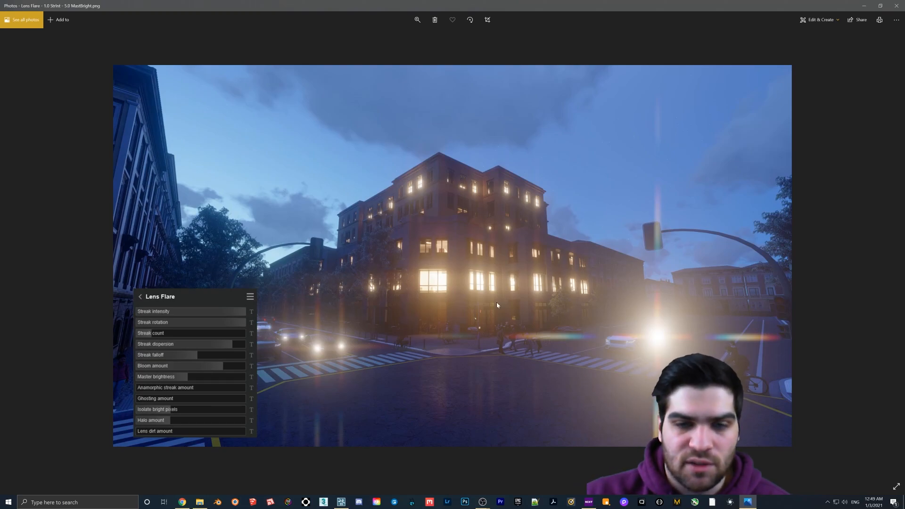
pyautogui.press('Left')
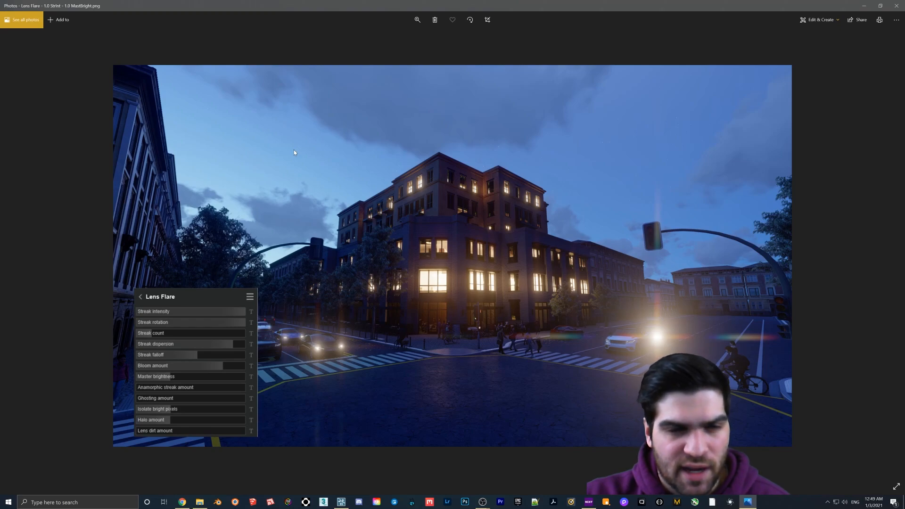
pyautogui.press('Right')
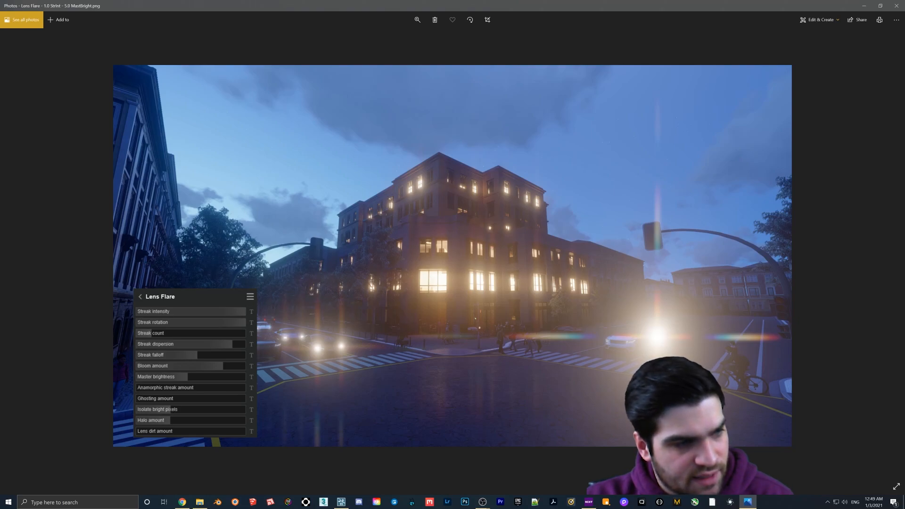
# View the bloom amount renders at 0.0 and 0.5, and continue to the streak dispersion 0.0 render.
pyautogui.press('Right')
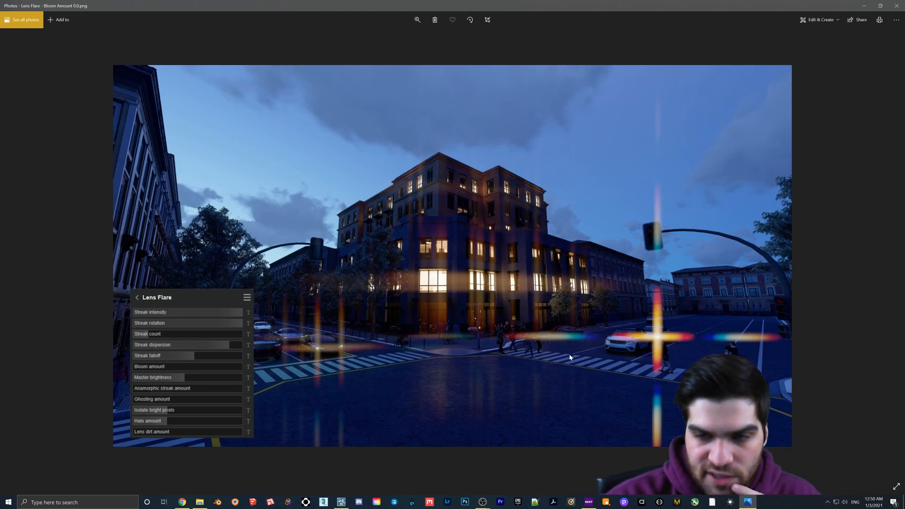
pyautogui.press('Left')
pyautogui.press('Right')
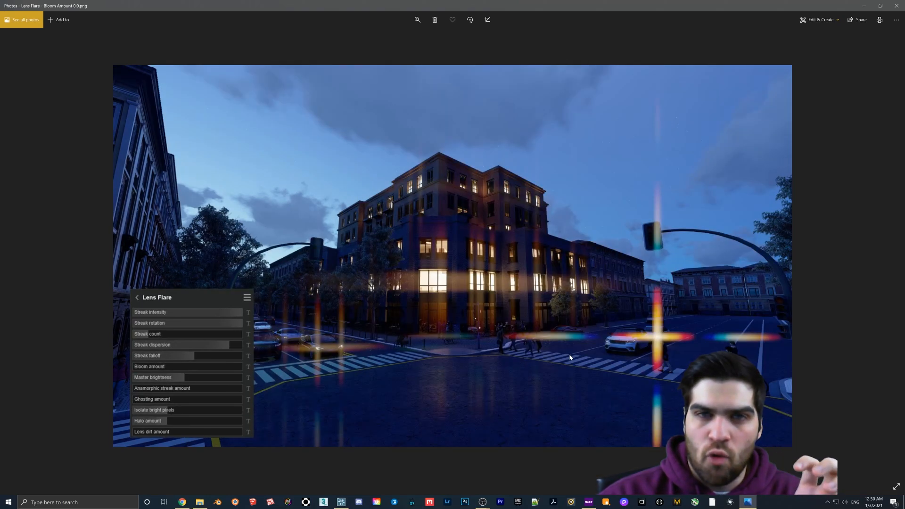
pyautogui.press('Right')
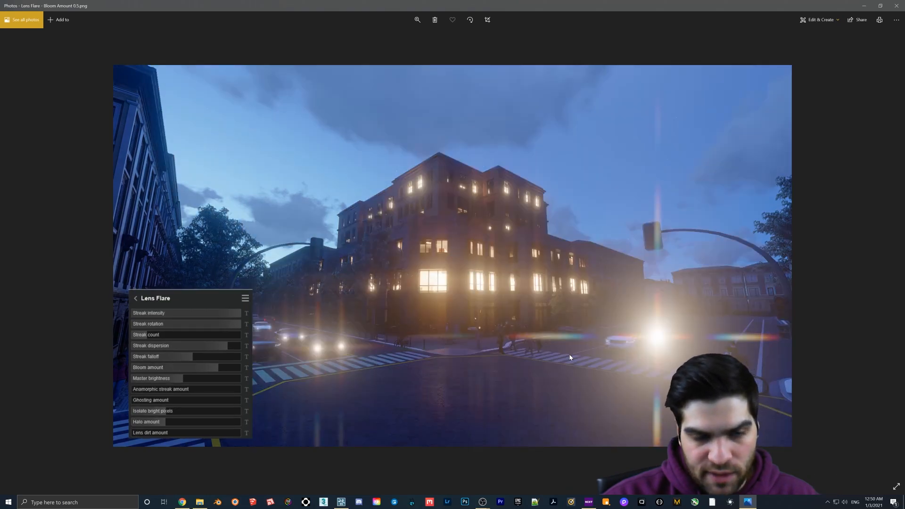
pyautogui.press('Right')
pyautogui.press('Right')
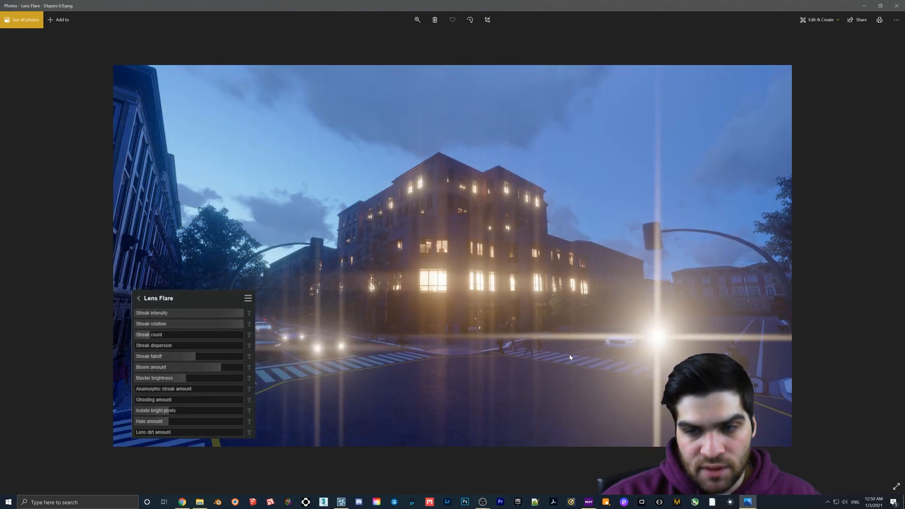
# Flip back and forth between the bloom amount renders to examine the glow, finishing on 0.5, and close the image.
pyautogui.press('Left')
pyautogui.press('Left')
pyautogui.press('Left')
pyautogui.press('Right')
pyautogui.press('Right')
pyautogui.press('Left')
pyautogui.press('Left')
pyautogui.press('Right')
pyautogui.press('Right')
pyautogui.press('Left')
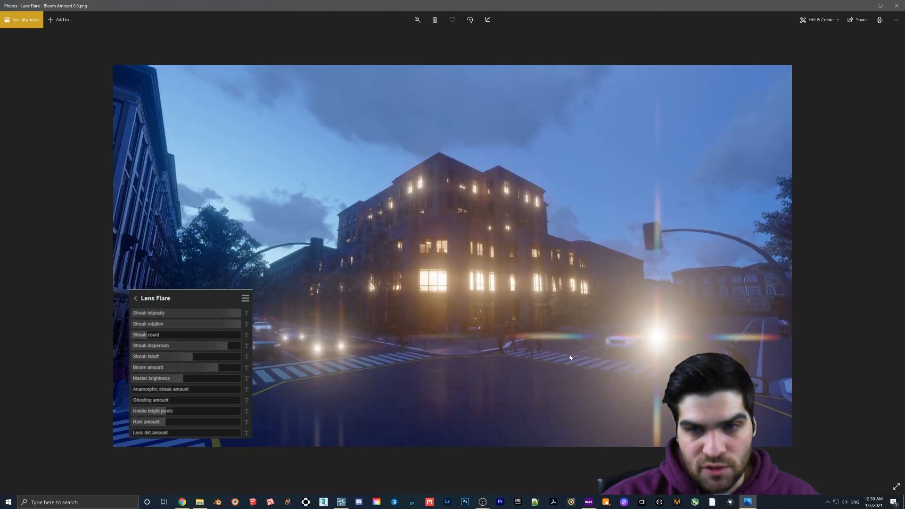
pyautogui.press('Left')
pyautogui.press('Right')
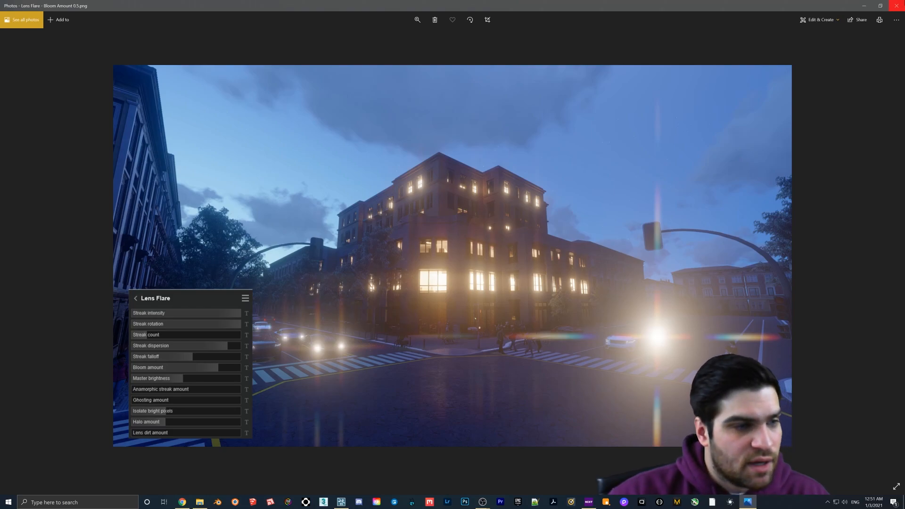
pyautogui.click(898, 6)
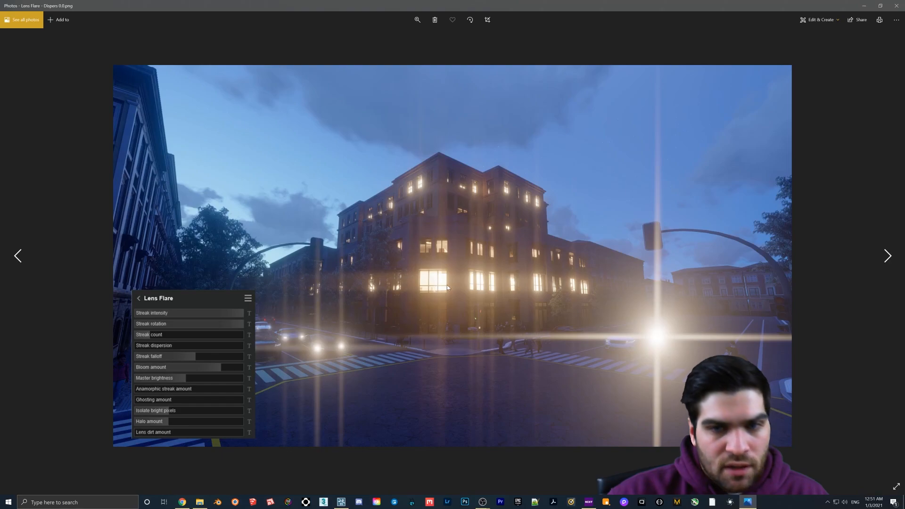
# Compare the streak dispersion renders at 0.0 and 1.0, glance at the falloff 0 render, and close the image viewer.
pyautogui.press('Right')
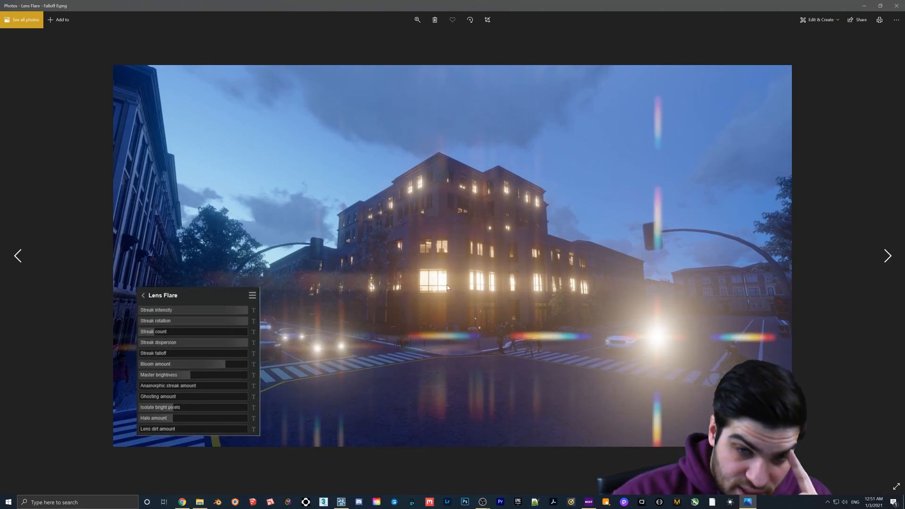
pyautogui.press('Left')
pyautogui.press('Left')
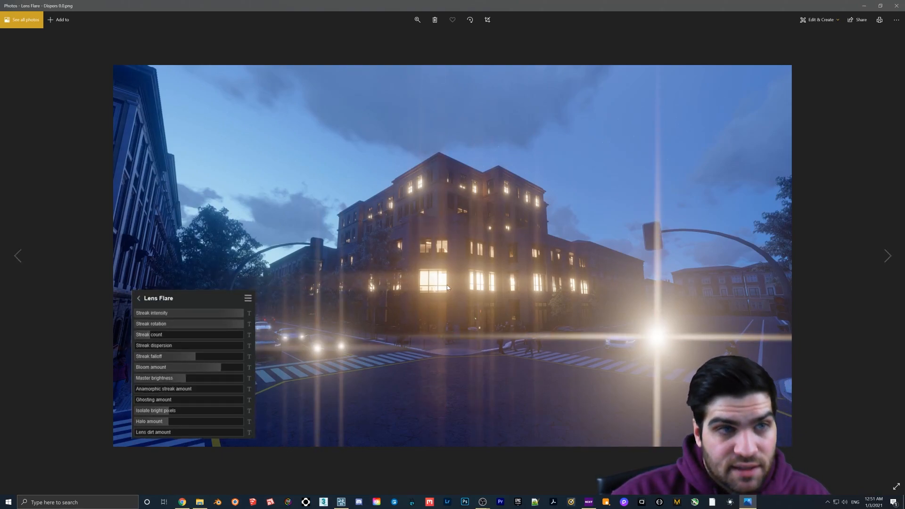
pyautogui.press('Right')
pyautogui.press('Left')
pyautogui.press('Right')
pyautogui.press('Left')
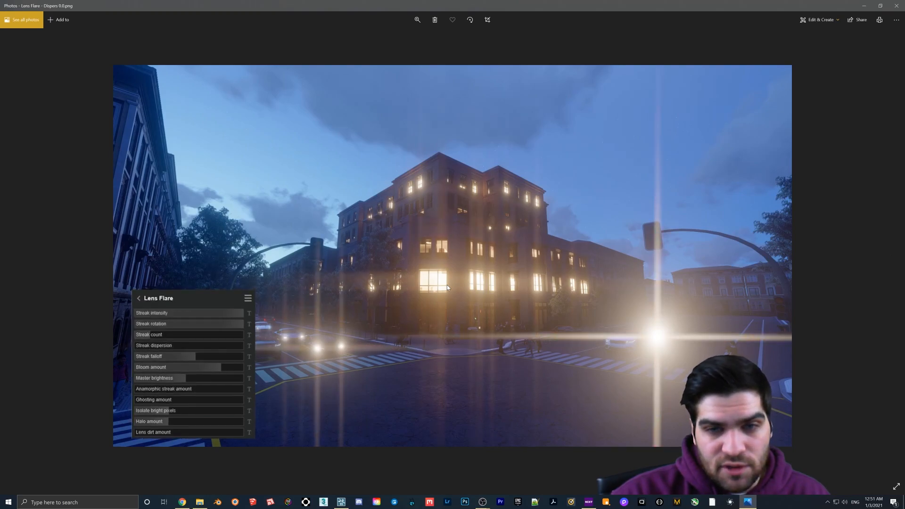
pyautogui.press('Right')
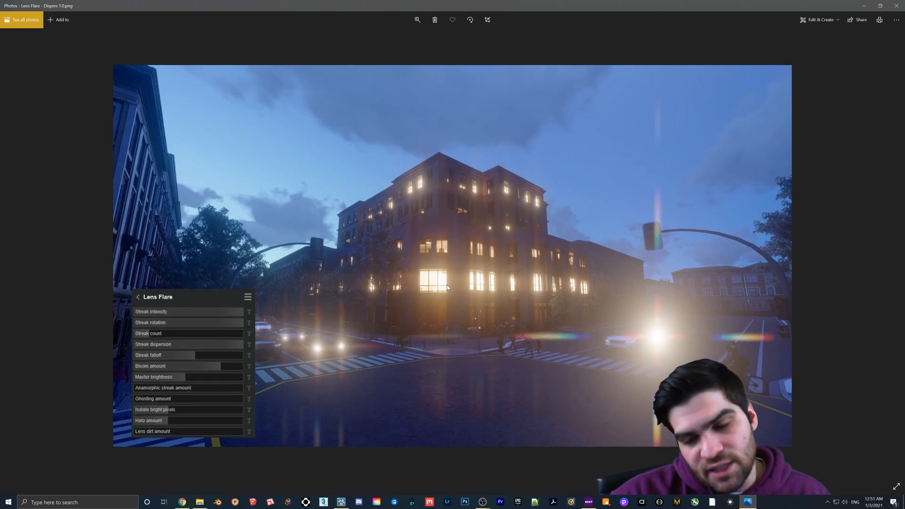
pyautogui.press('Left')
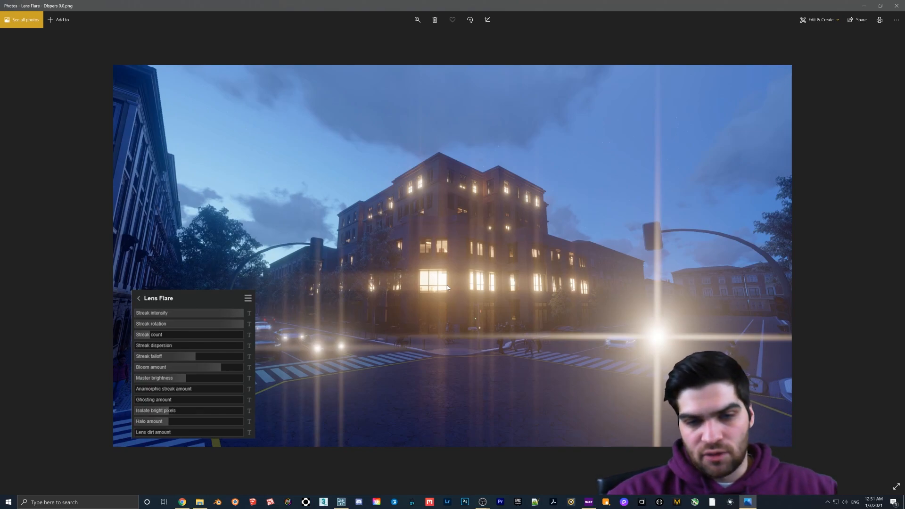
pyautogui.press('Right')
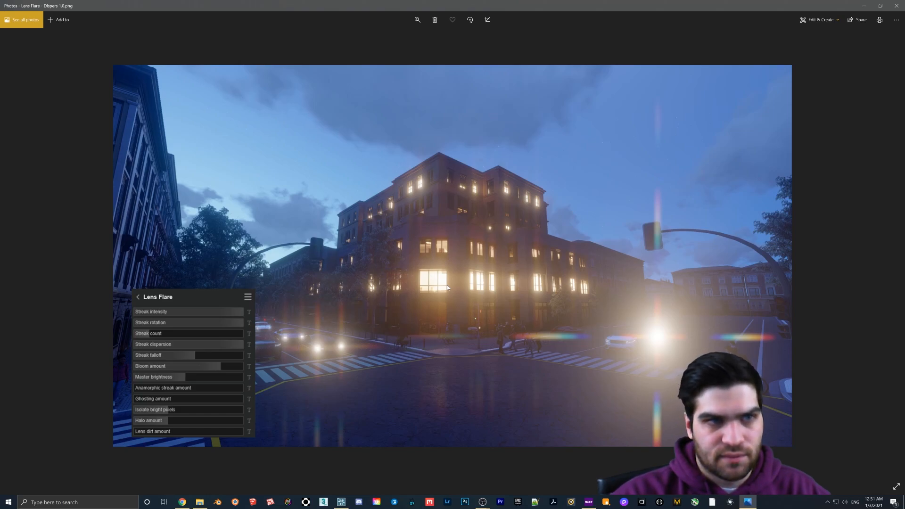
pyautogui.click(897, 6)
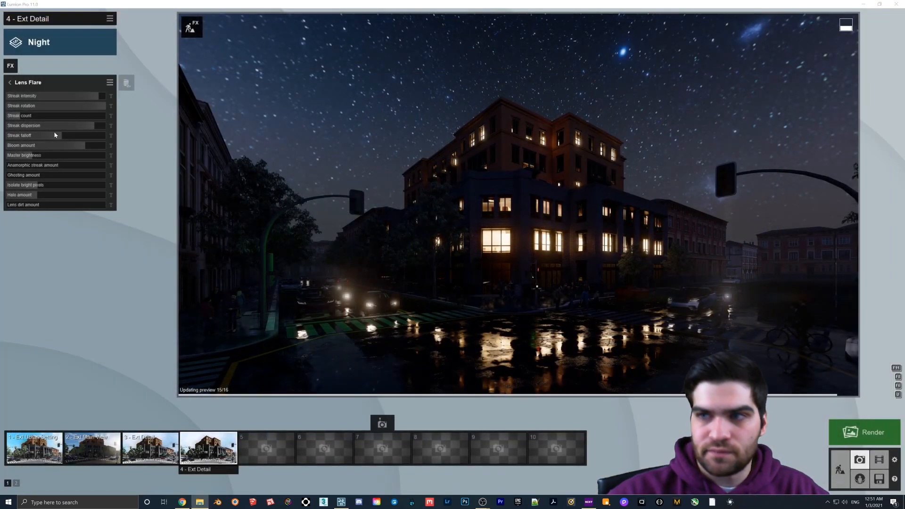
# Raise the Lens Flare effect's ghosting amount to its maximum.
pyautogui.moveTo(17, 175); pyautogui.dragTo(123, 180)
pyautogui.moveTo(197, 184); pyautogui.dragTo(153, 176)
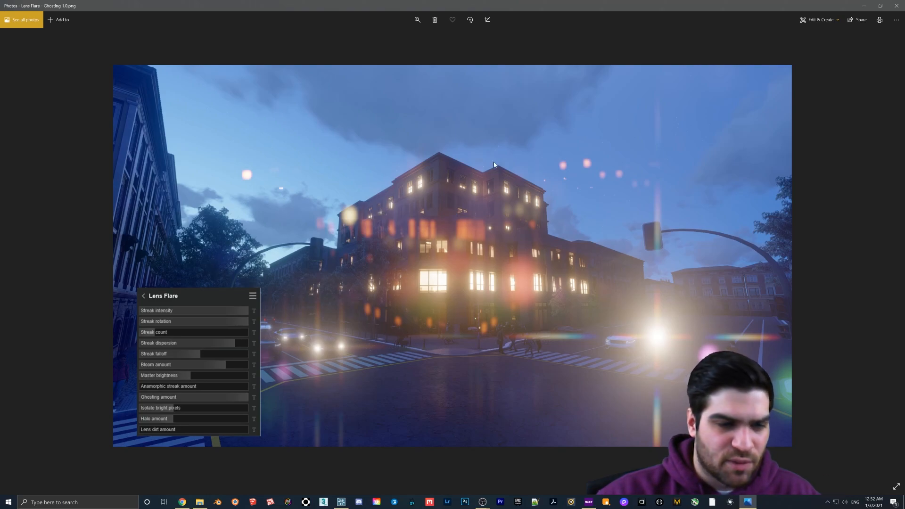
# Close the Ghosting 1.0 render and compare the halo amount renders at 0.0 and 1.0.
pyautogui.click(897, 7)
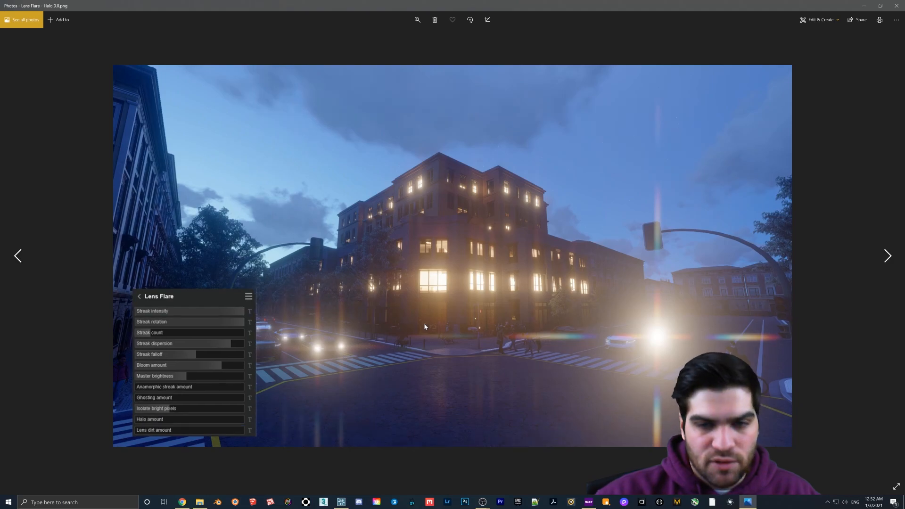
pyautogui.press('Right')
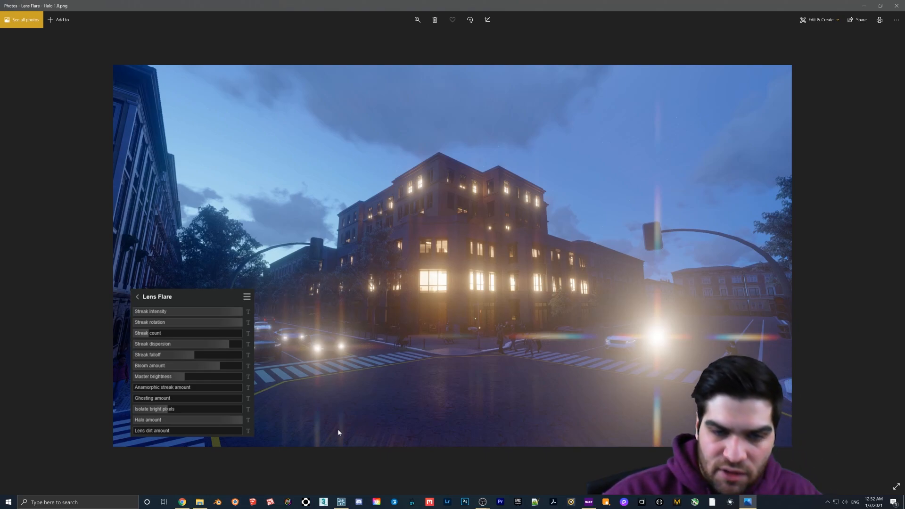
# Flip between the halo amount renders at 0.0 and 1.0 once more and close the image viewer.
pyautogui.press('Left')
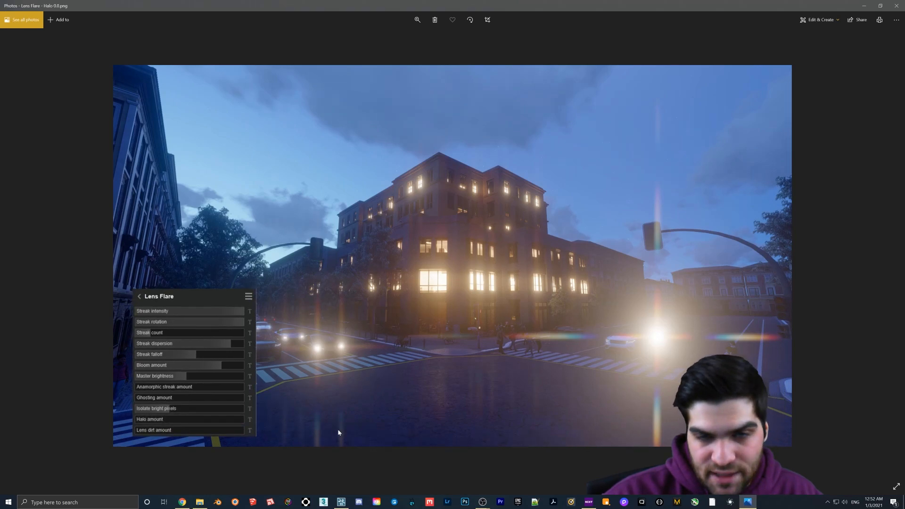
pyautogui.press('Right')
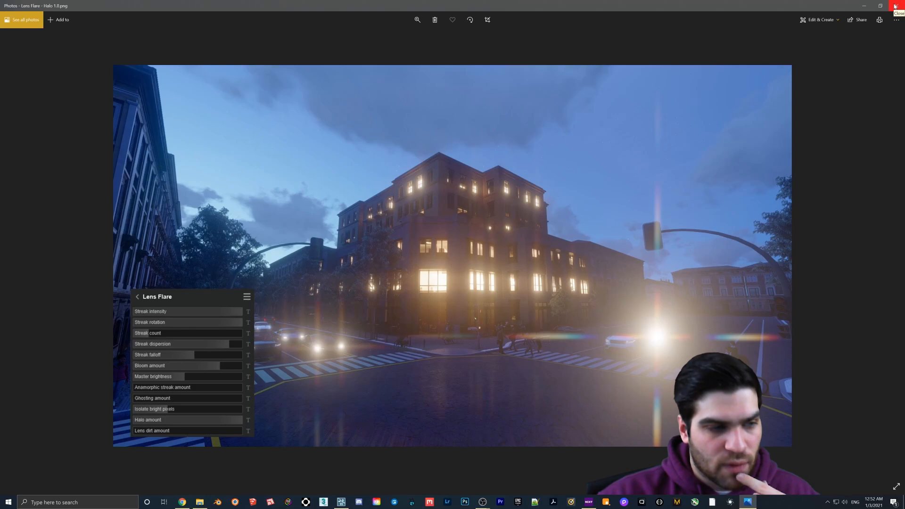
pyautogui.click(898, 18)
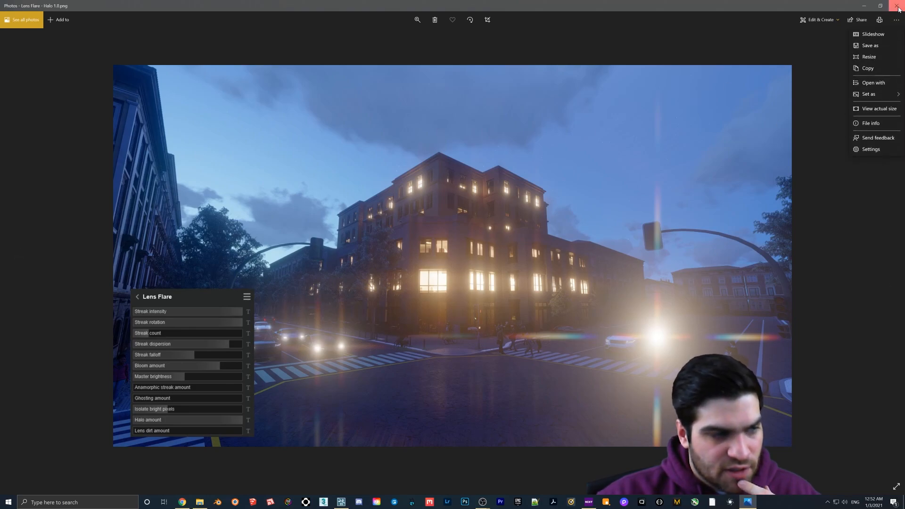
pyautogui.click(899, 7)
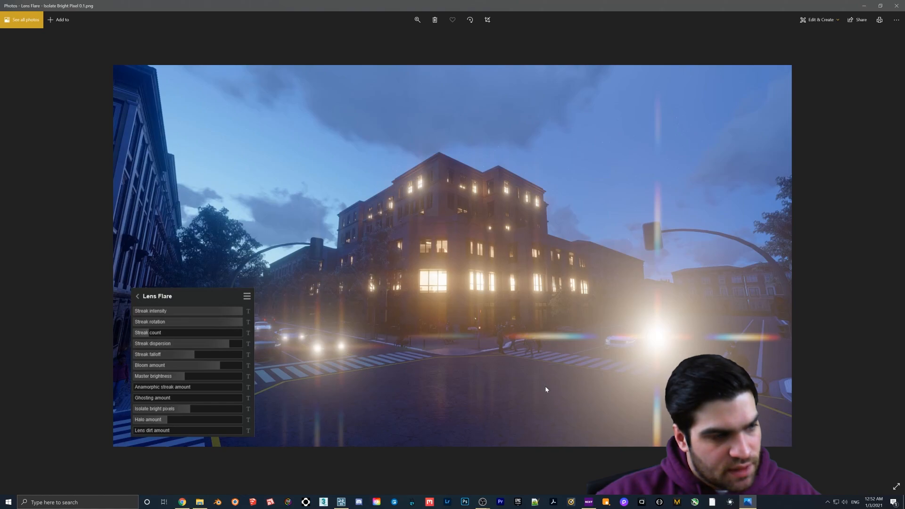
# Flip back and forth between the Isolate Bright Pixel renders, mainly 0.1 and 0.2, to examine the glow, and close the image.
pyautogui.press('Right')
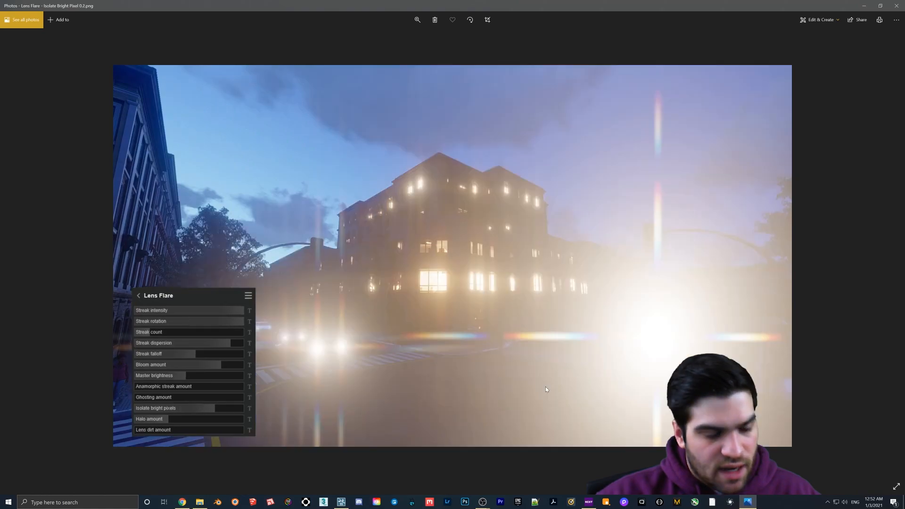
pyautogui.press('Left')
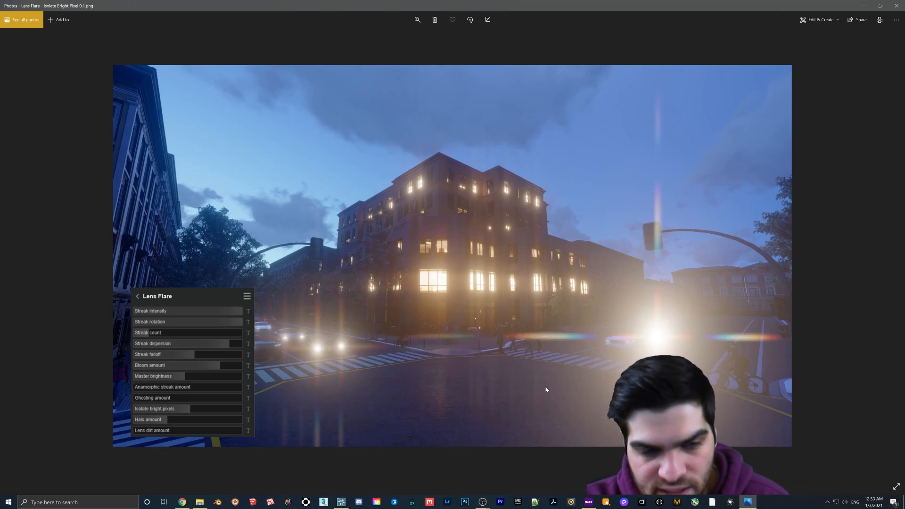
pyautogui.press('Right')
pyautogui.press('Left')
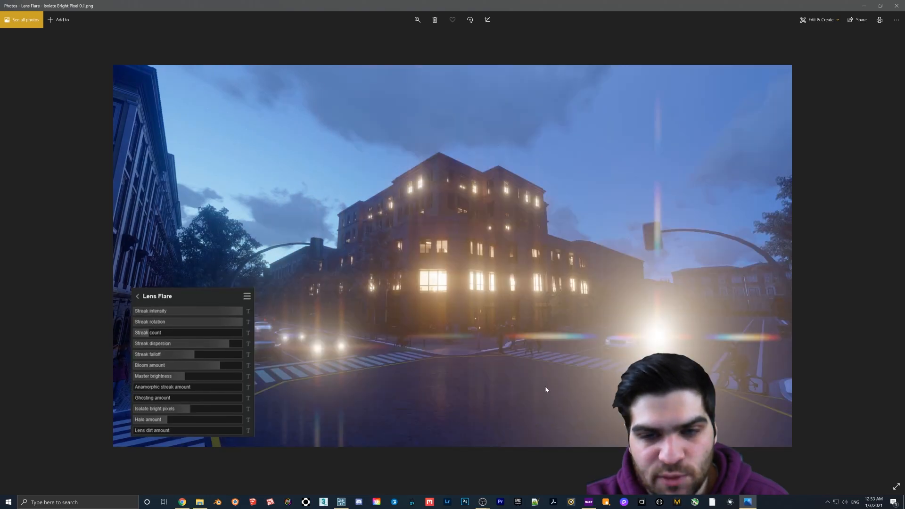
pyautogui.press('Right')
pyautogui.press('Left')
pyautogui.press('Right')
pyautogui.press('Left')
pyautogui.press('Right')
pyautogui.press('Left')
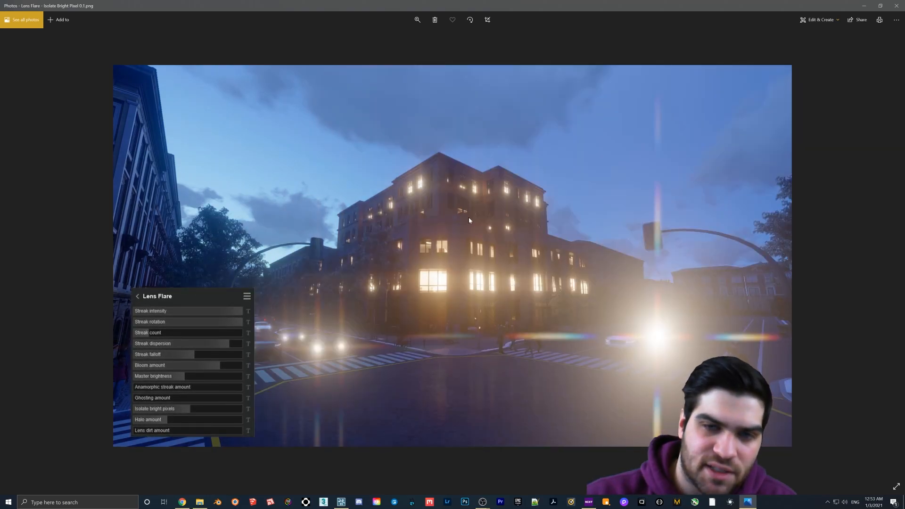
pyautogui.press('Left')
pyautogui.press('Right')
pyautogui.press('Right')
pyautogui.press('Left')
pyautogui.press('Right')
pyautogui.press('Left')
pyautogui.press('Right')
pyautogui.press('Left')
pyautogui.press('Left')
pyautogui.press('Right')
pyautogui.press('Right')
pyautogui.press('Left')
pyautogui.press('Left')
pyautogui.press('Right')
pyautogui.press('Right')
pyautogui.press('Left')
pyautogui.press('Left')
pyautogui.press('Right')
pyautogui.press('Right')
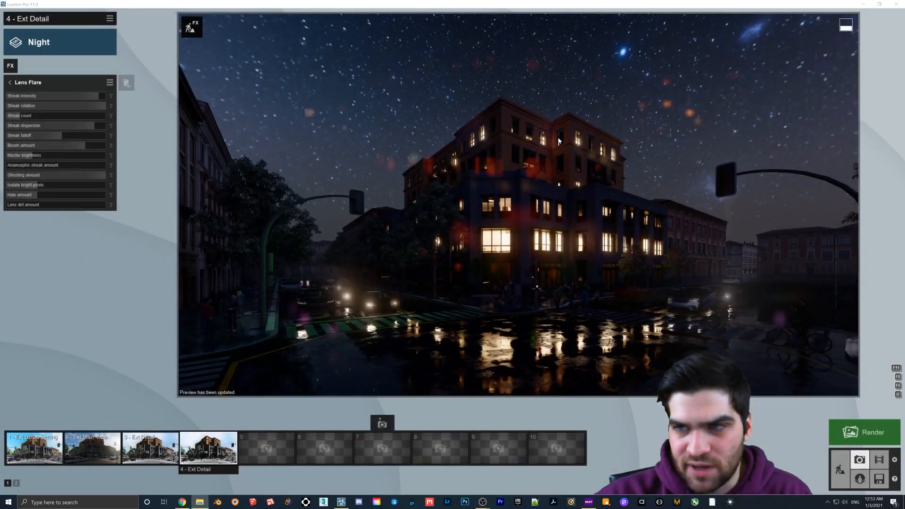
pyautogui.click(897, 6)
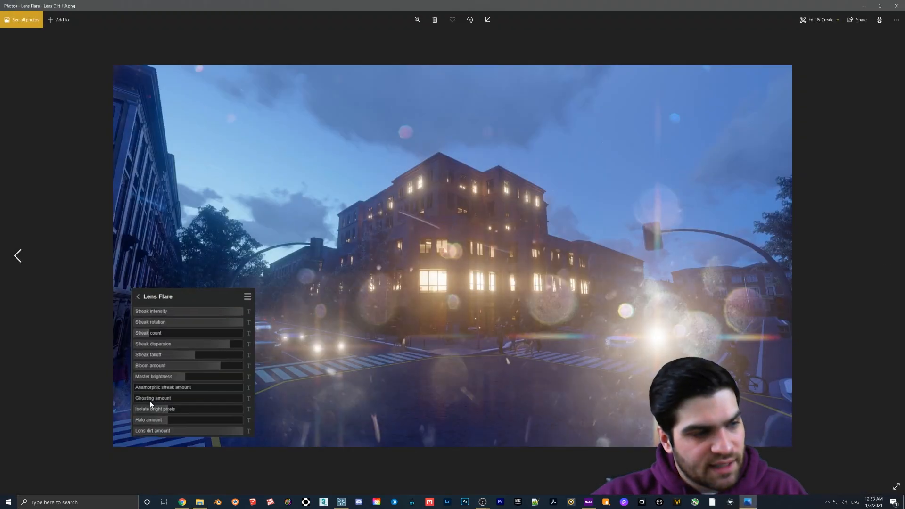
# Compare the lens dirt renders at 0.1 and 1.0 several times and close the image viewer.
pyautogui.press('Left')
pyautogui.press('Right')
pyautogui.press('Left')
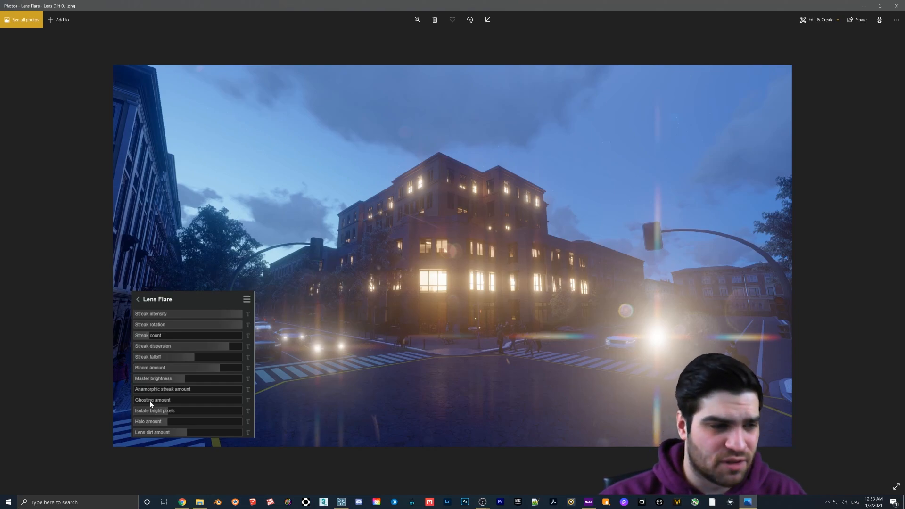
pyautogui.press('Right')
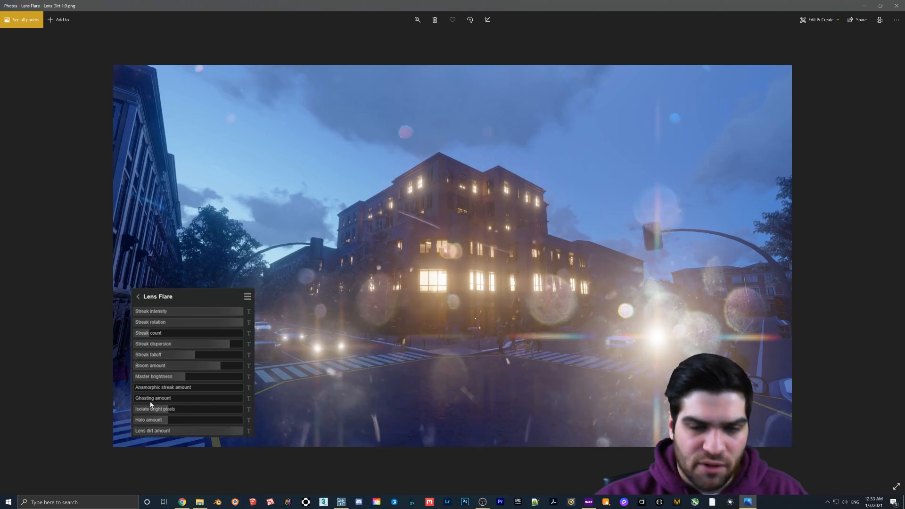
pyautogui.press('Left')
pyautogui.press('Right')
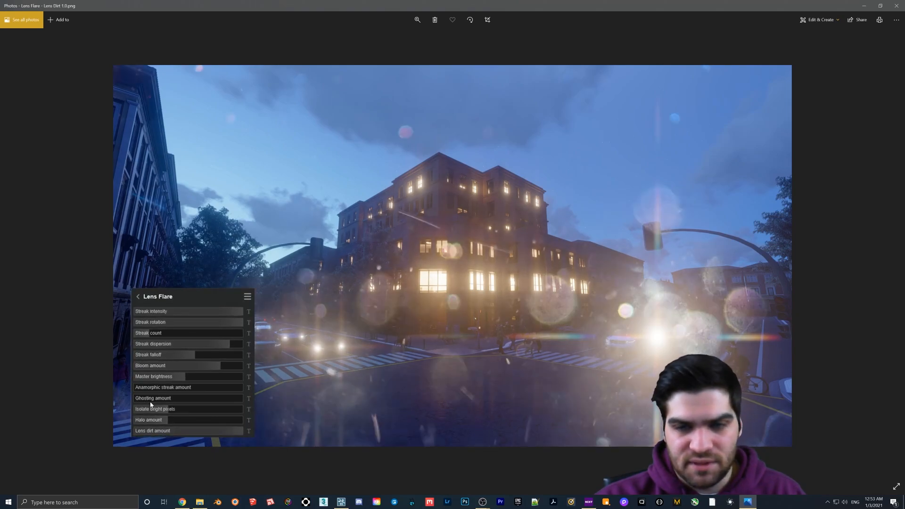
pyautogui.press('Left')
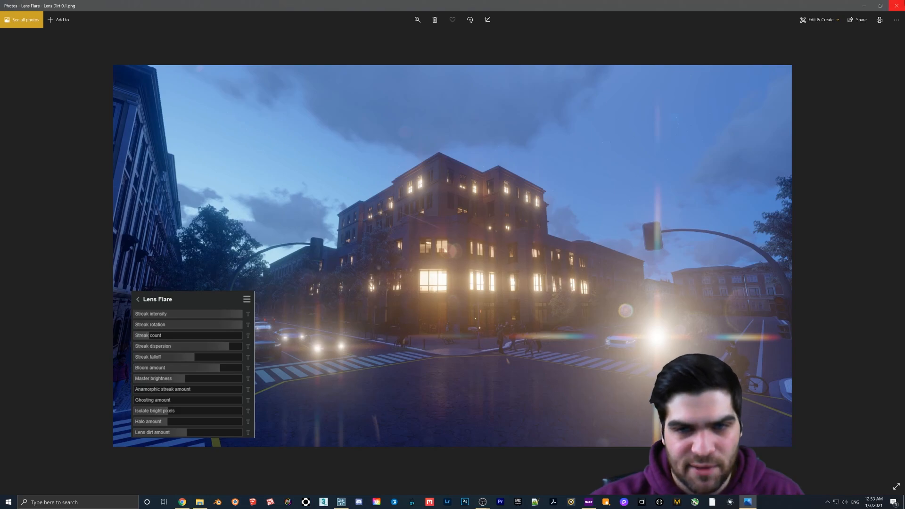
pyautogui.click(896, 5)
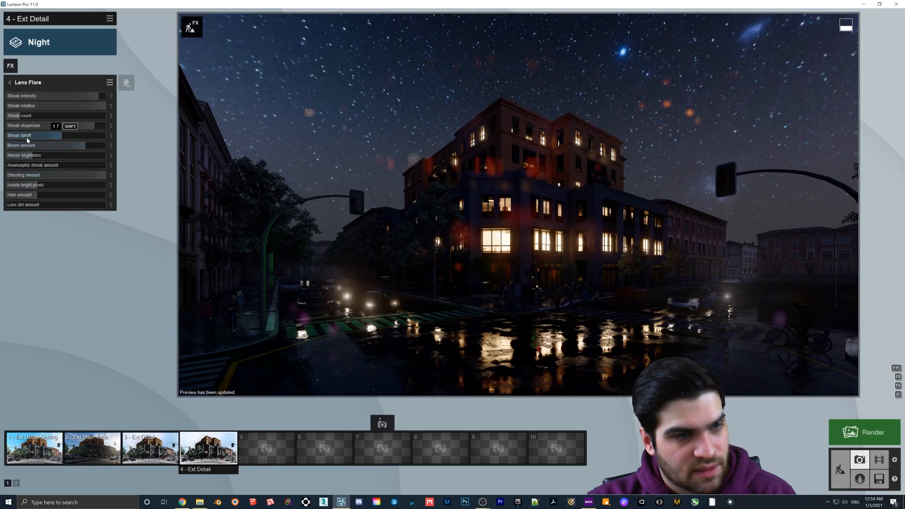
# Raise the Lens Flare streak falloff to 1.9 and switch the Real Skies effect to the first sky of the Night category.
pyautogui.moveTo(61, 136); pyautogui.dragTo(67, 137)
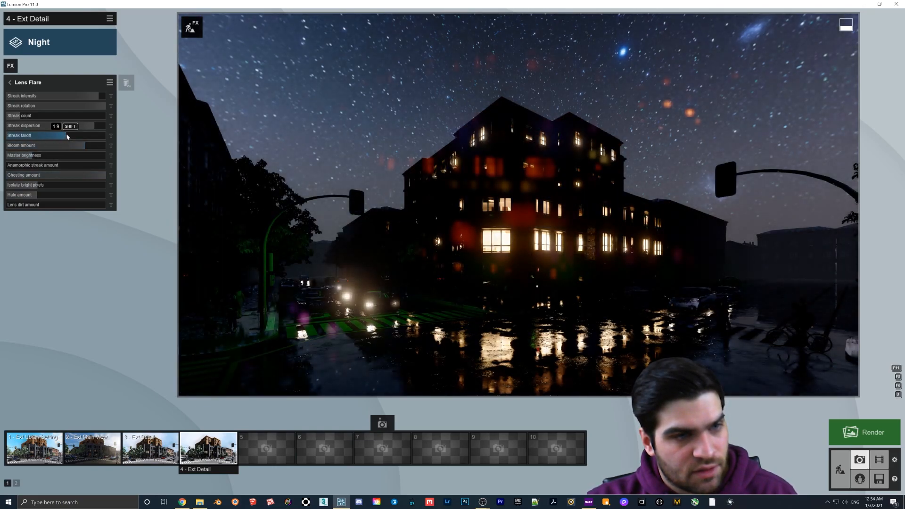
pyautogui.click(9, 82)
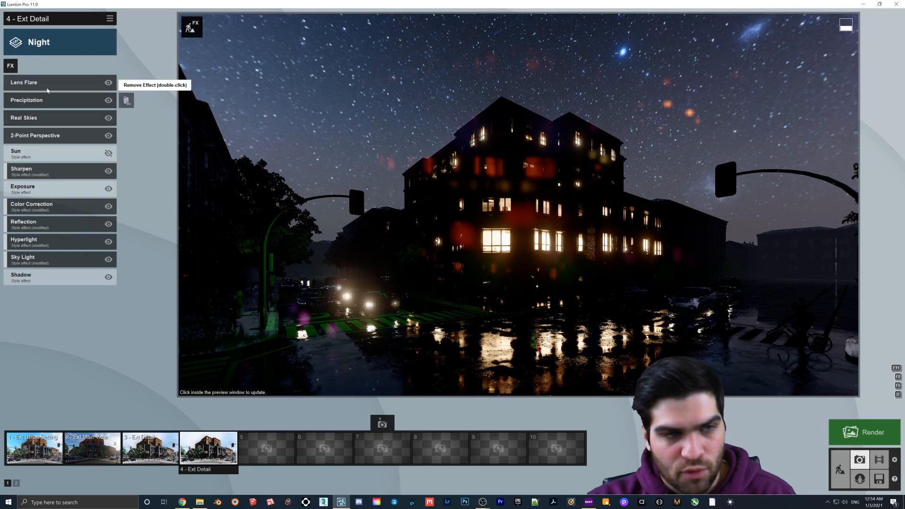
pyautogui.click(28, 118)
pyautogui.click(28, 87)
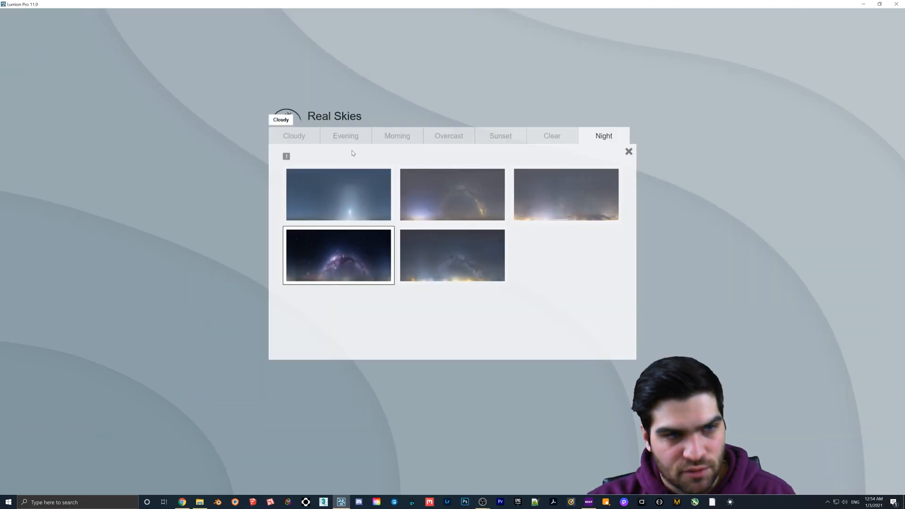
pyautogui.click(374, 208)
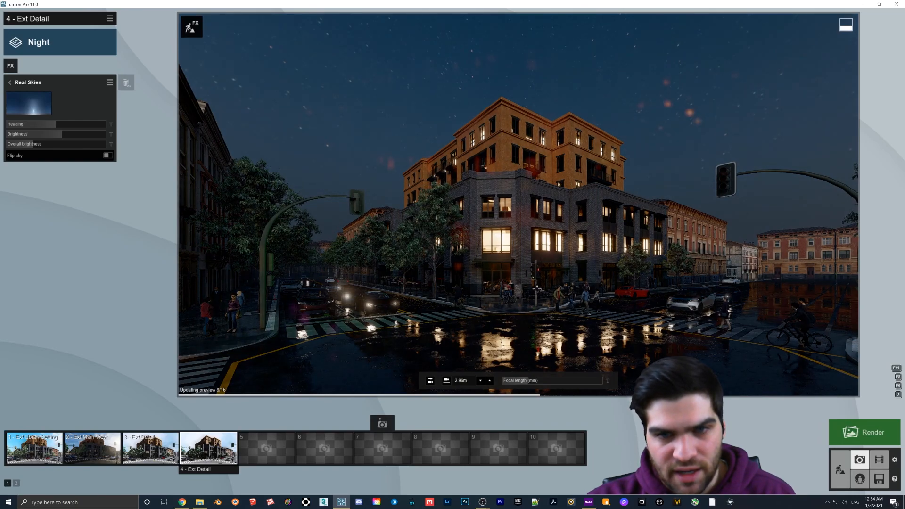
pyautogui.click(9, 82)
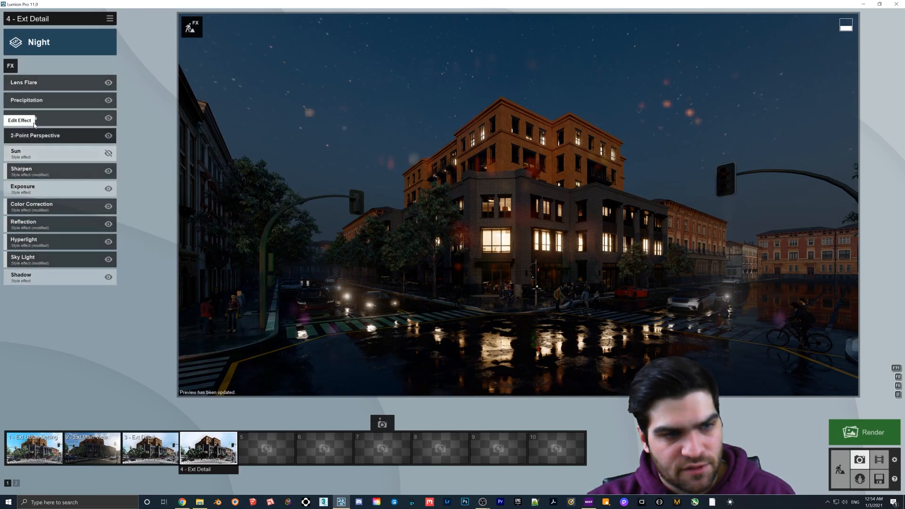
# In the Lens Flare effect, lower streak intensity slightly, raise master brightness to about 2 and bloom amount to 0.7, and refresh the preview.
pyautogui.click(33, 82)
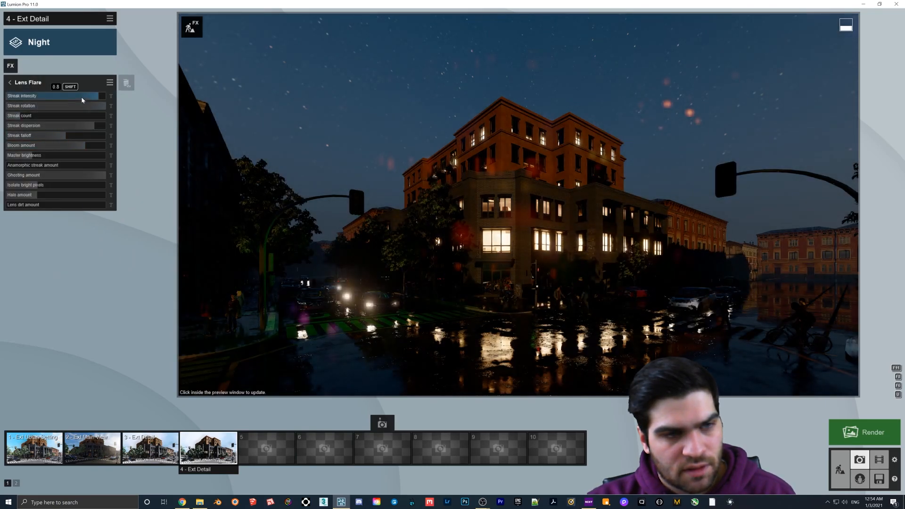
pyautogui.moveTo(82, 100); pyautogui.dragTo(63, 97)
pyautogui.click(50, 155)
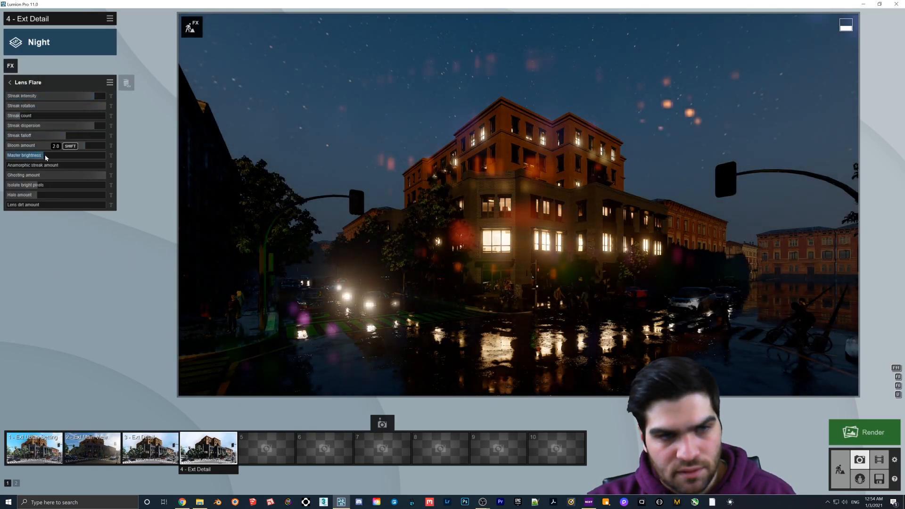
pyautogui.moveTo(100, 146); pyautogui.dragTo(97, 149)
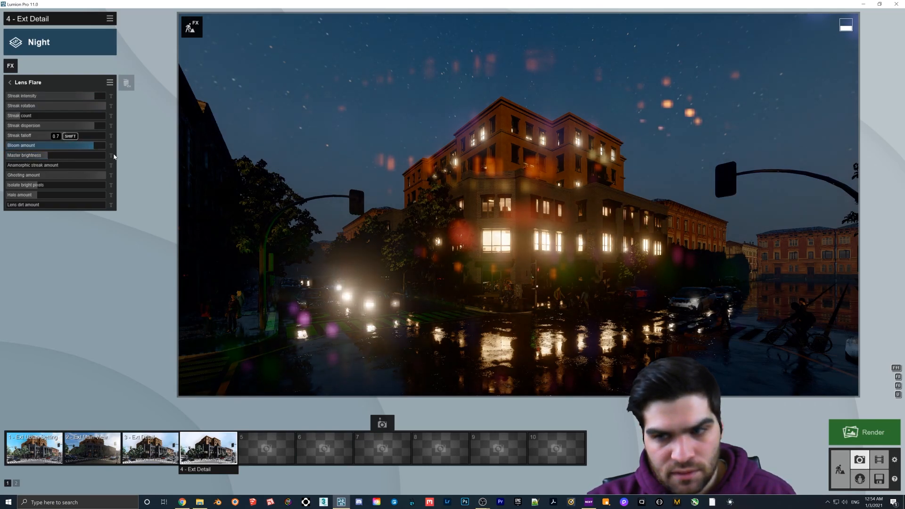
pyautogui.click(534, 272)
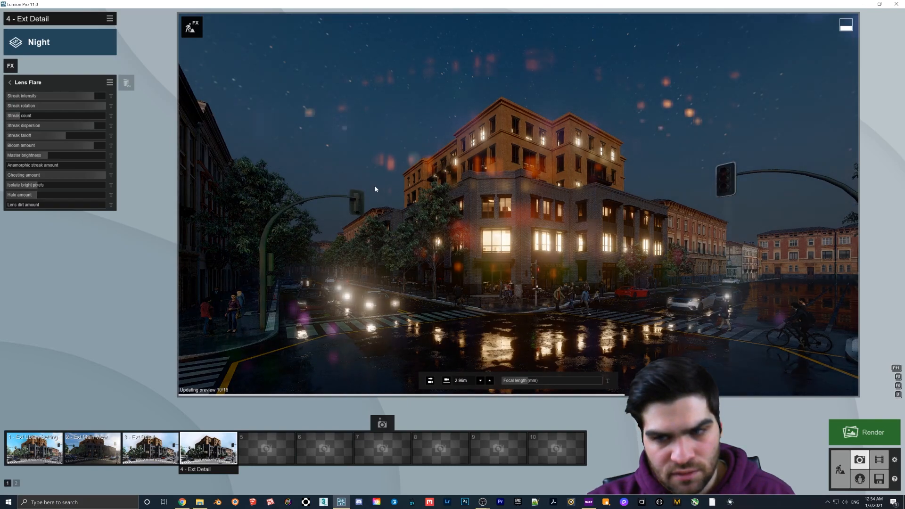
# Set the Lens Flare ghosting amount to 0.0 and refresh the photo preview.
pyautogui.moveTo(76, 177); pyautogui.dragTo(5, 182)
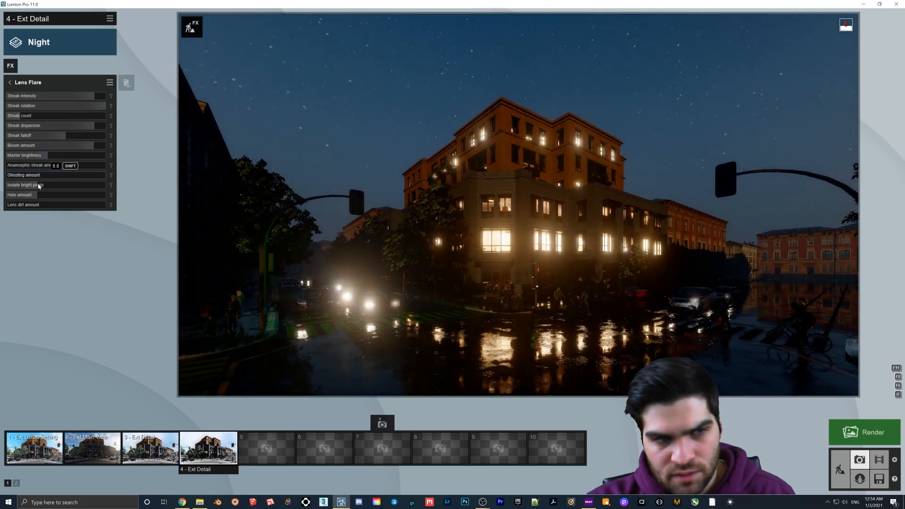
pyautogui.click(399, 239)
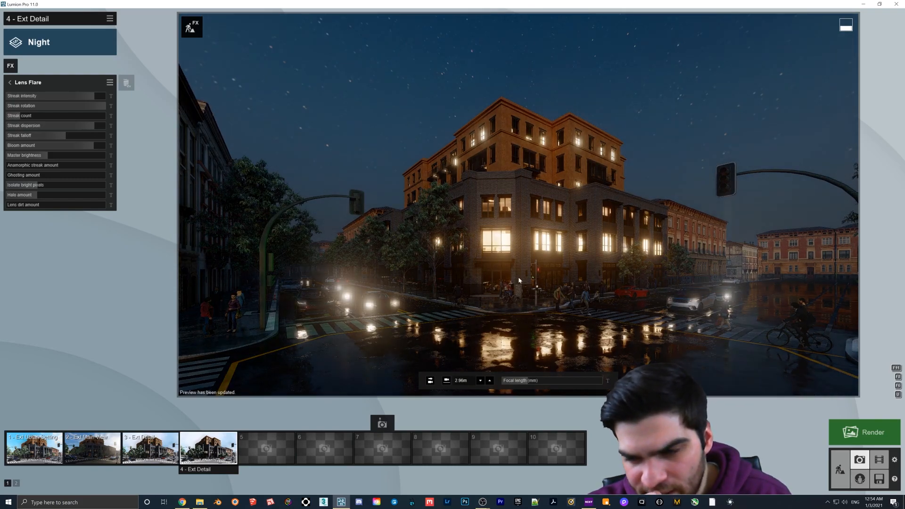
# Reduce the streak rotation, maximize streak intensity, raise streak falloff and bring bloom amount close to maximum, refreshing the preview.
pyautogui.click(75, 105)
pyautogui.moveTo(60, 96); pyautogui.dragTo(209, 97)
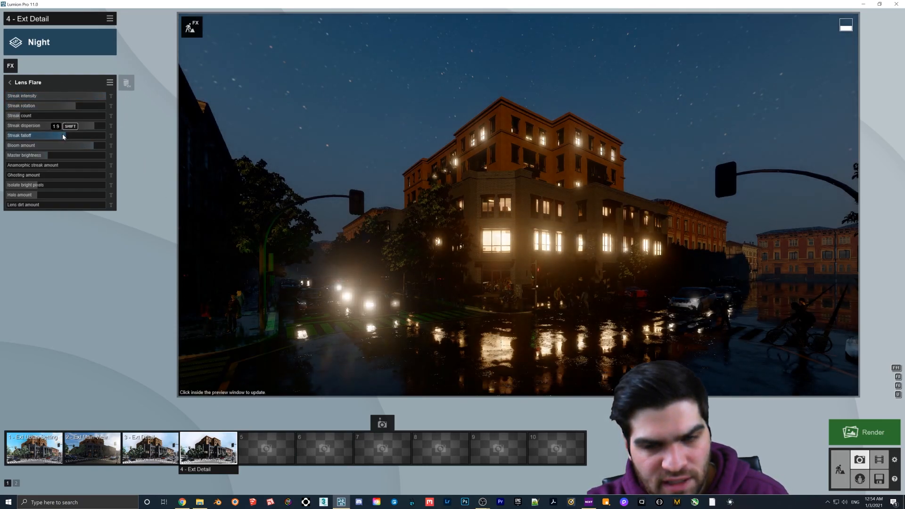
pyautogui.moveTo(90, 146); pyautogui.dragTo(103, 147)
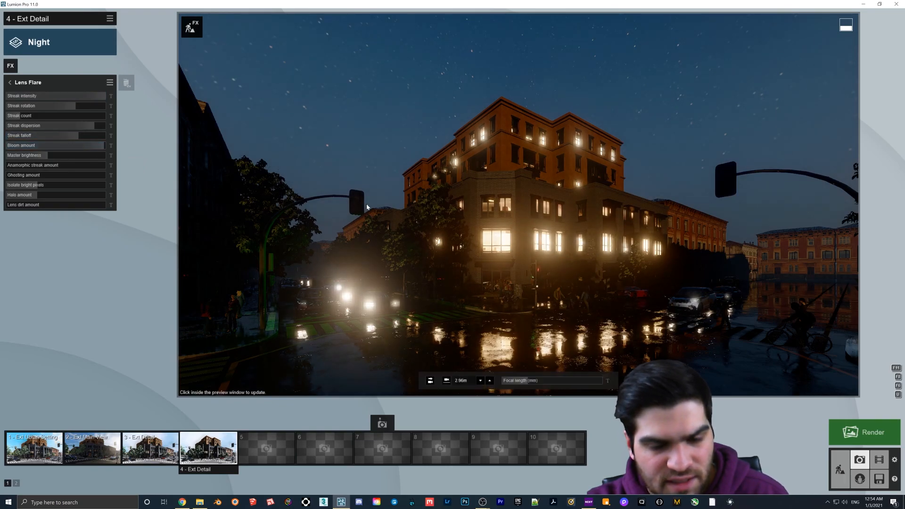
pyautogui.click(443, 217)
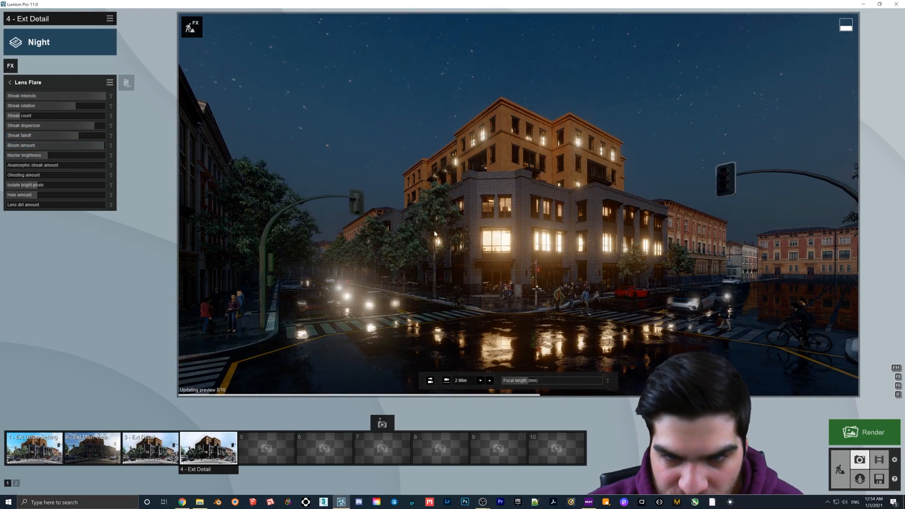
# Move the Lens Flare effect down the effect stack to sit between Reflection and Hyperlight, and refresh the preview.
pyautogui.click(10, 83)
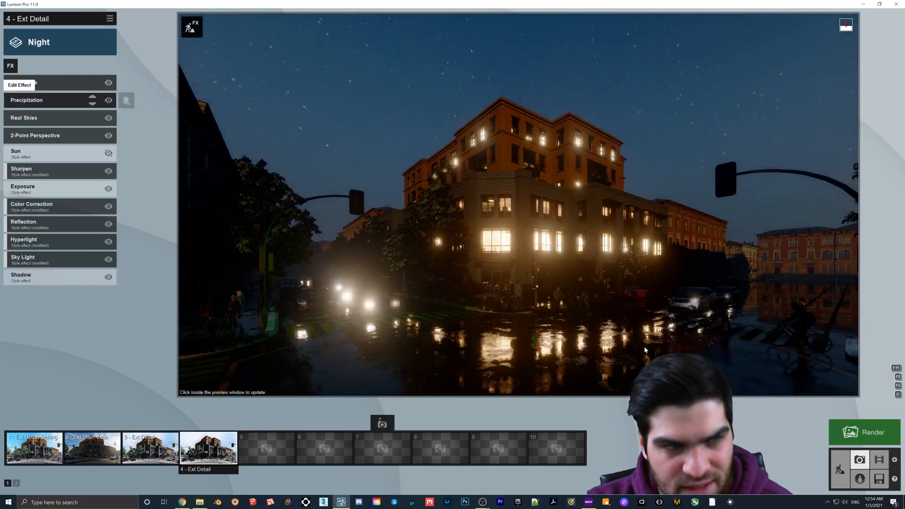
pyautogui.click(93, 86)
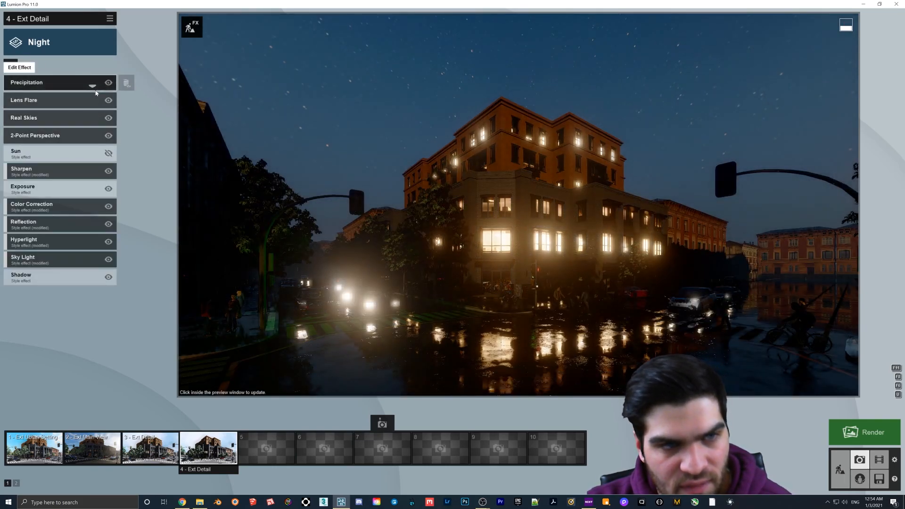
pyautogui.click(93, 104)
pyautogui.click(93, 122)
pyautogui.click(93, 140)
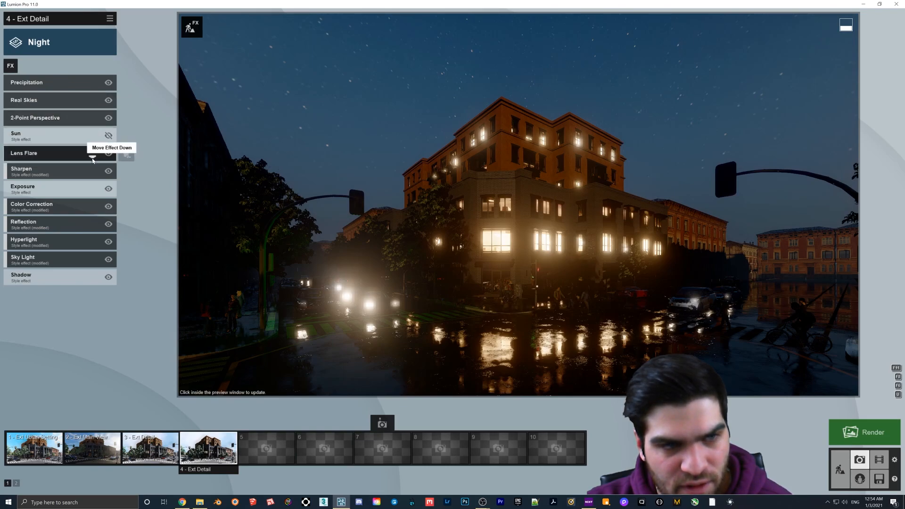
pyautogui.click(93, 157)
pyautogui.click(92, 175)
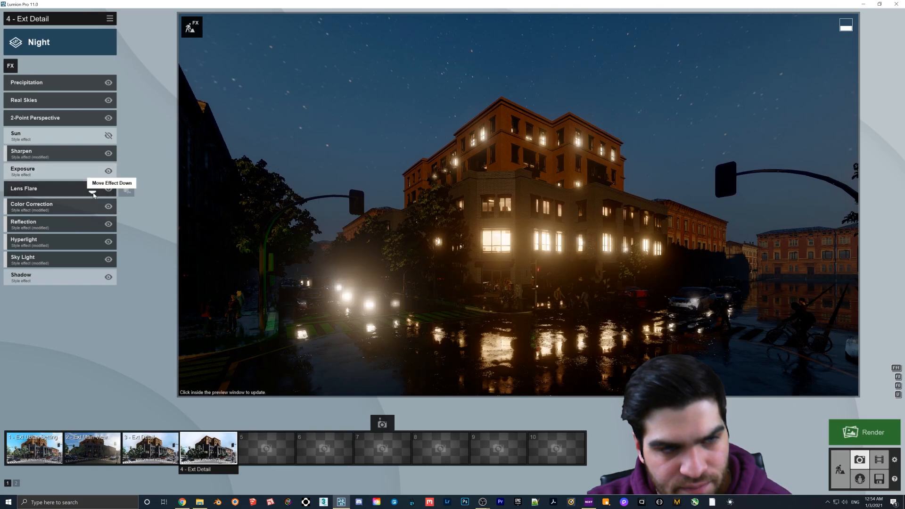
pyautogui.click(92, 193)
pyautogui.click(93, 210)
pyautogui.click(559, 351)
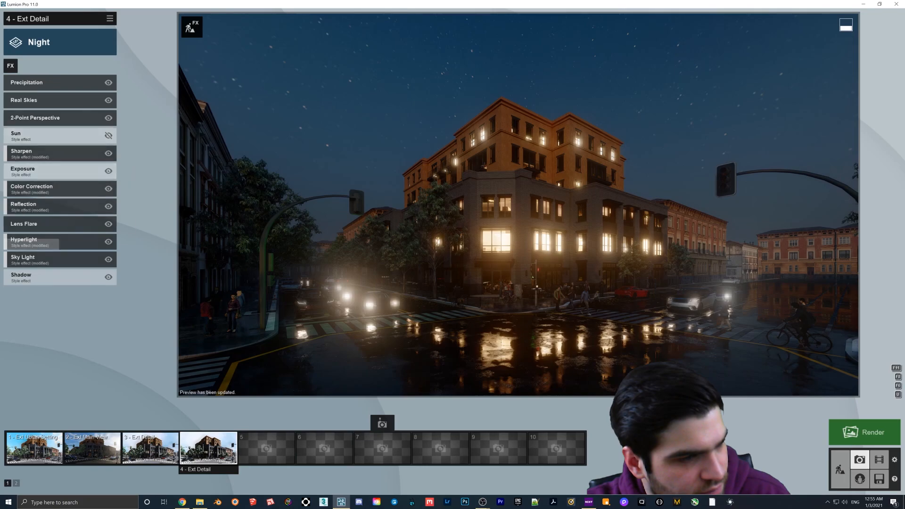
# Reduce the Lens Flare streak falloff to its minimum of 1.0 and refresh the photo preview.
pyautogui.click(45, 224)
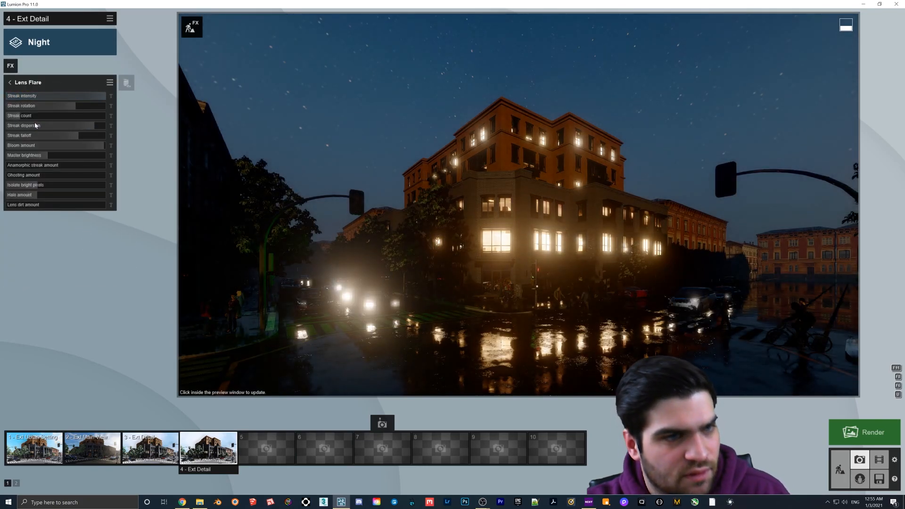
pyautogui.moveTo(68, 136); pyautogui.dragTo(1, 135)
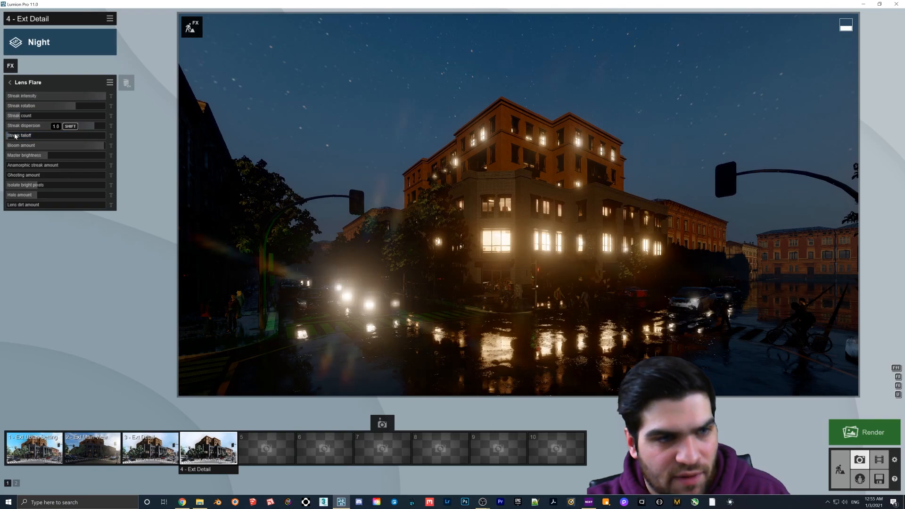
pyautogui.click(379, 230)
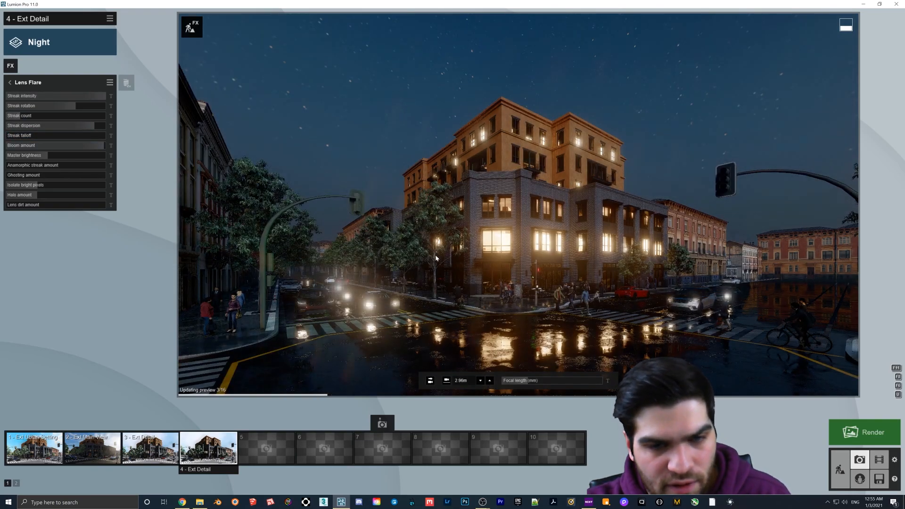
pyautogui.click(9, 82)
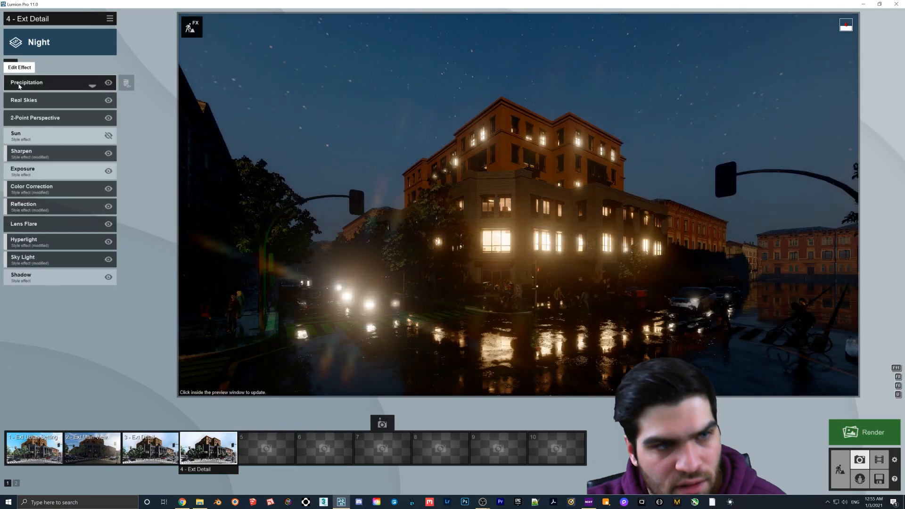
# In the Real Skies effect, lower the brightness and set the overall brightness to about 0.3, refreshing the preview.
pyautogui.click(43, 100)
pyautogui.moveTo(59, 135); pyautogui.dragTo(23, 146)
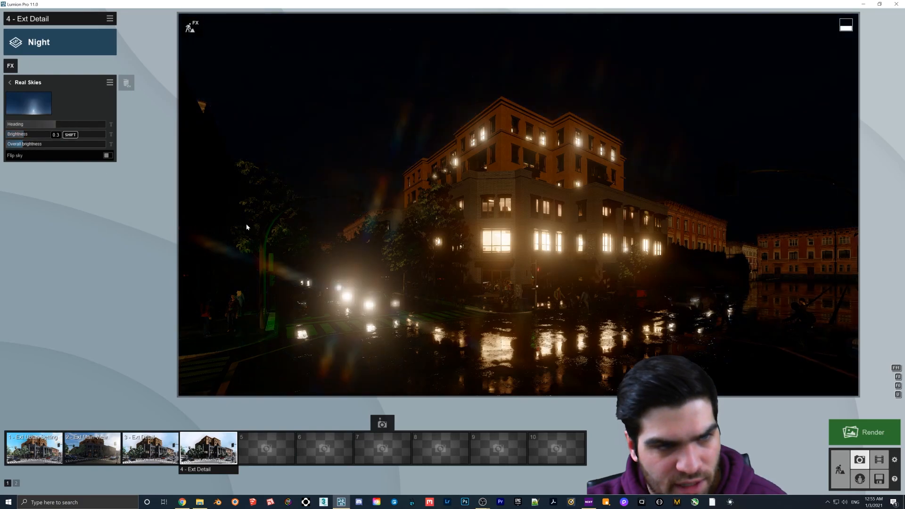
pyautogui.click(517, 249)
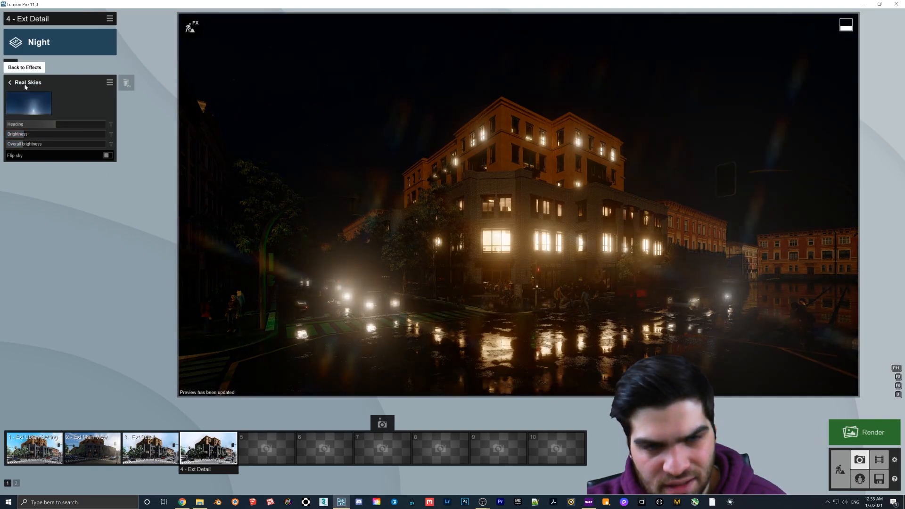
pyautogui.click(21, 86)
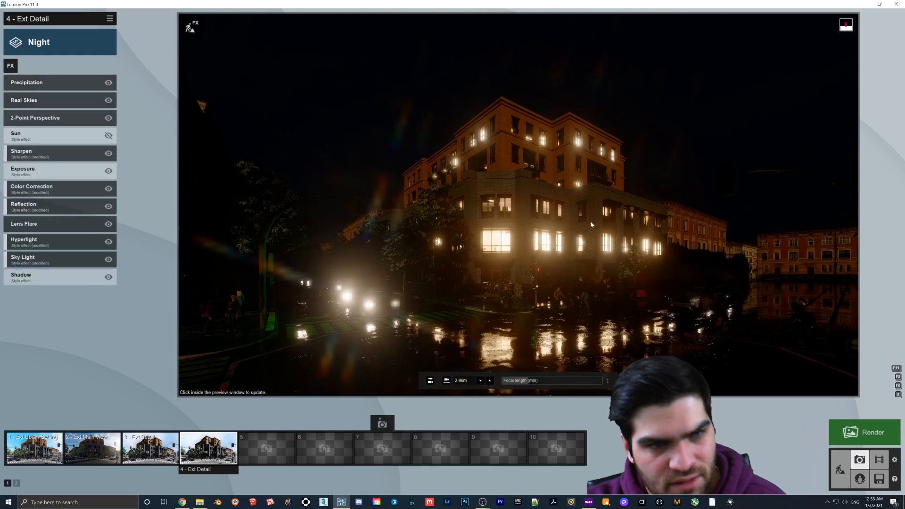
# In the Lens Flare effect, lower streak rotation, raise streak count, bring streak falloff to mid-range and set streak dispersion to about 0.1.
pyautogui.click(52, 232)
pyautogui.moveTo(68, 108)
pyautogui.mouseDown()
pyautogui.moveTo(85, 107)
pyautogui.moveTo(56, 106)
pyautogui.moveTo(95, 107)
pyautogui.moveTo(44, 107)
pyautogui.moveTo(53, 107)
pyautogui.moveTo(39, 115)
pyautogui.moveTo(79, 127)
pyautogui.moveTo(23, 116)
pyautogui.moveTo(122, 138)
pyautogui.moveTo(6, 137)
pyautogui.mouseUp()
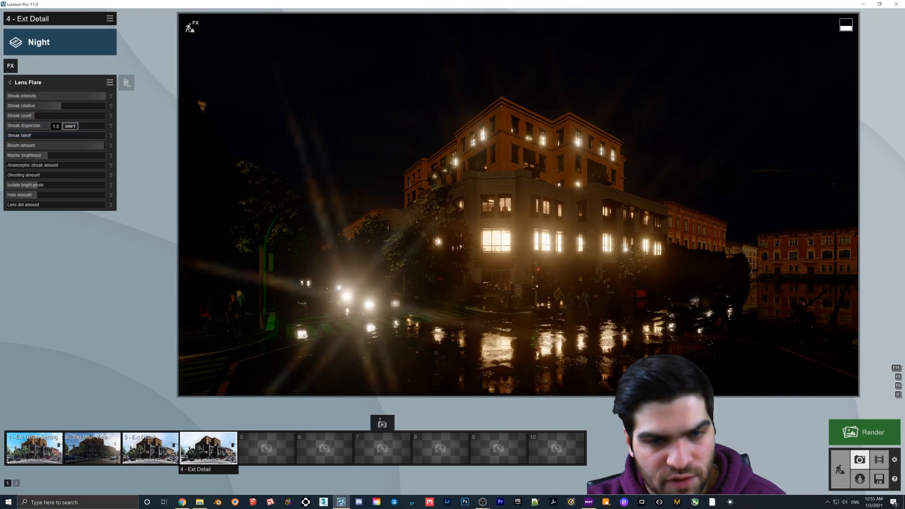
pyautogui.moveTo(68, 143)
pyautogui.mouseDown()
pyautogui.moveTo(26, 127)
pyautogui.moveTo(105, 132)
pyautogui.mouseUp()
pyautogui.moveTo(45, 130)
pyautogui.mouseDown()
pyautogui.moveTo(21, 129)
pyautogui.moveTo(143, 134)
pyautogui.moveTo(50, 131)
pyautogui.mouseUp()
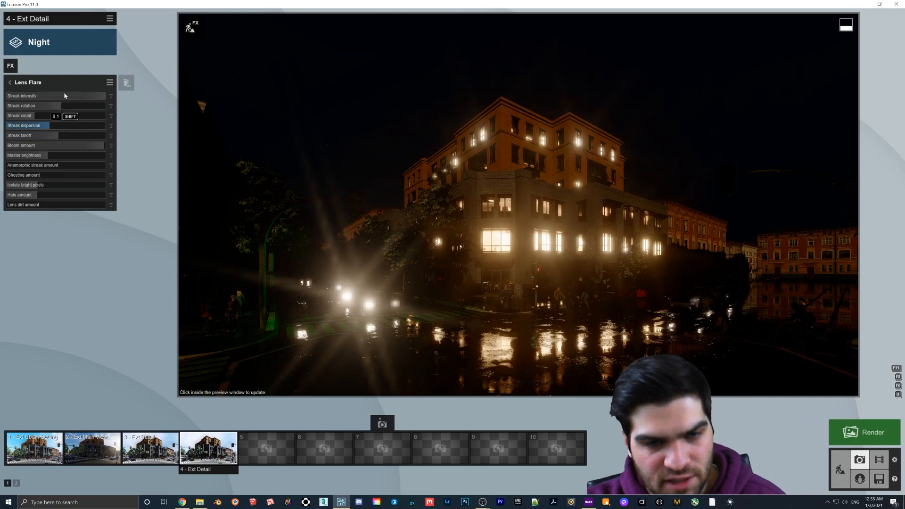
# Lower the Lens Flare streak intensity and bloom amount, and raise the master brightness to about 20.
pyautogui.moveTo(79, 98); pyautogui.dragTo(22, 101)
pyautogui.moveTo(91, 105); pyautogui.dragTo(84, 101)
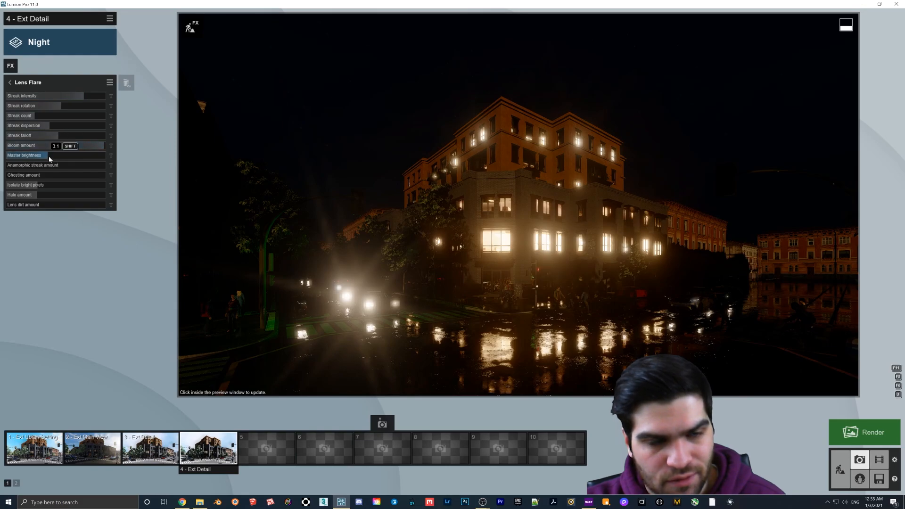
pyautogui.moveTo(86, 143); pyautogui.dragTo(69, 157)
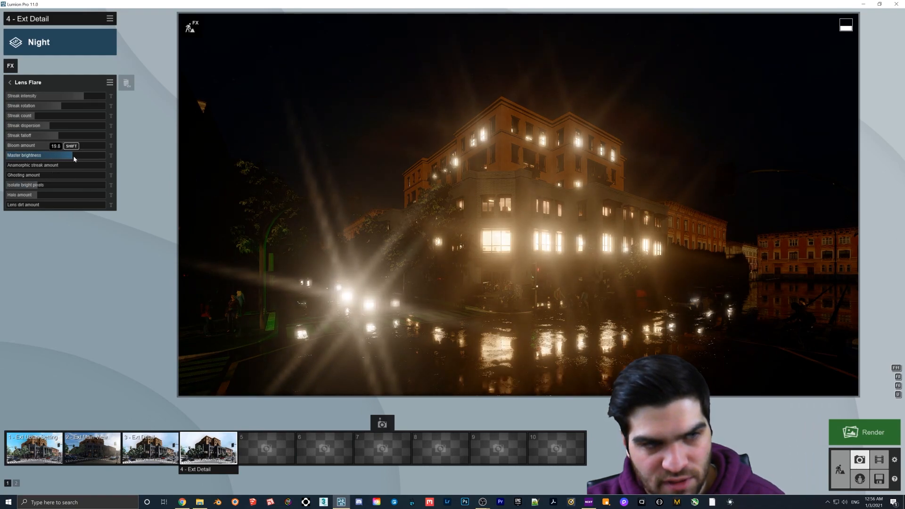
# Slightly lower streak intensity, set streak rotation to about 0.4 and streak dispersion to maximum, and refresh the preview.
pyautogui.moveTo(80, 96)
pyautogui.mouseDown()
pyautogui.moveTo(56, 98)
pyautogui.moveTo(84, 102)
pyautogui.moveTo(43, 109)
pyautogui.moveTo(53, 110)
pyautogui.mouseUp()
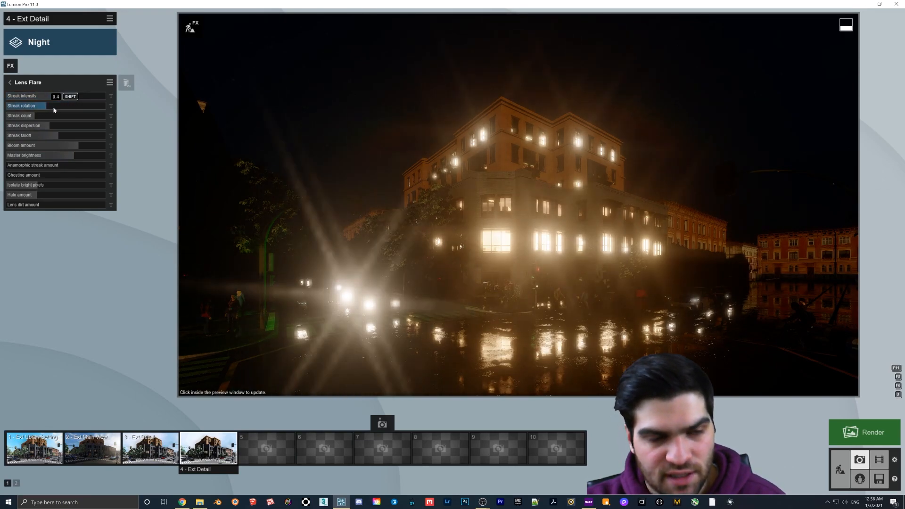
pyautogui.moveTo(180, 127); pyautogui.dragTo(536, 301)
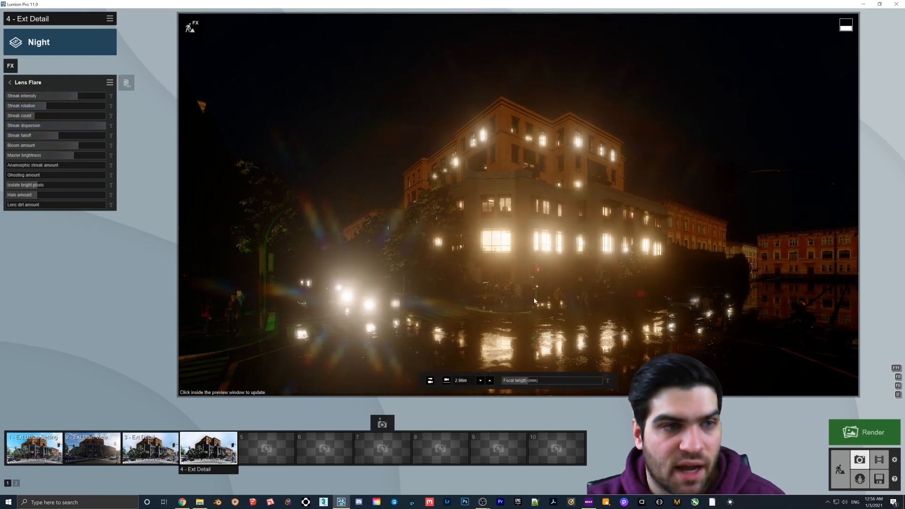
pyautogui.click(487, 276)
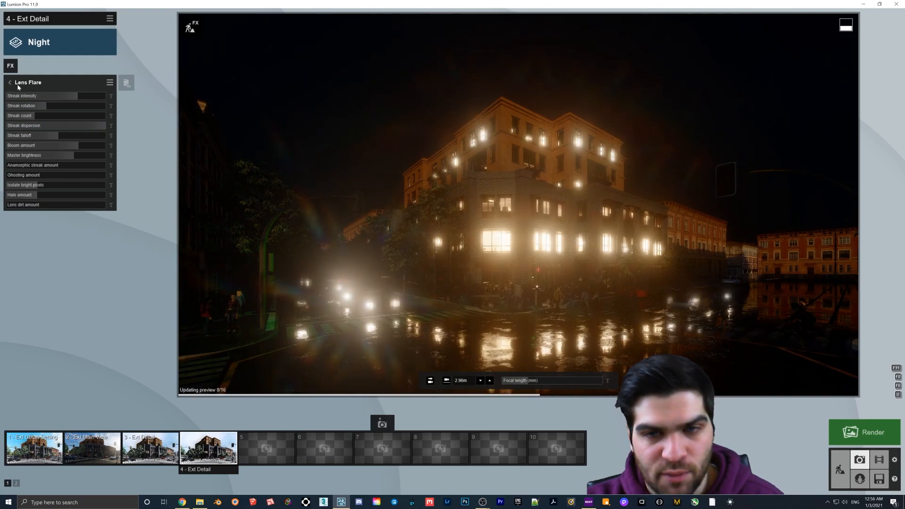
pyautogui.click(9, 82)
# Raise the Real Skies brightness, set its overall brightness to about 1.0, reduce the sky heading and refresh the preview.
pyautogui.click(33, 100)
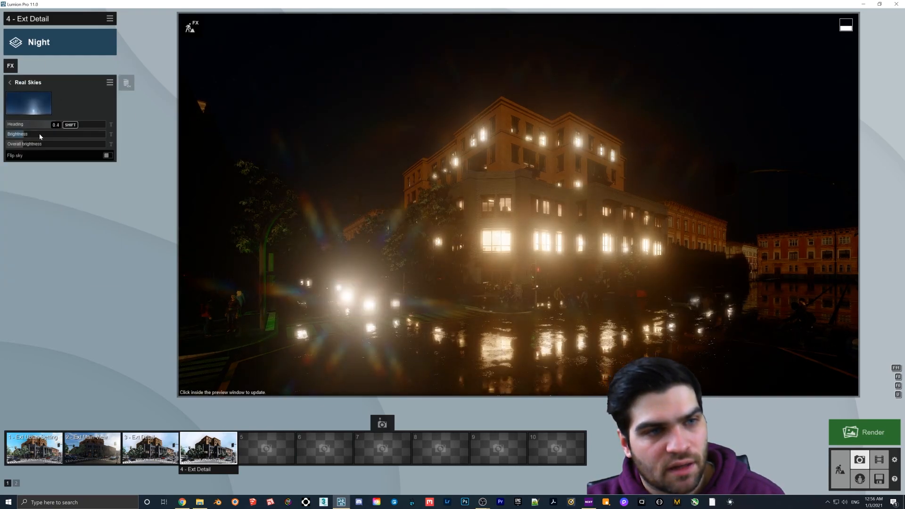
pyautogui.click(62, 145)
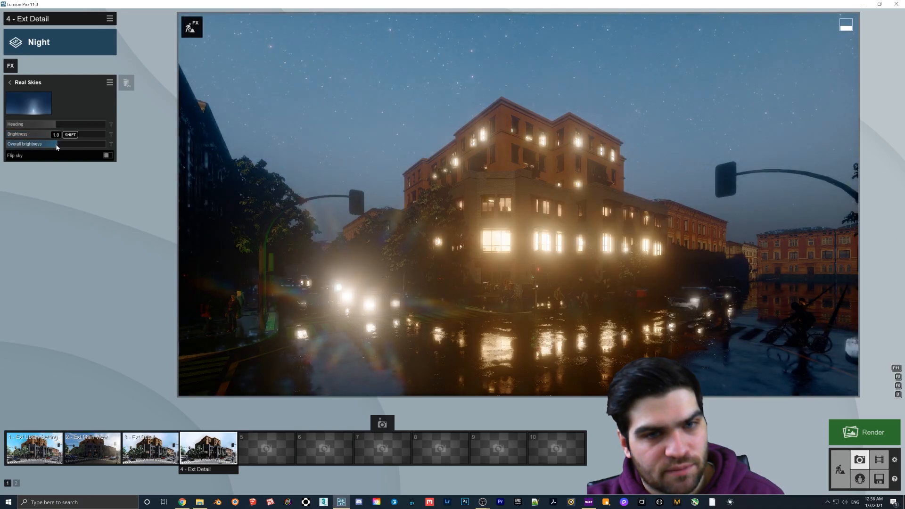
pyautogui.moveTo(65, 124); pyautogui.dragTo(40, 124)
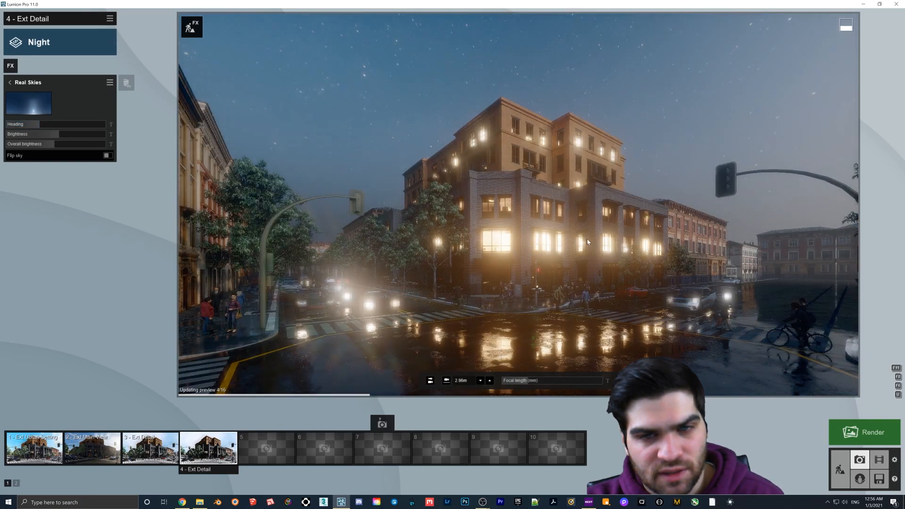
pyautogui.click(9, 82)
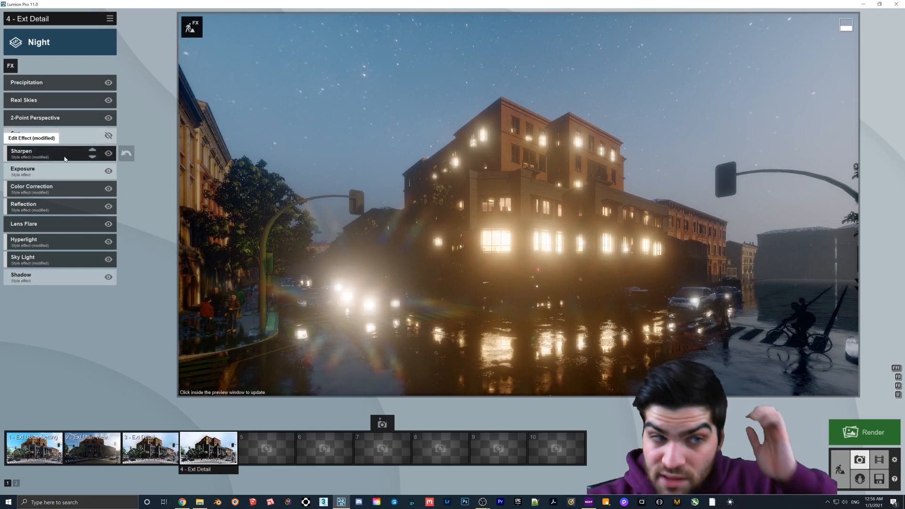
# Change Real Skies to the fifth sky in the Night category, lower its brightness and overall brightness slightly, and refresh the preview.
pyautogui.click(43, 100)
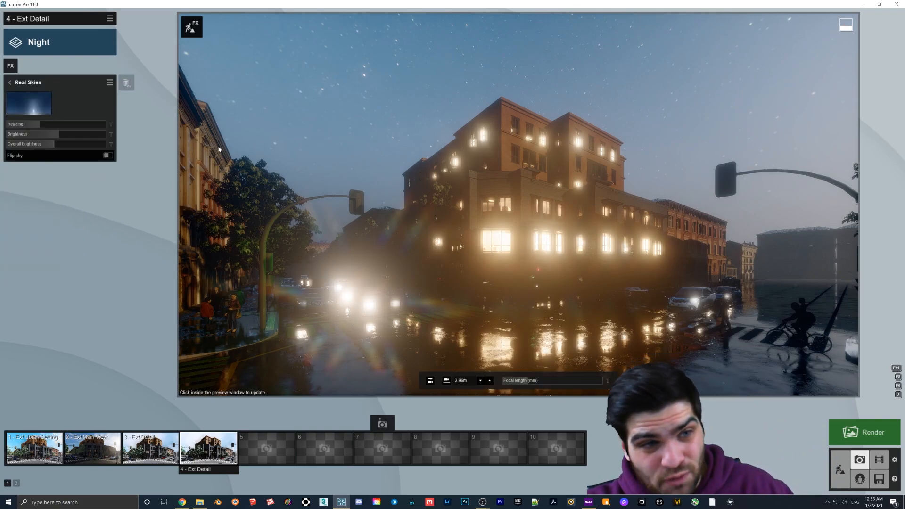
pyautogui.click(43, 107)
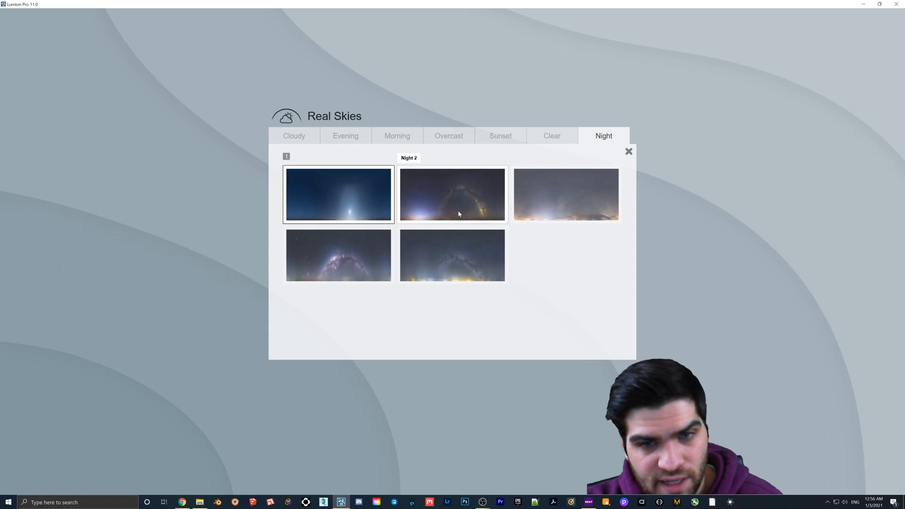
pyautogui.click(457, 253)
pyautogui.click(457, 250)
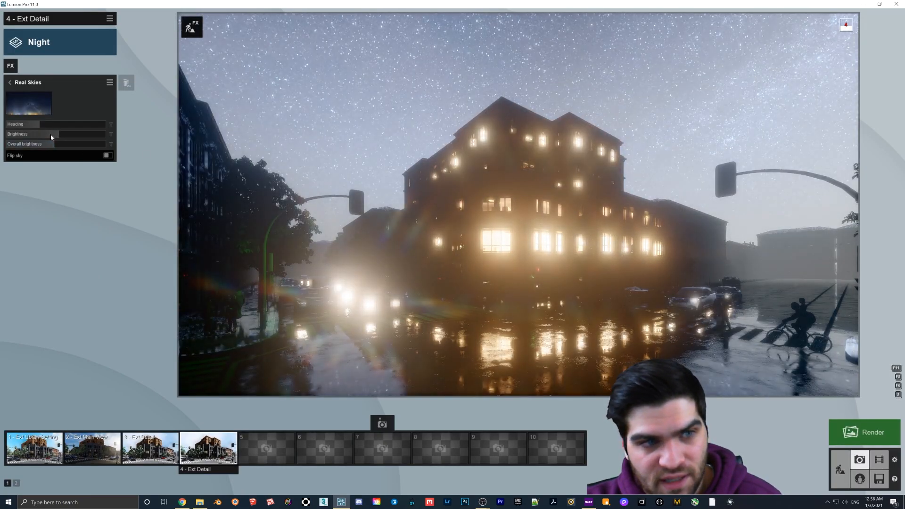
pyautogui.moveTo(50, 134); pyautogui.dragTo(47, 145)
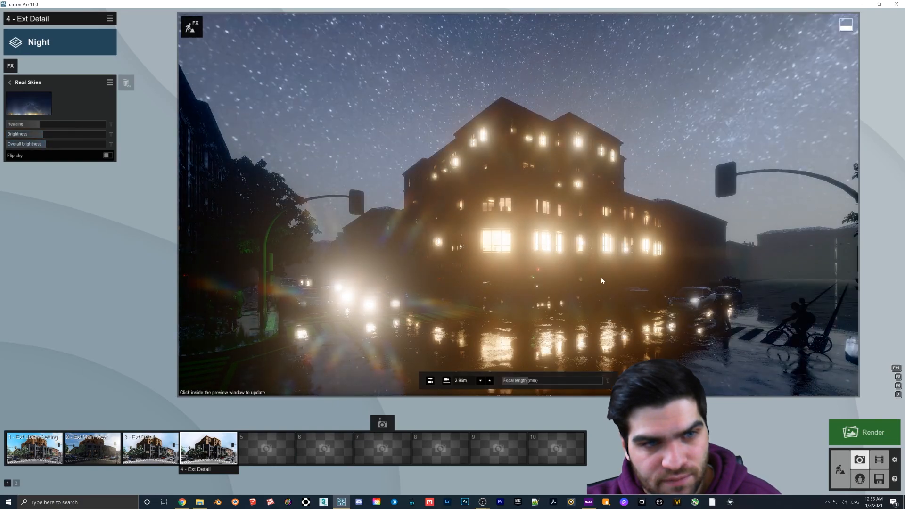
pyautogui.click(615, 288)
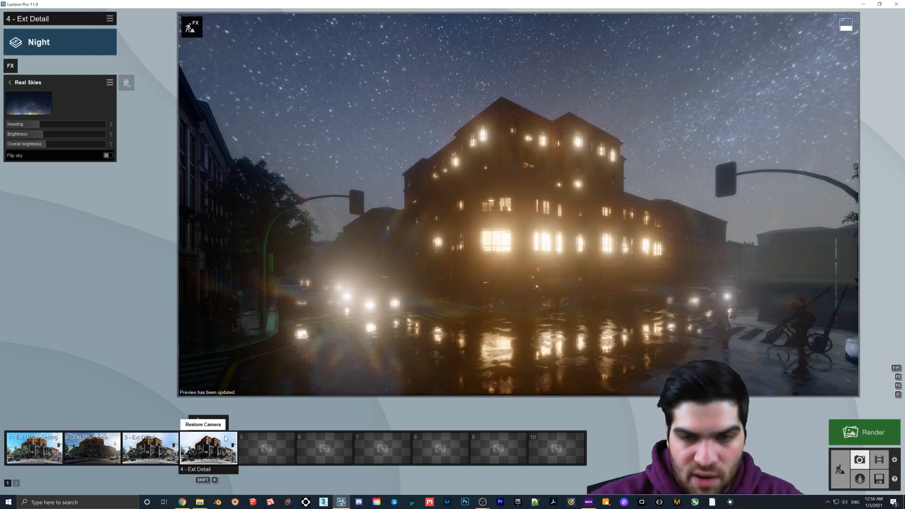
# Remove all four saved exterior photos from the photo slots.
pyautogui.click(221, 422)
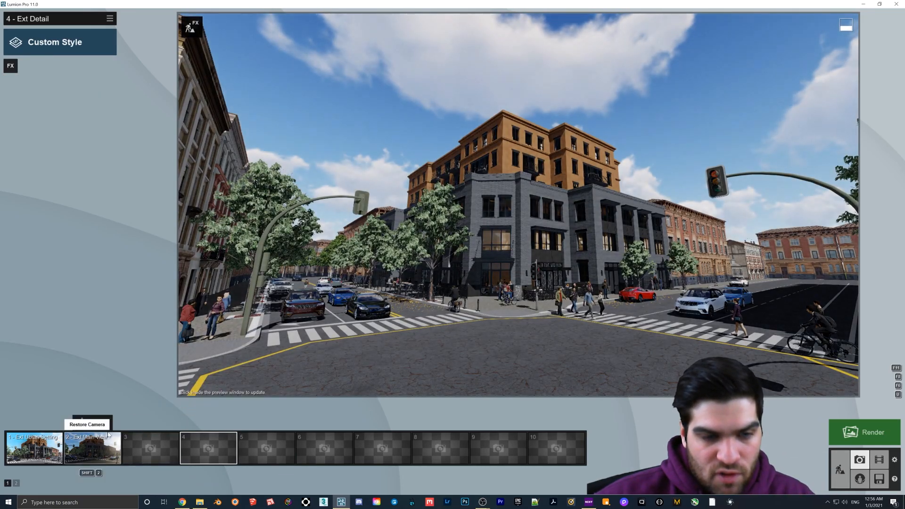
pyautogui.click(103, 423)
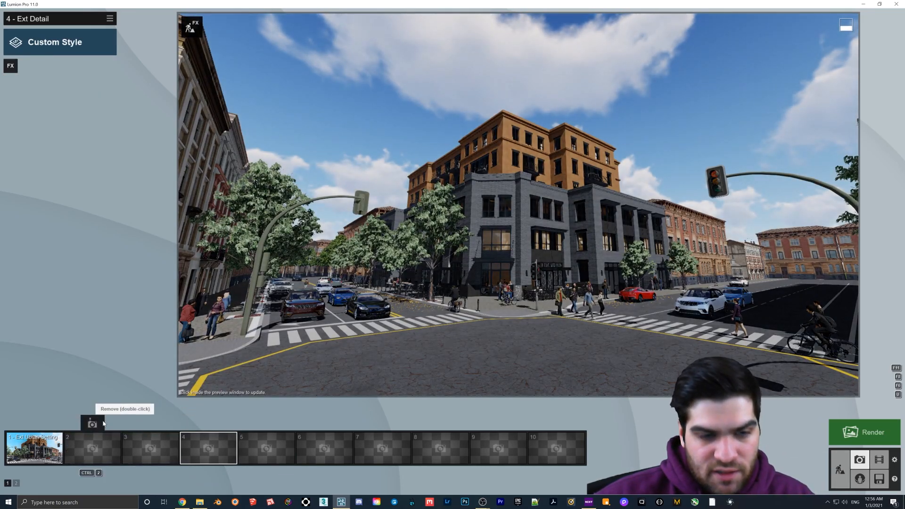
pyautogui.click(45, 423)
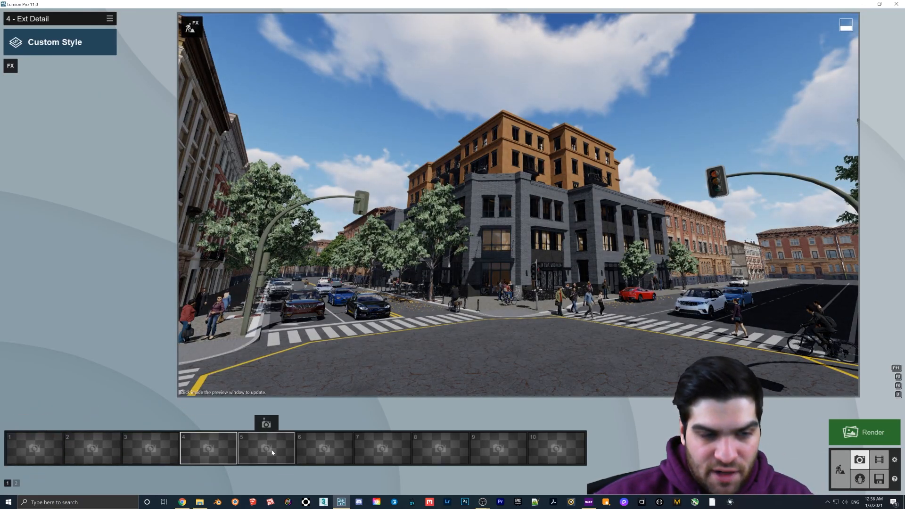
# Refresh the preview of the unstyled exterior view and apply the Realistic style to it.
pyautogui.click(574, 314)
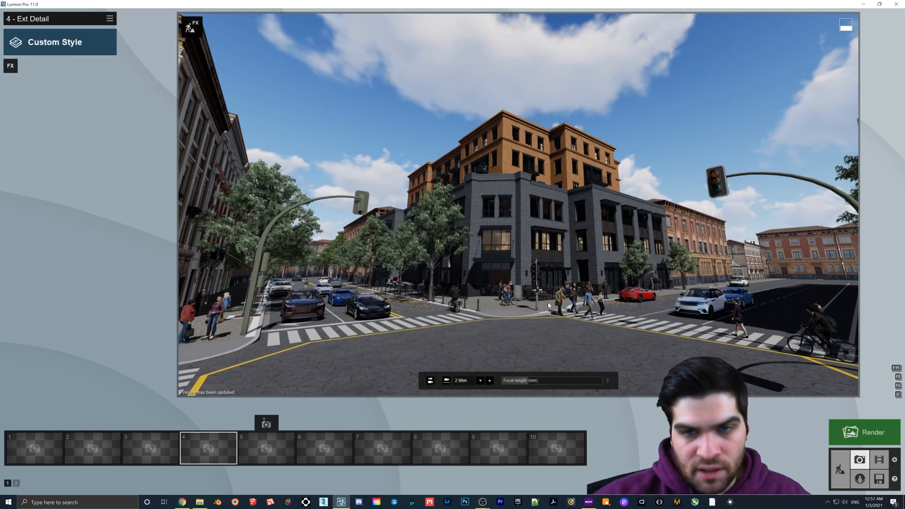
pyautogui.click(61, 43)
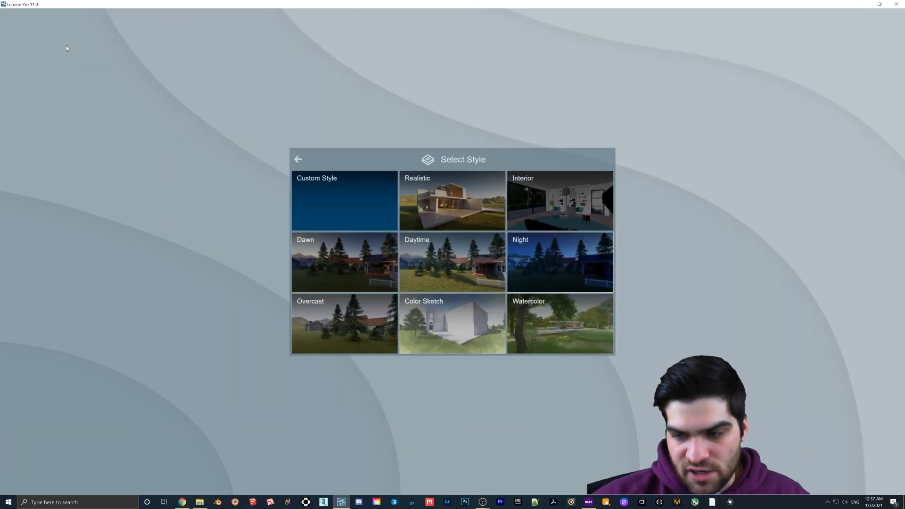
pyautogui.click(448, 211)
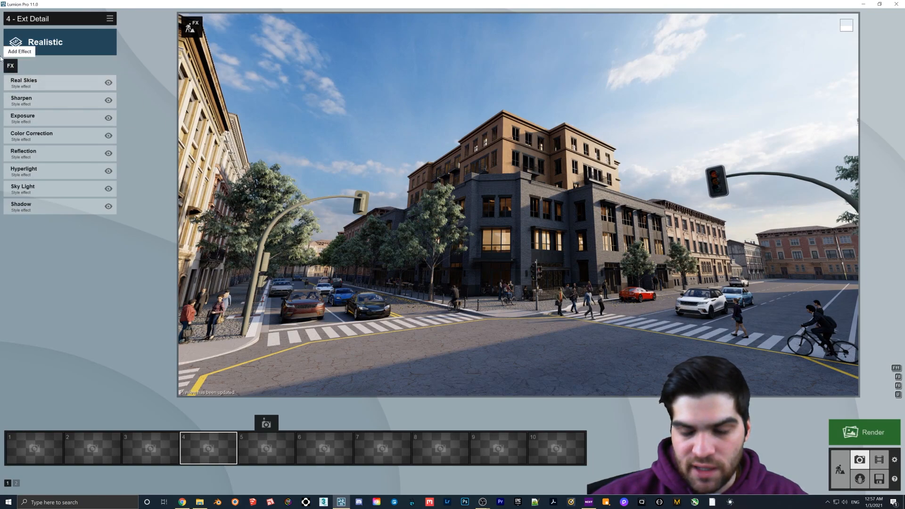
# Set the Sharpen intensity to about 0.6 and adjust the Exposure effect, refreshing the preview for each.
pyautogui.click(32, 100)
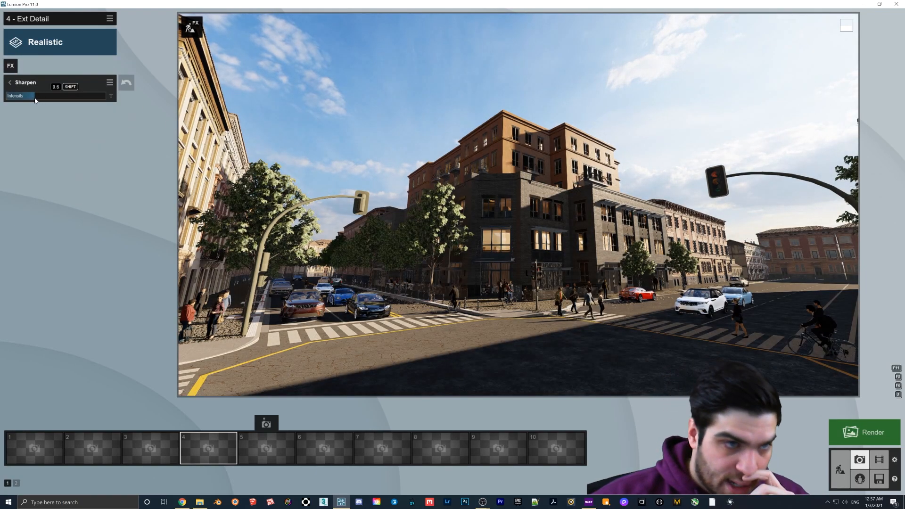
pyautogui.click(487, 143)
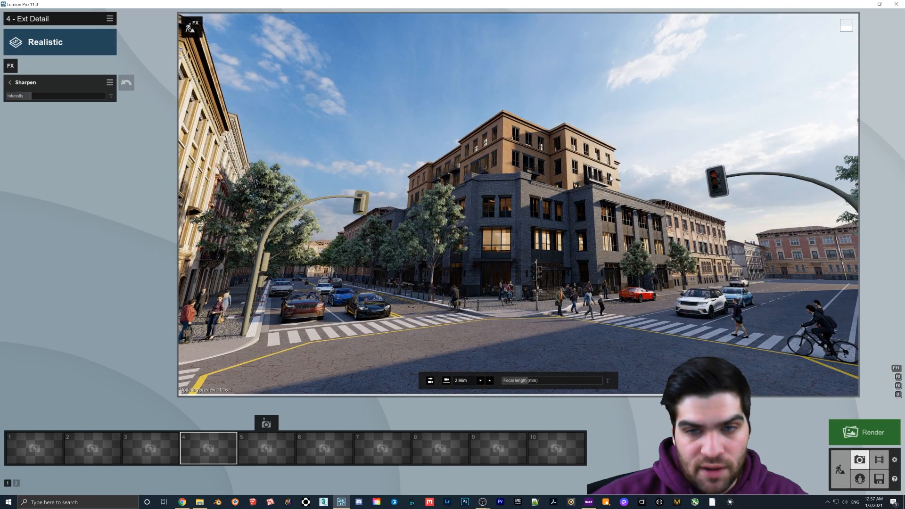
pyautogui.click(11, 96)
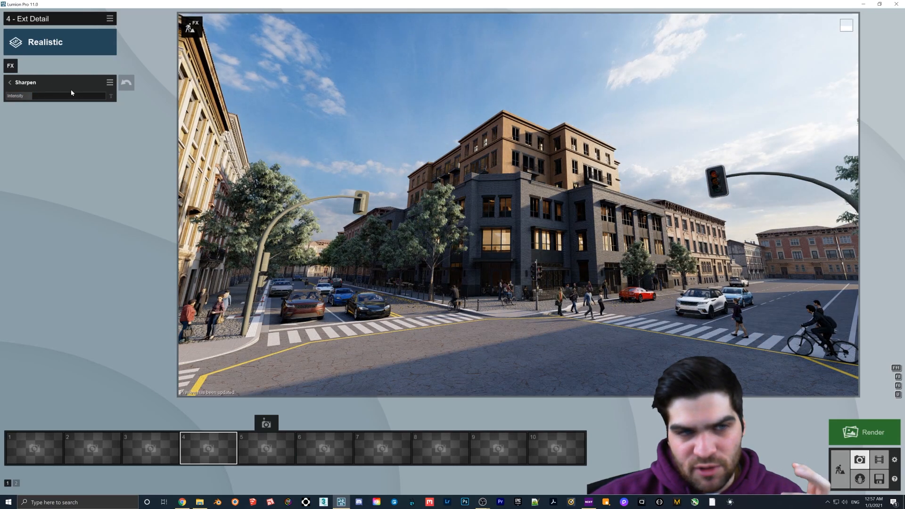
pyautogui.click(5, 81)
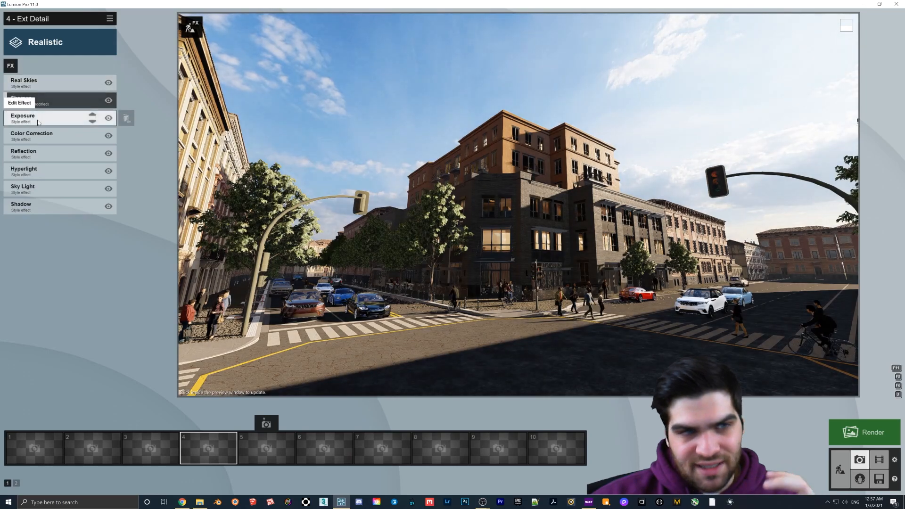
pyautogui.click(38, 118)
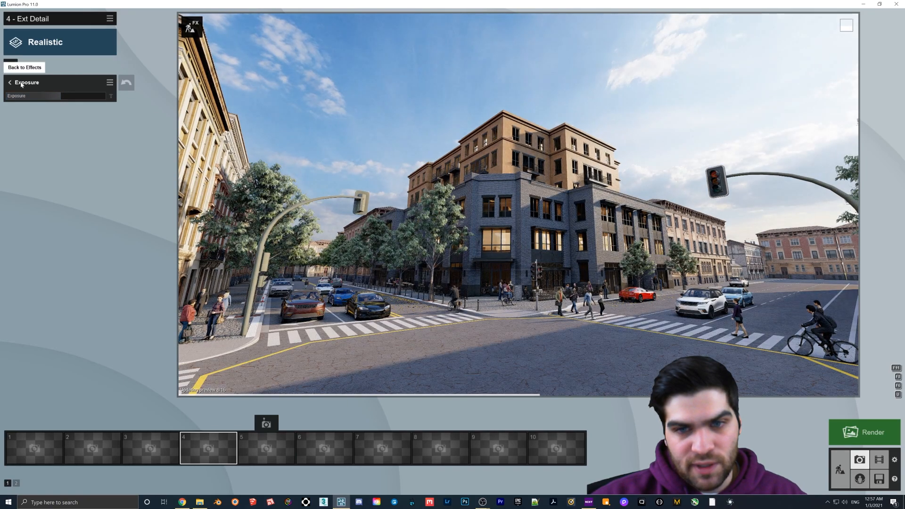
pyautogui.click(10, 82)
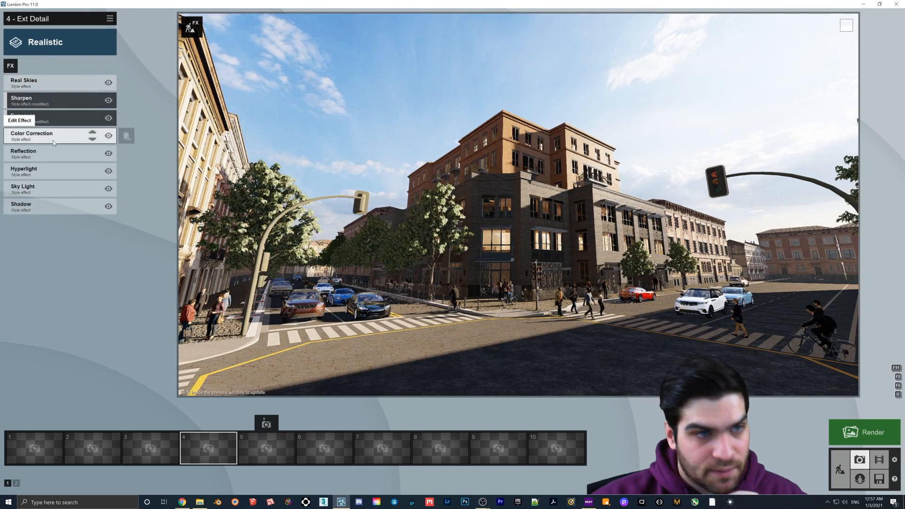
# Set the Color Correction contrast to 0.7, lower its temperature and tint, and refresh the preview.
pyautogui.click(31, 134)
pyautogui.moveTo(61, 137); pyautogui.dragTo(78, 136)
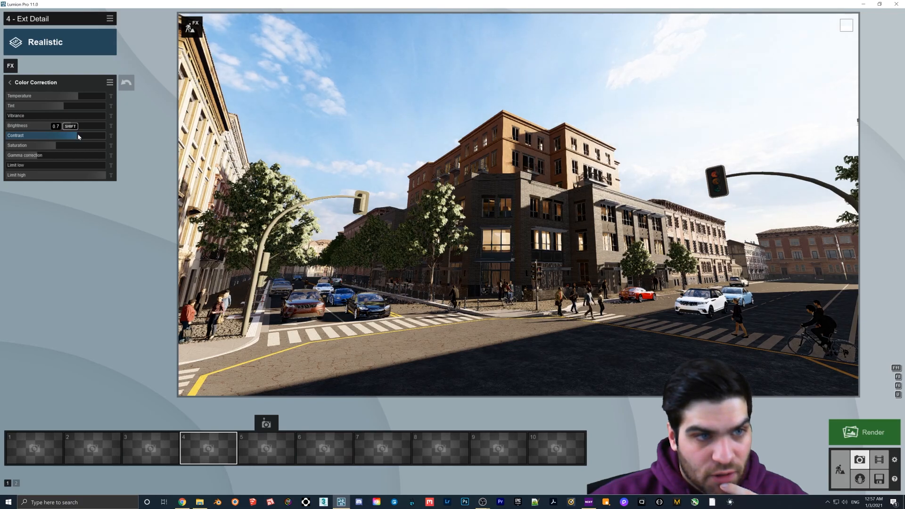
pyautogui.click(60, 98)
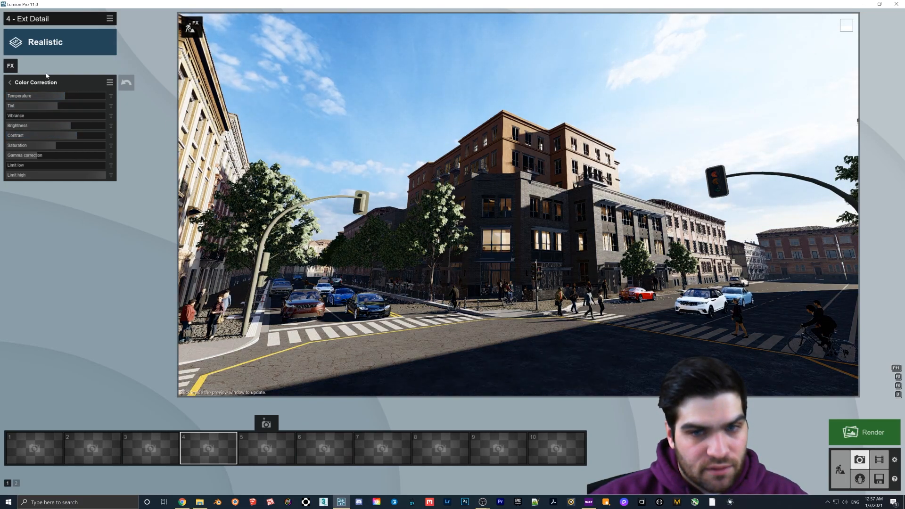
pyautogui.click(226, 189)
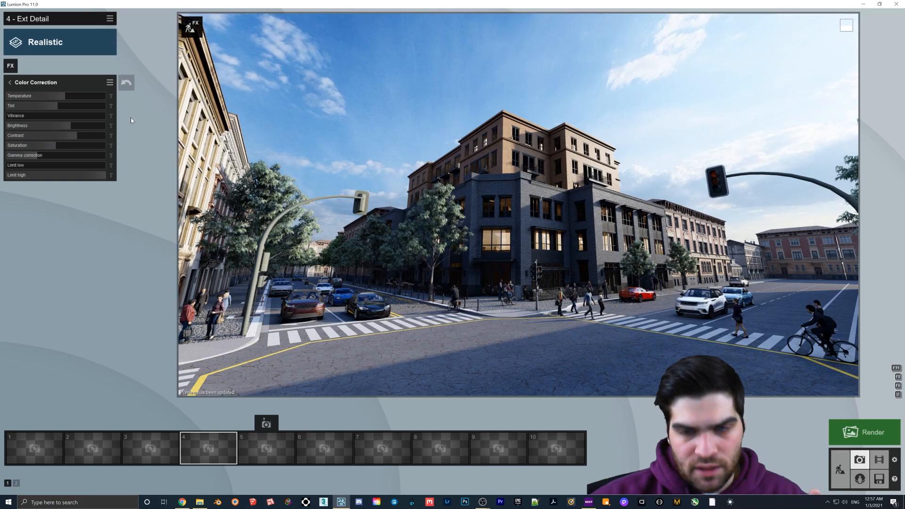
# Raise the Color Correction low limit slightly, lower its brightness, increase its saturation a little, and refresh the preview.
pyautogui.moveTo(11, 167); pyautogui.dragTo(17, 168)
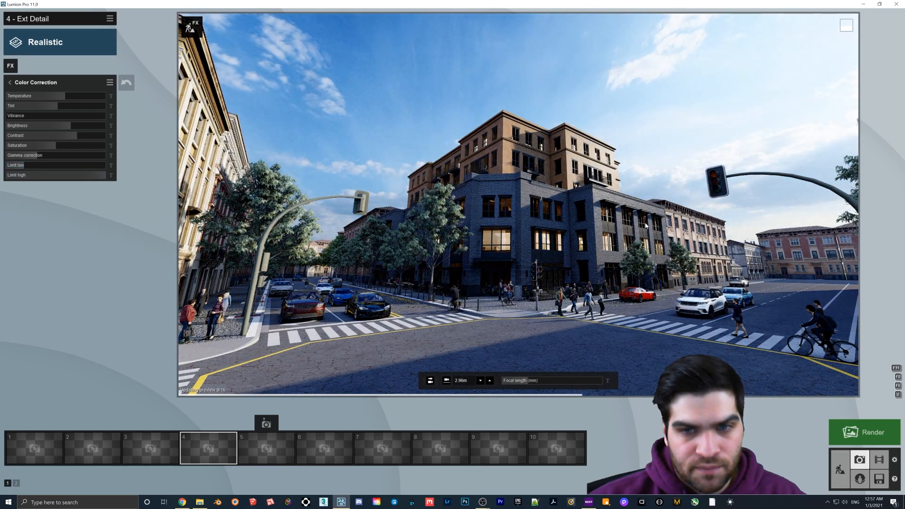
pyautogui.moveTo(23, 166); pyautogui.dragTo(15, 166)
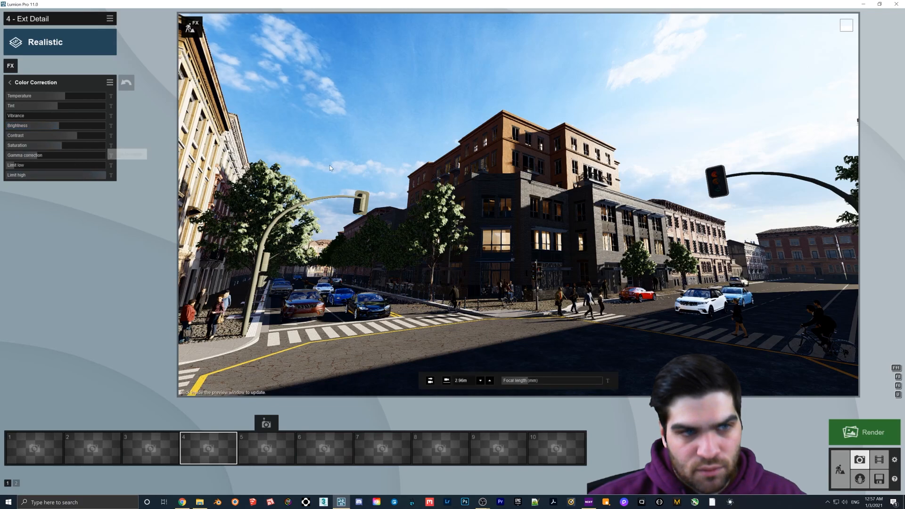
pyautogui.click(602, 253)
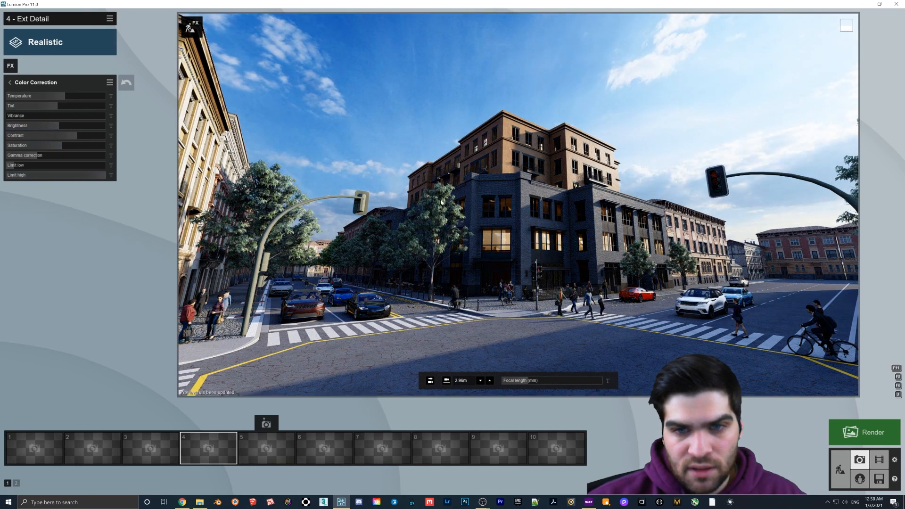
# Enable the Hyperlight effect in the preview, set its amount to 50%, and refresh the preview before returning to the effects list.
pyautogui.click(10, 83)
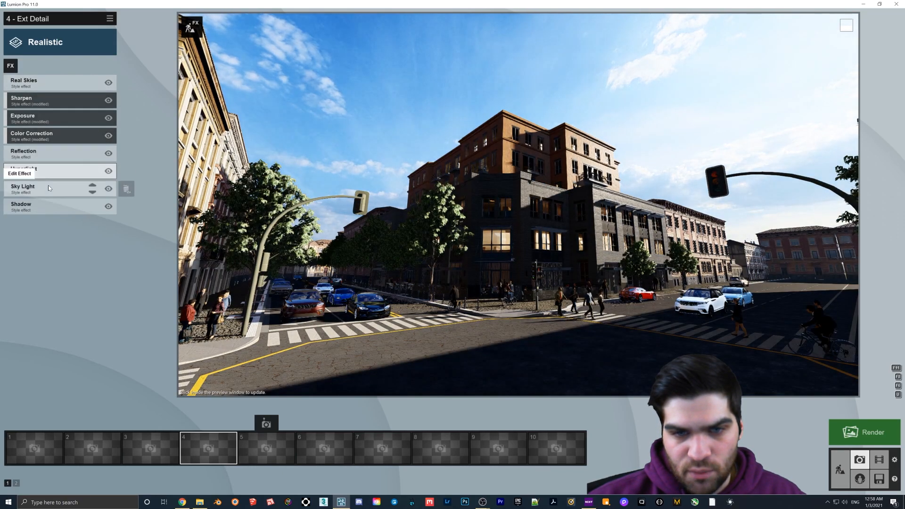
pyautogui.click(48, 184)
pyautogui.click(108, 107)
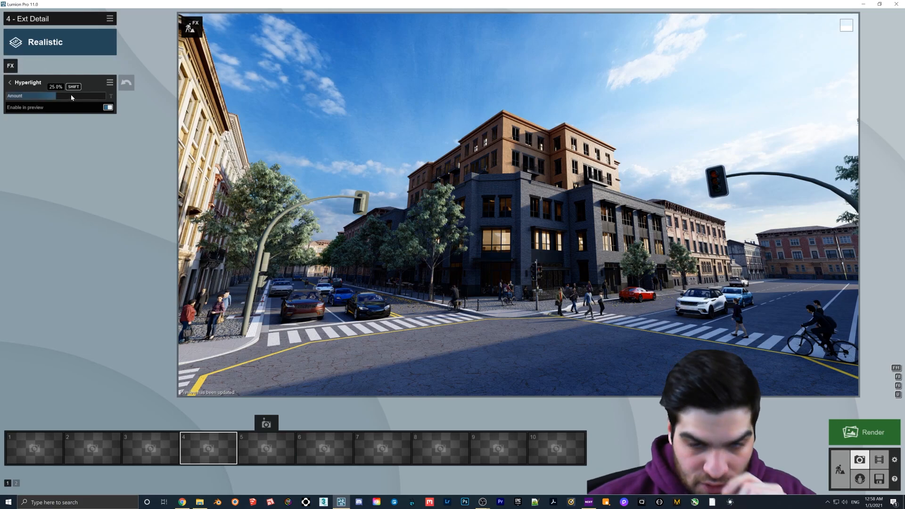
pyautogui.click(111, 96)
pyautogui.write('50')
pyautogui.press('Return')
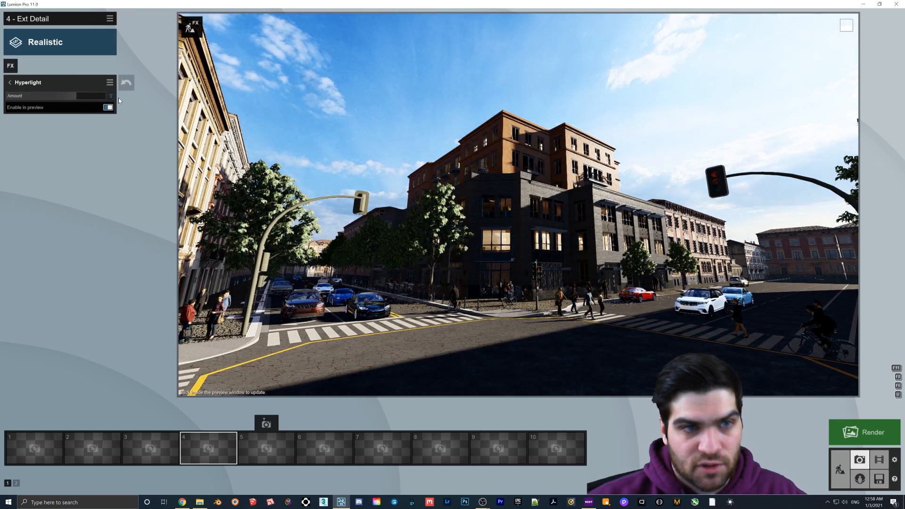
pyautogui.click(484, 161)
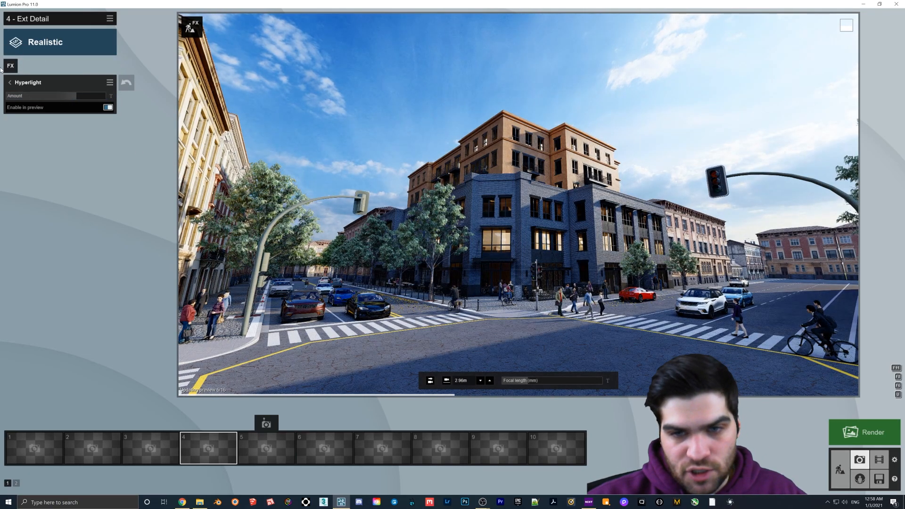
pyautogui.click(17, 83)
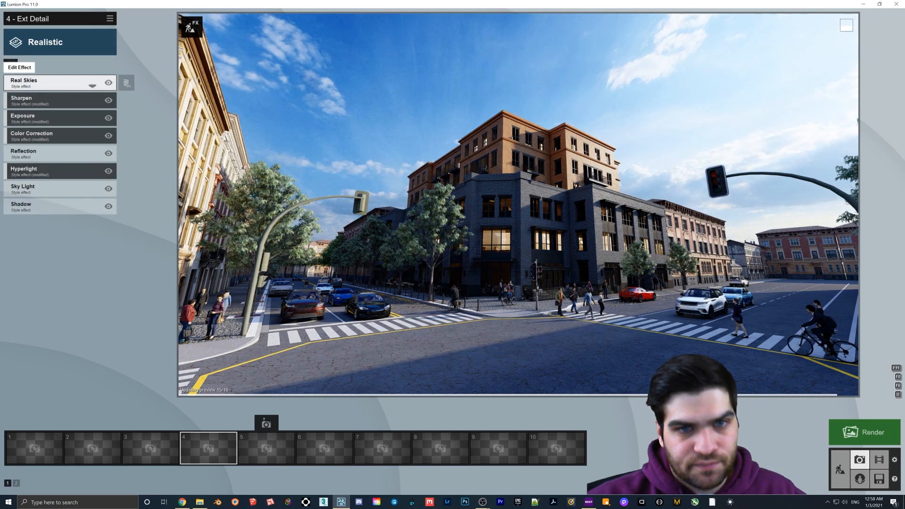
# Give the sky sphere a Standard material with small_rural_road as its color map, raise its emissive value, and save the material.
pyautogui.click(840, 470)
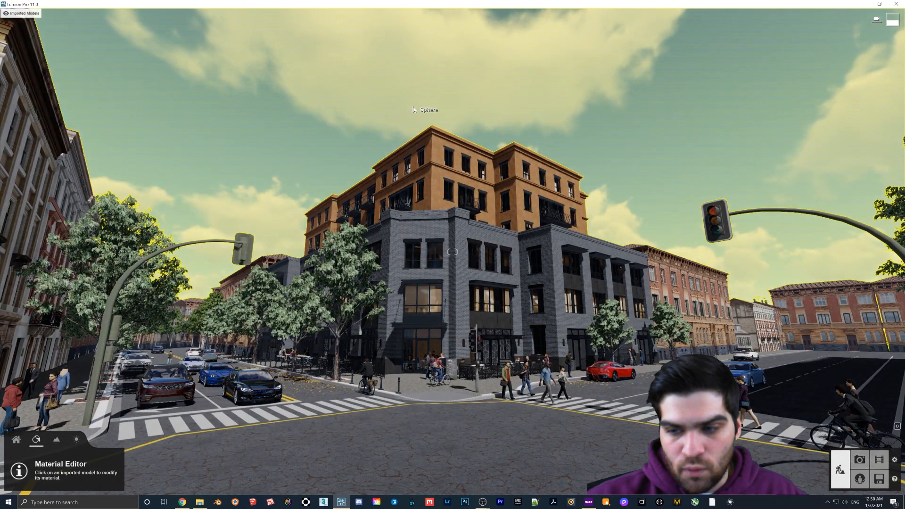
pyautogui.click(416, 134)
pyautogui.click(22, 450)
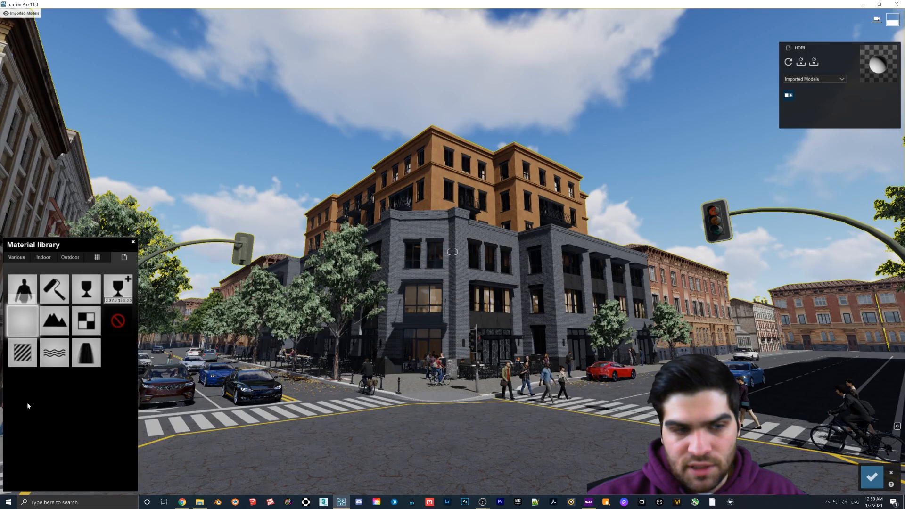
pyautogui.click(23, 321)
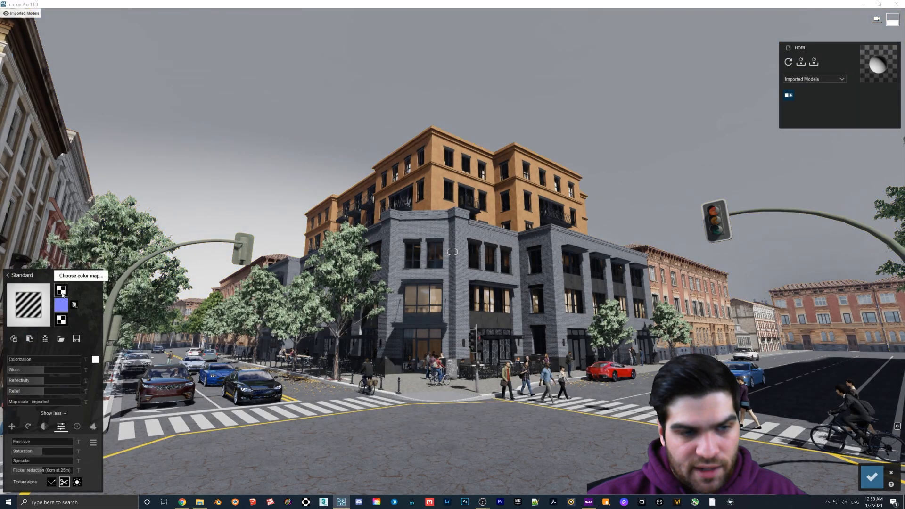
pyautogui.click(61, 289)
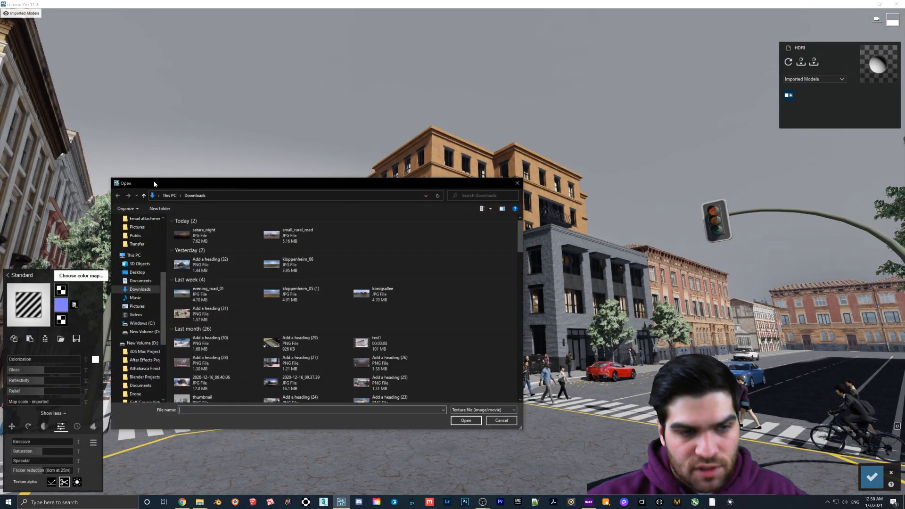
pyautogui.doubleClick(298, 235)
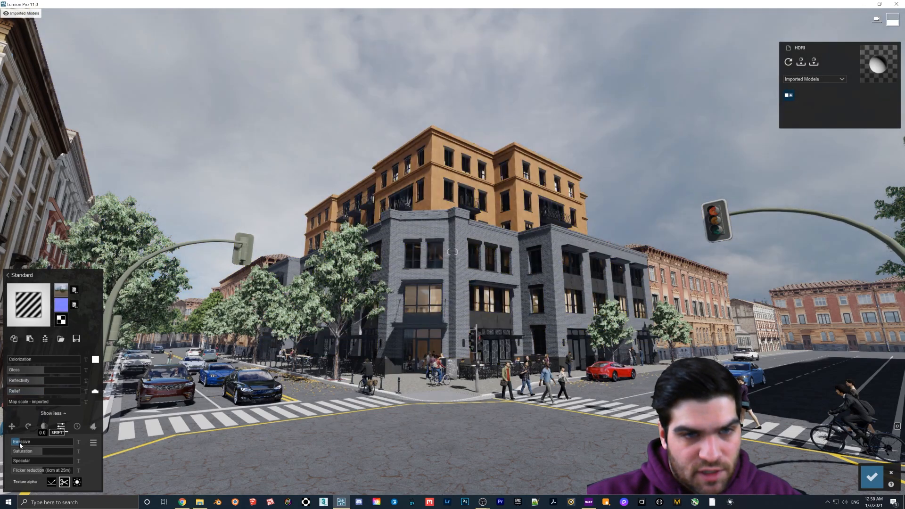
pyautogui.click(872, 477)
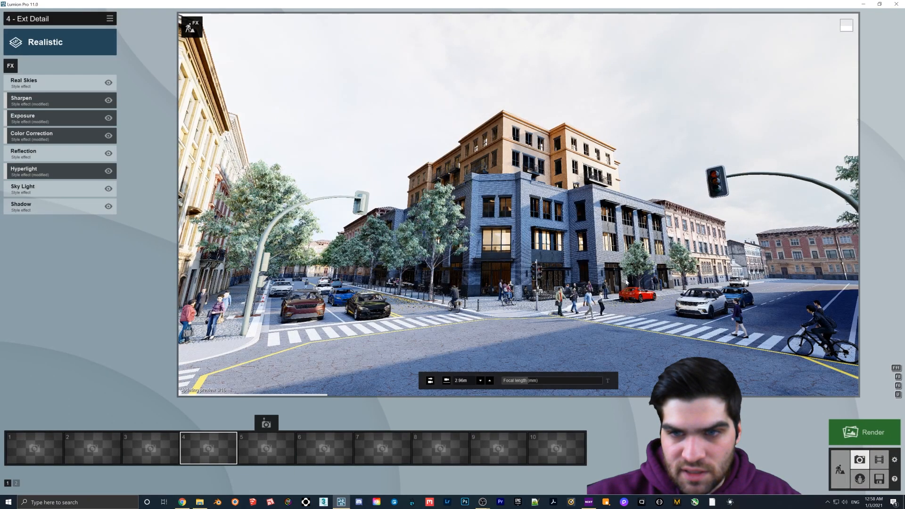
# Lower the sky sphere material's emissive value, set its saturation to about 1.1, and save the change.
pyautogui.click(840, 470)
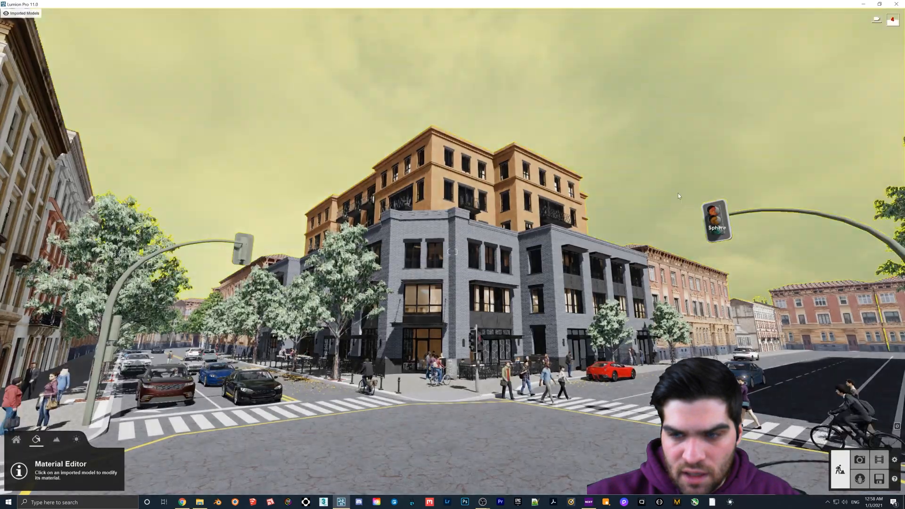
pyautogui.click(250, 343)
pyautogui.moveTo(23, 445); pyautogui.dragTo(43, 451)
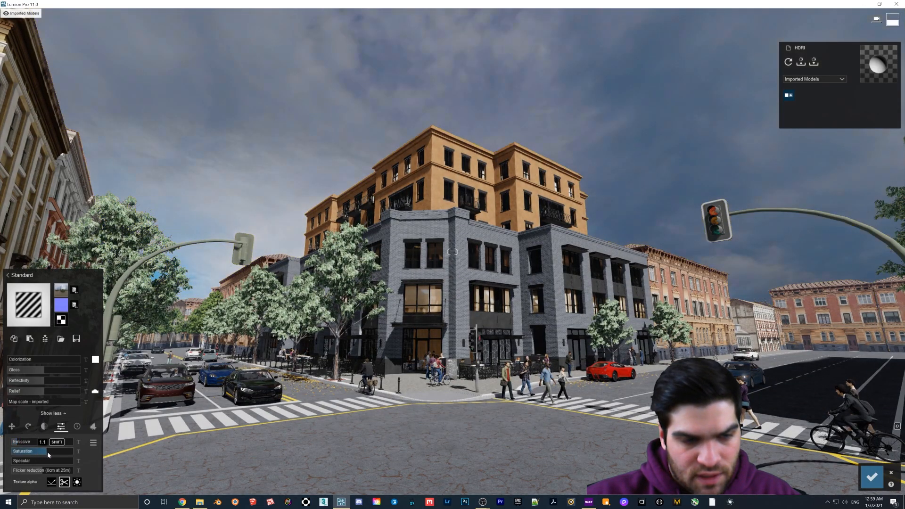
pyautogui.click(873, 477)
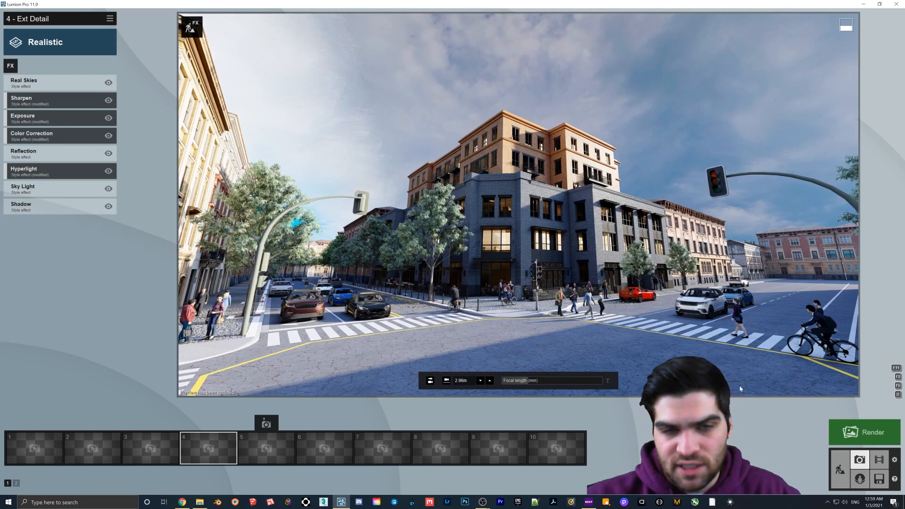
# Check the sky material's orientation settings, adjust the HDRI sphere's orientation slightly with the Rotate tool, and return to the photo view.
pyautogui.click(841, 467)
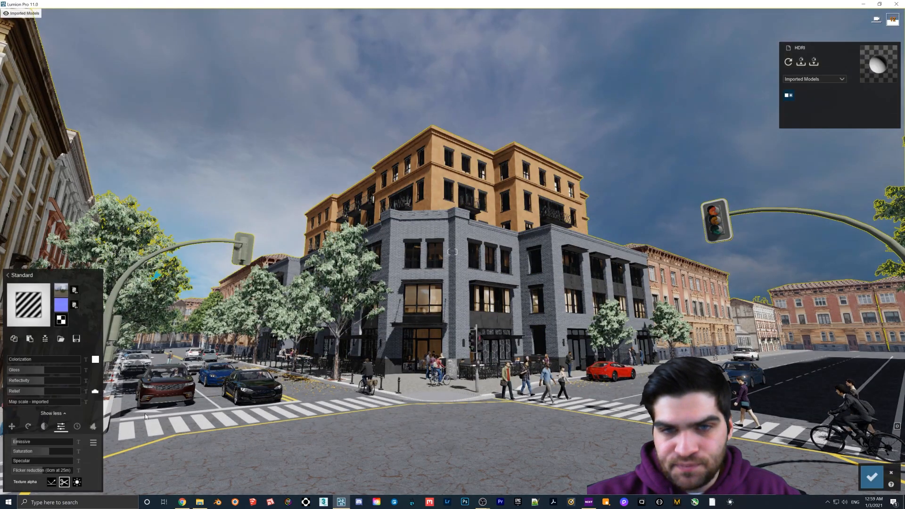
pyautogui.click(28, 427)
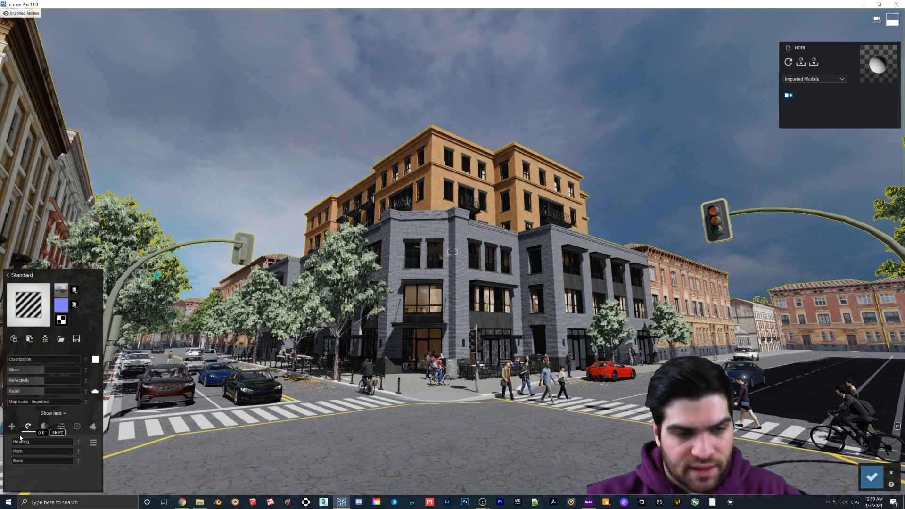
pyautogui.click(872, 478)
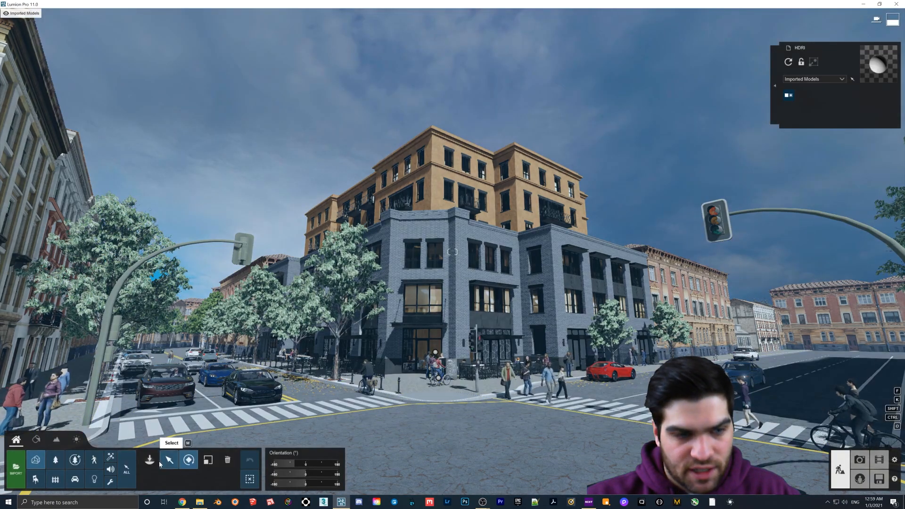
pyautogui.click(175, 464)
pyautogui.click(189, 460)
pyautogui.moveTo(302, 464); pyautogui.dragTo(298, 466)
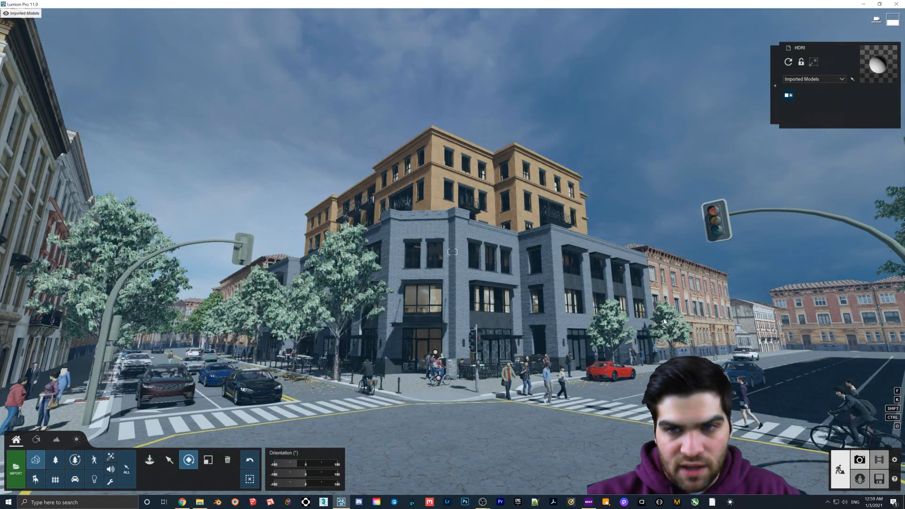
pyautogui.click(860, 460)
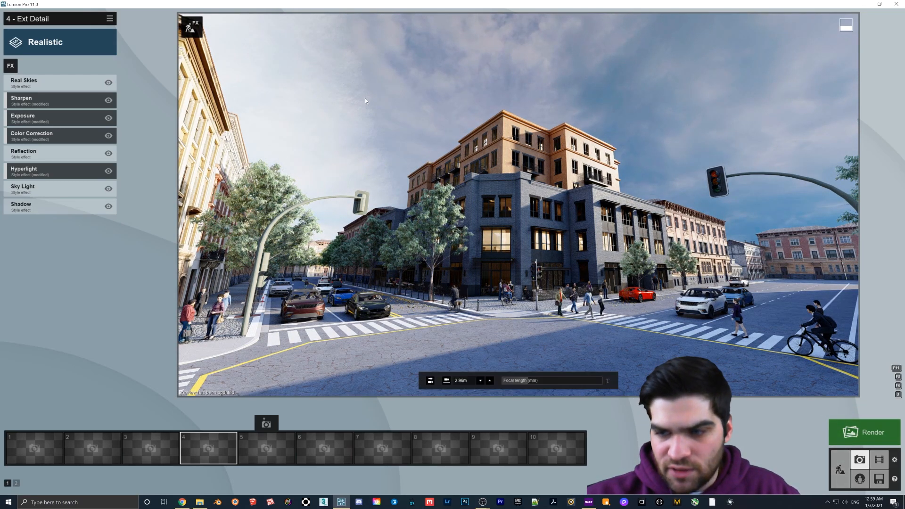
# Try to adjust the pitch of the sky sphere's texture mapping and save the material.
pyautogui.click(841, 469)
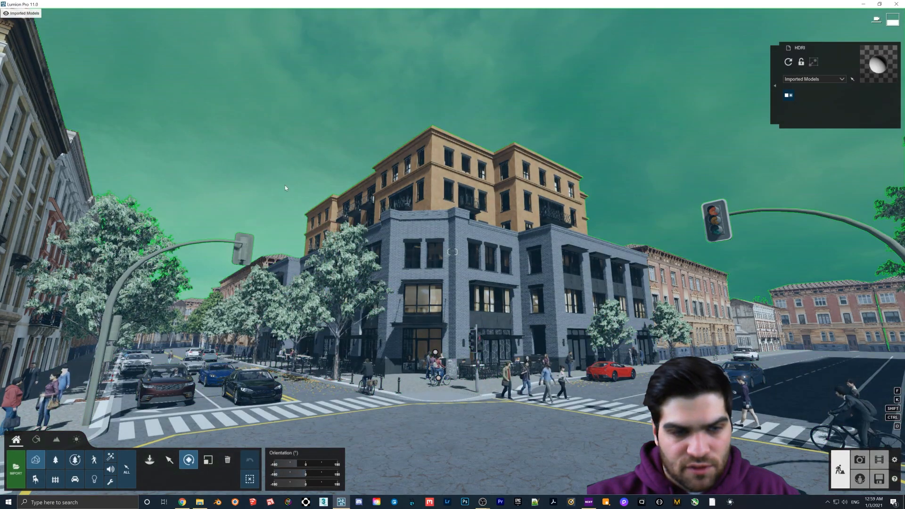
pyautogui.click(36, 440)
pyautogui.click(228, 191)
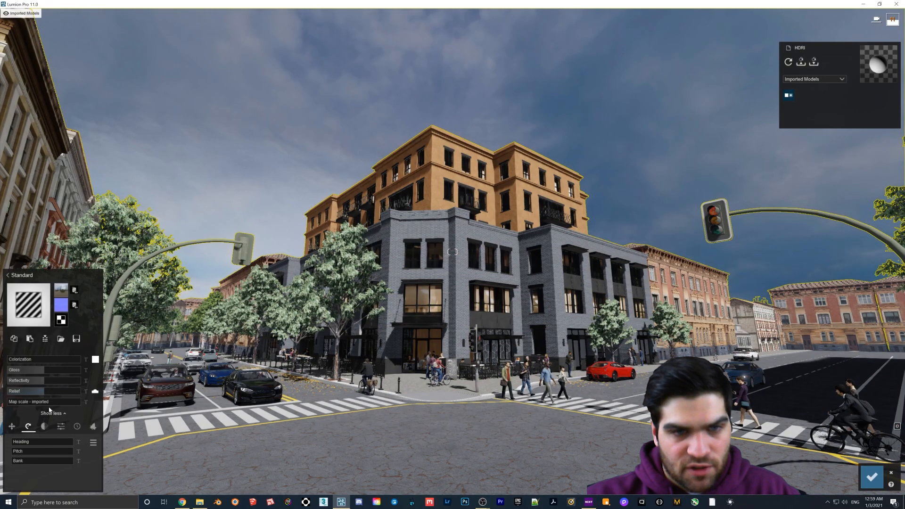
pyautogui.moveTo(22, 450); pyautogui.dragTo(31, 451)
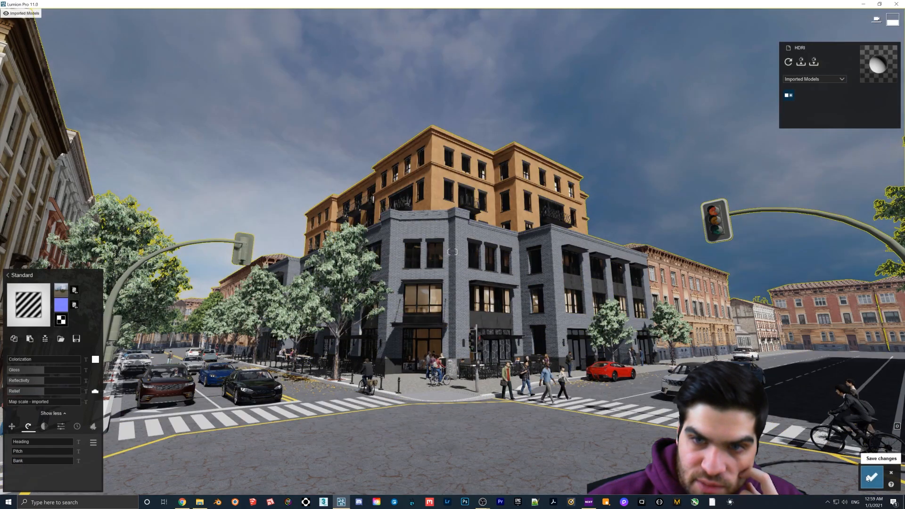
pyautogui.click(872, 478)
# Try to turn the sky texture by changing its mapping heading, and refresh the photo preview.
pyautogui.click(624, 159)
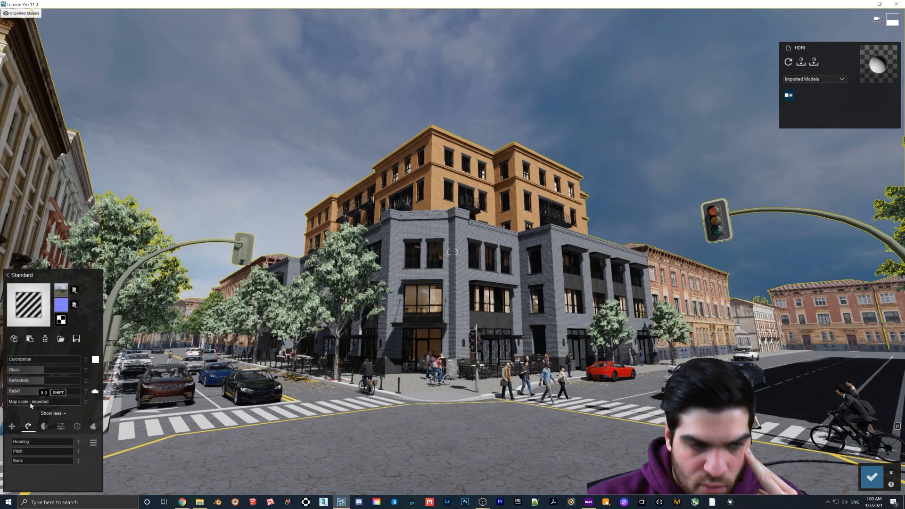
pyautogui.click(61, 426)
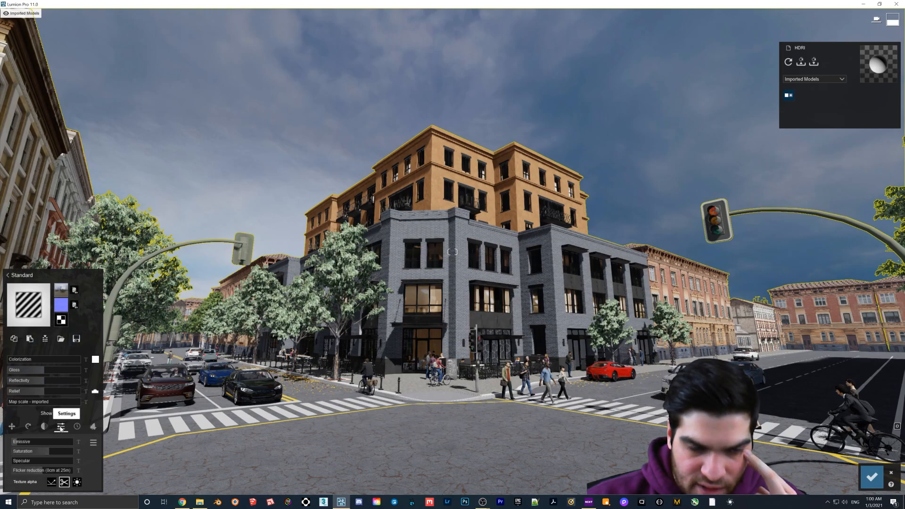
pyautogui.click(28, 427)
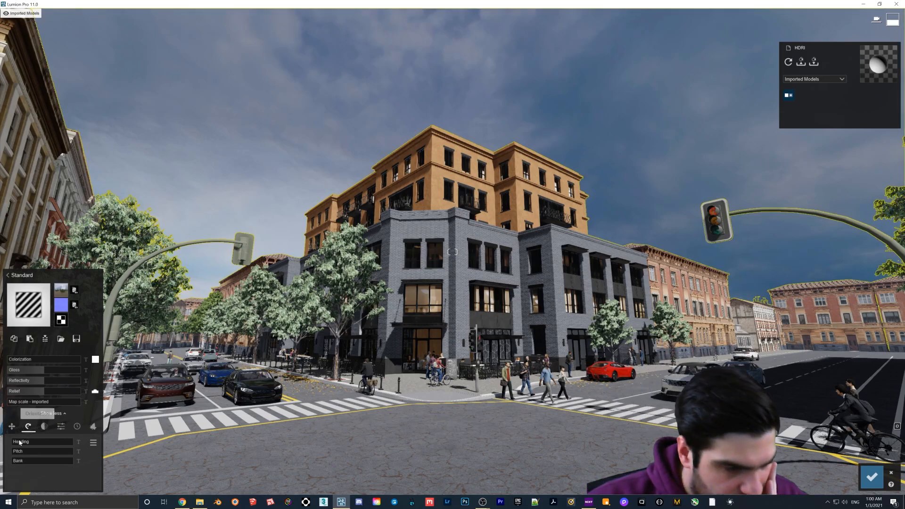
pyautogui.moveTo(19, 444); pyautogui.dragTo(35, 443)
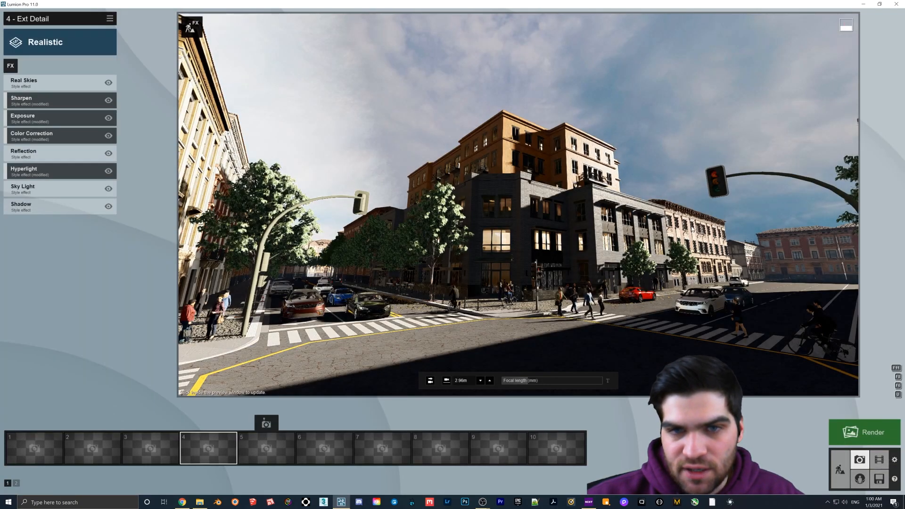
pyautogui.click(692, 229)
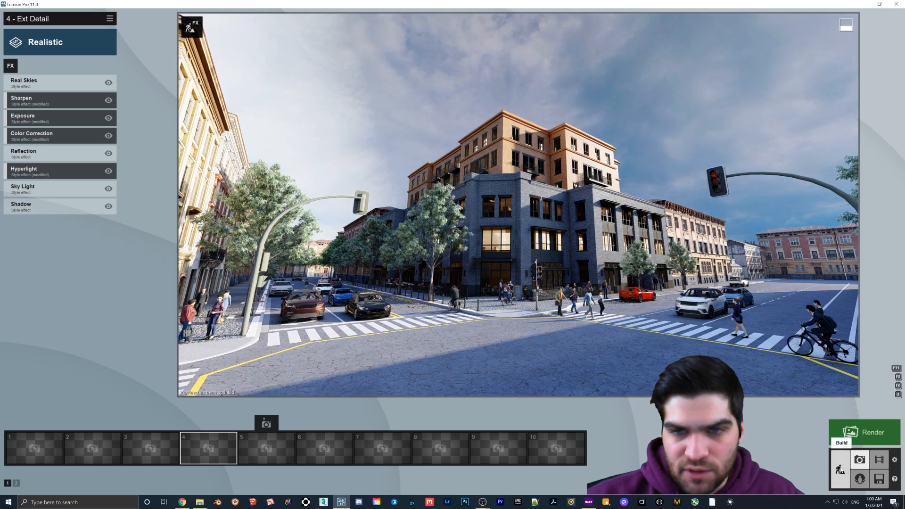
# Delete the HDRI sky sphere from the scene and return to Photo mode.
pyautogui.click(840, 470)
pyautogui.click(540, 266)
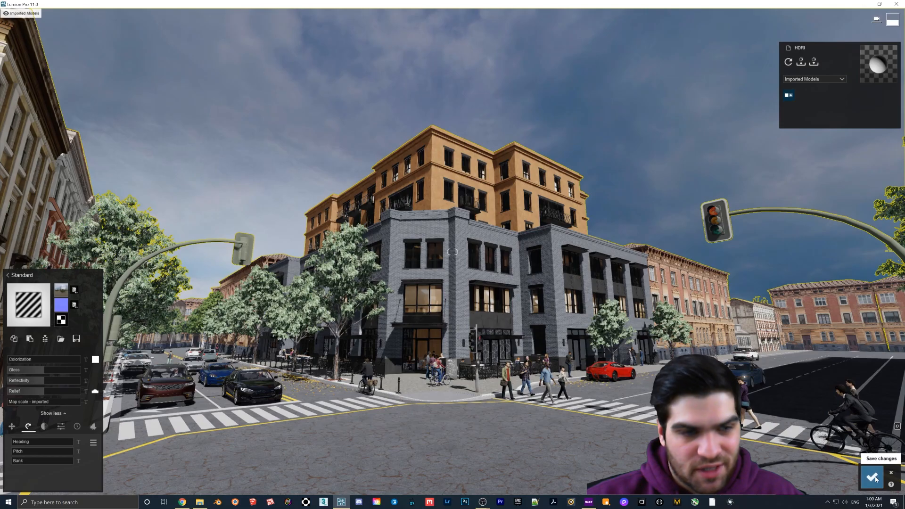
pyautogui.click(874, 477)
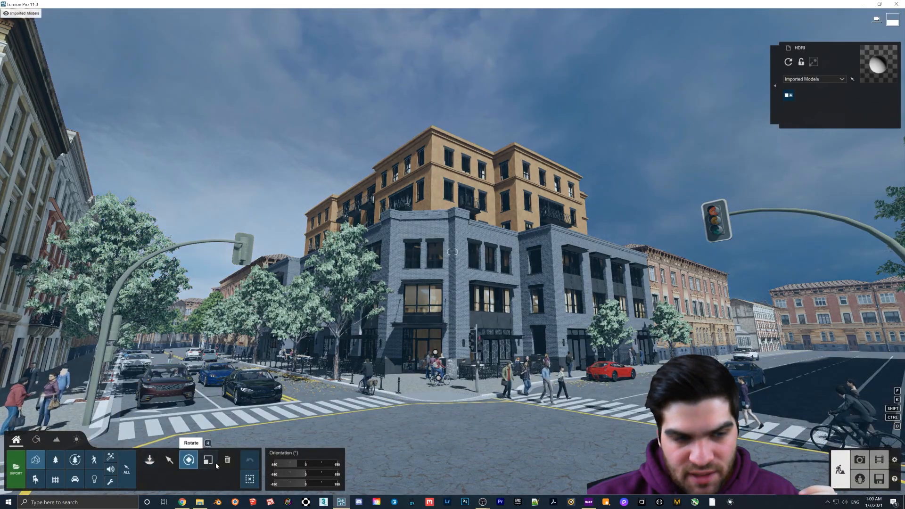
pyautogui.click(228, 460)
pyautogui.moveTo(448, 302); pyautogui.dragTo(474, 337, button='right')
pyautogui.click(433, 180)
pyautogui.click(860, 460)
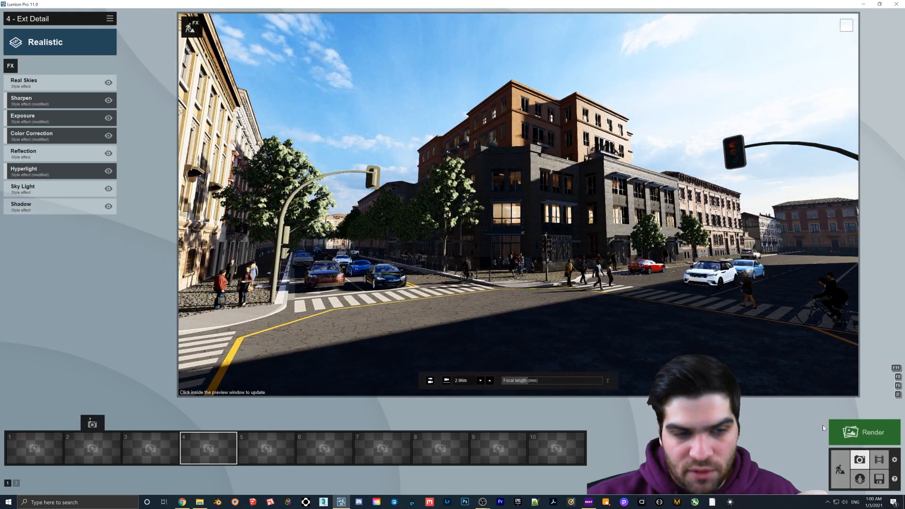
# Reframe the 4 - Ext Detail photo closer to the building corner at a 3.72 m camera height, store the camera and refresh the preview.
pyautogui.moveTo(454, 159)
pyautogui.mouseDown(button='right')
pyautogui.moveTo(474, 155)
pyautogui.moveTo(464, 154)
pyautogui.mouseUp(button='right')
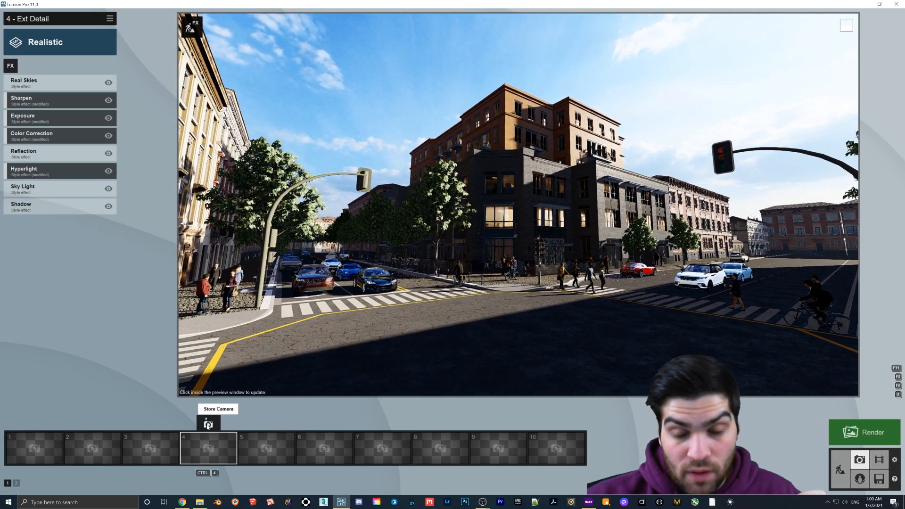
pyautogui.click(202, 423)
pyautogui.press('w')
pyautogui.moveTo(501, 267)
pyautogui.mouseDown(button='right')
pyautogui.moveTo(488, 298)
pyautogui.moveTo(502, 283)
pyautogui.moveTo(499, 236)
pyautogui.moveTo(506, 279)
pyautogui.mouseUp(button='right')
pyautogui.press('s')
pyautogui.press('w')
pyautogui.press('s')
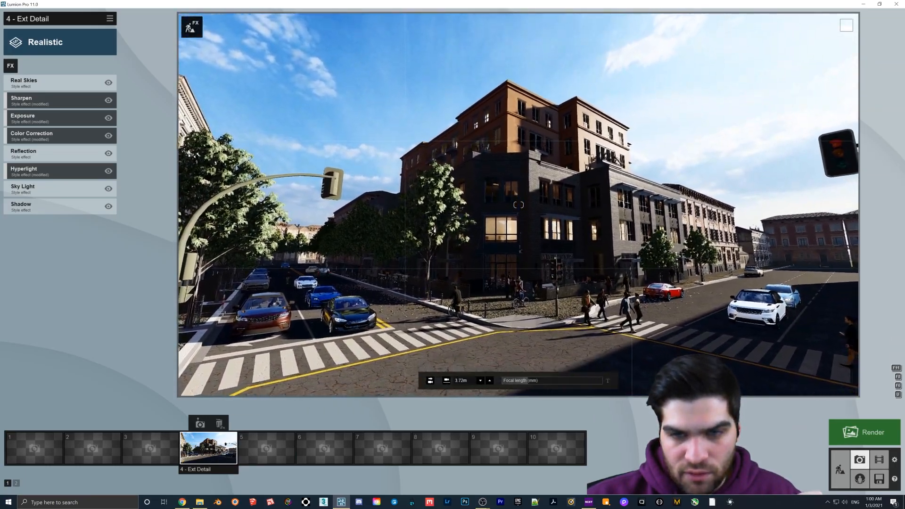
pyautogui.click(199, 424)
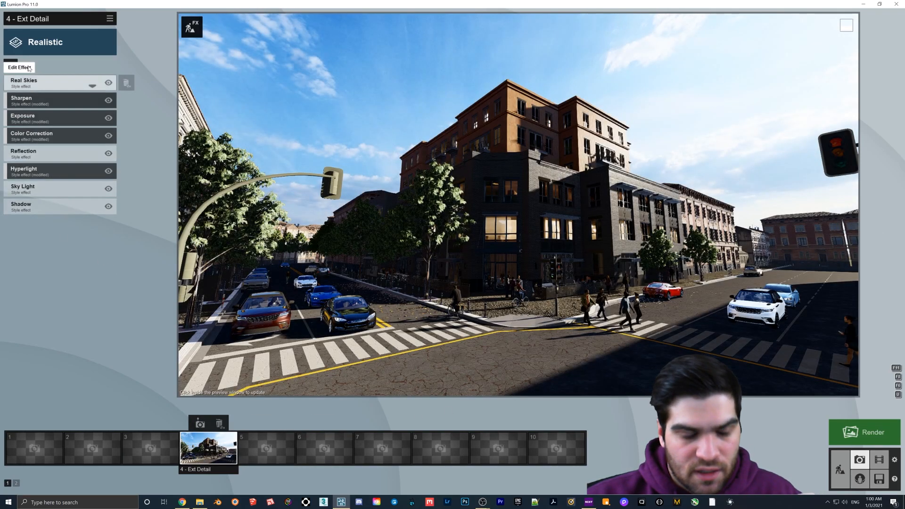
pyautogui.click(634, 210)
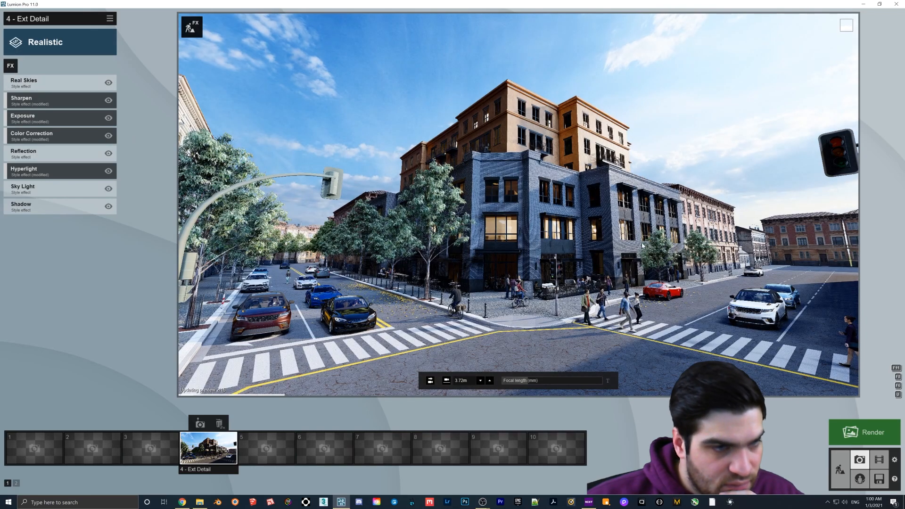
# Add a Fog effect to the photo, raise its density slightly, and refresh the preview.
pyautogui.click(7, 65)
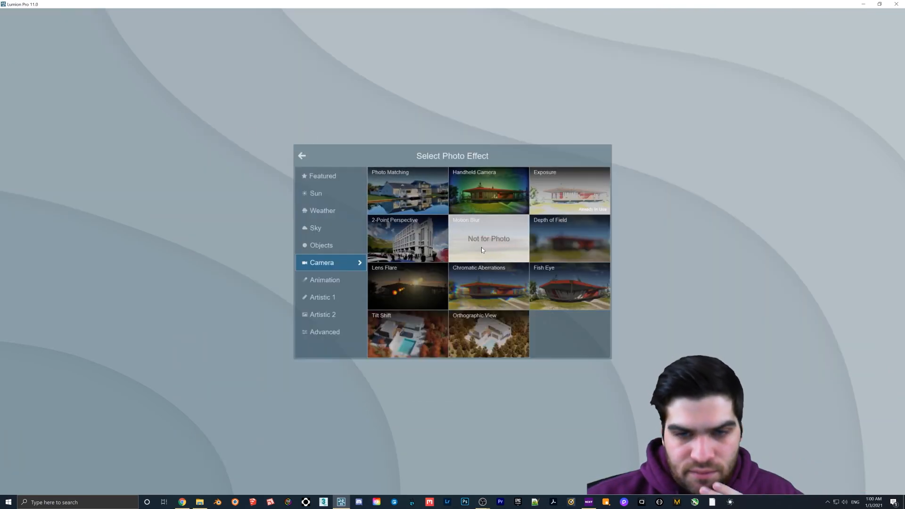
pyautogui.click(322, 282)
pyautogui.click(321, 311)
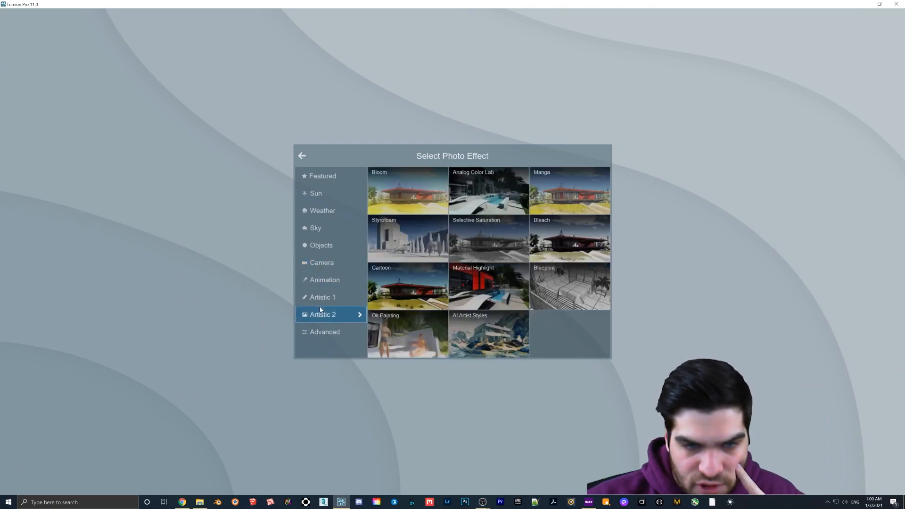
pyautogui.click(335, 336)
pyautogui.click(341, 262)
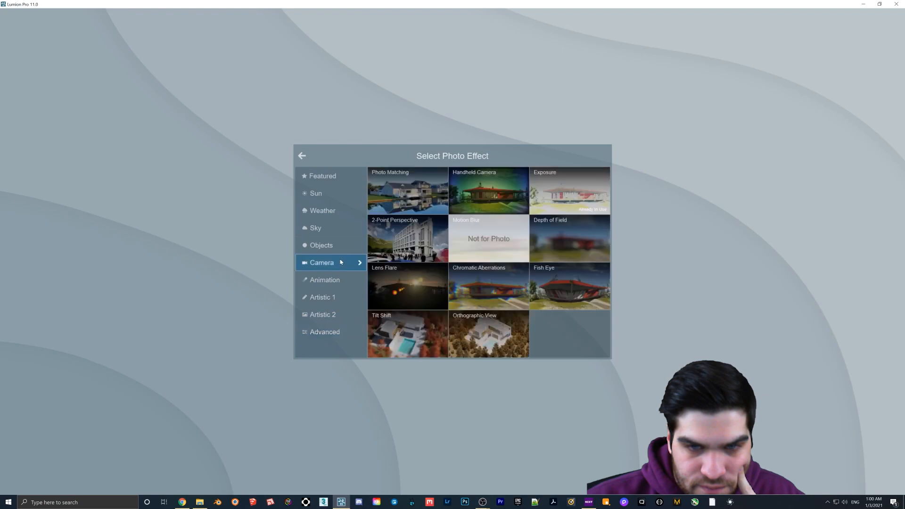
pyautogui.click(328, 228)
pyautogui.click(341, 213)
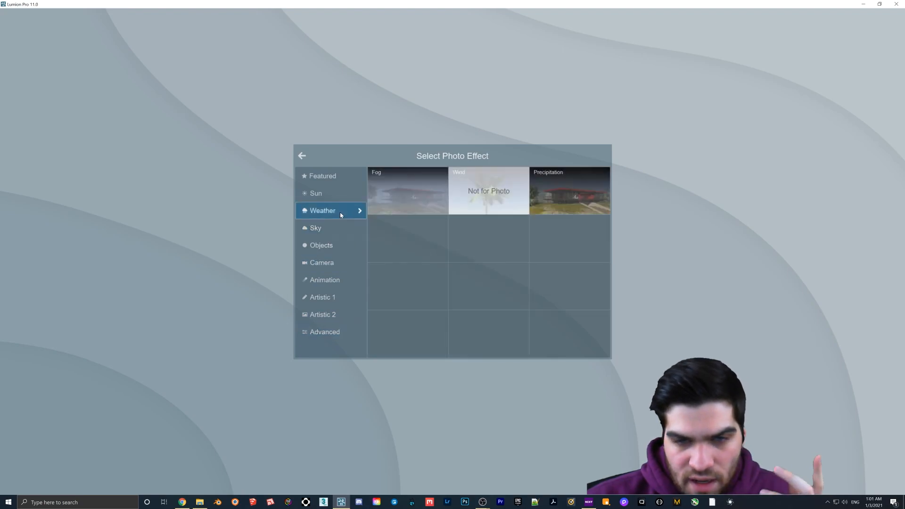
pyautogui.click(432, 202)
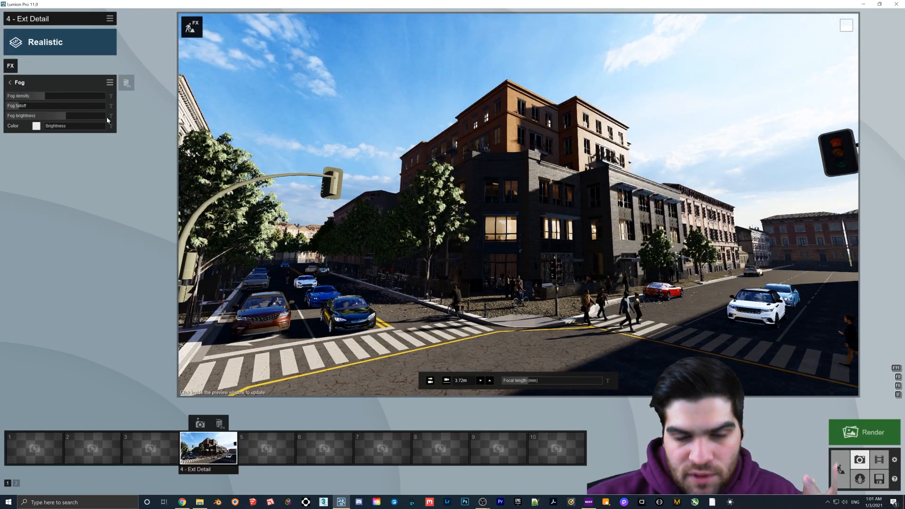
pyautogui.click(53, 96)
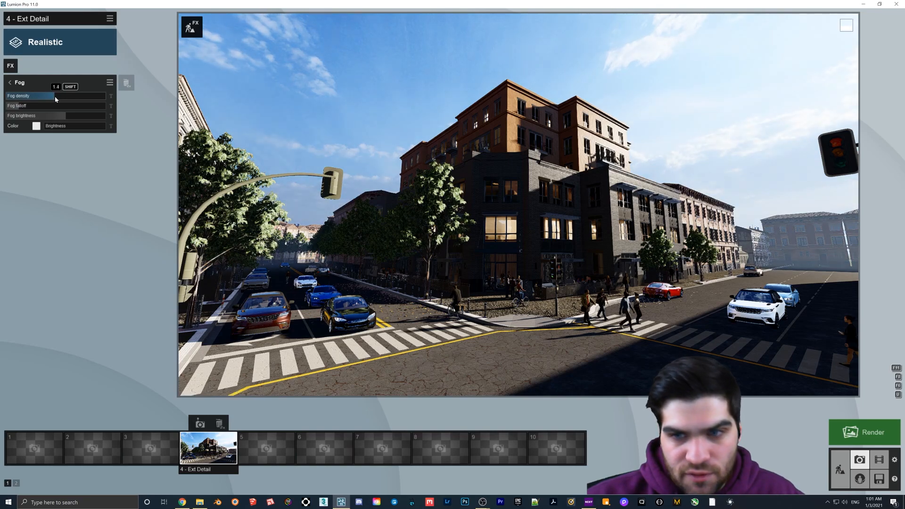
pyautogui.click(787, 243)
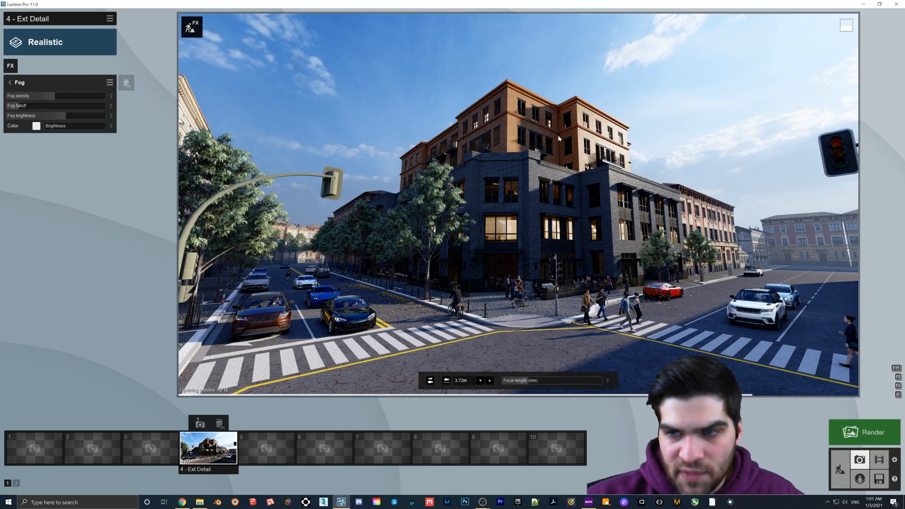
# Tilt the camera slightly and store the view, fine-tune the fog falloff, and refresh the preview.
pyautogui.moveTo(523, 284); pyautogui.dragTo(525, 271, button='right')
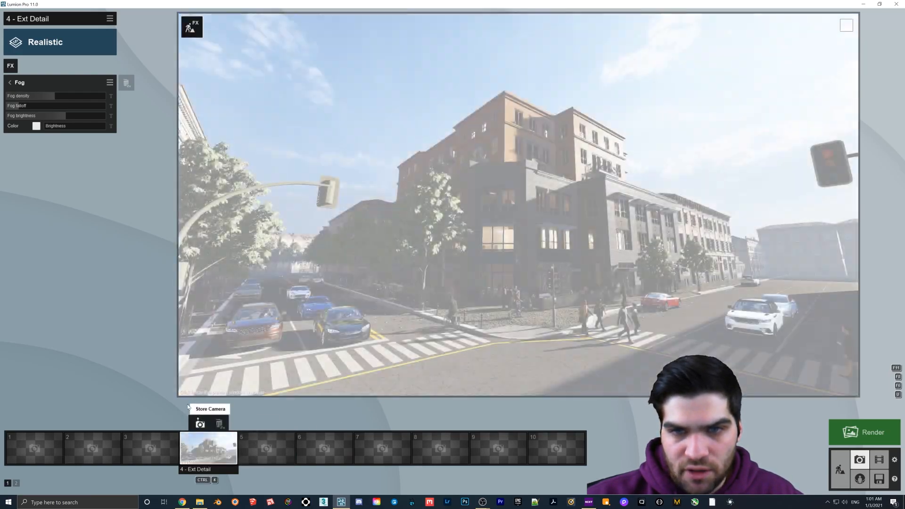
pyautogui.click(200, 424)
pyautogui.moveTo(44, 105); pyautogui.dragTo(26, 107)
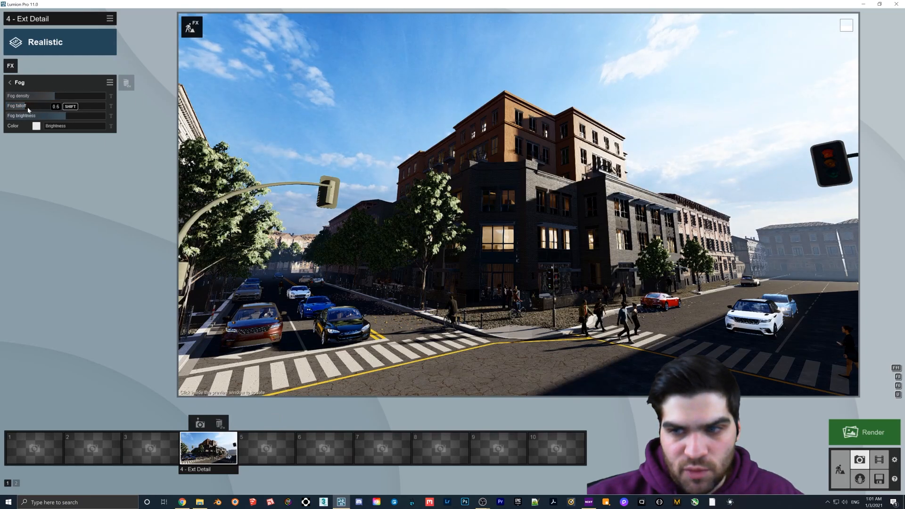
pyautogui.click(10, 82)
pyautogui.click(771, 236)
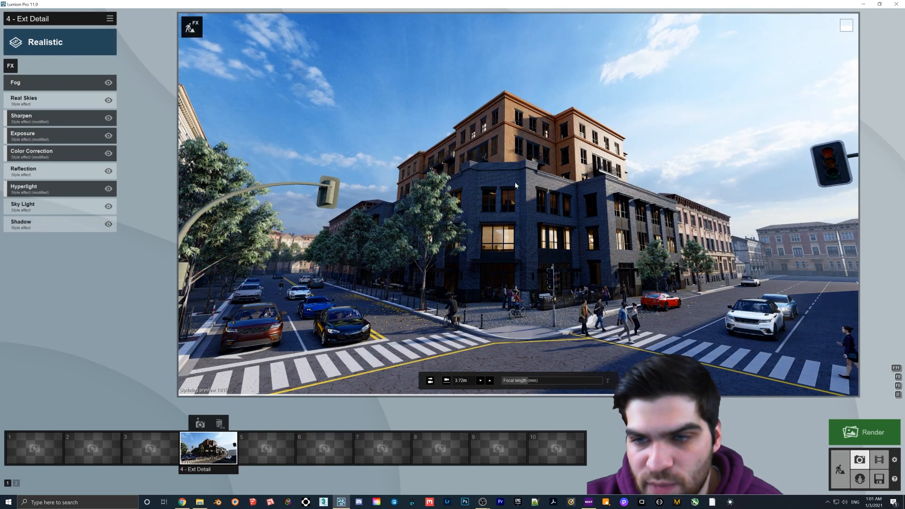
# Nudge the camera framing and slightly lower the saturation in the Color Correction effect.
pyautogui.moveTo(516, 186); pyautogui.dragTo(524, 182, button='right')
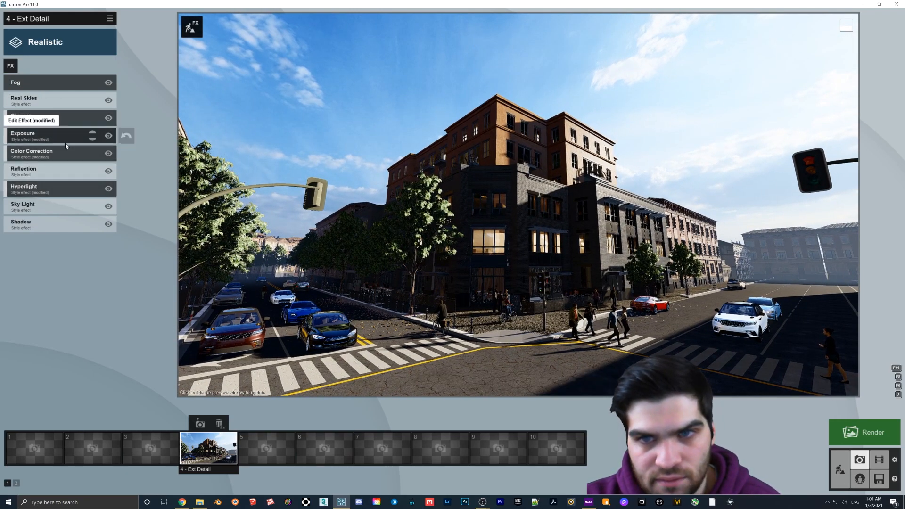
pyautogui.click(42, 153)
pyautogui.moveTo(75, 137); pyautogui.dragTo(63, 135)
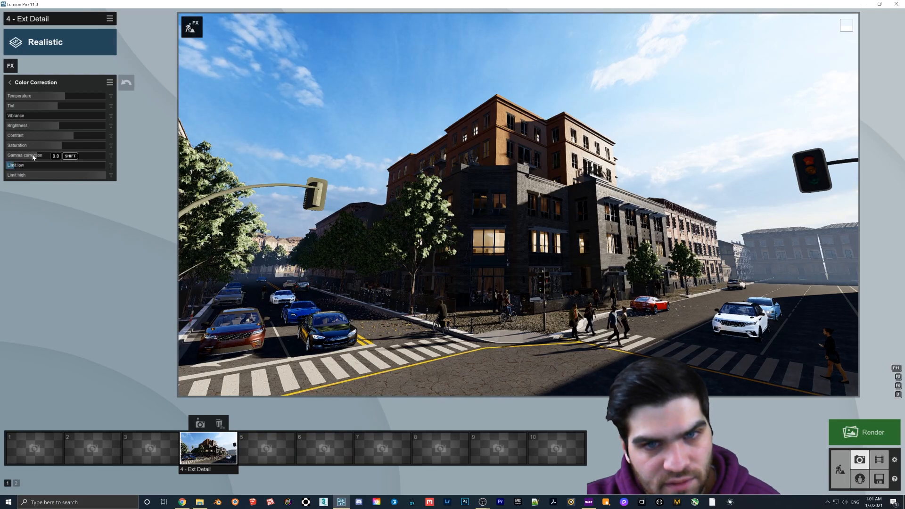
pyautogui.moveTo(59, 145); pyautogui.dragTo(59, 145)
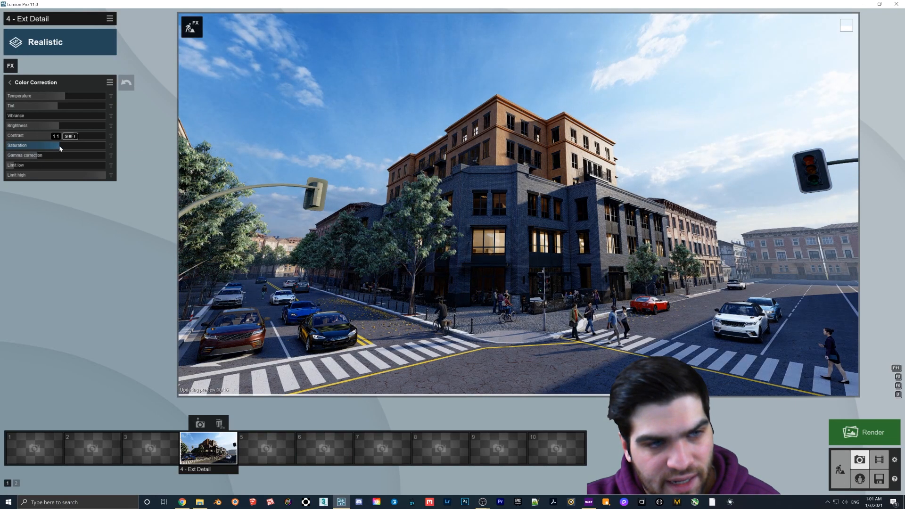
pyautogui.moveTo(59, 147); pyautogui.dragTo(58, 146)
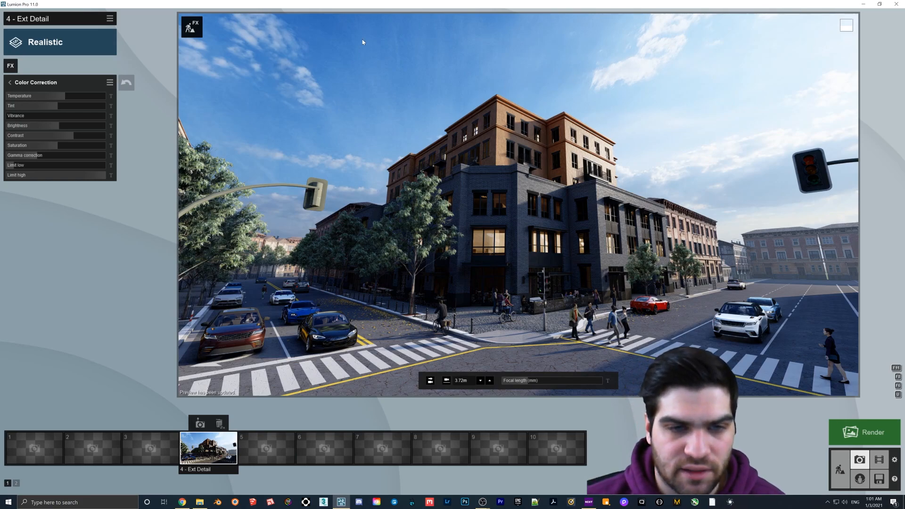
# Check the scene in Build mode and the Reflection effect's reflection planes, and return to the effects list.
pyautogui.click(841, 469)
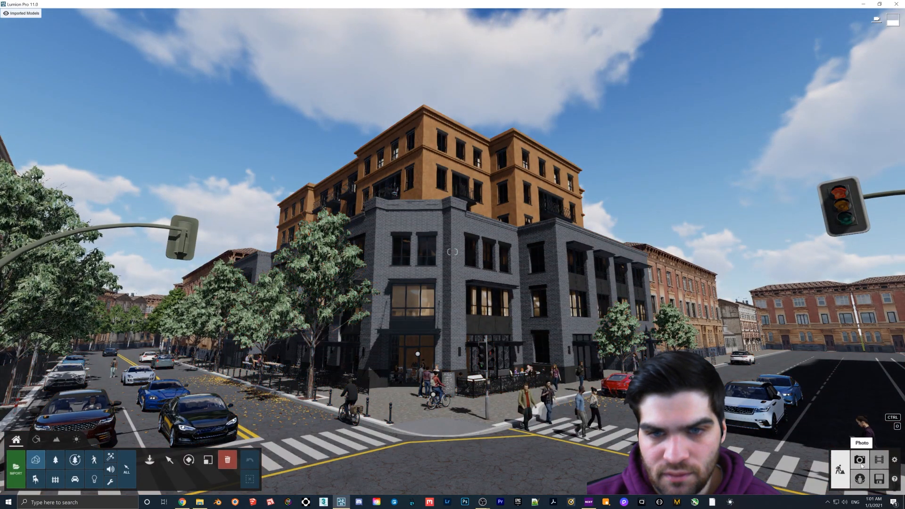
pyautogui.click(860, 460)
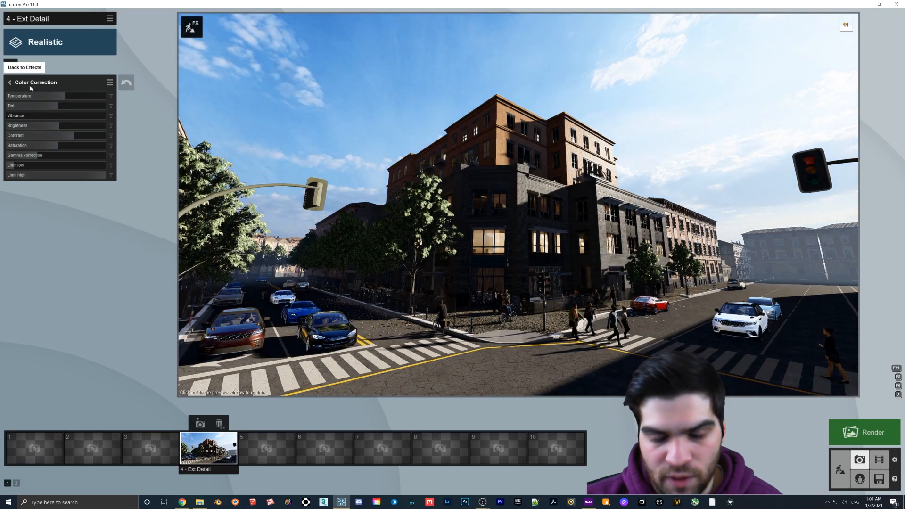
pyautogui.click(11, 82)
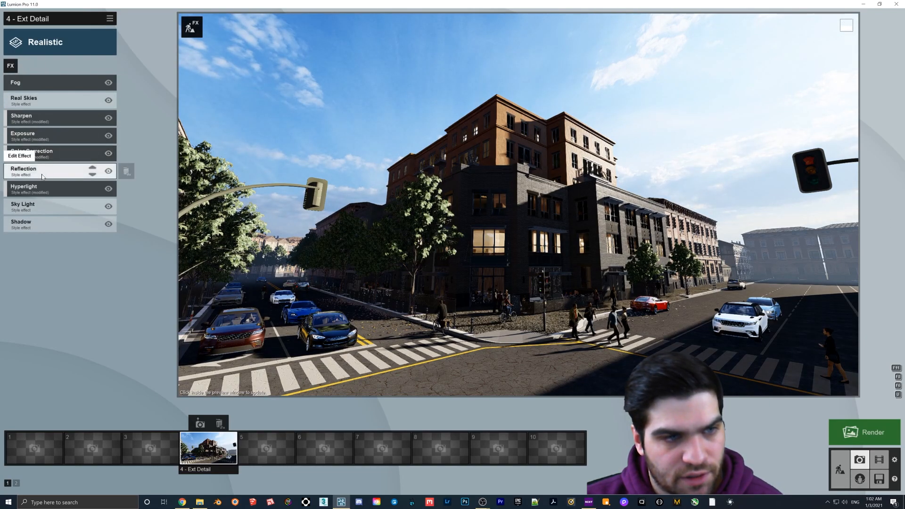
pyautogui.click(42, 174)
pyautogui.click(38, 106)
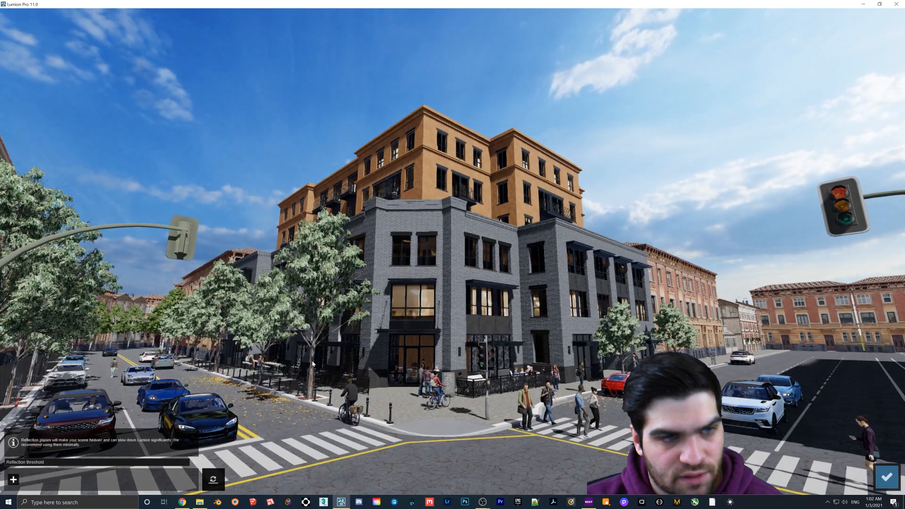
pyautogui.click(877, 477)
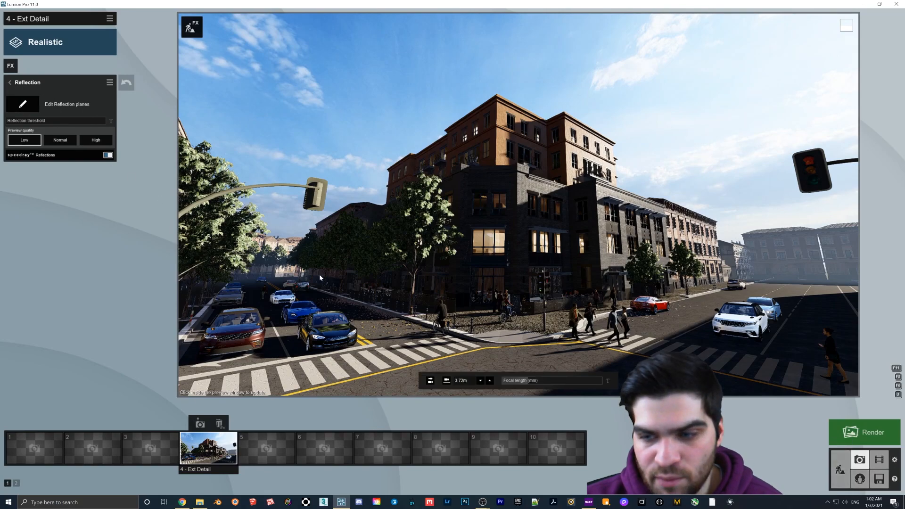
pyautogui.click(9, 66)
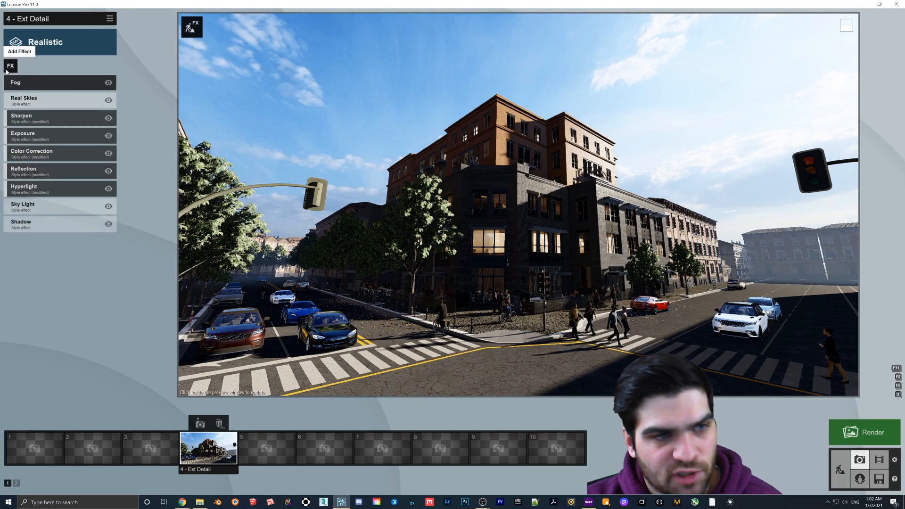
# Add a Precipitation effect with its phase at about half and particle quantity, particle size and extra fog addition at minimum, and refresh the preview.
pyautogui.click(7, 70)
pyautogui.click(566, 190)
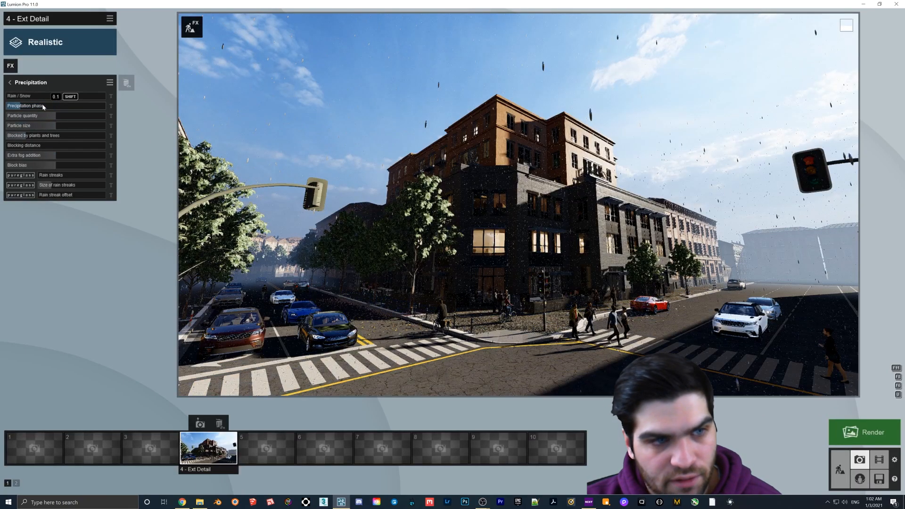
pyautogui.click(182, 165)
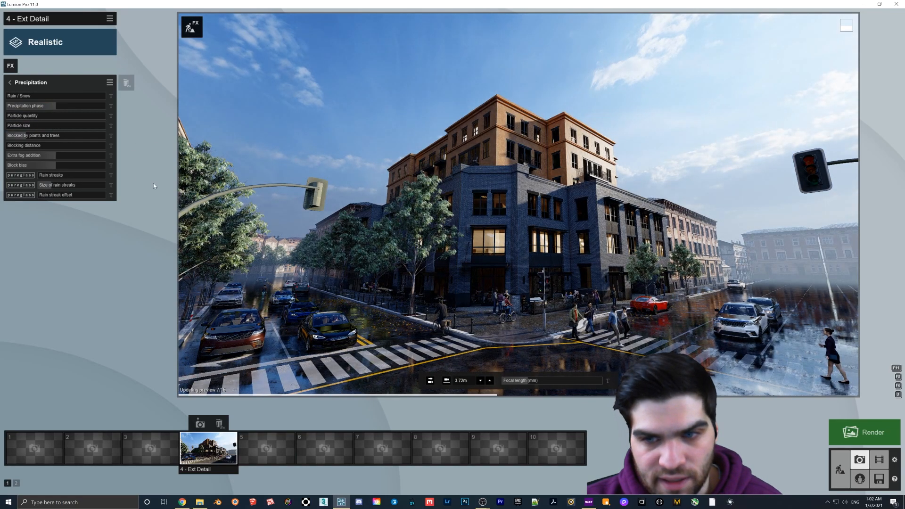
pyautogui.moveTo(23, 155); pyautogui.dragTo(60, 170)
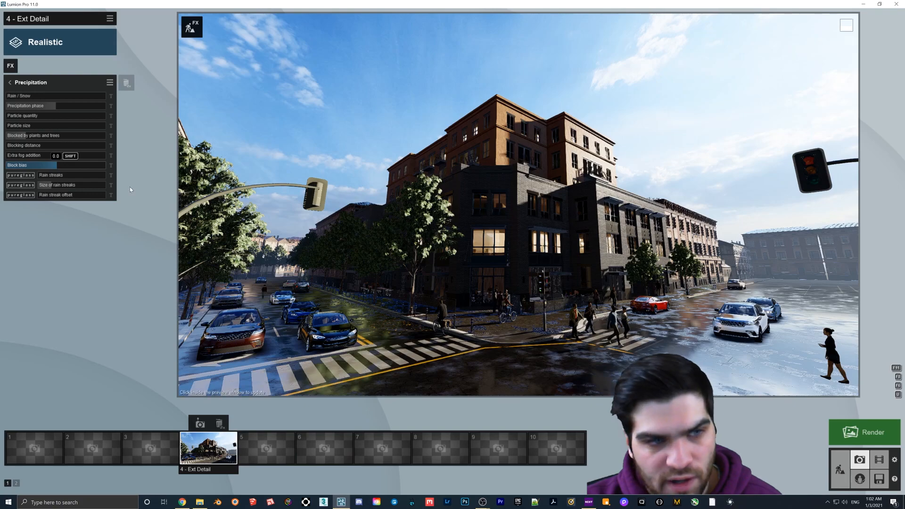
pyautogui.click(551, 195)
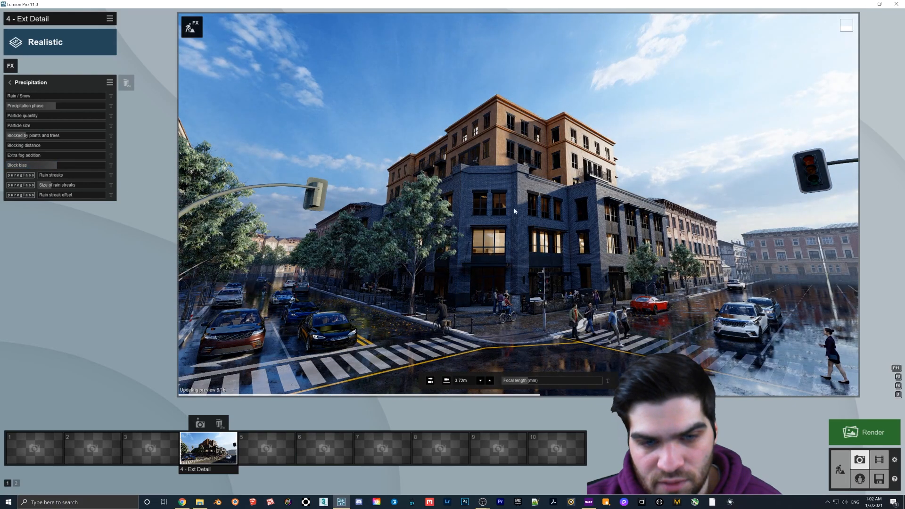
# Pull the camera back across the intersection to about 2.13 m height, adjust its aim, and store the view in the 4 - Ext Detail photo.
pyautogui.press('s')
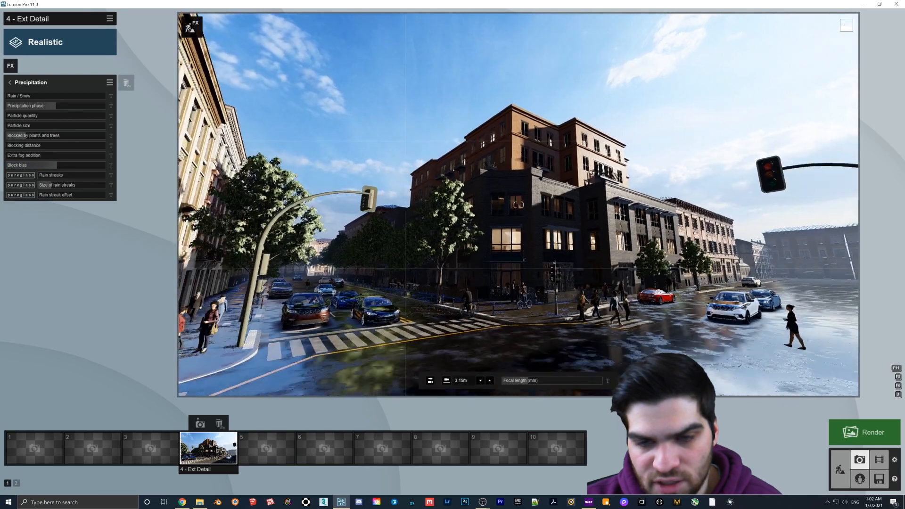
pyautogui.press('s')
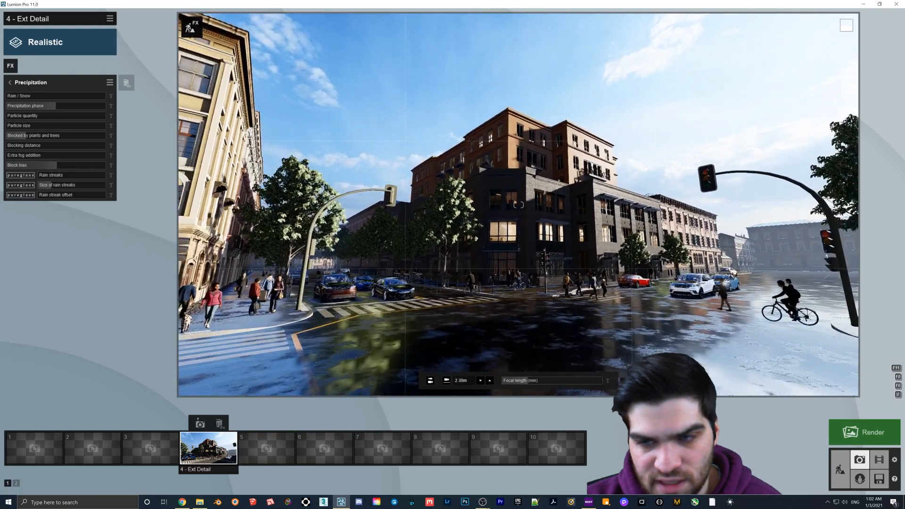
pyautogui.press('s')
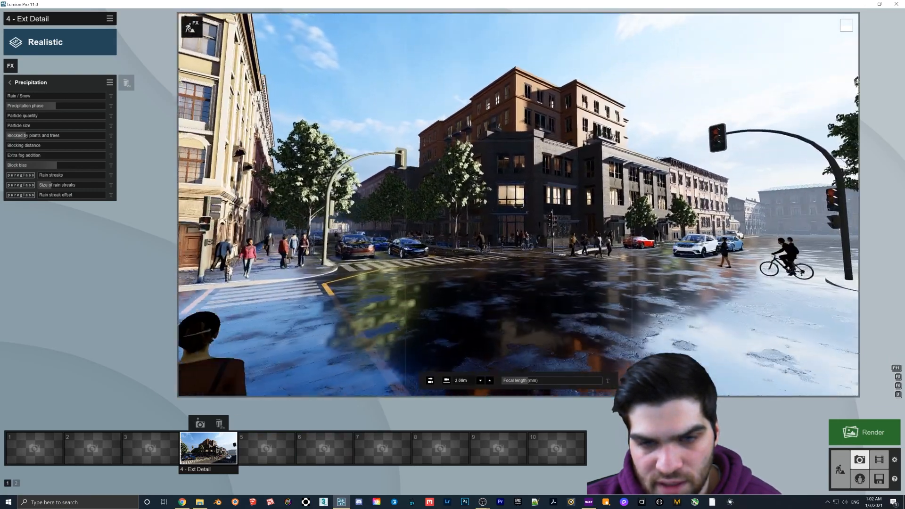
pyautogui.press('w')
pyautogui.moveTo(555, 305); pyautogui.dragTo(561, 293, button='right')
pyautogui.moveTo(548, 203)
pyautogui.mouseDown(button='right')
pyautogui.moveTo(548, 189)
pyautogui.moveTo(547, 198)
pyautogui.mouseUp(button='right')
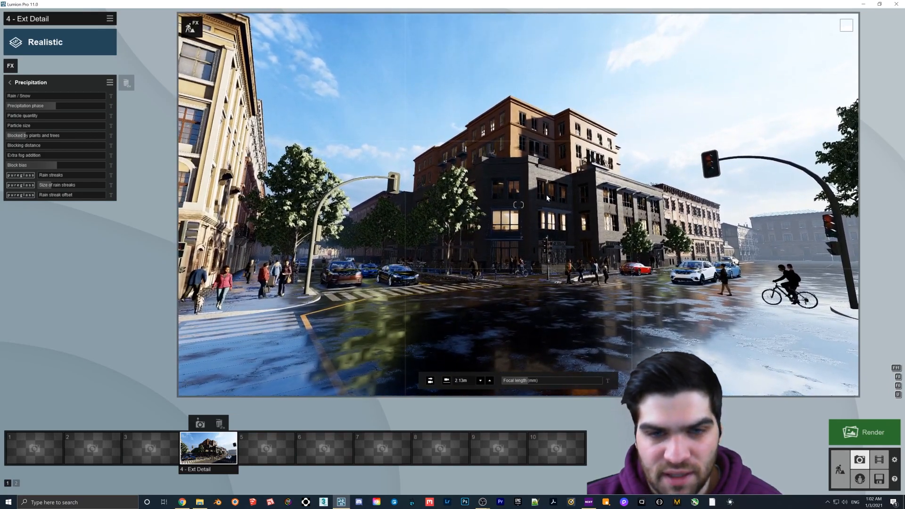
pyautogui.click(199, 424)
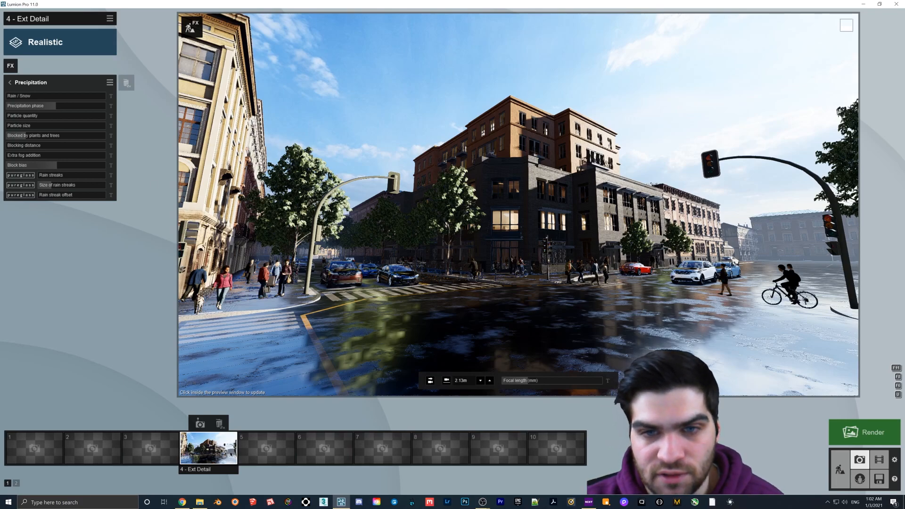
# Set the Sky Light effect to maximum brightness, about 0.8 saturation and Ultra render quality, and refresh the preview.
pyautogui.click(22, 84)
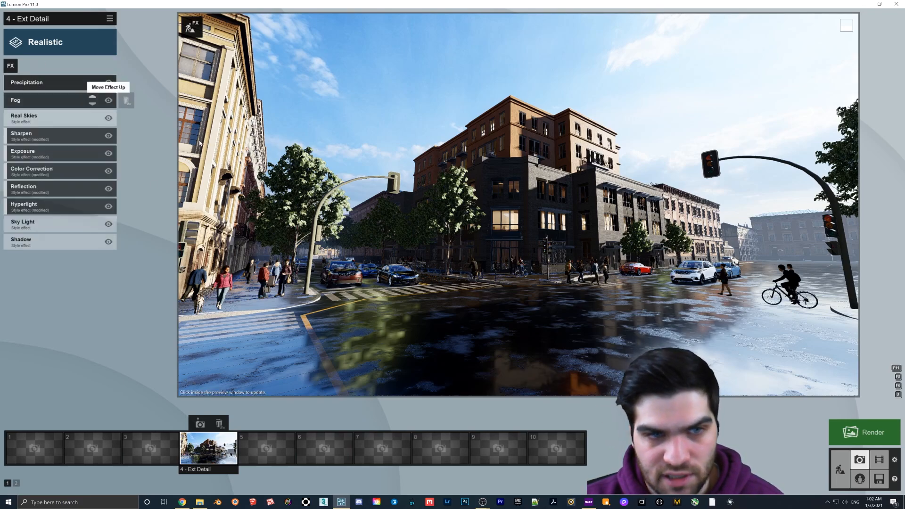
pyautogui.click(52, 223)
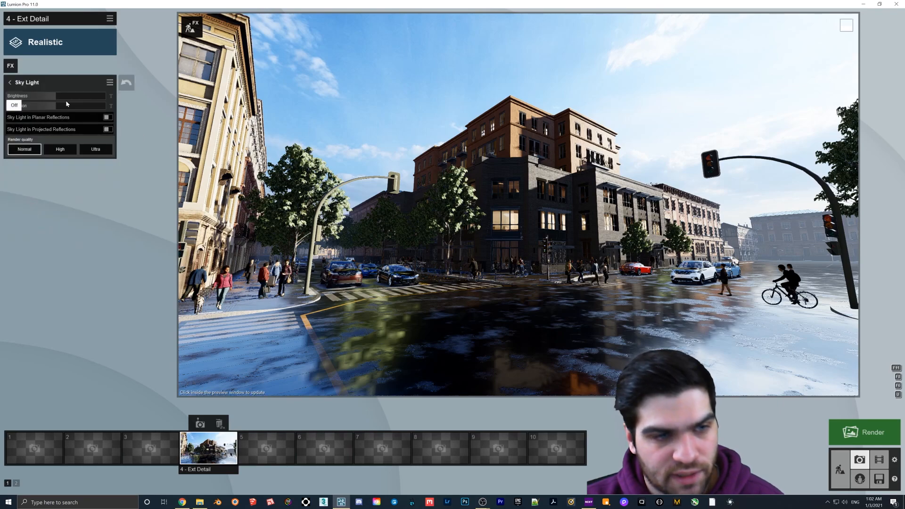
pyautogui.moveTo(60, 96); pyautogui.dragTo(108, 96)
pyautogui.click(499, 141)
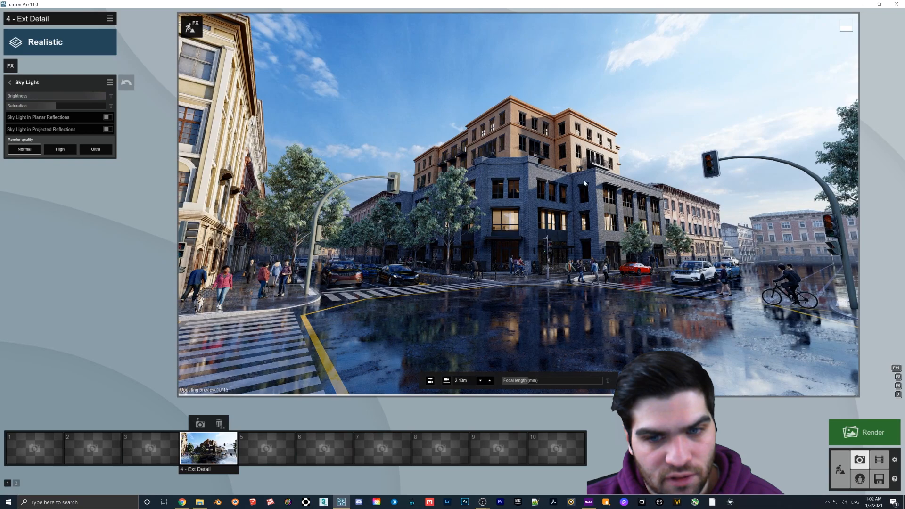
pyautogui.moveTo(56, 107); pyautogui.dragTo(51, 108)
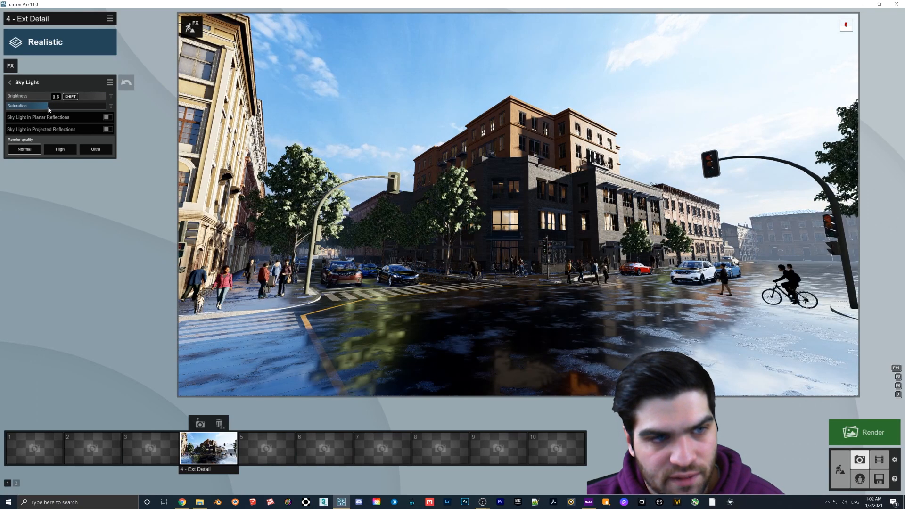
pyautogui.click(449, 199)
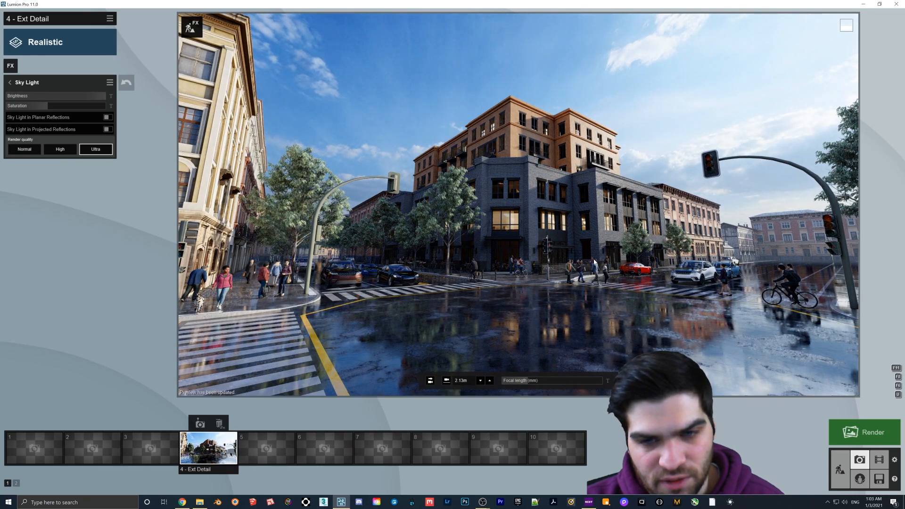
# In the Shadow effect, raise the sun shadow range to about four-fifths, choose the Sharp type, disable soft shadows, and refresh the preview.
pyautogui.click(9, 83)
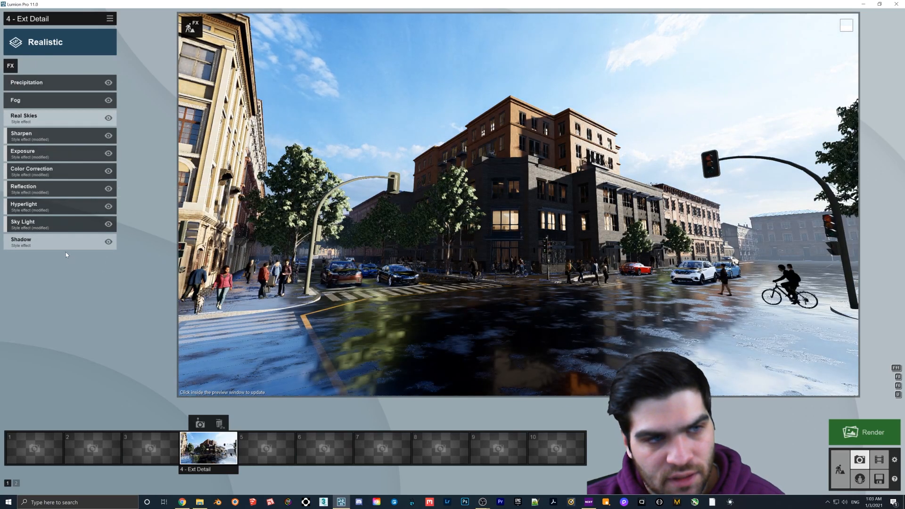
pyautogui.click(64, 241)
pyautogui.moveTo(23, 119); pyautogui.dragTo(25, 118)
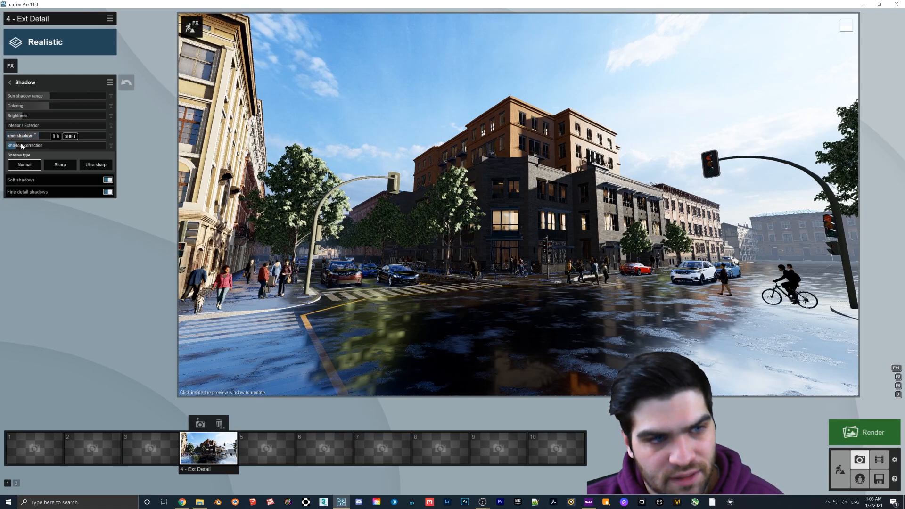
pyautogui.click(108, 180)
pyautogui.moveTo(48, 94); pyautogui.dragTo(87, 98)
pyautogui.click(522, 202)
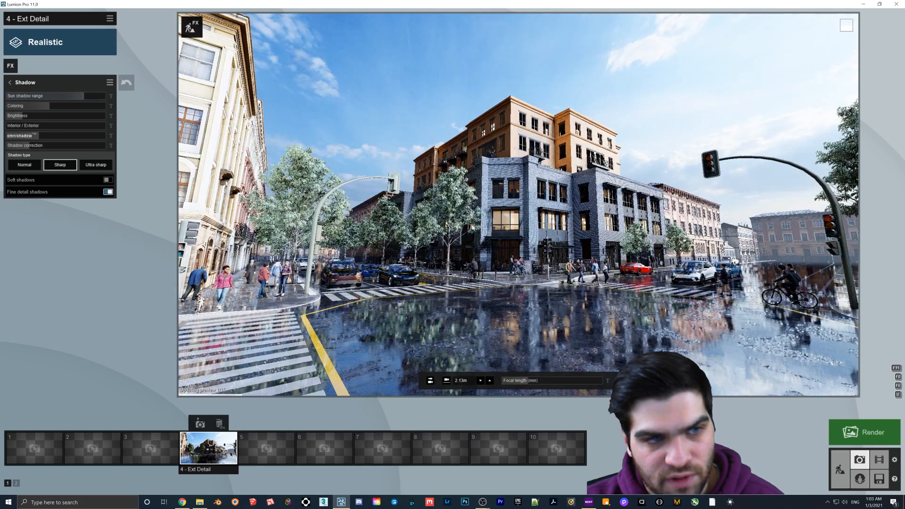
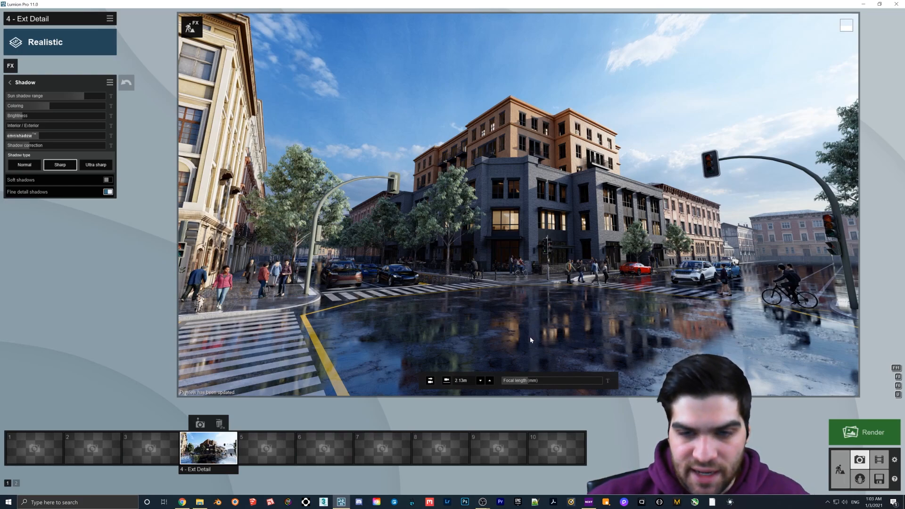
# Lower the Precipitation effect's phase to slightly below half and return to the effects list.
pyautogui.click(10, 82)
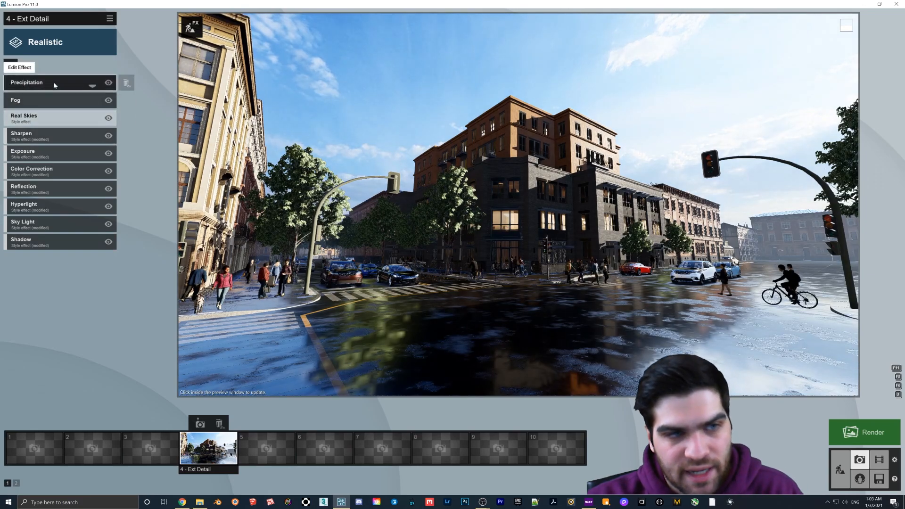
pyautogui.click(55, 83)
pyautogui.click(48, 107)
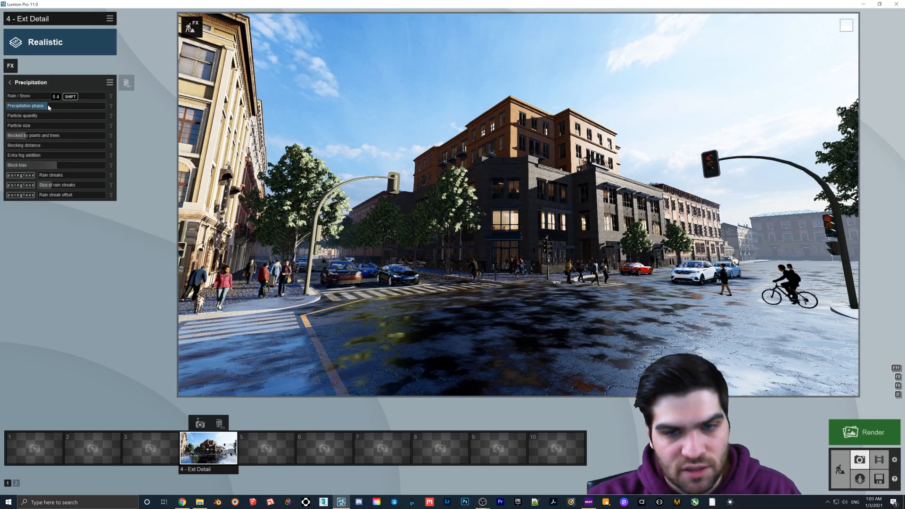
pyautogui.moveTo(49, 106); pyautogui.dragTo(51, 105)
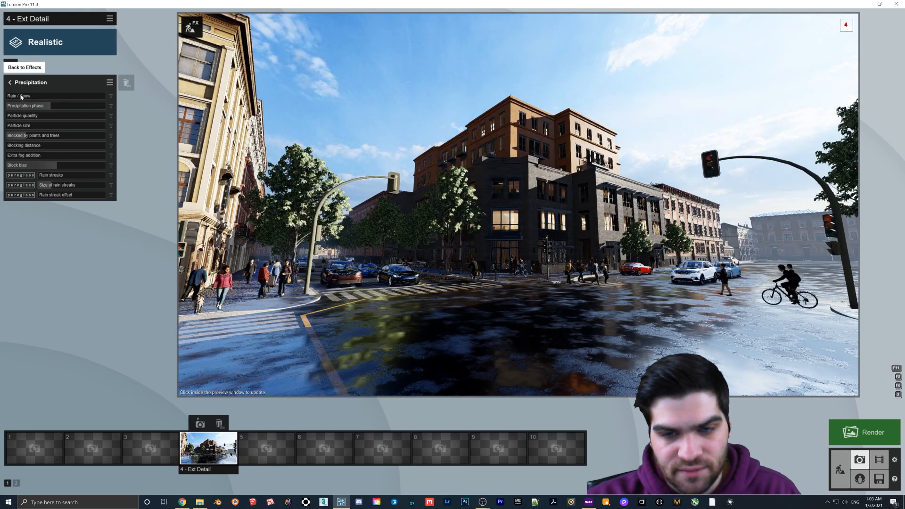
pyautogui.click(26, 87)
# Add a reflection plane on the street surface in the Reflection effect and set its preview quality to Normal.
pyautogui.click(42, 189)
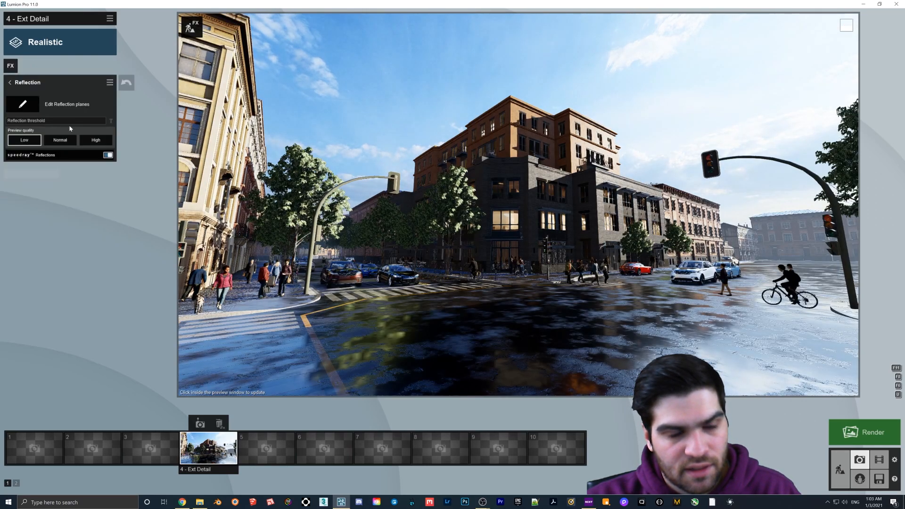
pyautogui.click(22, 104)
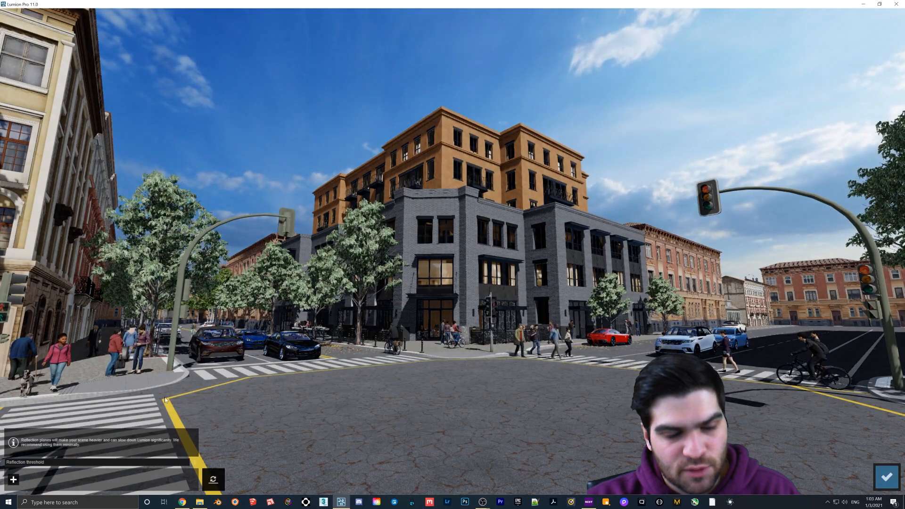
pyautogui.click(14, 480)
pyautogui.click(434, 441)
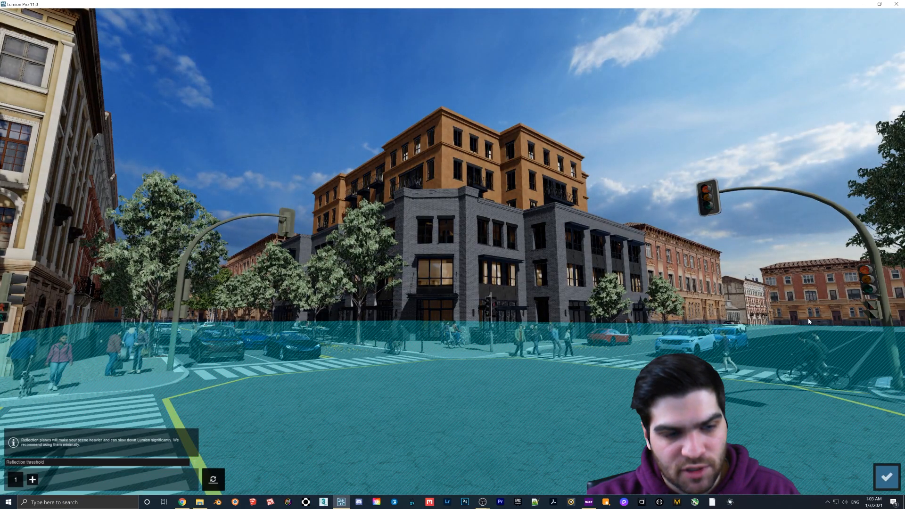
pyautogui.click(887, 477)
pyautogui.click(59, 140)
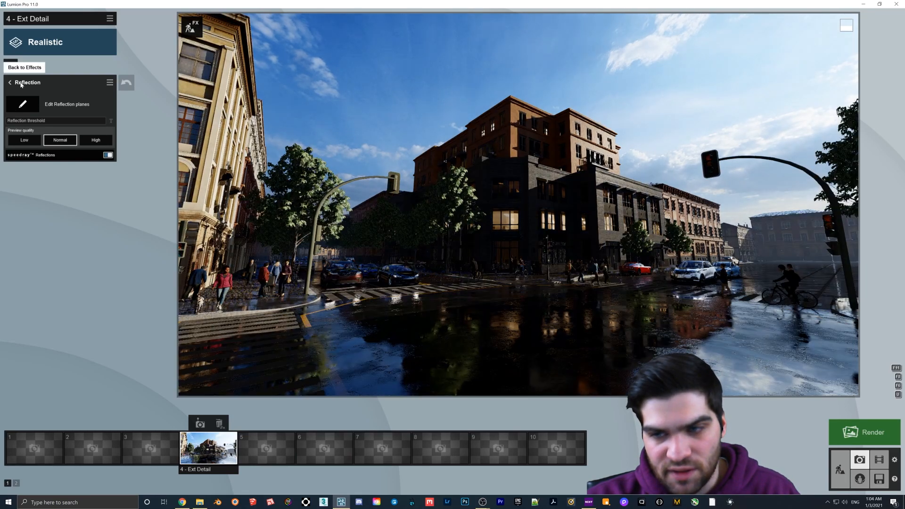
# Add the 2-Point Perspective camera effect to the photo and refresh the preview.
pyautogui.click(9, 82)
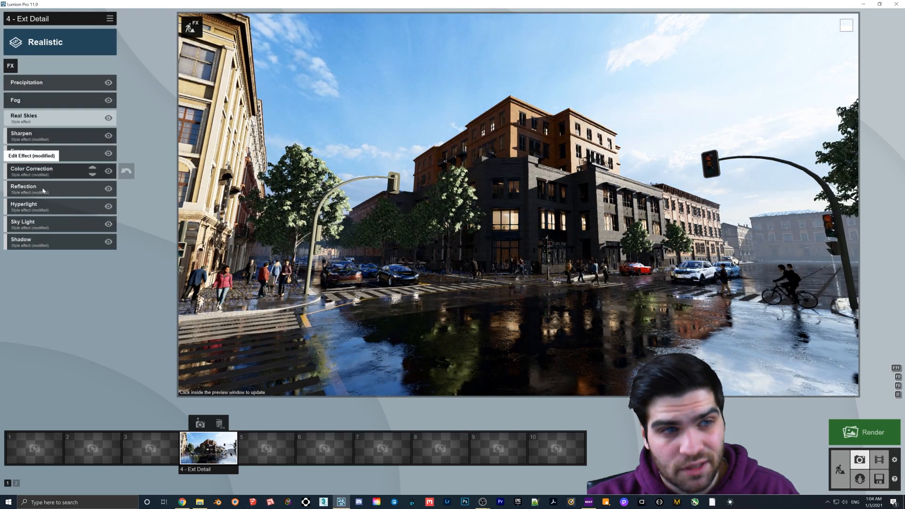
pyautogui.click(10, 65)
pyautogui.click(341, 229)
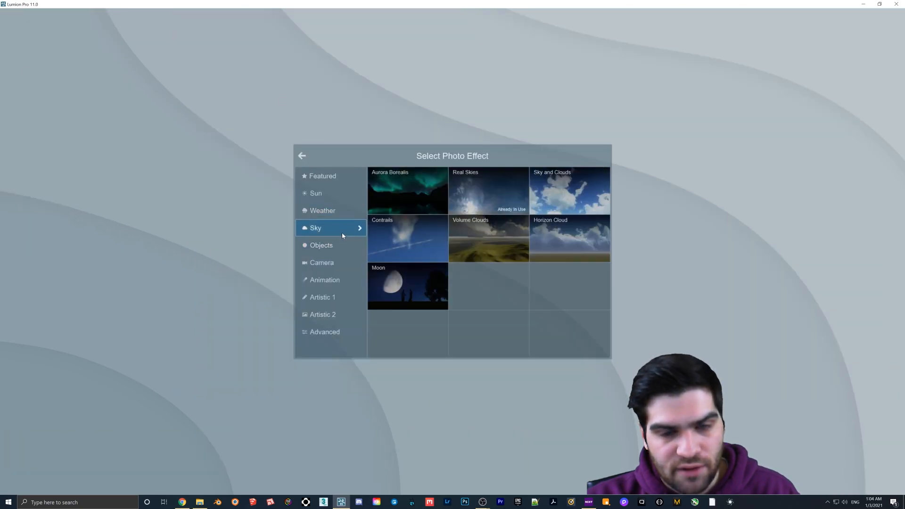
pyautogui.click(337, 246)
pyautogui.click(341, 263)
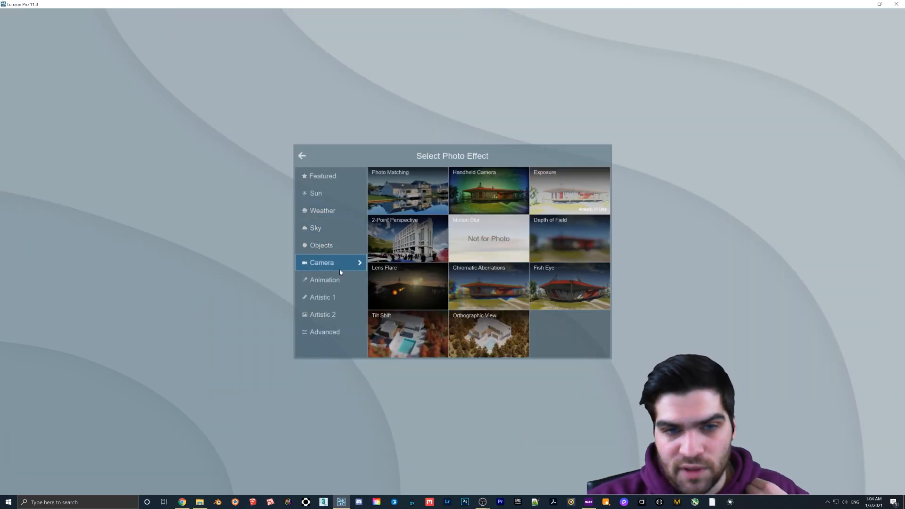
pyautogui.click(416, 250)
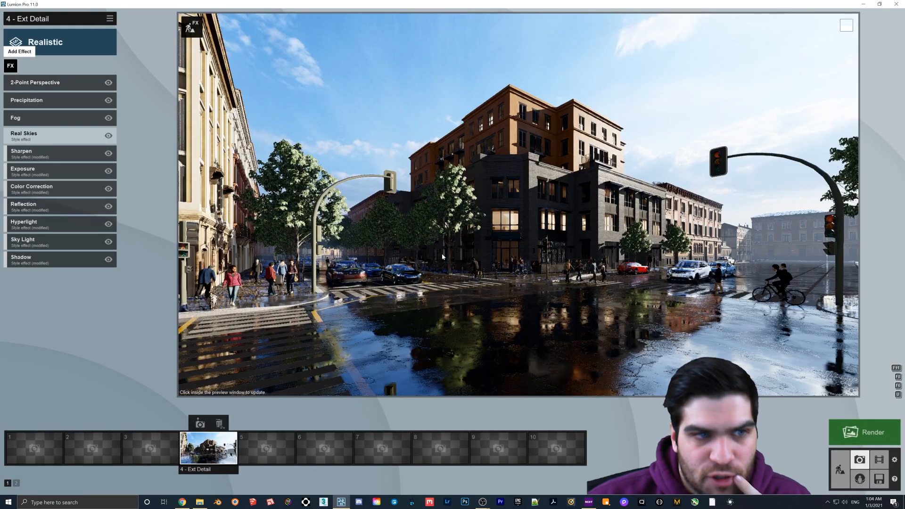
pyautogui.click(447, 239)
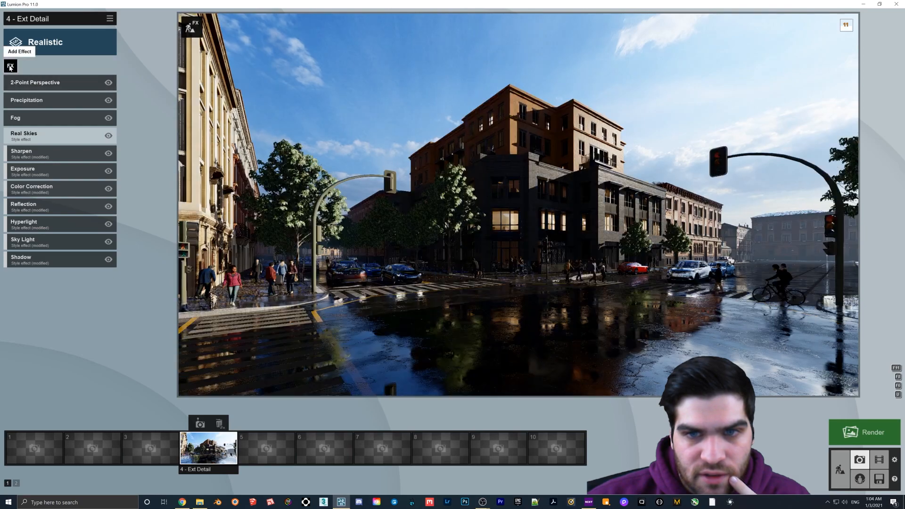
# Browse the photo effect categories and add the Vignette effect from the artistic effects.
pyautogui.click(6, 66)
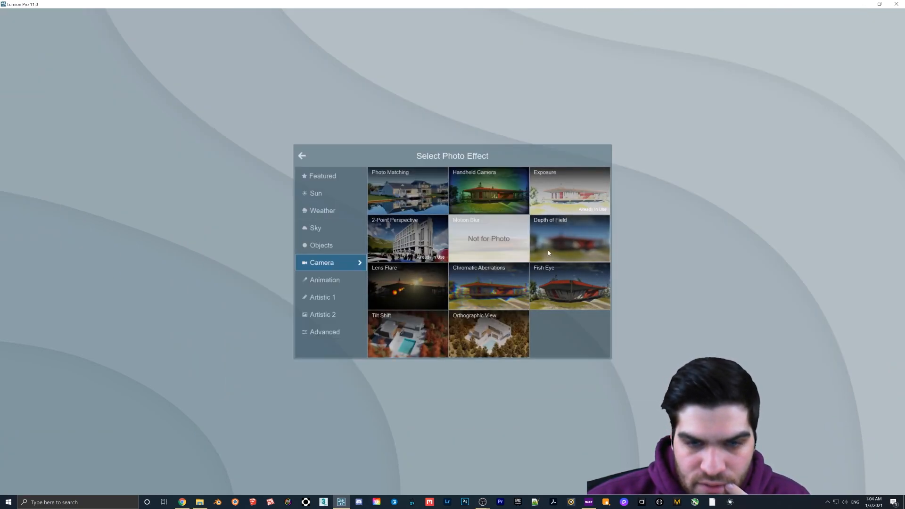
pyautogui.click(302, 156)
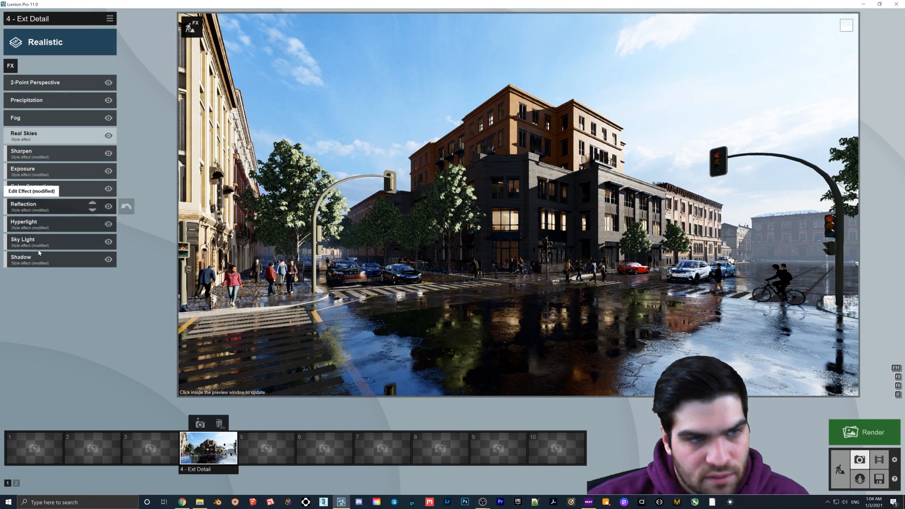
pyautogui.click(11, 66)
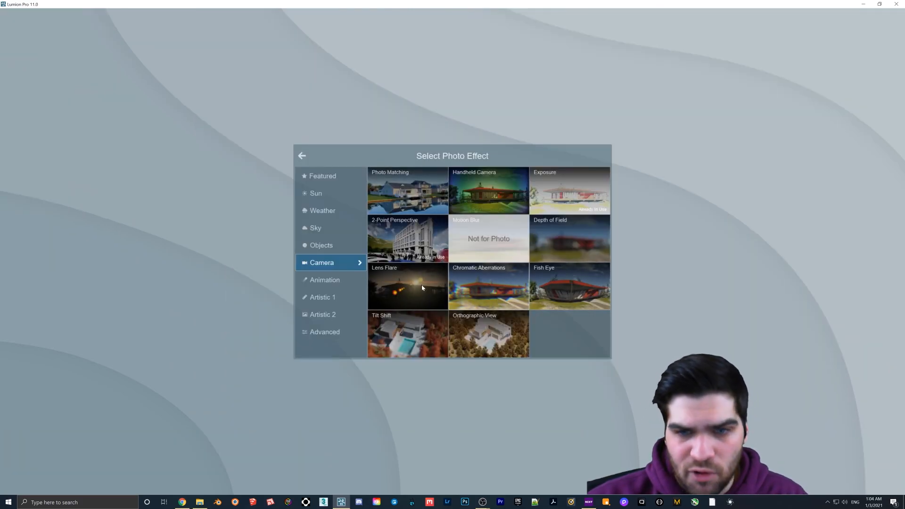
pyautogui.click(320, 279)
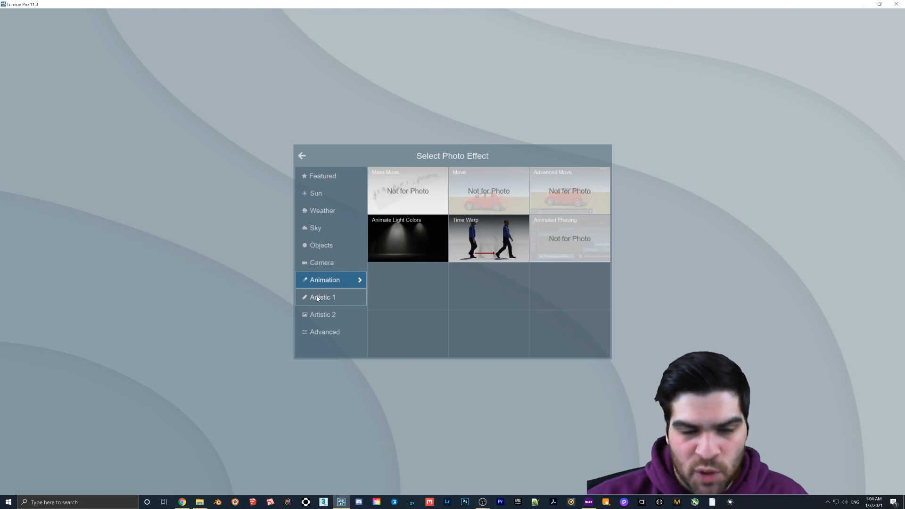
pyautogui.click(319, 298)
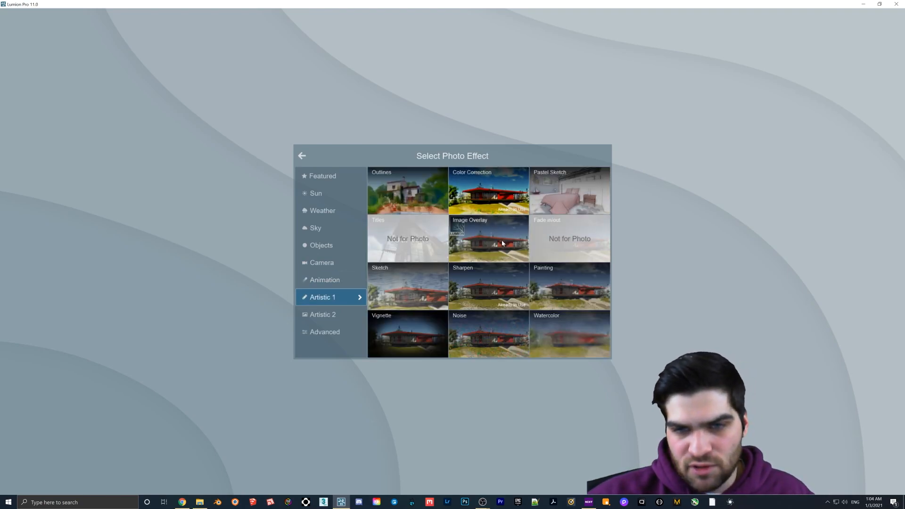
pyautogui.click(314, 315)
pyautogui.click(345, 300)
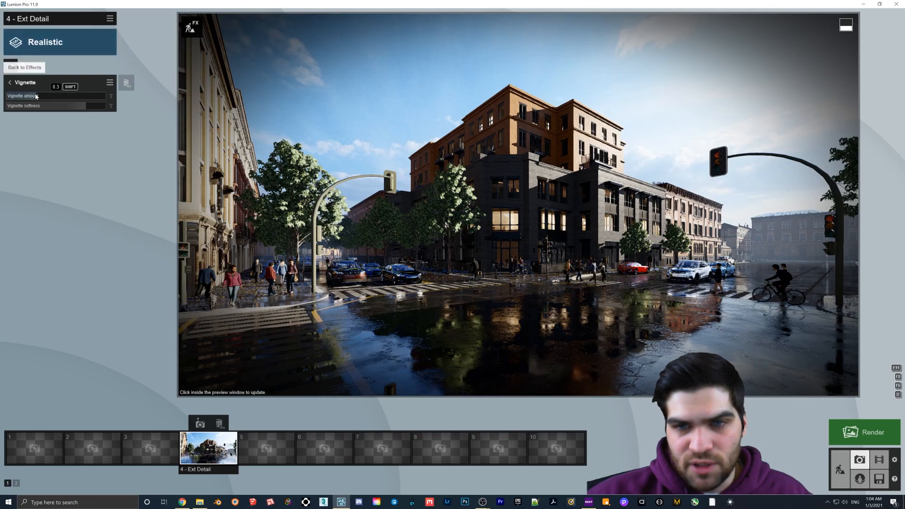
# Reduce the vignette amount to about 0.1 and refresh the preview.
pyautogui.click(16, 99)
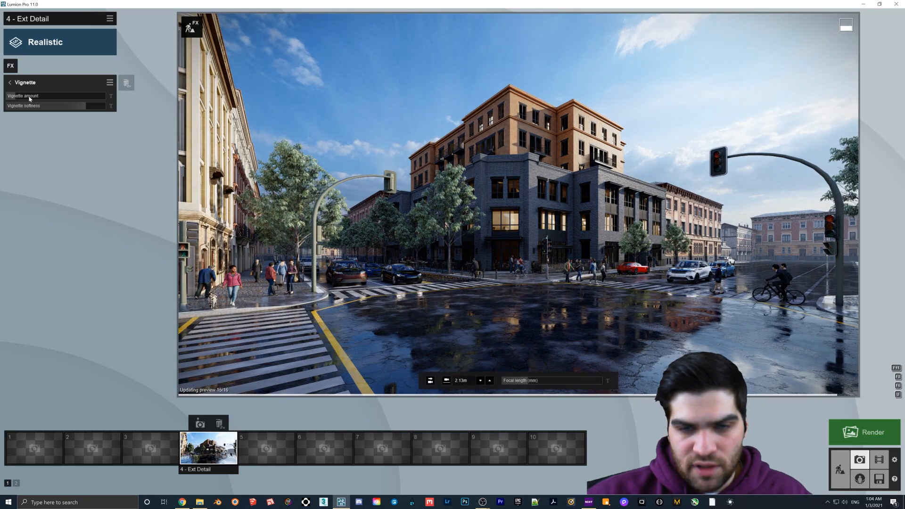
pyautogui.click(16, 97)
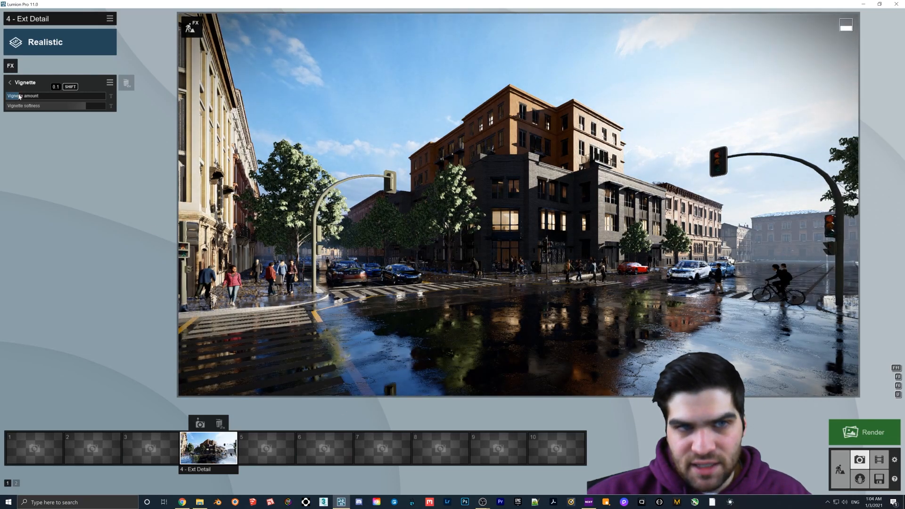
pyautogui.click(601, 304)
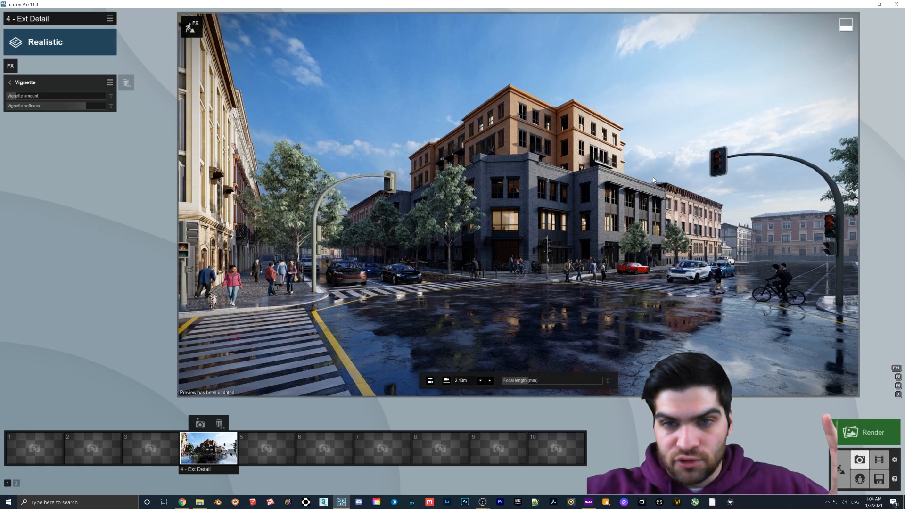
# Lower the vignette softness slightly and return to the list of effects.
pyautogui.moveTo(77, 104)
pyautogui.mouseDown()
pyautogui.moveTo(139, 104)
pyautogui.moveTo(29, 110)
pyautogui.moveTo(84, 112)
pyautogui.mouseUp()
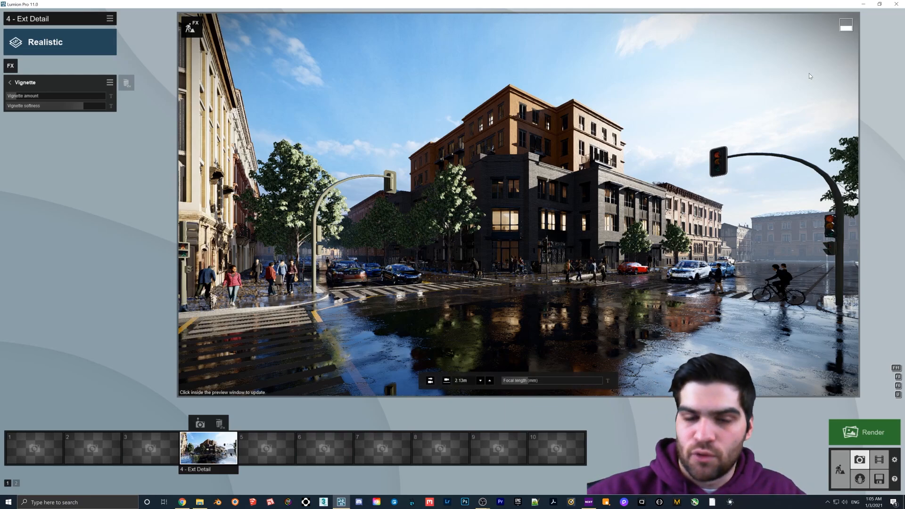
pyautogui.click(9, 83)
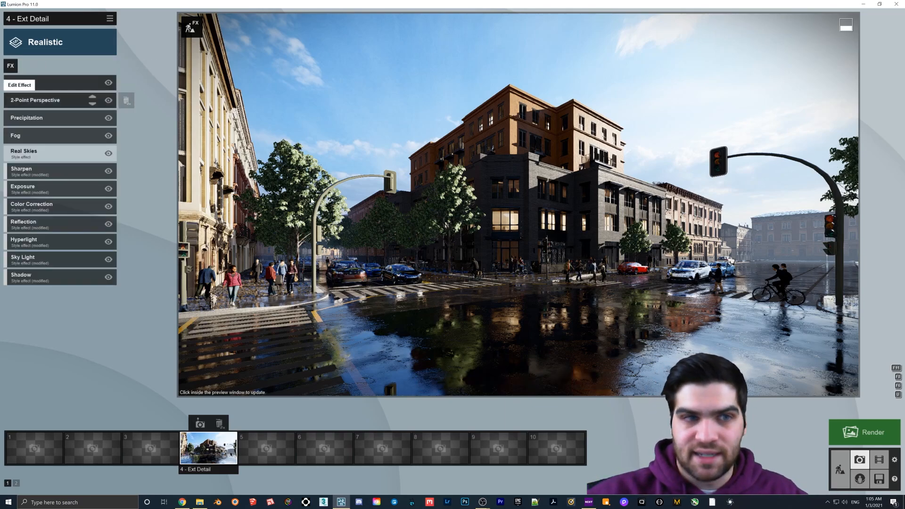
# Add the Bloom effect from the second artistic category to the photo and give it a low amount.
pyautogui.click(10, 65)
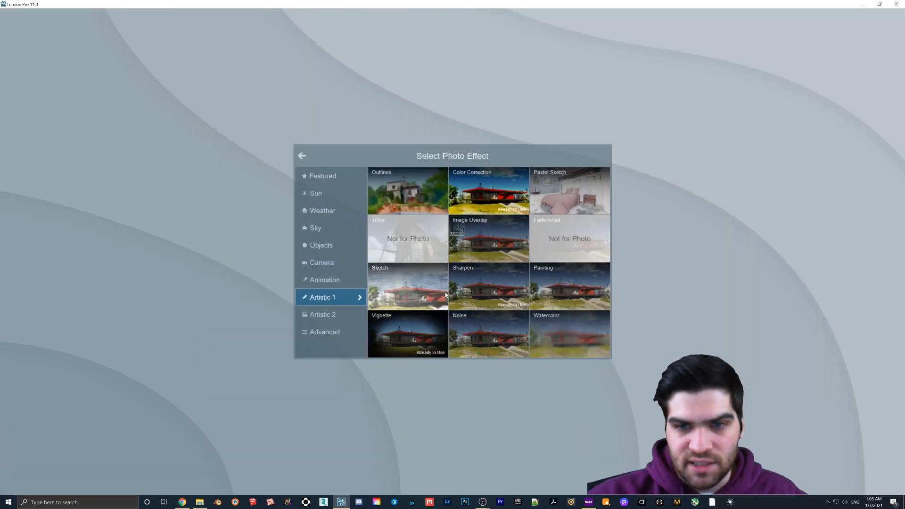
pyautogui.click(322, 315)
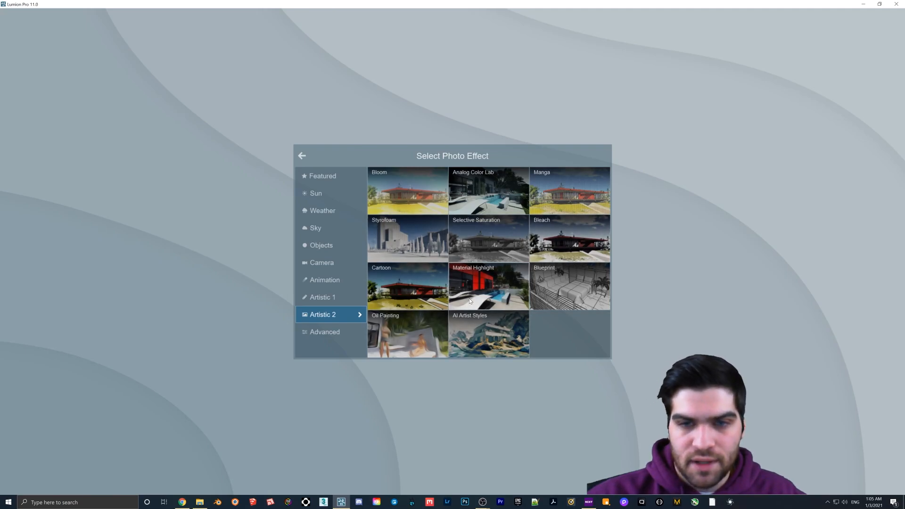
pyautogui.click(420, 203)
pyautogui.moveTo(38, 96); pyautogui.dragTo(25, 97)
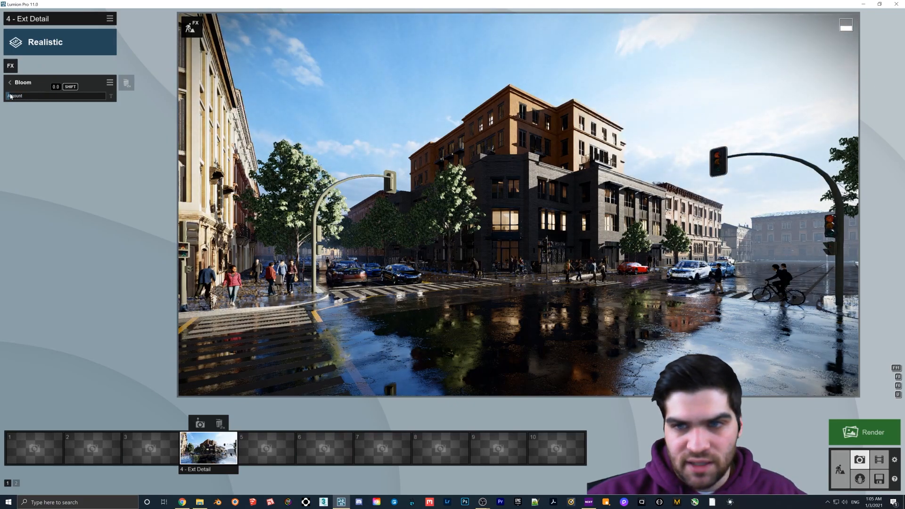
pyautogui.moveTo(1, 99); pyautogui.dragTo(28, 97)
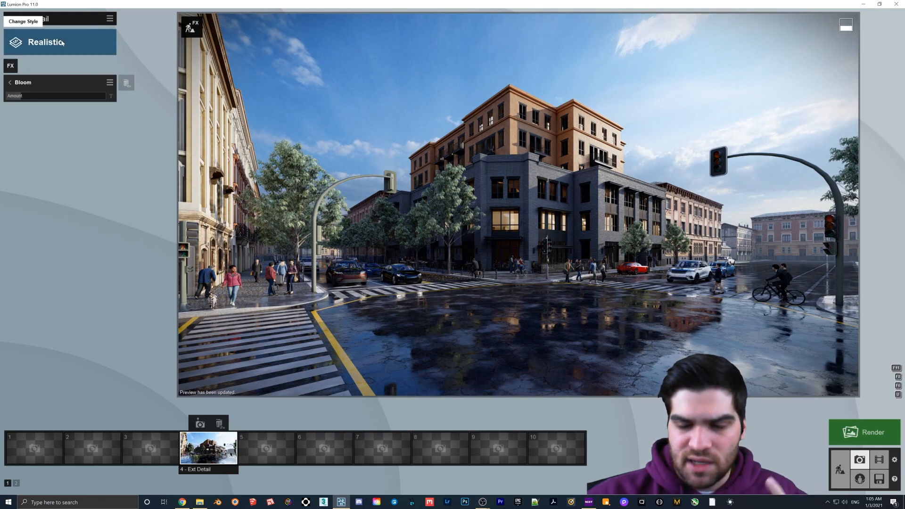
# Add the Print Poster Enhancer effect from the advanced category and refresh the preview.
pyautogui.click(10, 82)
pyautogui.click(11, 67)
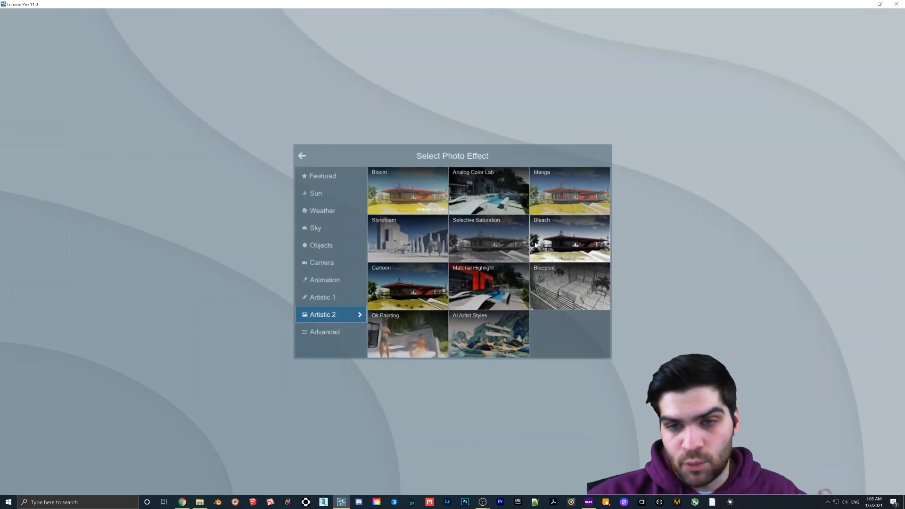
pyautogui.click(339, 332)
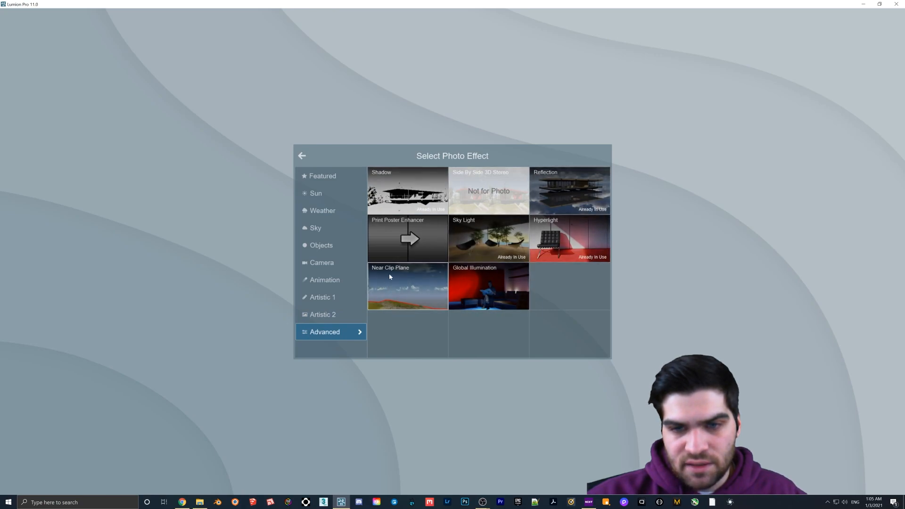
pyautogui.click(417, 205)
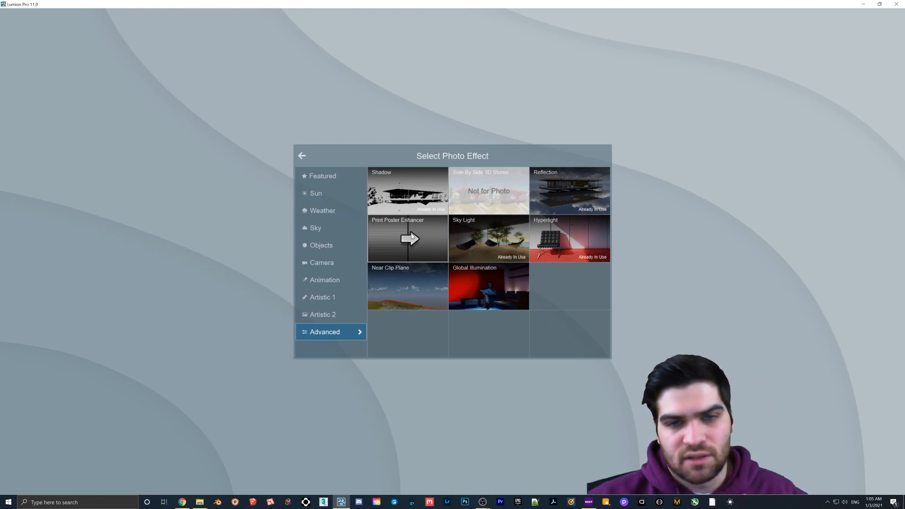
pyautogui.click(412, 233)
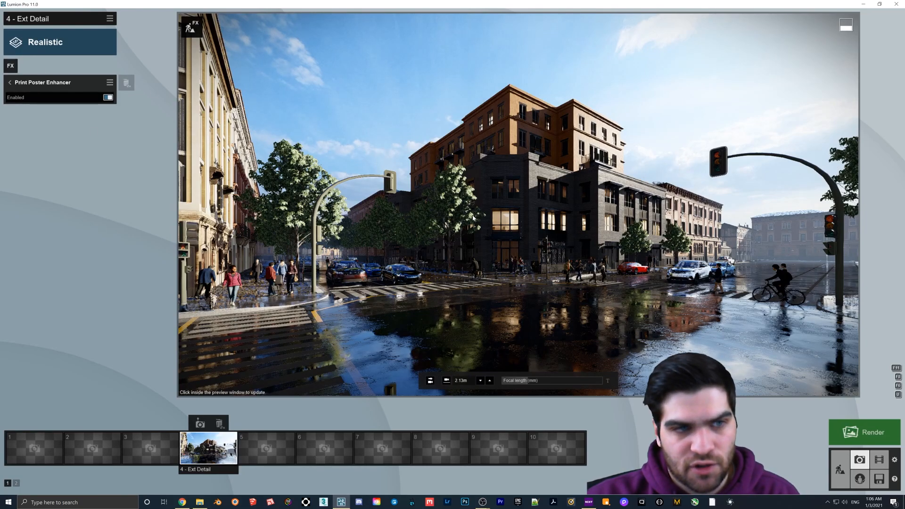
pyautogui.click(471, 323)
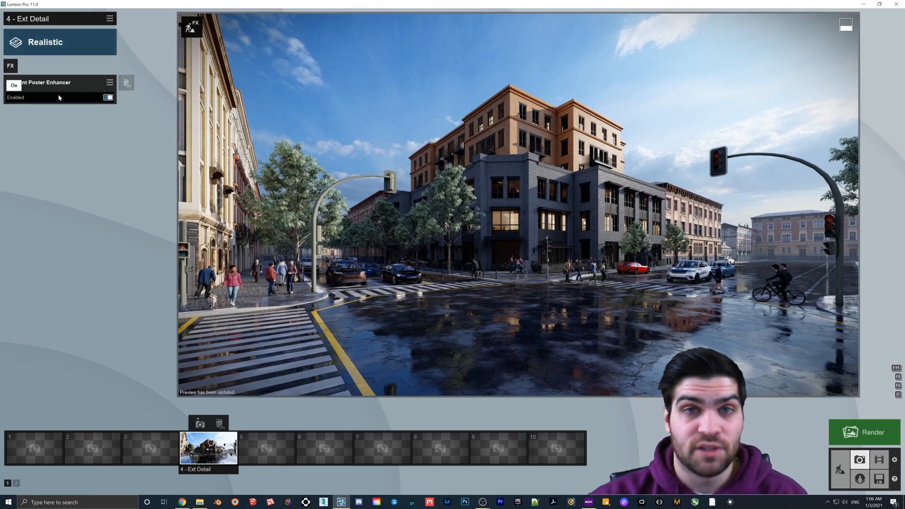
# Try the Orthographic View camera effect by enabling it and adjusting its near and far clip.
pyautogui.click(19, 83)
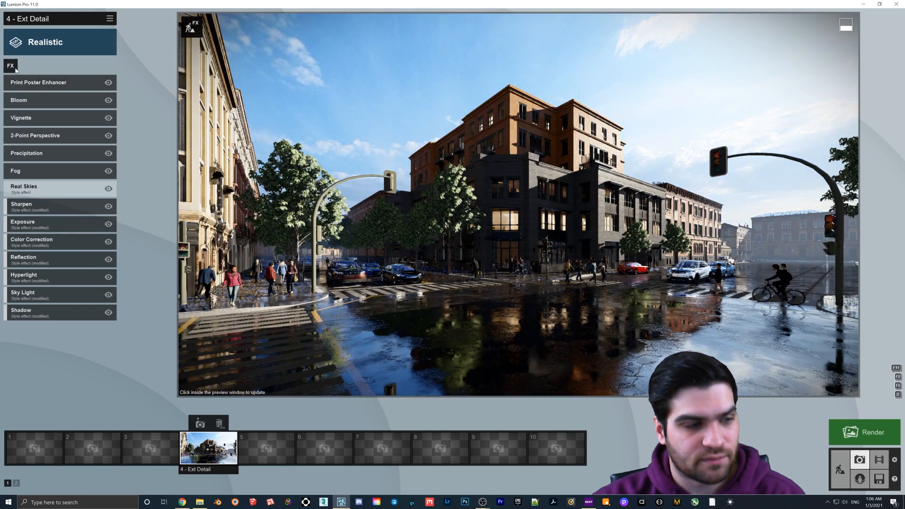
pyautogui.click(11, 67)
pyautogui.click(325, 181)
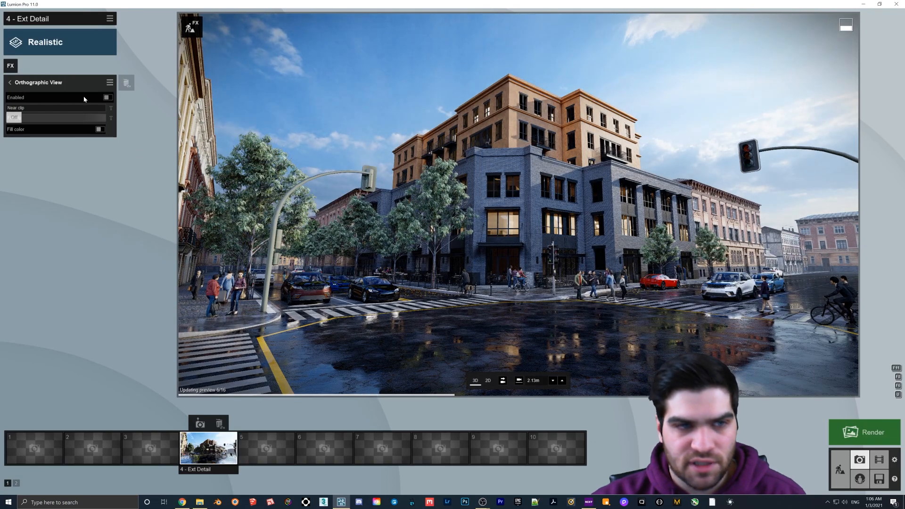
pyautogui.click(85, 98)
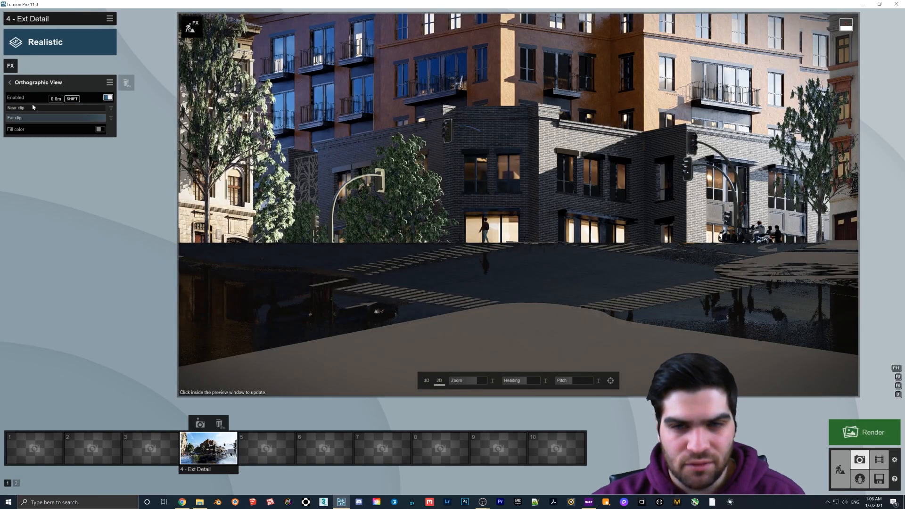
pyautogui.moveTo(38, 109); pyautogui.dragTo(10, 111)
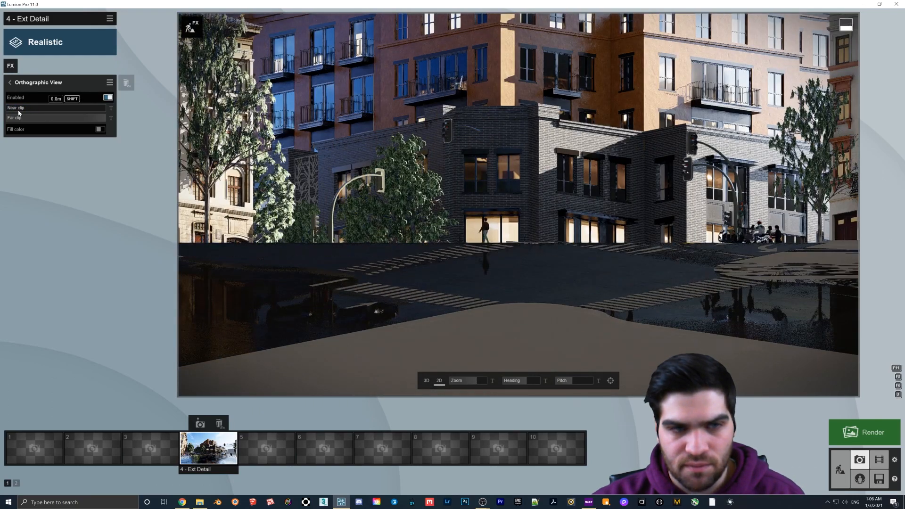
pyautogui.moveTo(80, 119); pyautogui.dragTo(165, 120)
# Reorient the orthographic 2D view of the building, remove the Orthographic View effect and refresh the preview.
pyautogui.moveTo(556, 253); pyautogui.dragTo(555, 221, button='right')
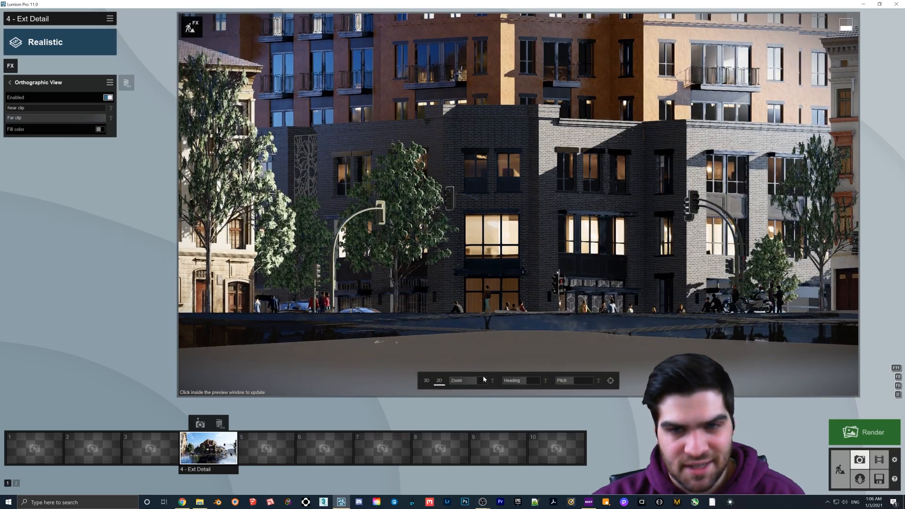
pyautogui.moveTo(526, 383); pyautogui.dragTo(580, 383)
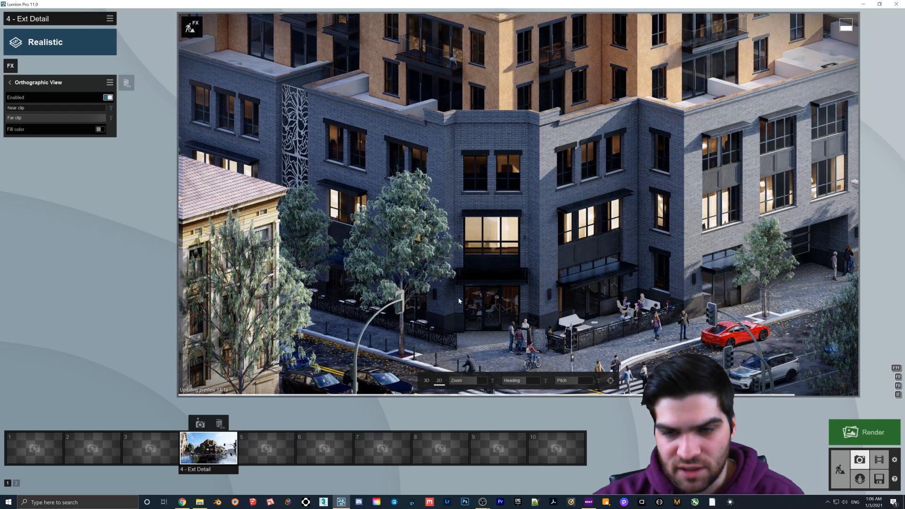
pyautogui.doubleClick(131, 86)
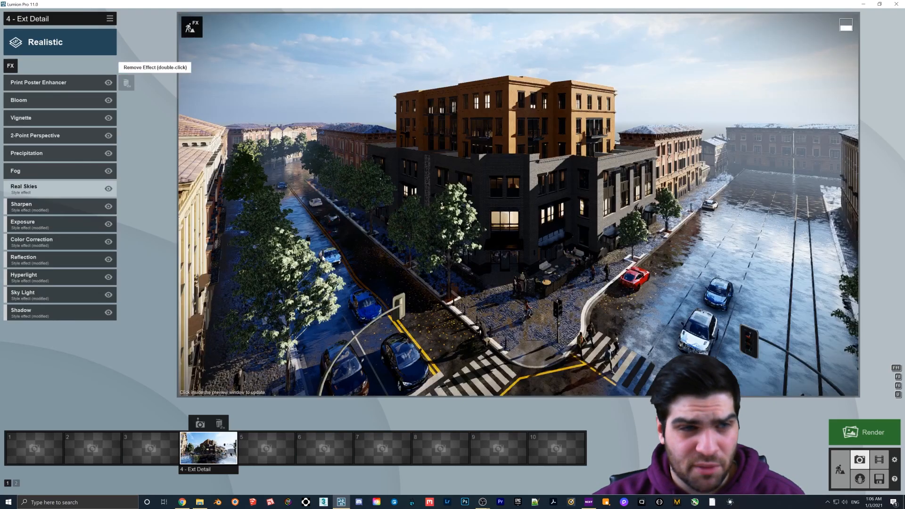
pyautogui.click(462, 288)
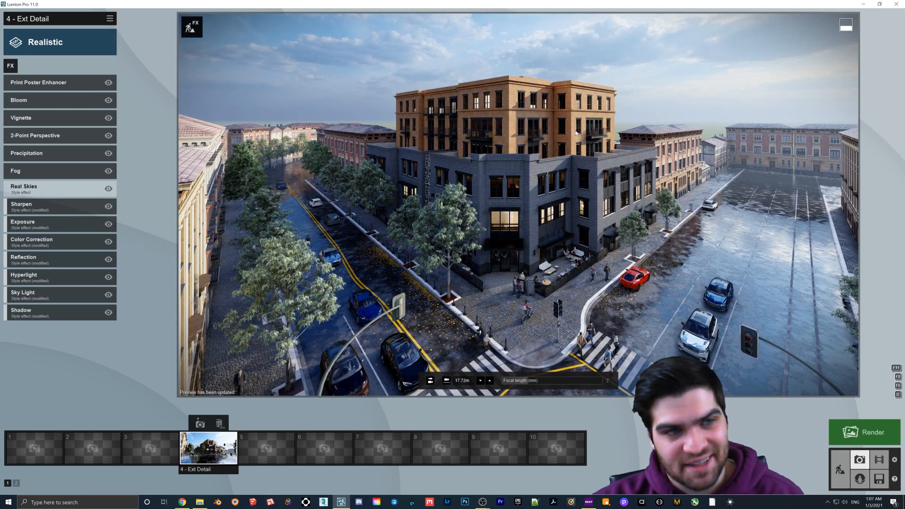
# Lower the camera to a height of about 14 m, refresh the preview, and recall the saved Ext Detail view.
pyautogui.click(481, 381)
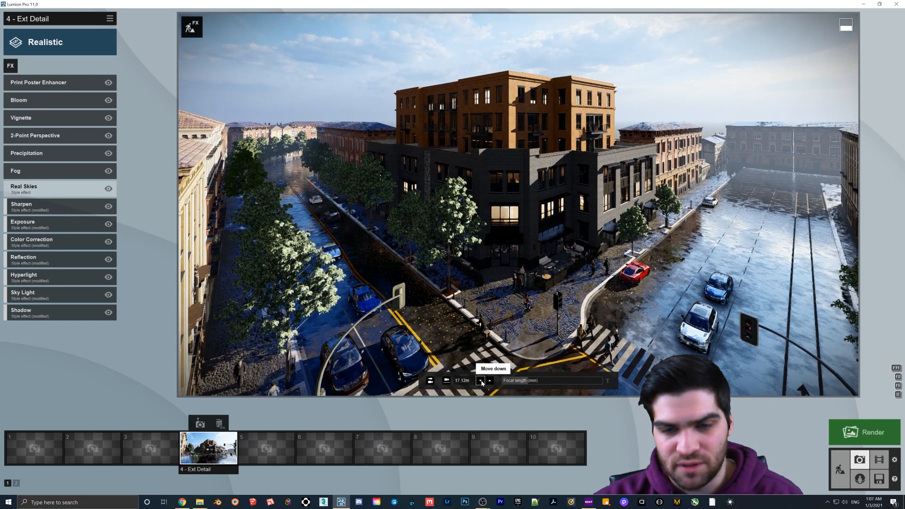
pyautogui.click(481, 381)
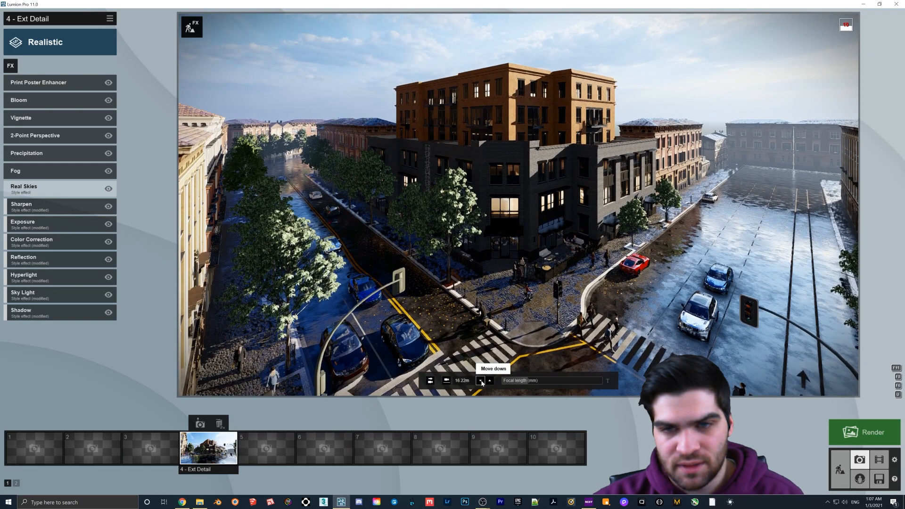
pyautogui.click(482, 381)
pyautogui.click(481, 381)
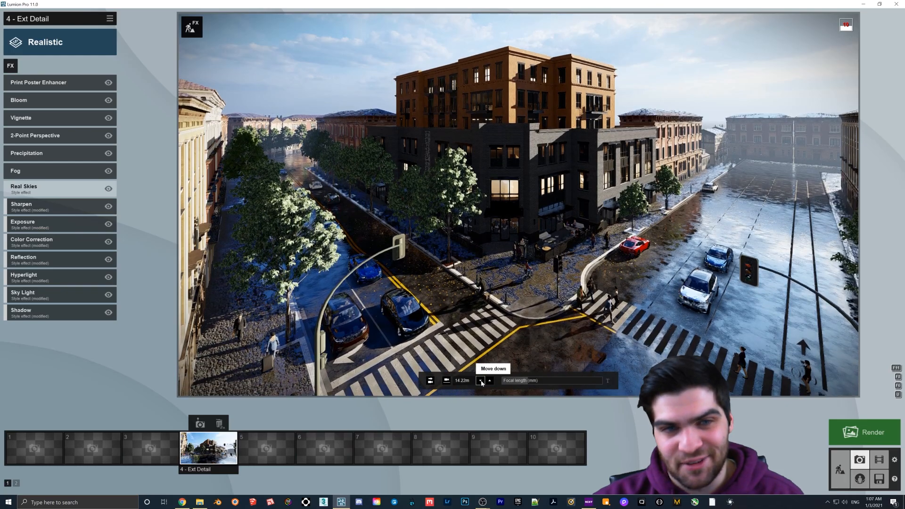
pyautogui.click(566, 223)
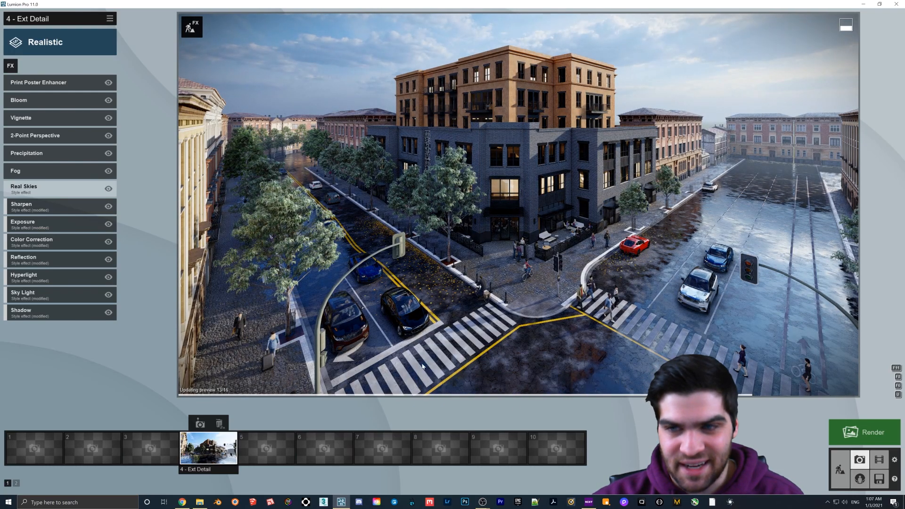
pyautogui.click(204, 462)
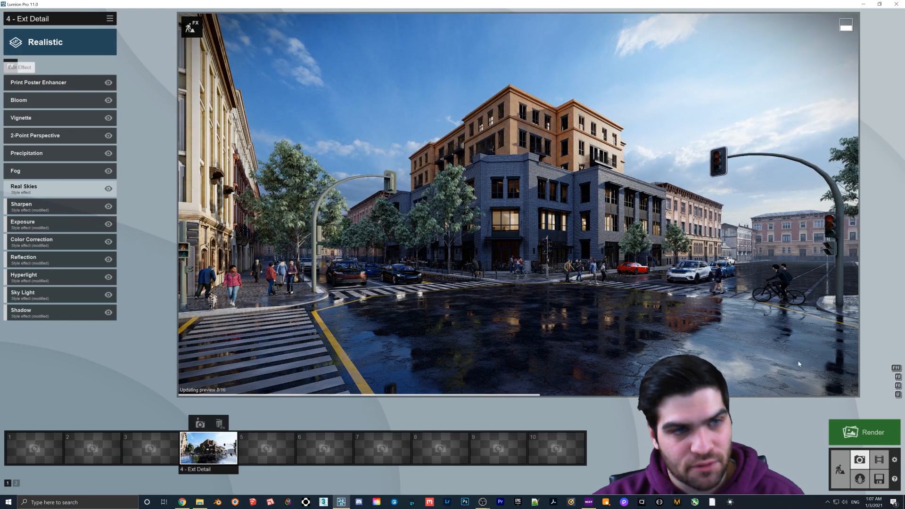
# Render the current shot at Desktop size 1920x1080 as a JPG named exterior in the Desktop folder, and close the finished render.
pyautogui.click(861, 434)
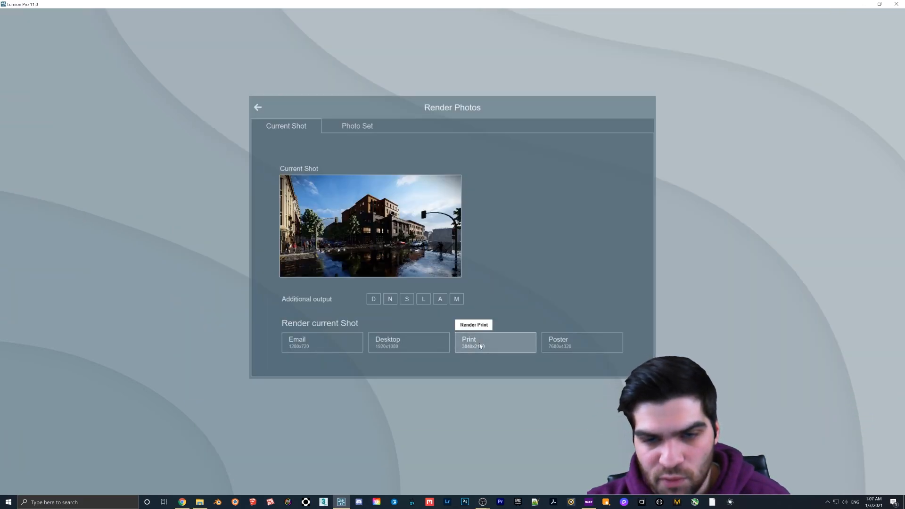
pyautogui.click(435, 341)
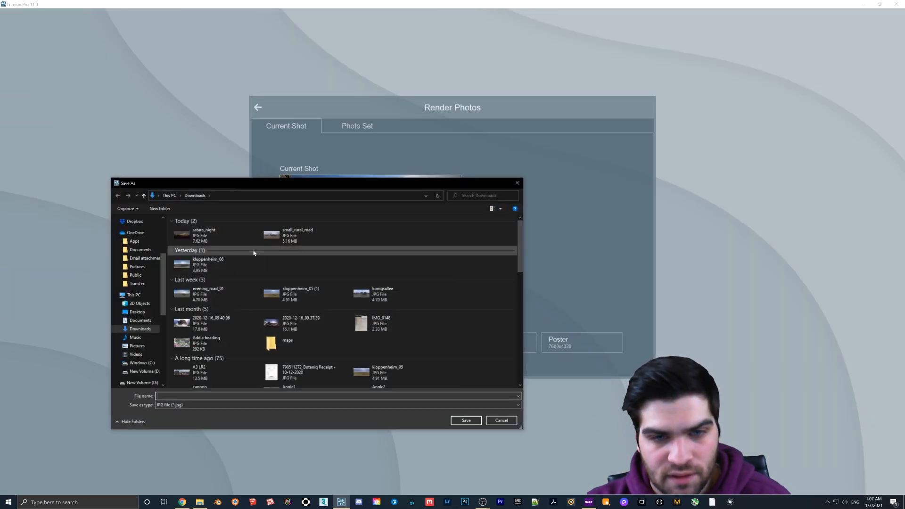
pyautogui.scroll(4, 127, 249)
pyautogui.click(142, 236)
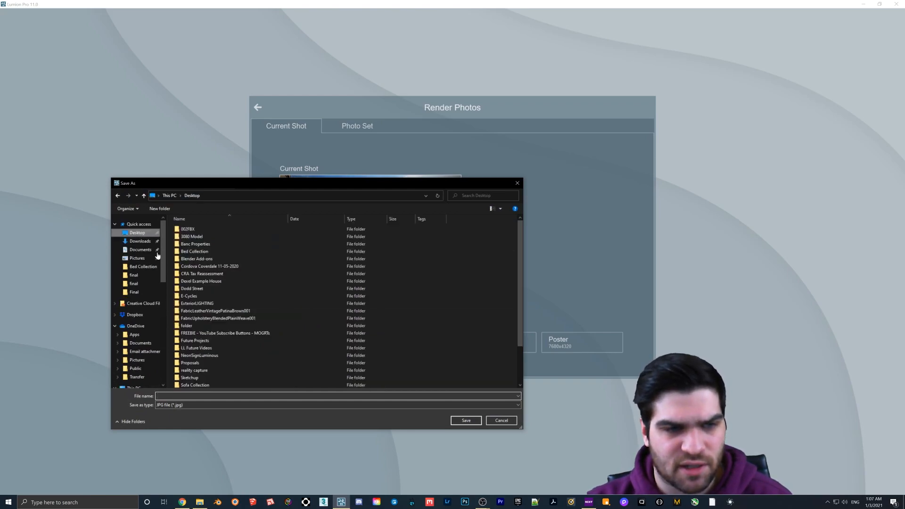
pyautogui.click(192, 396)
pyautogui.write('ext')
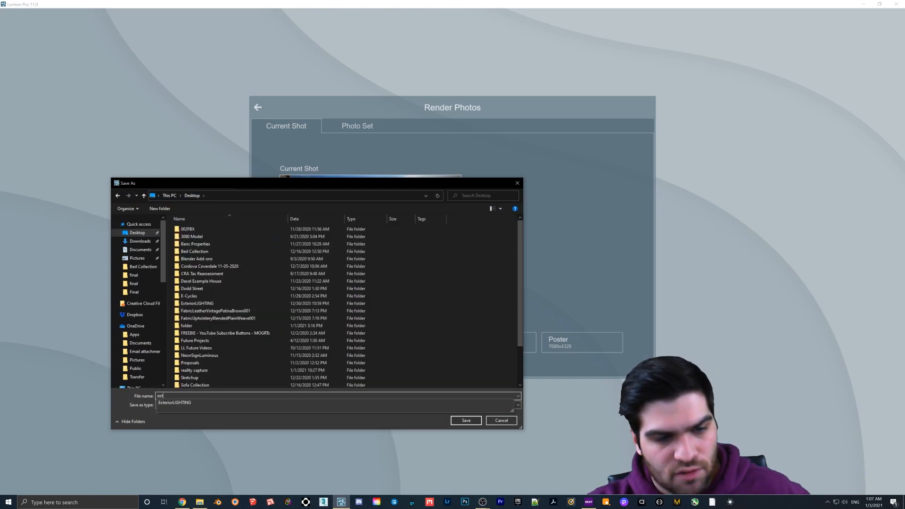
pyautogui.write('erior')
pyautogui.press('Return')
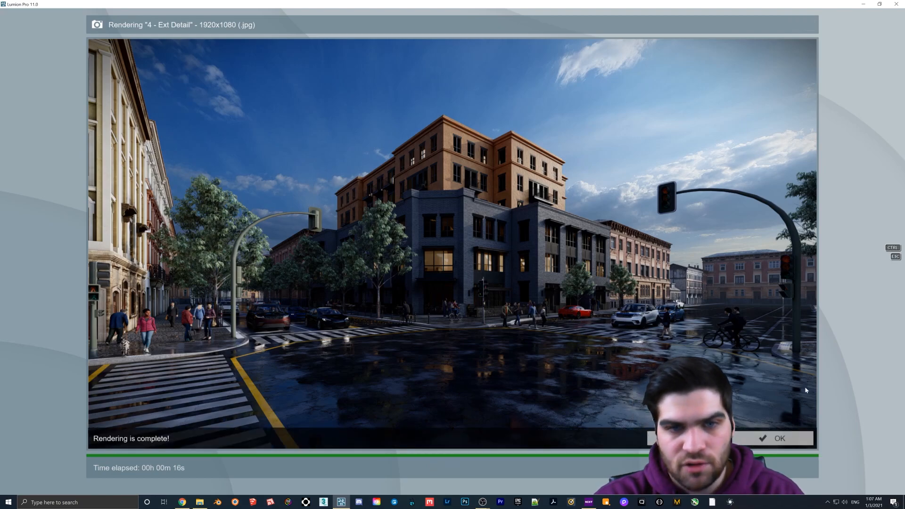
pyautogui.click(780, 438)
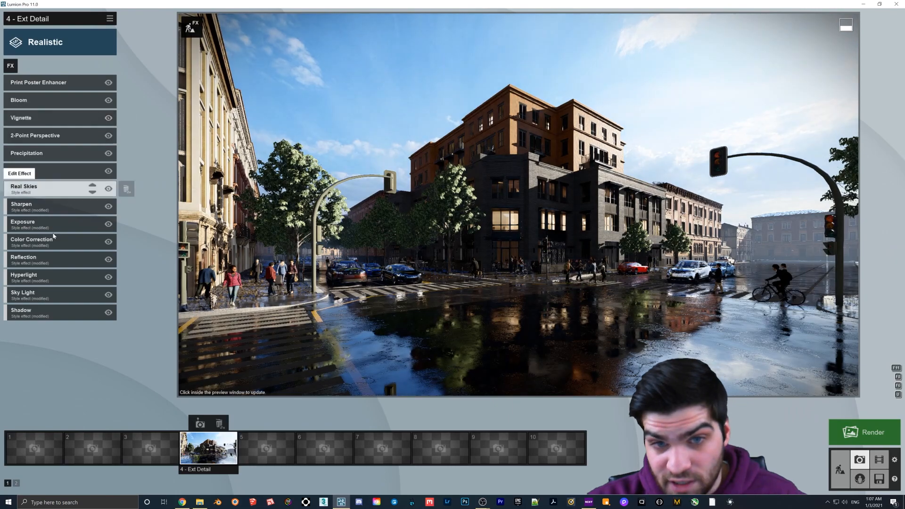
# Set the Sky Light brightness to 1.0 with Ultra render quality and refresh the preview.
pyautogui.click(38, 295)
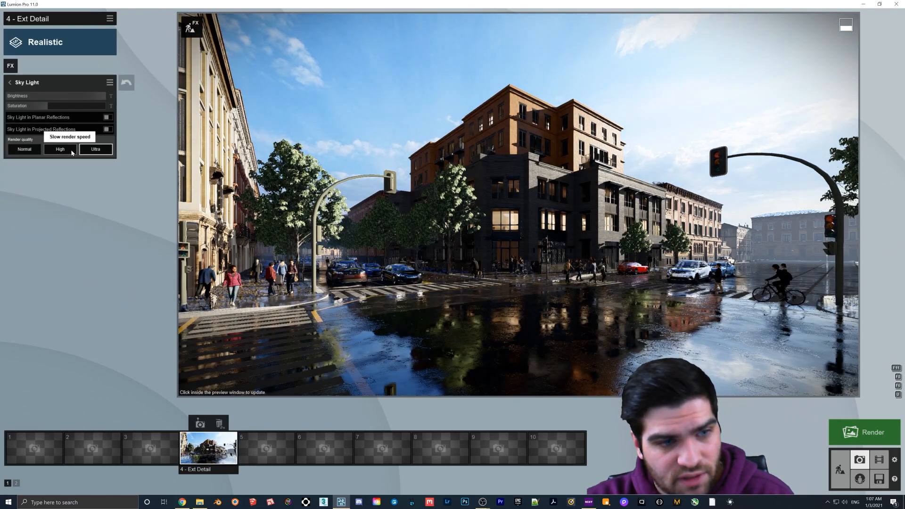
pyautogui.click(24, 149)
pyautogui.moveTo(73, 97); pyautogui.dragTo(65, 98)
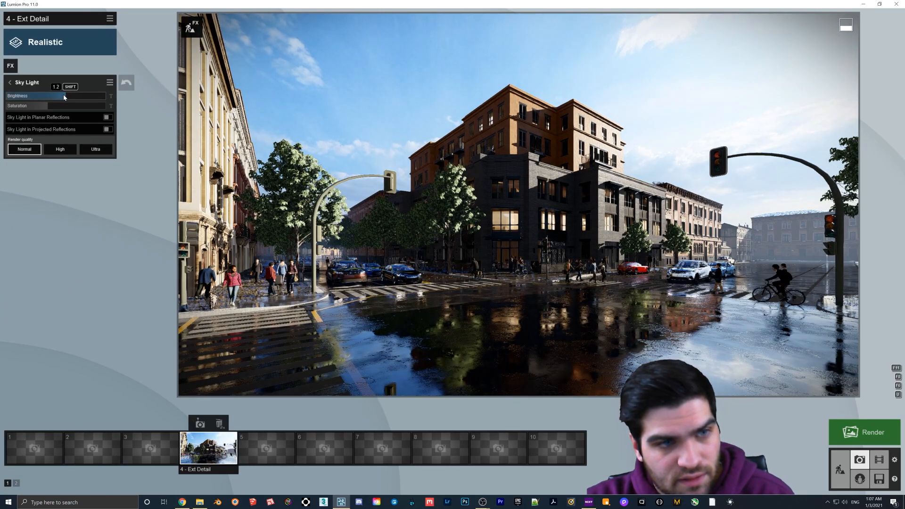
pyautogui.click(96, 149)
pyautogui.click(58, 95)
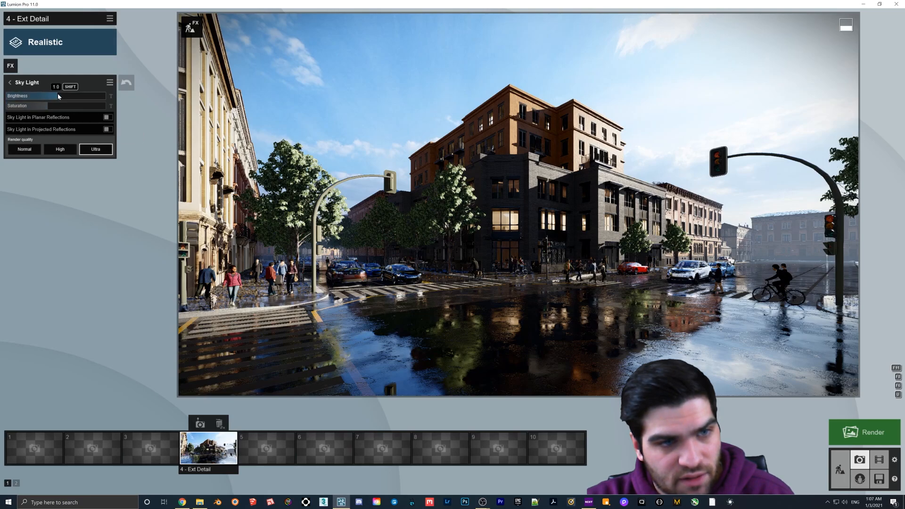
pyautogui.click(482, 247)
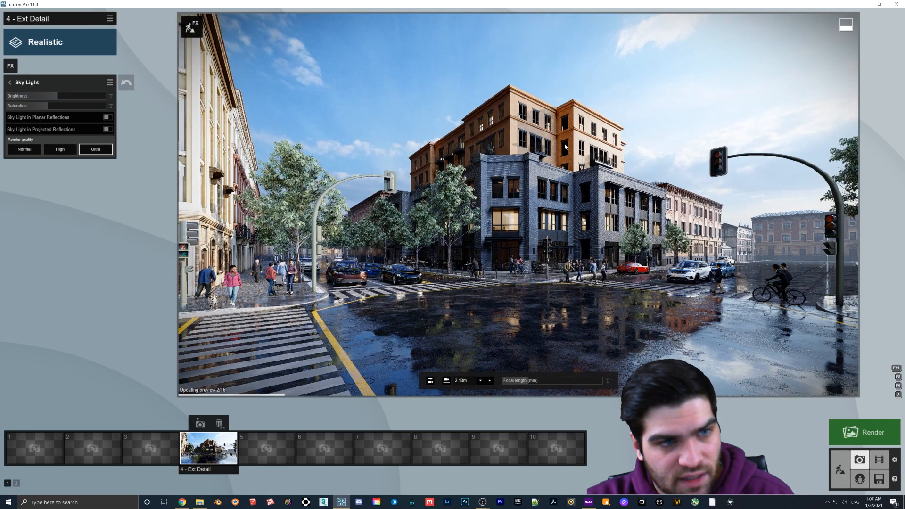
# Set the Bloom effect's amount to 0.1.
pyautogui.click(11, 83)
pyautogui.click(20, 99)
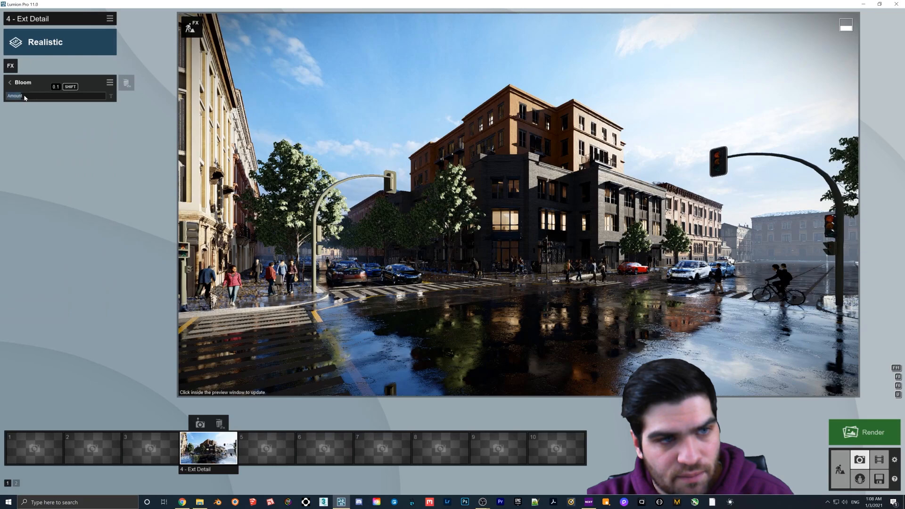
# Set the Exposure effect to 0.6.
pyautogui.click(10, 82)
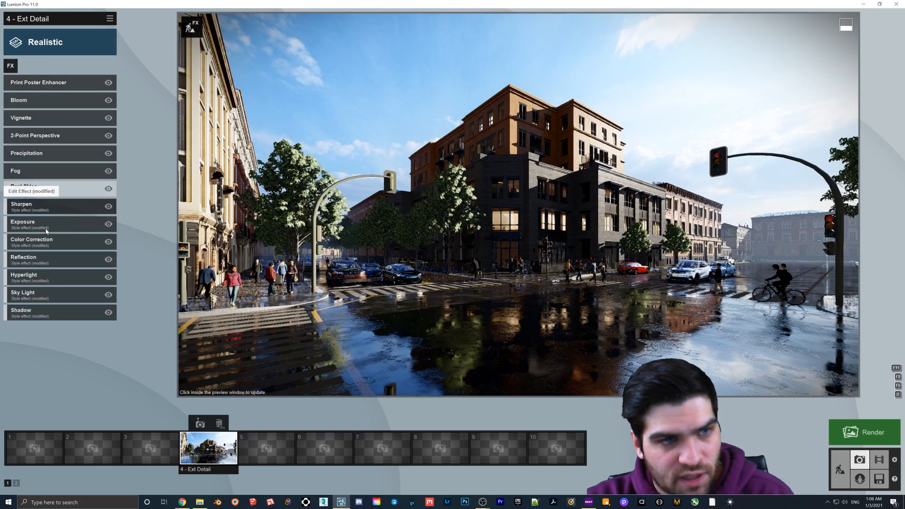
pyautogui.click(28, 210)
pyautogui.moveTo(51, 96); pyautogui.dragTo(66, 98)
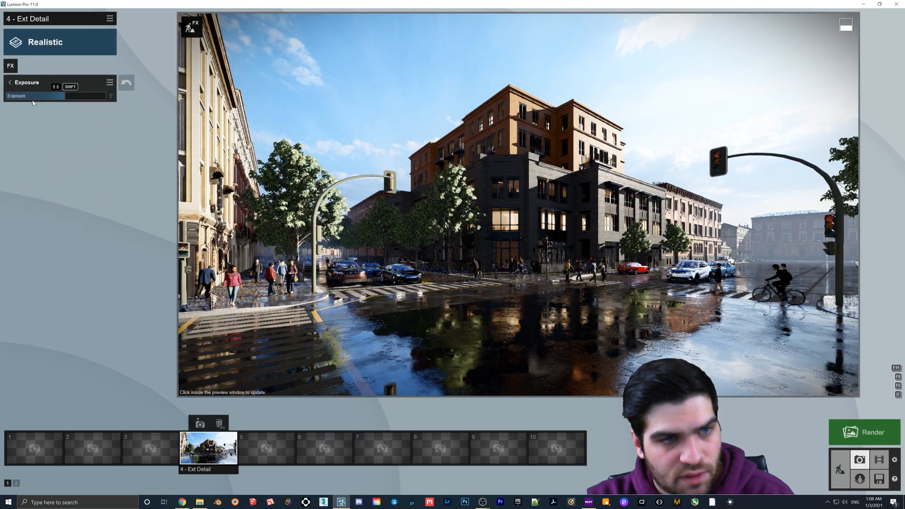
# Raise the Hyperlight effect's amount to its maximum, refresh the preview, and return to the effects list.
pyautogui.click(10, 83)
pyautogui.click(21, 275)
pyautogui.moveTo(76, 96); pyautogui.dragTo(106, 96)
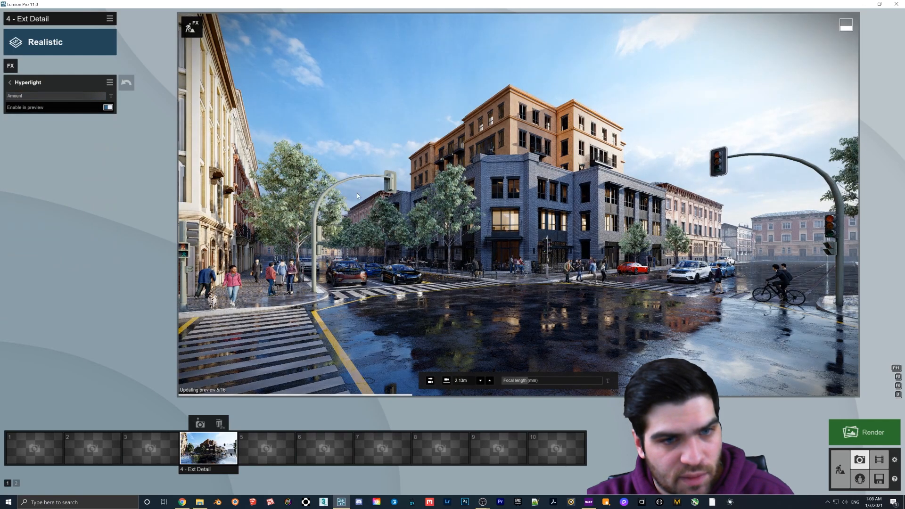
pyautogui.click(21, 86)
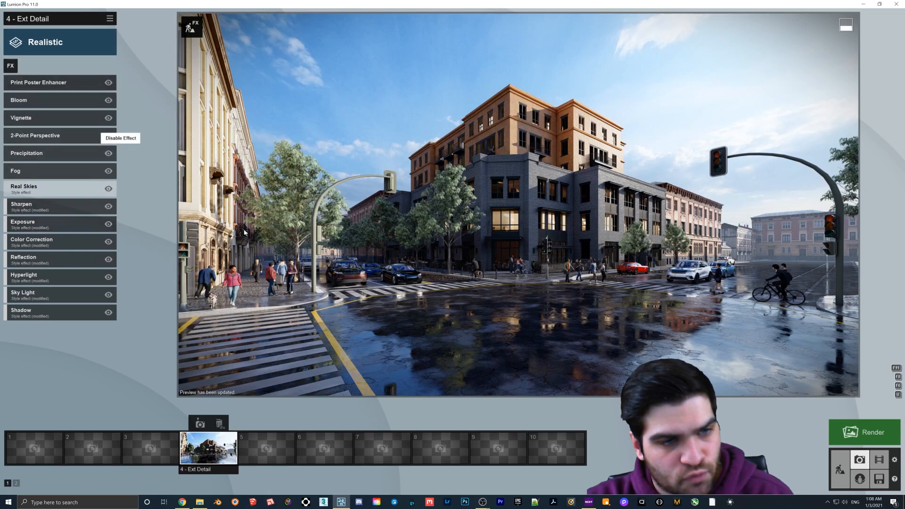
# Render the current shot at 1920x1080 as exterior2.jpg in the Desktop folder, start Photoshop, and close the finished render.
pyautogui.click(864, 433)
pyautogui.click(413, 338)
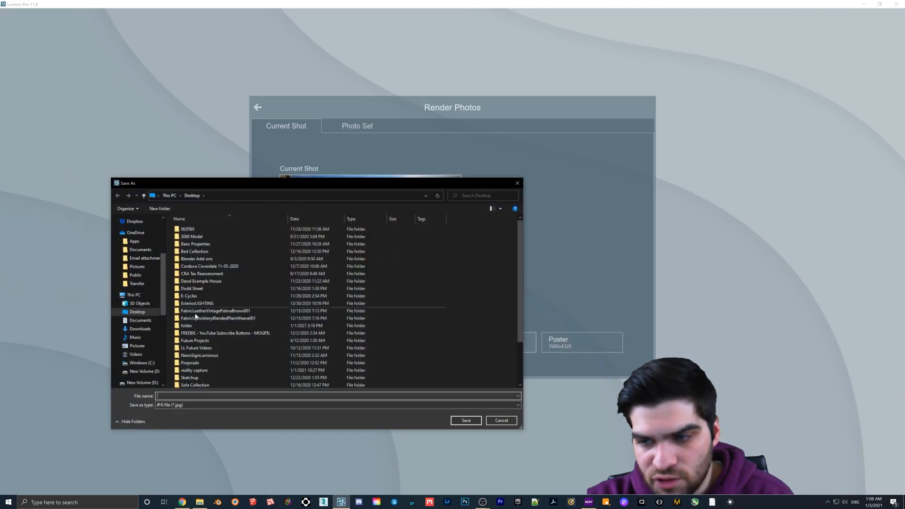
pyautogui.write('2')
pyautogui.press('Return')
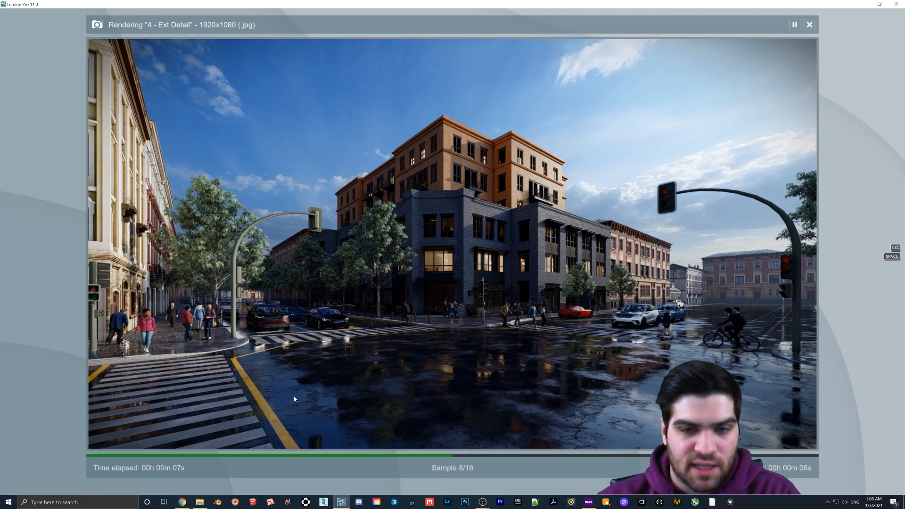
pyautogui.click(464, 503)
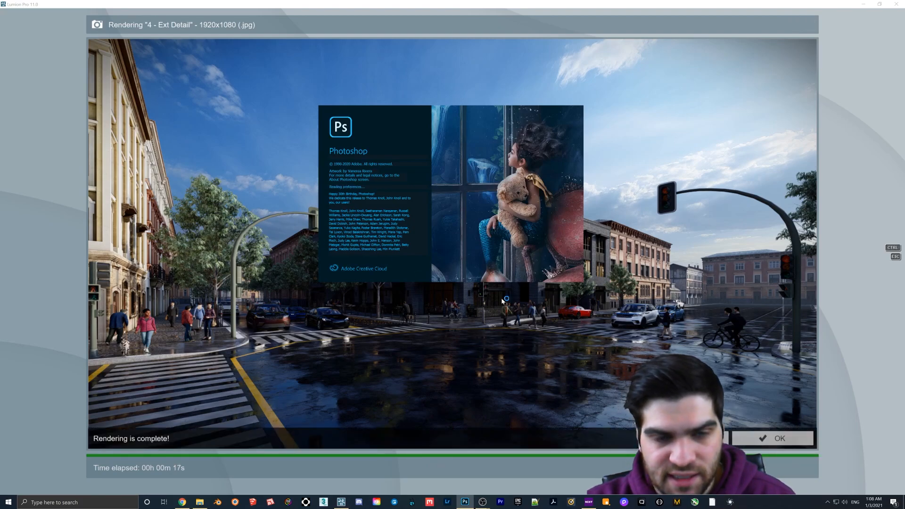
pyautogui.click(780, 441)
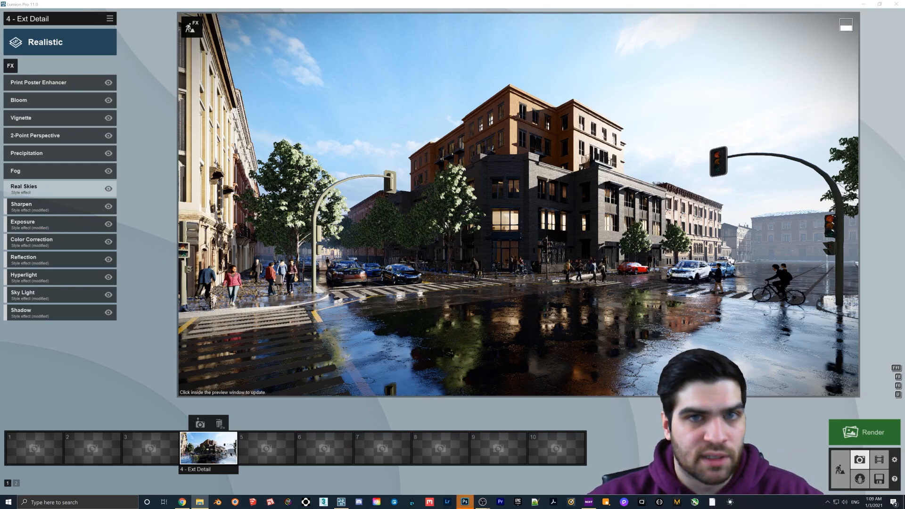
# Switch to Photoshop with exterior2.jpg and collapse the History, Brushes and Clone Source panel column to a narrow strip.
pyautogui.click(465, 502)
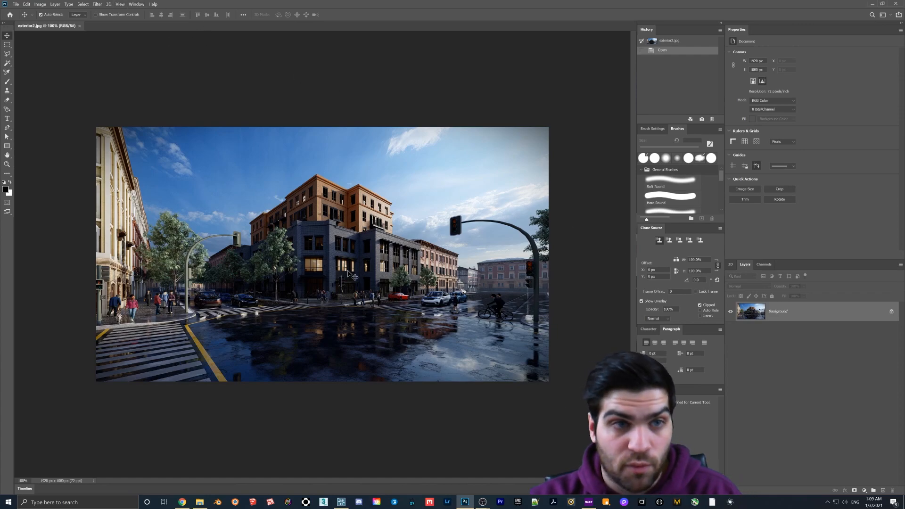
pyautogui.keyDown('alt'); pyautogui.scroll(2, 332, 262); pyautogui.keyUp('alt')
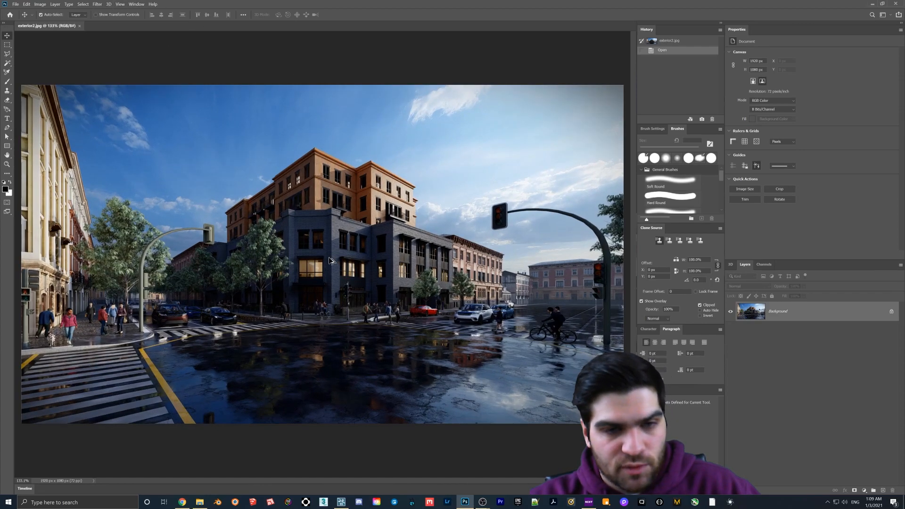
pyautogui.click(721, 23)
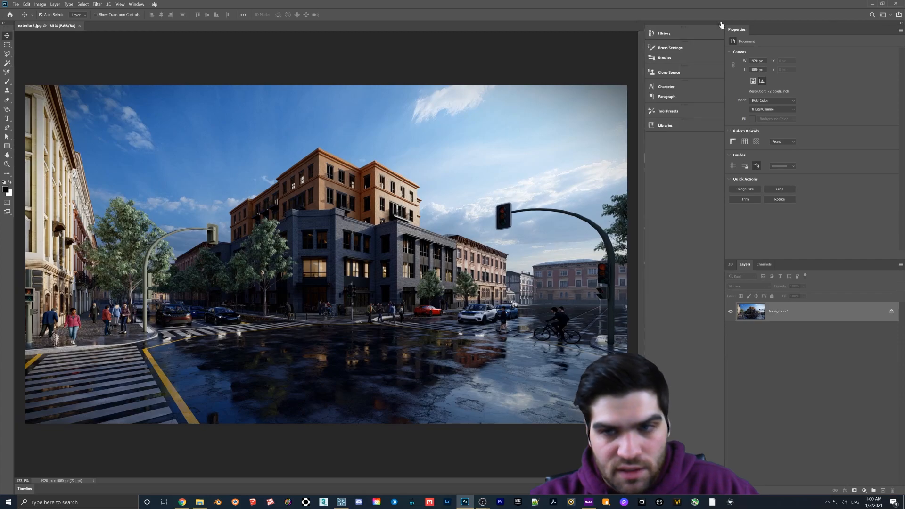
pyautogui.moveTo(649, 33); pyautogui.dragTo(697, 33)
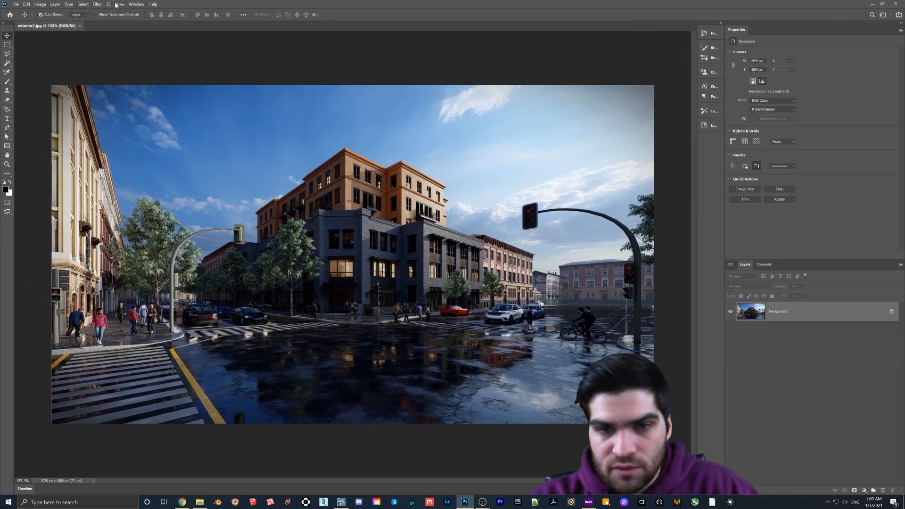
# Open exterior2.jpg in the Camera Raw Filter and set Temperature to +7 and Exposure to +1.00.
pyautogui.click(97, 4)
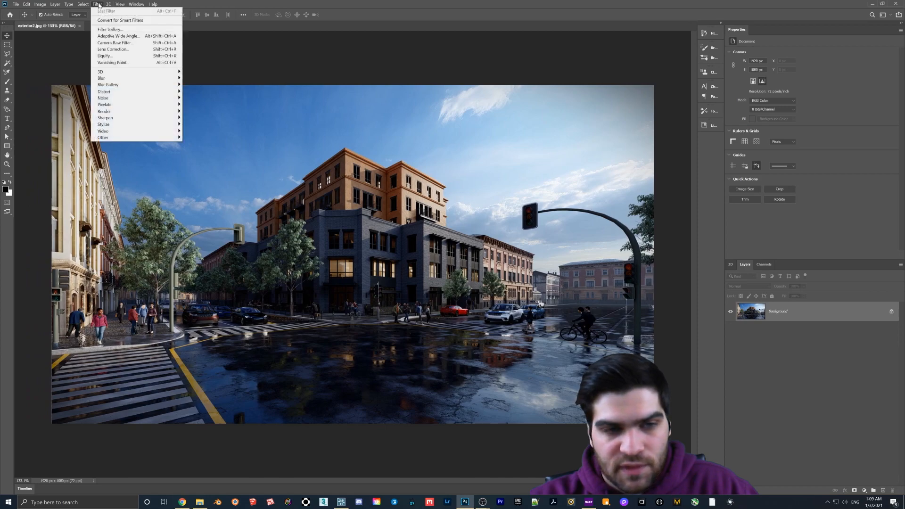
pyautogui.click(115, 42)
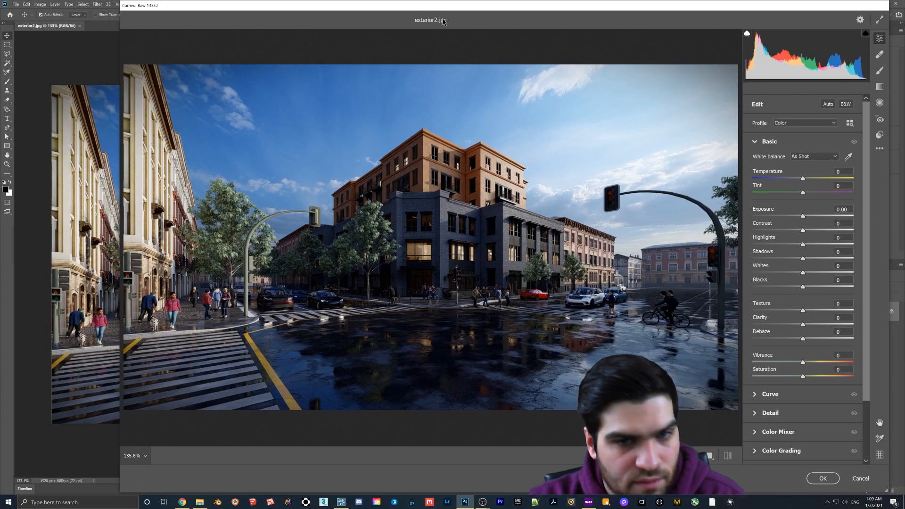
pyautogui.moveTo(443, 9); pyautogui.dragTo(431, 1)
pyautogui.moveTo(652, 7); pyautogui.dragTo(618, 12)
pyautogui.moveTo(757, 181); pyautogui.dragTo(759, 181)
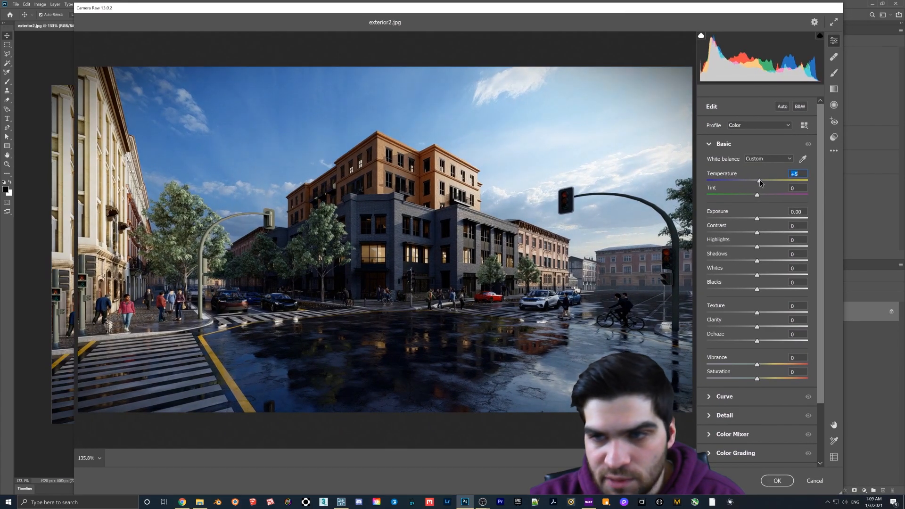
pyautogui.moveTo(758, 218); pyautogui.dragTo(767, 217)
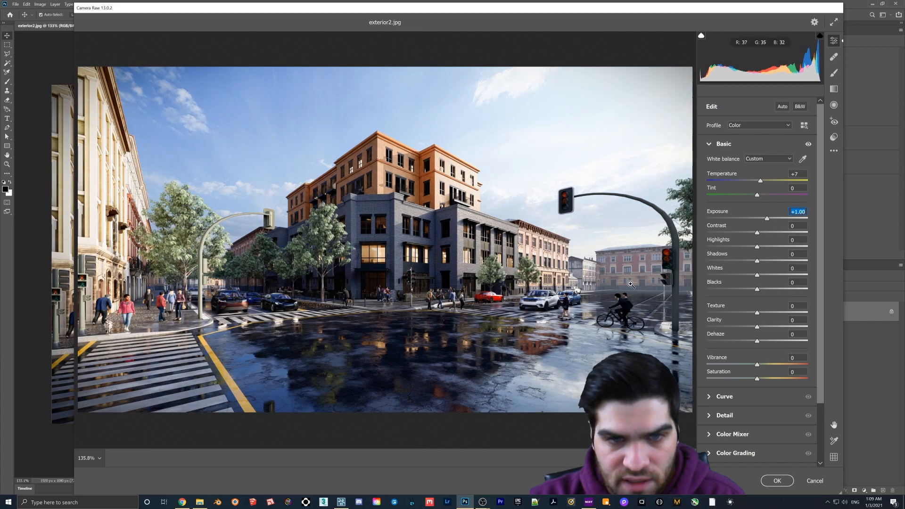
# Lower the Highlights to -53.
pyautogui.moveTo(757, 246); pyautogui.dragTo(741, 247)
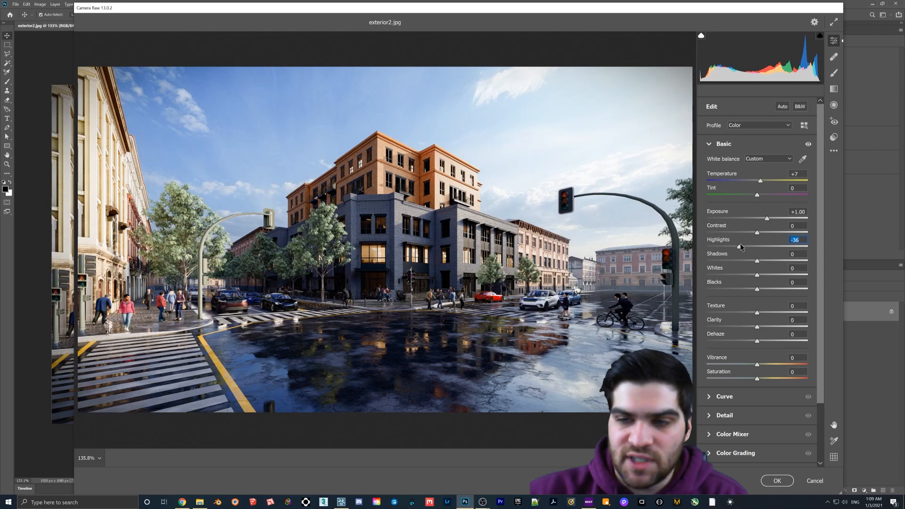
pyautogui.moveTo(738, 249)
pyautogui.mouseDown()
pyautogui.moveTo(820, 254)
pyautogui.moveTo(739, 254)
pyautogui.mouseUp()
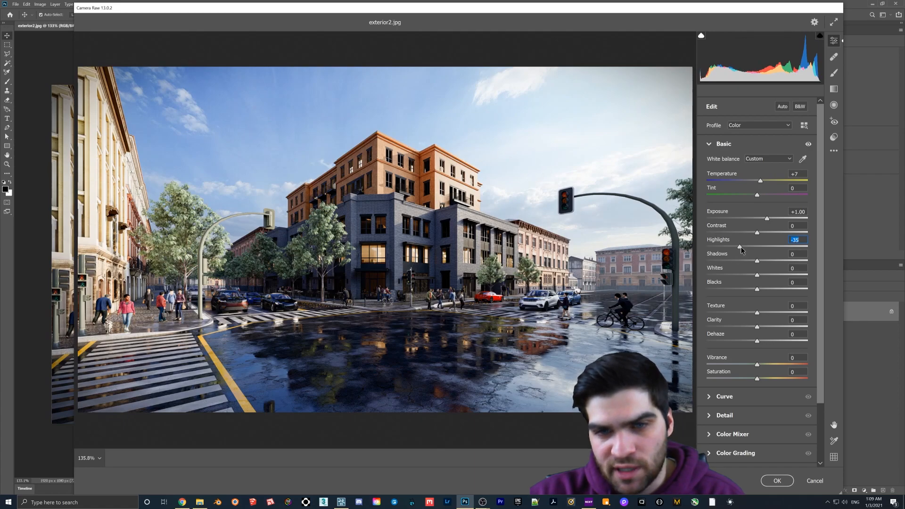
pyautogui.moveTo(734, 246); pyautogui.dragTo(707, 246)
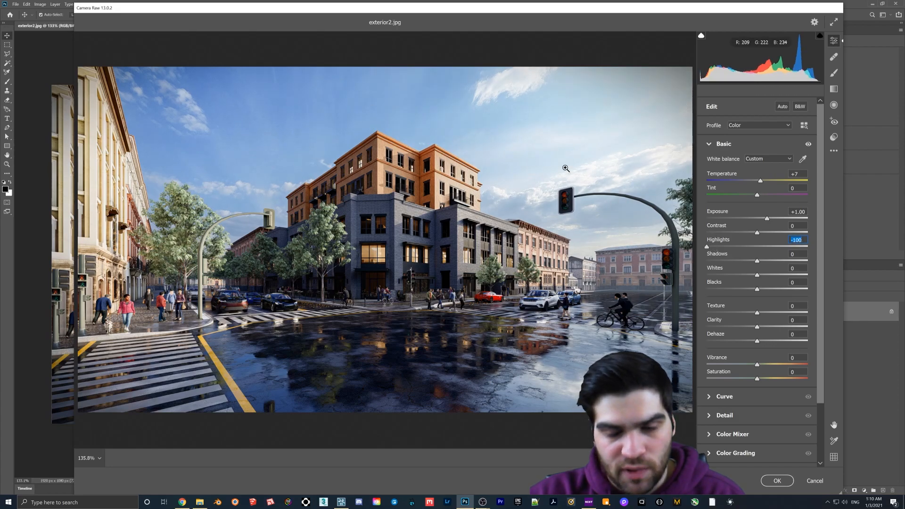
pyautogui.moveTo(709, 246); pyautogui.dragTo(731, 248)
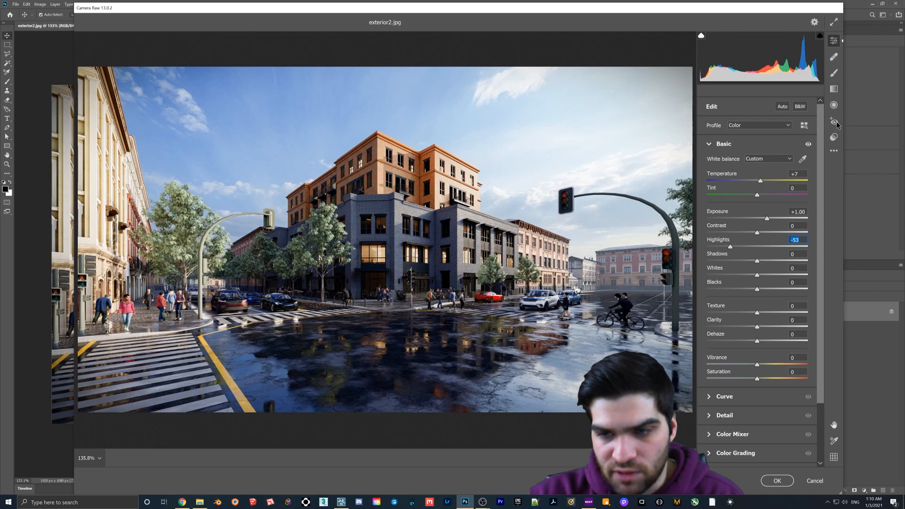
# Set Shadows to -13, Whites to -29, Blacks to +9 and Contrast to -4.
pyautogui.moveTo(757, 261); pyautogui.dragTo(762, 287)
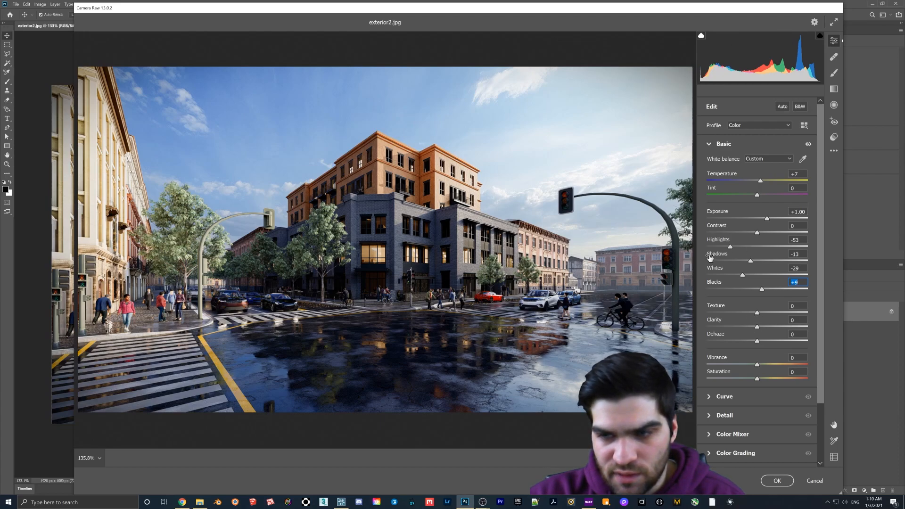
pyautogui.moveTo(757, 232)
pyautogui.mouseDown()
pyautogui.moveTo(739, 234)
pyautogui.moveTo(756, 234)
pyautogui.mouseUp()
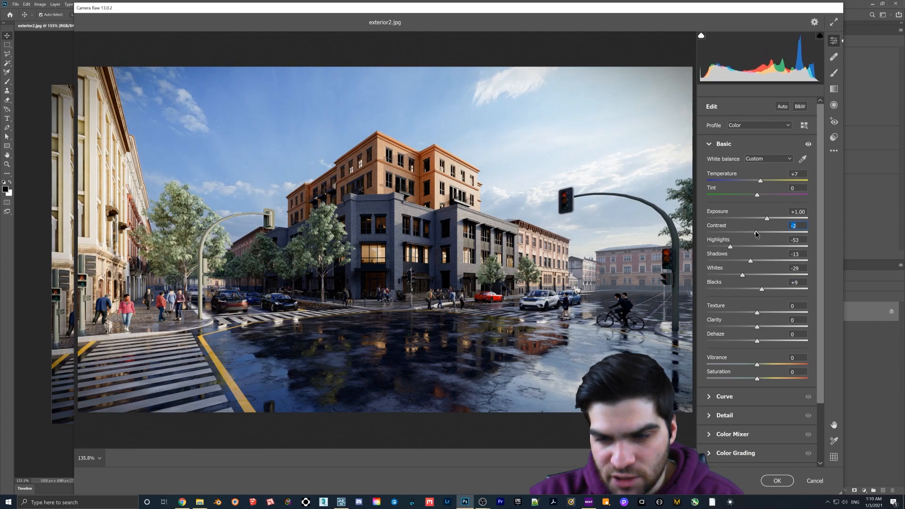
pyautogui.moveTo(757, 234); pyautogui.dragTo(755, 234)
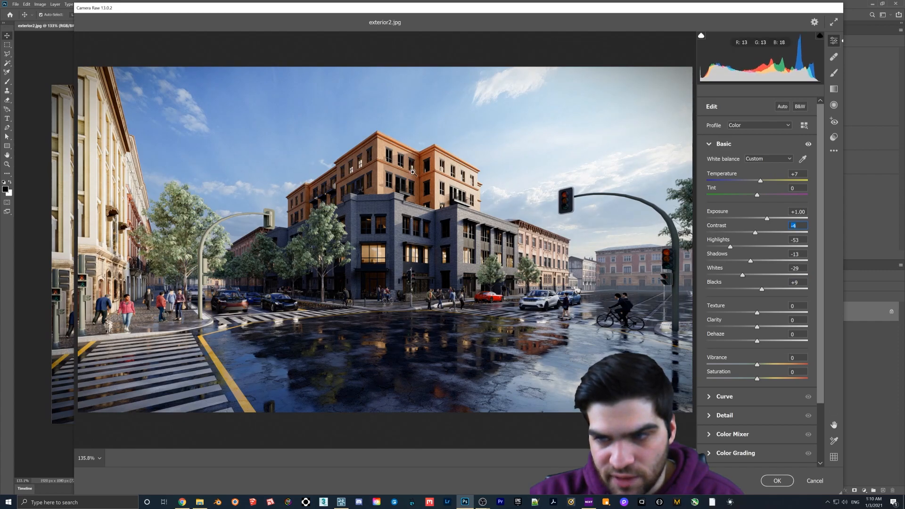
# Set Saturation to -11, Vibrance to -10, Texture to +7, Clarity to +12 and Dehaze to +9.
pyautogui.moveTo(758, 378)
pyautogui.mouseDown()
pyautogui.moveTo(742, 379)
pyautogui.moveTo(753, 379)
pyautogui.moveTo(752, 366)
pyautogui.mouseUp()
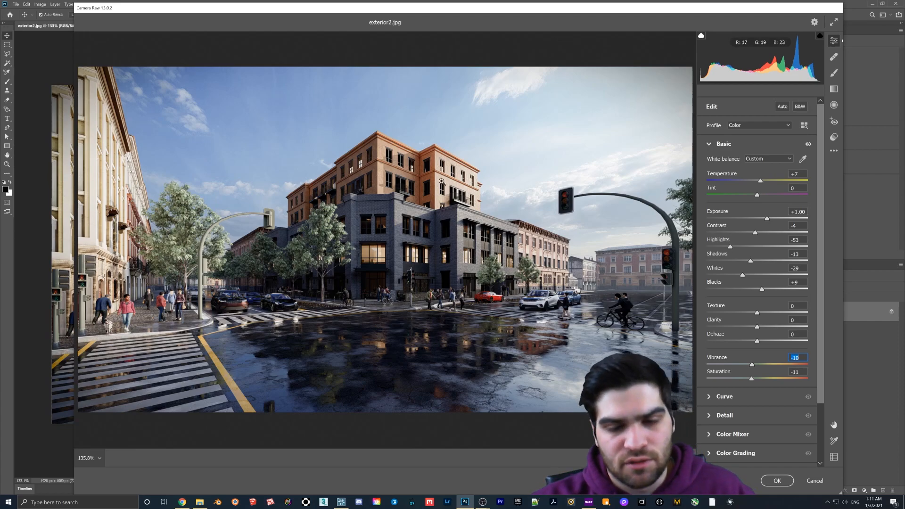
pyautogui.scroll(-2, 736, 283)
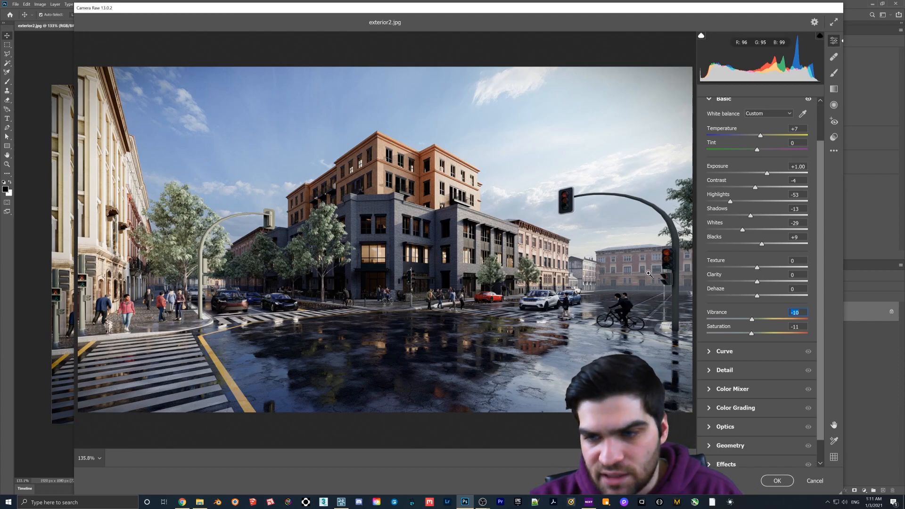
pyautogui.moveTo(757, 267); pyautogui.dragTo(763, 295)
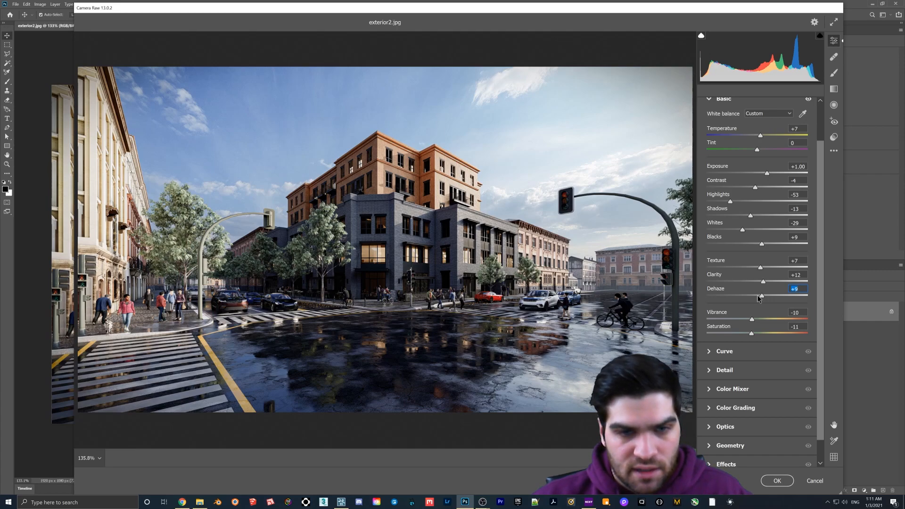
pyautogui.scroll(2, 757, 300)
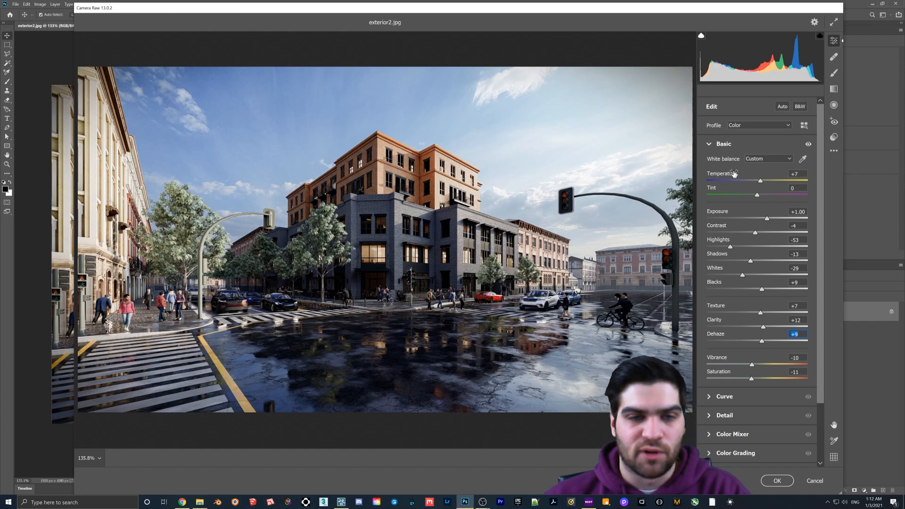
pyautogui.scroll(-3, 762, 207)
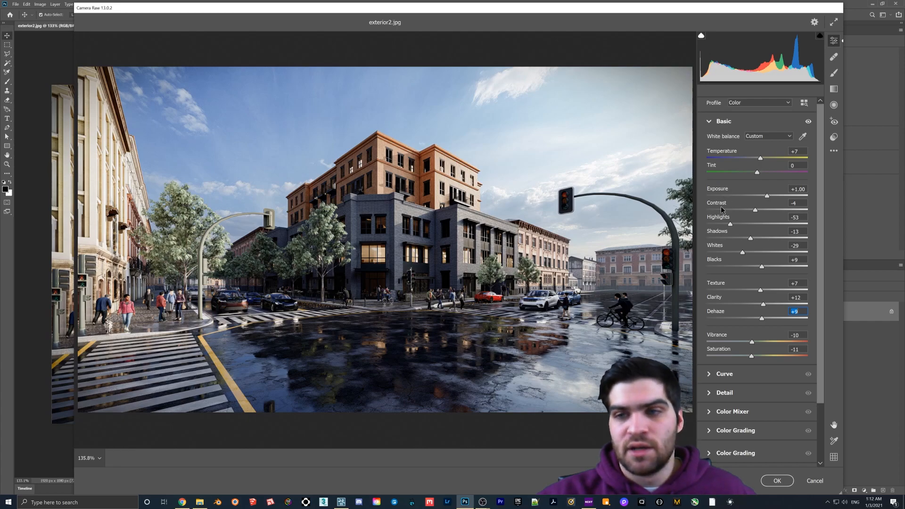
pyautogui.click(721, 326)
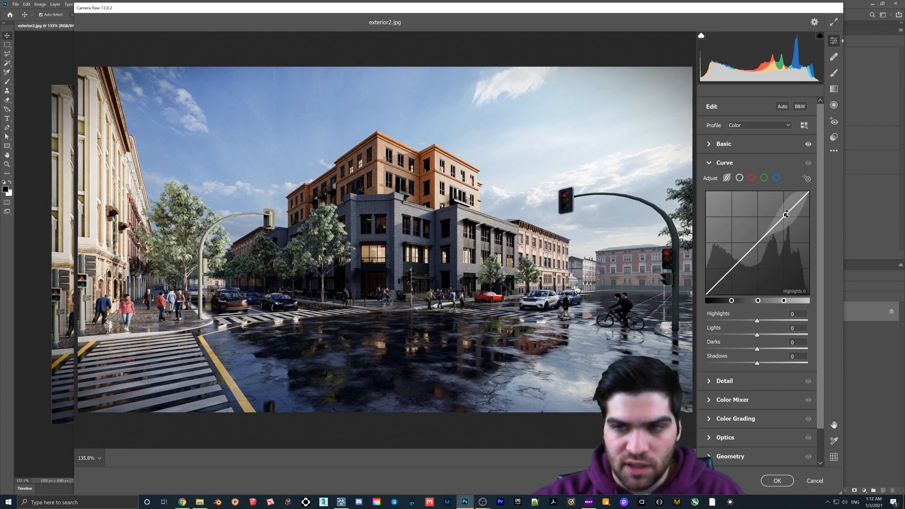
pyautogui.click(724, 163)
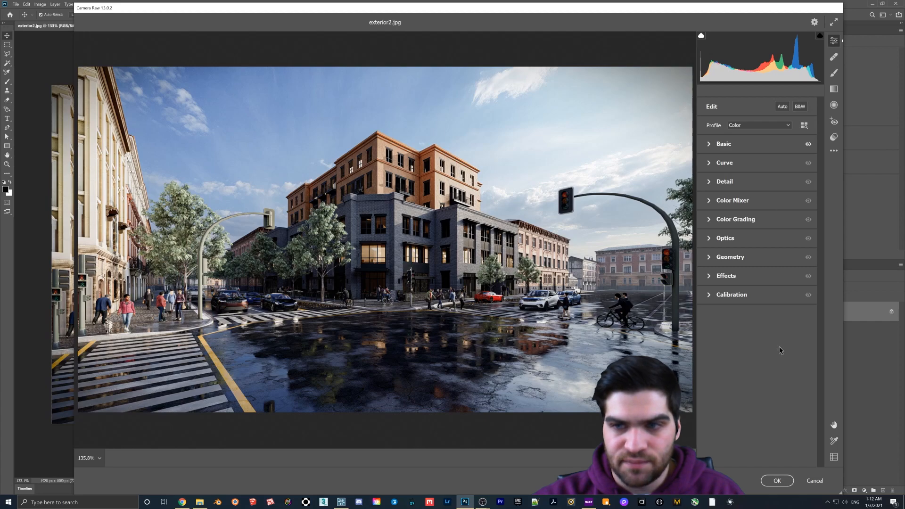
pyautogui.click(710, 149)
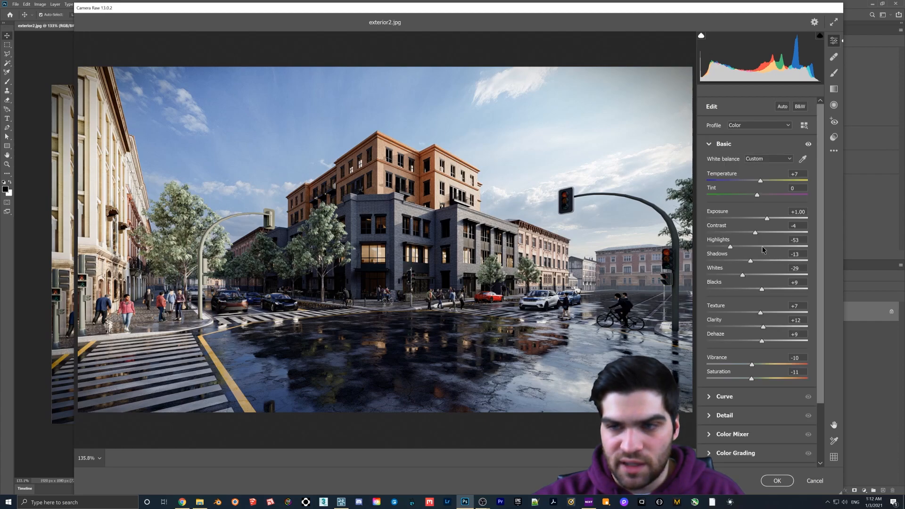
# Set Shadows to -10, fine-tune the exposure, and apply the Camera Raw adjustments to the image.
pyautogui.moveTo(751, 262)
pyautogui.mouseDown()
pyautogui.moveTo(760, 262)
pyautogui.moveTo(743, 266)
pyautogui.moveTo(754, 268)
pyautogui.mouseUp()
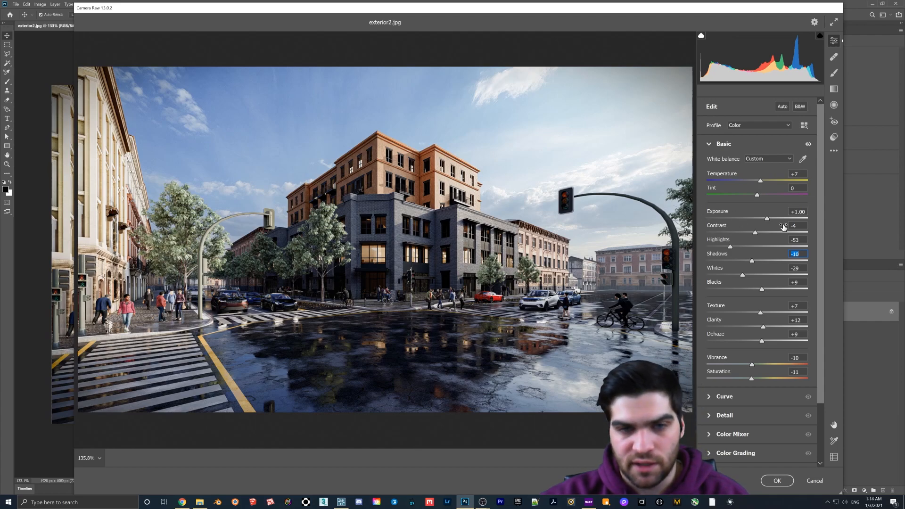
pyautogui.click(770, 220)
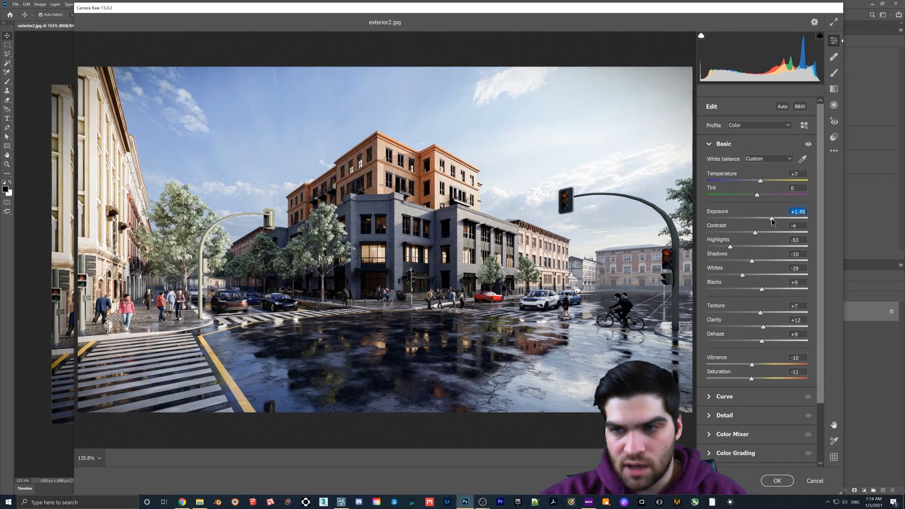
pyautogui.moveTo(770, 221); pyautogui.dragTo(768, 219)
pyautogui.click(778, 481)
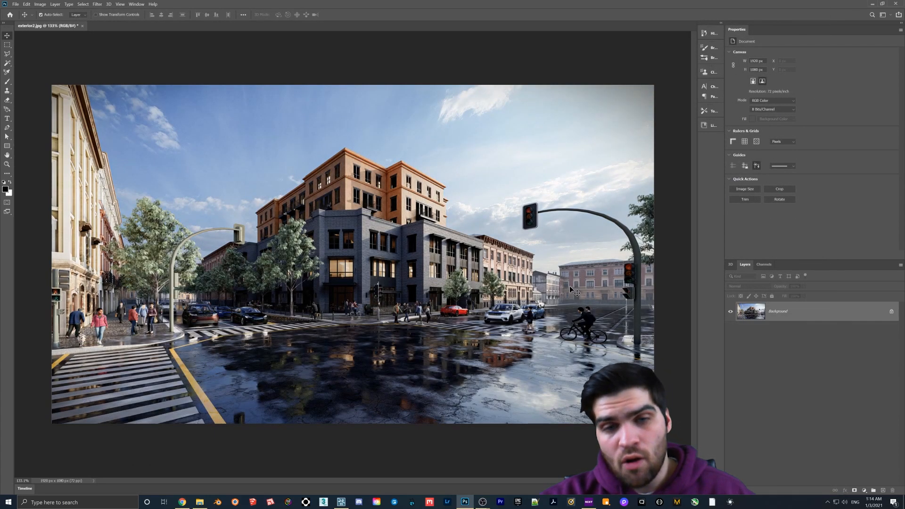